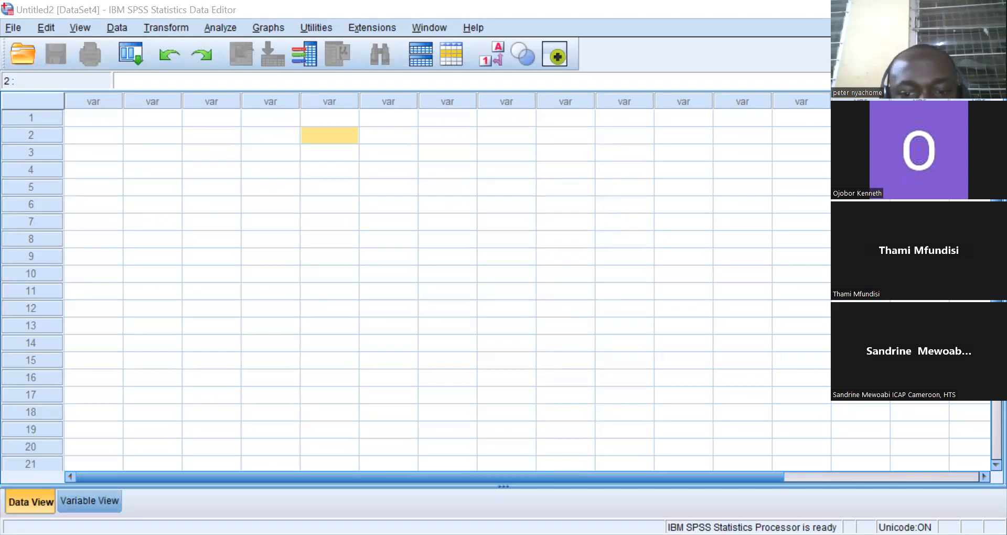
pyautogui.click(376, 237)
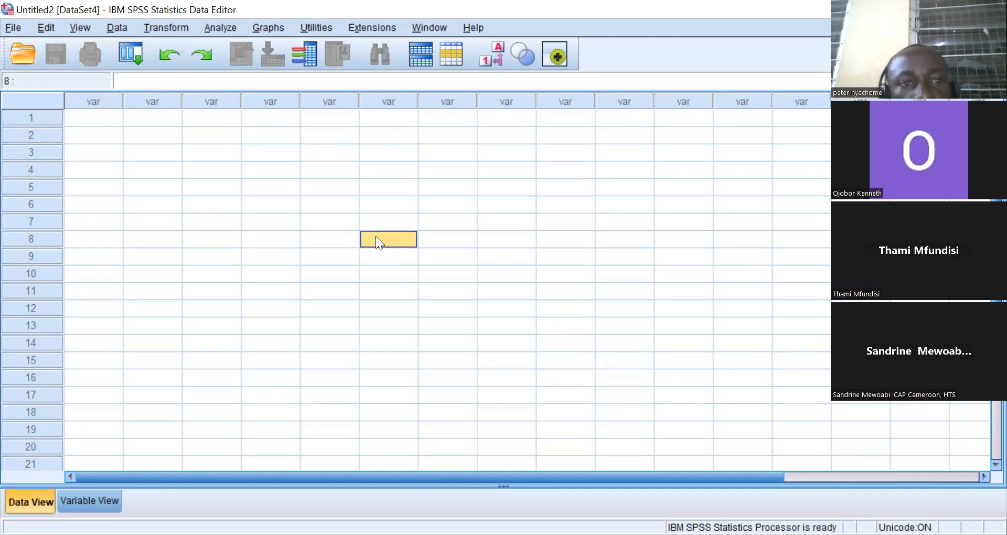
pyautogui.click(273, 137)
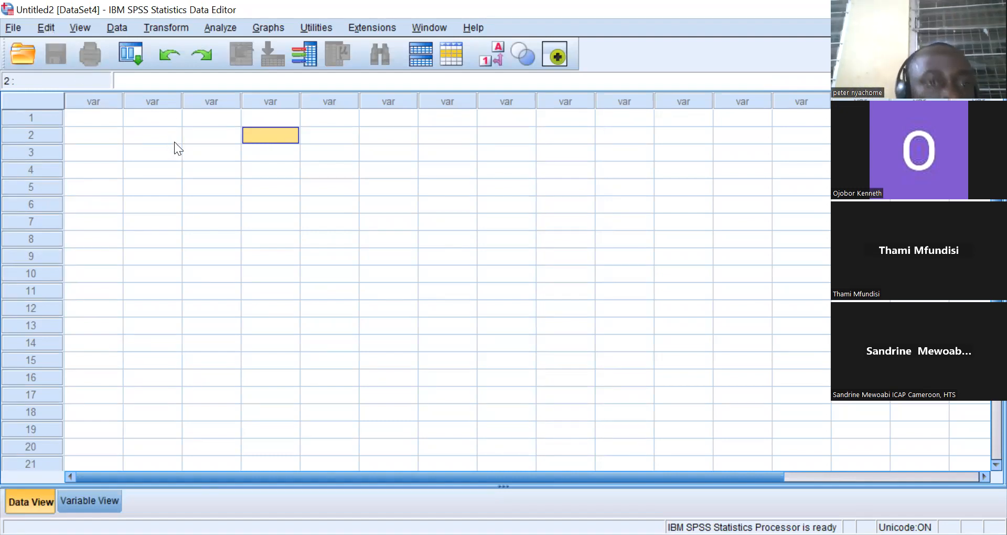
# Import the Excel file 'IDENTIFY AND MEASURE VALUE FOR MONEY PRACTISES IN HUMANITARIAN SECTOR IN YEMEN-1.xlsx' with variable names from the first row.
pyautogui.click(14, 28)
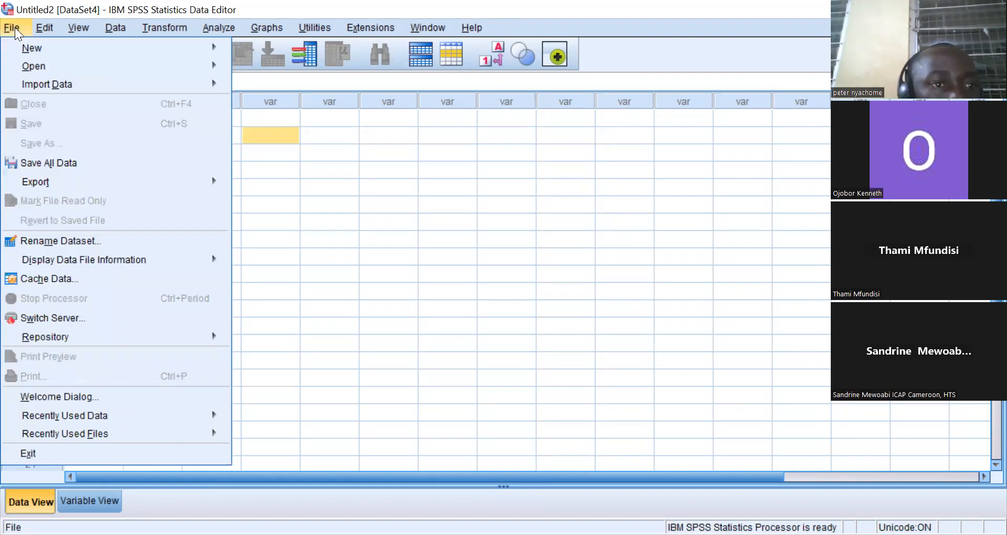
pyautogui.moveTo(49, 81)
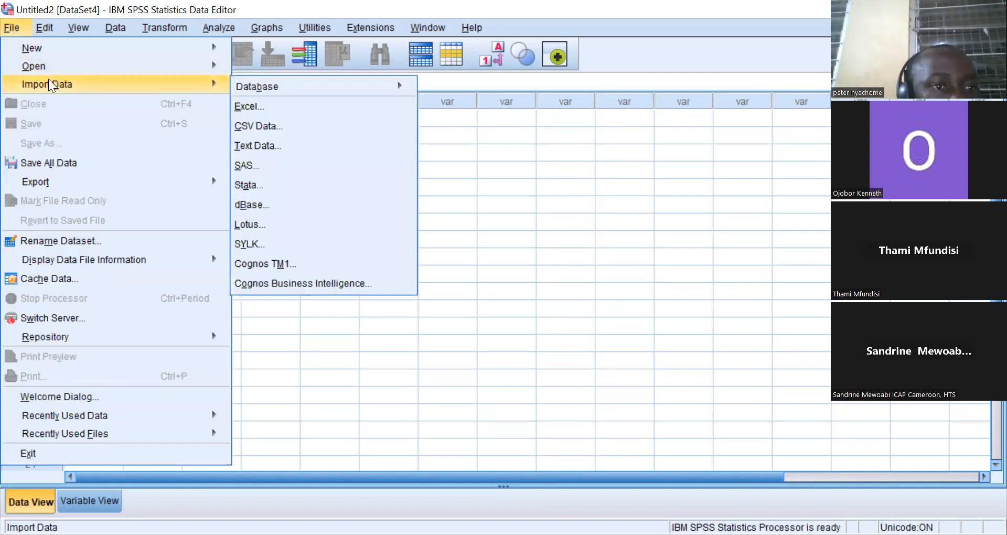
pyautogui.moveTo(37, 66)
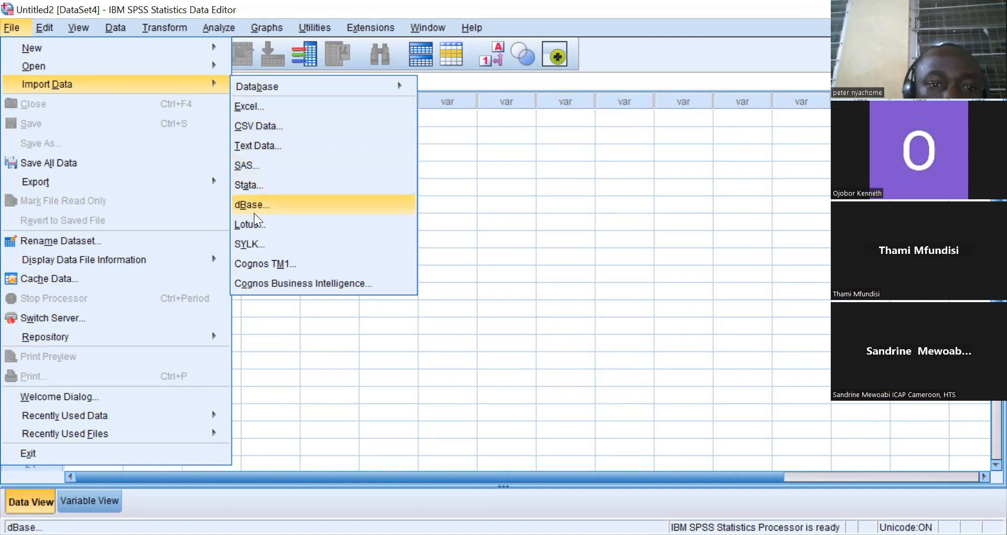
pyautogui.moveTo(248, 82)
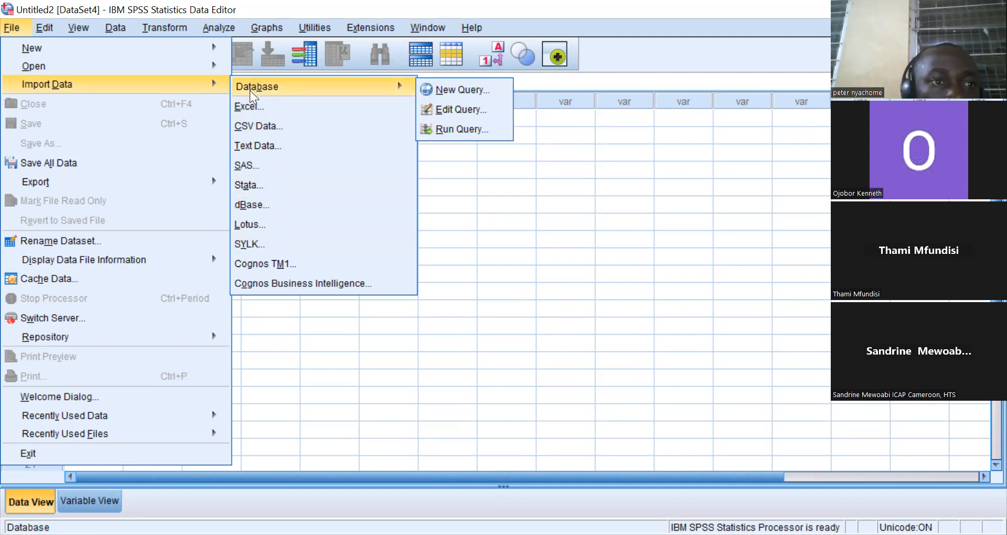
pyautogui.click(250, 106)
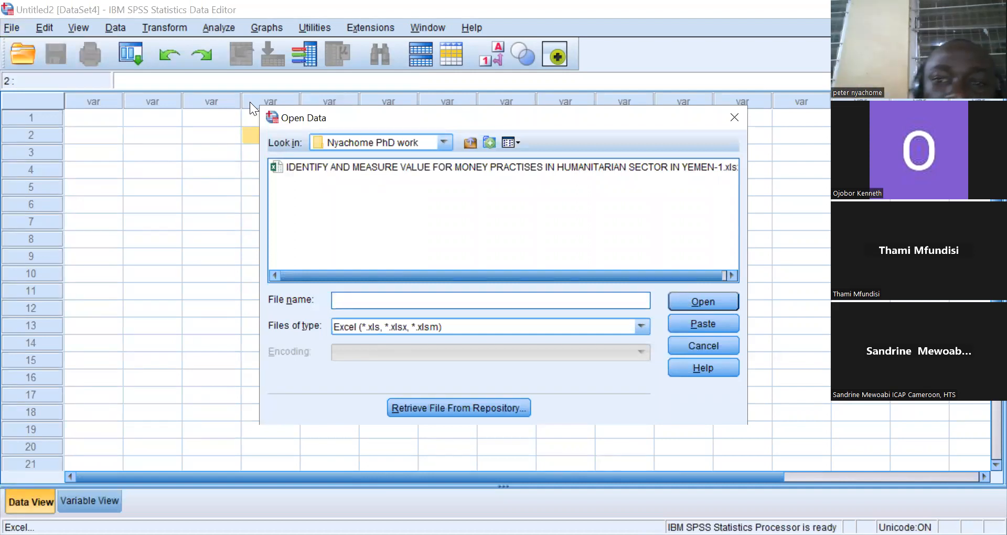
pyautogui.click(467, 167)
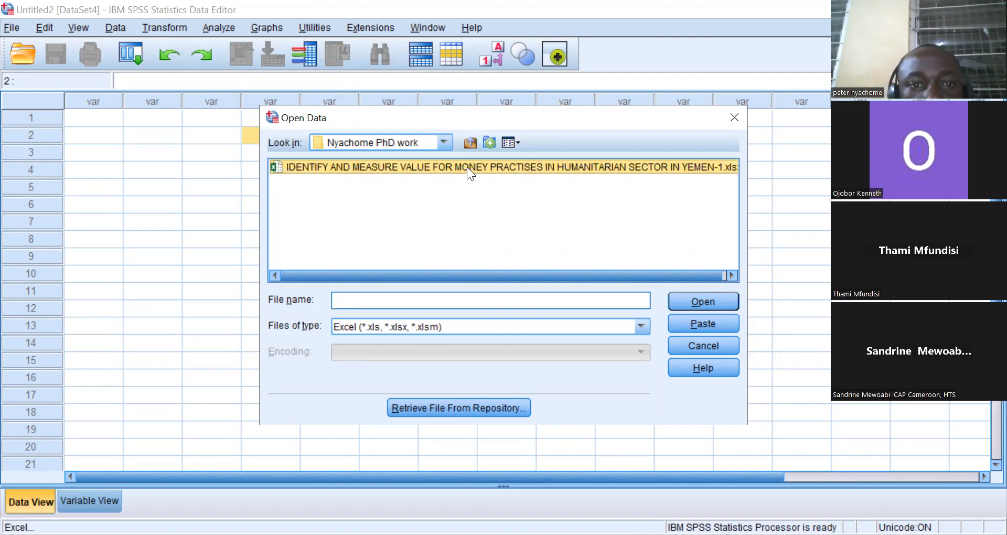
pyautogui.doubleClick(465, 164)
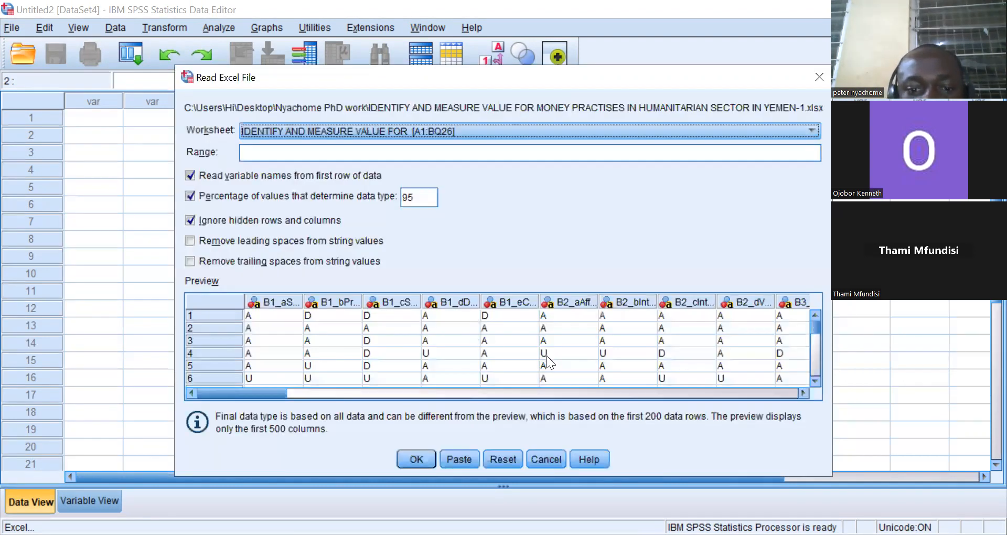
pyautogui.click(418, 458)
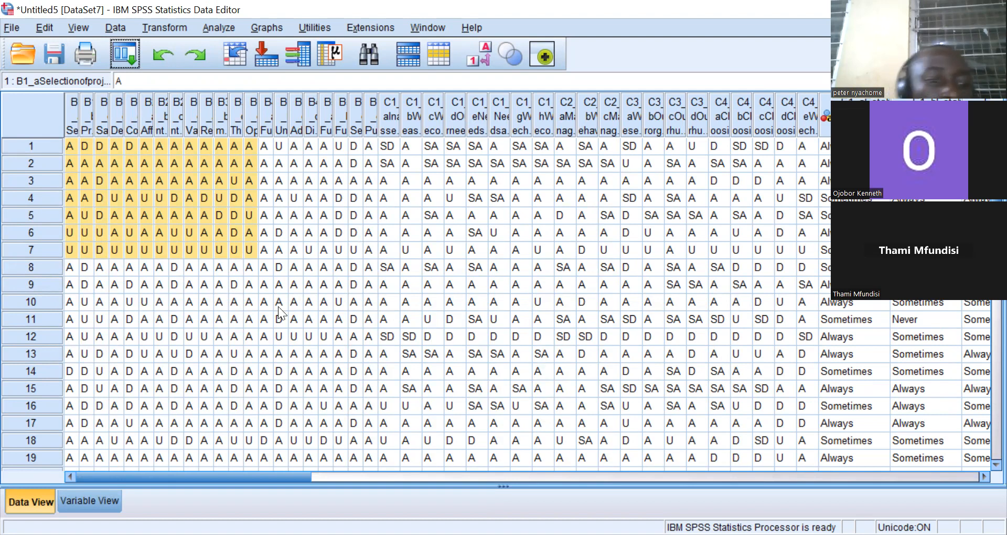
# Review the imported variables in Variable View and the response data in Data View.
pyautogui.click(90, 500)
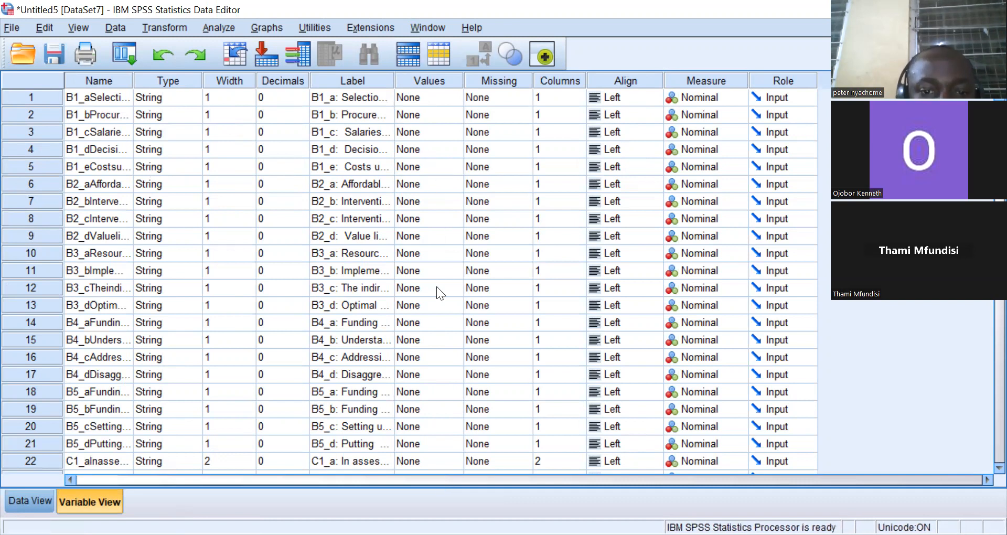
pyautogui.click(34, 500)
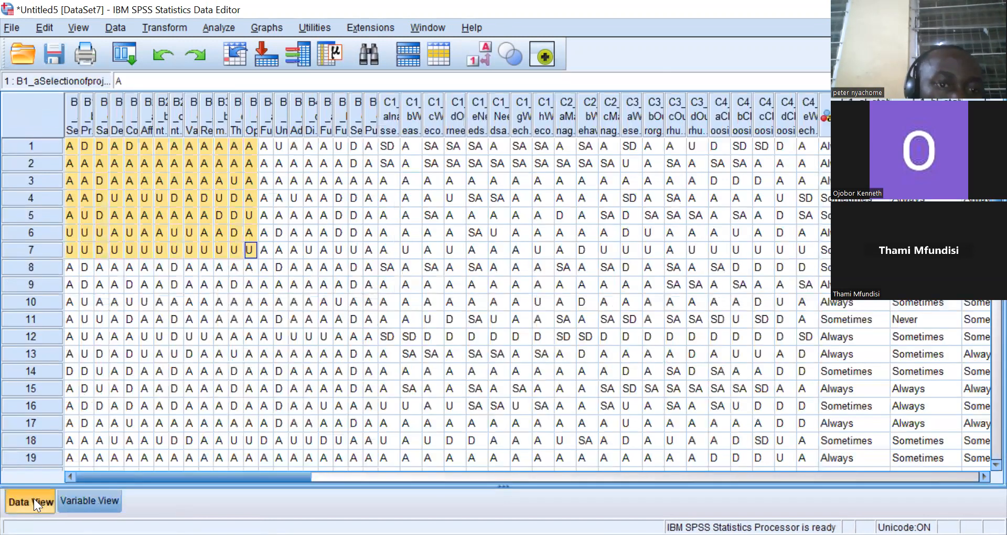
pyautogui.click(69, 102)
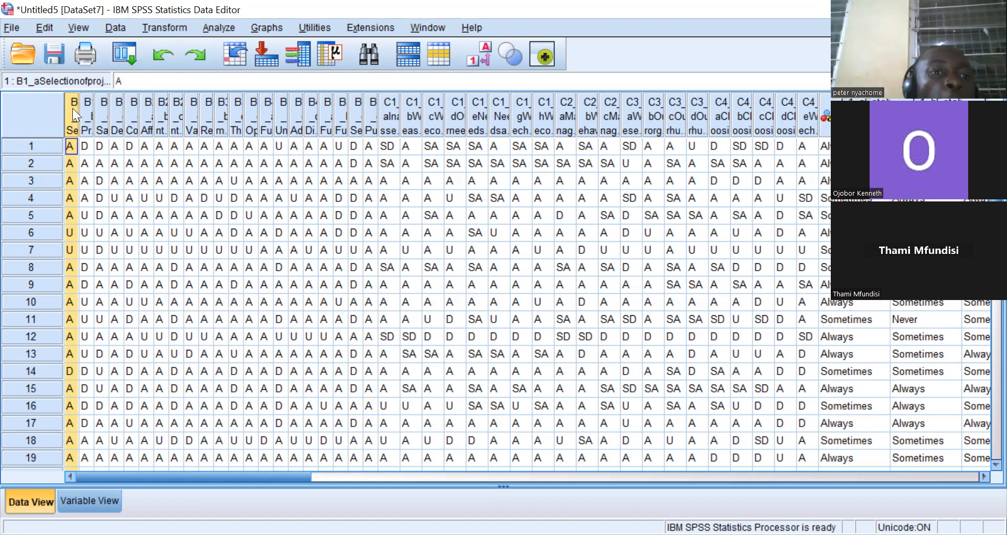
pyautogui.moveTo(71, 108)
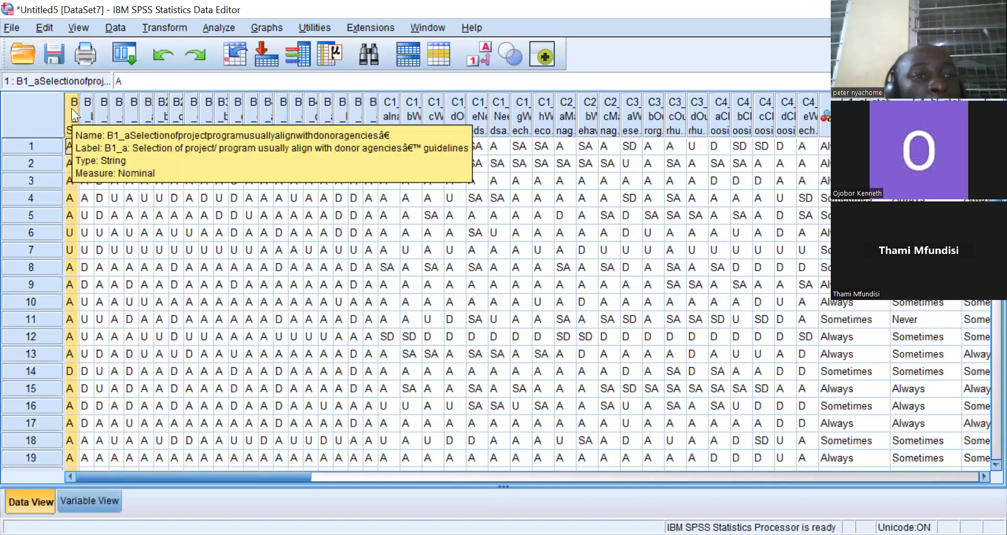
pyautogui.click(86, 497)
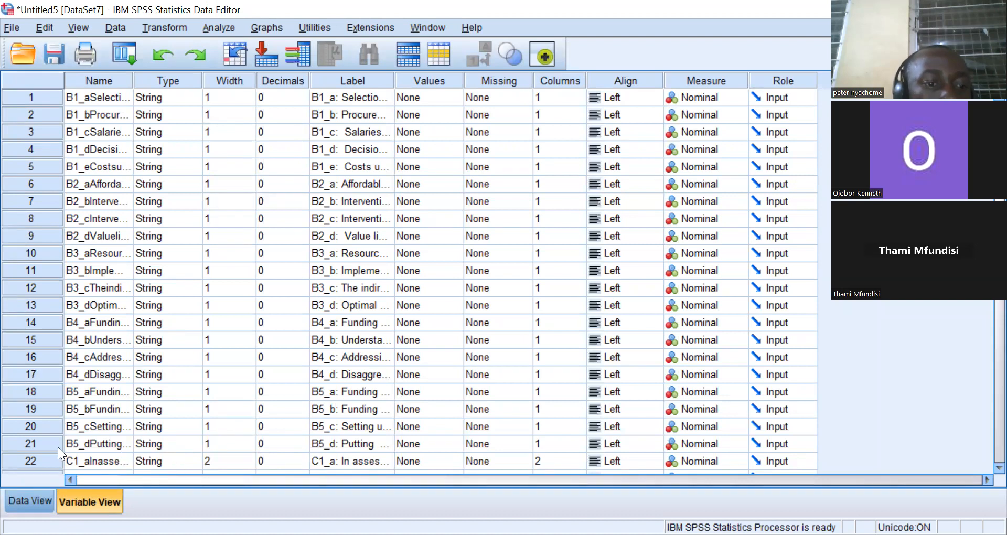
pyautogui.click(35, 495)
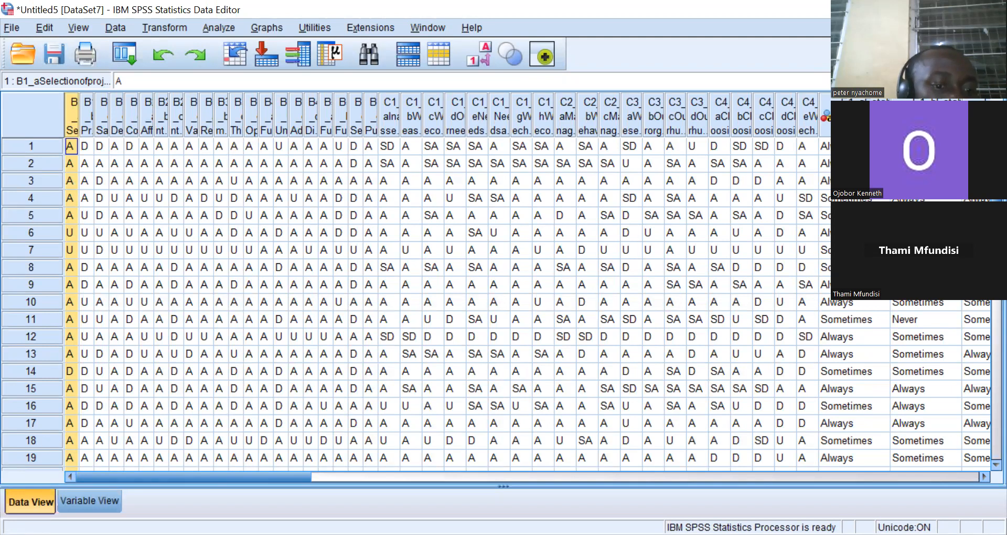
pyautogui.click(66, 503)
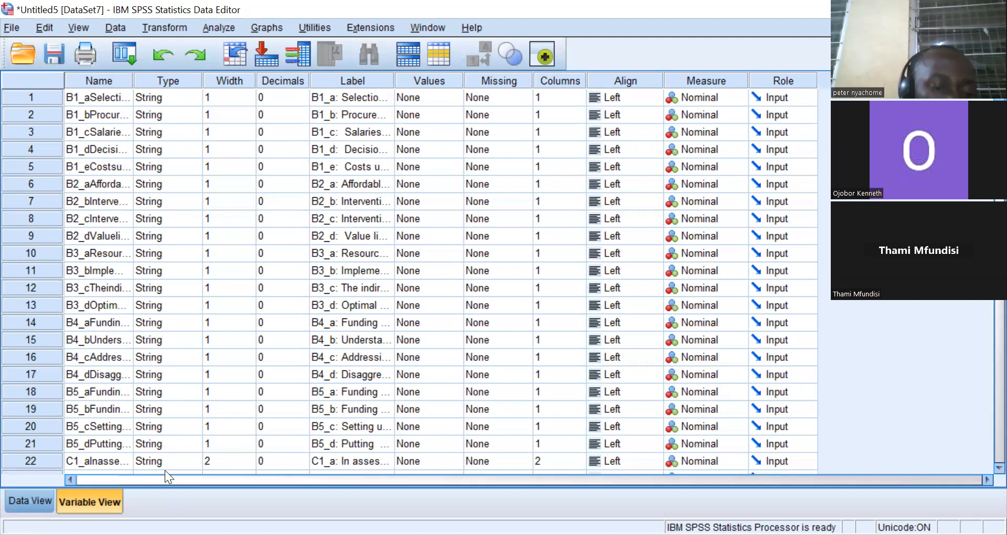
pyautogui.click(39, 502)
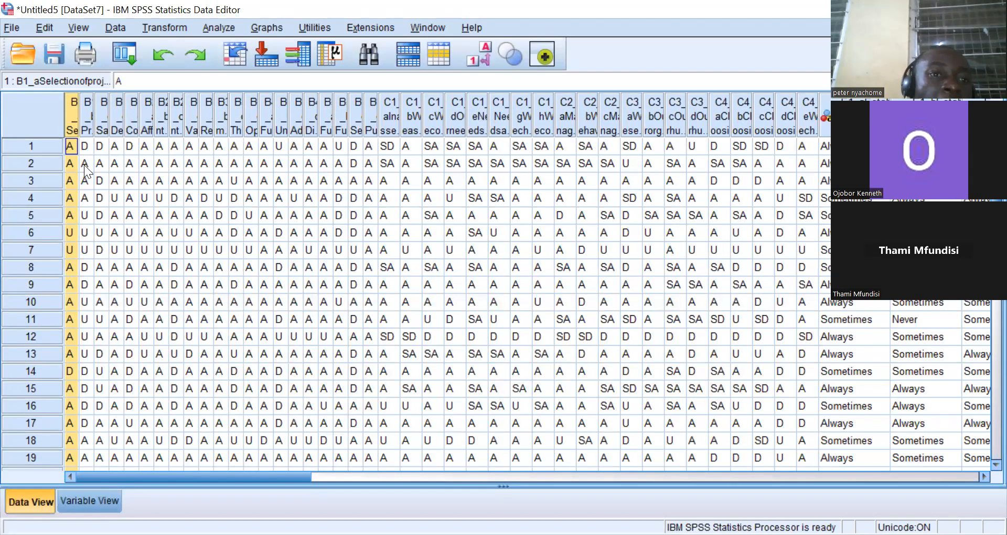
# Replace all D values with 1 in the B1_a column using Find and Replace.
pyautogui.click(45, 29)
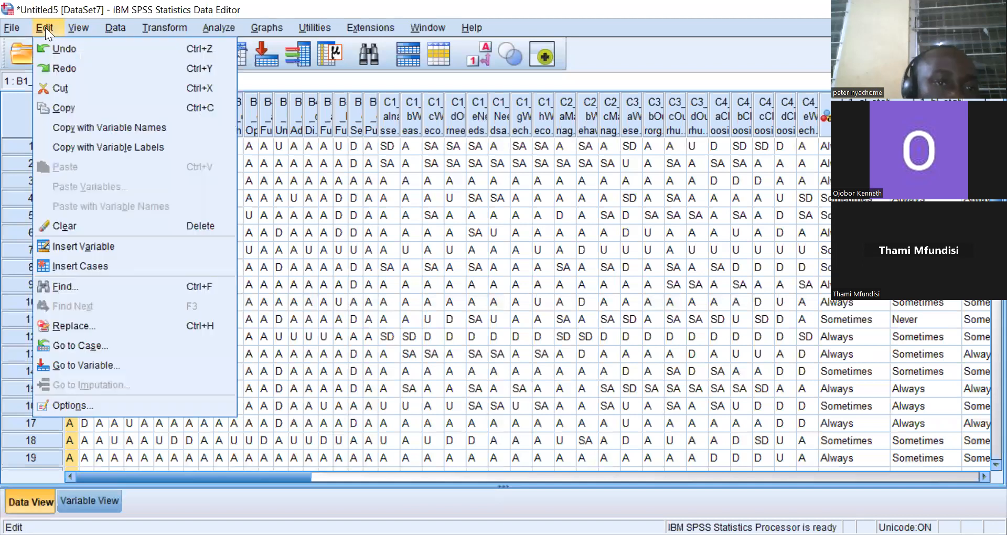
pyautogui.click(78, 322)
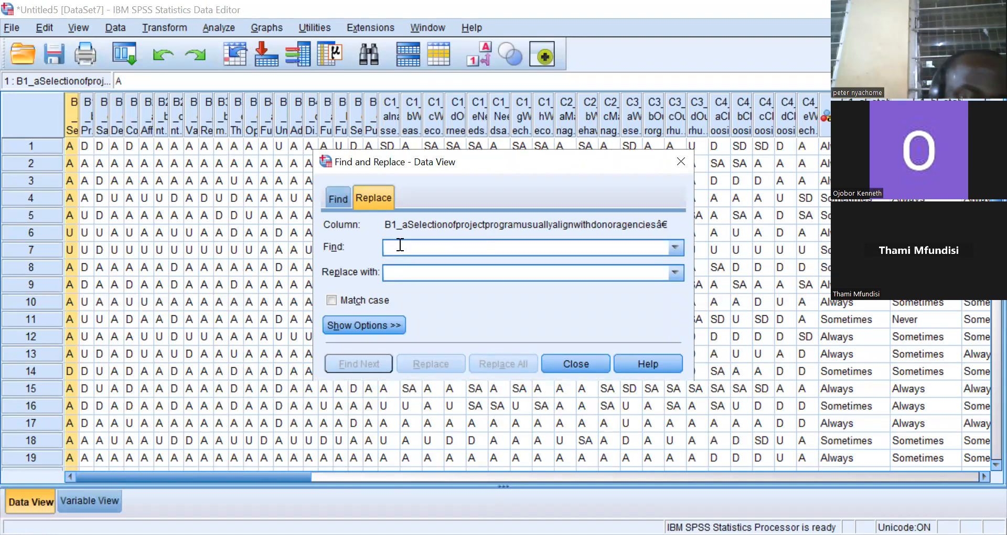
pyautogui.write('D')
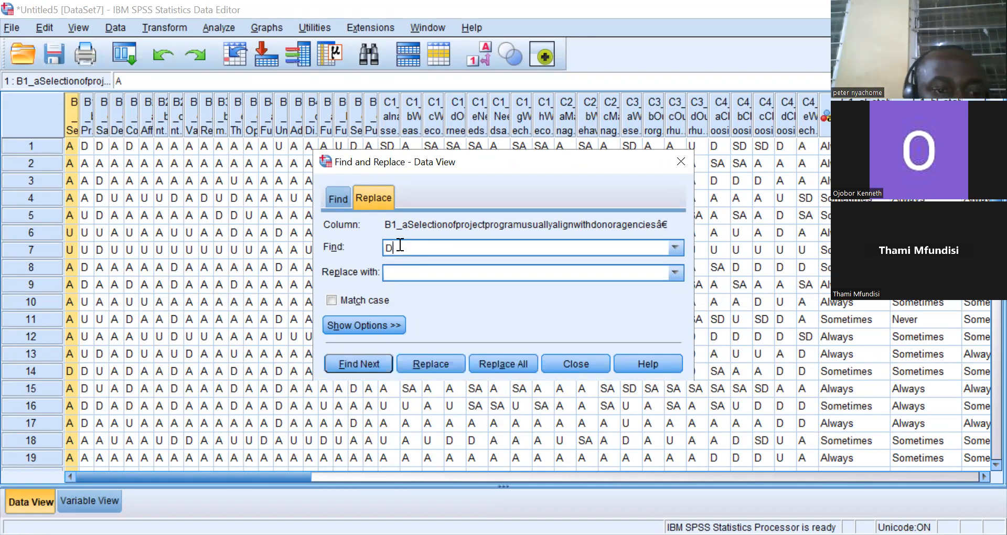
pyautogui.click(397, 271)
pyautogui.write('1')
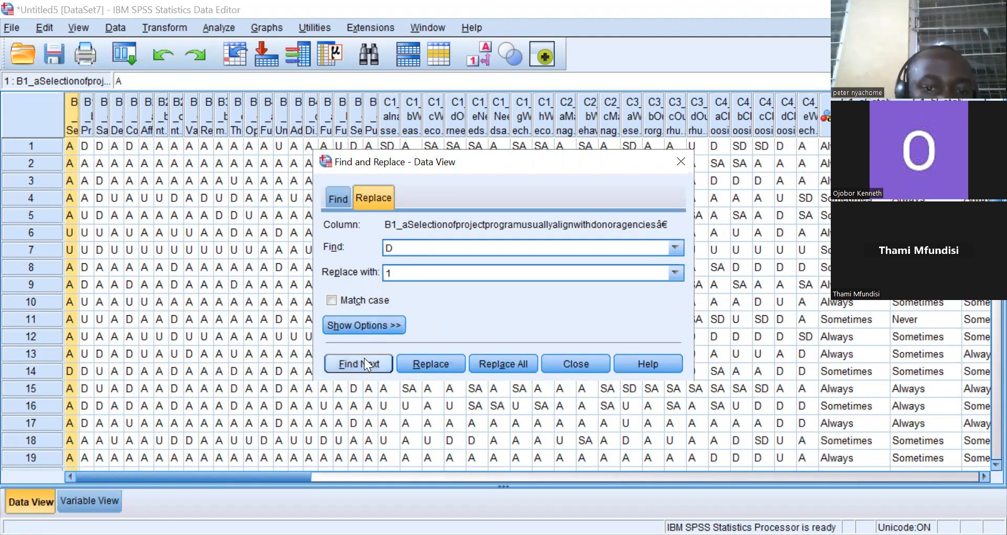
pyautogui.click(497, 362)
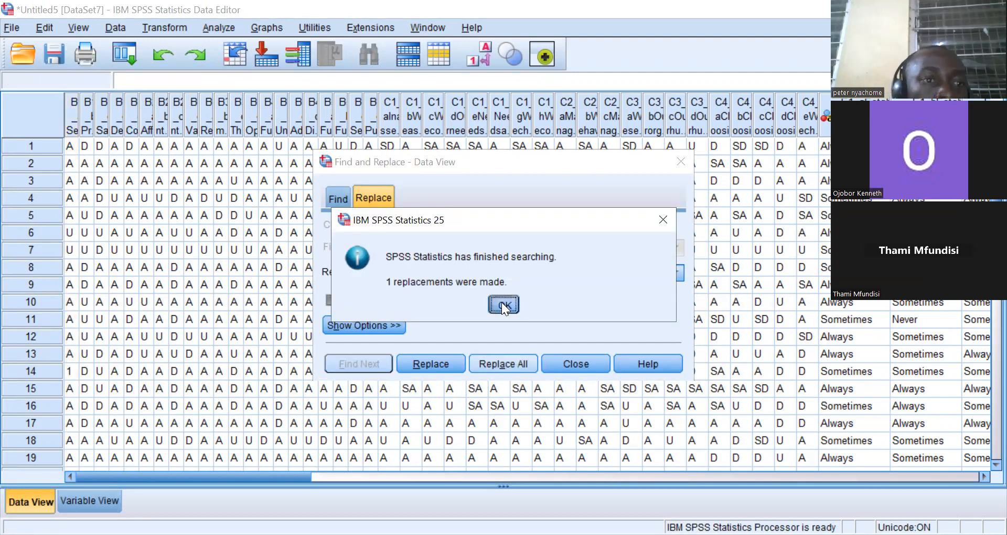
pyautogui.click(502, 304)
# Replace all D values with 1 in the B1_b and B1_c columns.
pyautogui.click(87, 118)
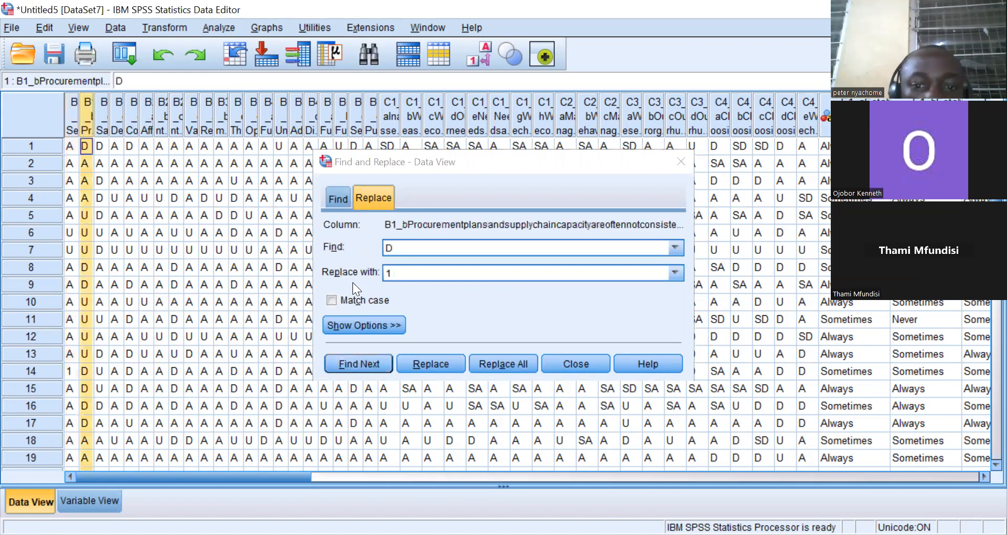
pyautogui.click(489, 361)
pyautogui.click(502, 304)
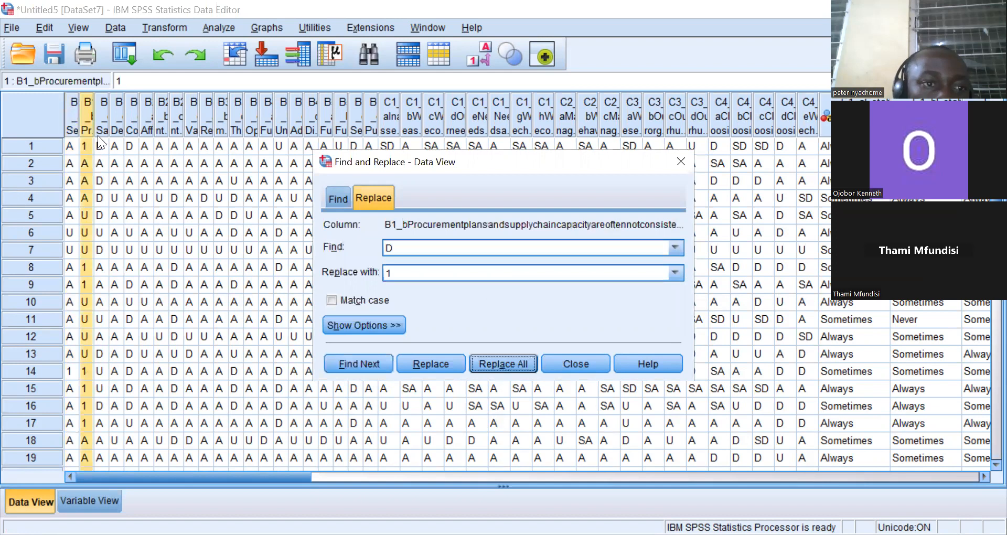
pyautogui.click(105, 127)
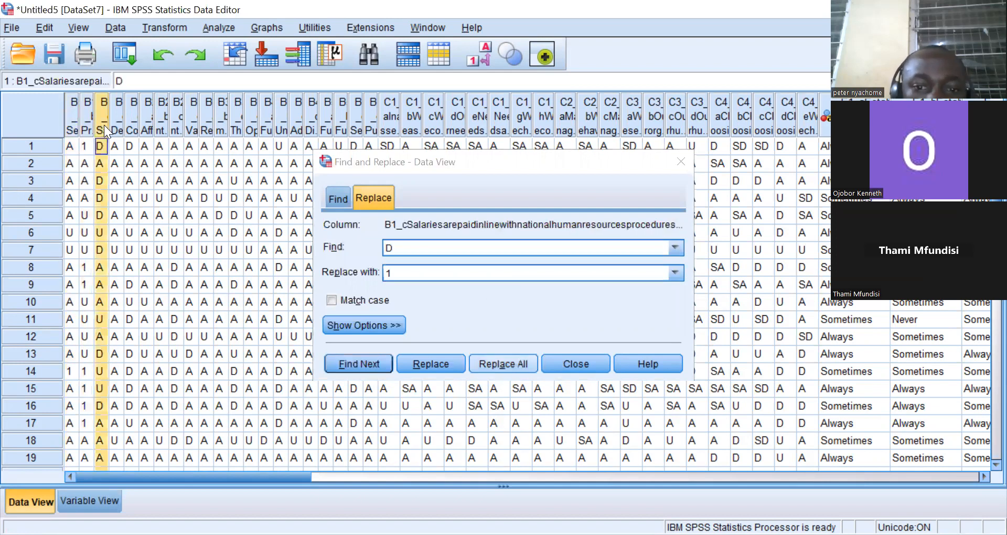
pyautogui.click(496, 362)
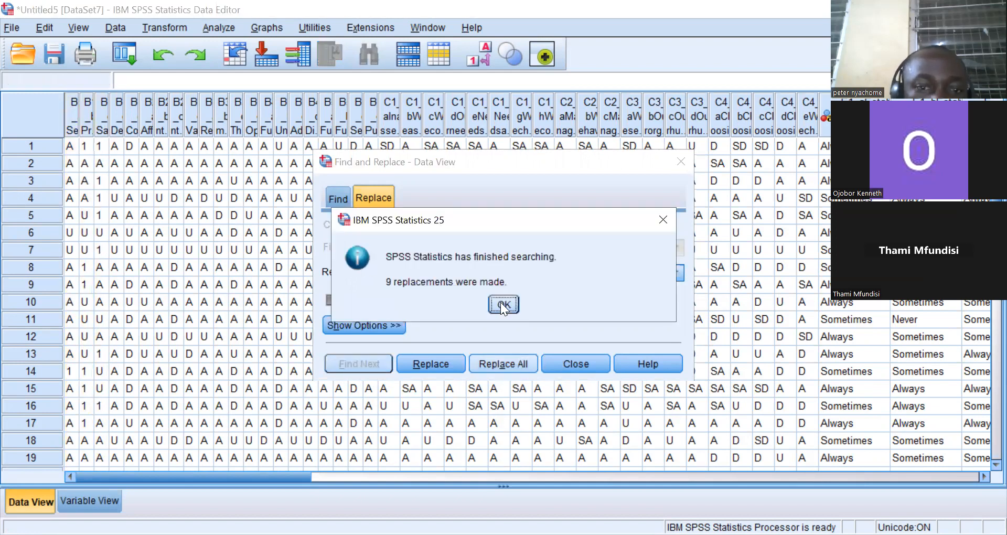
pyautogui.click(500, 302)
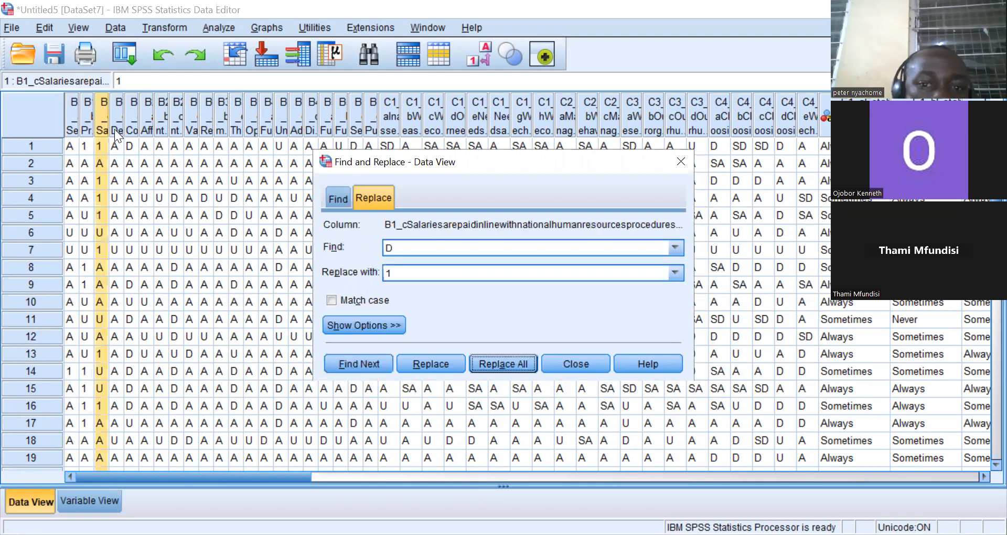
# Replace all D values with 1 in the B1_d and B1_e columns.
pyautogui.click(115, 129)
pyautogui.click(498, 363)
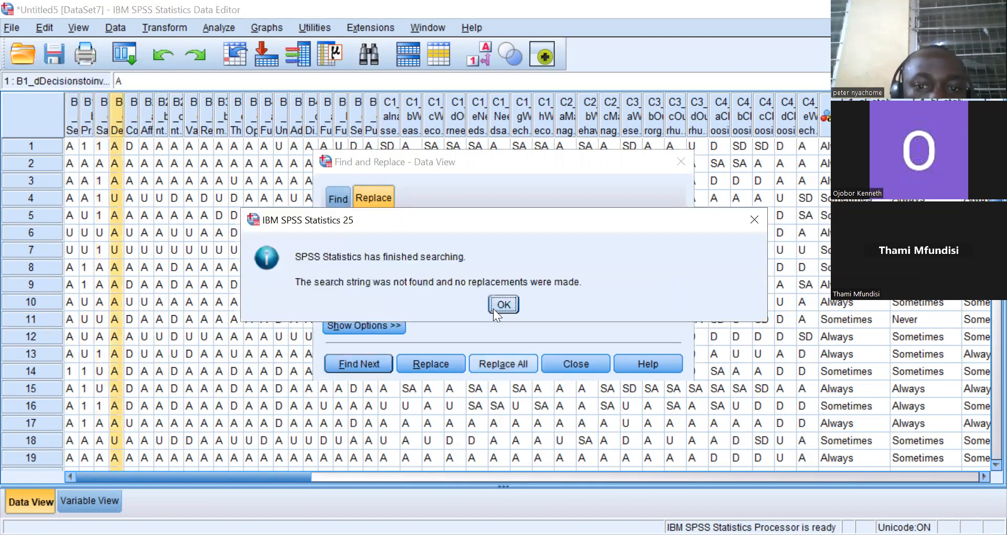
pyautogui.click(501, 304)
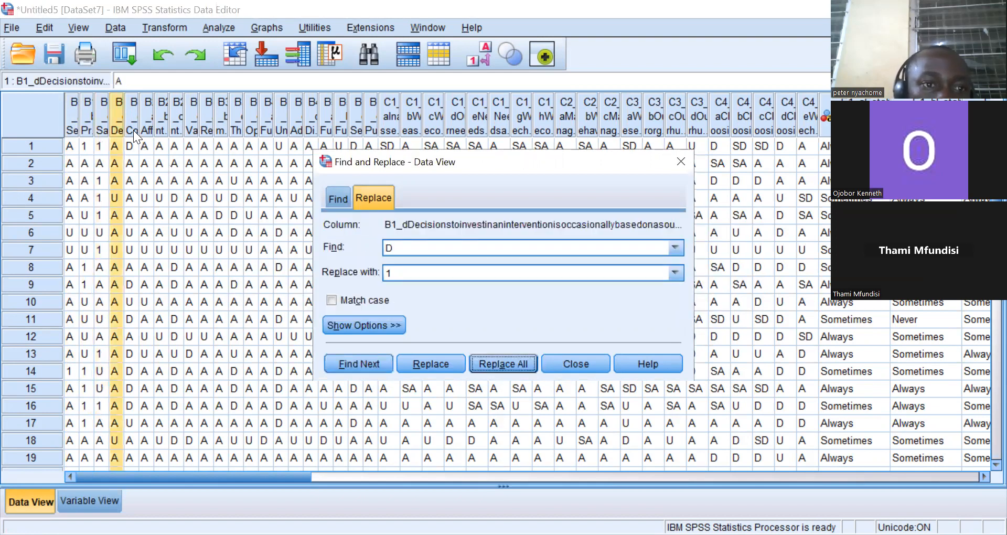
pyautogui.click(134, 130)
pyautogui.click(503, 363)
pyautogui.click(497, 303)
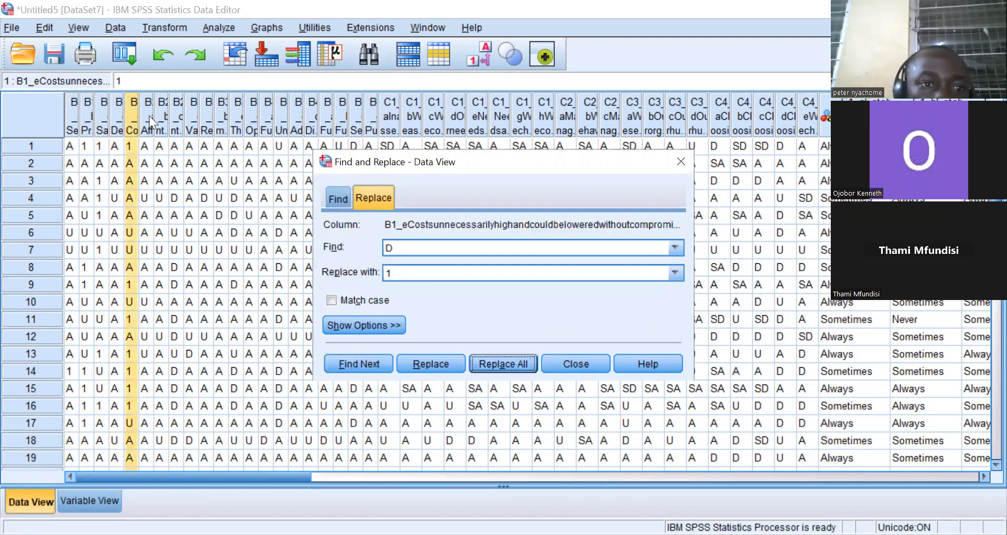
# Replace all D values with 1 in the B2_a and B2_b columns.
pyautogui.click(149, 115)
pyautogui.click(496, 362)
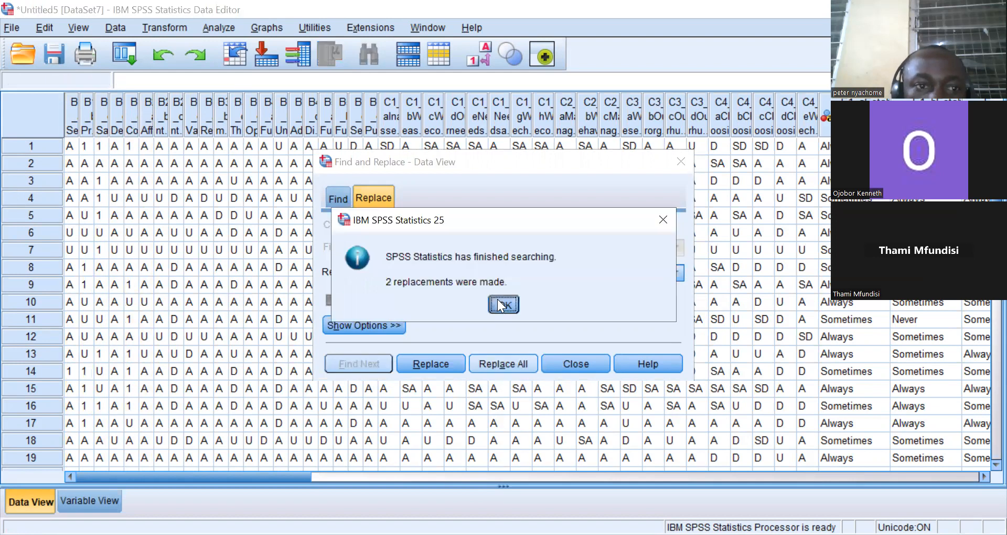
pyautogui.click(498, 303)
pyautogui.click(162, 114)
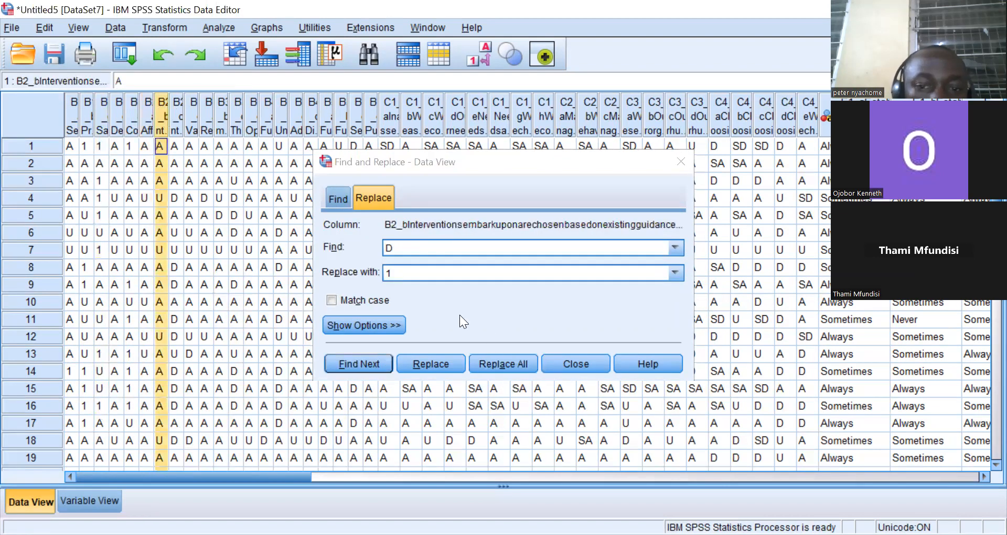
pyautogui.click(497, 362)
pyautogui.click(498, 296)
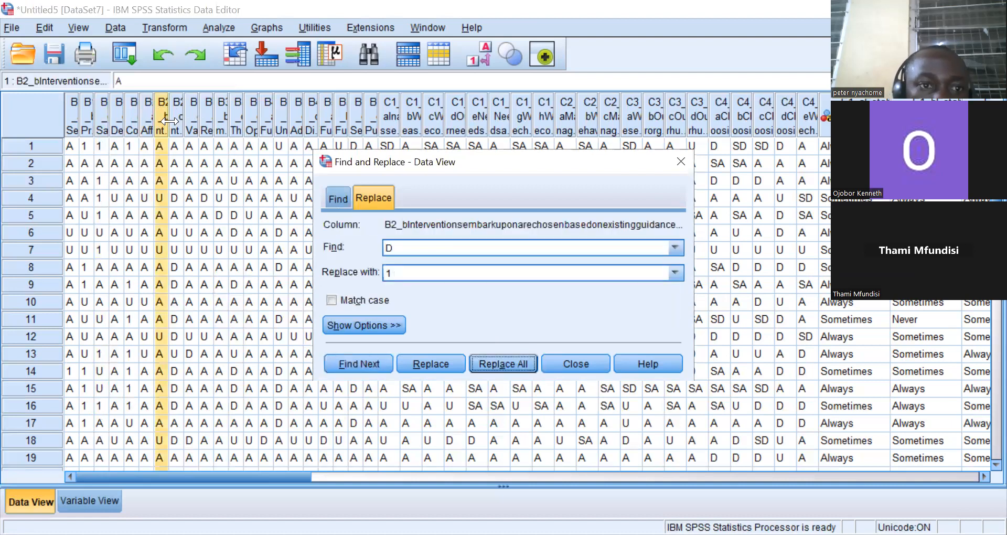
# Replace all D values with 1 in the B2_c and B2_d columns.
pyautogui.click(177, 117)
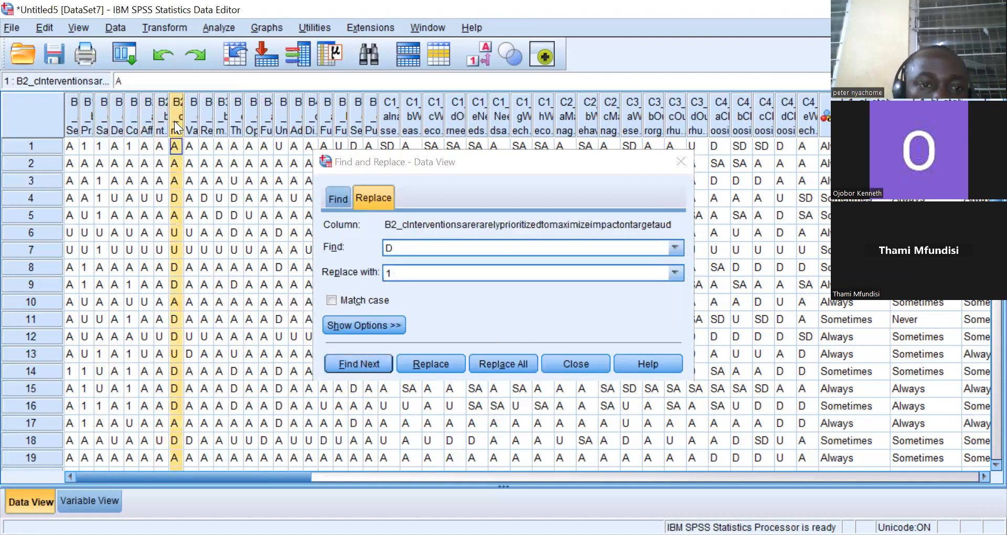
pyautogui.click(489, 362)
pyautogui.click(499, 300)
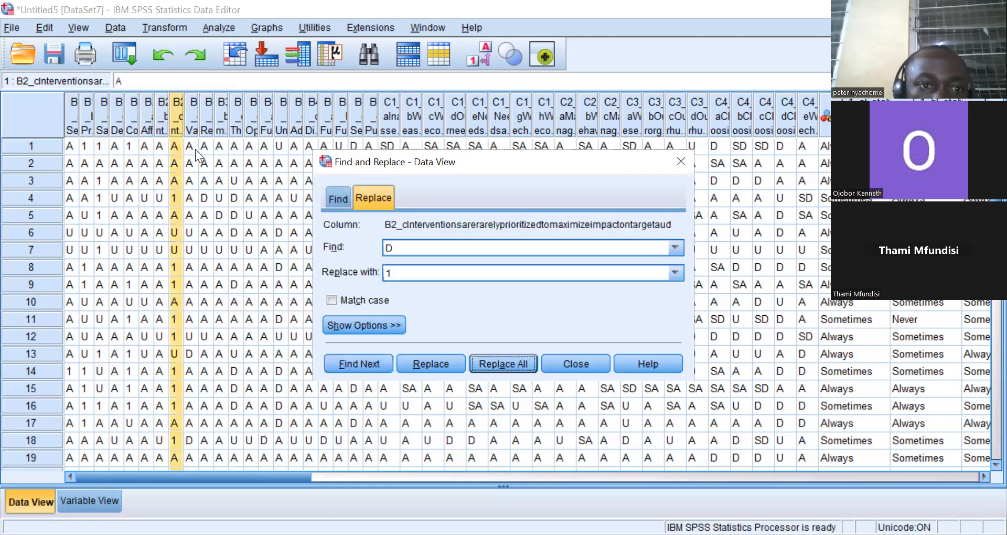
pyautogui.click(191, 127)
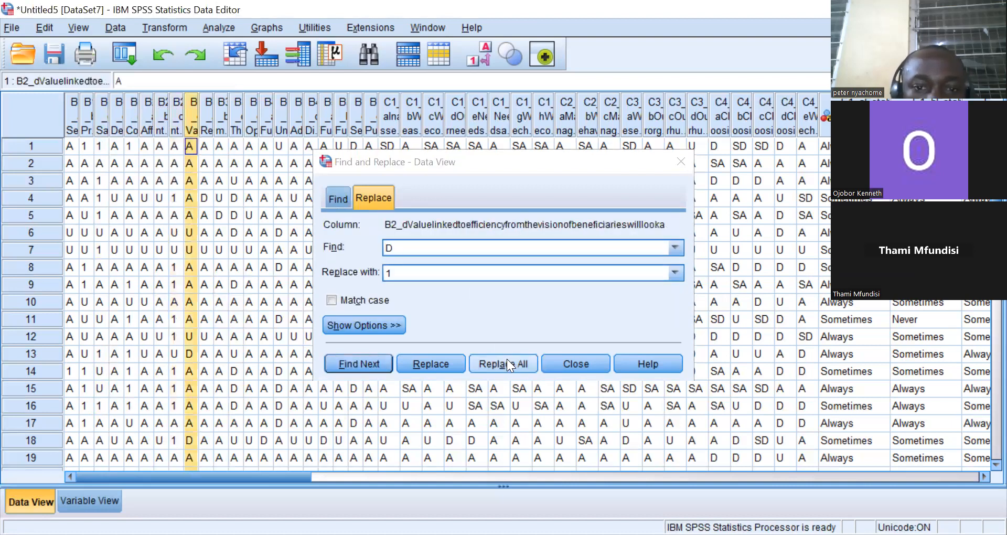
pyautogui.click(503, 362)
pyautogui.click(502, 302)
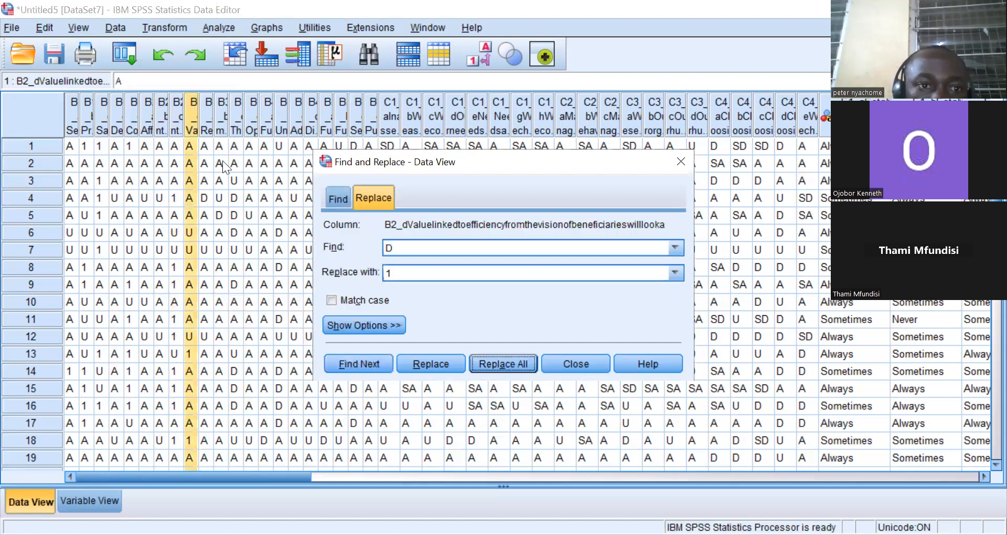
# Replace all D values with 1 in the B3_a and B3_b columns.
pyautogui.click(206, 127)
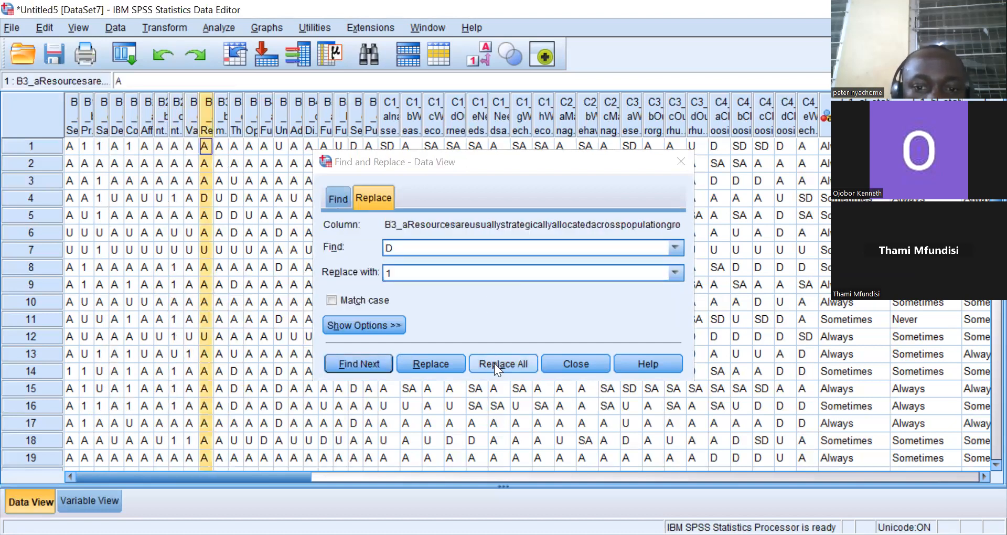
pyautogui.click(494, 362)
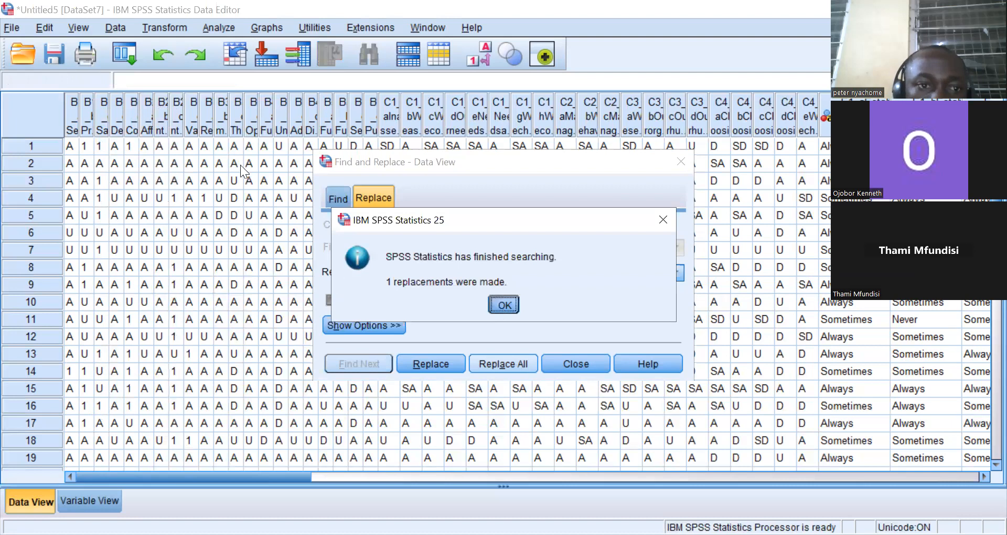
pyautogui.click(501, 302)
pyautogui.click(221, 127)
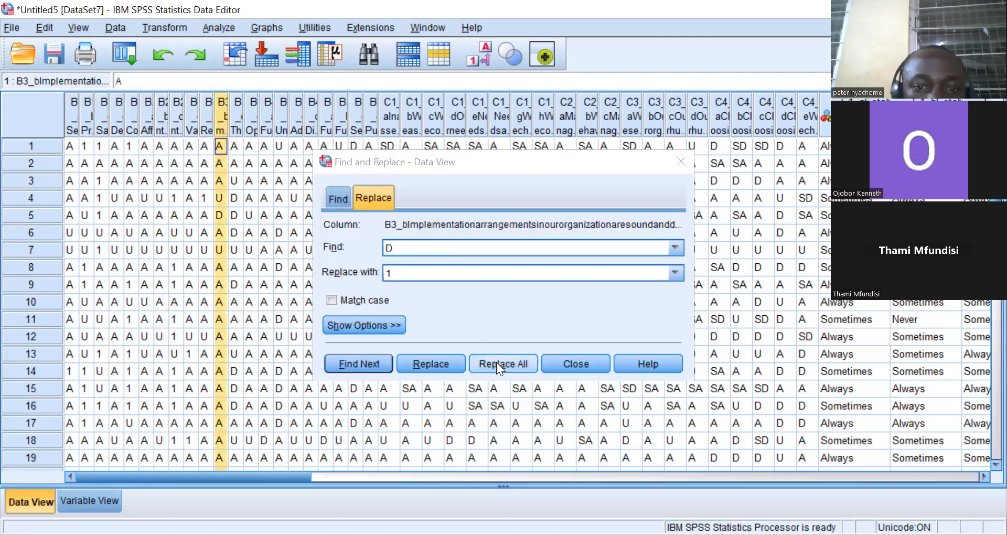
pyautogui.click(503, 364)
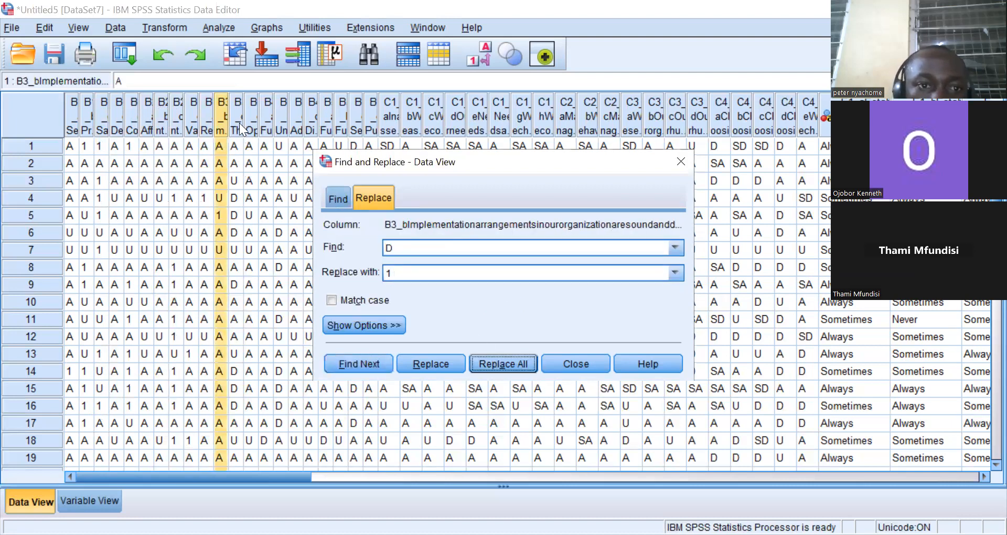
# Replace all D values with 1 in the B3_c and B3_d columns.
pyautogui.click(240, 128)
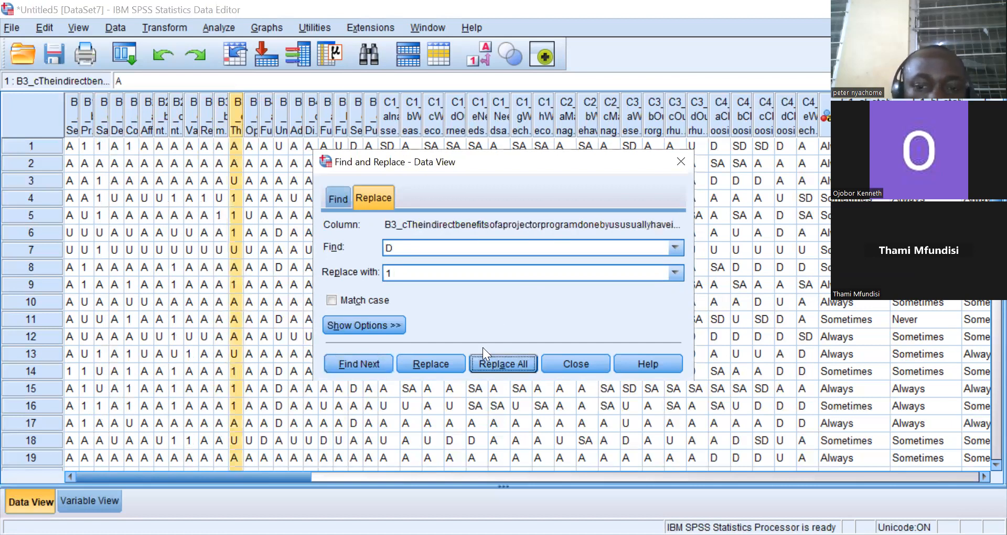
pyautogui.click(489, 361)
pyautogui.click(489, 362)
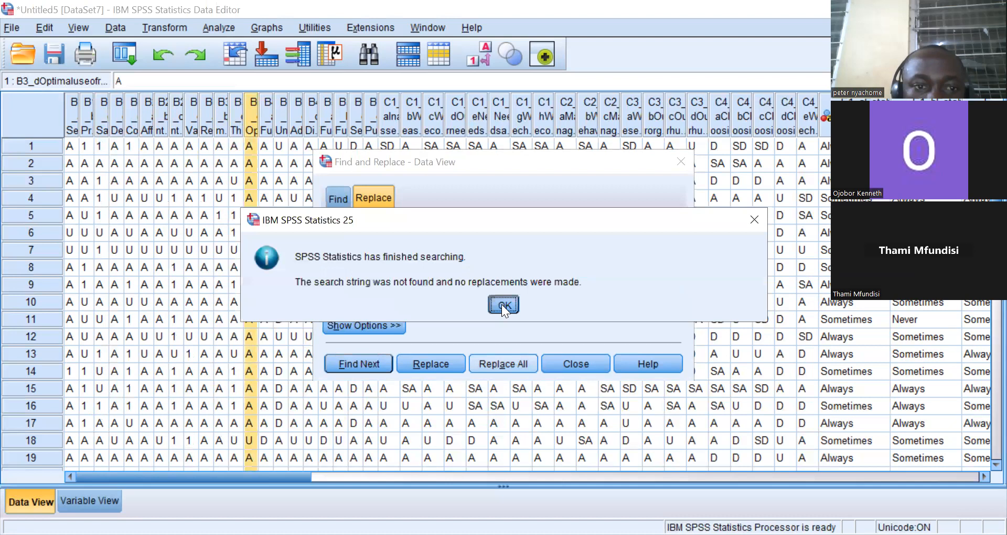
pyautogui.press('Return')
# Replace all D values with 1 in the B4_a and B4_b columns.
pyautogui.click(266, 129)
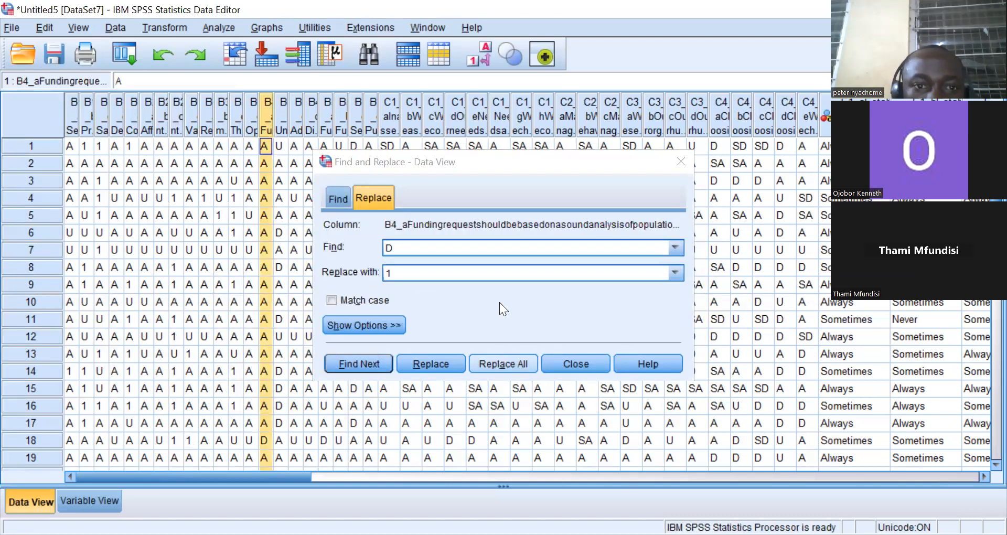
pyautogui.hotkey('alt', 'a')
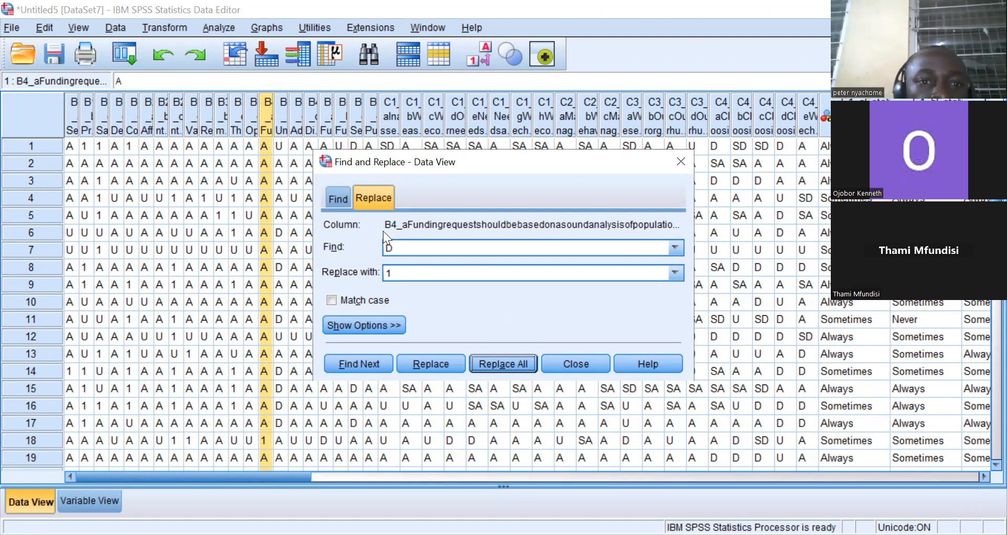
pyautogui.click(282, 122)
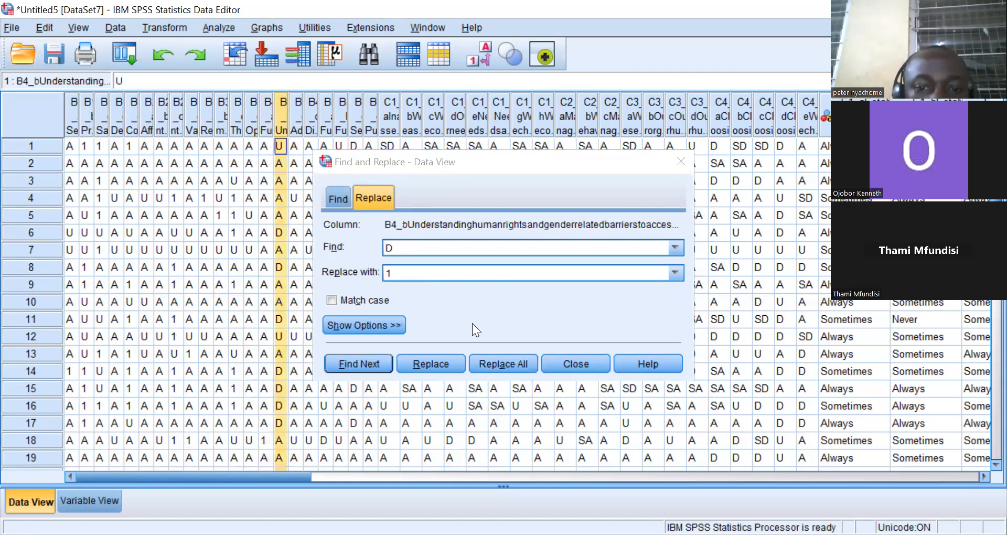
pyautogui.click(496, 363)
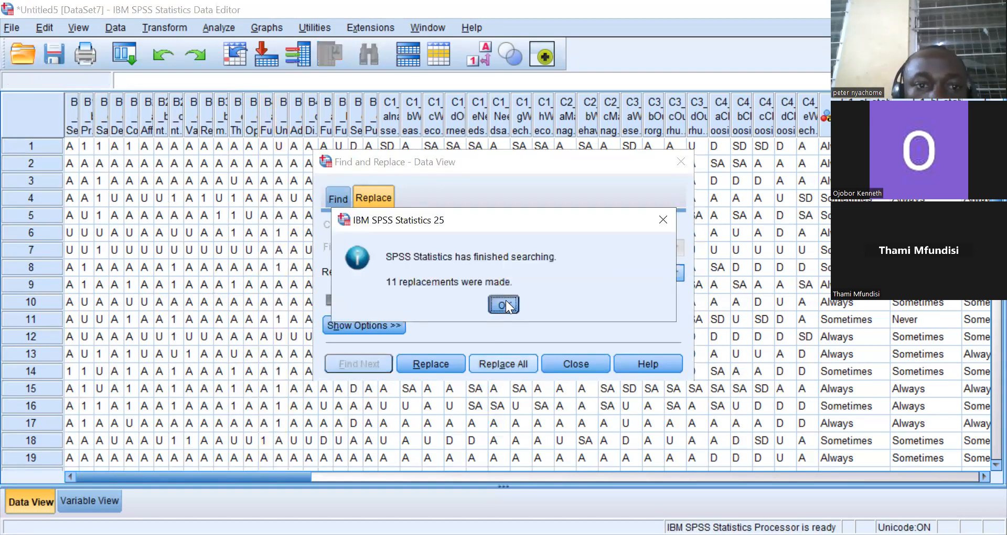
pyautogui.press('Return')
# Replace all D values with 1 in the B4_c and B4_d columns.
pyautogui.click(295, 128)
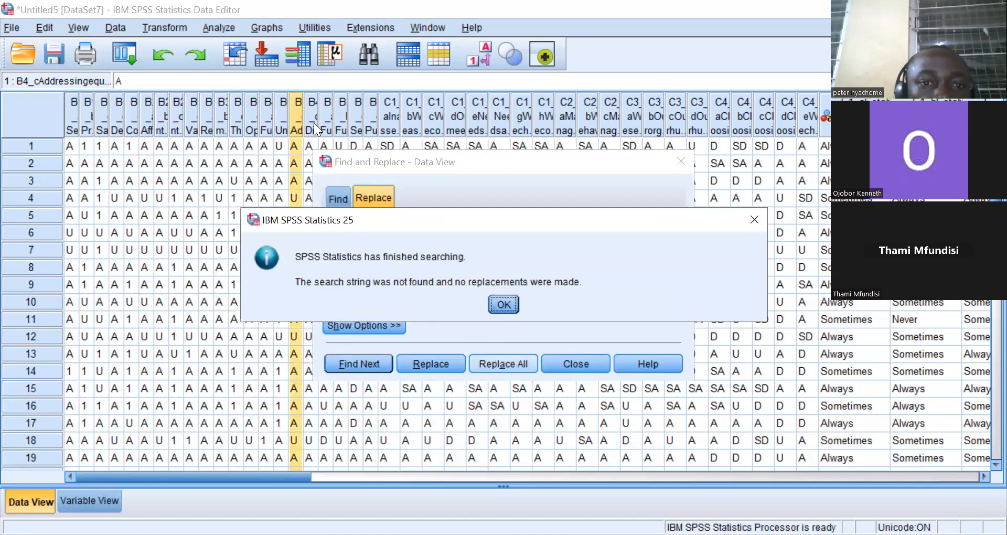
pyautogui.click(506, 305)
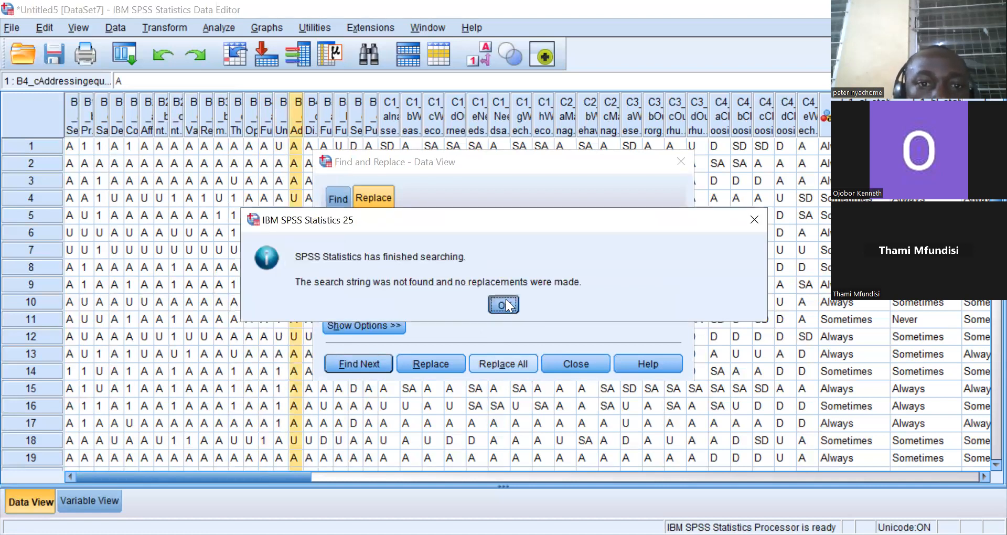
pyautogui.click(309, 126)
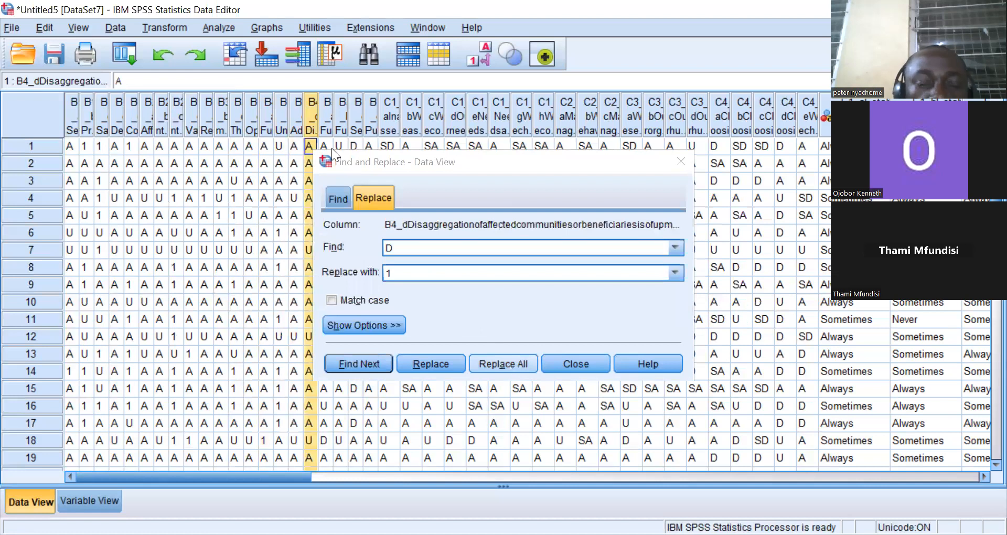
pyautogui.press('Return')
# Replace all D values with 1 in the B5_a and B5_b columns.
pyautogui.click(327, 119)
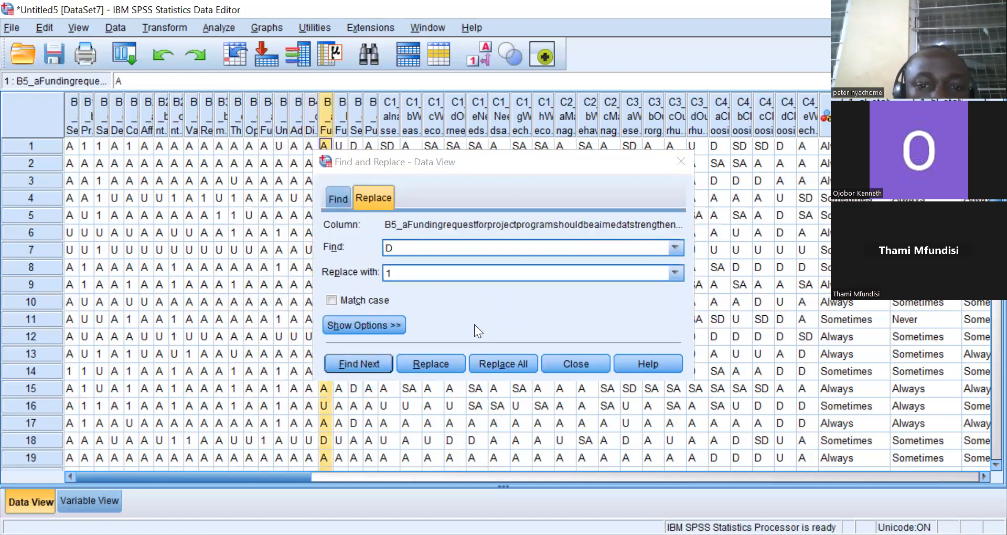
pyautogui.click(515, 361)
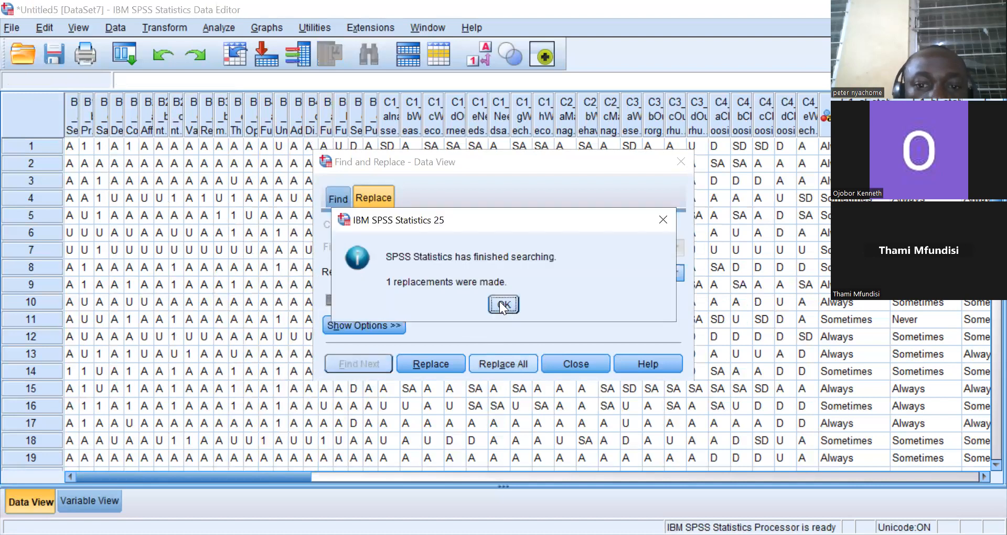
pyautogui.click(500, 301)
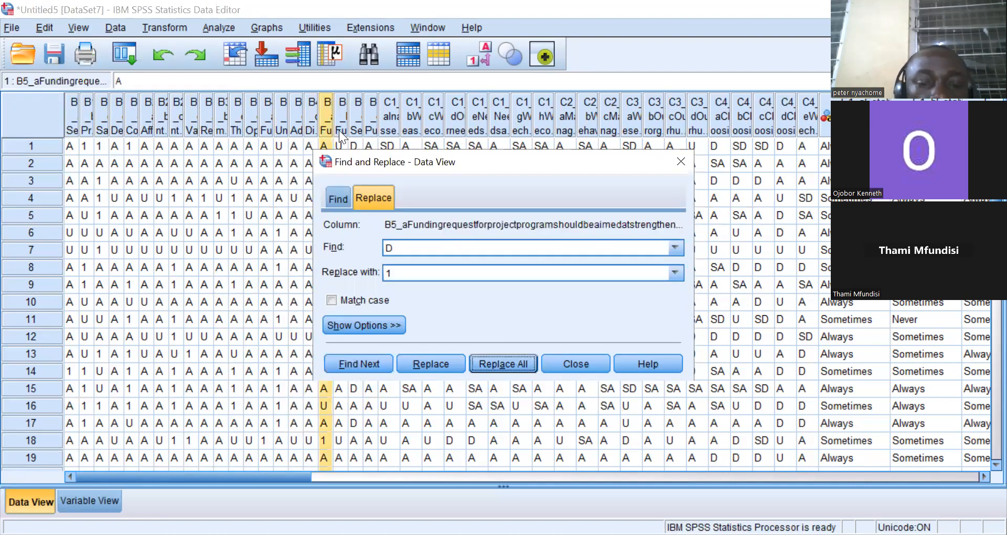
pyautogui.click(339, 130)
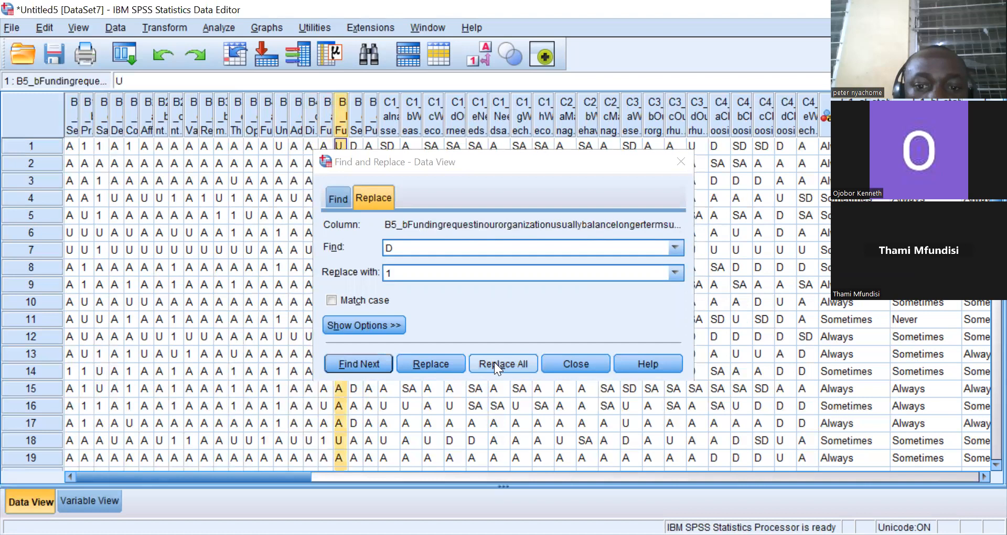
pyautogui.click(502, 364)
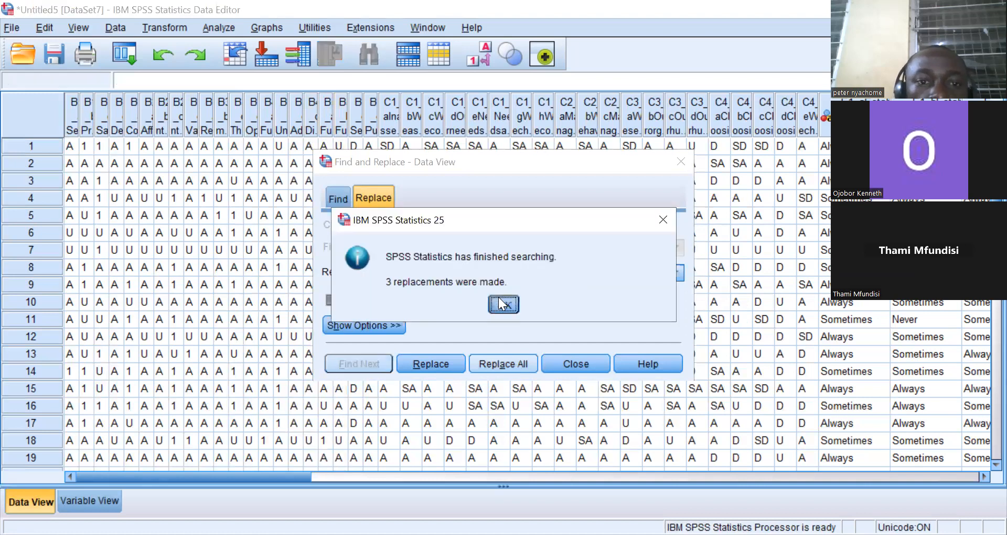
pyautogui.click(498, 298)
# Replace all D values with 1 in the B5_c and B5_d columns.
pyautogui.click(357, 124)
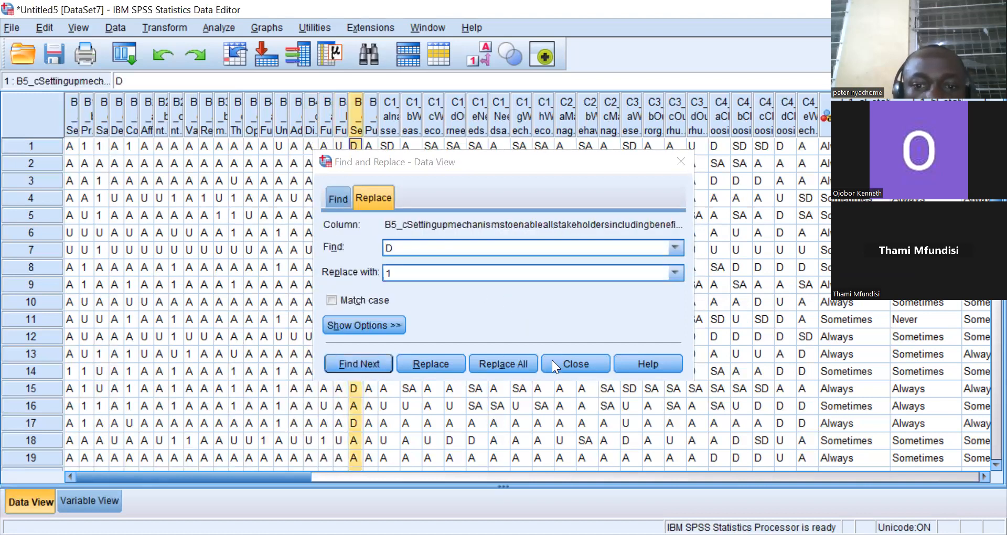
pyautogui.click(487, 361)
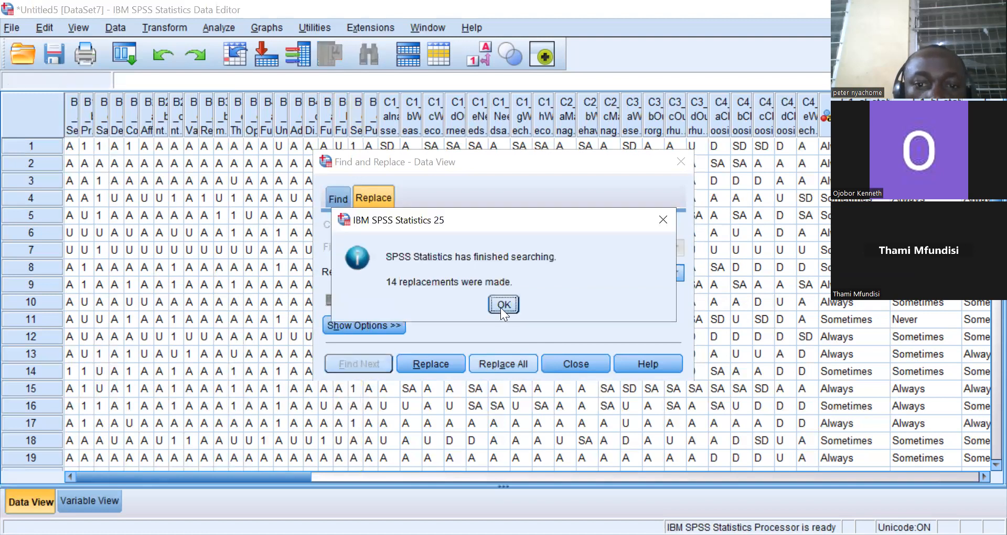
pyautogui.click(502, 304)
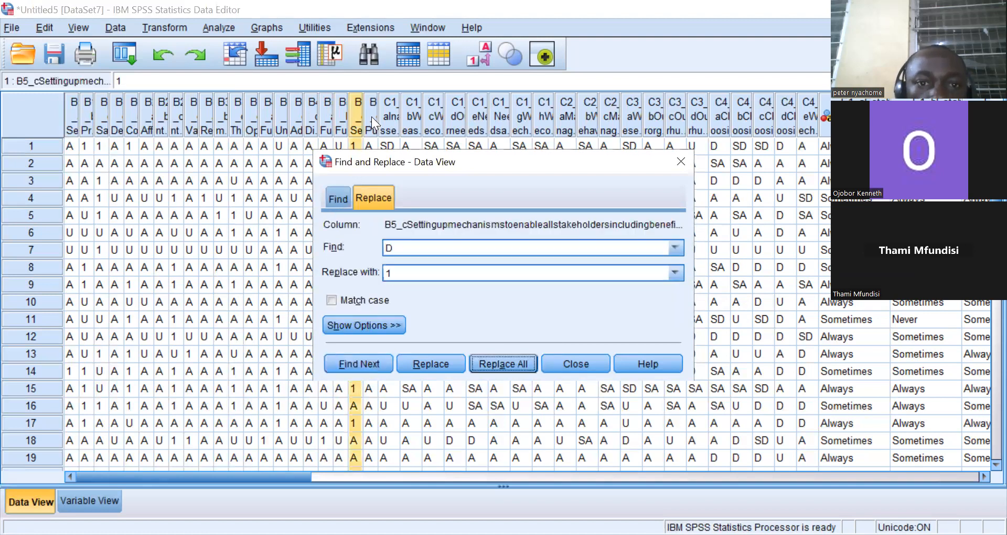
pyautogui.click(371, 117)
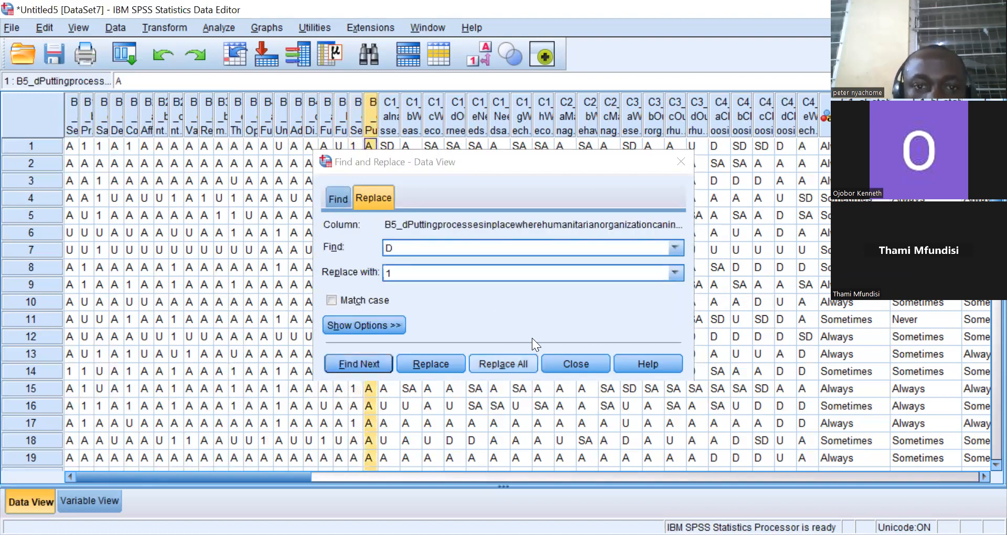
pyautogui.click(503, 363)
pyautogui.click(504, 305)
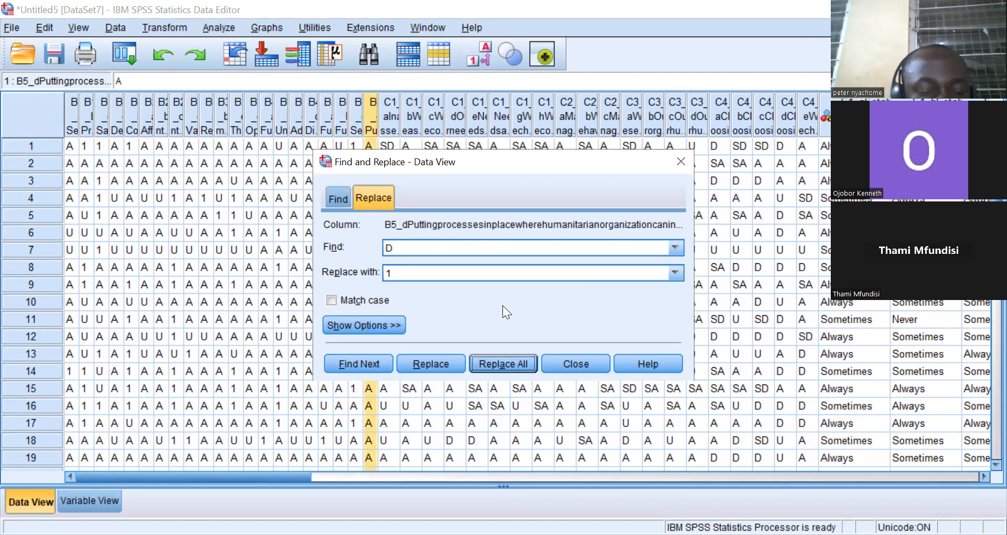
# Change the search to U with replacement 2 and replace all U values in the B5_d column.
pyautogui.click(406, 251)
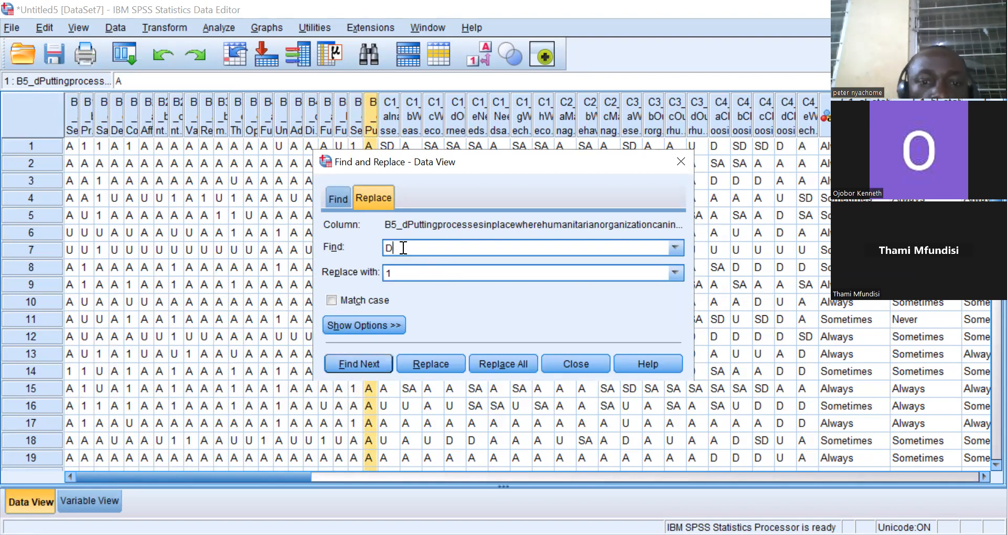
pyautogui.press('BackSpace')
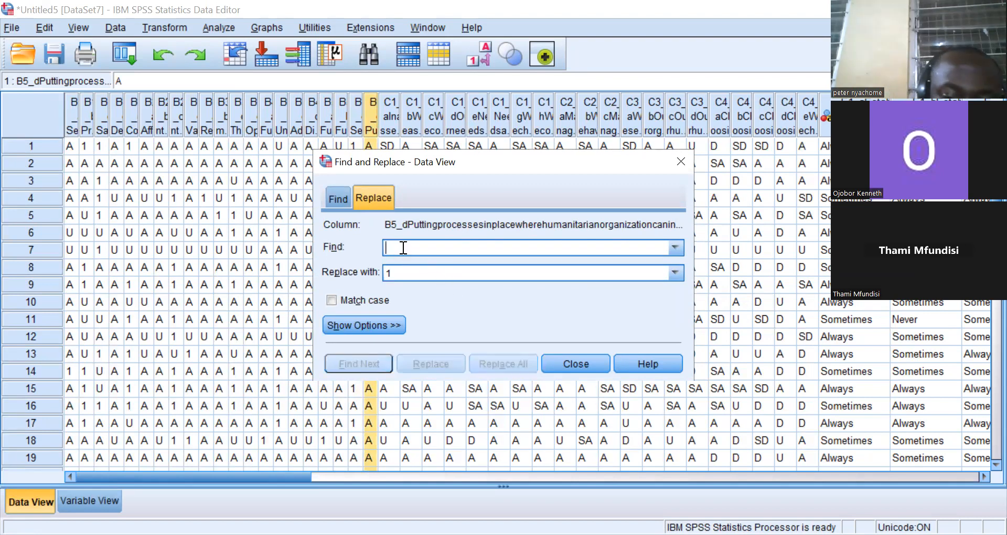
pyautogui.write('U')
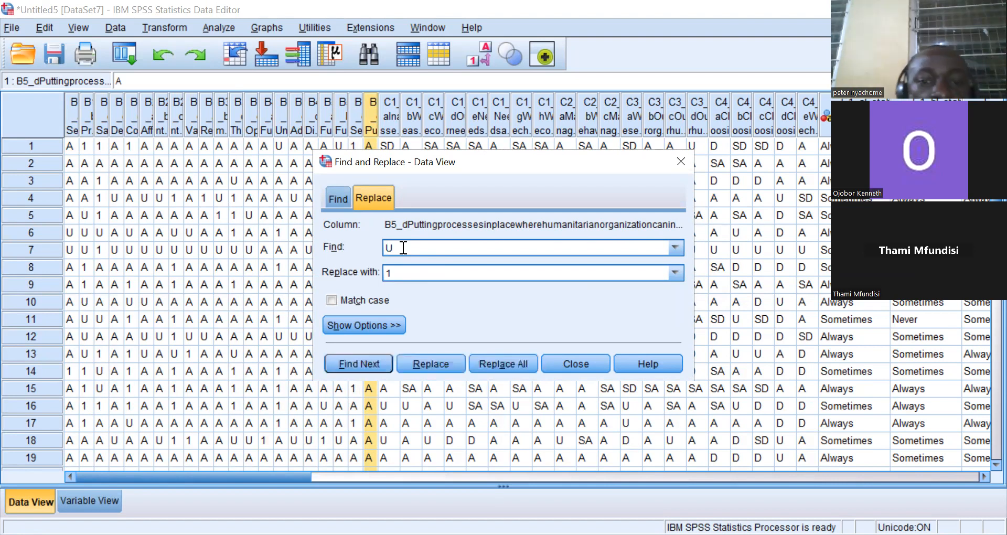
pyautogui.click(397, 270)
pyautogui.press('BackSpace')
pyautogui.write('2')
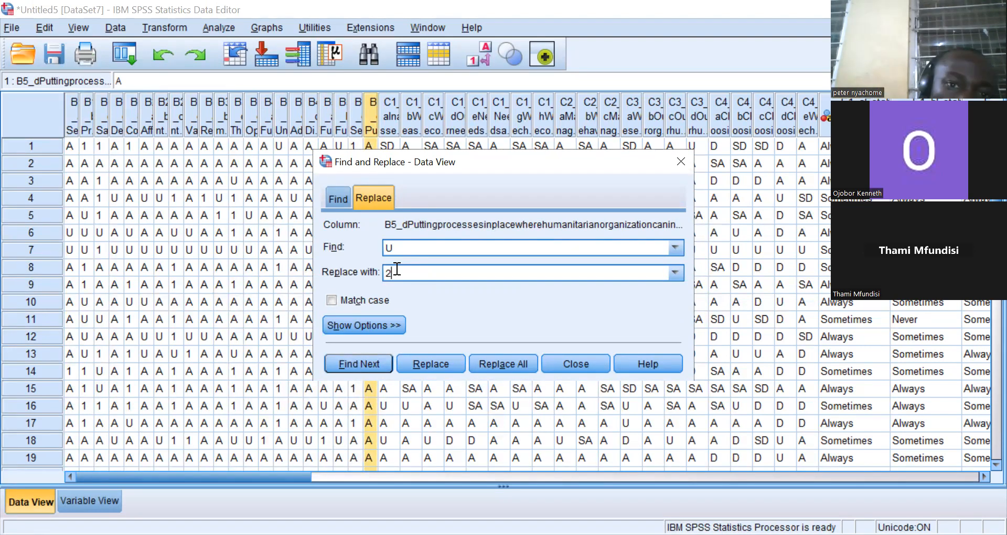
pyautogui.click(499, 360)
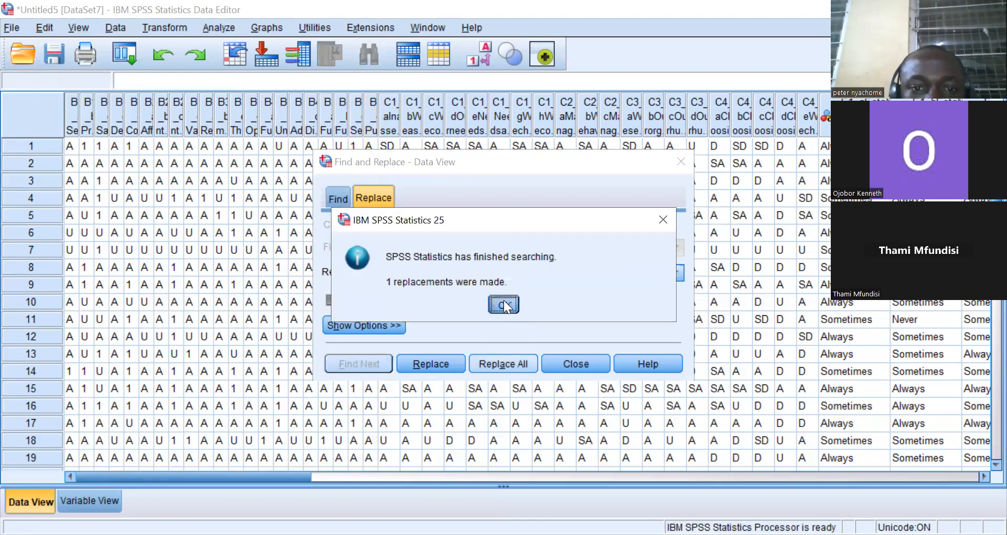
pyautogui.click(504, 303)
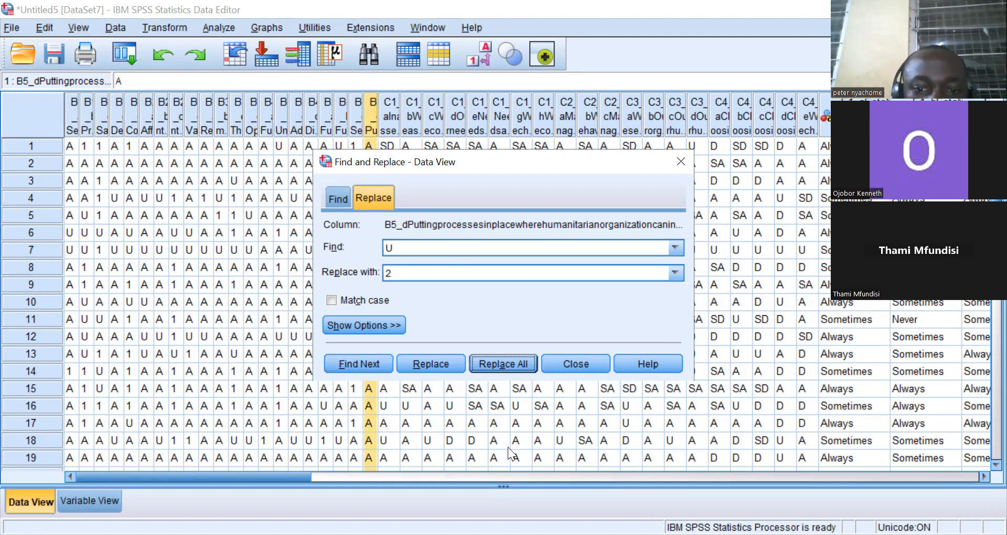
pyautogui.click(503, 363)
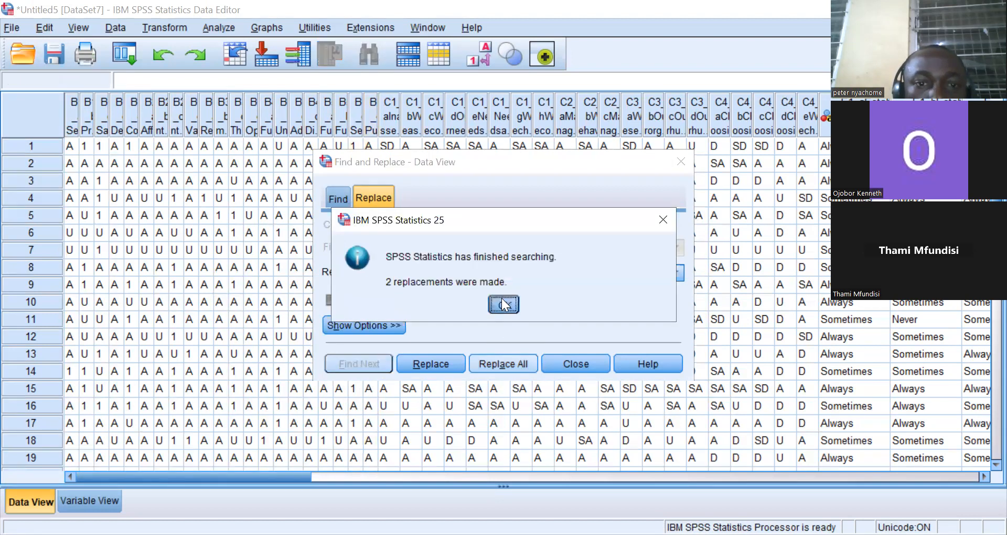
pyautogui.click(502, 304)
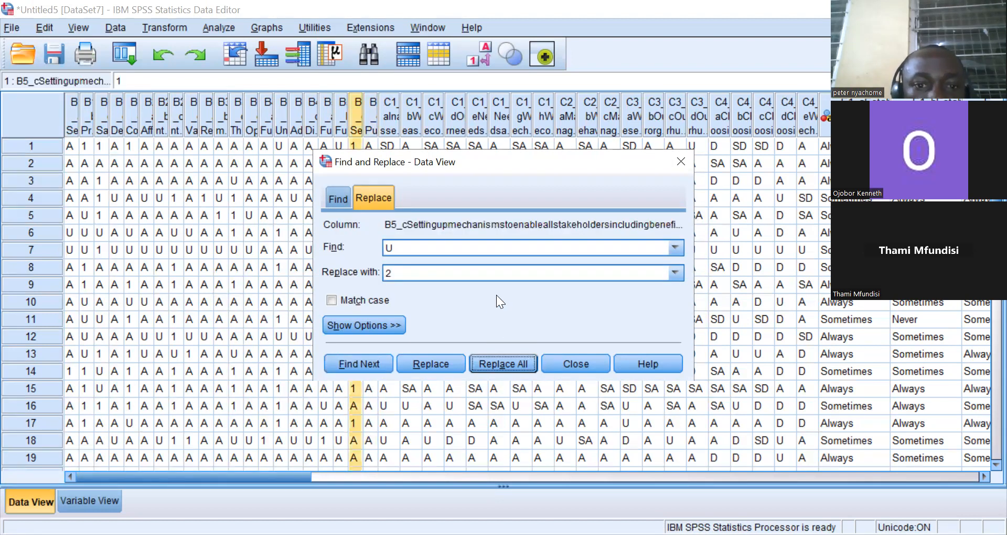
# Replace all U values with 2 in the B5_b and B5_a columns.
pyautogui.click(343, 126)
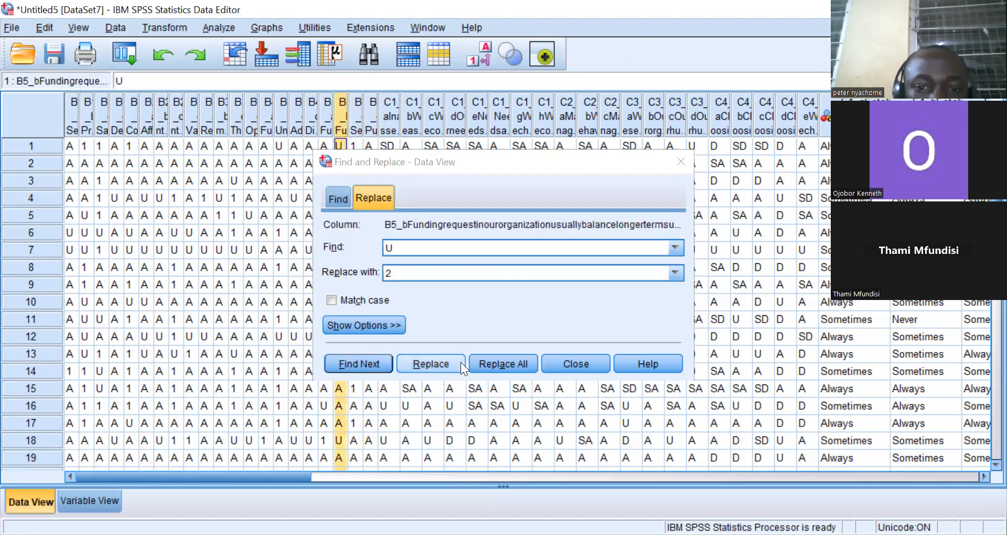
pyautogui.click(496, 363)
pyautogui.click(502, 304)
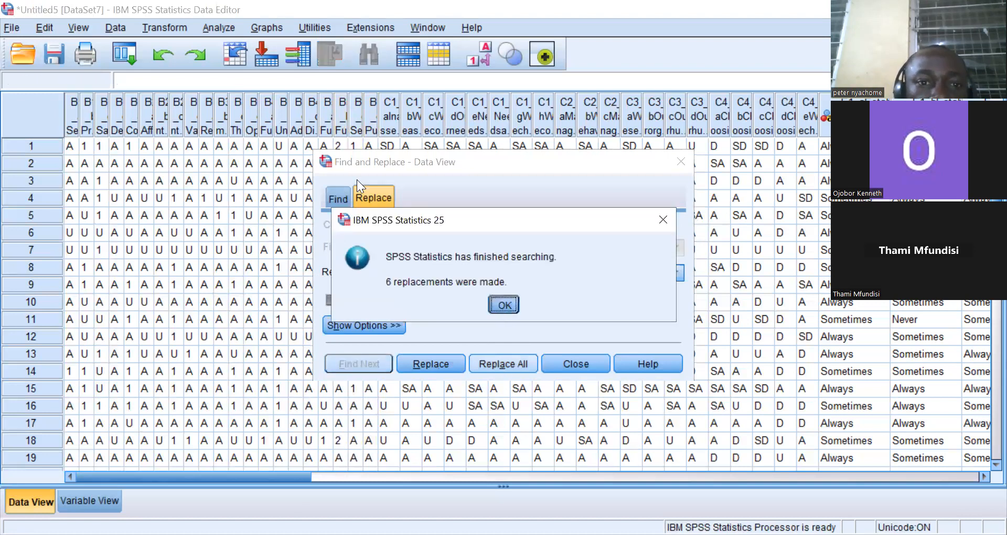
pyautogui.click(325, 116)
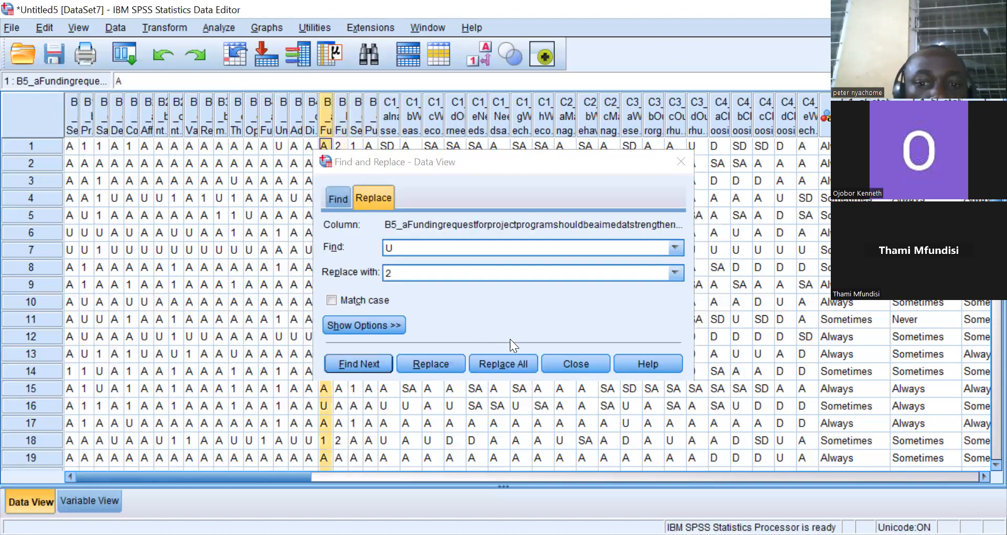
pyautogui.click(501, 362)
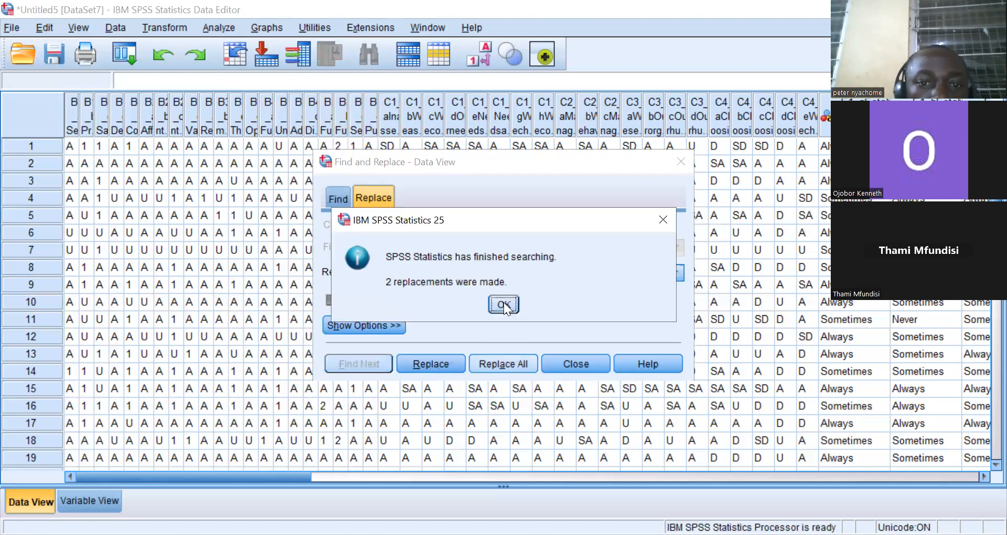
pyautogui.click(504, 302)
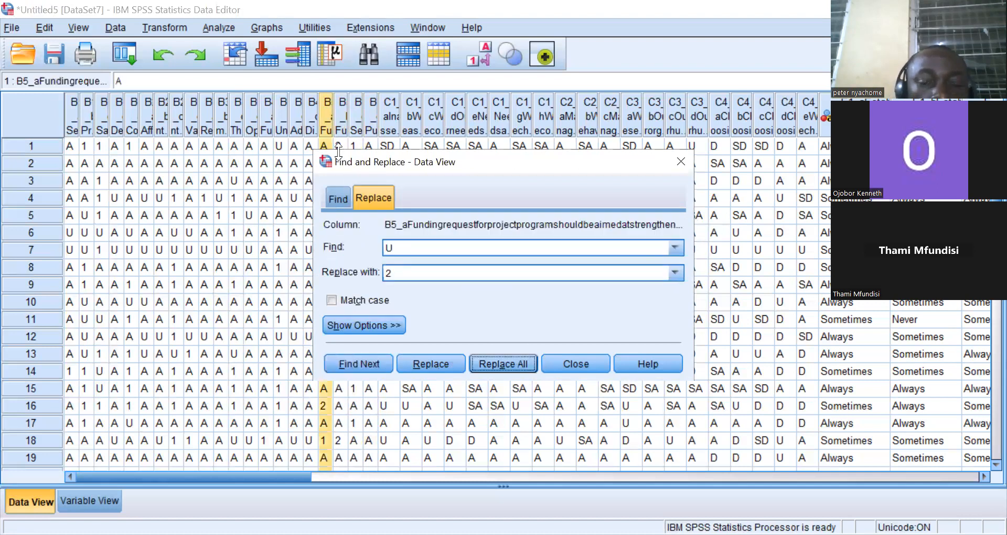
# Replace all U values with 2 in the B4_d and B4_c columns.
pyautogui.click(310, 127)
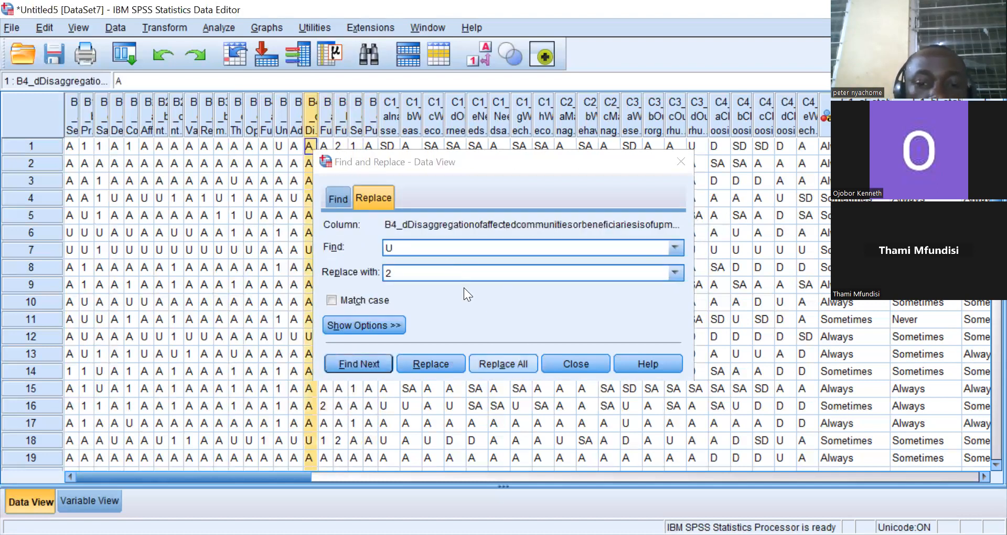
pyautogui.click(503, 363)
pyautogui.click(498, 300)
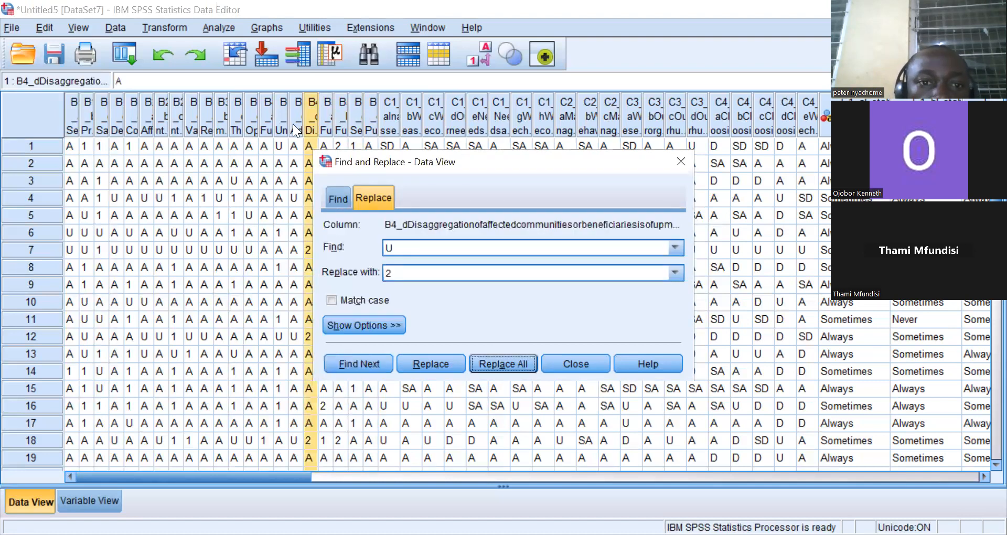
pyautogui.click(293, 124)
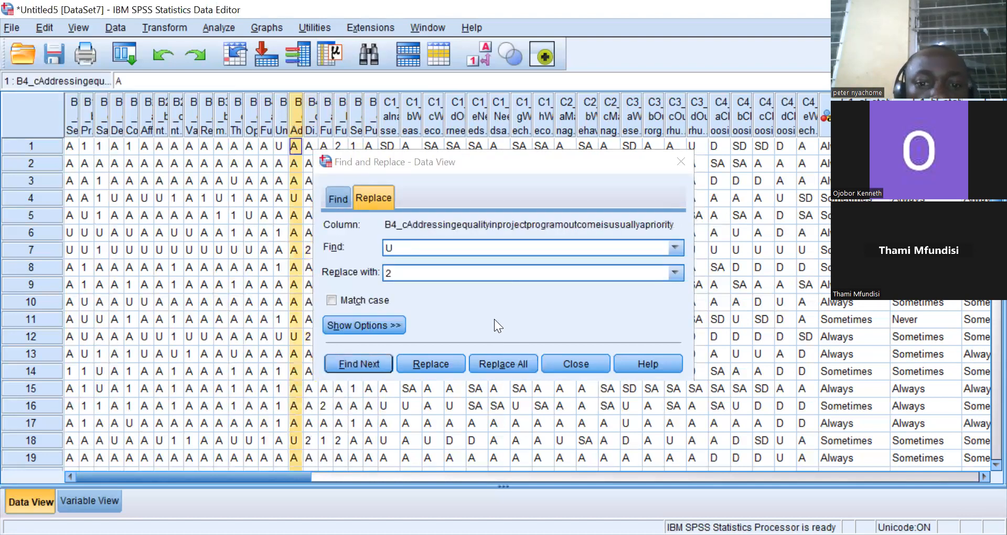
pyautogui.click(502, 364)
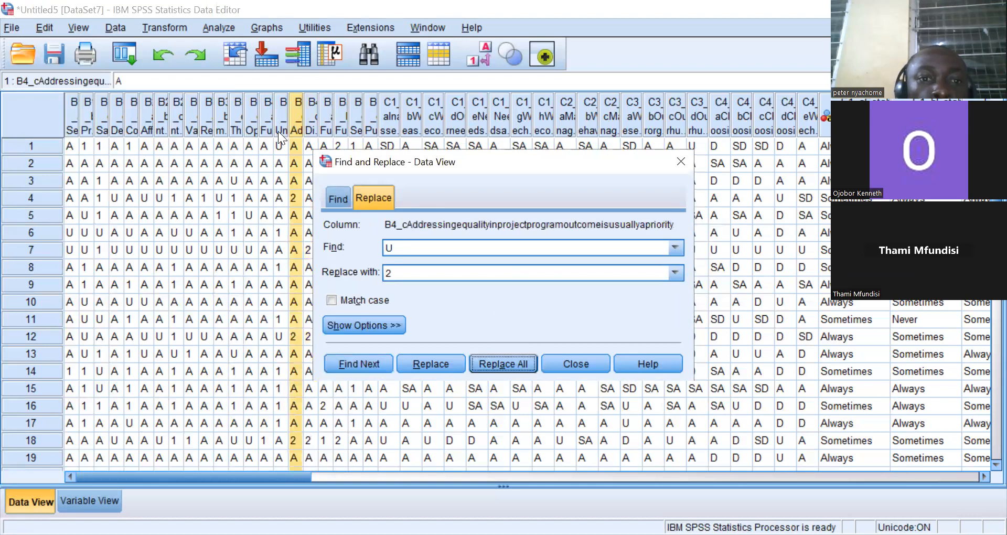
# Replace all U values with 2 in the B4_b and B4_a columns.
pyautogui.click(277, 128)
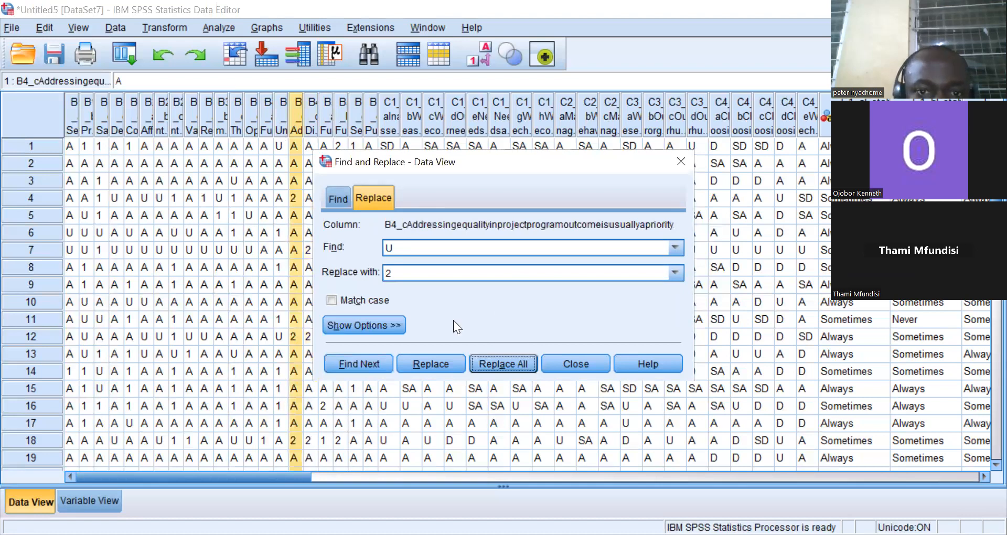
pyautogui.click(502, 363)
pyautogui.click(500, 304)
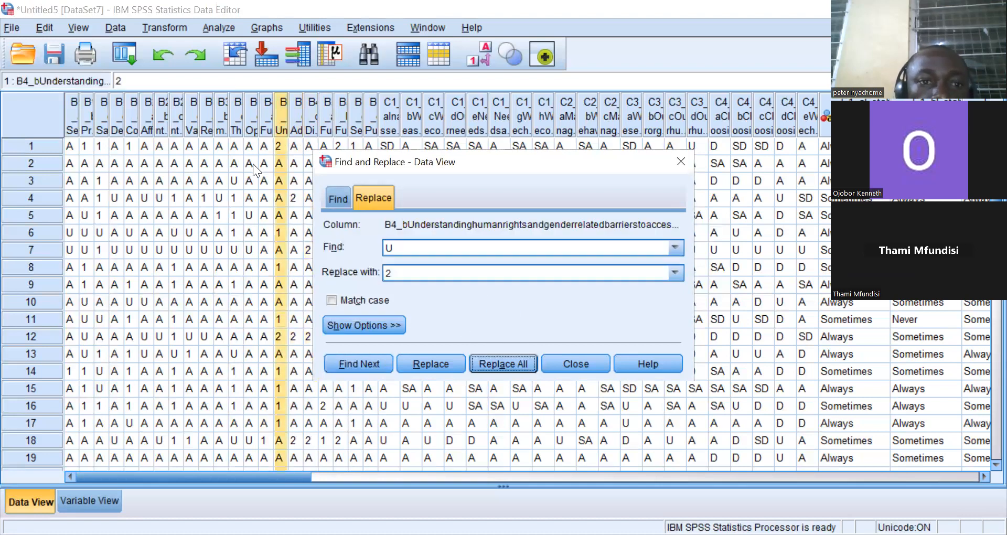
pyautogui.click(267, 116)
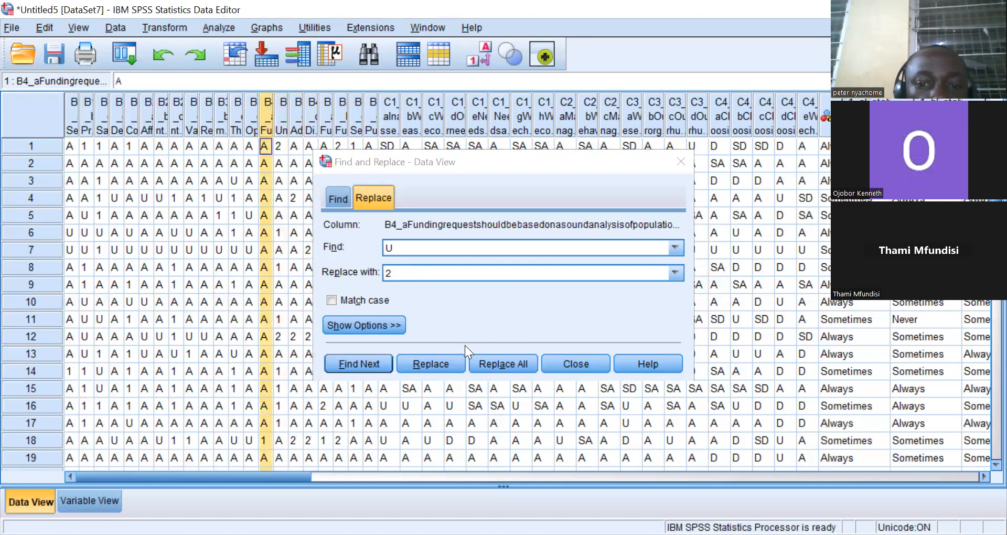
pyautogui.click(489, 362)
pyautogui.click(494, 302)
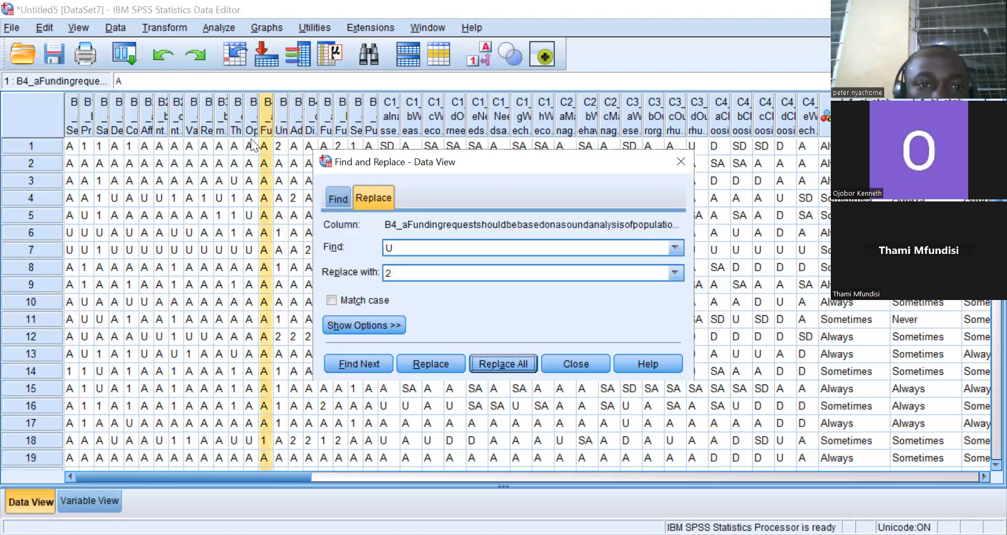
# Replace all U values with 2 in the B3_d and B3_c columns.
pyautogui.click(250, 126)
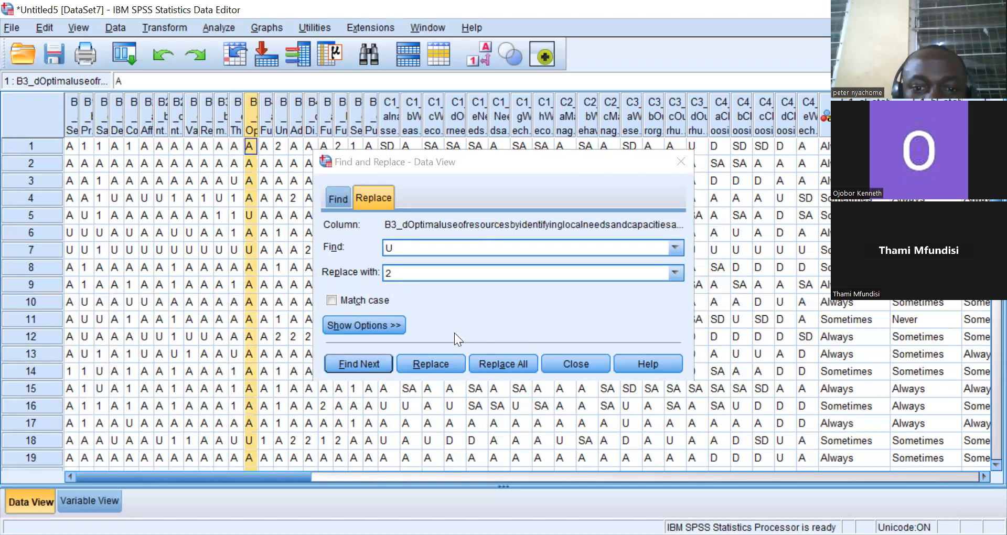
pyautogui.click(503, 360)
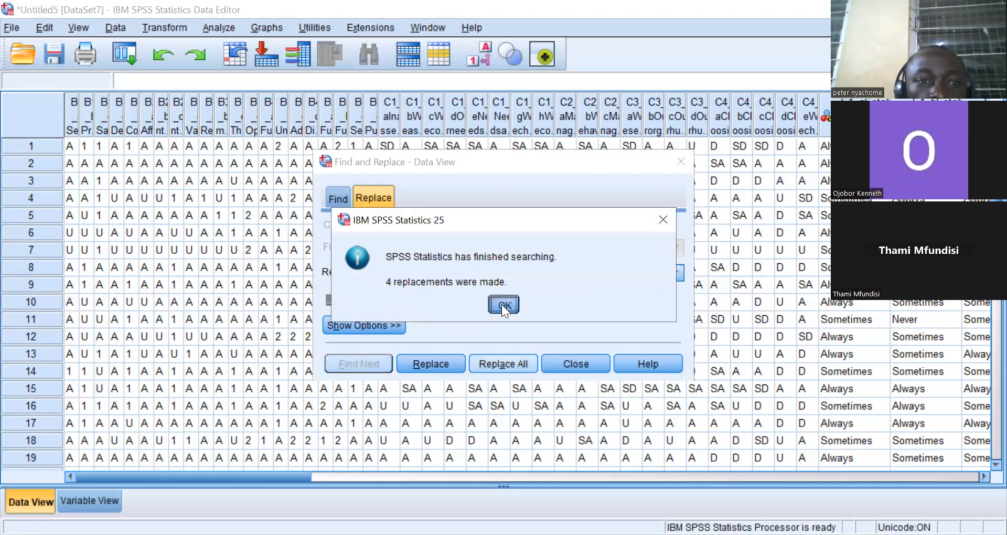
pyautogui.click(501, 304)
pyautogui.click(236, 126)
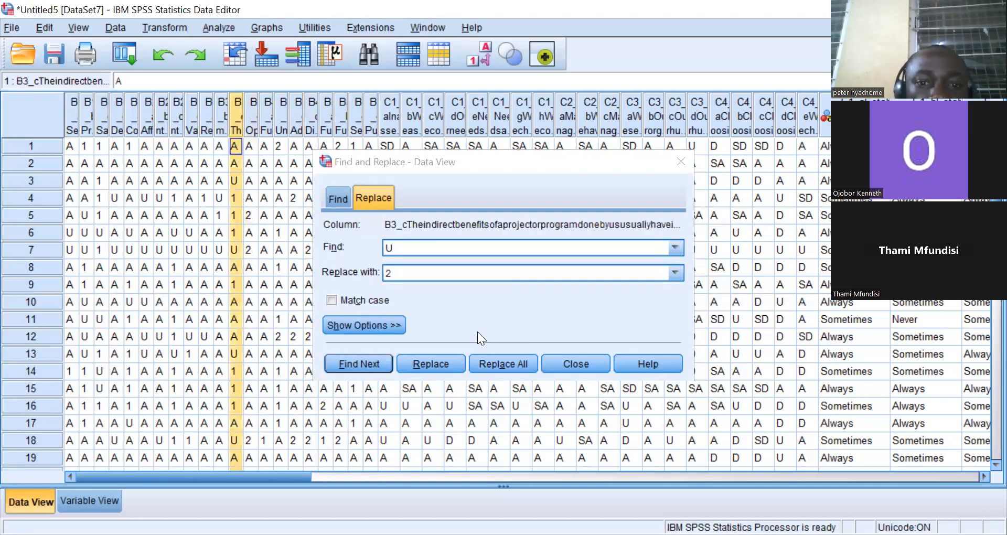
pyautogui.click(503, 364)
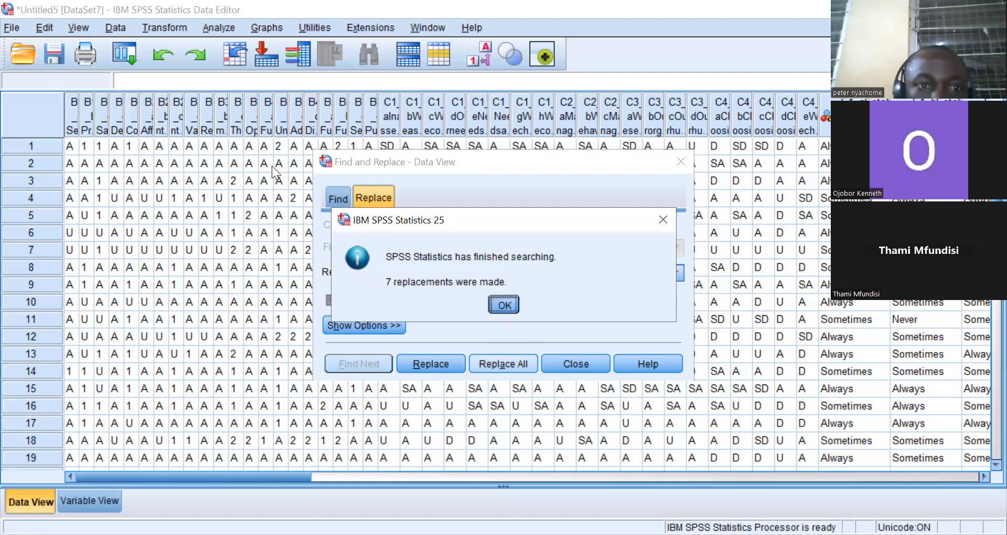
pyautogui.click(512, 302)
# Replace all U values with 2 in the B3_b and B3_a columns.
pyautogui.click(221, 128)
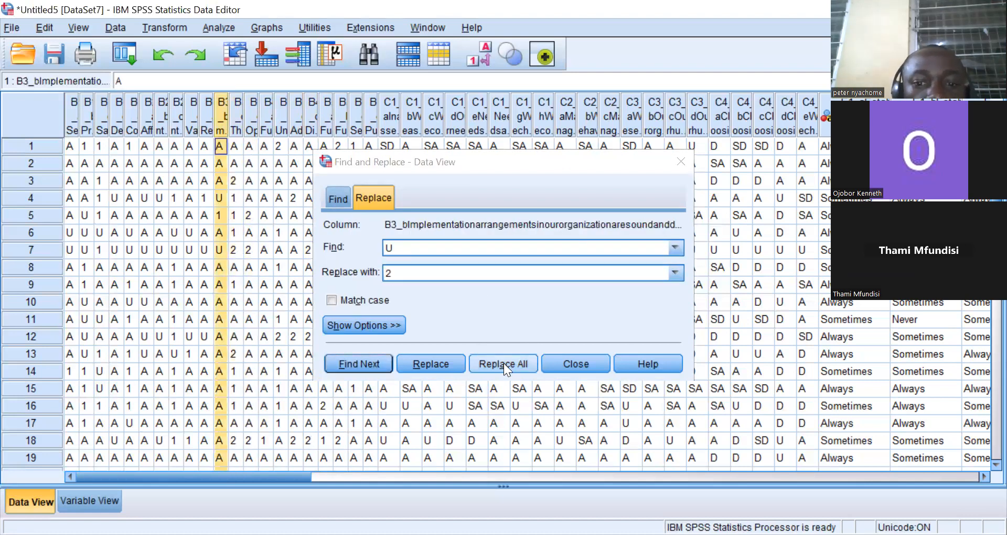
pyautogui.click(507, 306)
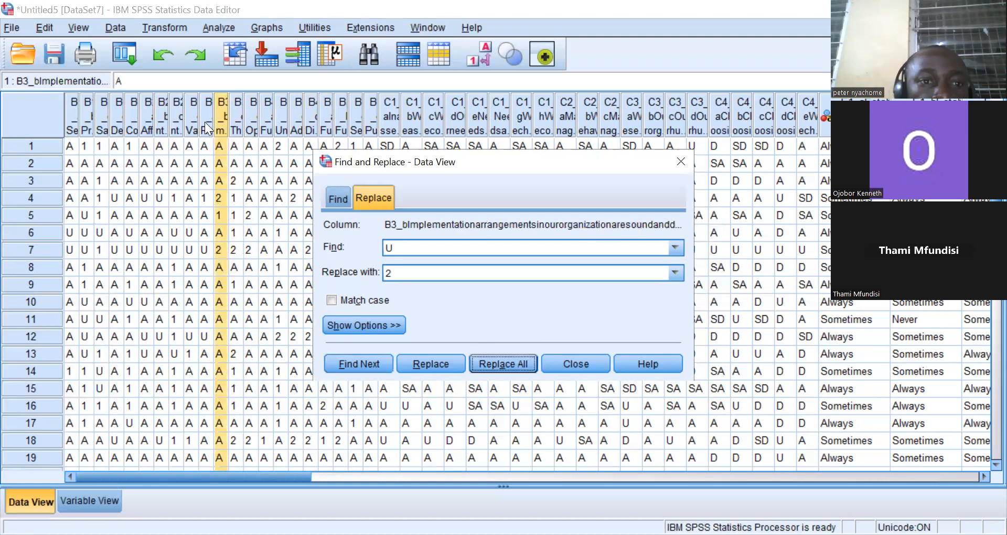
pyautogui.click(206, 122)
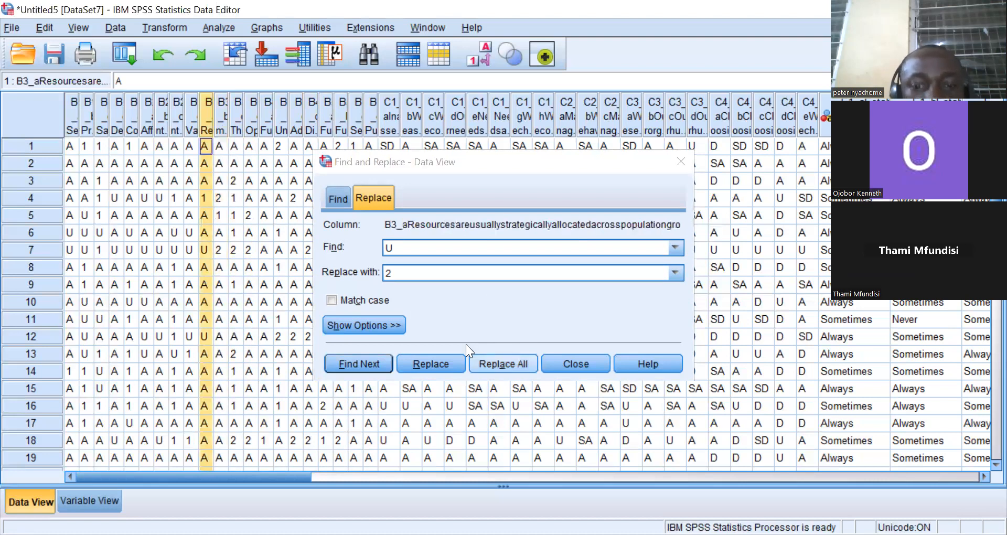
pyautogui.click(497, 362)
pyautogui.click(503, 301)
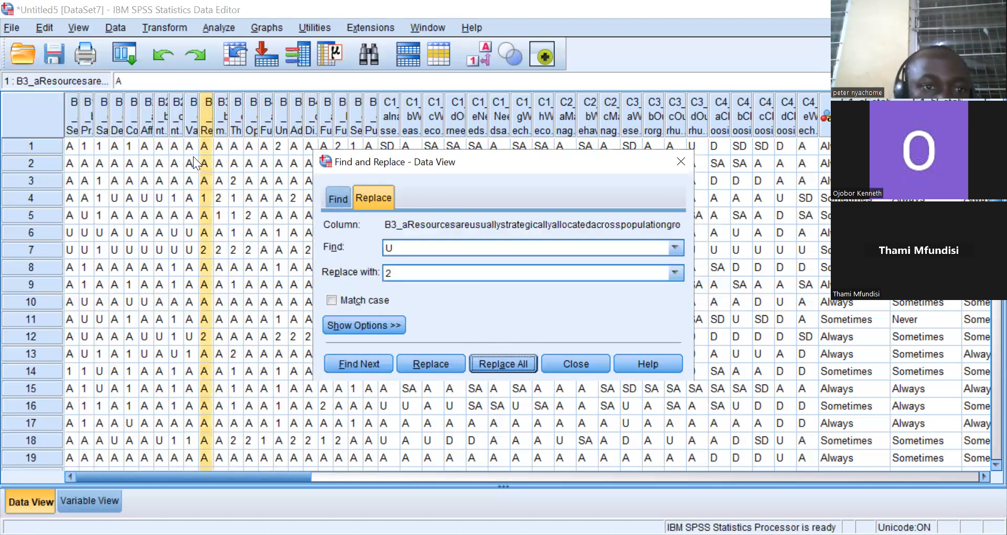
# Replace all U values with 2 in the B2_d and B2_c columns.
pyautogui.click(191, 125)
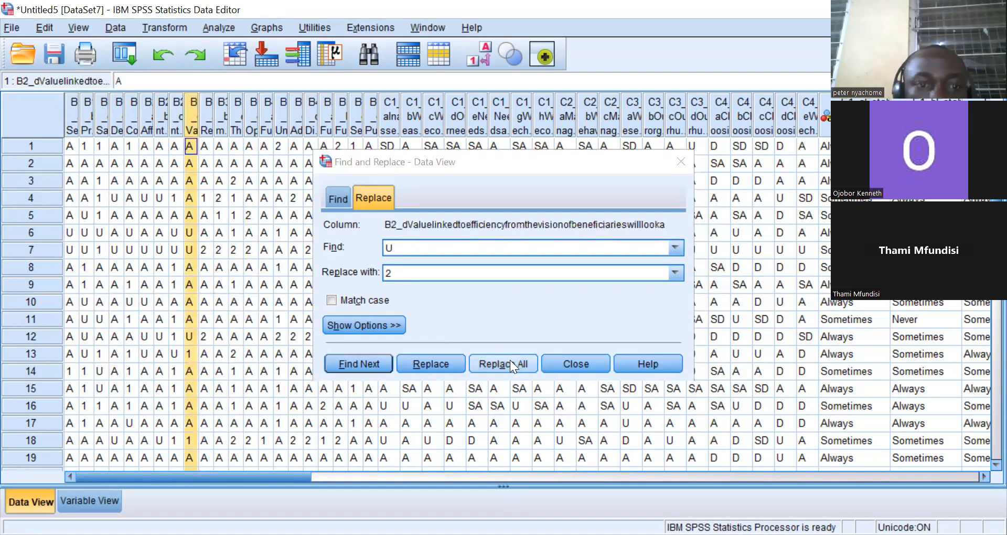
pyautogui.click(504, 363)
pyautogui.click(499, 301)
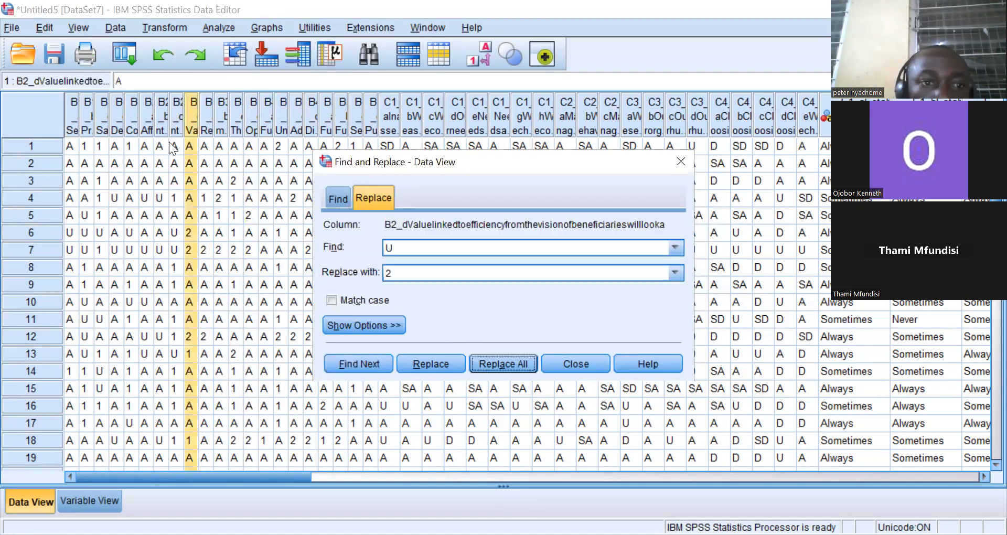
pyautogui.click(174, 131)
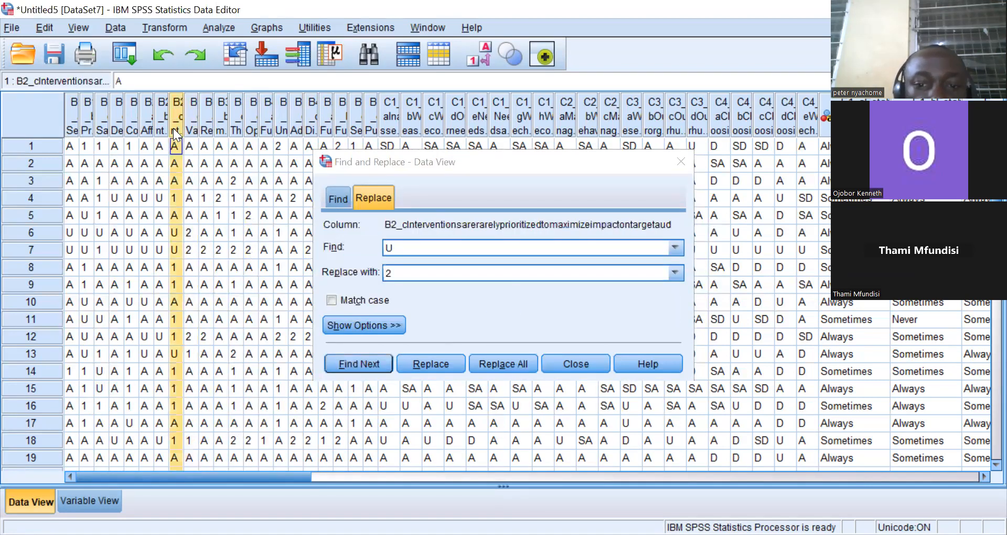
pyautogui.click(503, 363)
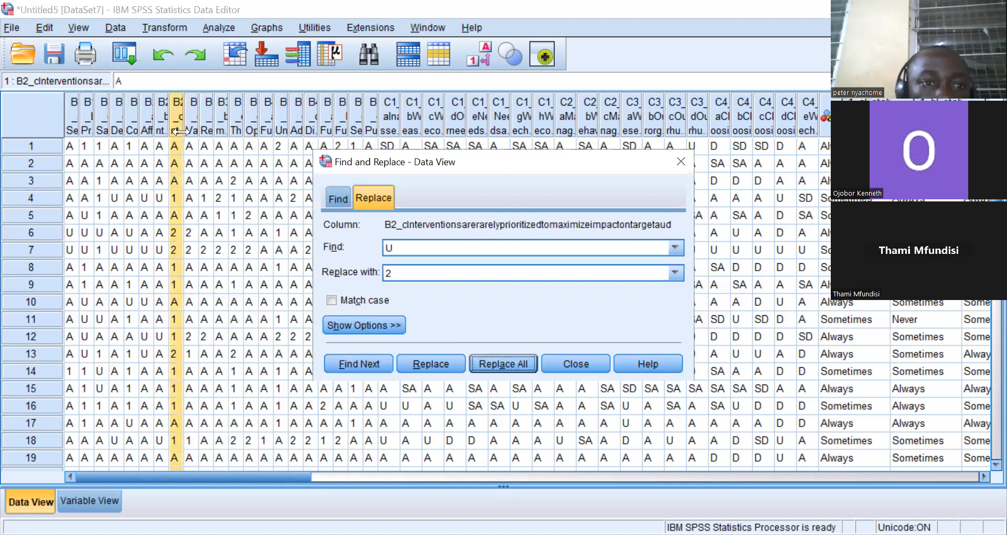
# Replace all U values with 2 in the B2_b and B1_e columns.
pyautogui.click(162, 125)
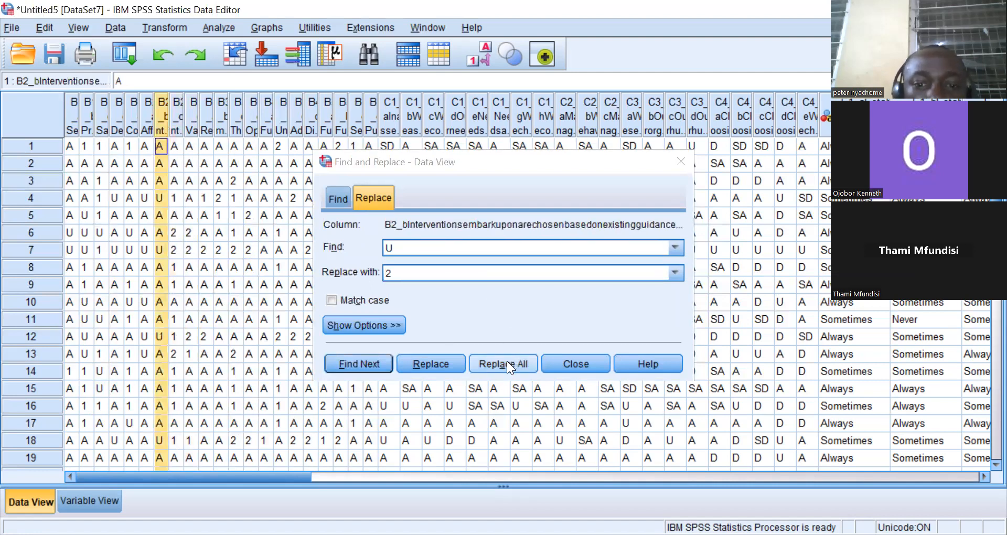
pyautogui.click(502, 363)
pyautogui.click(501, 302)
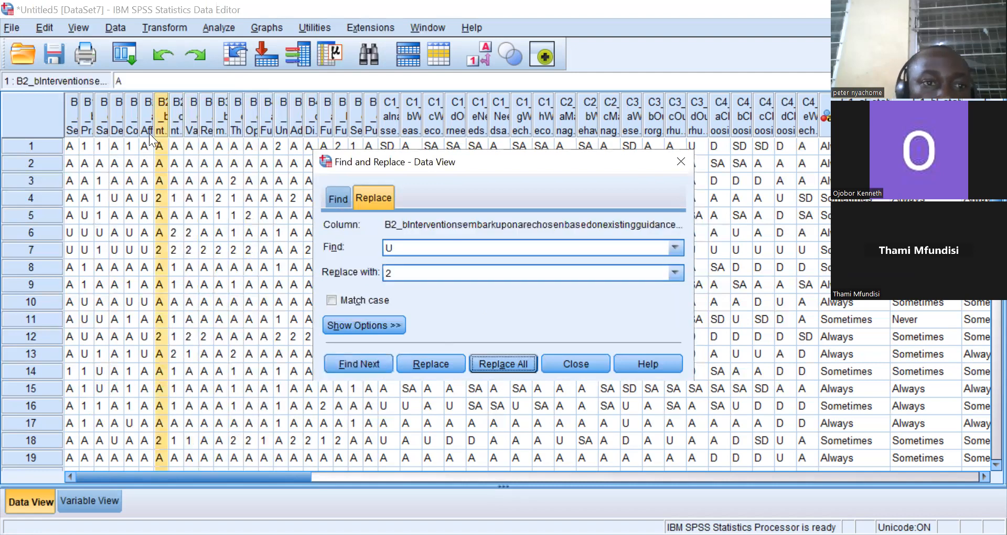
pyautogui.click(145, 124)
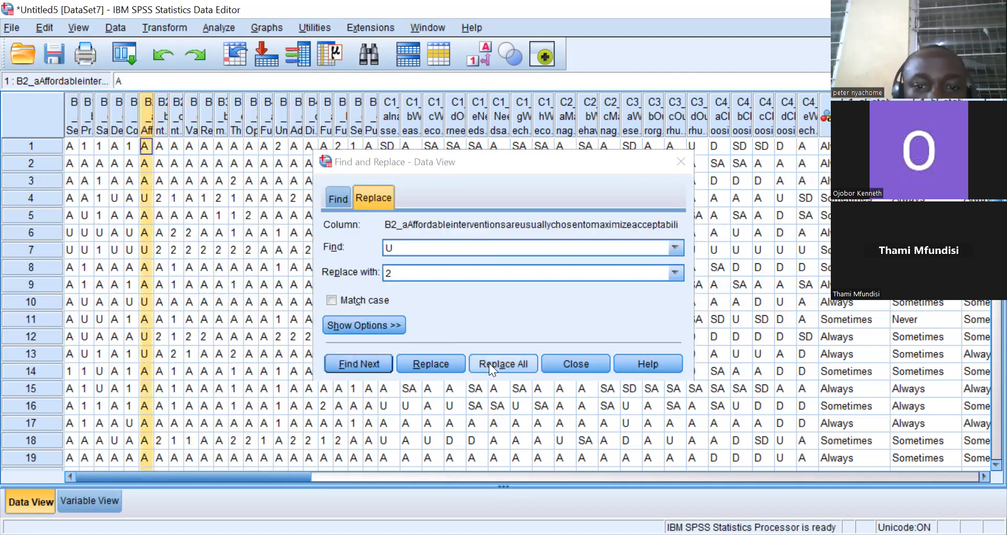
pyautogui.click(131, 124)
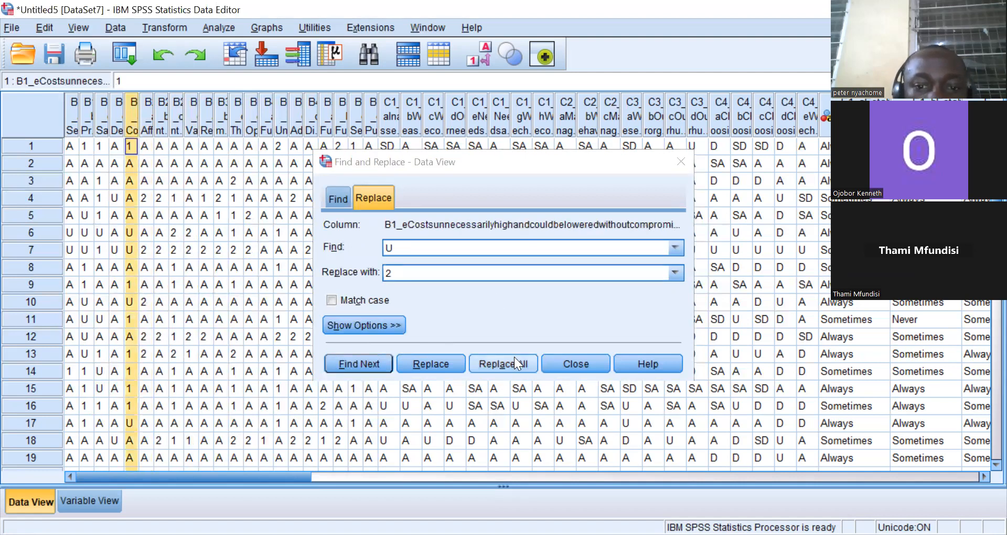
pyautogui.click(496, 358)
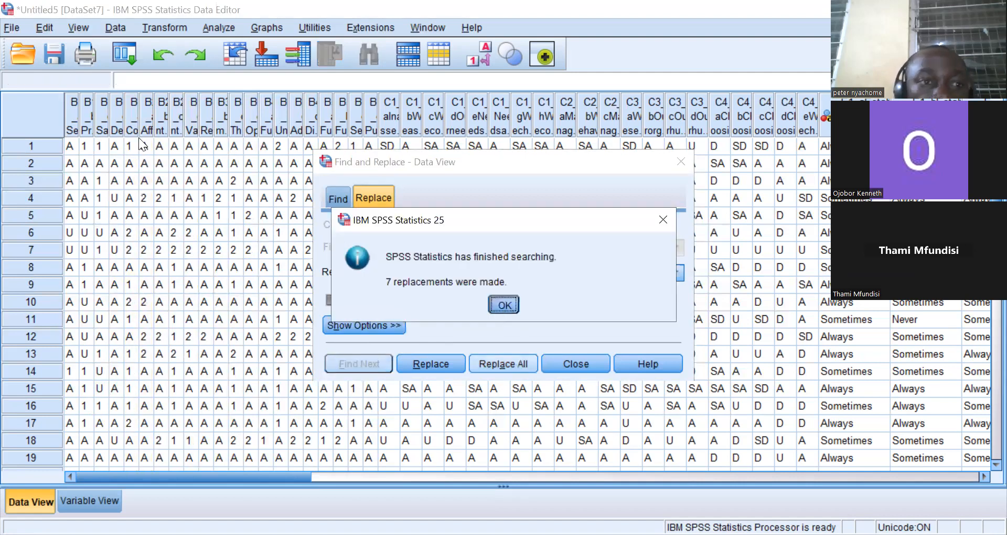
pyautogui.click(503, 301)
# Replace all U values with 2 in the B1_d and B1_c columns.
pyautogui.click(118, 124)
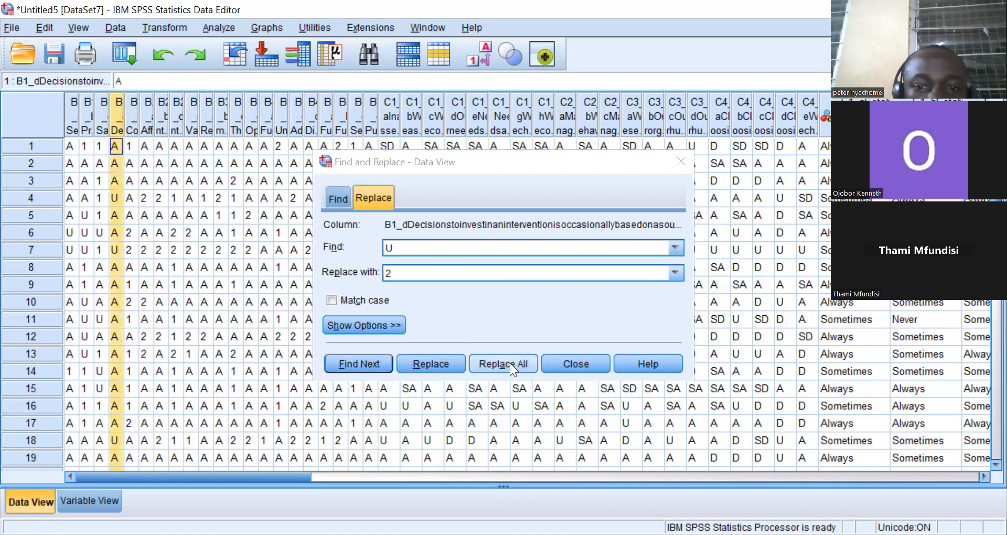
pyautogui.click(509, 359)
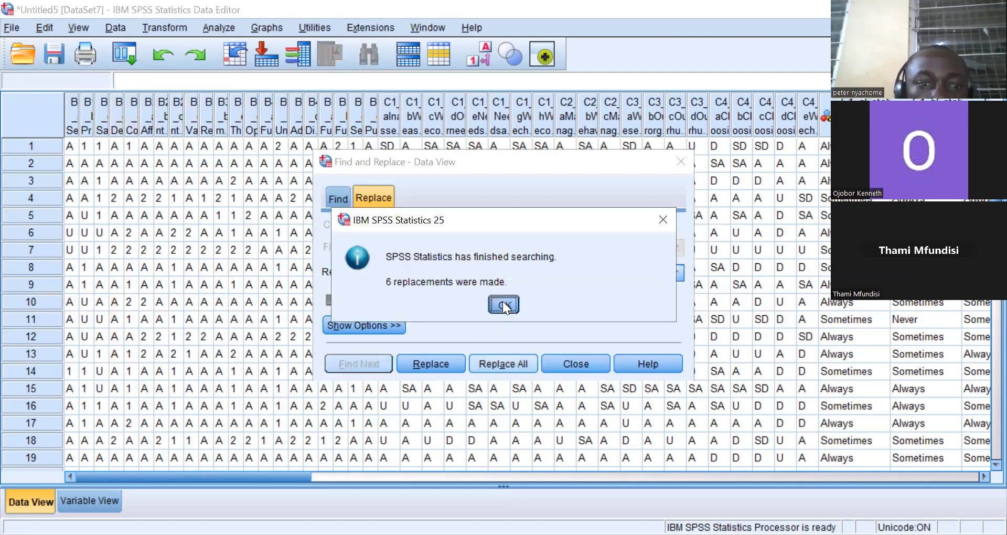
pyautogui.click(503, 301)
pyautogui.click(103, 127)
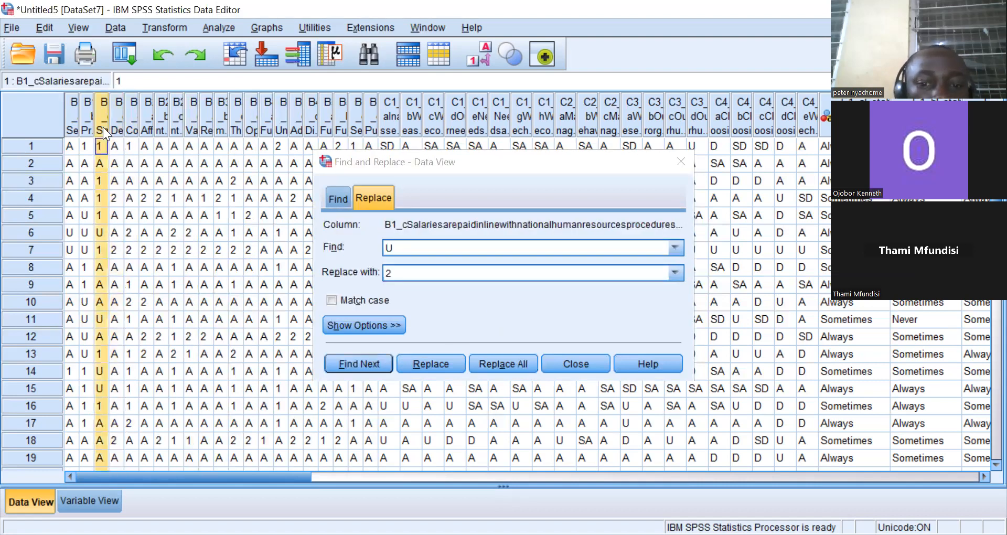
pyautogui.click(501, 363)
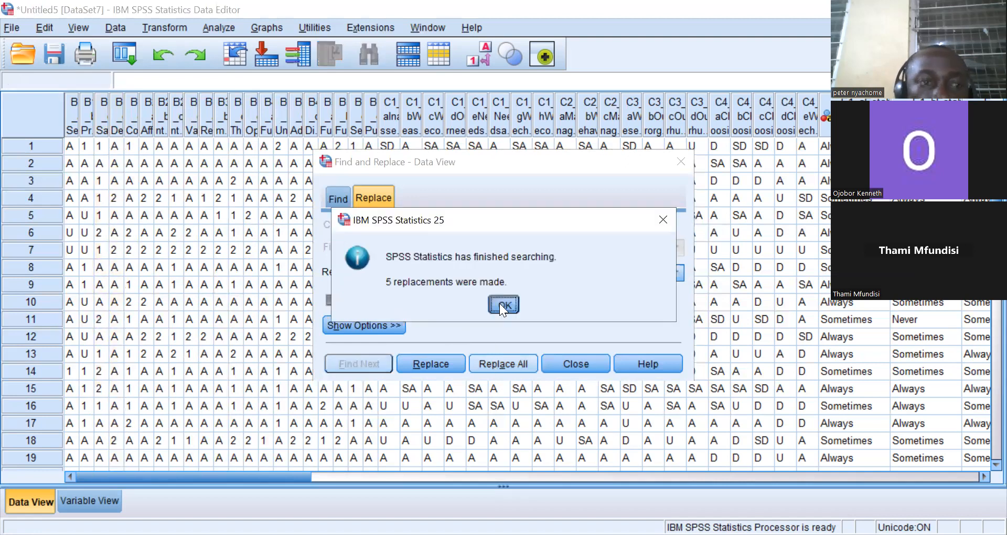
pyautogui.click(502, 301)
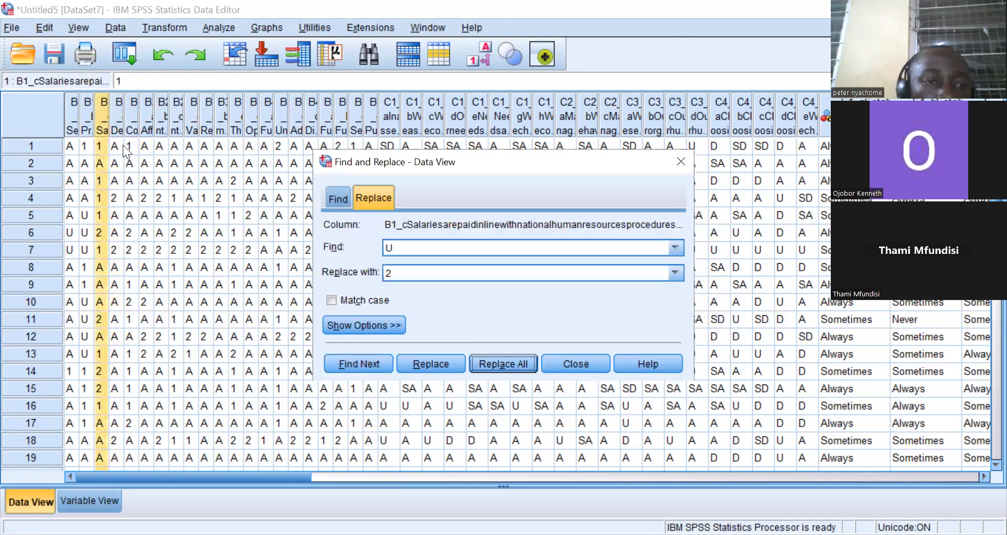
# Replace all U values with 2 in the B1_b and B1_a columns.
pyautogui.click(90, 124)
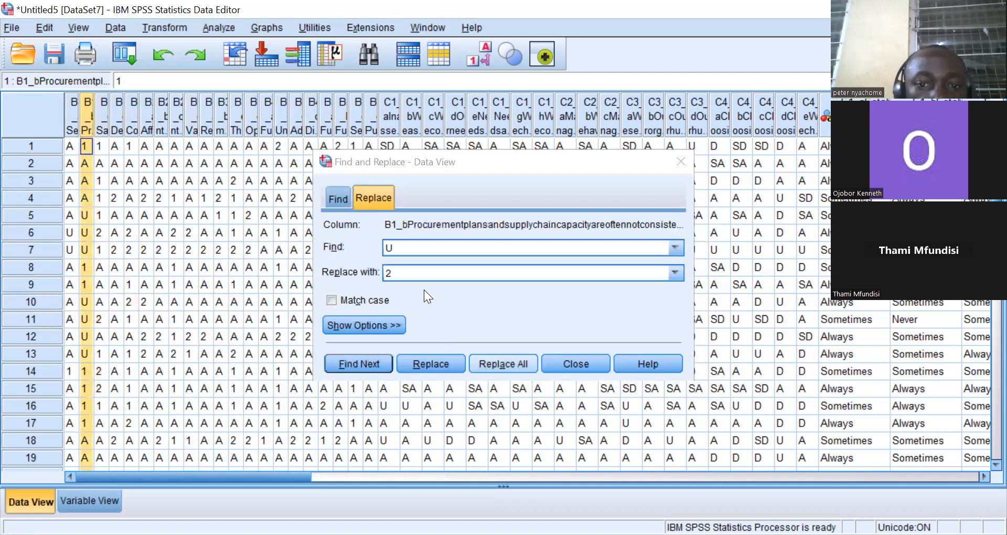
pyautogui.click(502, 363)
pyautogui.click(501, 305)
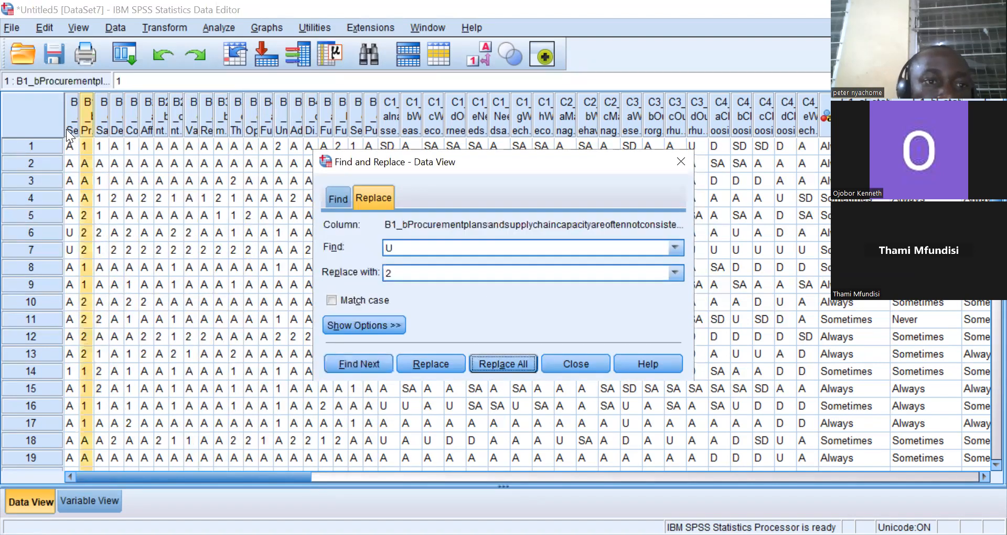
pyautogui.click(69, 134)
pyautogui.click(491, 360)
pyautogui.click(503, 298)
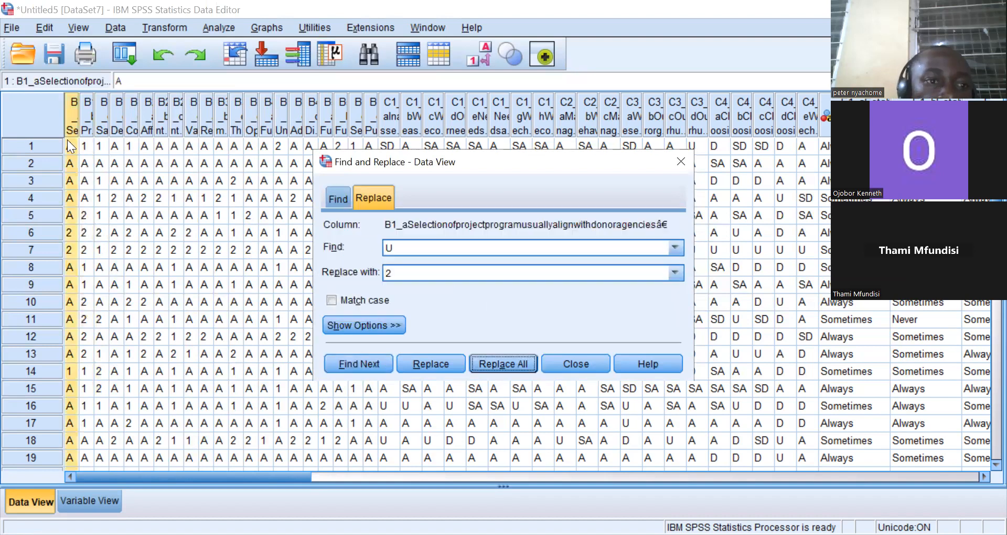
# Change the search to find A and replace with 3, then replace all in the B1_a column.
pyautogui.click(414, 243)
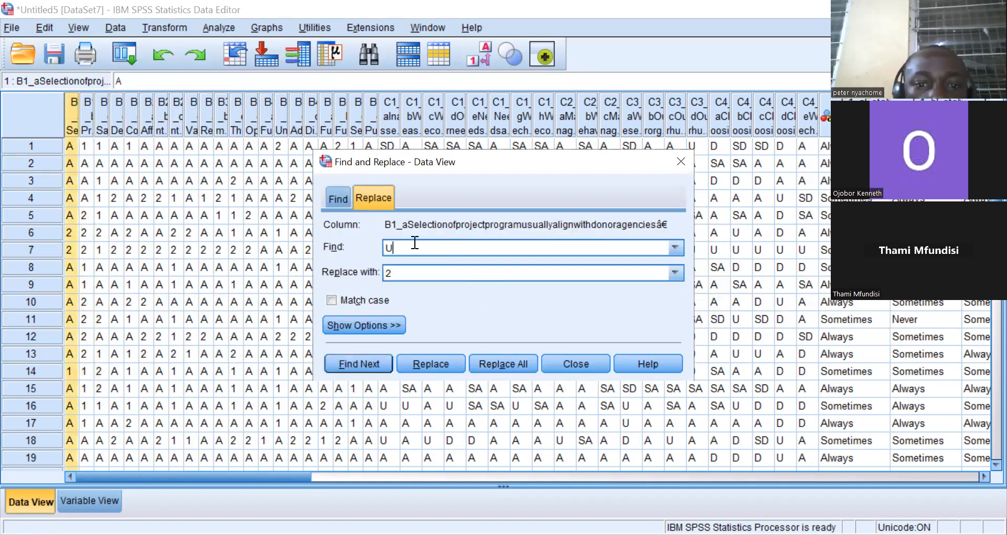
pyautogui.press('BackSpace')
pyautogui.write('A')
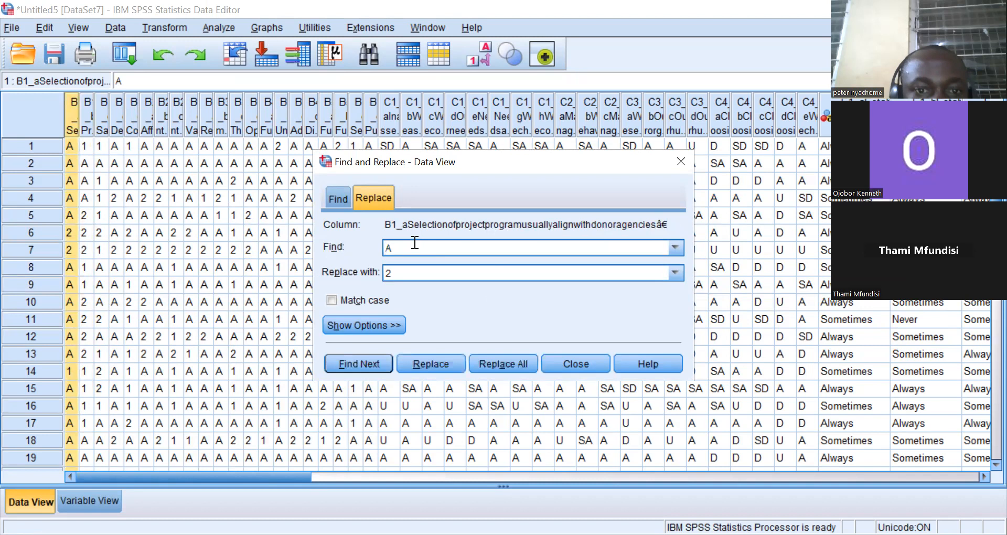
pyautogui.click(406, 268)
pyautogui.press('BackSpace')
pyautogui.write('3')
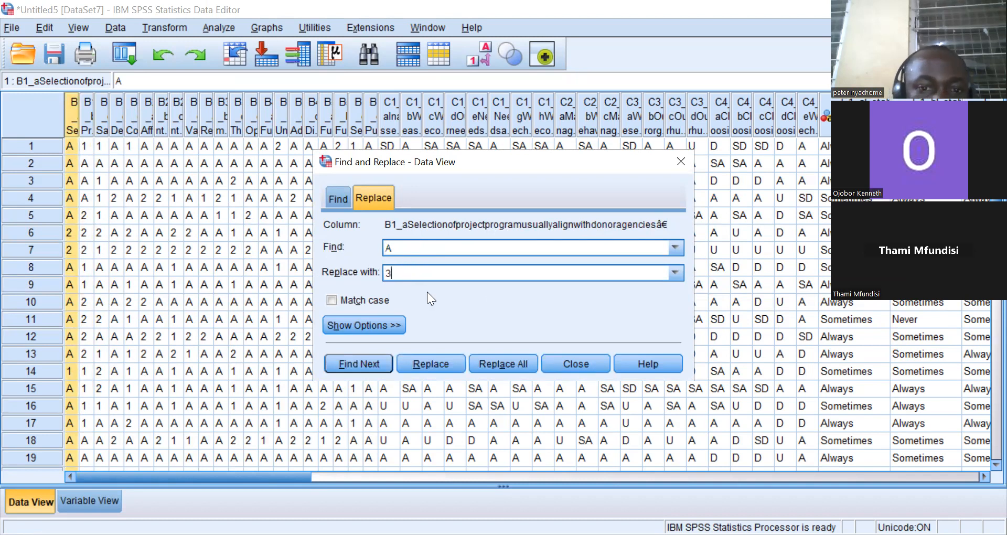
pyautogui.click(494, 363)
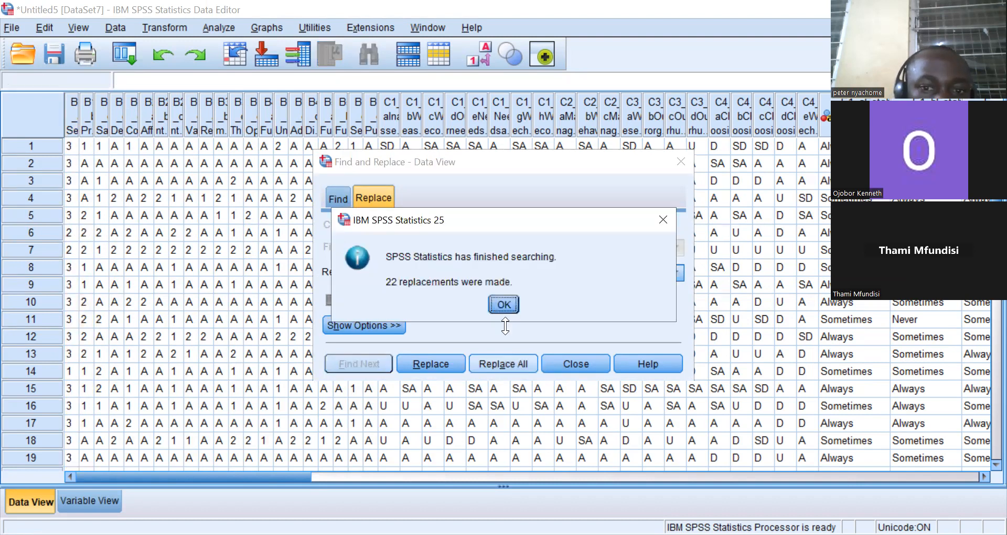
pyautogui.click(504, 305)
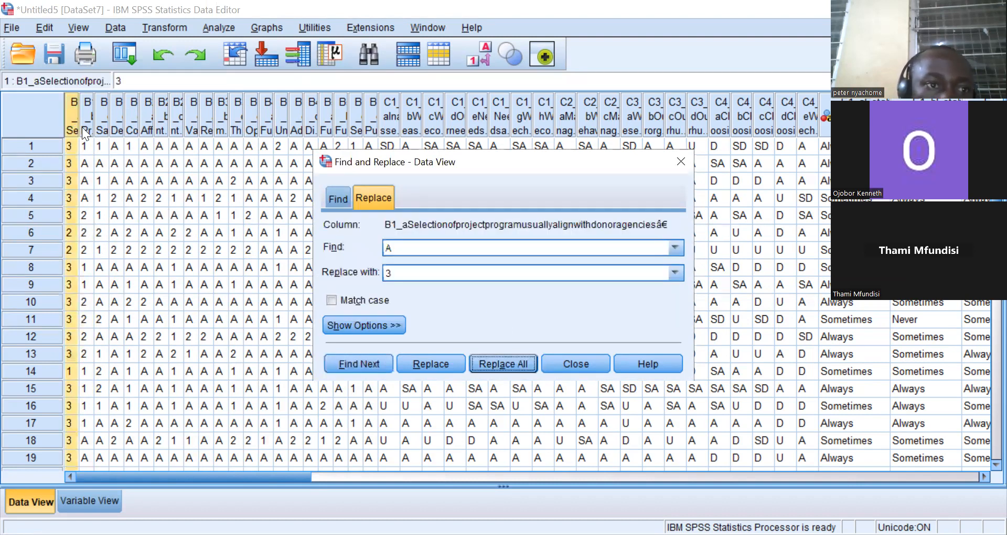
# Replace all A values with 3 in the B1_b and B1_c columns.
pyautogui.click(83, 127)
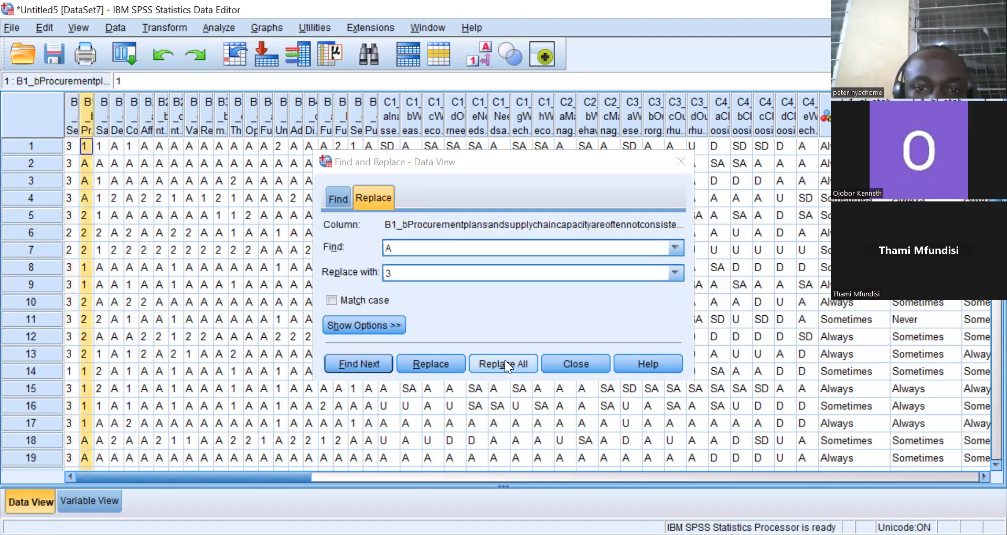
pyautogui.click(504, 364)
pyautogui.click(503, 302)
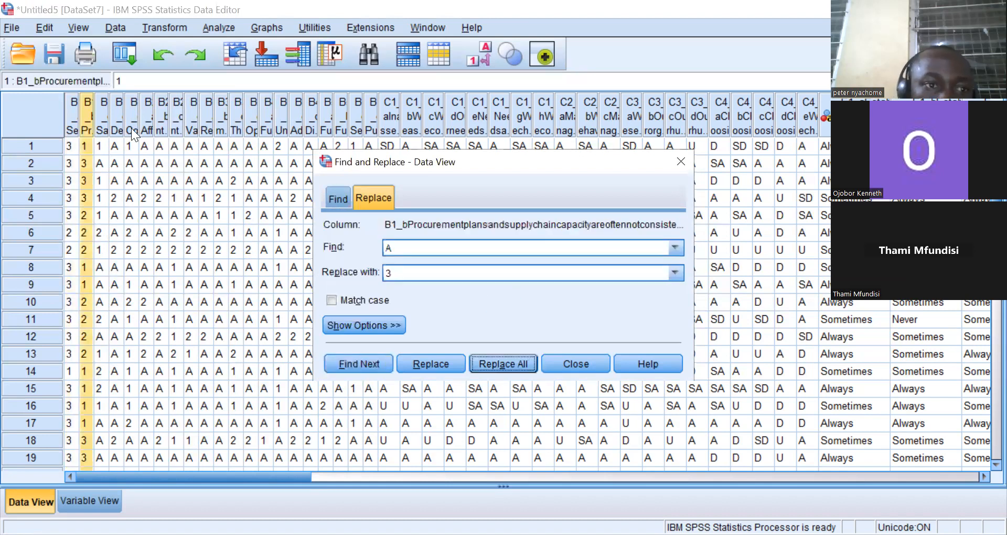
pyautogui.click(104, 120)
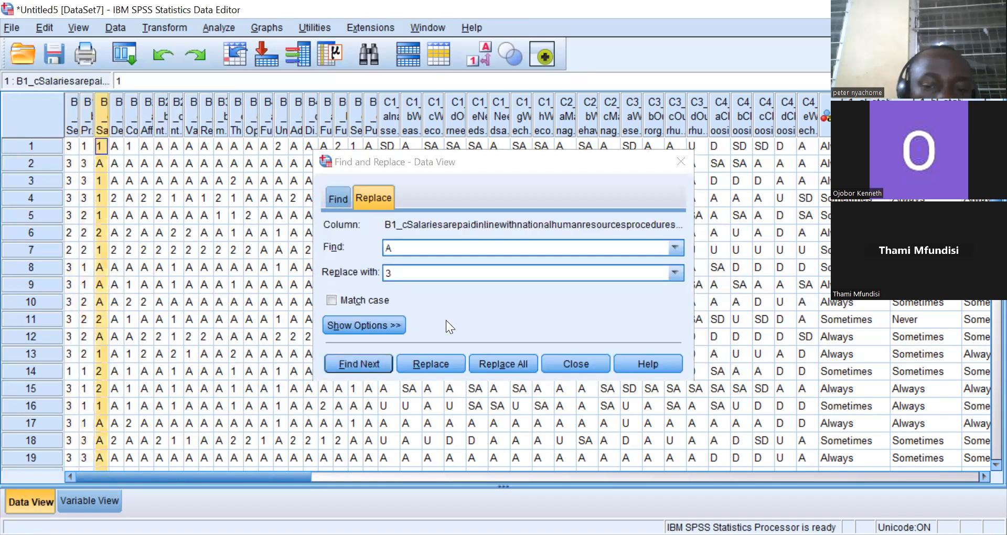
pyautogui.click(500, 360)
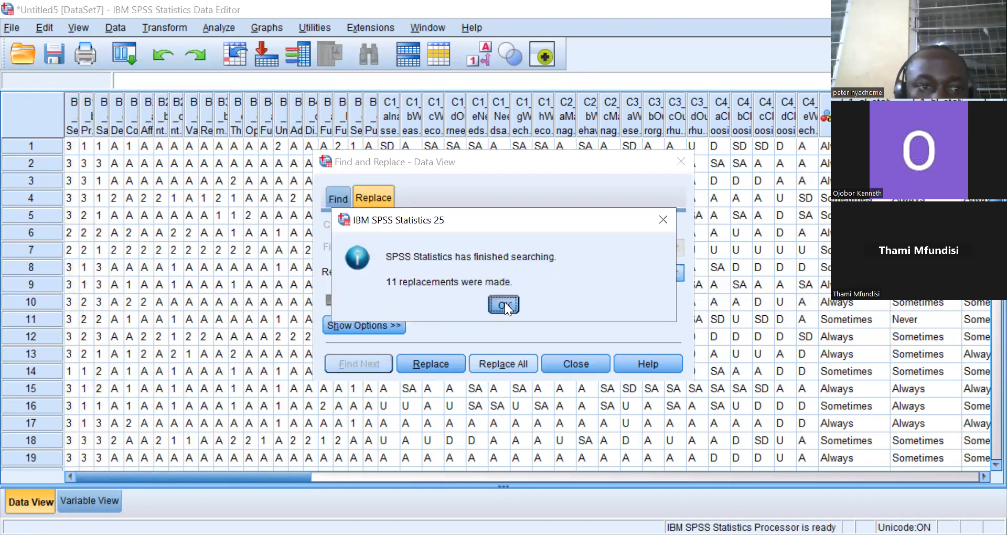
pyautogui.click(505, 302)
# Replace all A values with 3 in the B1_d and B1_e columns.
pyautogui.click(114, 129)
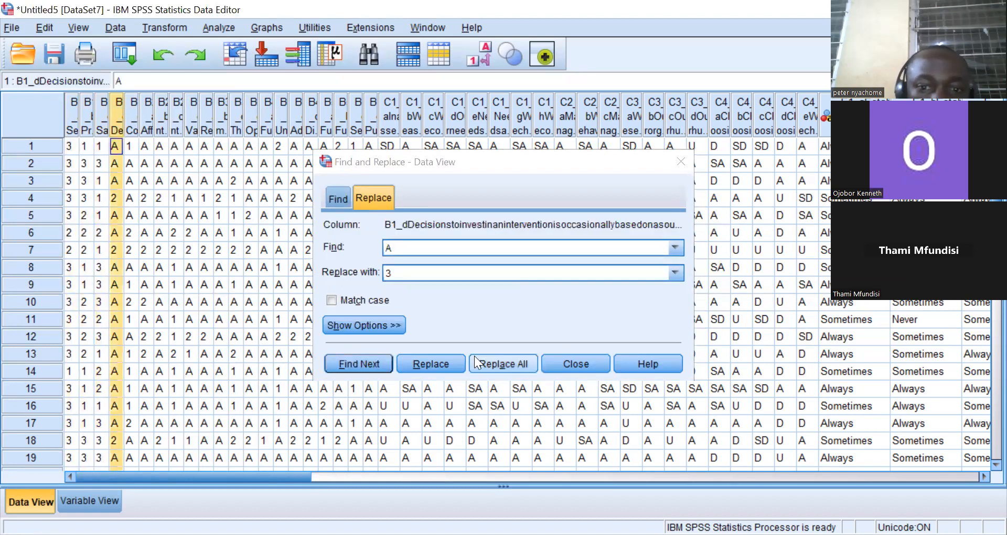
pyautogui.click(488, 362)
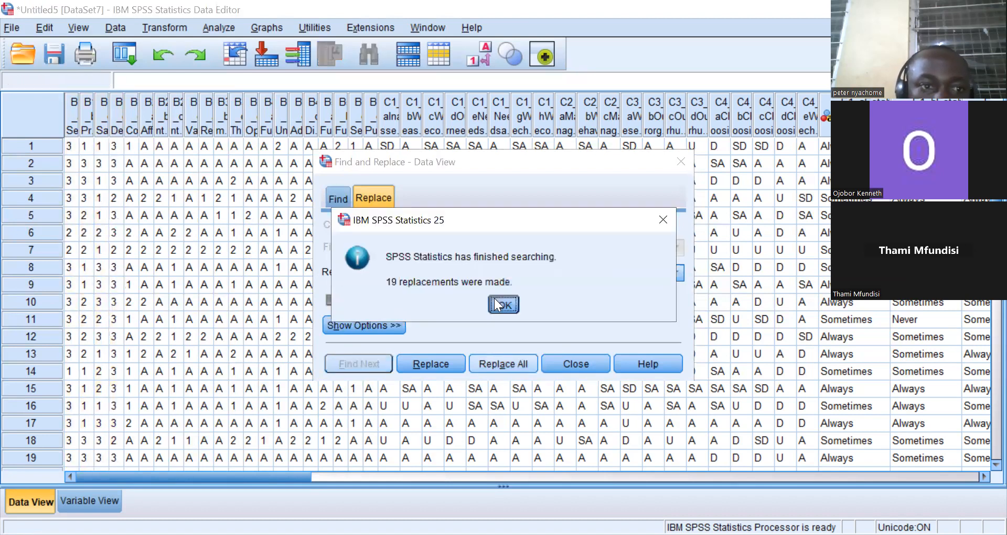
pyautogui.click(496, 301)
pyautogui.click(133, 115)
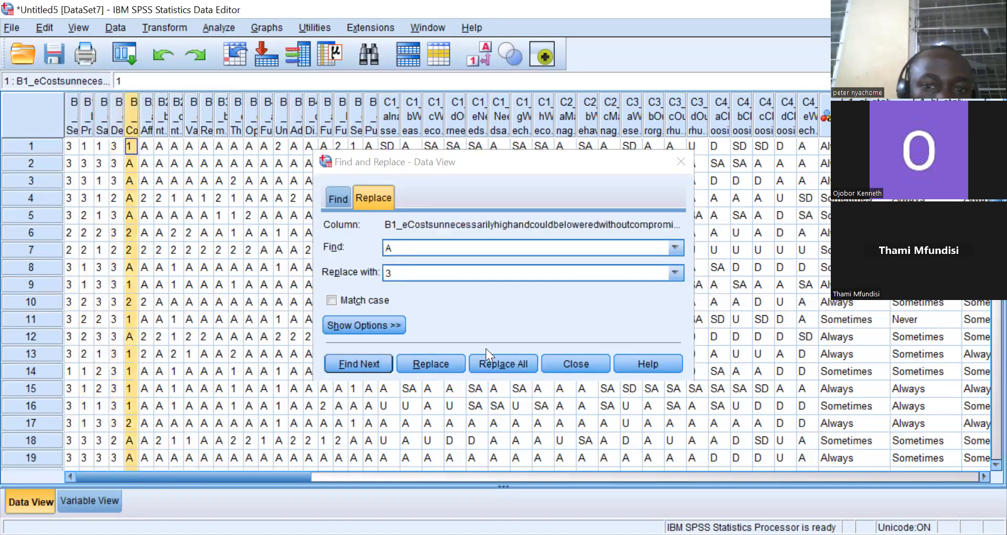
pyautogui.click(503, 363)
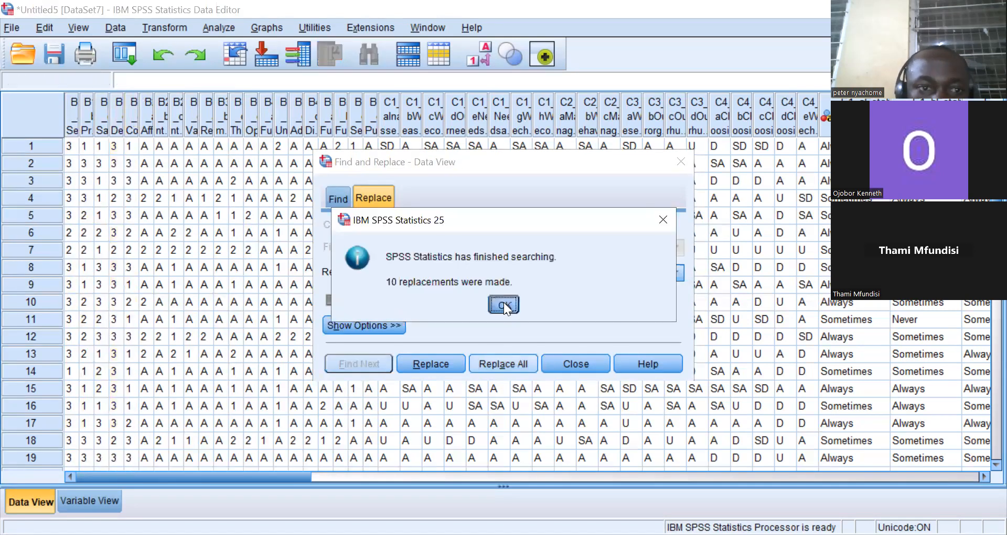
pyautogui.click(503, 302)
# Replace all A values with 3 in the B2_a and B2_b columns.
pyautogui.click(146, 127)
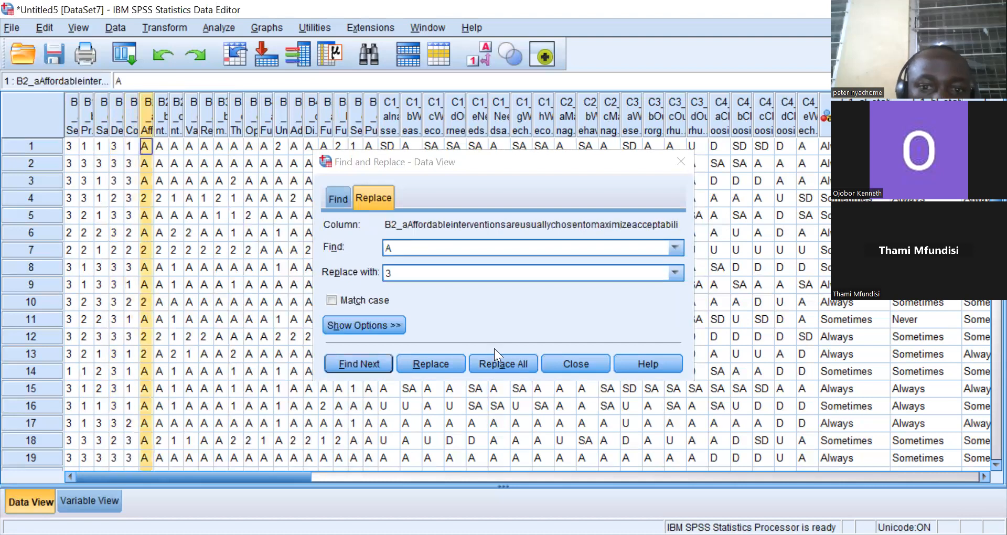
pyautogui.click(506, 363)
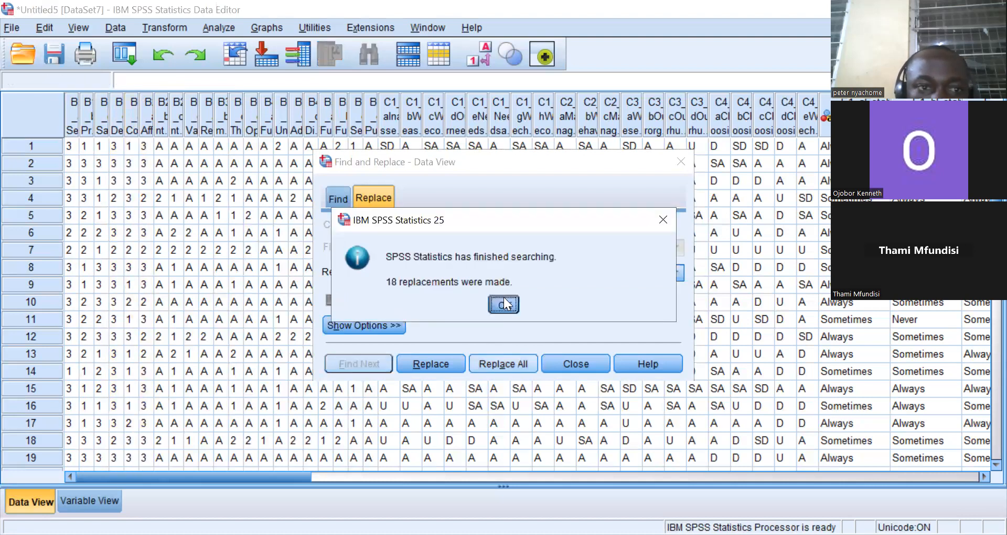
pyautogui.press('Return')
pyautogui.click(160, 127)
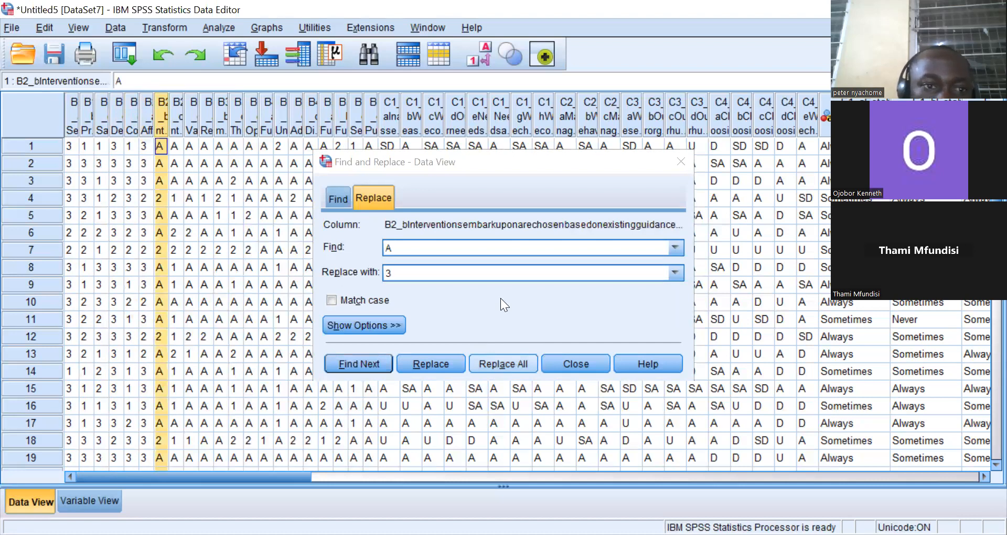
pyautogui.click(511, 362)
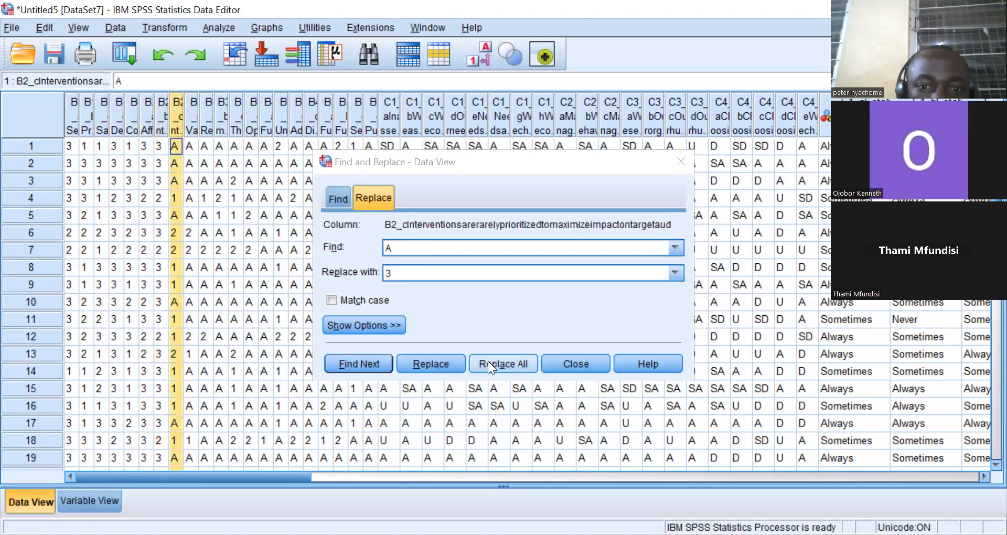
# Replace all A values with 3 in the B2_c and B2_d columns.
pyautogui.hotkey('alt', 'a')
pyautogui.click(501, 302)
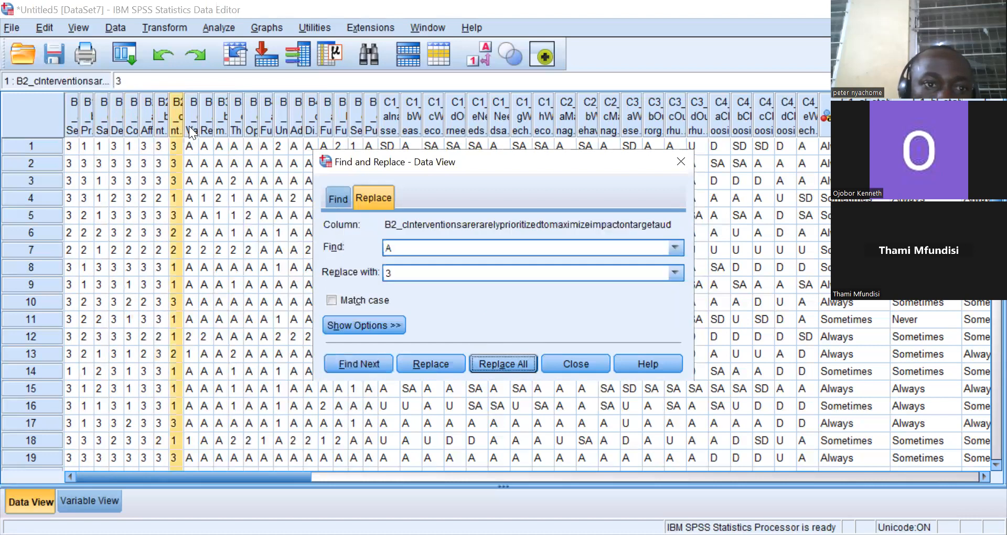
pyautogui.click(189, 123)
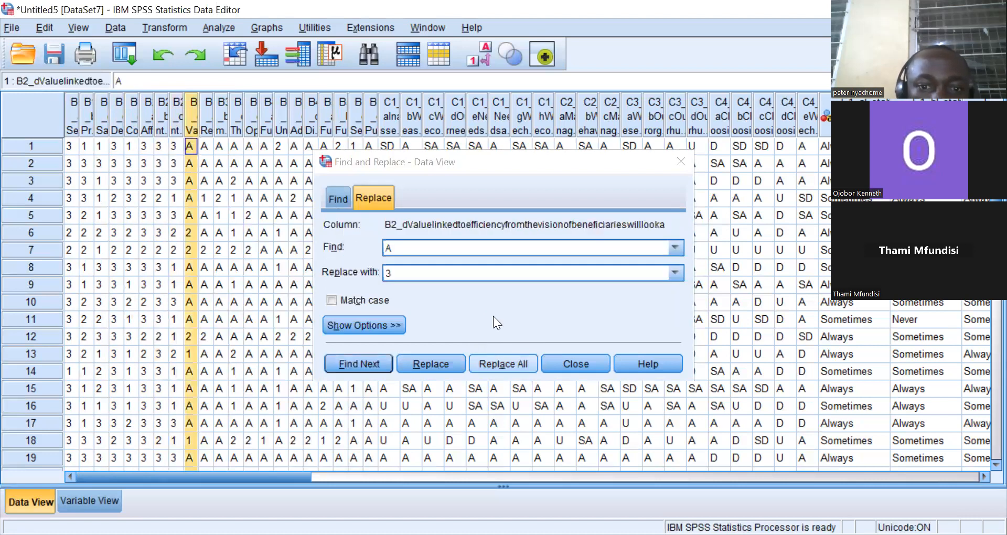
pyautogui.hotkey('alt', 'a')
pyautogui.click(499, 303)
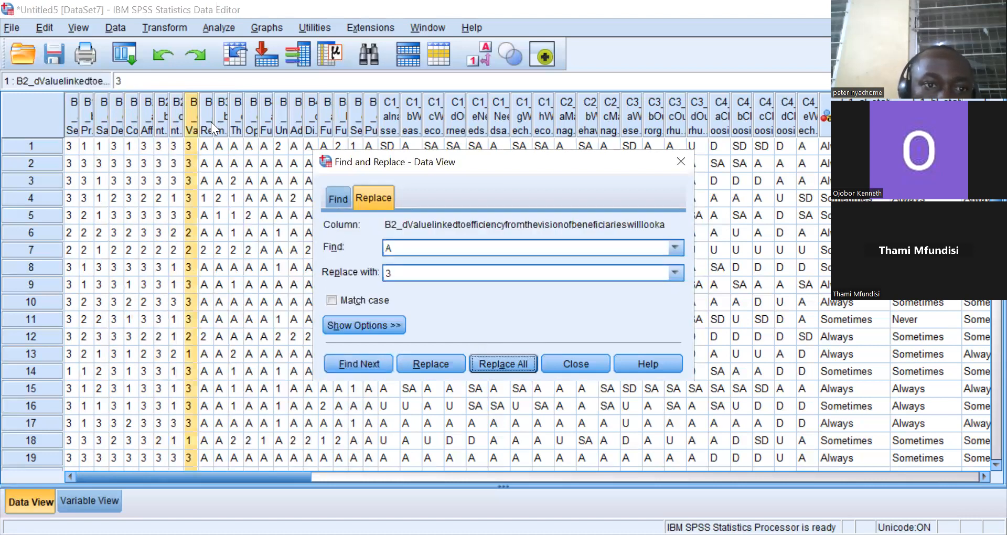
# Replace all A values with 3 in the B3_a and B3_b columns.
pyautogui.click(212, 126)
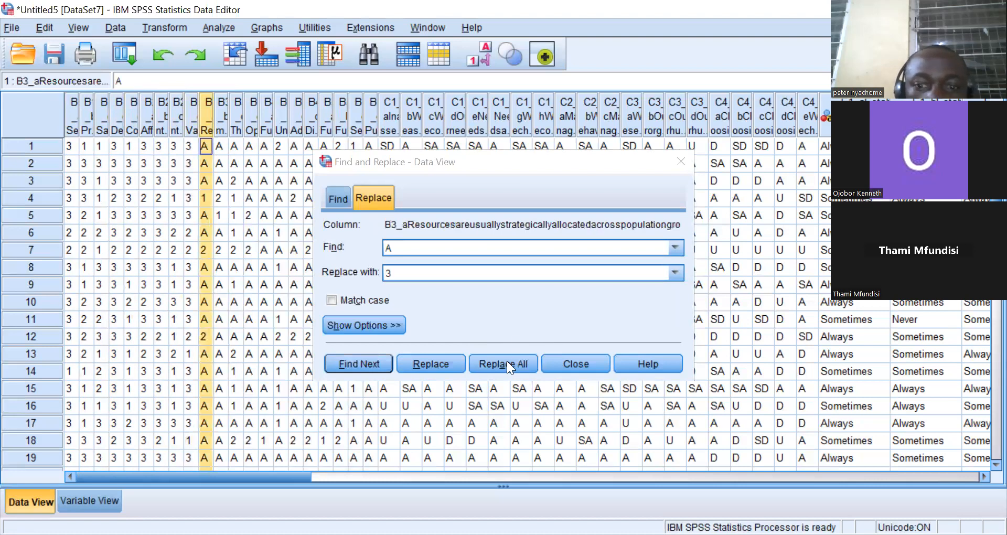
pyautogui.click(507, 361)
pyautogui.click(501, 300)
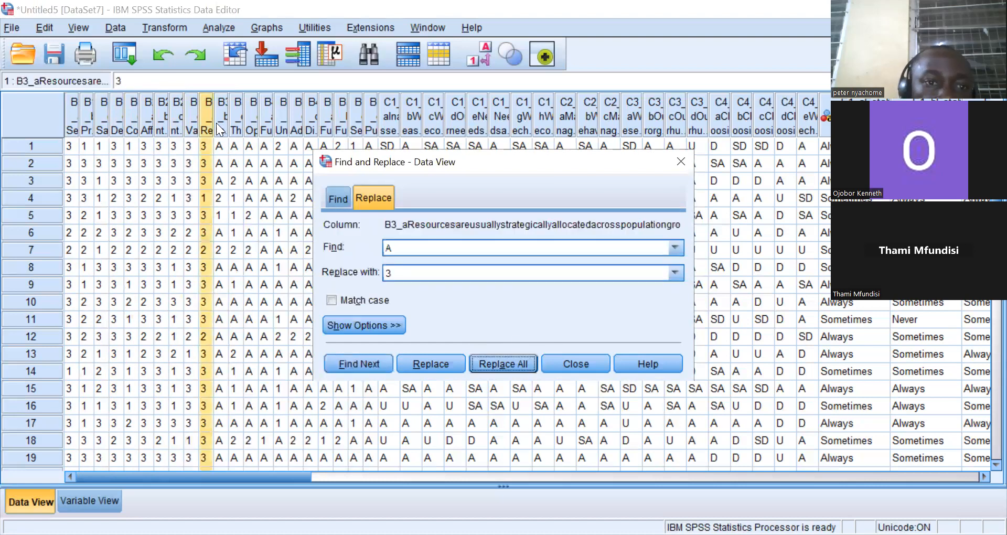
pyautogui.click(217, 125)
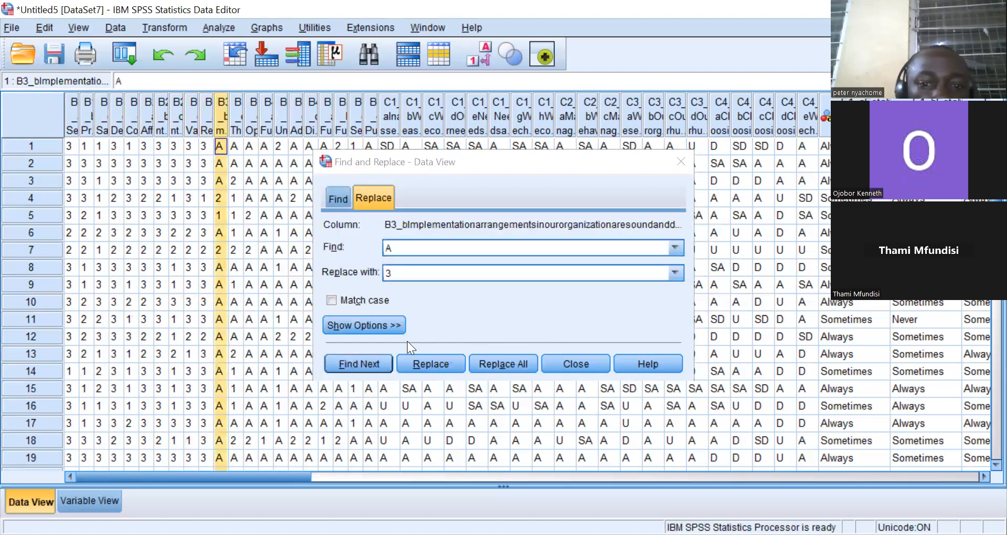
pyautogui.click(494, 363)
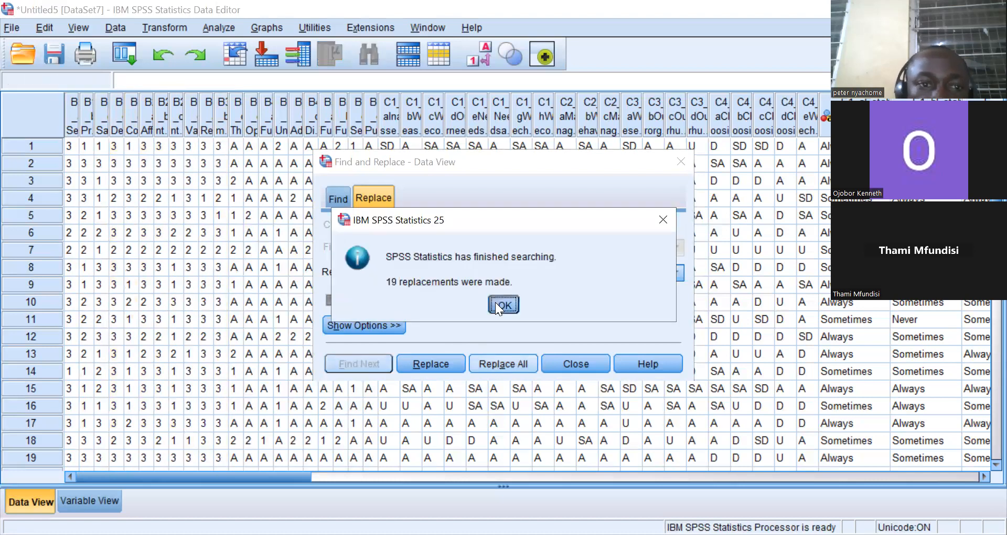
pyautogui.click(495, 302)
# Replace all A values with 3 in the B3_c and B3_d columns.
pyautogui.click(232, 128)
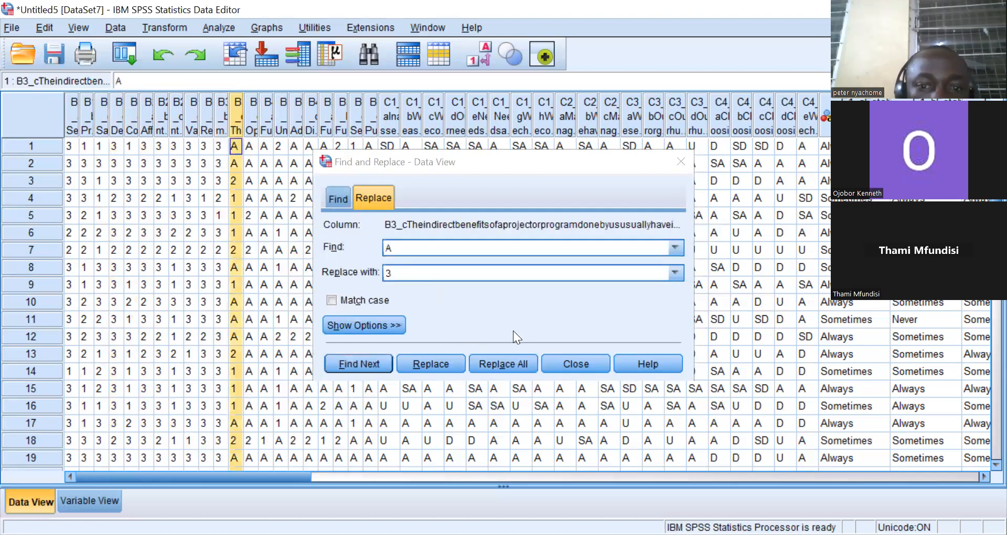
pyautogui.click(503, 363)
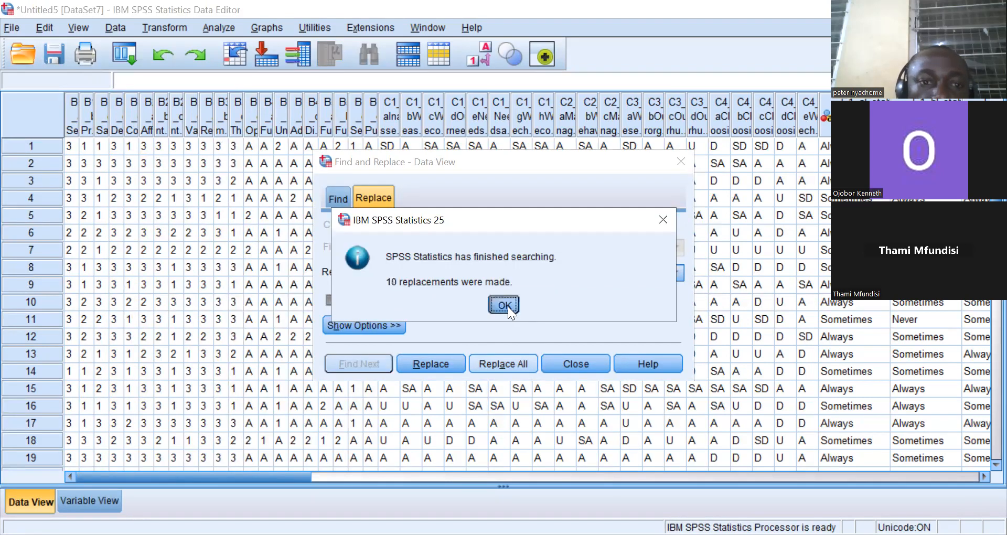
pyautogui.click(506, 302)
pyautogui.click(251, 119)
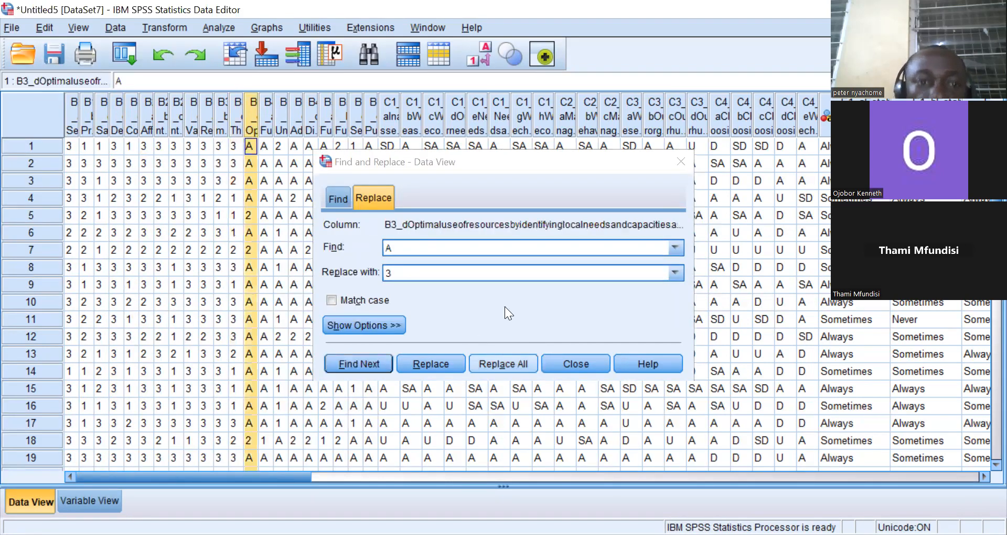
pyautogui.click(503, 364)
# Replace all A values with 3 in the B4_a, B4_b and B4_c columns.
pyautogui.click(266, 132)
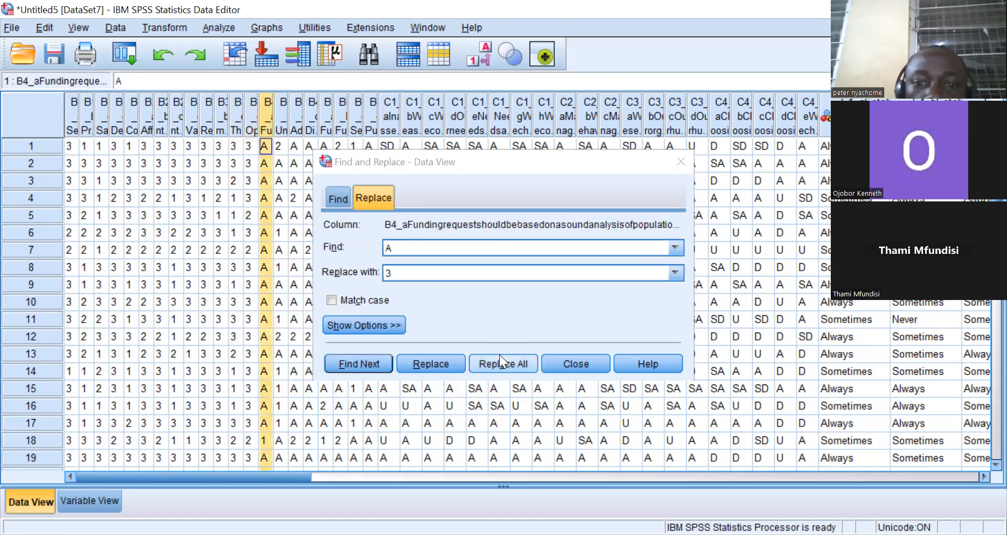
pyautogui.click(503, 363)
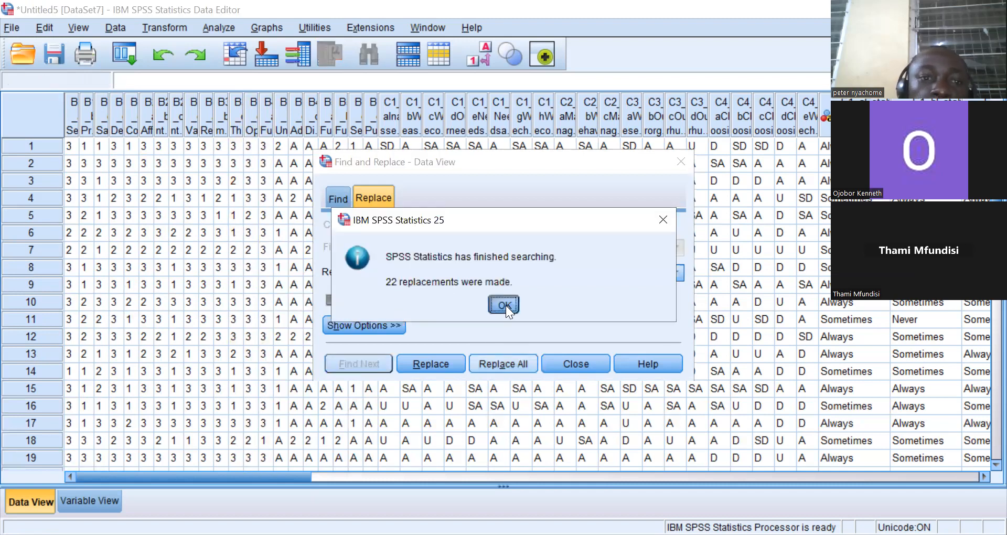
pyautogui.click(506, 305)
pyautogui.click(280, 132)
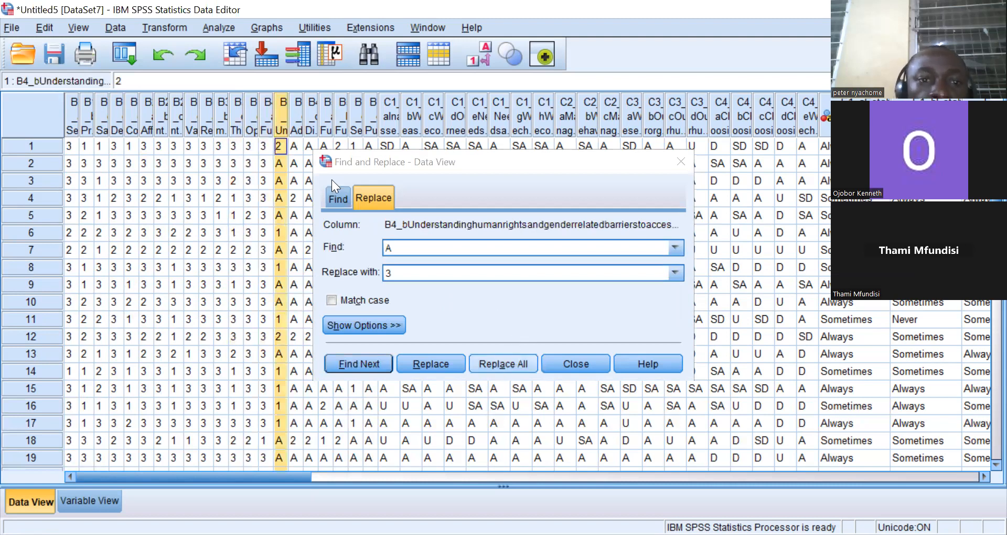
pyautogui.click(503, 363)
pyautogui.click(295, 131)
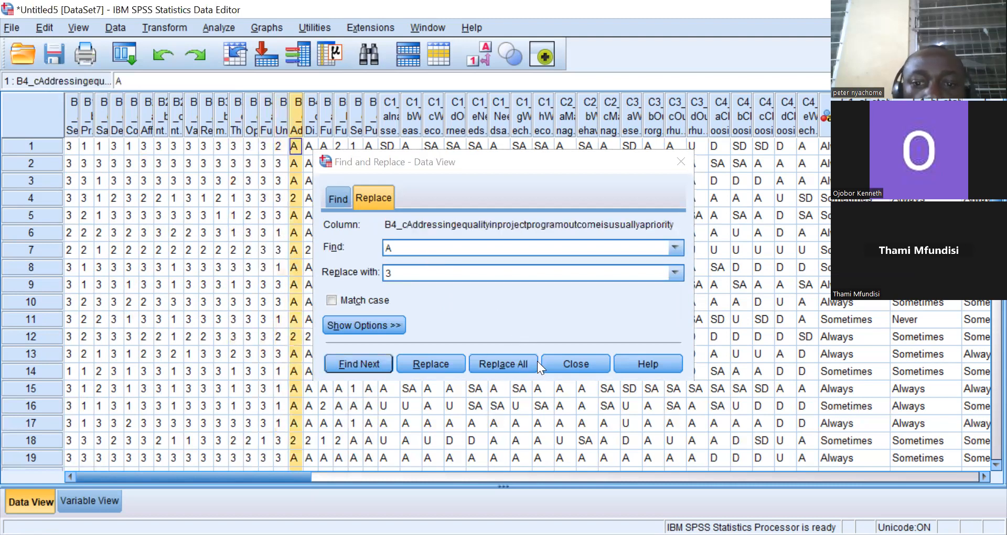
pyautogui.click(503, 362)
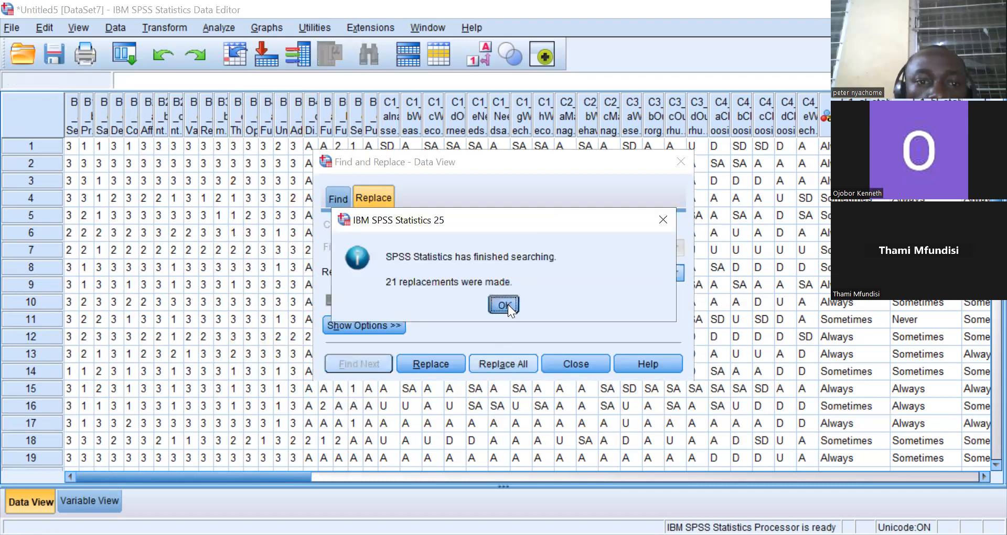
# Replace all A values with 3 in the B4_d column.
pyautogui.click(507, 302)
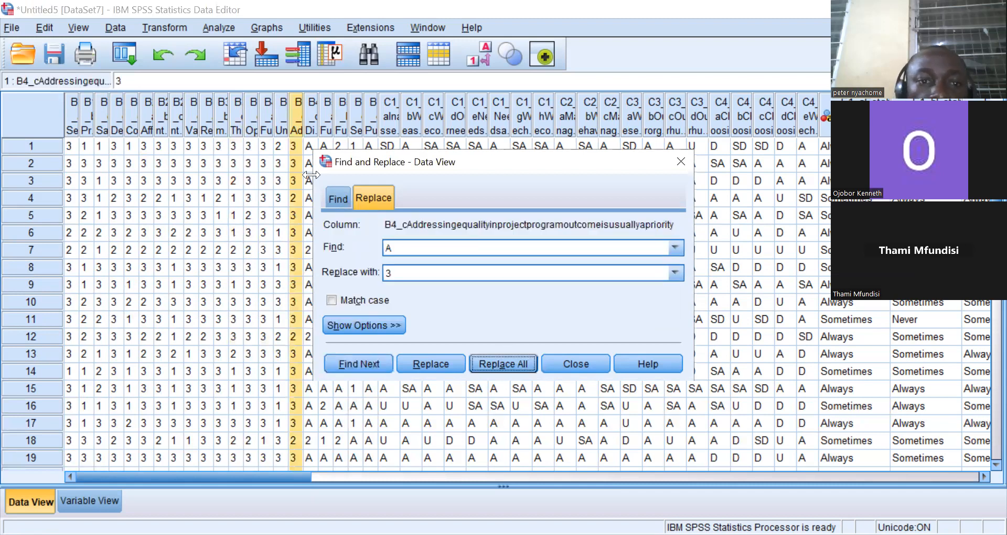
pyautogui.click(312, 128)
pyautogui.click(490, 362)
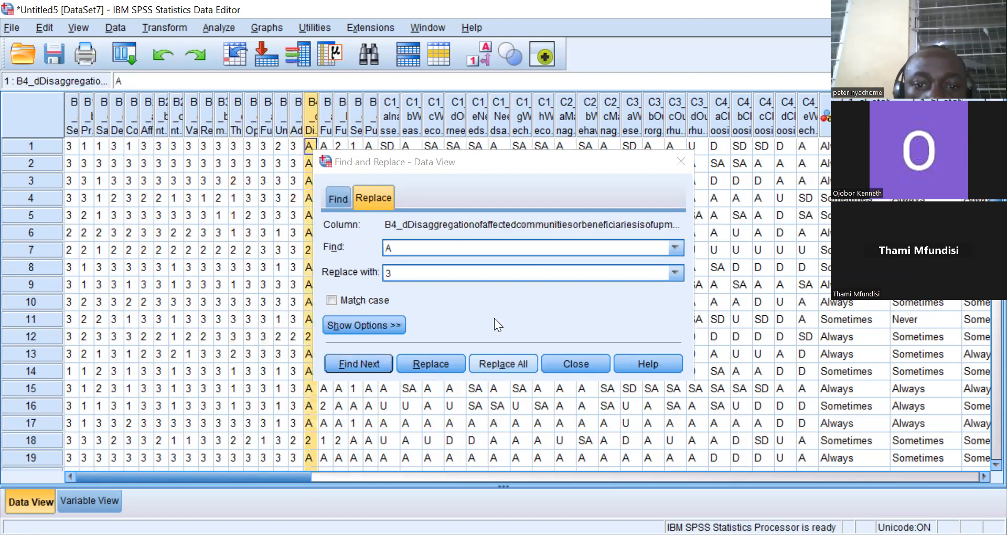
pyautogui.click(496, 304)
# Replace all A values with 3 in the B5_a and B5_b columns.
pyautogui.click(327, 124)
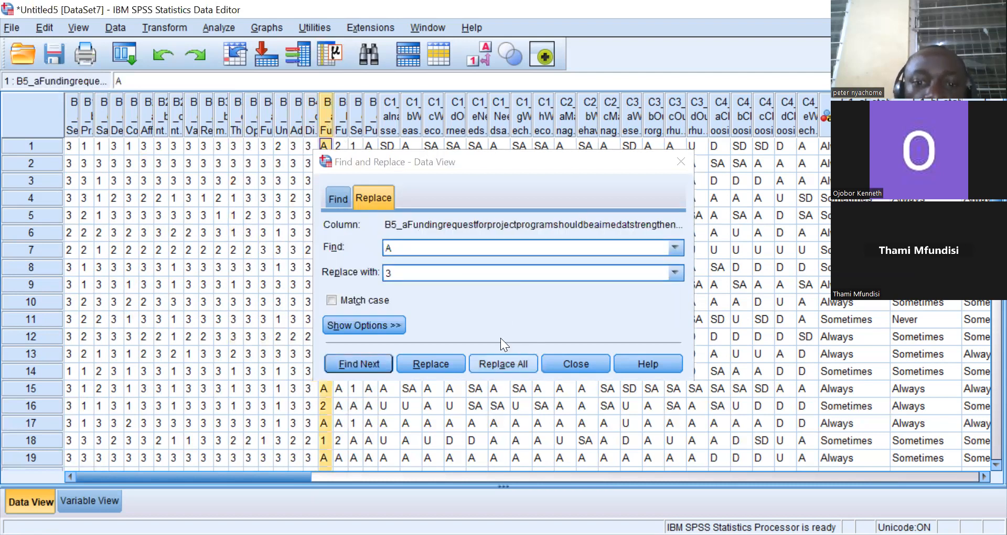
pyautogui.click(501, 363)
pyautogui.click(503, 305)
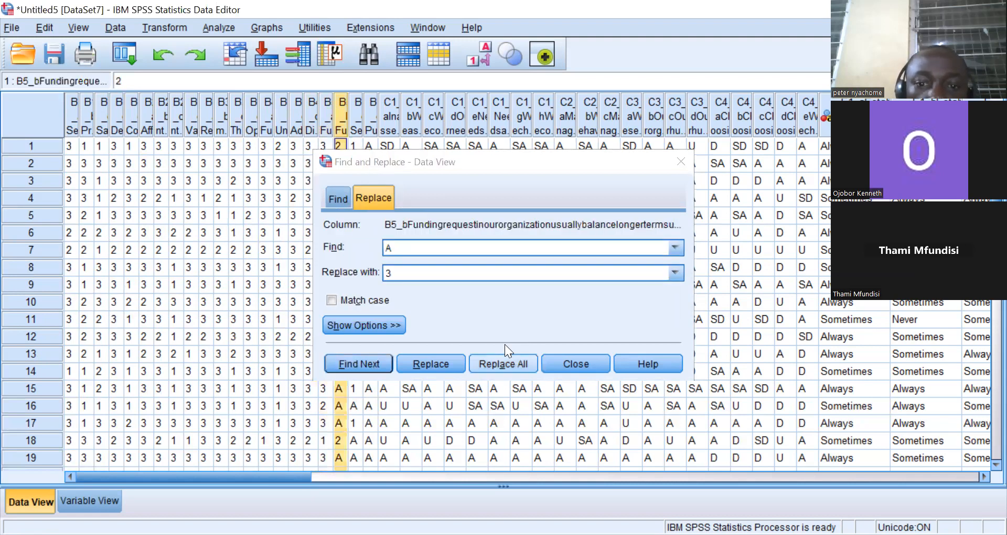
pyautogui.click(509, 362)
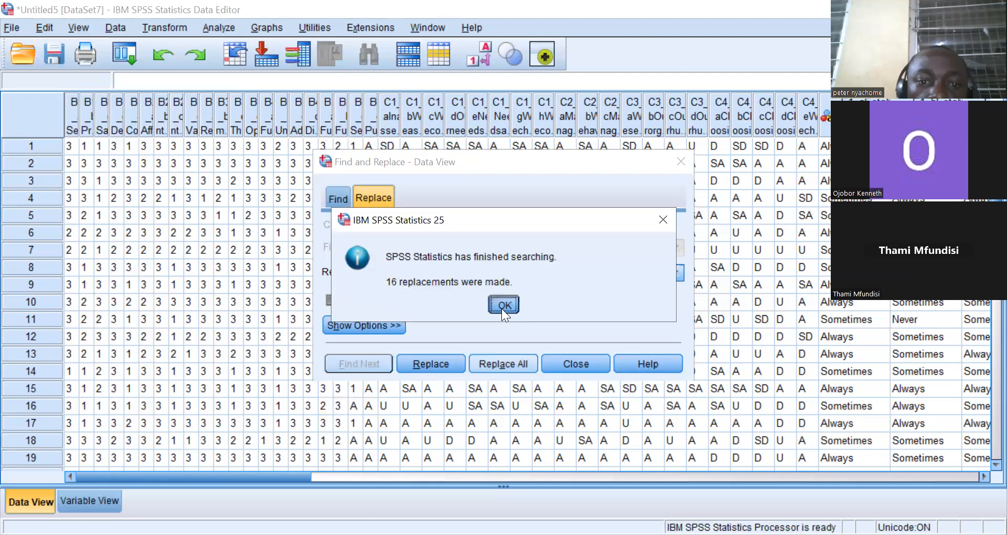
pyautogui.click(502, 307)
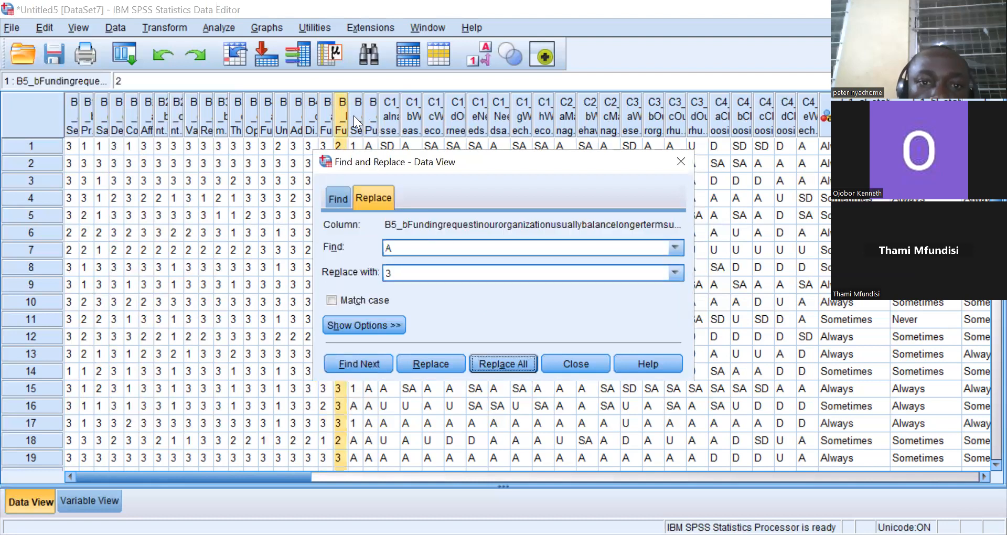
# Replace all A values with 3 in the B5_c and B5_d columns, then close the Find and Replace dialog.
pyautogui.click(354, 115)
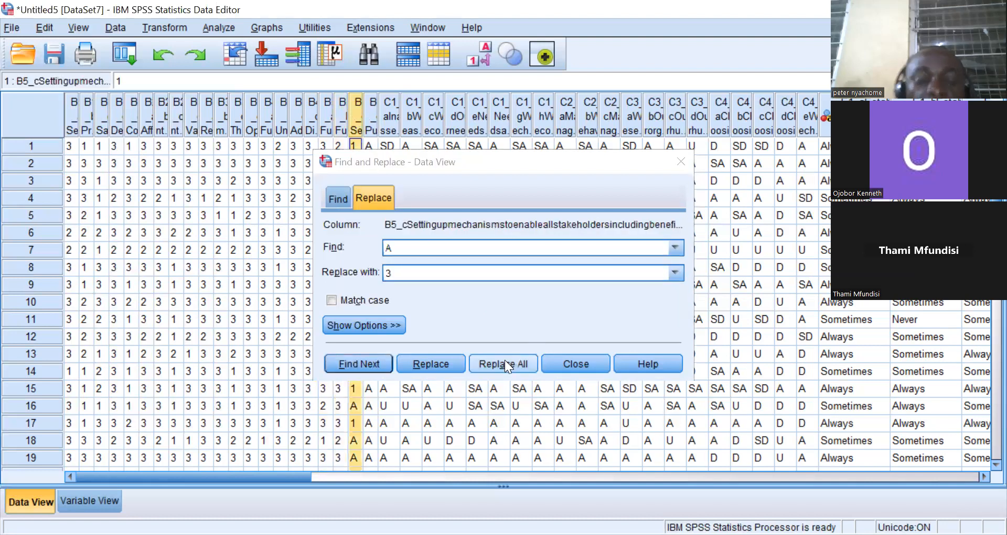
pyautogui.click(504, 362)
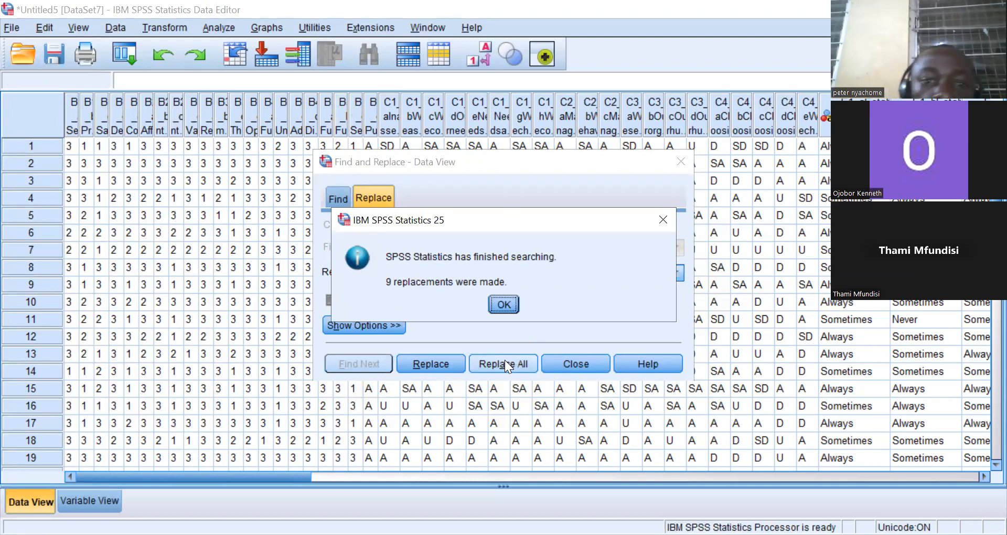
pyautogui.click(505, 303)
pyautogui.click(370, 121)
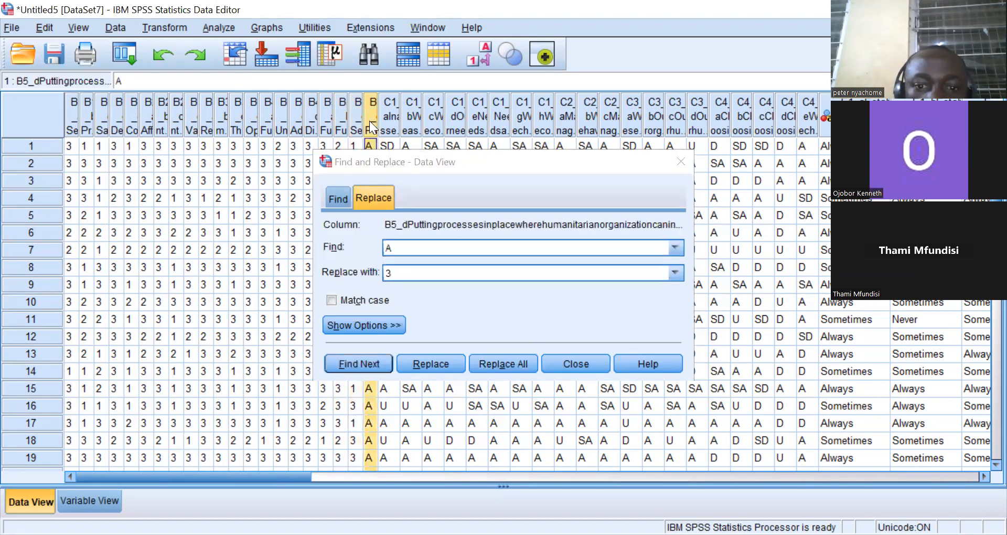
pyautogui.click(496, 362)
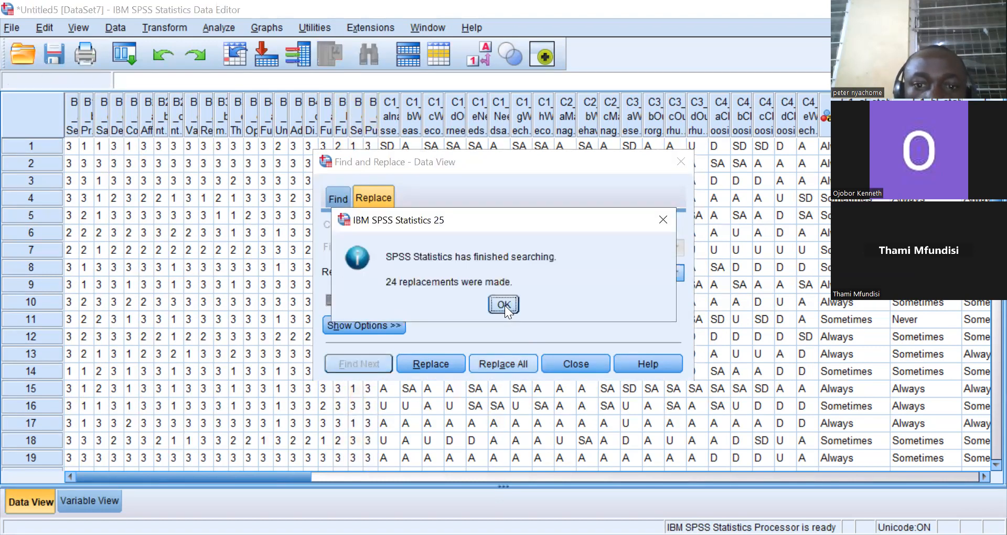
pyautogui.click(505, 306)
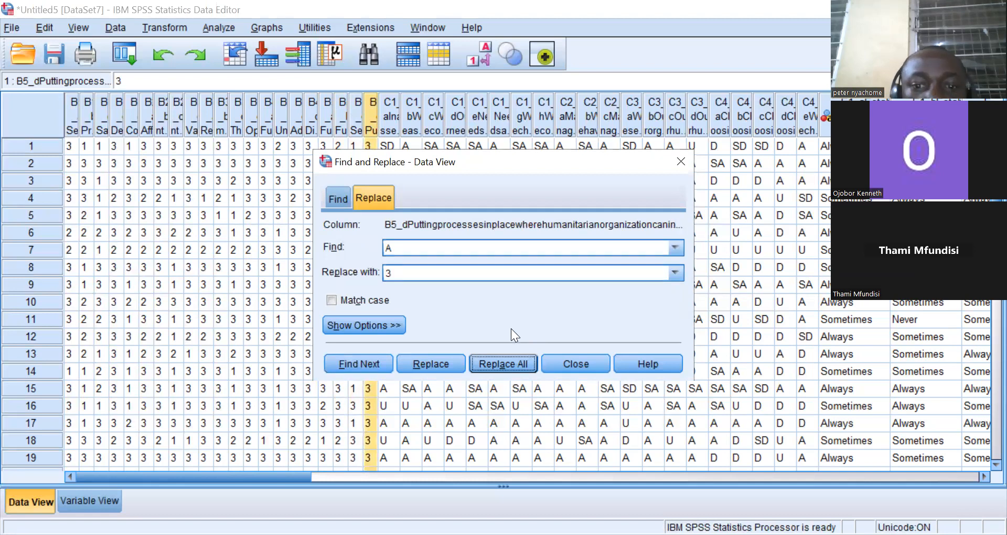
pyautogui.click(565, 362)
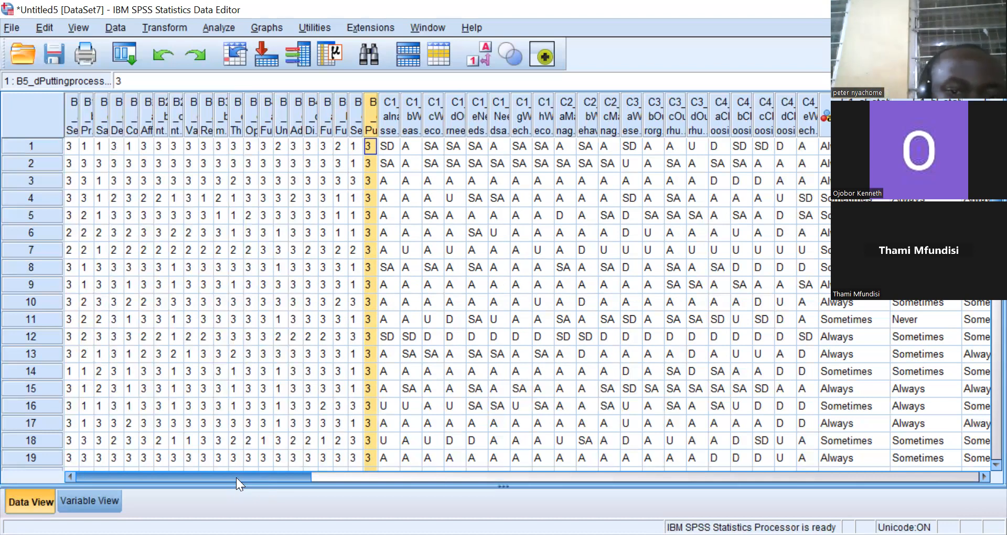
# In Variable View, change the type of variable B1_a from String to Numeric.
pyautogui.click(68, 500)
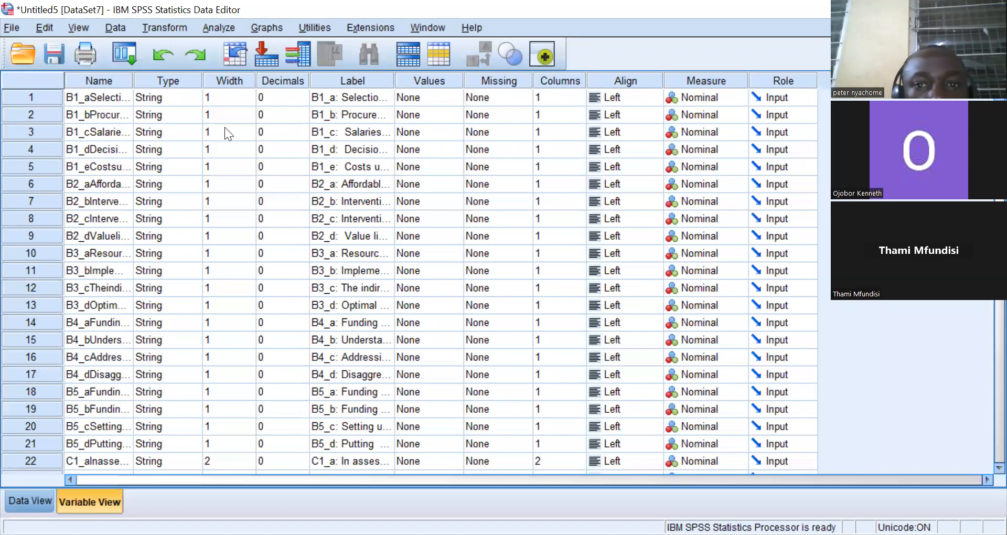
pyautogui.click(194, 98)
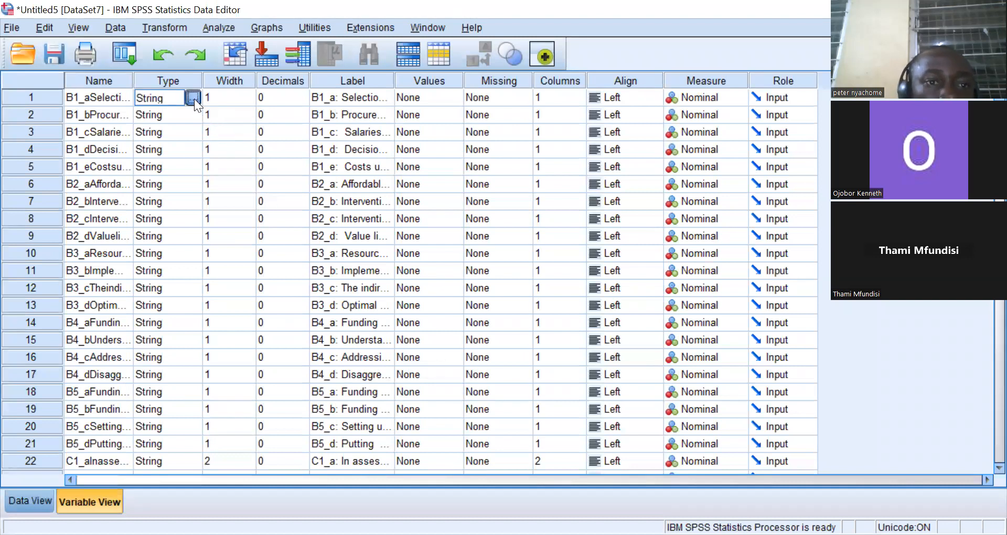
pyautogui.click(195, 97)
pyautogui.click(327, 173)
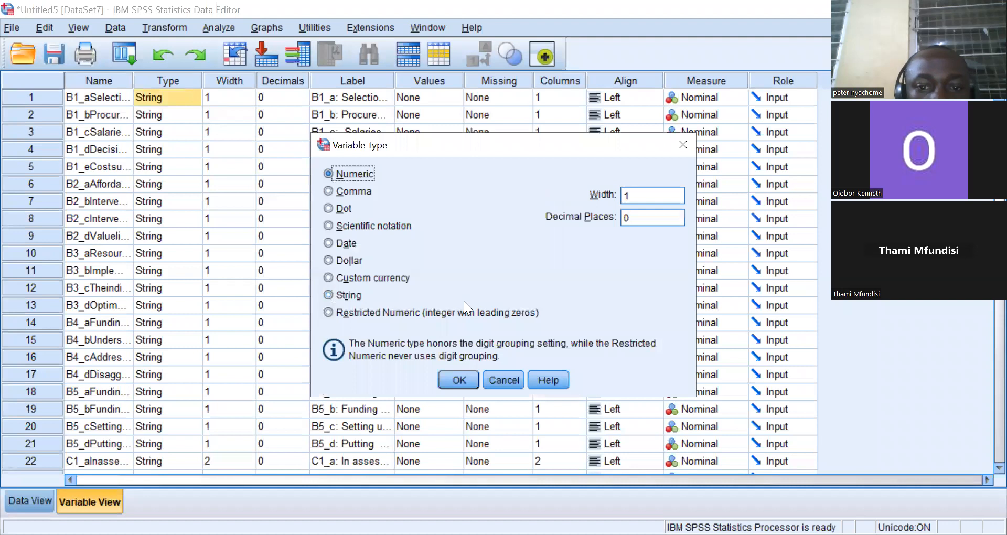
pyautogui.click(459, 379)
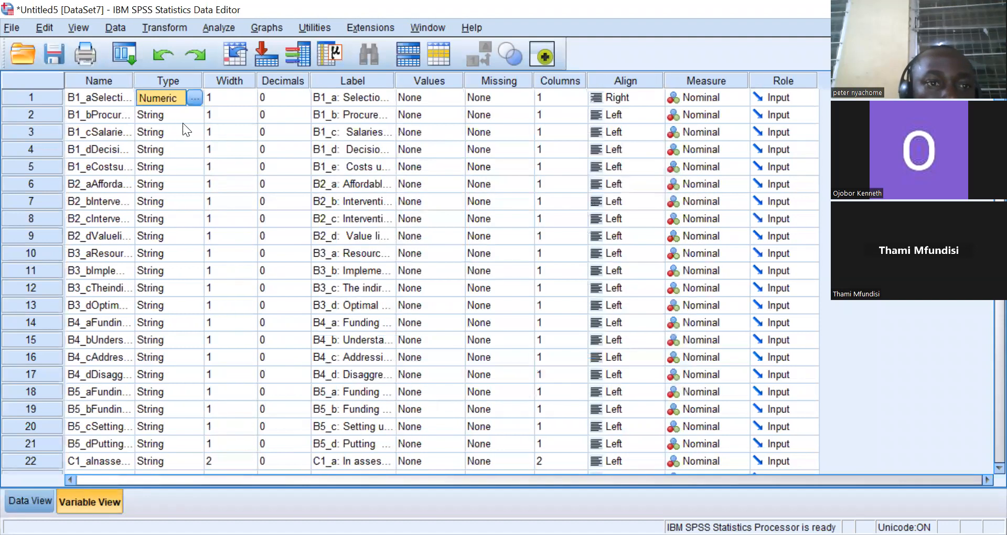
# Copy B1_a's Numeric type and paste it onto variables B1_b, B1_c and B1_d.
pyautogui.rightClick(171, 97)
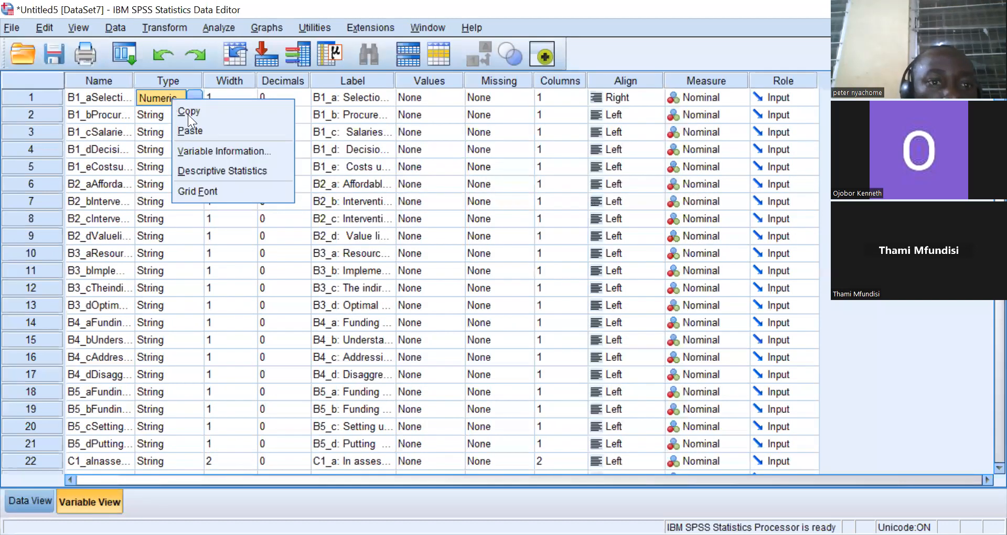
pyautogui.click(184, 110)
pyautogui.rightClick(170, 114)
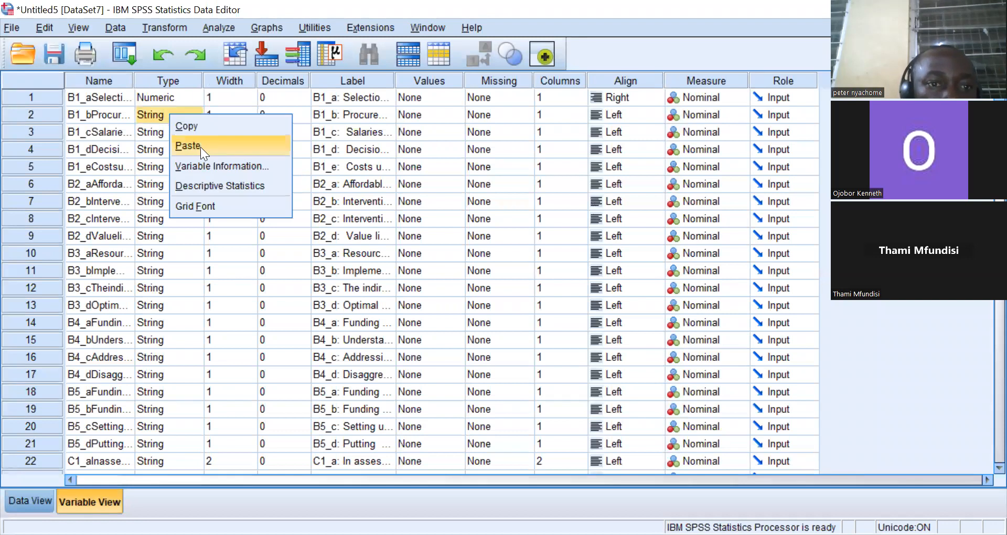
pyautogui.click(200, 147)
pyautogui.rightClick(170, 130)
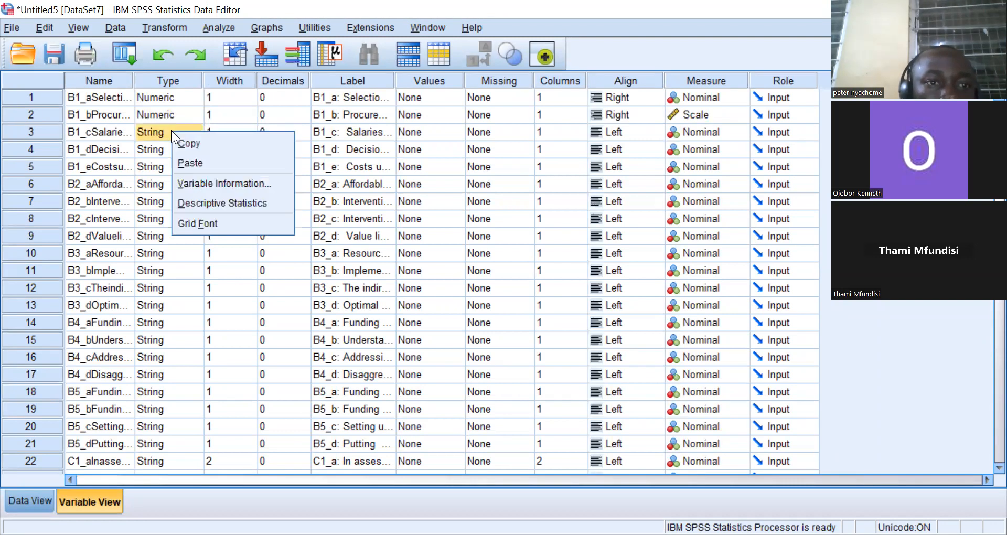
pyautogui.click(189, 157)
pyautogui.rightClick(183, 154)
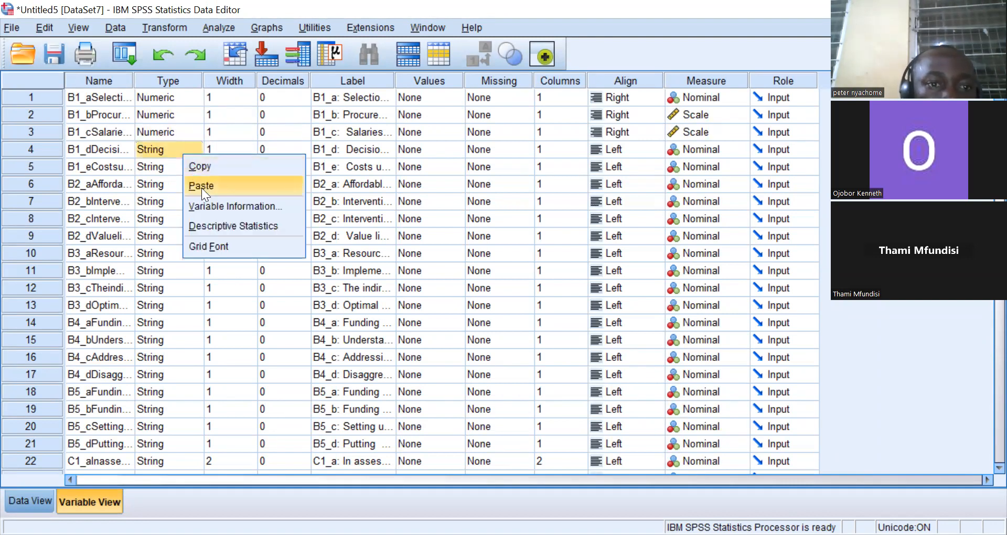
pyautogui.click(199, 182)
# Paste the Numeric type onto variables B1_e, B2_a, B2_b, B2_c and B2_d.
pyautogui.rightClick(172, 164)
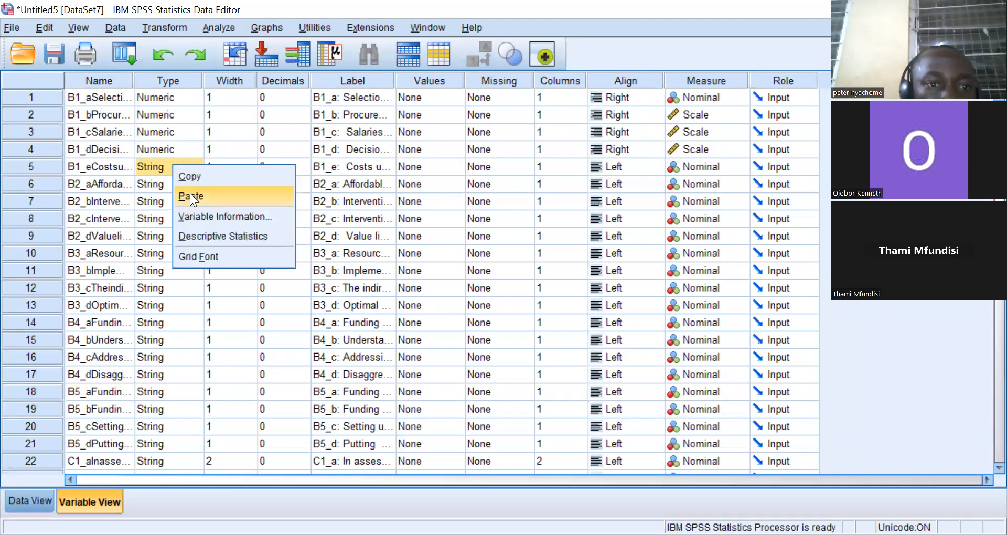
pyautogui.click(189, 195)
pyautogui.rightClick(179, 188)
pyautogui.click(201, 221)
pyautogui.rightClick(186, 205)
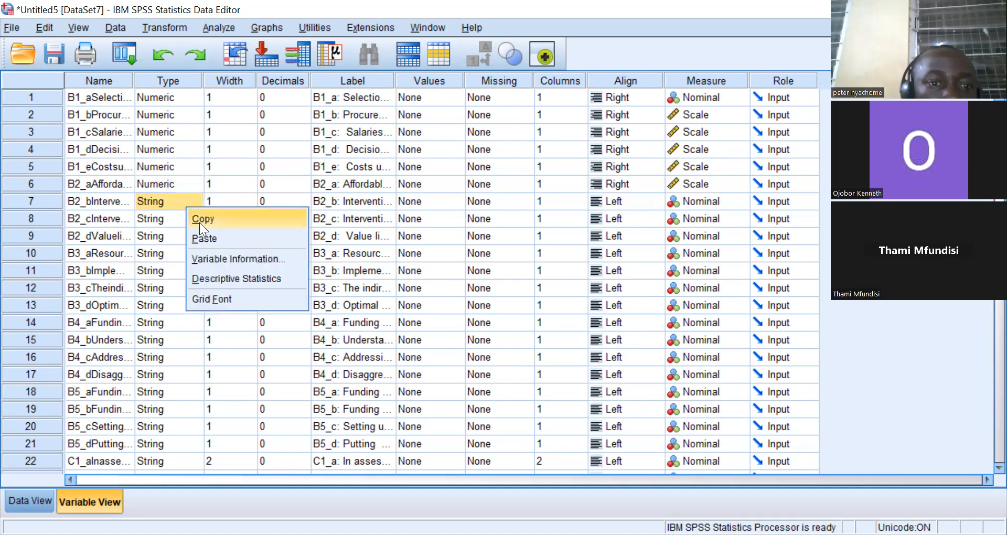
pyautogui.click(209, 236)
pyautogui.rightClick(185, 218)
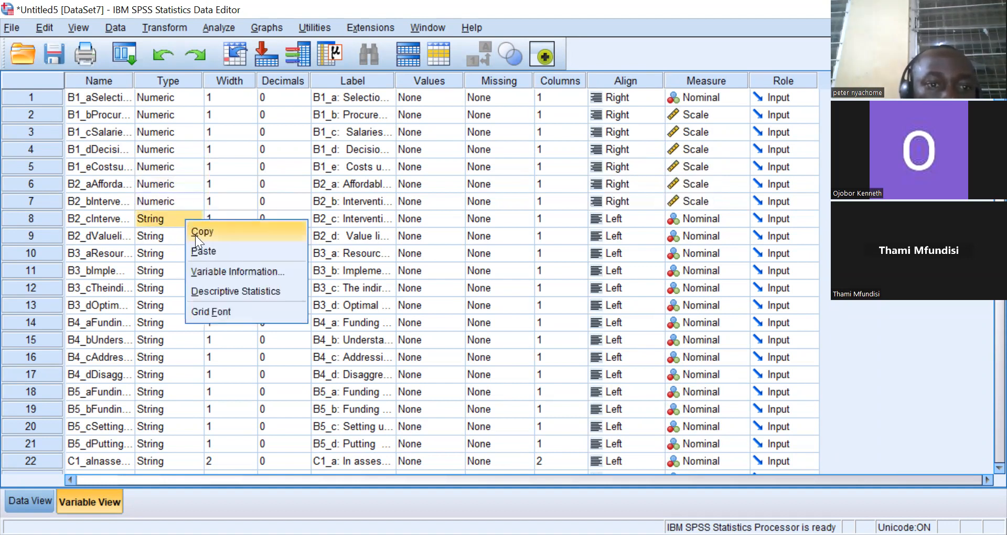
pyautogui.click(189, 246)
pyautogui.rightClick(176, 234)
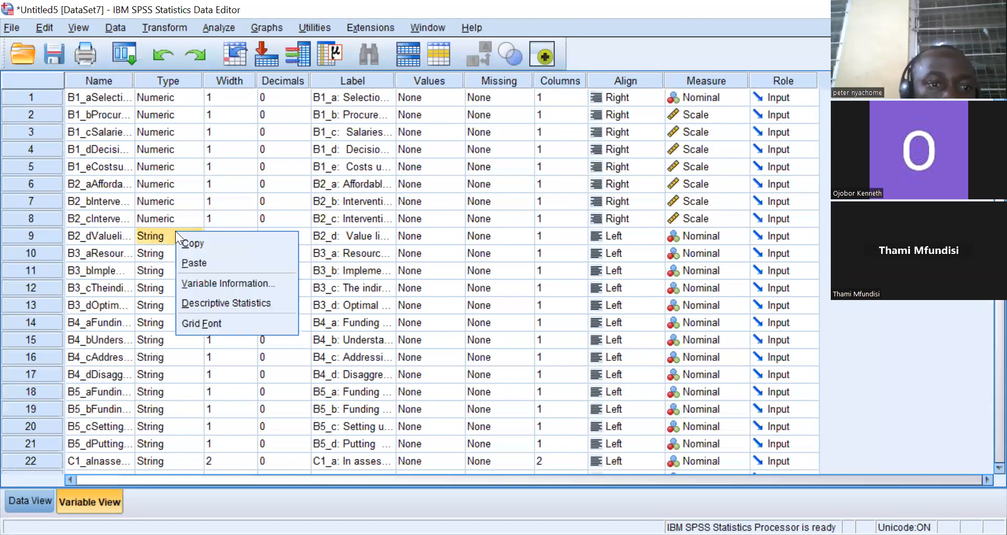
pyautogui.click(194, 263)
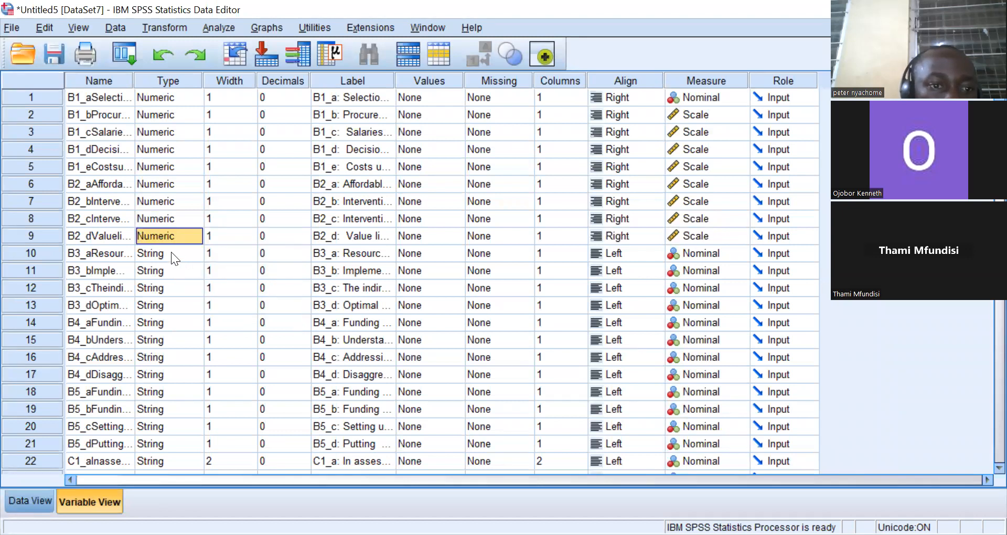
# Paste the Numeric type onto variables B3_a, B3_b, B3_c and B3_d.
pyautogui.rightClick(172, 252)
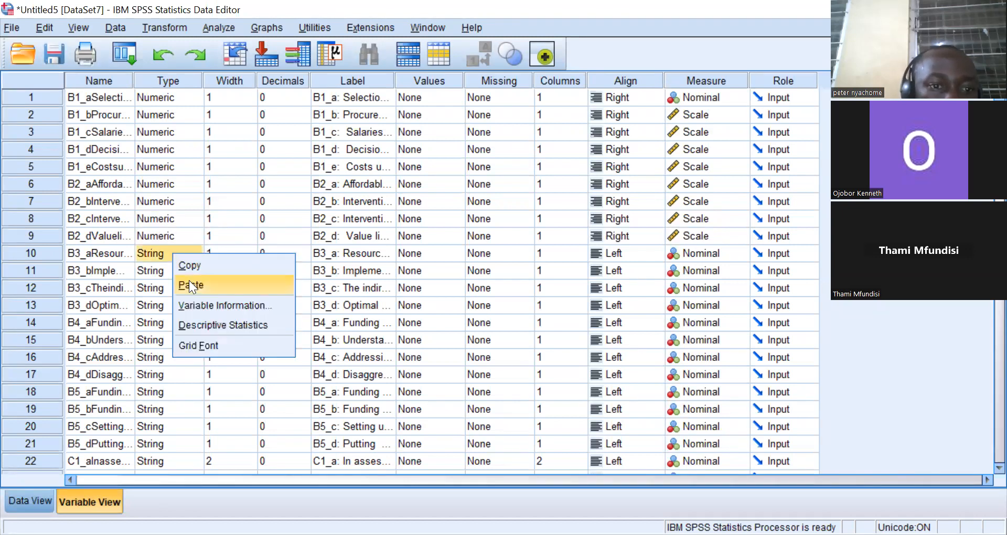
pyautogui.click(188, 280)
pyautogui.rightClick(164, 268)
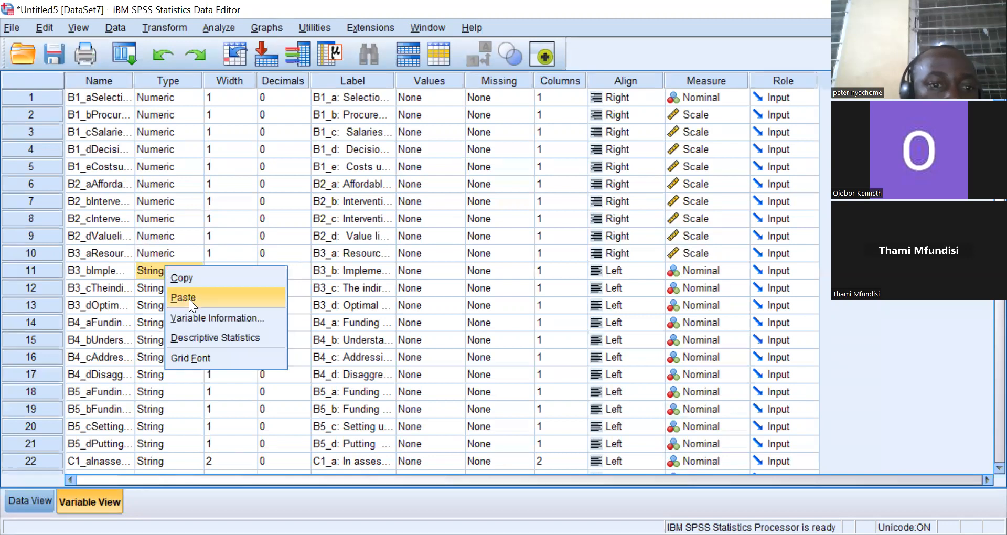
pyautogui.click(189, 298)
pyautogui.rightClick(162, 289)
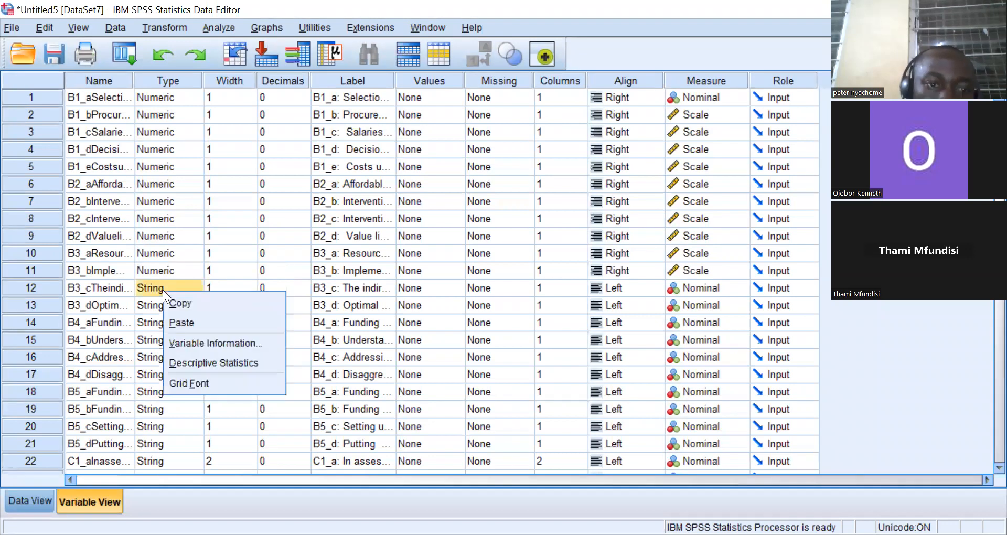
pyautogui.click(187, 320)
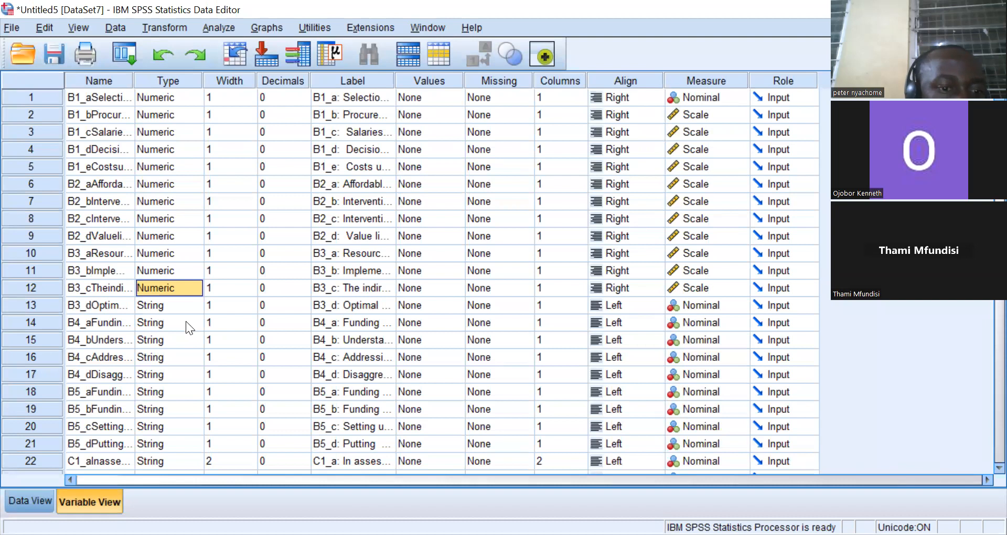
pyautogui.rightClick(173, 303)
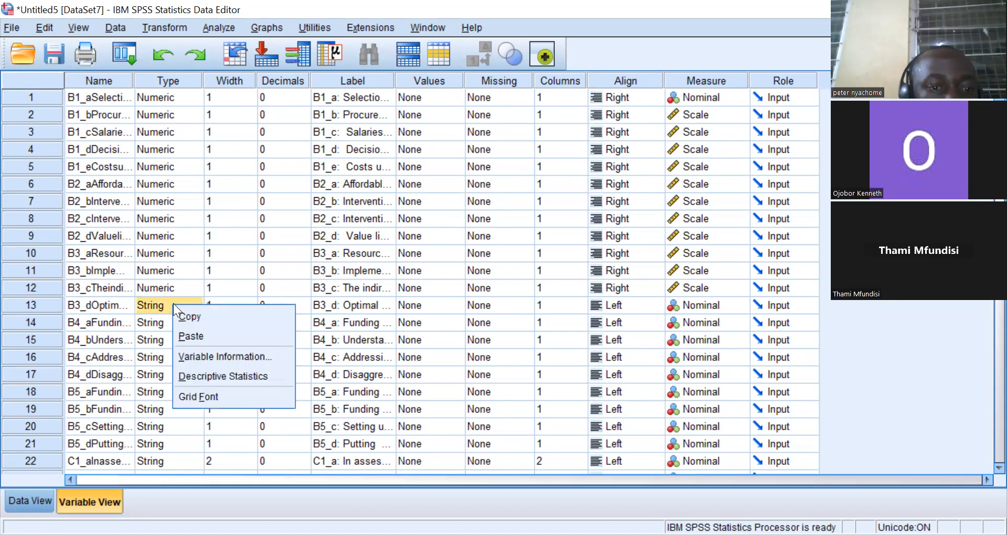
pyautogui.click(197, 335)
# Paste the Numeric type onto variables B4_a, B4_b, B4_c and B4_d.
pyautogui.click(161, 324)
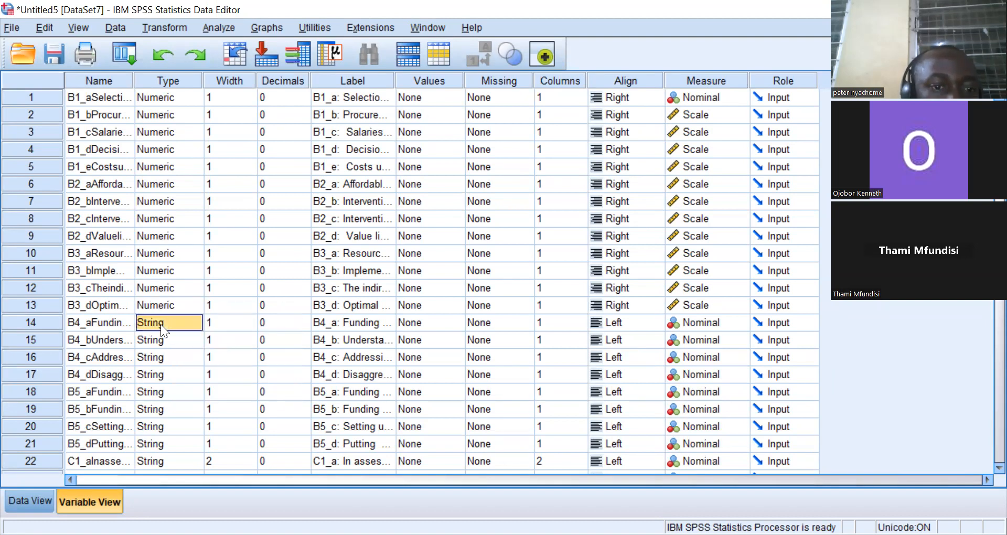
pyautogui.rightClick(161, 324)
pyautogui.click(183, 358)
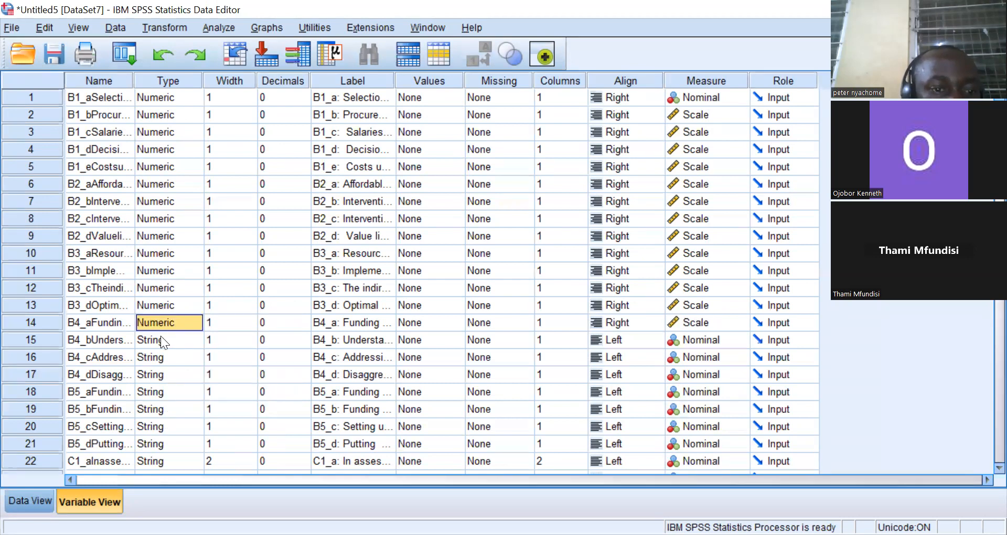
pyautogui.rightClick(160, 337)
pyautogui.click(179, 361)
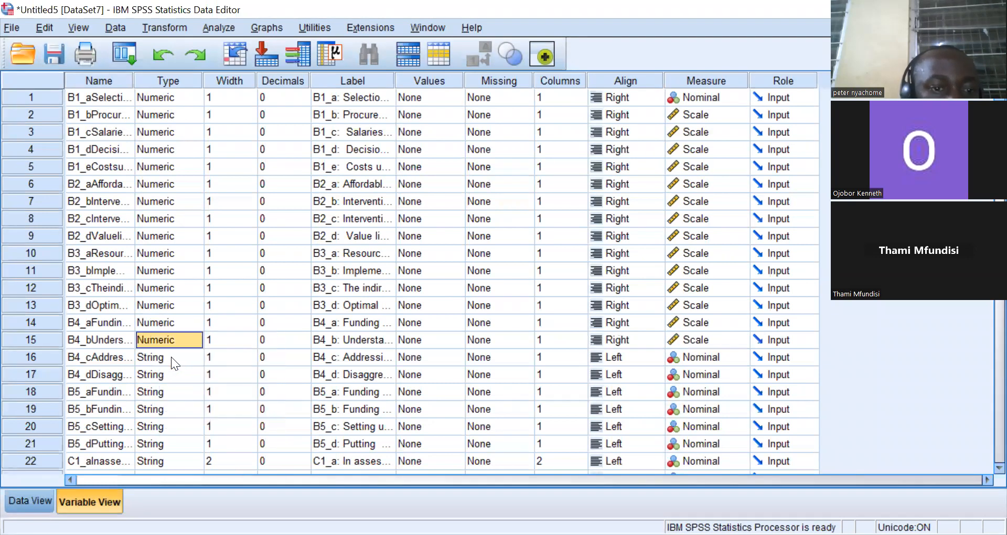
pyautogui.rightClick(171, 358)
pyautogui.click(195, 385)
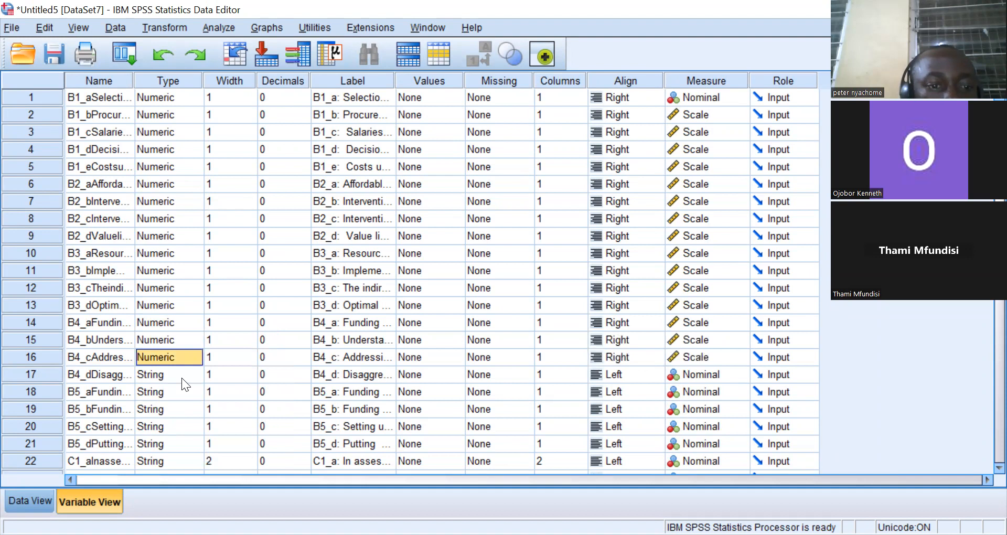
pyautogui.rightClick(182, 378)
pyautogui.click(204, 409)
pyautogui.click(185, 398)
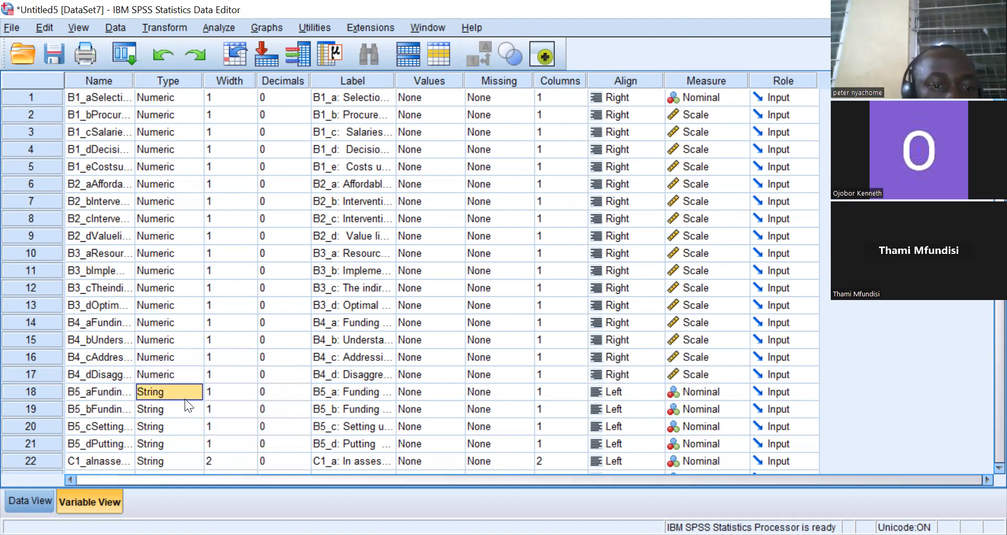
# Paste the Numeric type onto variables B5_a, B5_b, B5_c and B5_d.
pyautogui.rightClick(185, 399)
pyautogui.click(205, 425)
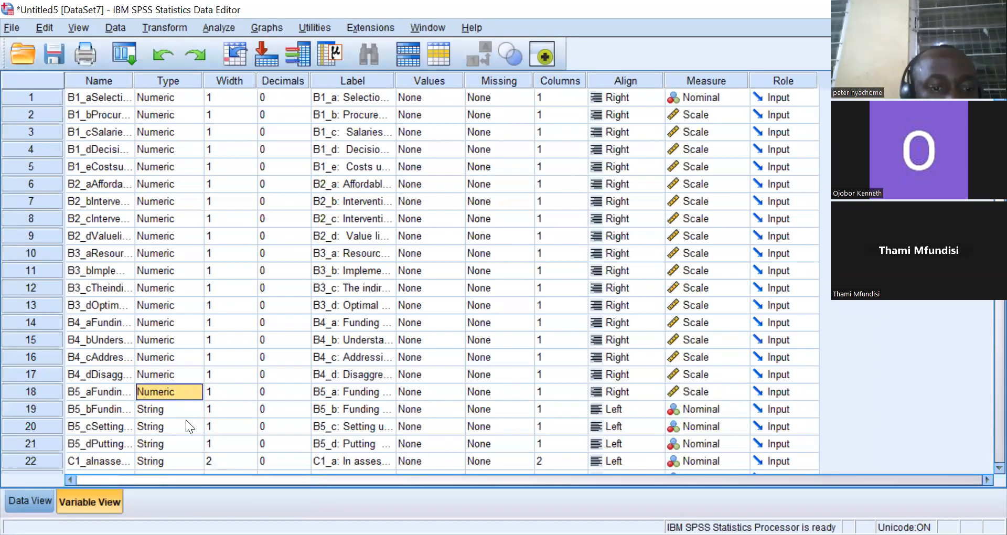
pyautogui.click(178, 410)
pyautogui.rightClick(177, 411)
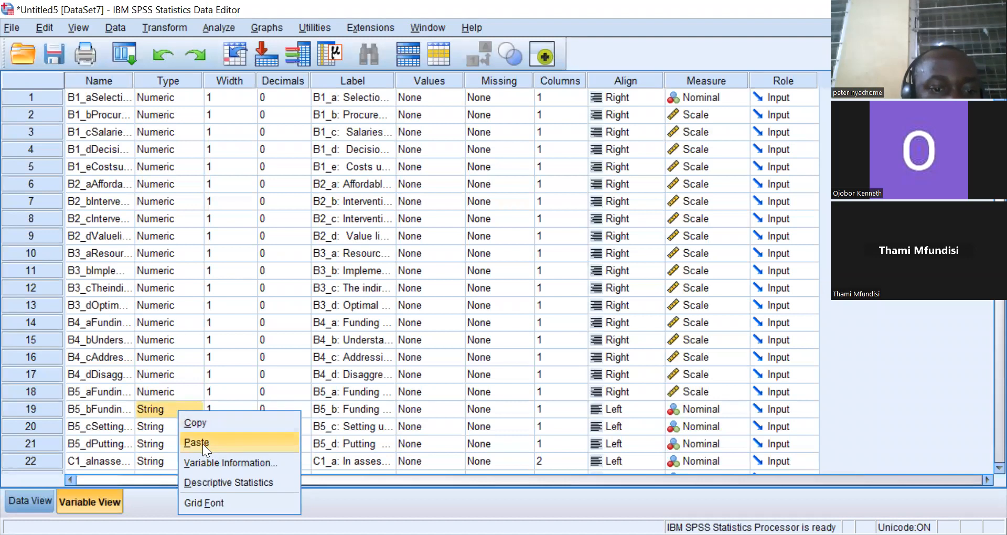
pyautogui.click(203, 444)
pyautogui.click(168, 425)
pyautogui.rightClick(167, 426)
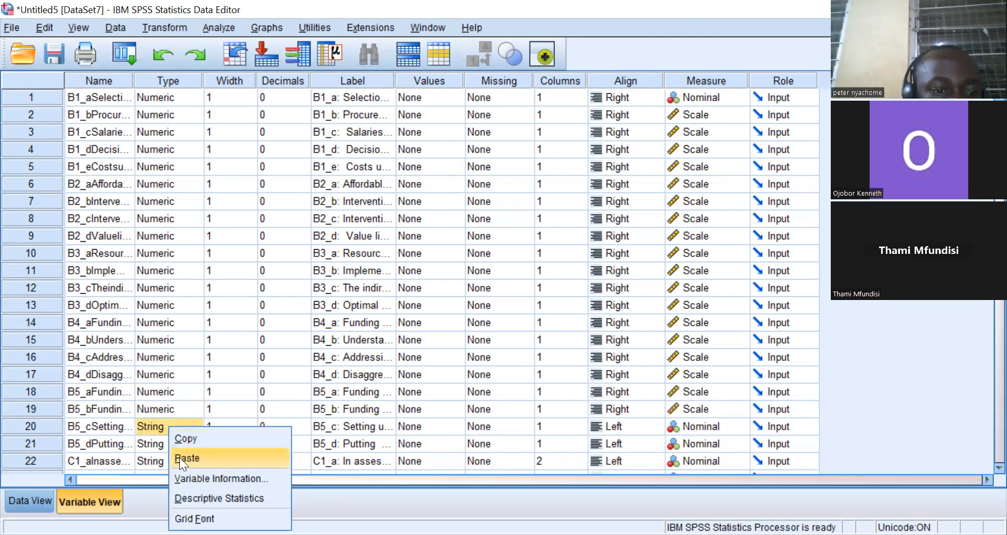
pyautogui.click(179, 458)
pyautogui.click(160, 446)
pyautogui.rightClick(160, 449)
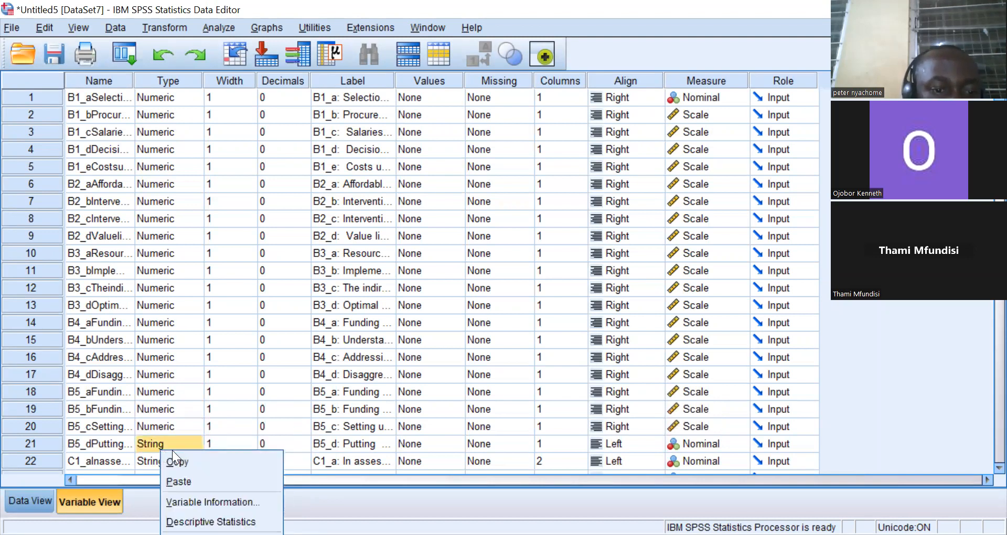
pyautogui.click(182, 476)
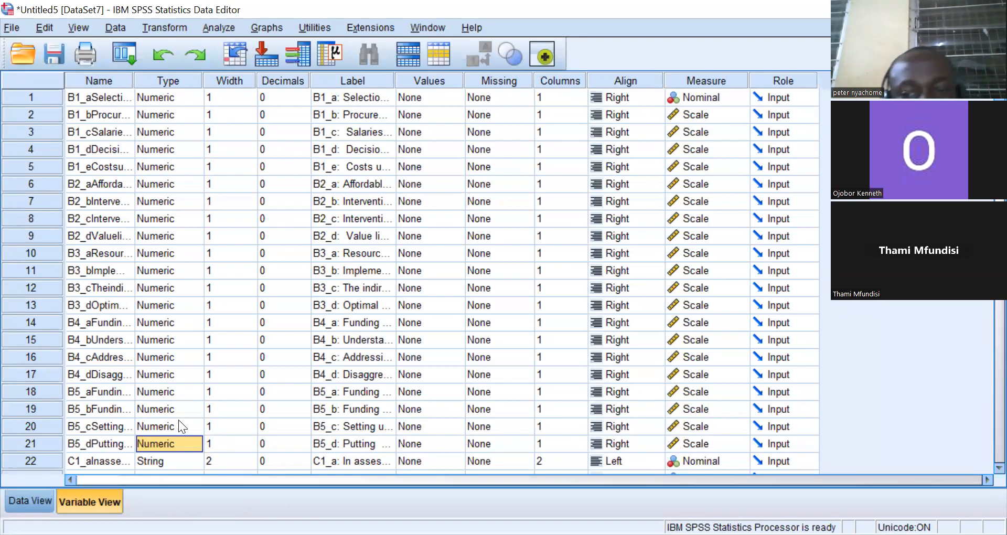
# Open C1_a's variable type settings and inspect its text responses in the data grid.
pyautogui.scroll(-3, 729, 217)
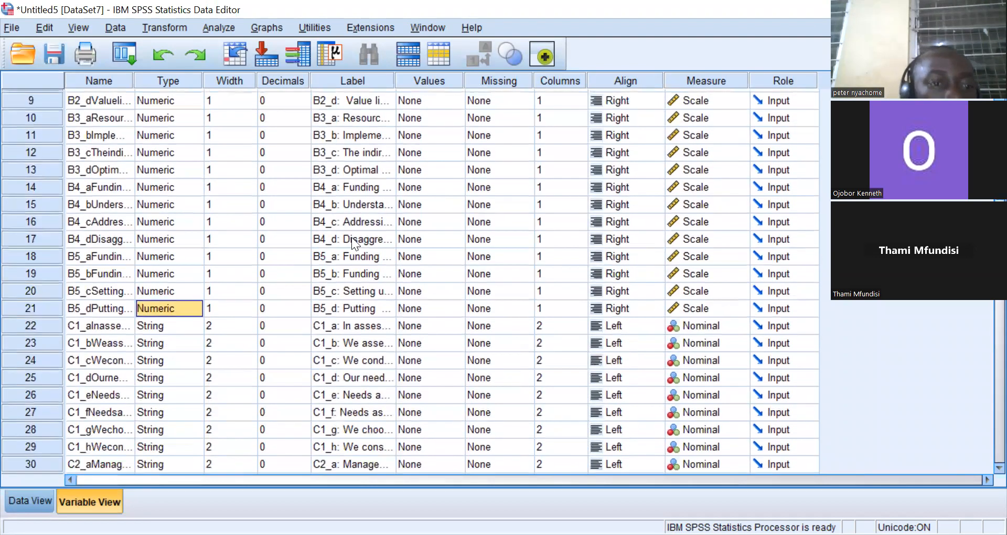
pyautogui.click(182, 324)
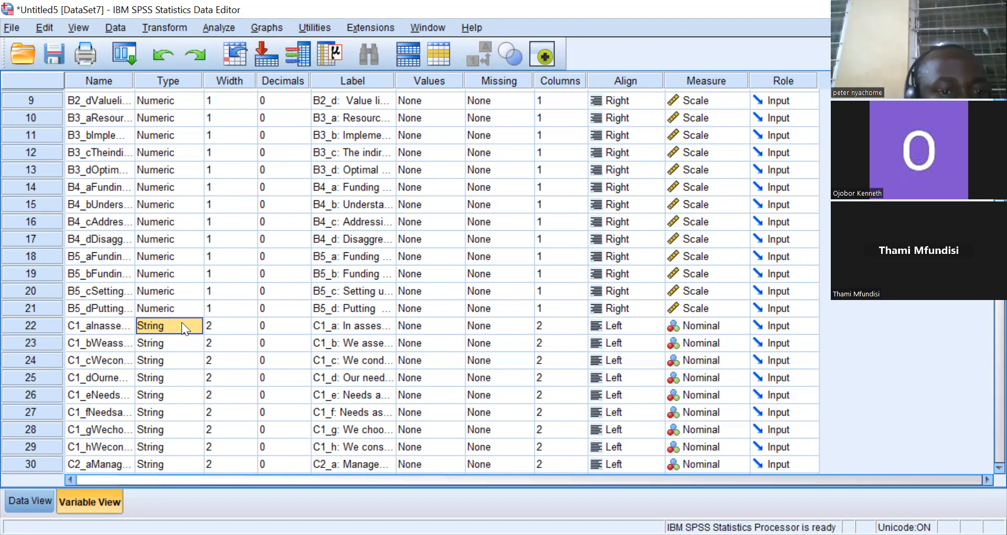
pyautogui.click(200, 324)
pyautogui.click(198, 324)
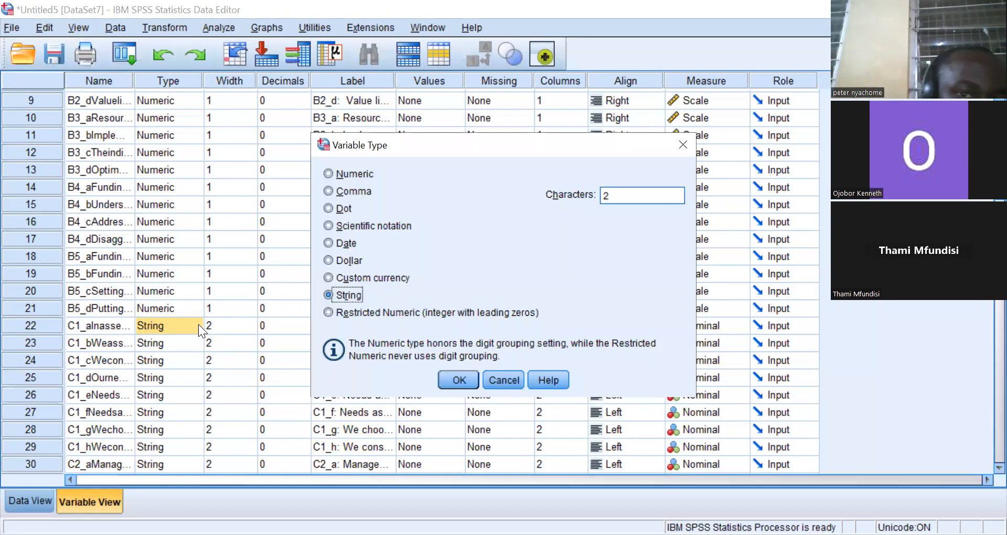
pyautogui.press('Tab')
pyautogui.press('Tab')
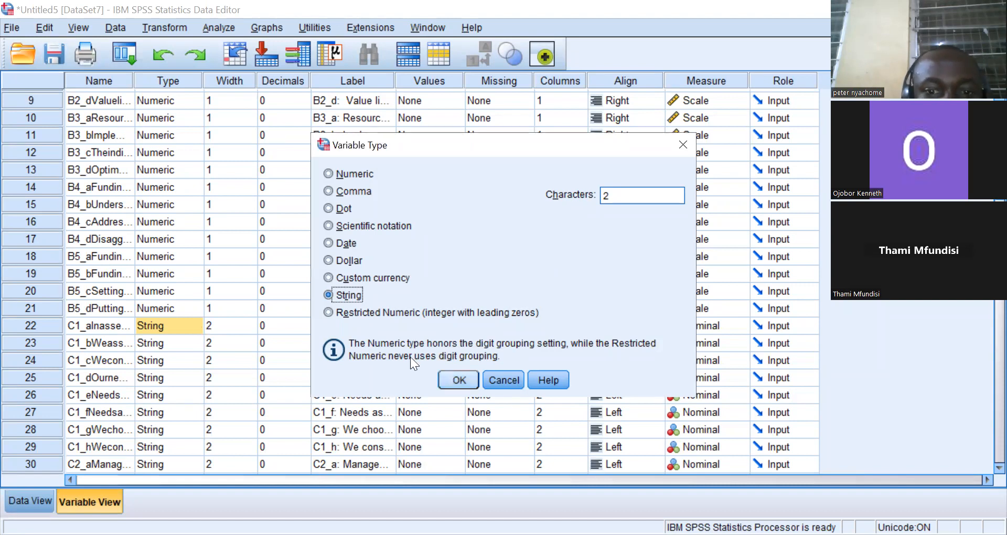
pyautogui.press('Return')
pyautogui.click(29, 501)
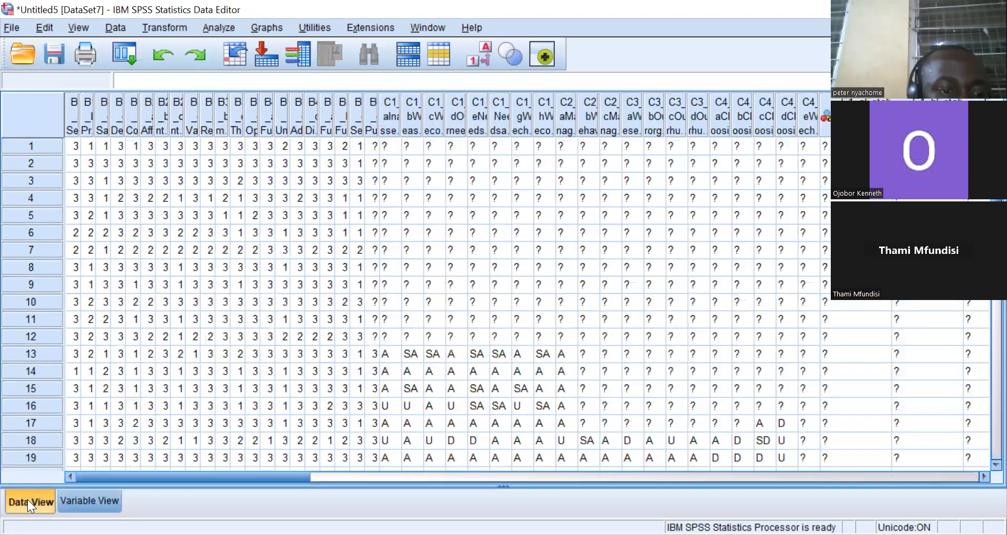
pyautogui.click(388, 101)
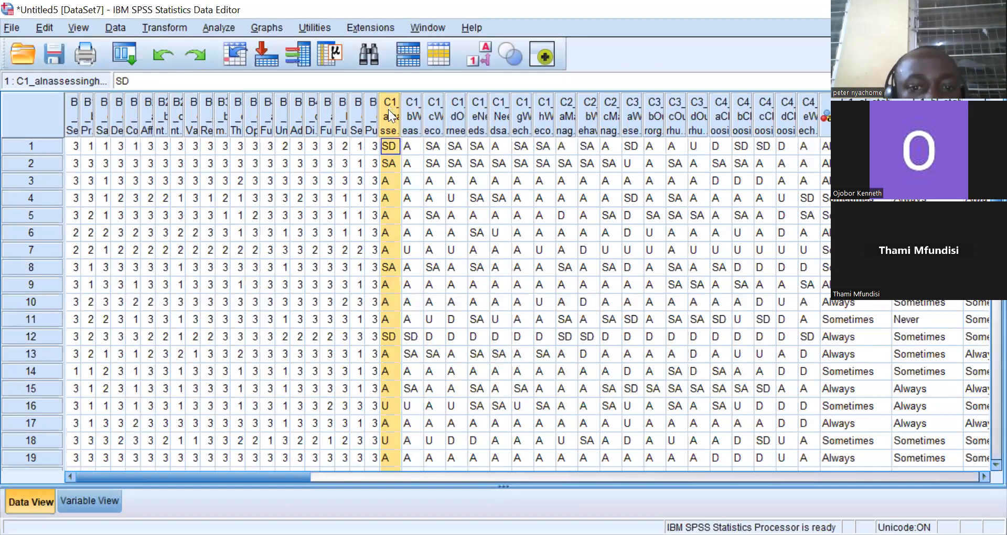
pyautogui.click(76, 499)
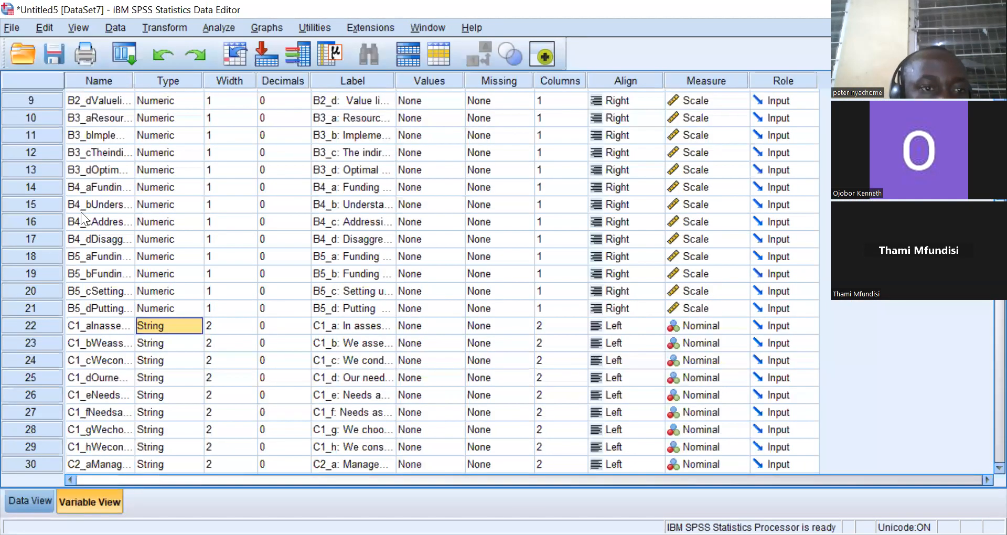
# Try converting C1_a to Numeric by pasting the type, check its data, and undo the change.
pyautogui.click(166, 327)
pyautogui.rightClick(165, 326)
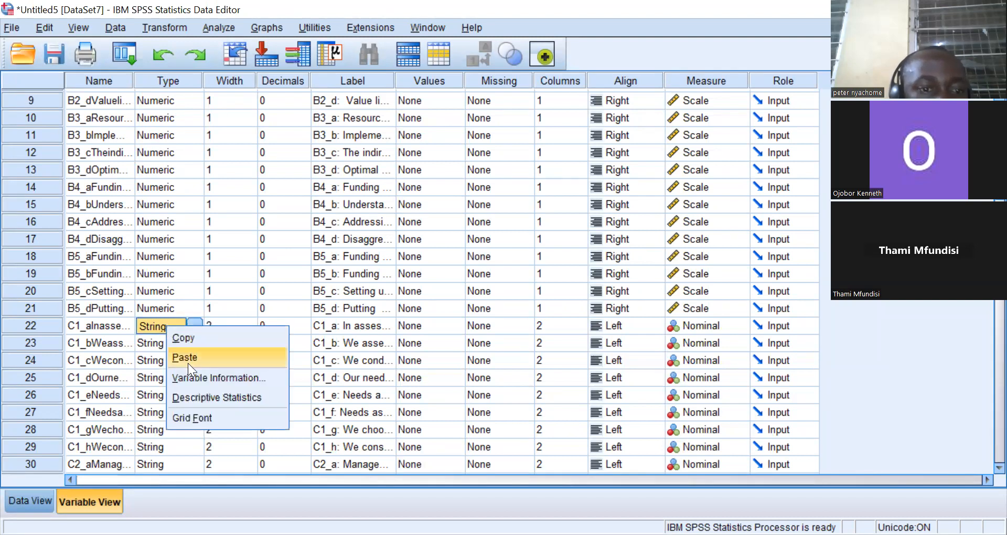
pyautogui.click(186, 358)
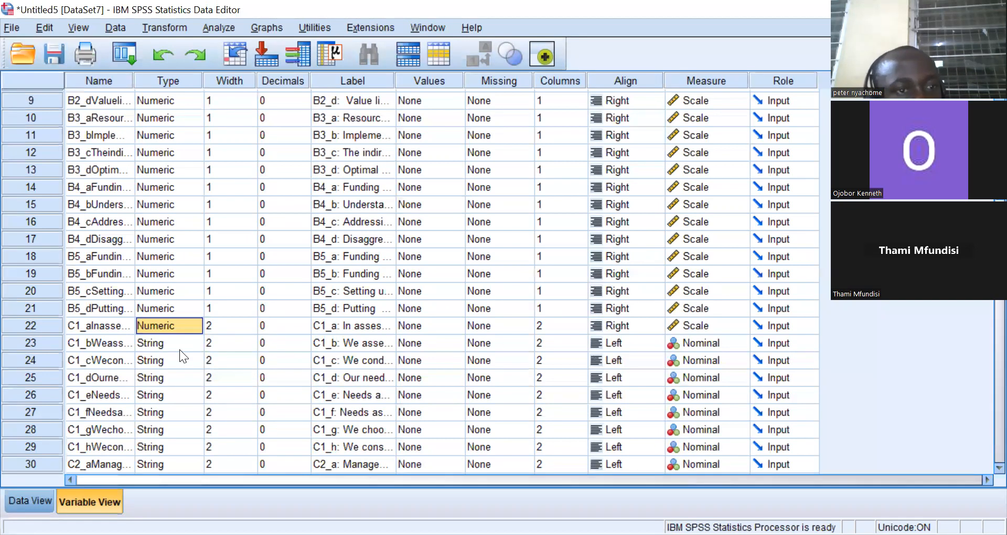
pyautogui.click(33, 495)
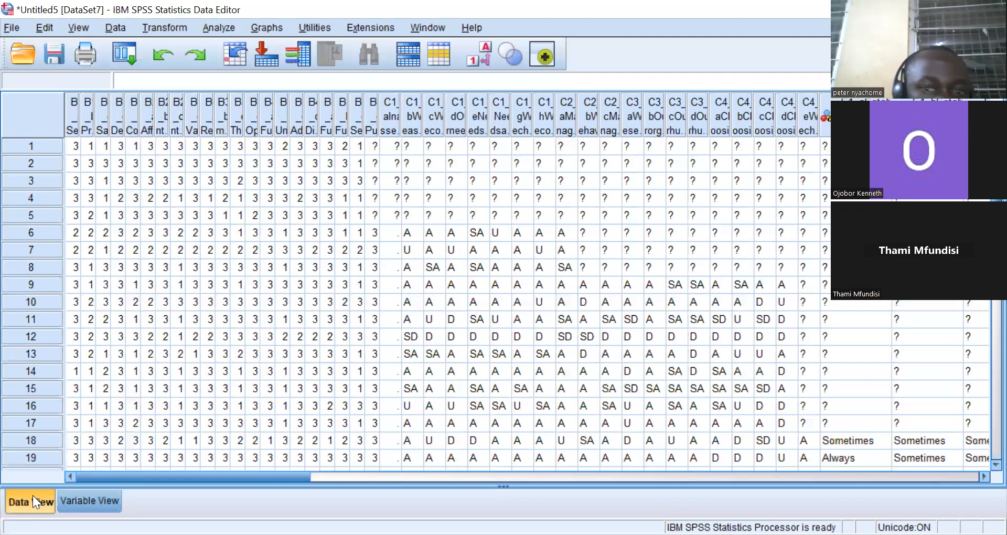
pyautogui.click(391, 135)
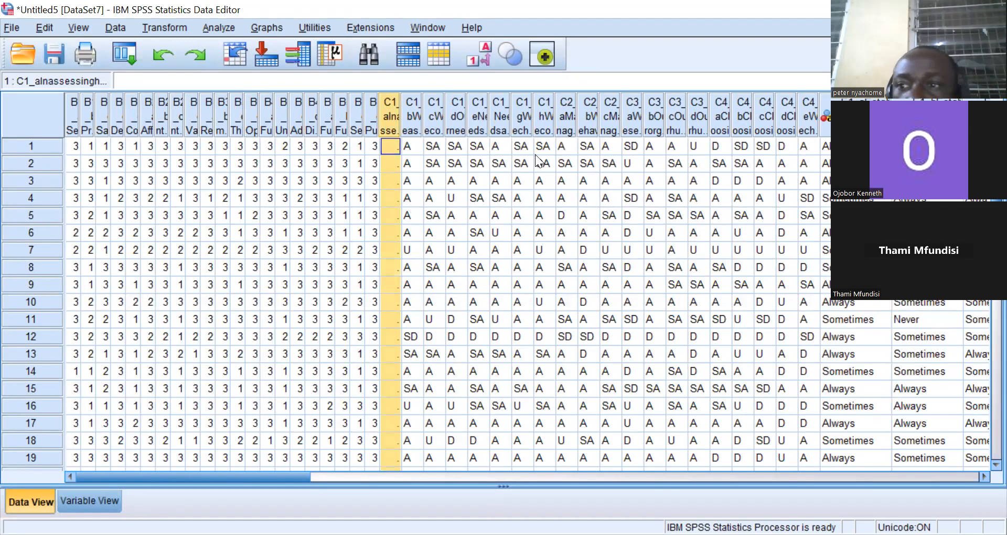
pyautogui.scroll(-4, 501, 304)
pyautogui.scroll(4, 501, 304)
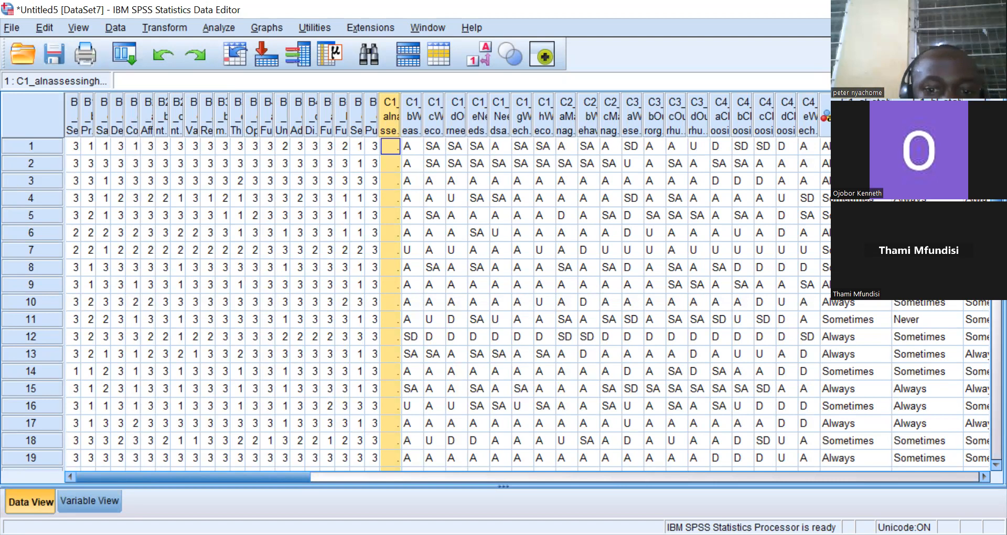
pyautogui.click(74, 496)
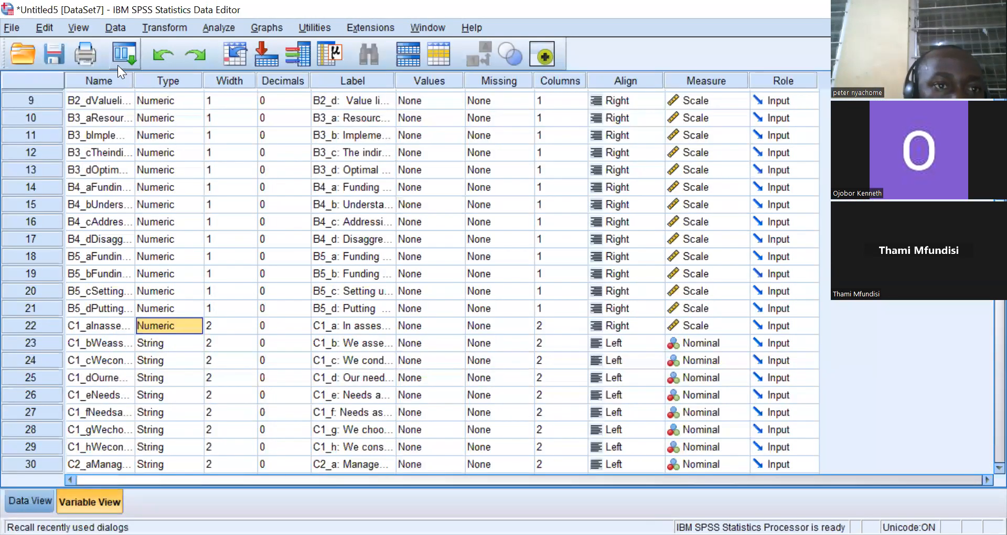
pyautogui.click(153, 52)
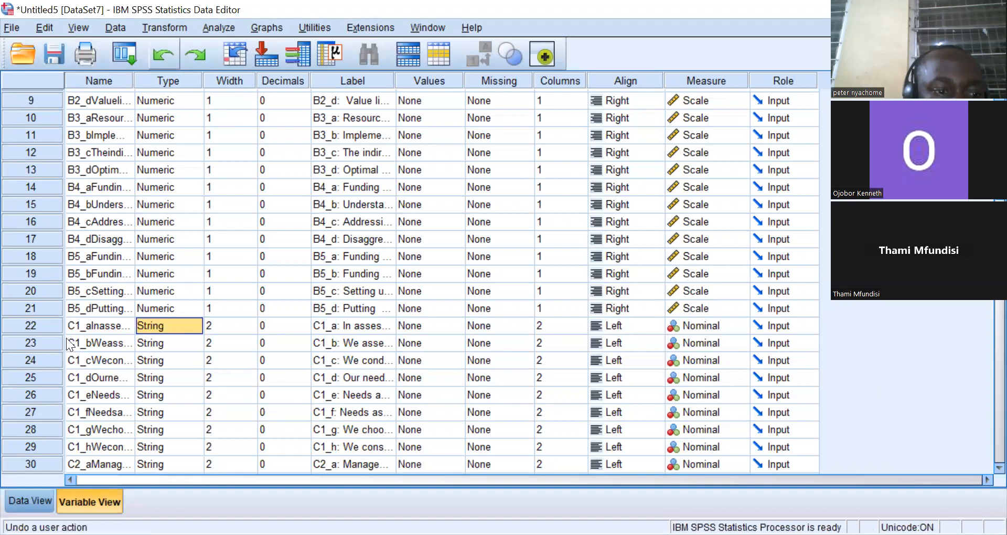
# Replace all SD responses in column C1_a with 1 using Find and Replace.
pyautogui.click(24, 494)
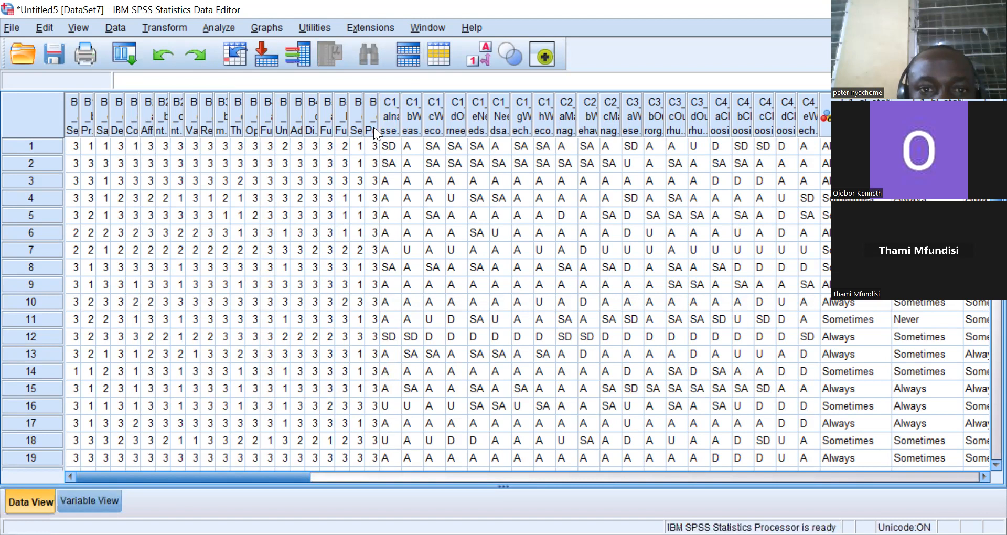
pyautogui.click(384, 115)
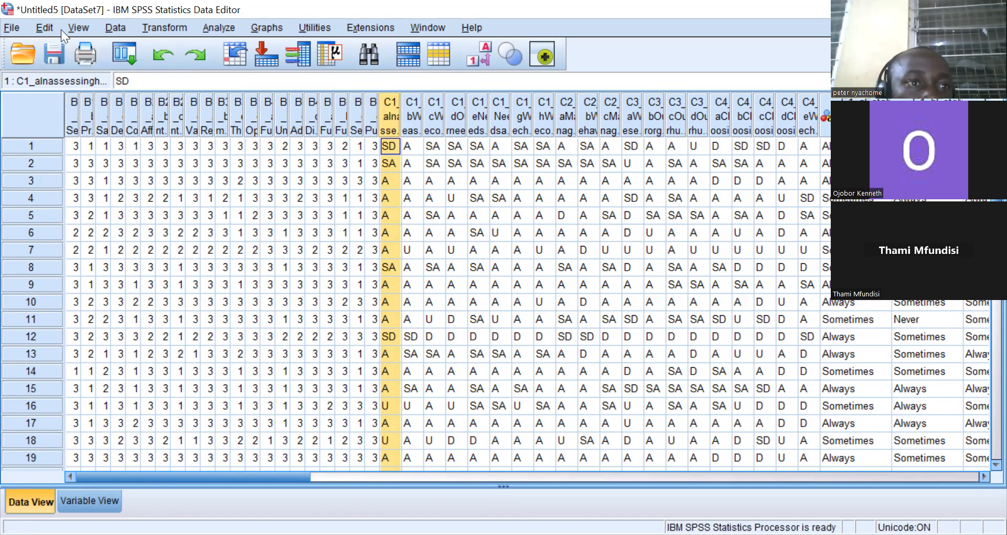
pyautogui.click(46, 26)
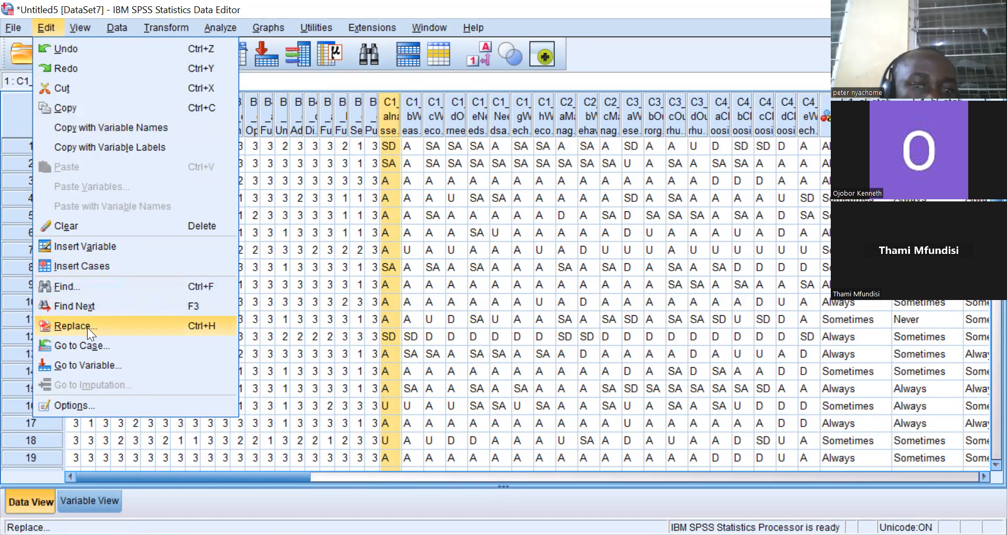
pyautogui.click(72, 326)
pyautogui.write('A')
pyautogui.press('BackSpace')
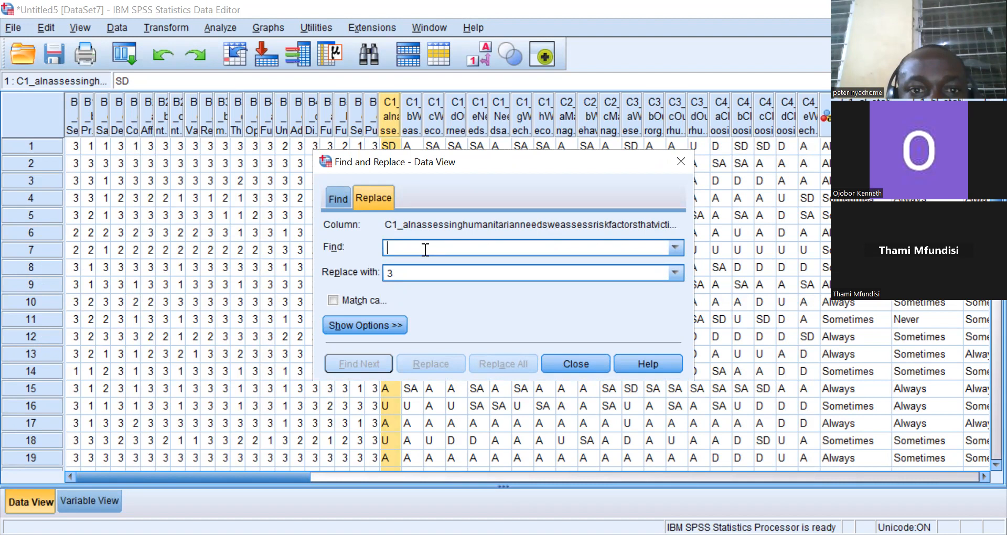
pyautogui.write('S')
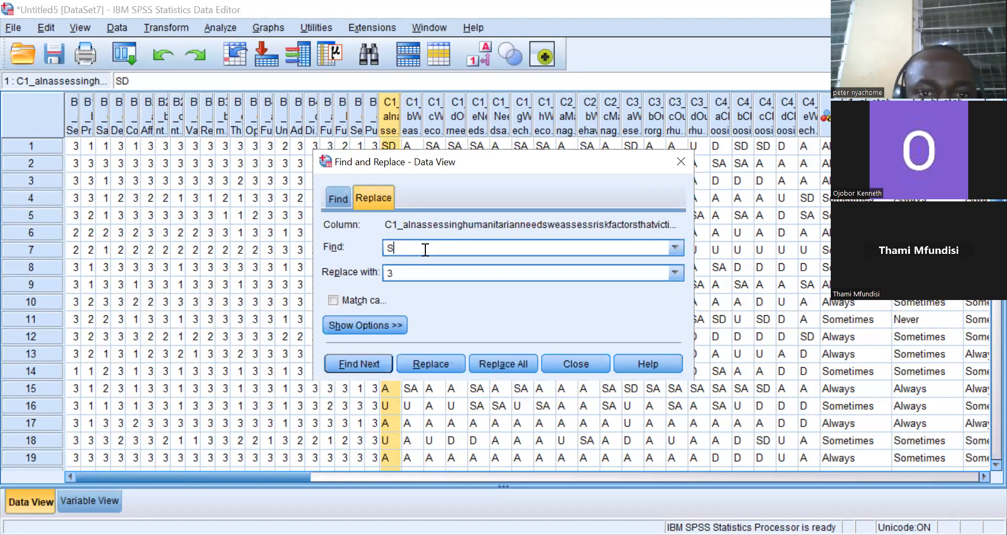
pyautogui.write('D')
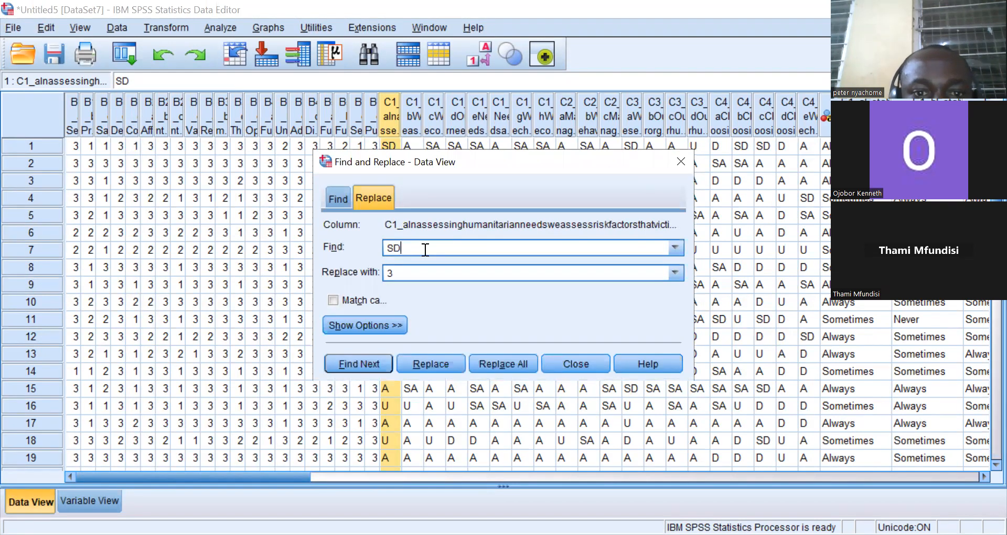
pyautogui.click(404, 272)
pyautogui.press('BackSpace')
pyautogui.write('1')
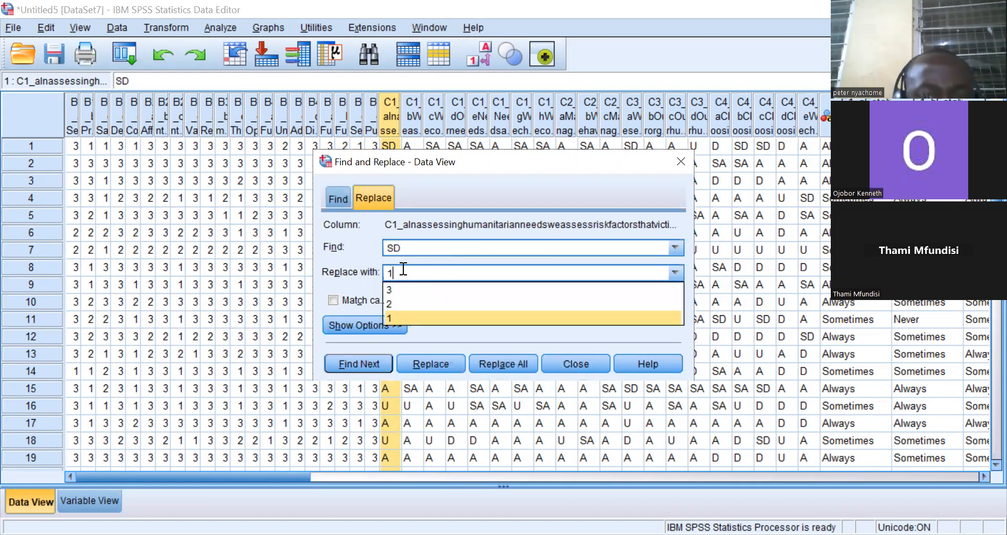
pyautogui.click(413, 263)
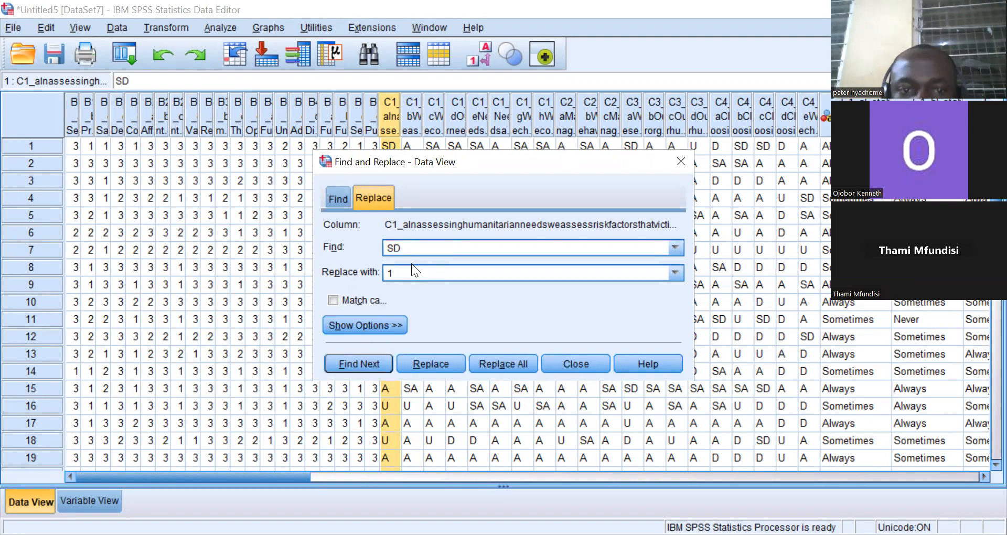
pyautogui.click(498, 358)
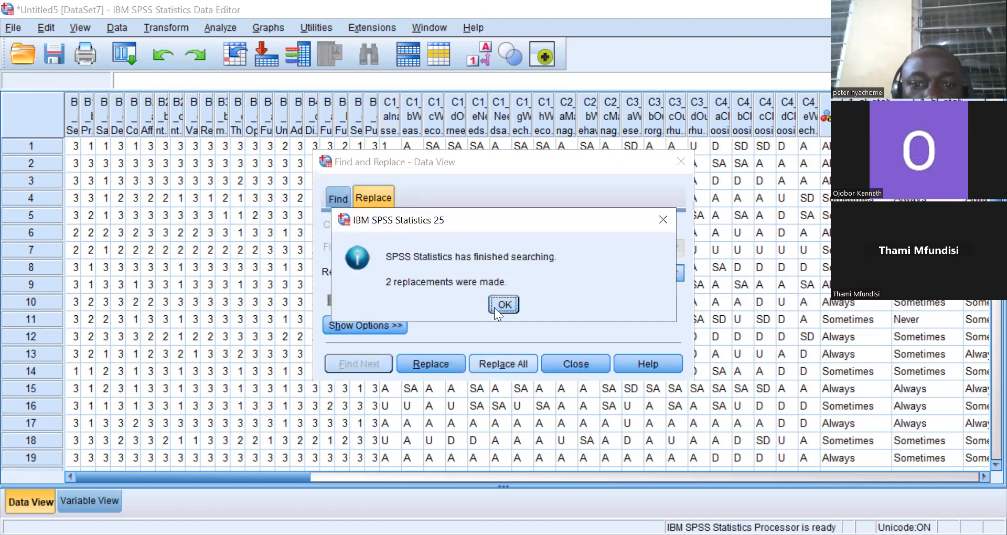
pyautogui.click(495, 304)
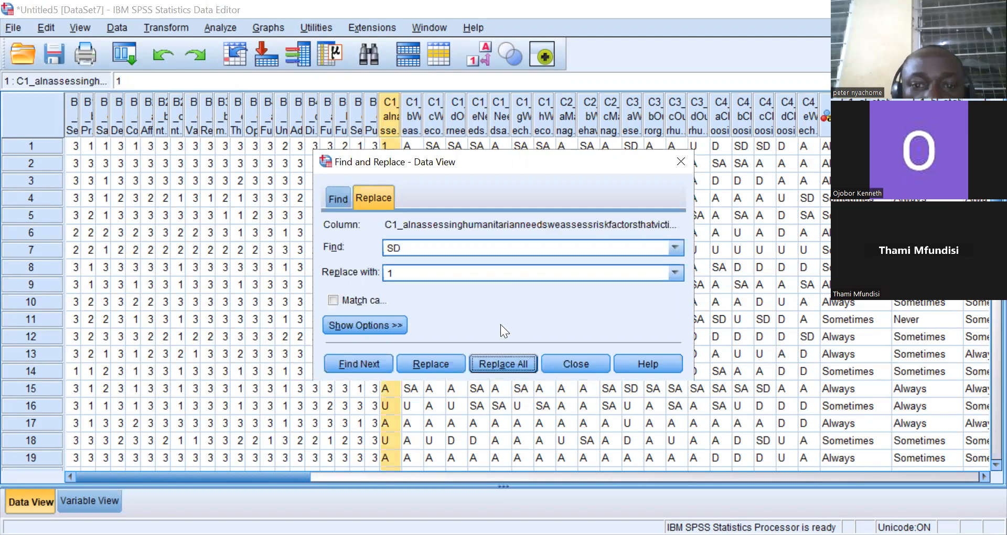
# Replace all SD responses with 1 in columns C1_b, C1_c, C1_d and C1_e.
pyautogui.click(504, 363)
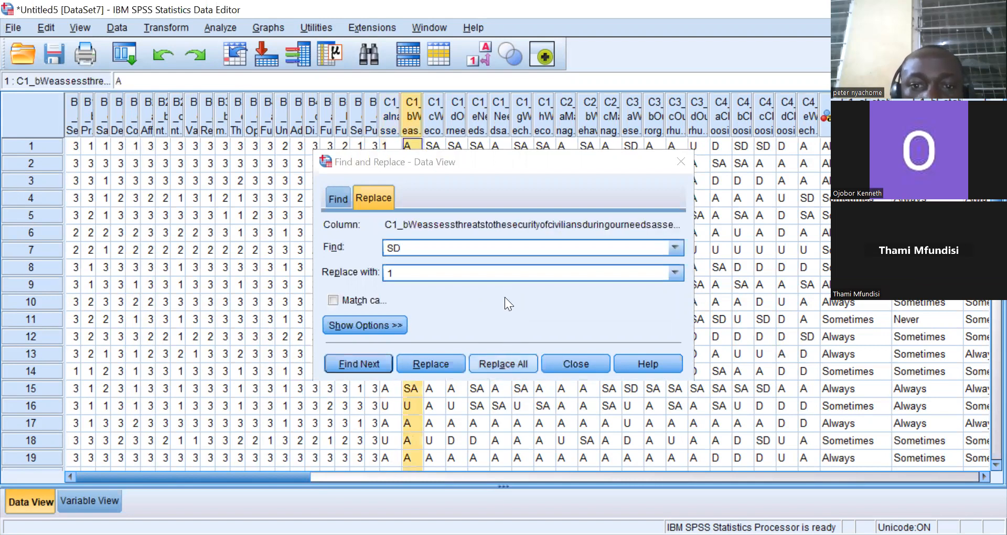
pyautogui.click(504, 300)
pyautogui.click(438, 127)
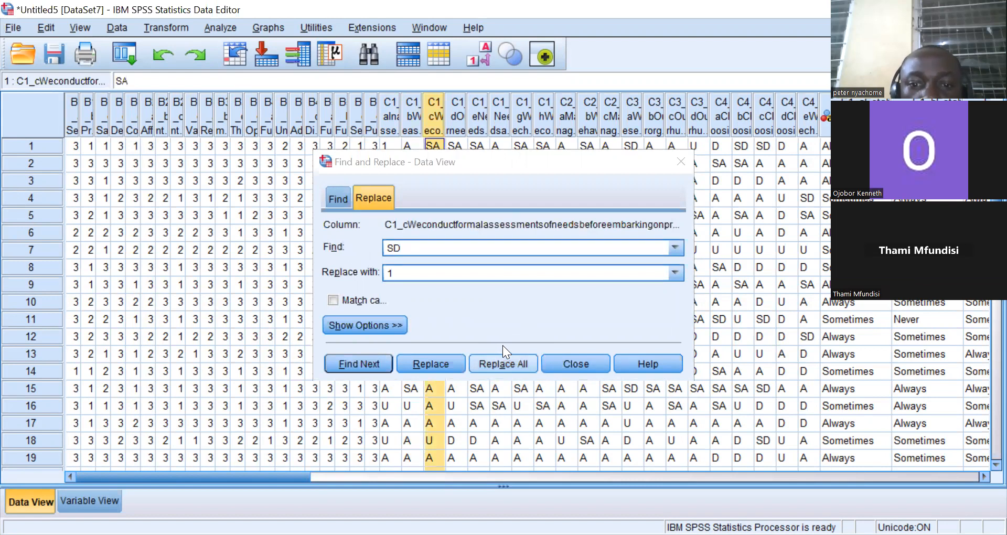
pyautogui.click(503, 363)
pyautogui.click(503, 304)
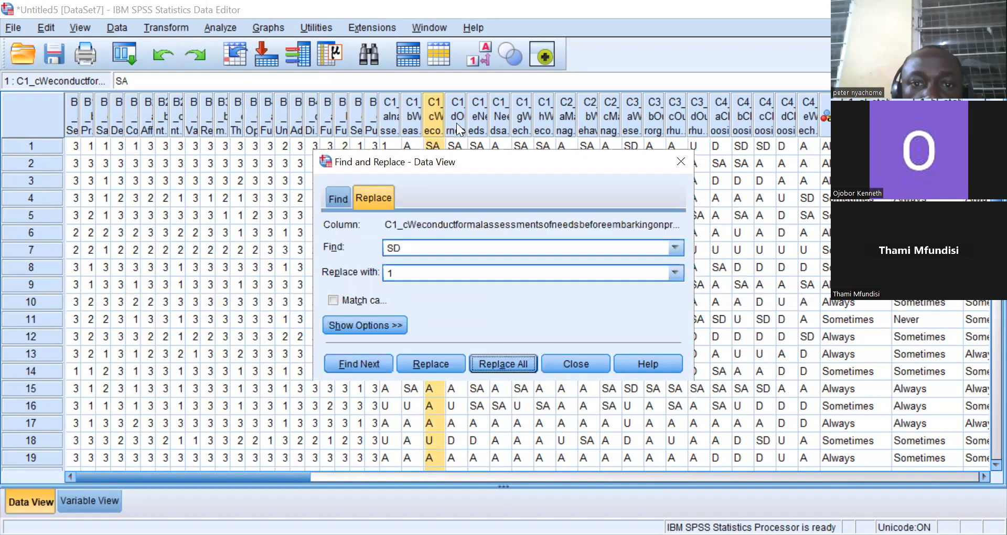
pyautogui.click(458, 129)
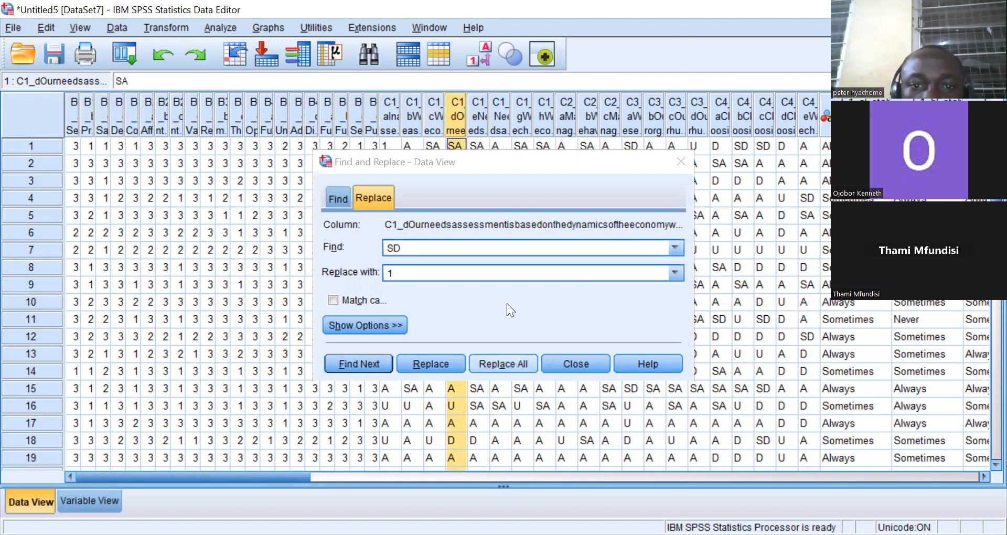
pyautogui.click(475, 122)
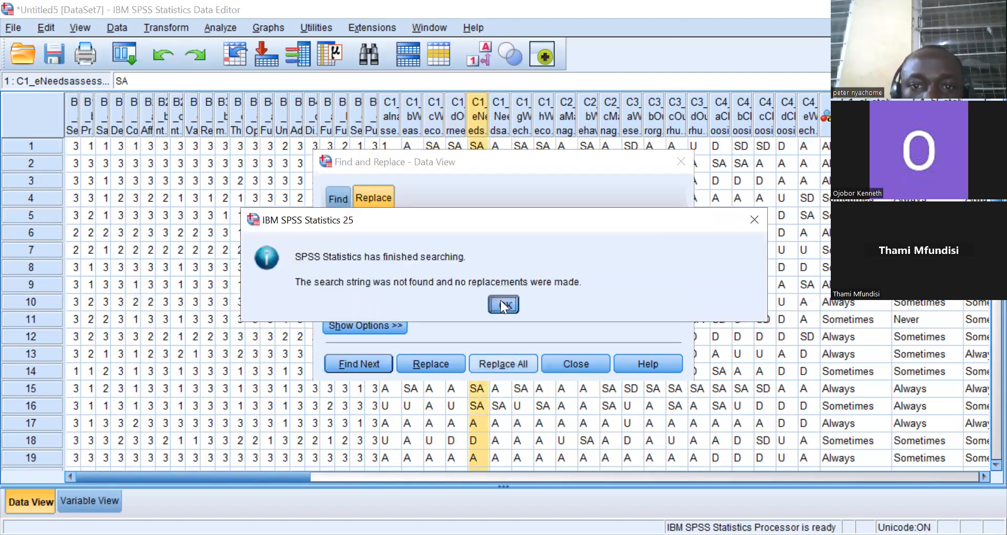
pyautogui.click(501, 300)
# Replace all SD responses with 1 in columns C1_f, C1_g and C1_h using Find and Replace.
pyautogui.click(502, 117)
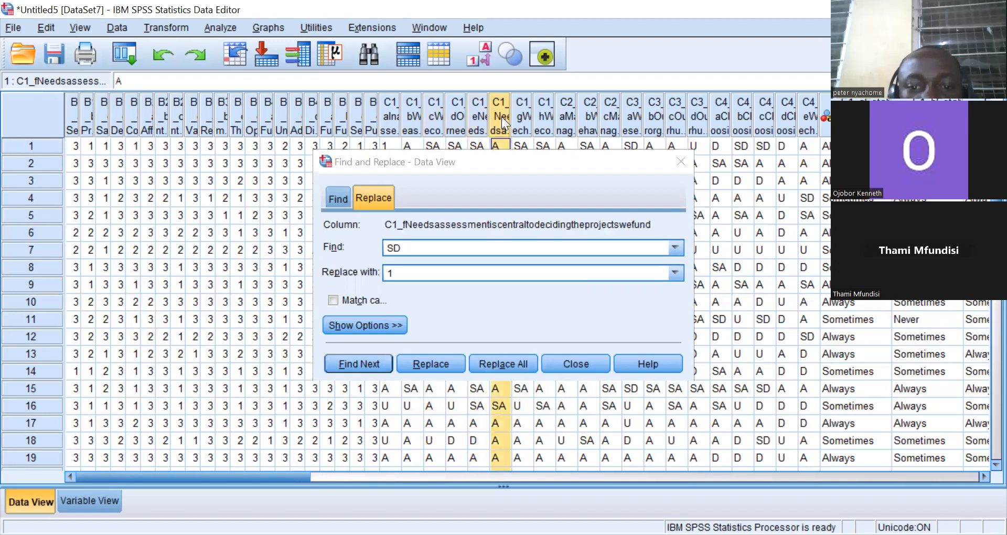
pyautogui.click(502, 363)
pyautogui.click(501, 299)
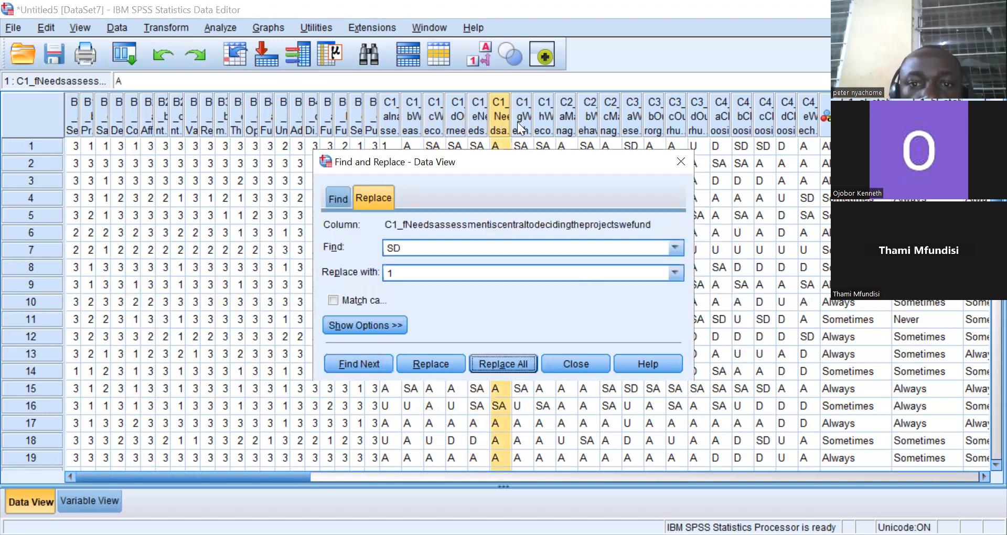
pyautogui.click(519, 126)
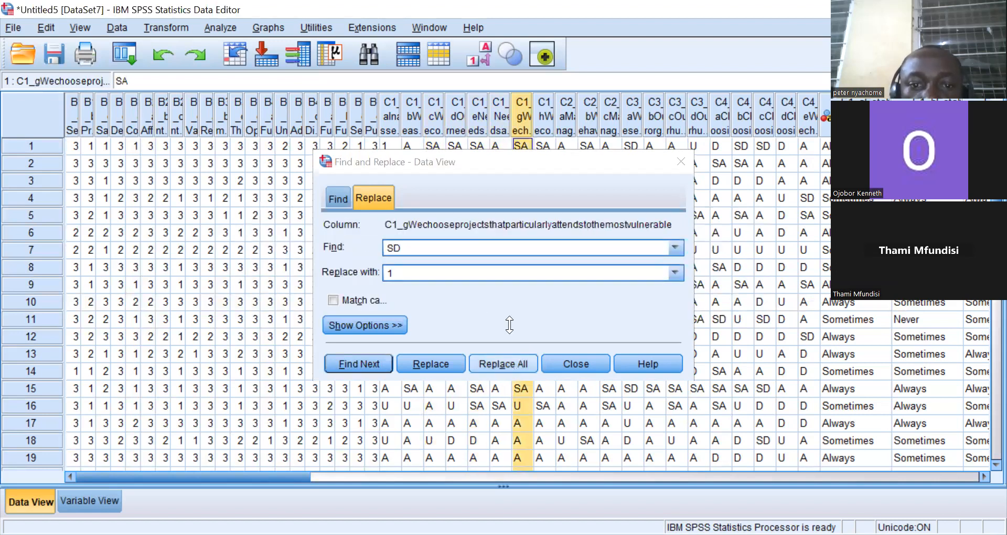
pyautogui.click(503, 301)
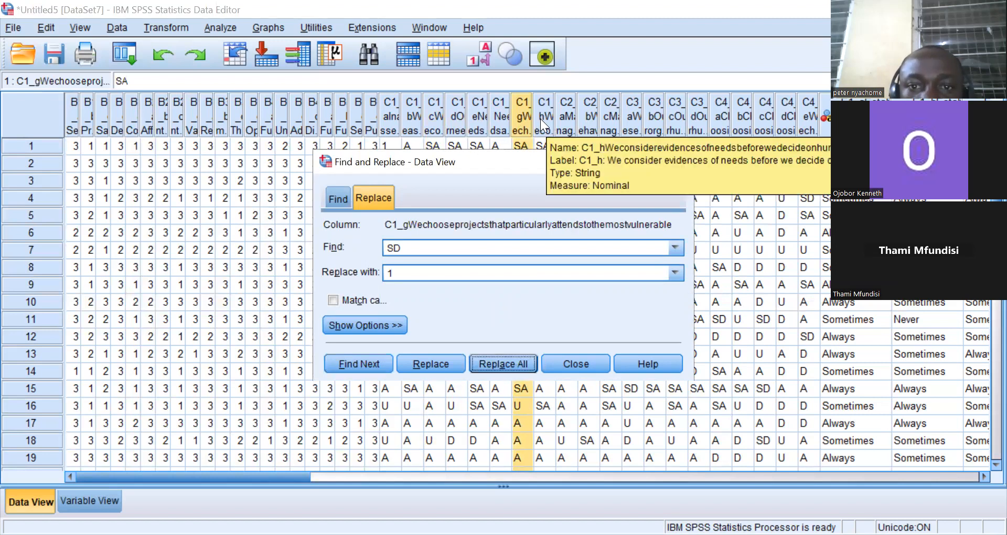
pyautogui.click(540, 117)
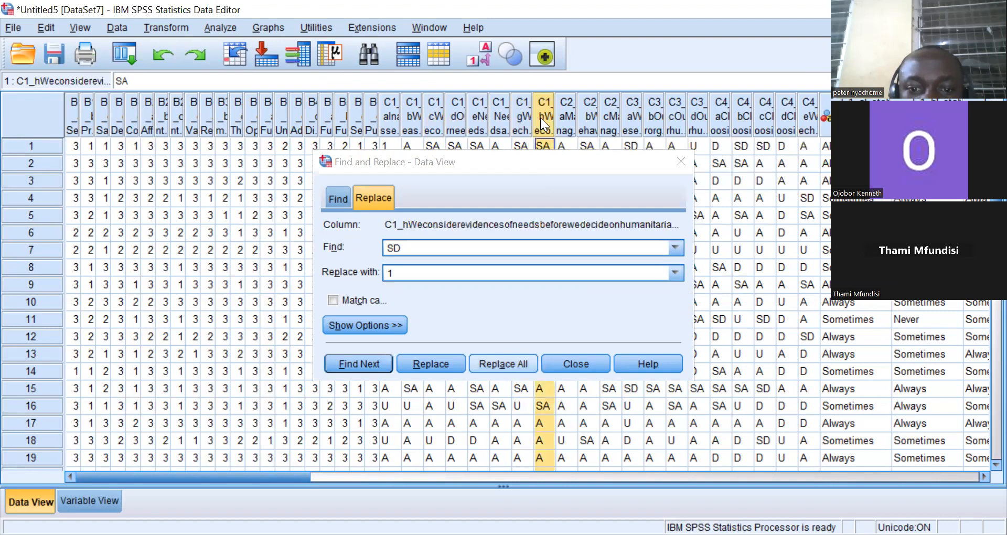
pyautogui.click(499, 361)
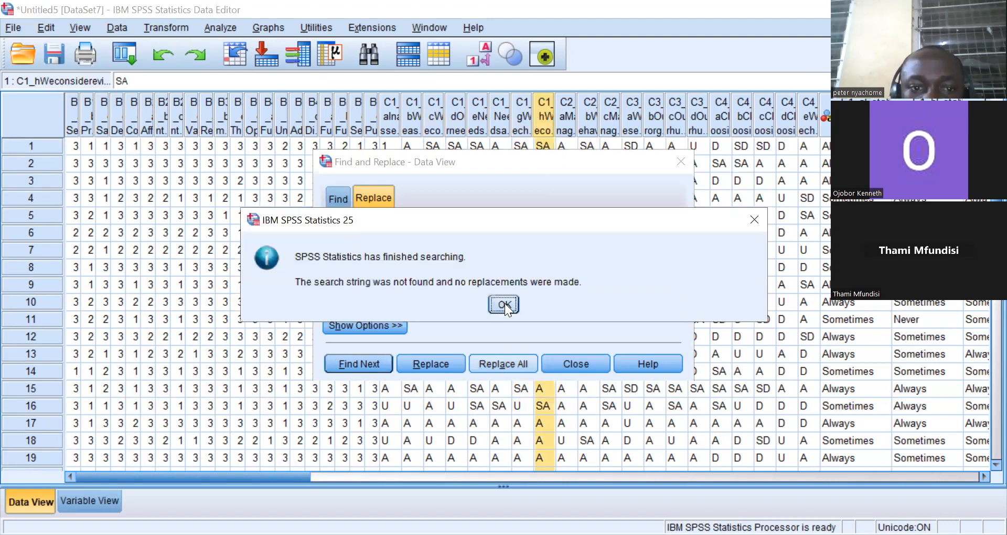
pyautogui.click(505, 303)
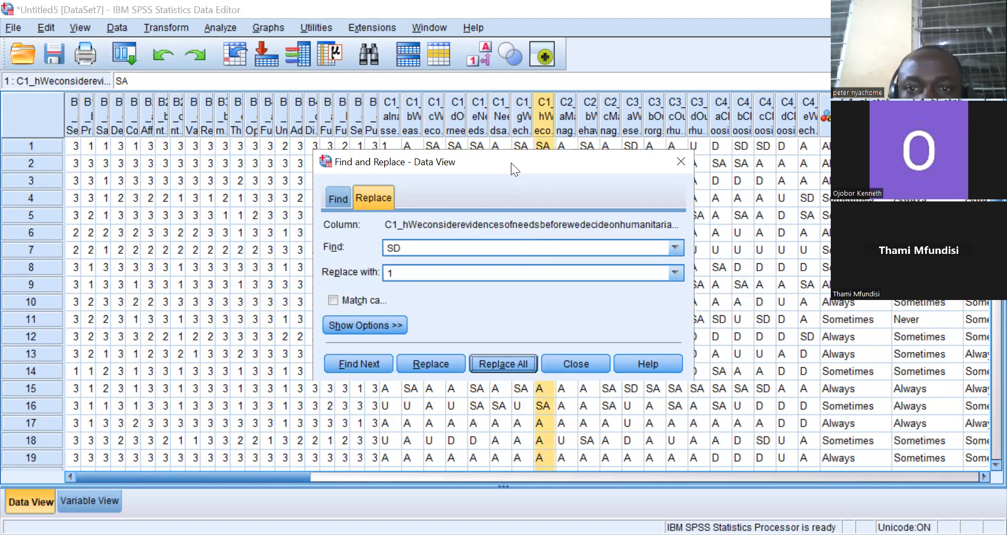
# Replace all SD responses with 1 in columns C2_a, C2_b and C2_c.
pyautogui.moveTo(511, 167); pyautogui.dragTo(556, 235)
pyautogui.click(566, 118)
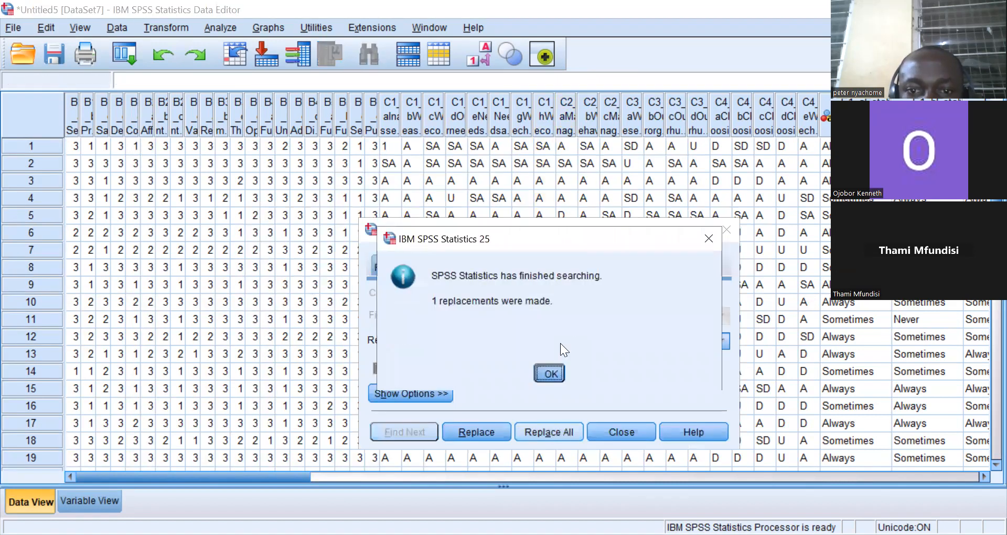
pyautogui.click(551, 373)
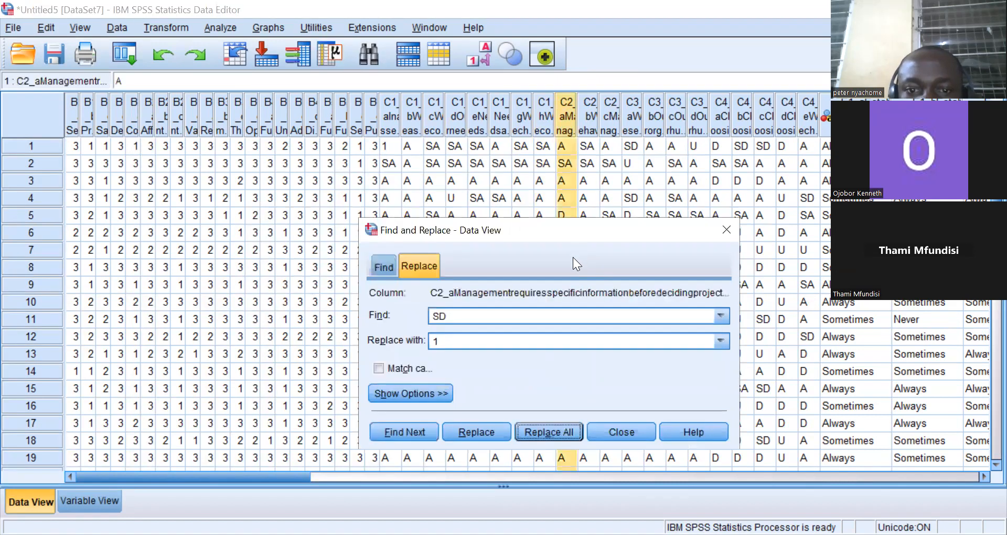
pyautogui.click(585, 115)
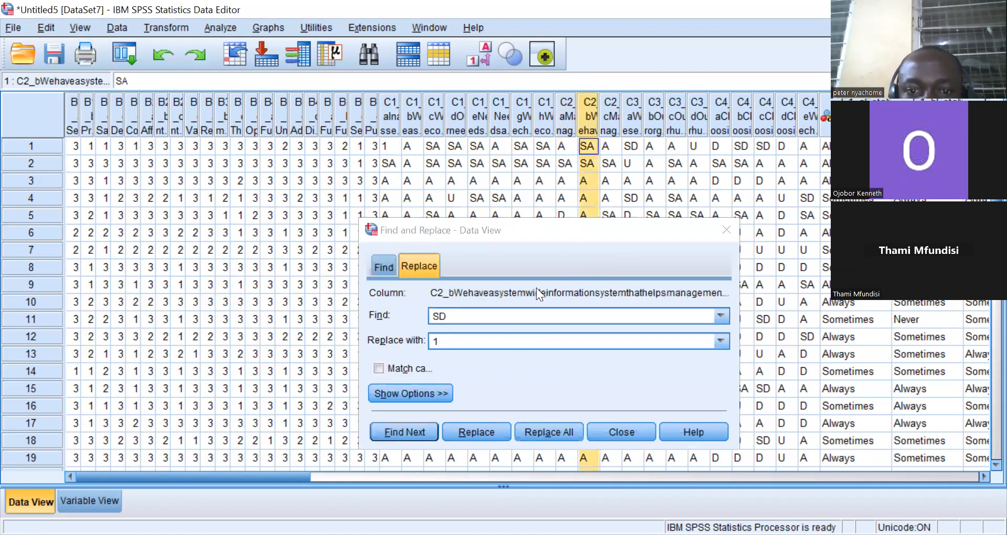
pyautogui.click(540, 250)
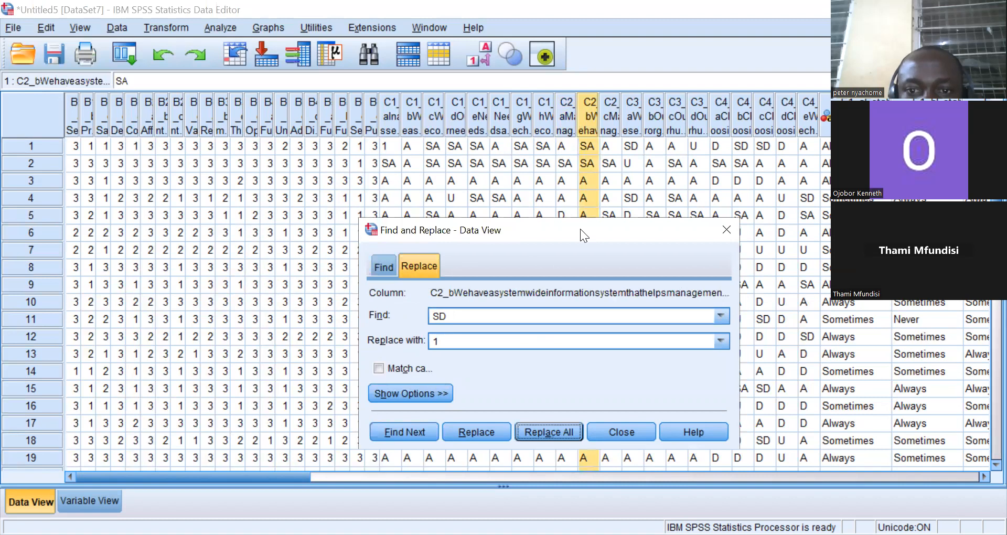
pyautogui.moveTo(580, 228); pyautogui.dragTo(582, 180)
pyautogui.click(549, 385)
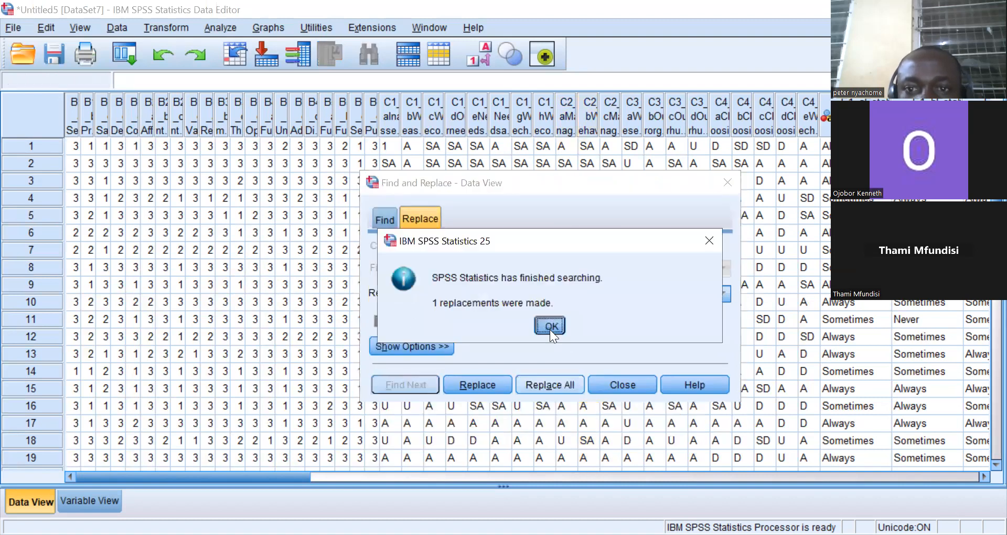
pyautogui.click(549, 330)
pyautogui.click(611, 122)
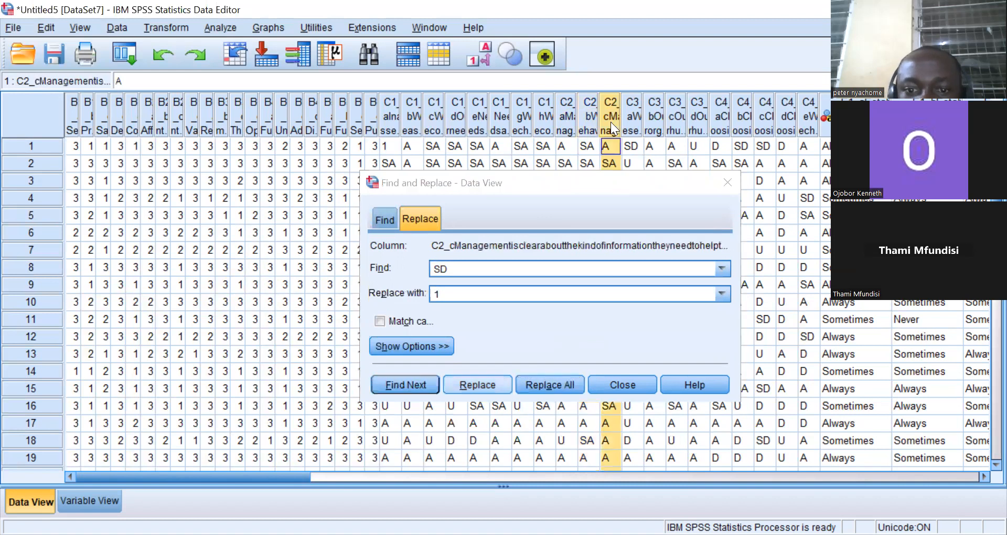
pyautogui.click(549, 385)
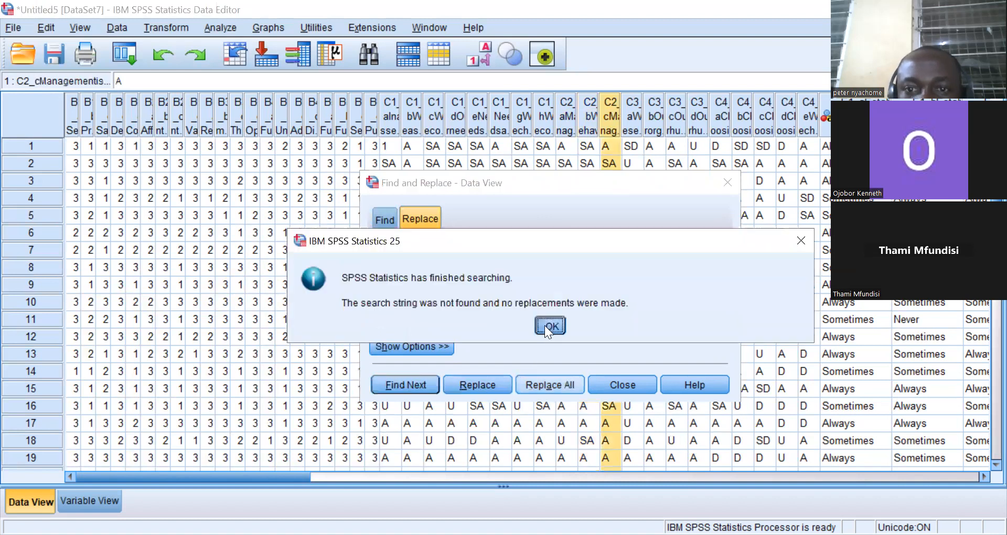
pyautogui.click(549, 326)
# Replace all SD responses with 1 in columns C3_a, C3_b and C3_c.
pyautogui.click(633, 126)
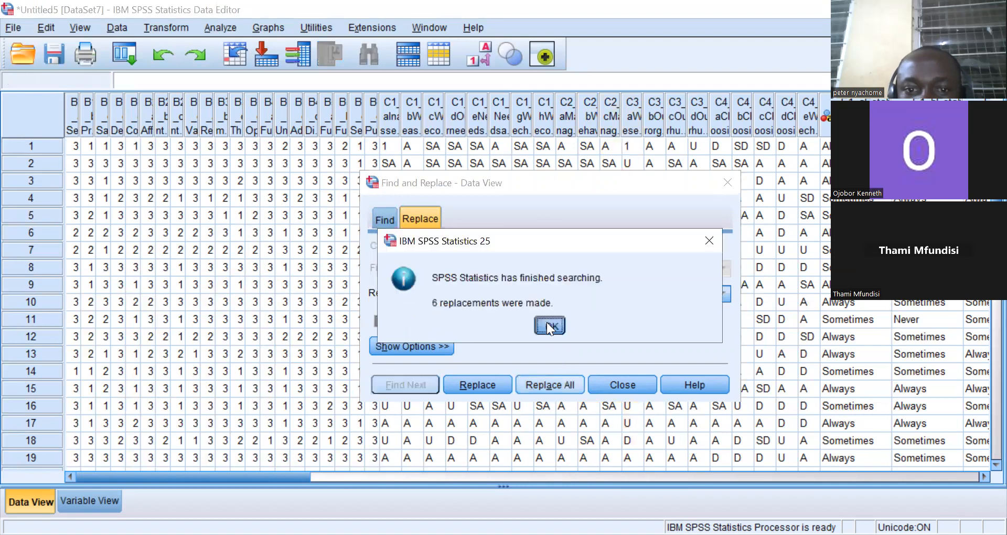
pyautogui.click(547, 322)
pyautogui.click(653, 131)
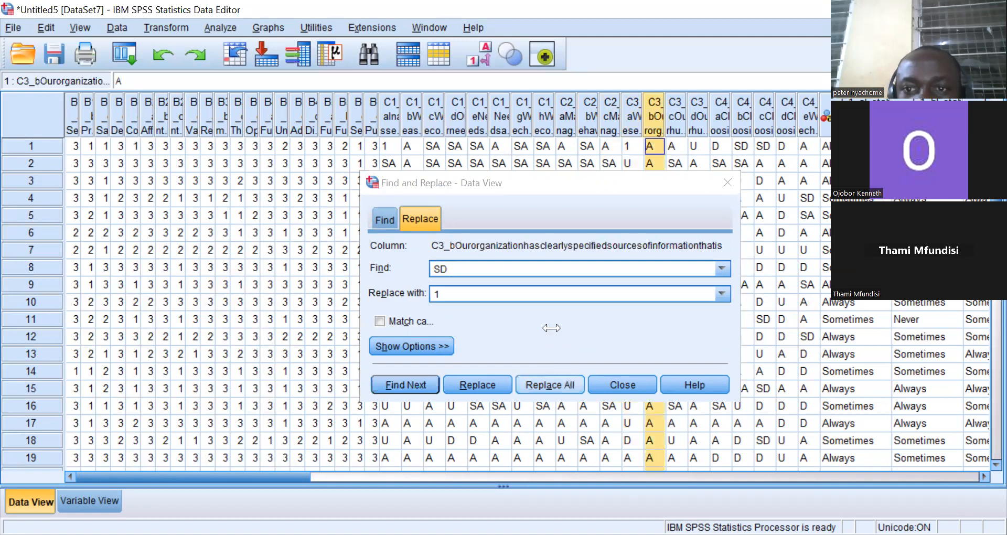
pyautogui.click(676, 120)
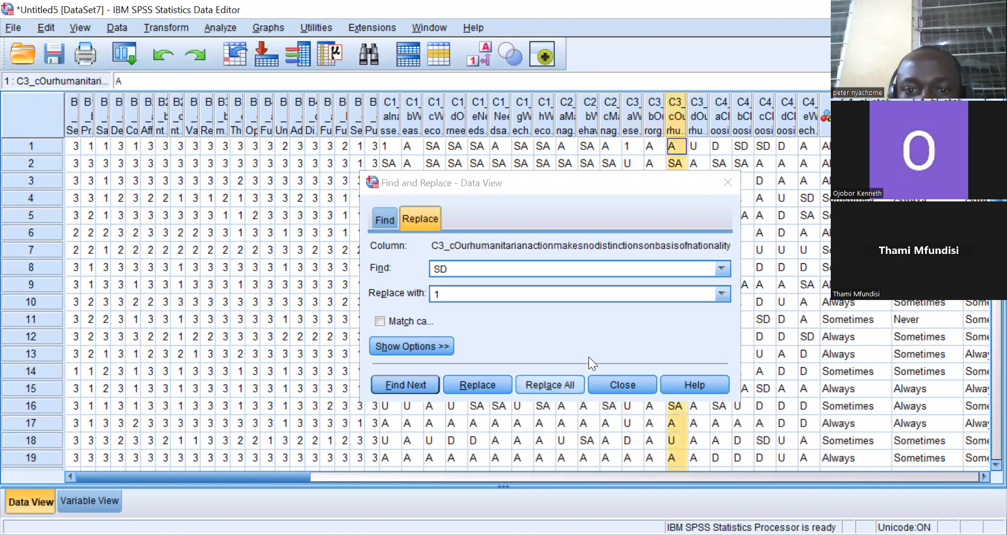
pyautogui.click(550, 384)
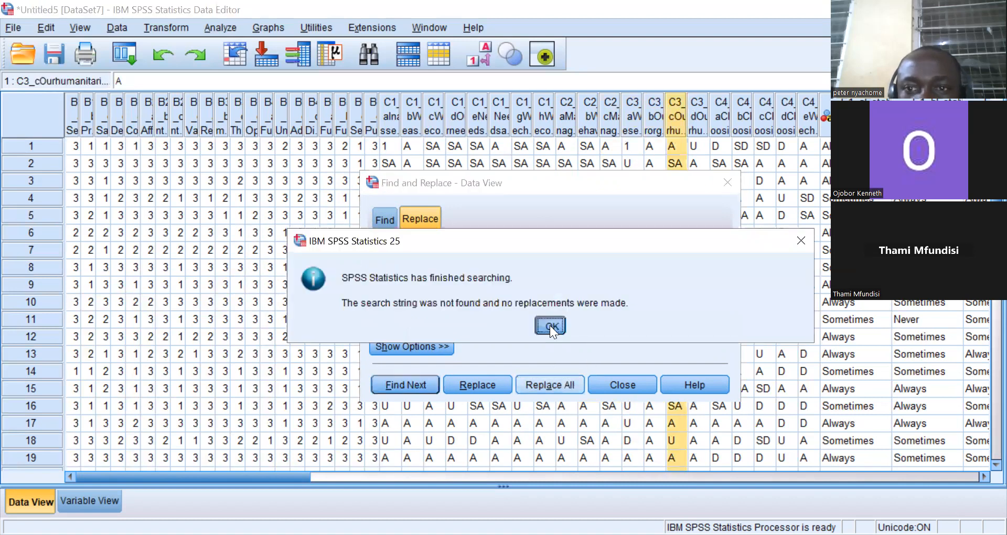
pyautogui.press('Return')
# Replace all SD responses with 1 in columns C3_d, C4_a, C4_b and C4_c.
pyautogui.click(695, 119)
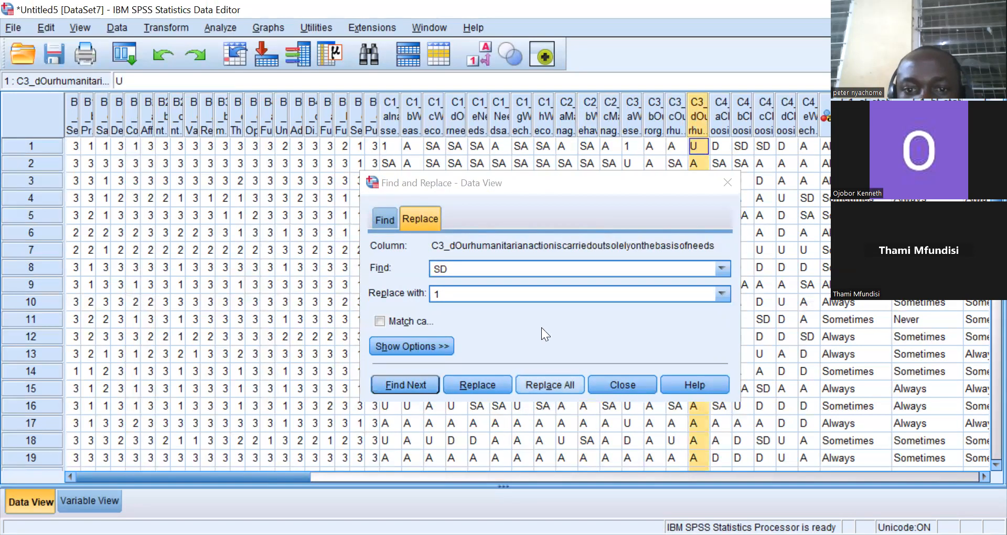
pyautogui.click(719, 115)
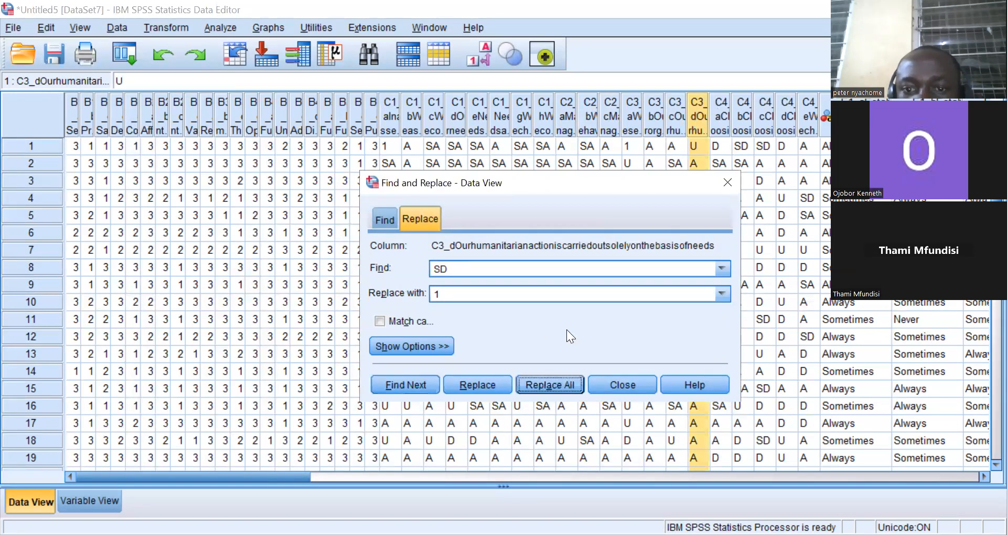
pyautogui.click(550, 384)
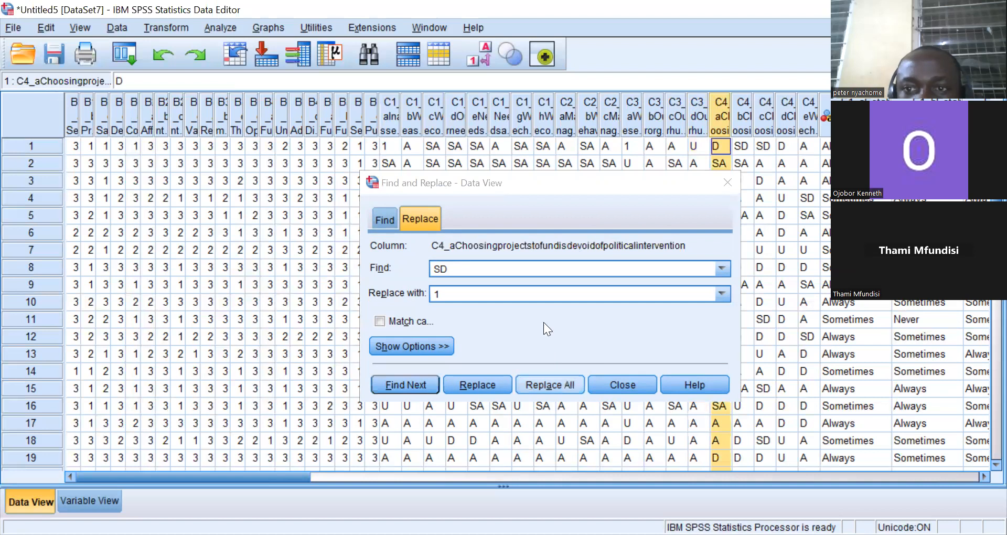
pyautogui.click(740, 129)
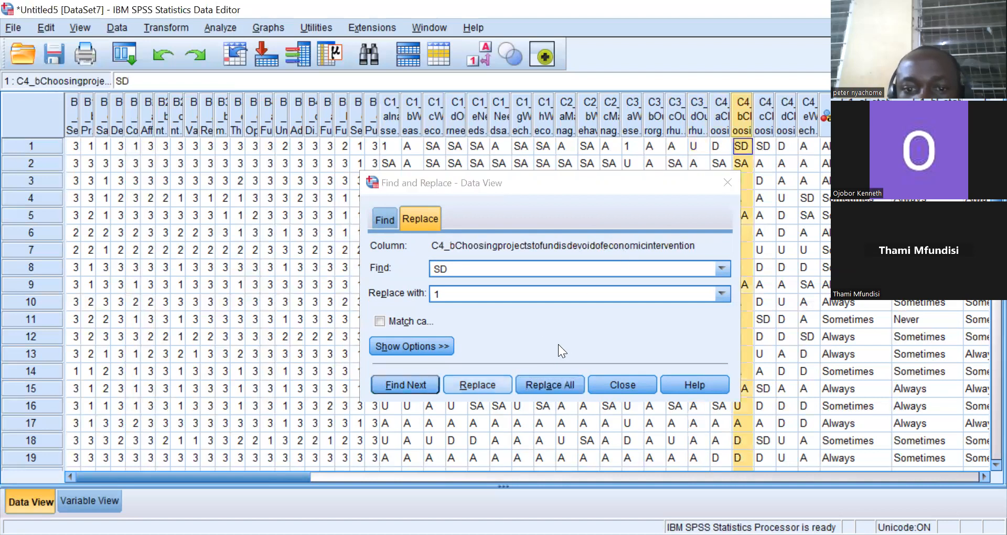
pyautogui.click(550, 385)
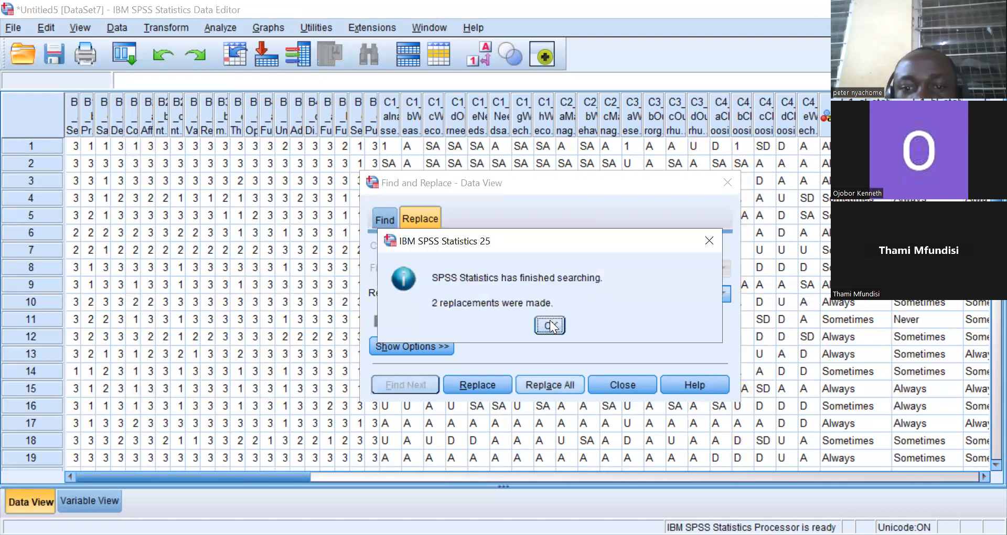
pyautogui.click(548, 322)
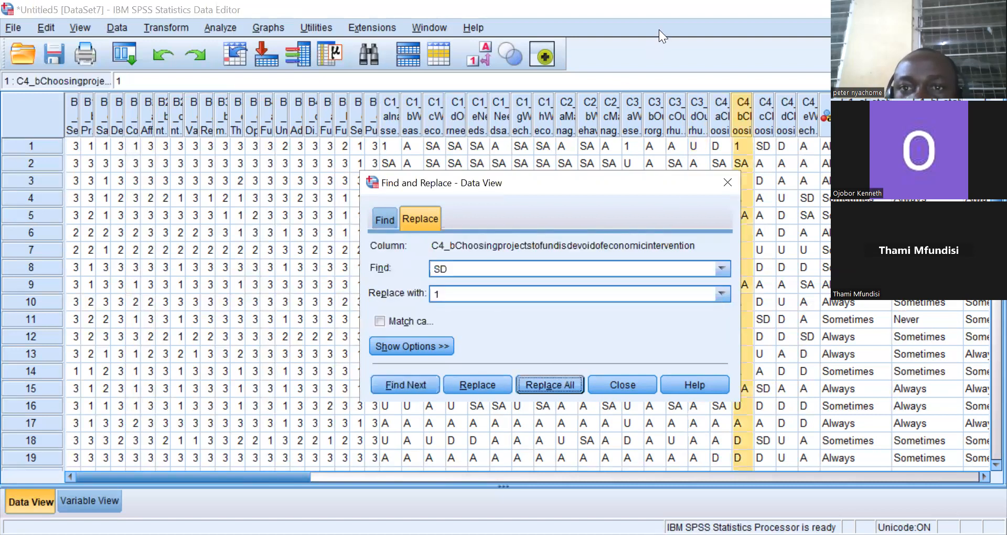
pyautogui.click(707, 85)
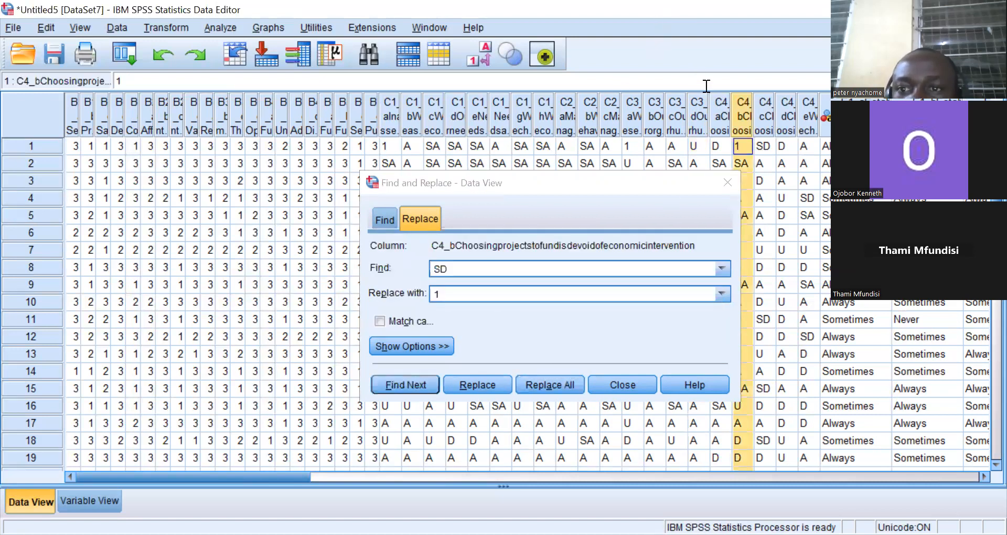
pyautogui.click(765, 120)
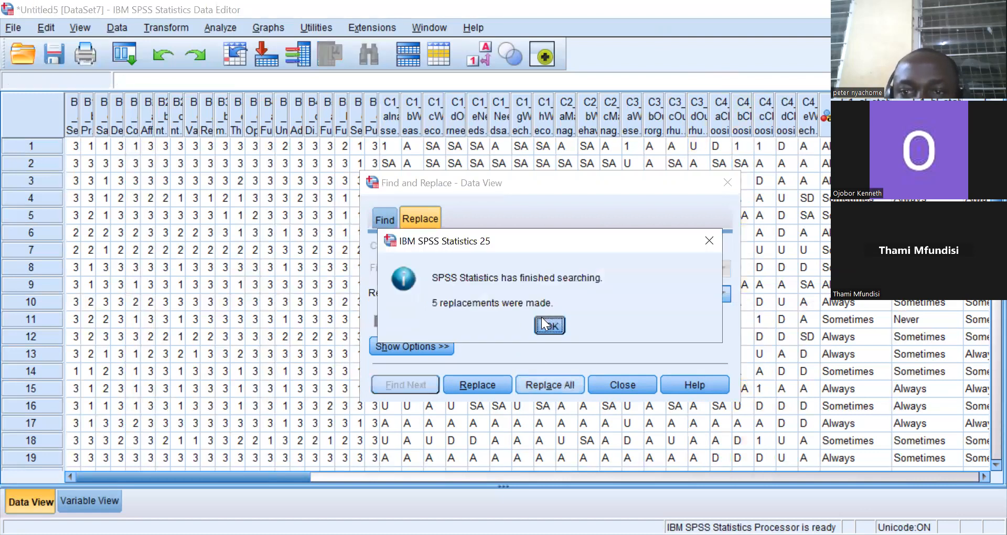
pyautogui.click(546, 325)
# Replace all SD responses with 1 in columns C4_d and C4_e.
pyautogui.click(789, 102)
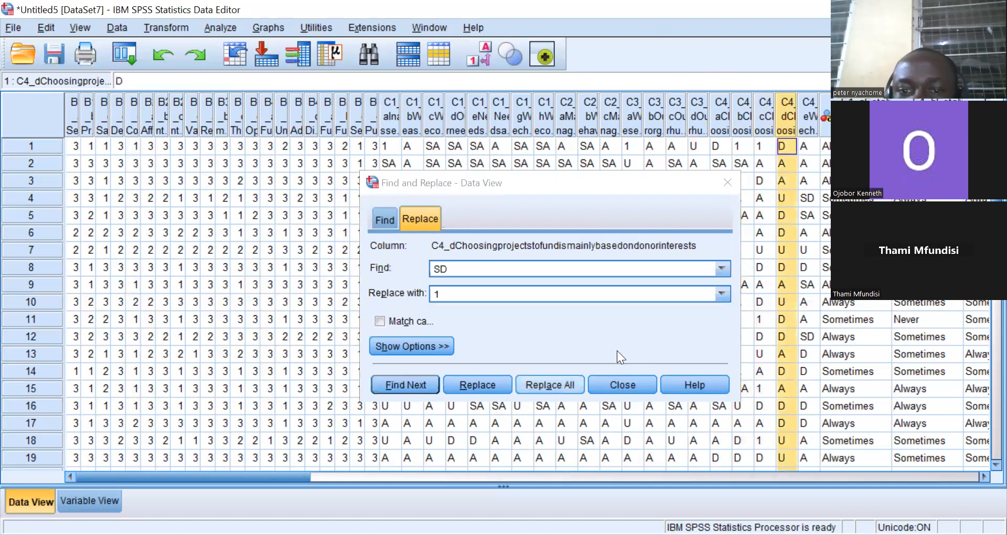
pyautogui.click(550, 385)
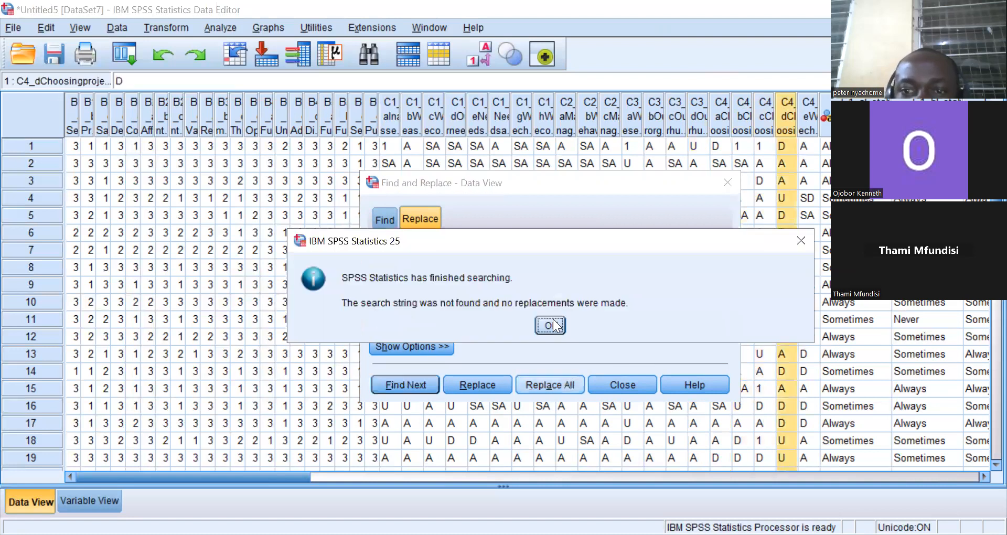
pyautogui.click(556, 325)
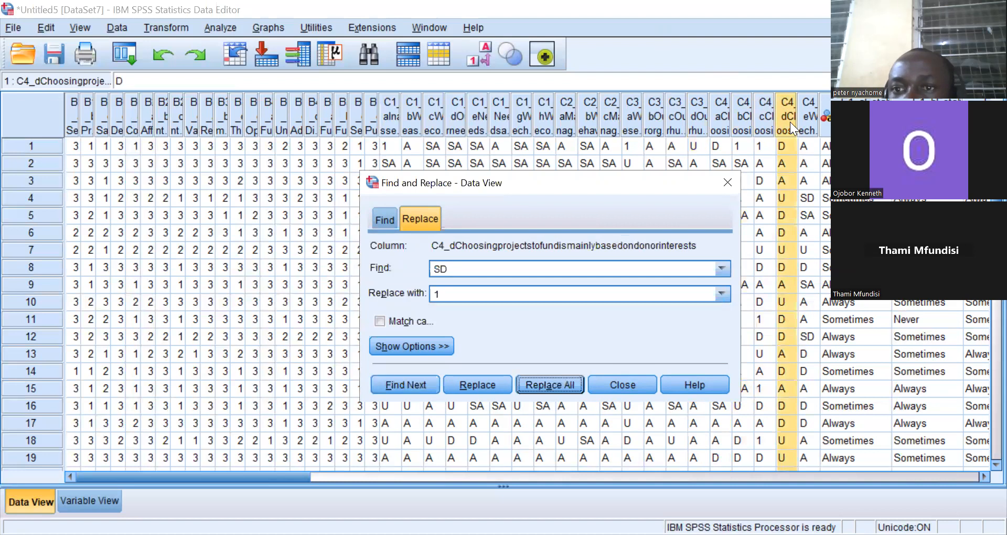
pyautogui.click(802, 112)
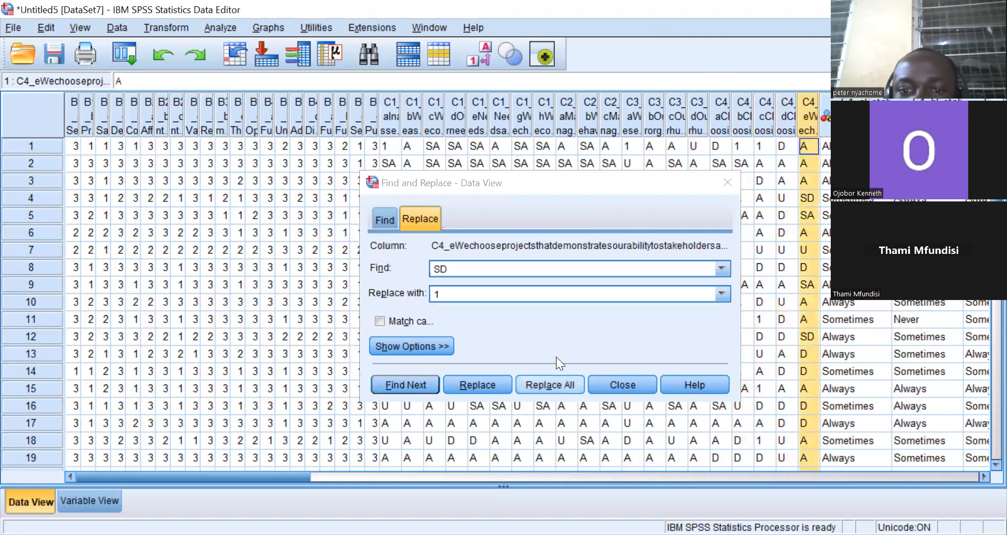
pyautogui.click(550, 385)
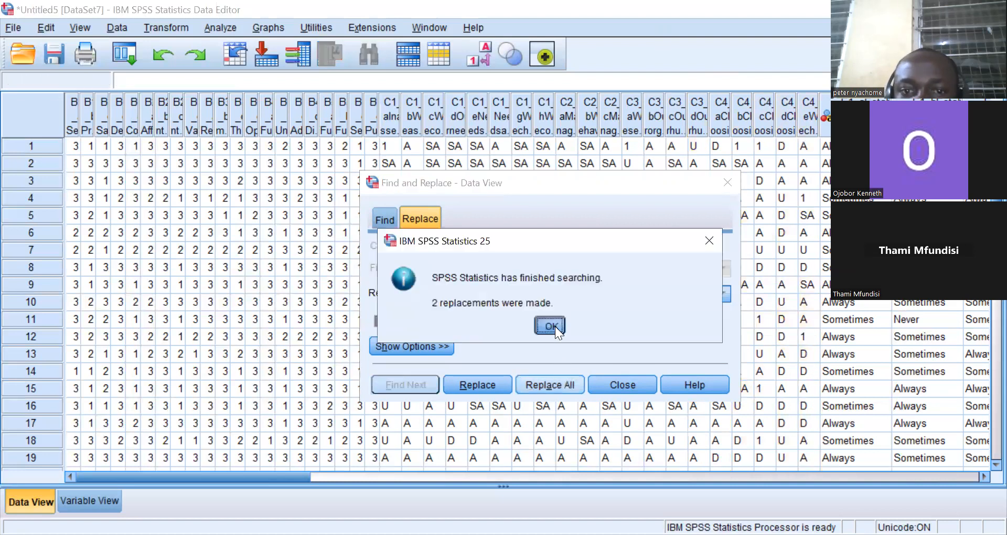
pyautogui.click(555, 326)
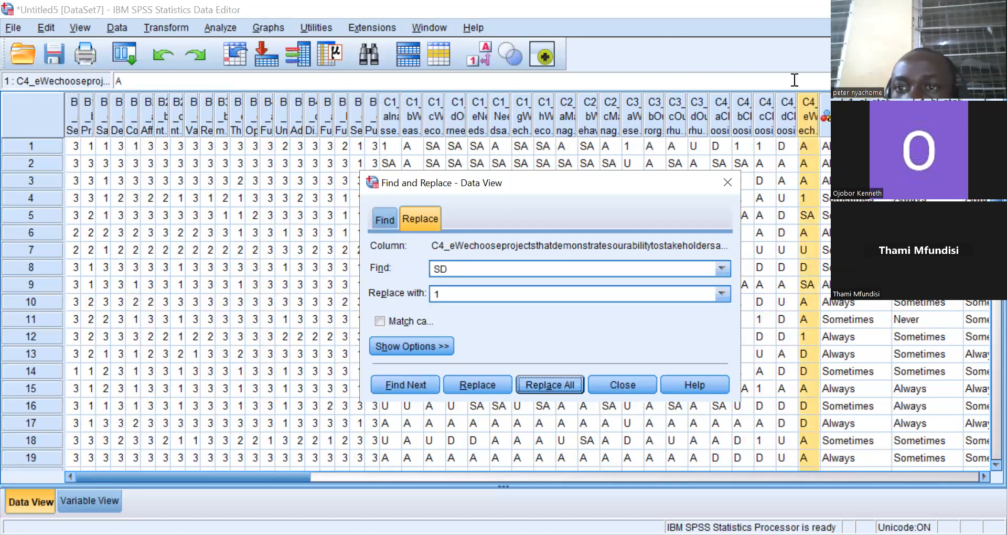
pyautogui.click(699, 27)
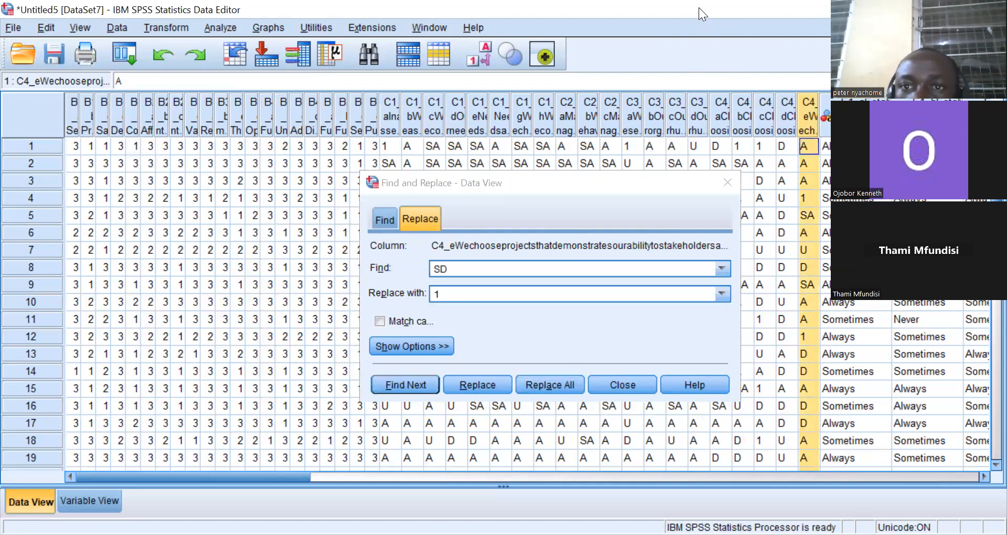
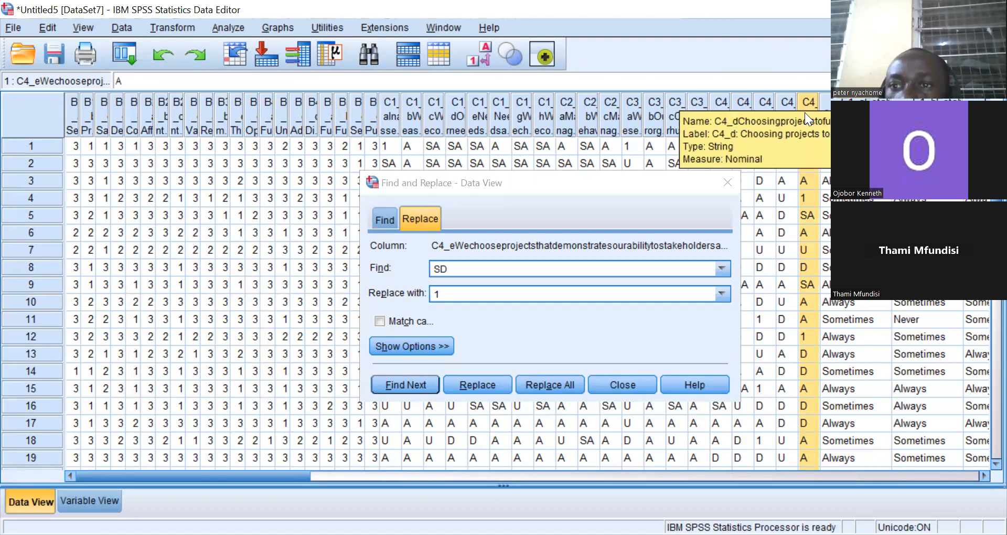
# Change the search term to D and the replacement to 2, then replace all in column C4_e.
pyautogui.click(441, 268)
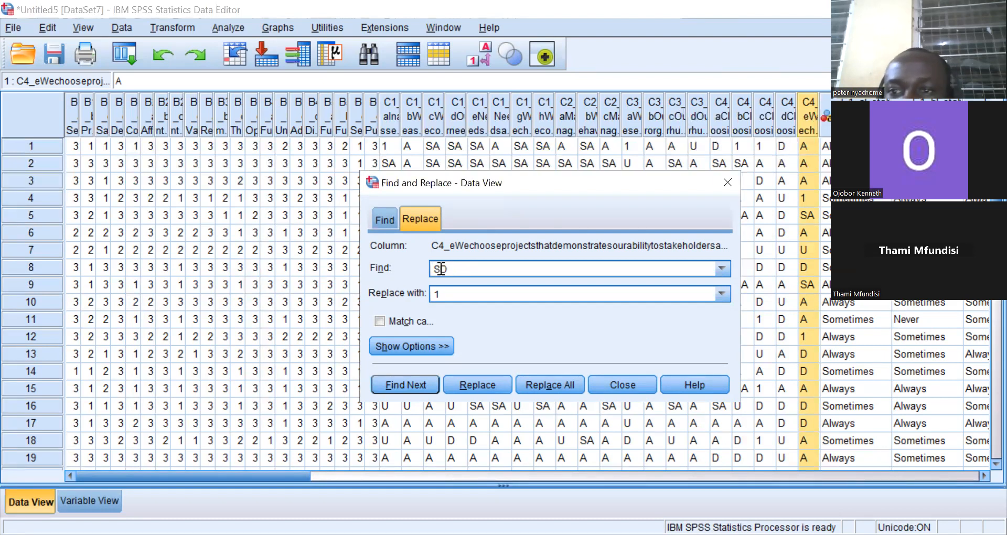
pyautogui.press('BackSpace')
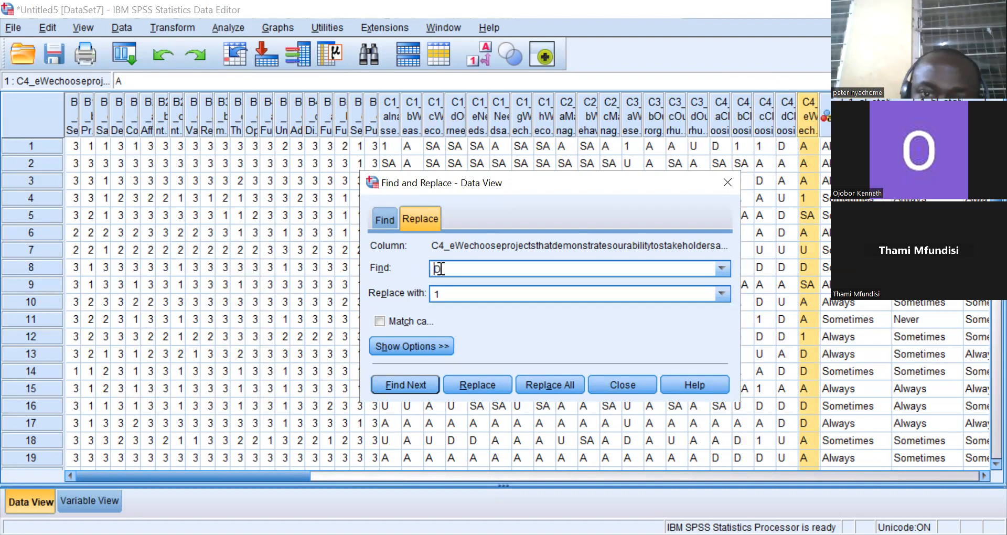
pyautogui.click(448, 290)
pyautogui.press('BackSpace')
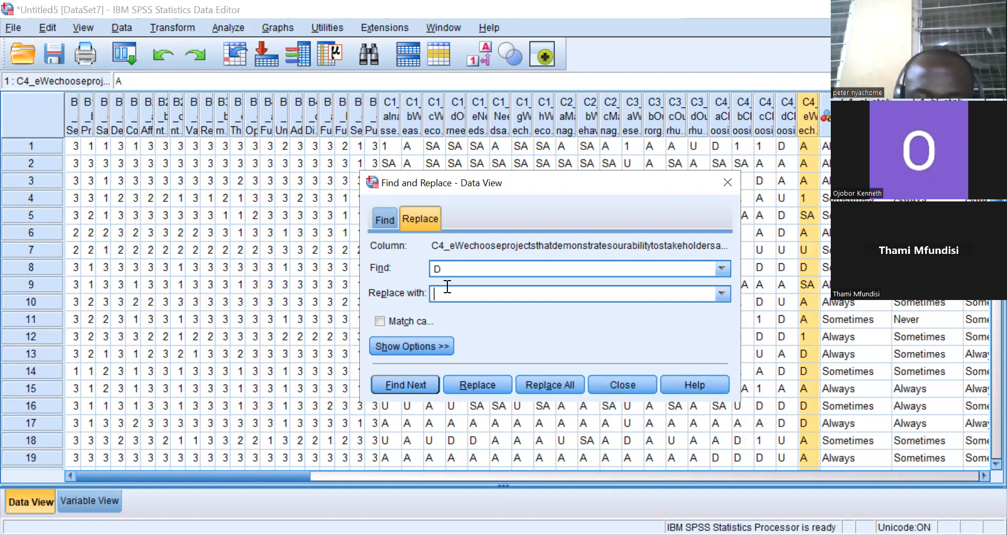
pyautogui.write('2')
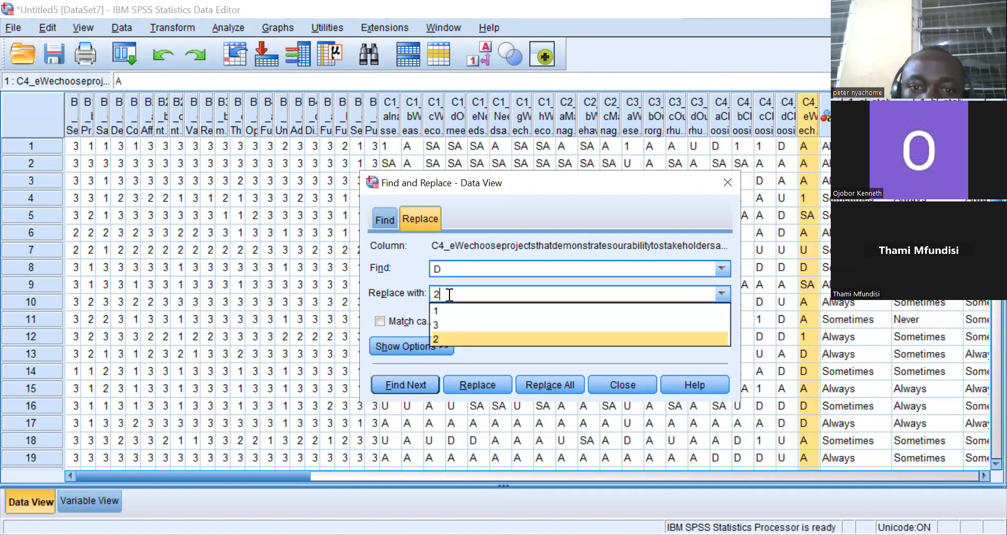
pyautogui.click(448, 339)
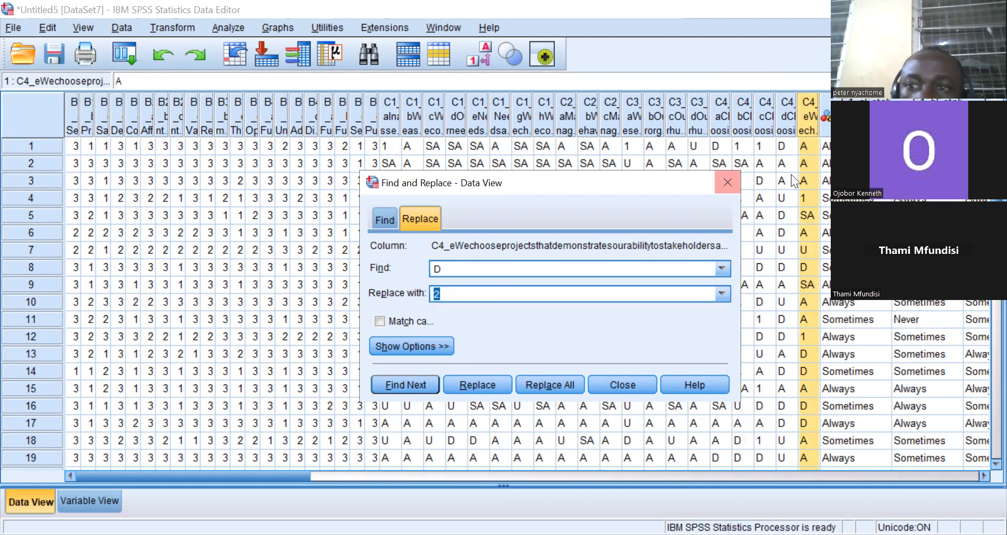
pyautogui.hotkey('alt', 'l')
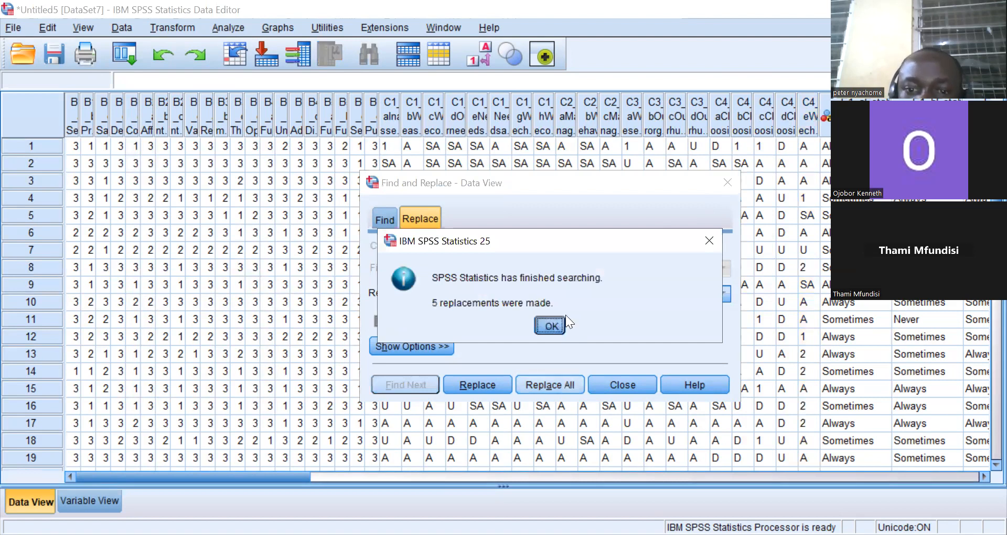
pyautogui.press('Return')
# Replace all D responses with 2 in columns C4_d and C4_c.
pyautogui.hotkey('alt', 'l')
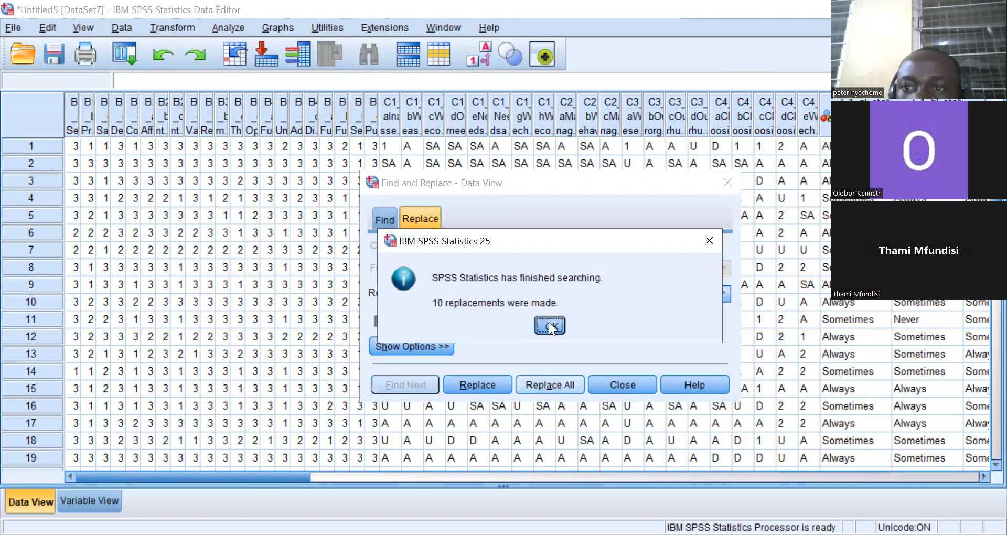
pyautogui.click(549, 325)
pyautogui.click(759, 111)
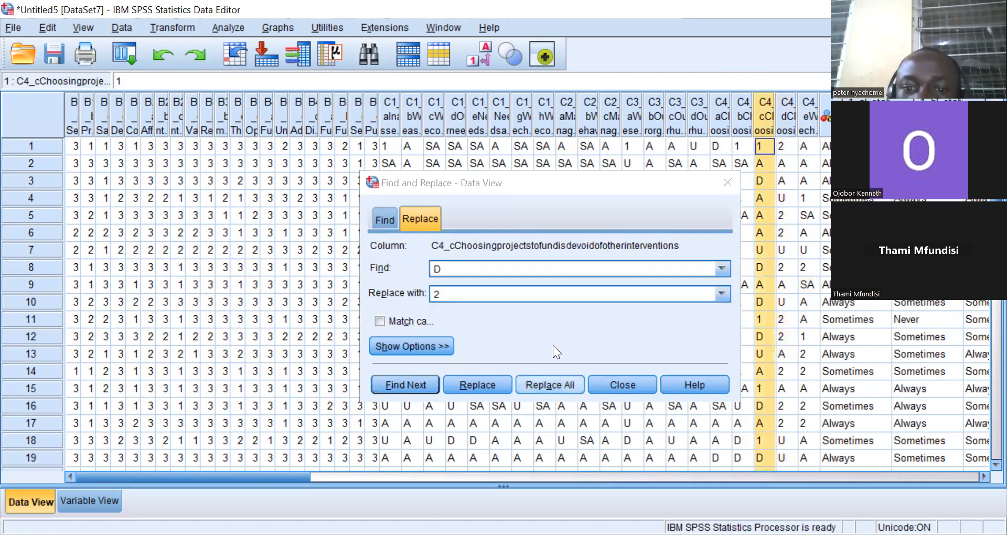
pyautogui.hotkey('alt', 'l')
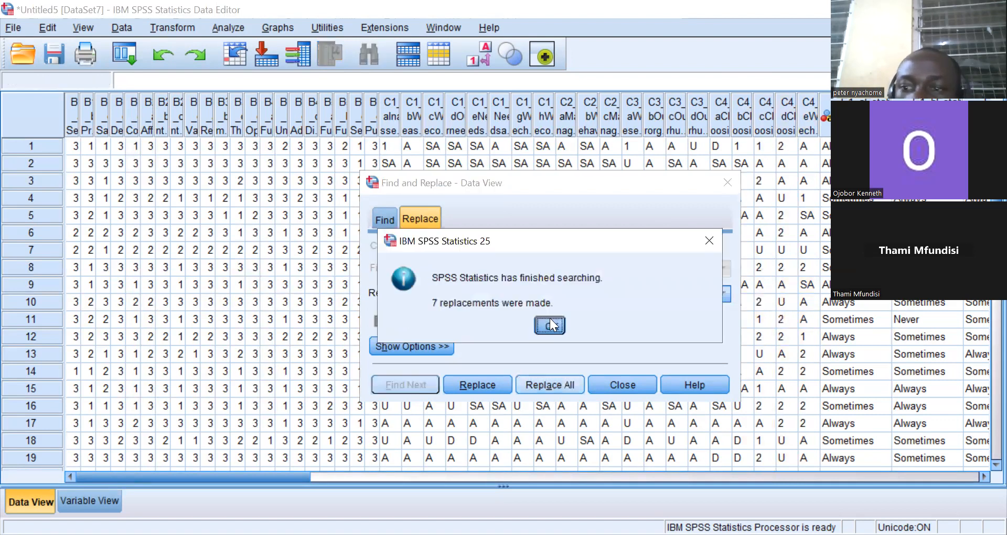
pyautogui.click(549, 318)
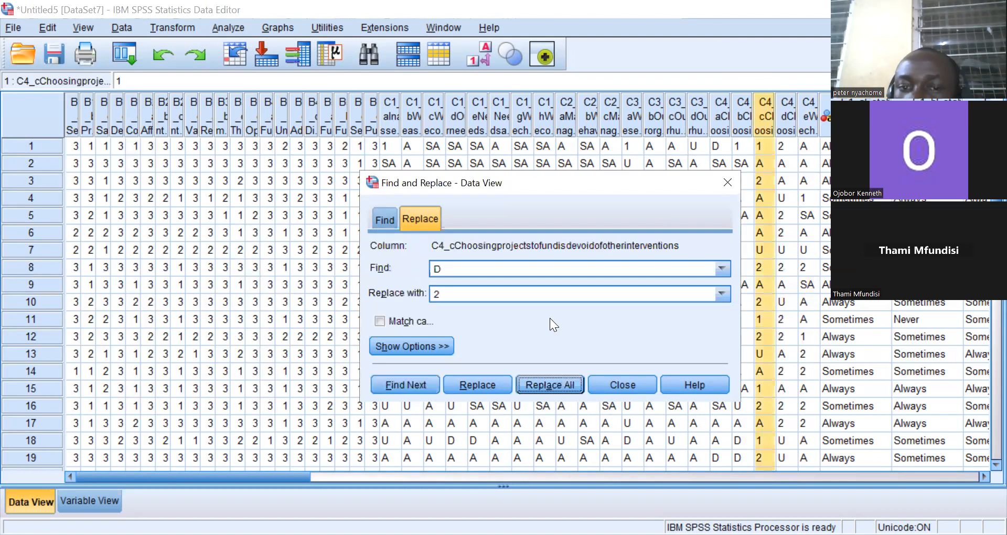
# Replace all D responses with 2 in columns C4_b and C4_a.
pyautogui.click(740, 116)
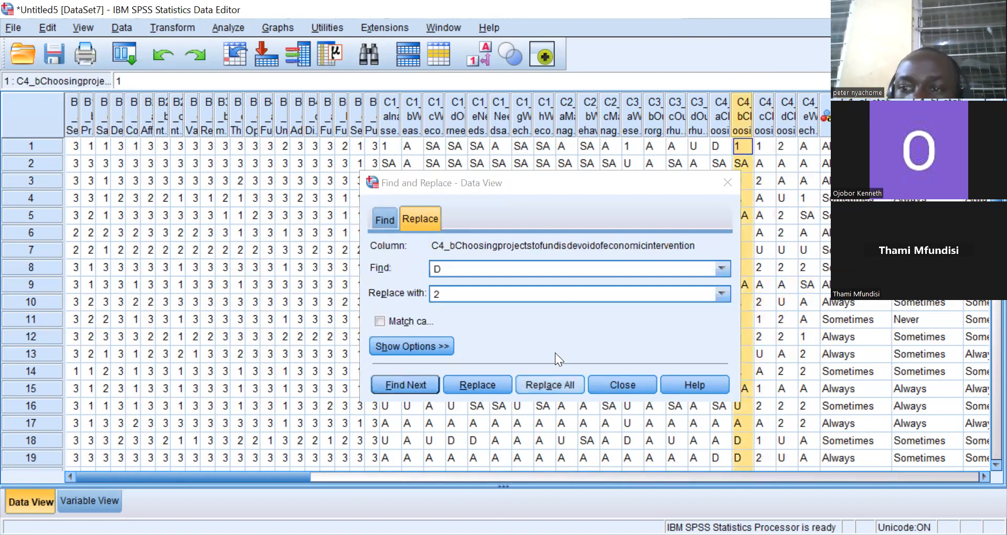
pyautogui.hotkey('alt', 'l')
pyautogui.click(541, 324)
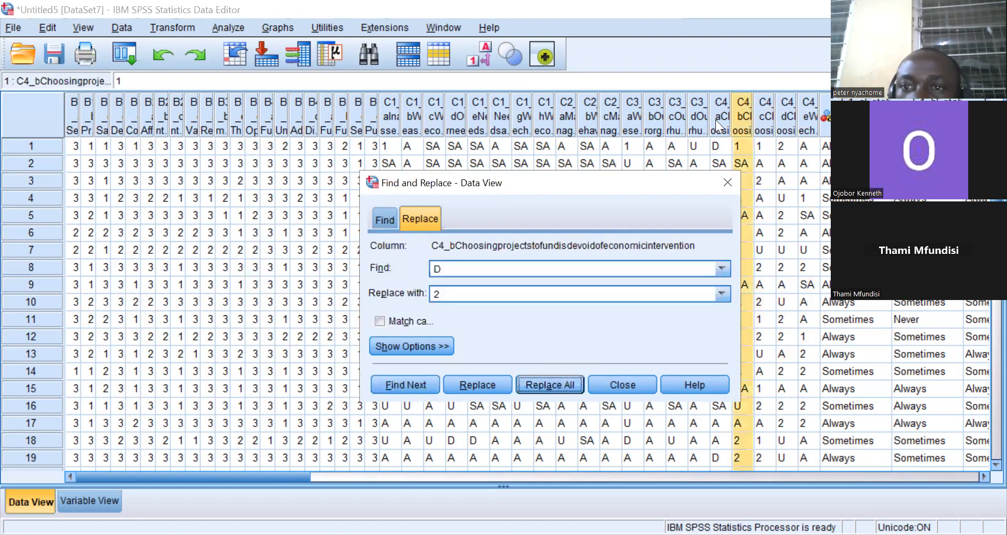
pyautogui.click(720, 115)
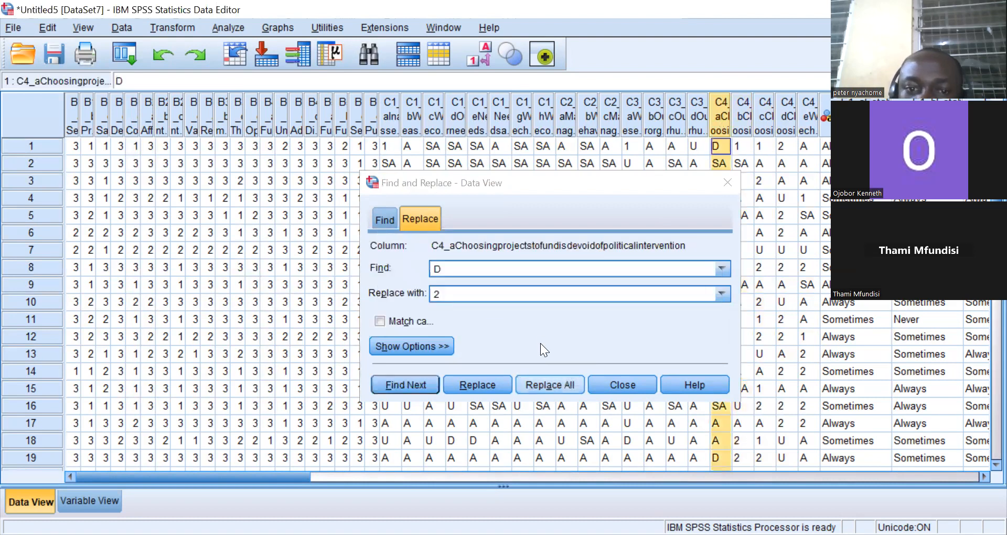
pyautogui.click(549, 325)
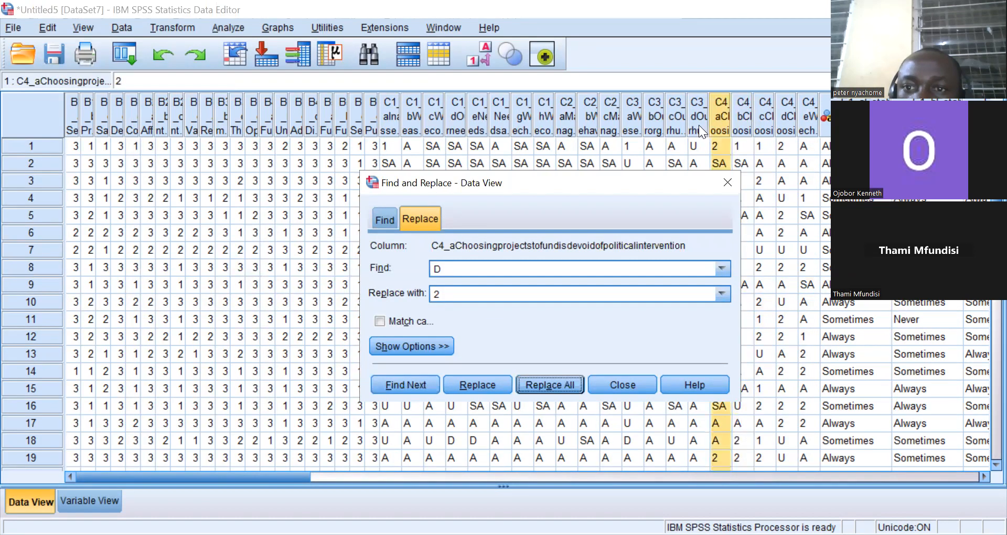
# Replace all D responses with 2 in column C3_d.
pyautogui.click(698, 124)
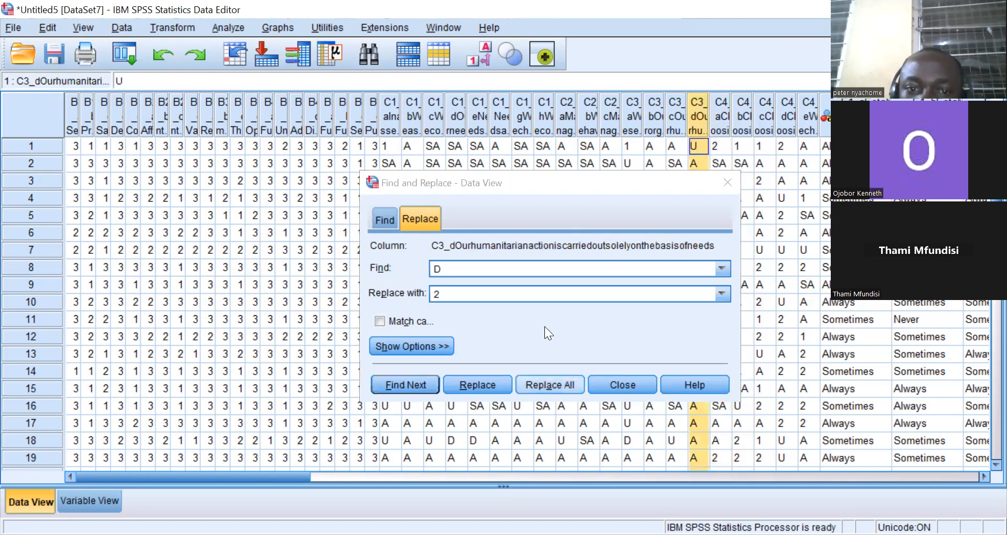
pyautogui.click(544, 326)
pyautogui.hotkey('alt', 'l')
pyautogui.press('Return')
pyautogui.press('Return')
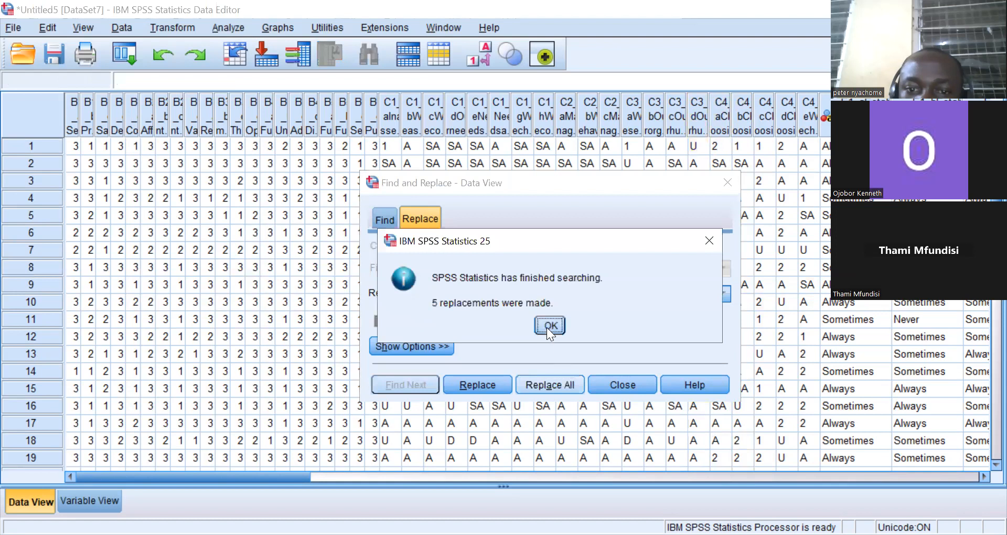
pyautogui.click(549, 325)
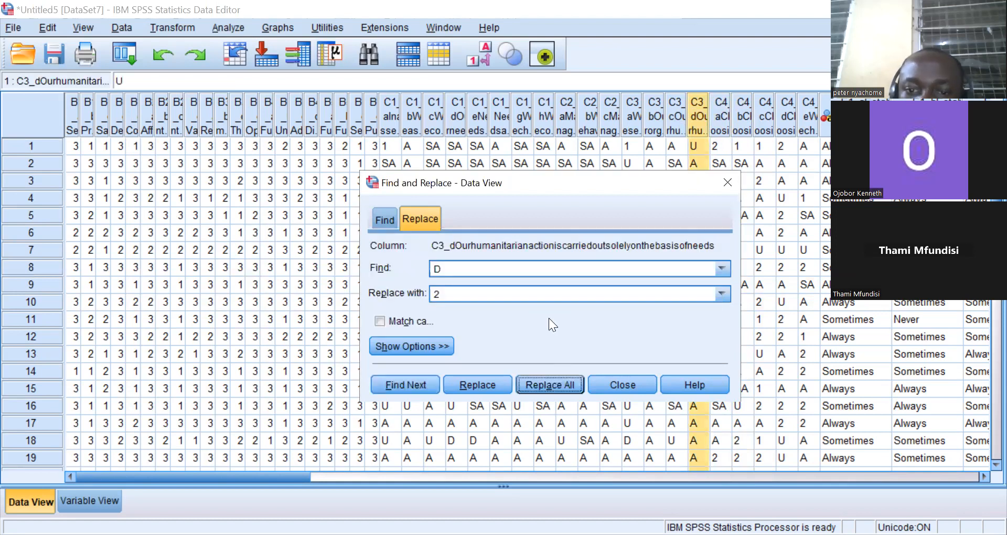
pyautogui.press('Return')
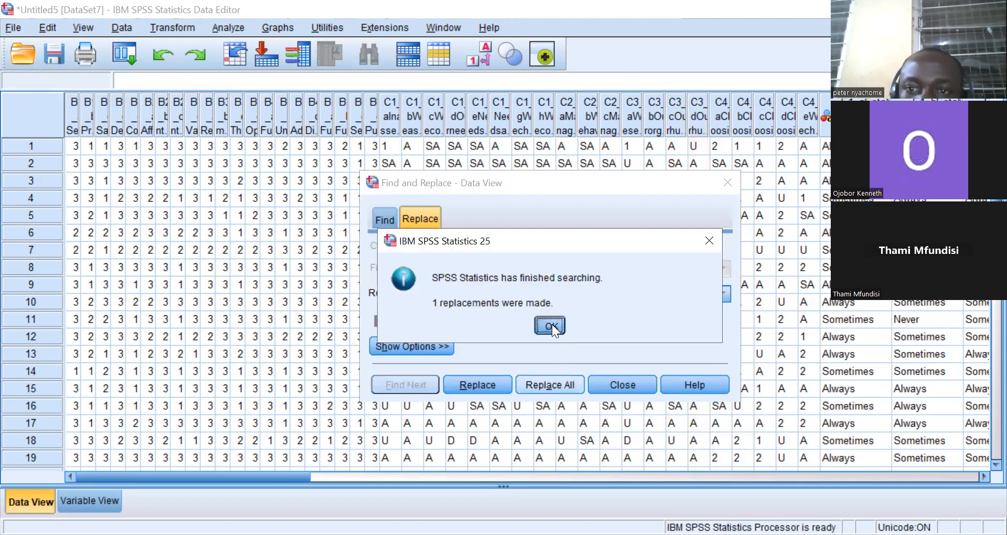
pyautogui.click(550, 325)
# Replace all D responses with 2 in columns C3_b, C3_a and C2_c.
pyautogui.click(656, 128)
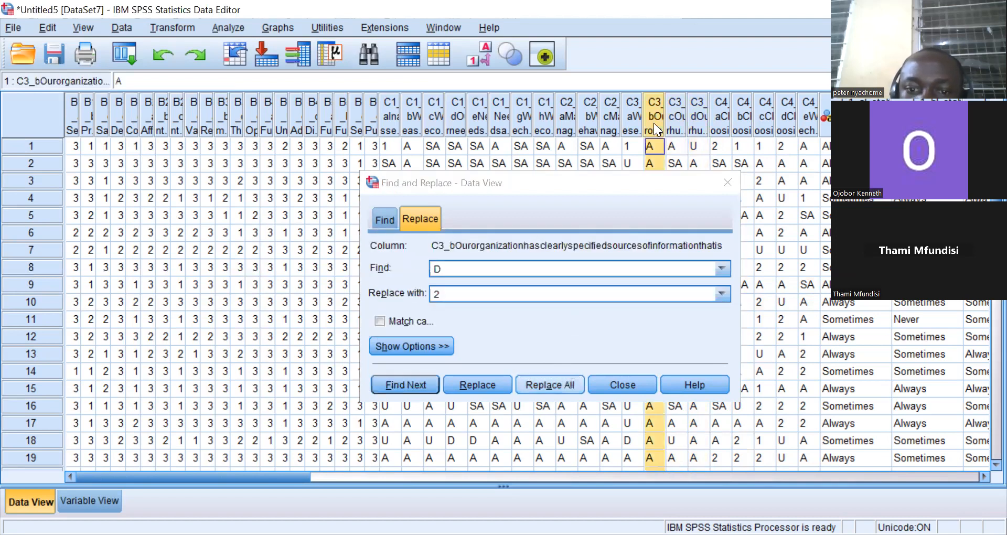
pyautogui.click(549, 384)
pyautogui.click(546, 327)
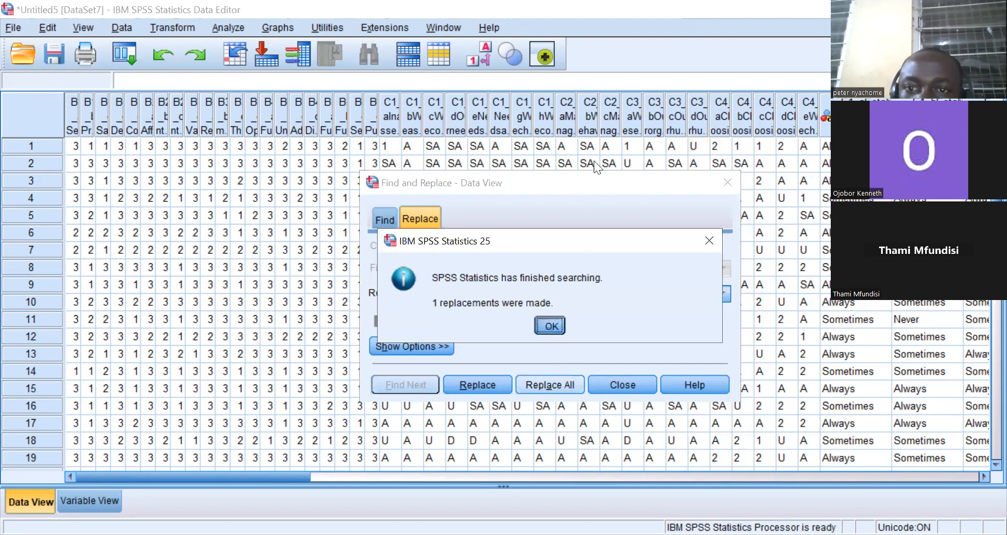
pyautogui.click(629, 119)
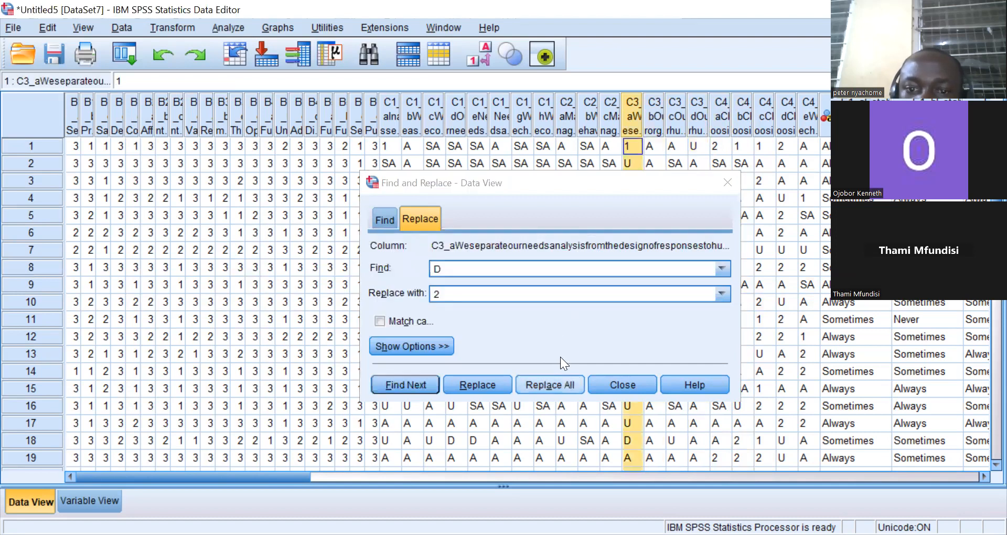
pyautogui.click(542, 321)
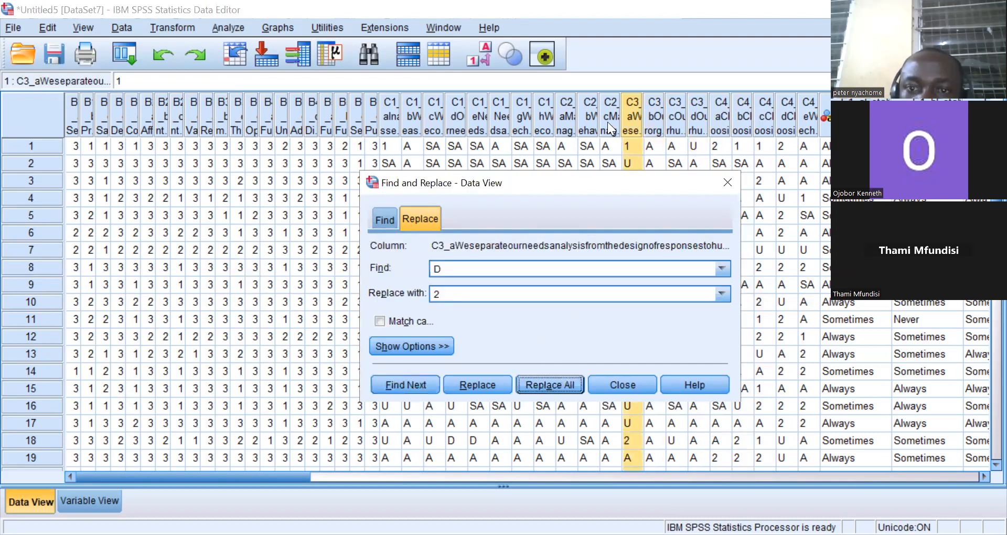
pyautogui.click(608, 122)
pyautogui.click(548, 385)
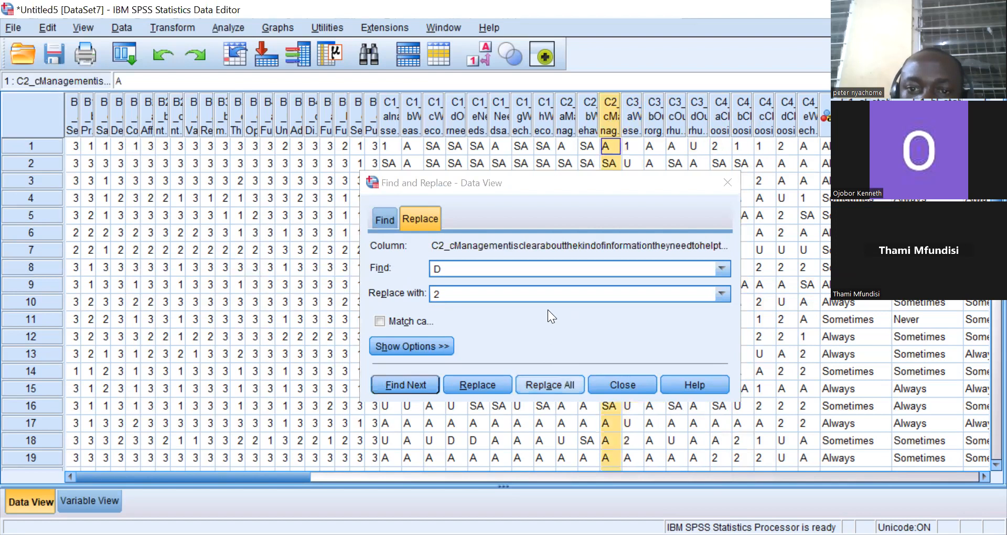
pyautogui.click(549, 322)
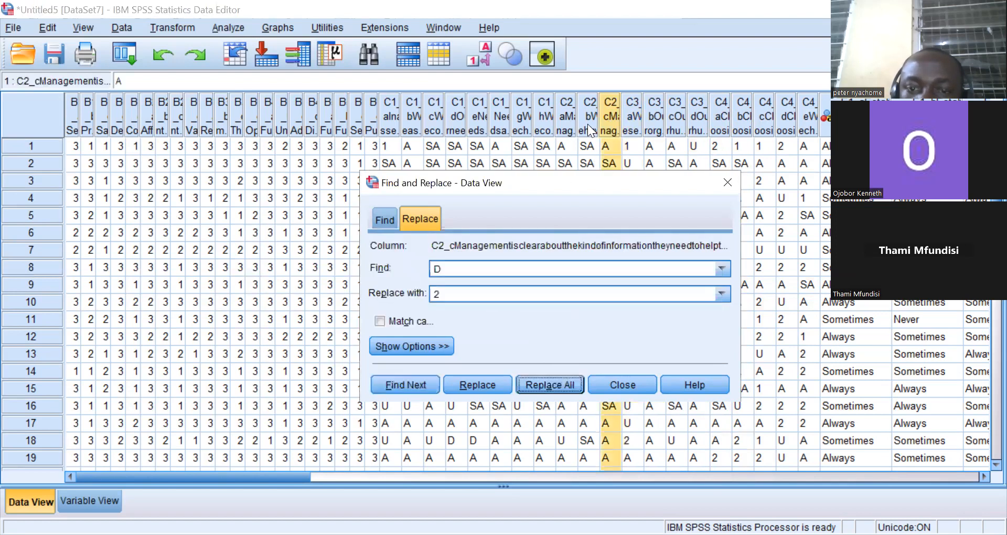
# Replace all D responses with 2 in columns C2_b and C2_a.
pyautogui.click(588, 124)
pyautogui.press('Return')
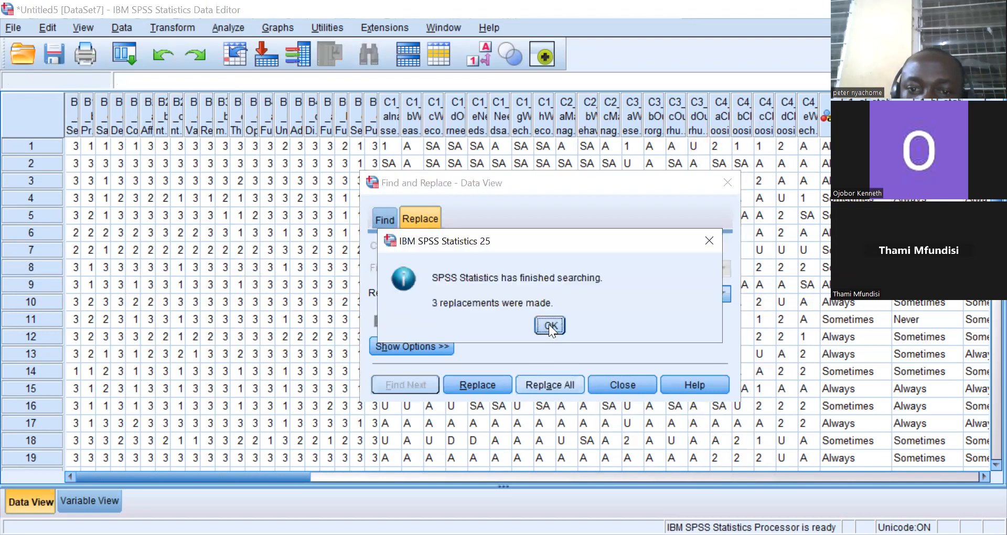
pyautogui.click(549, 325)
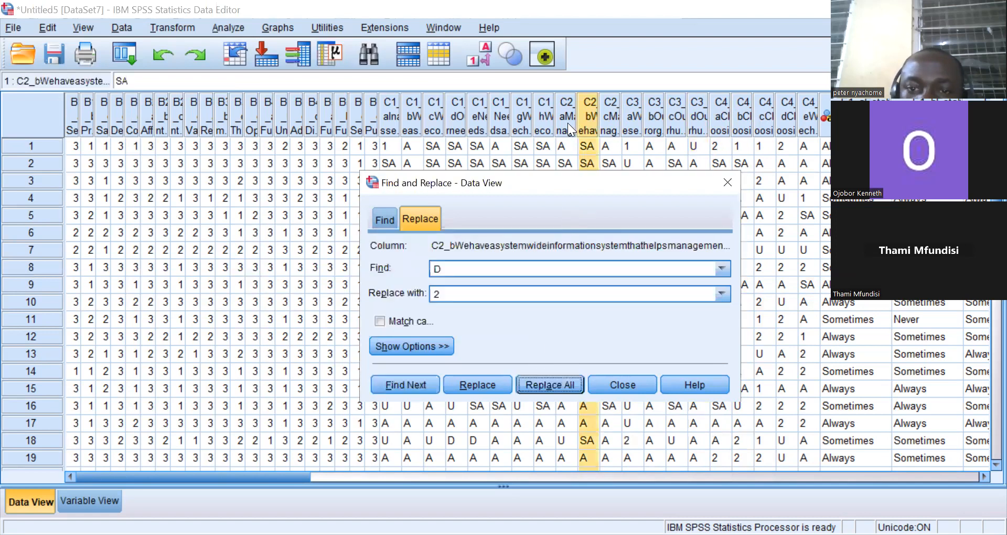
pyautogui.click(568, 123)
pyautogui.click(551, 384)
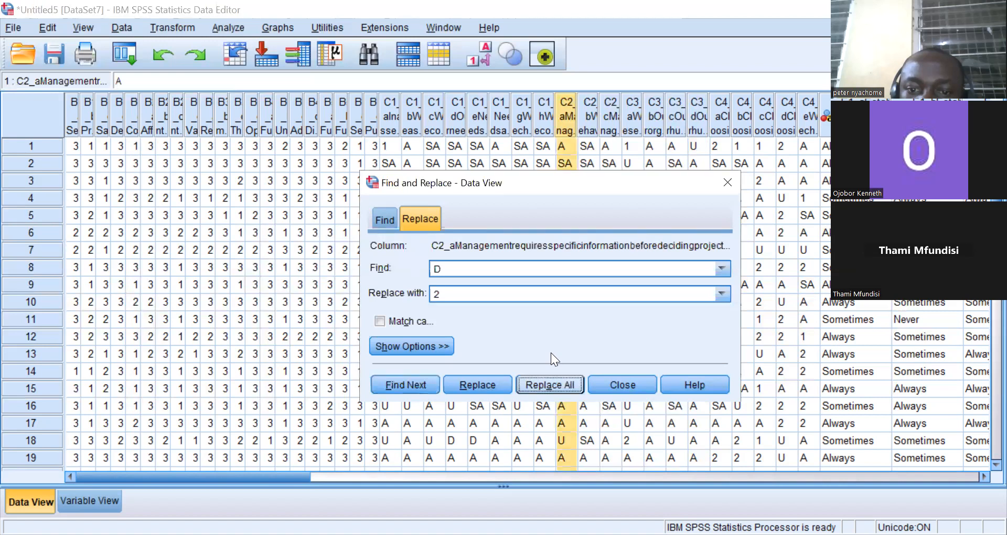
pyautogui.click(551, 384)
pyautogui.click(549, 328)
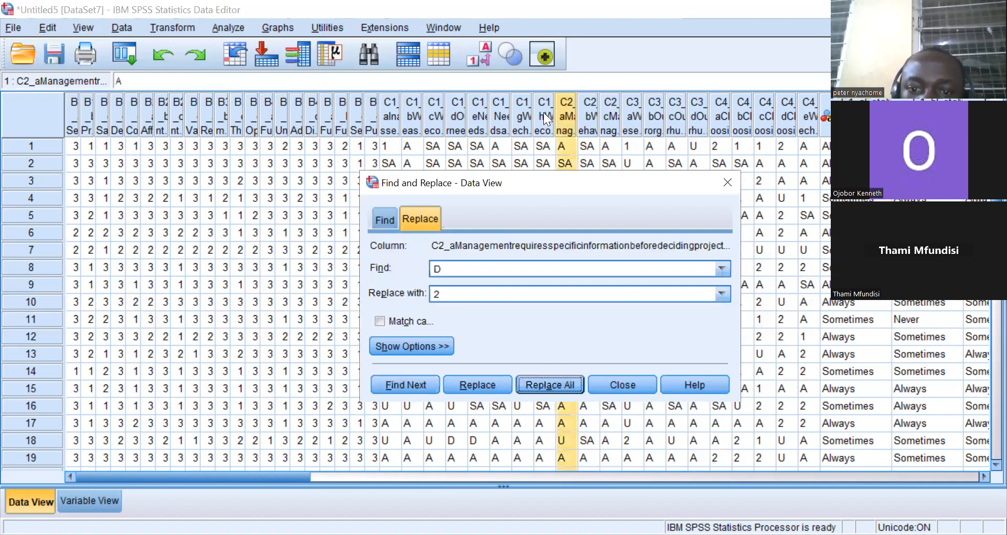
pyautogui.press('Return')
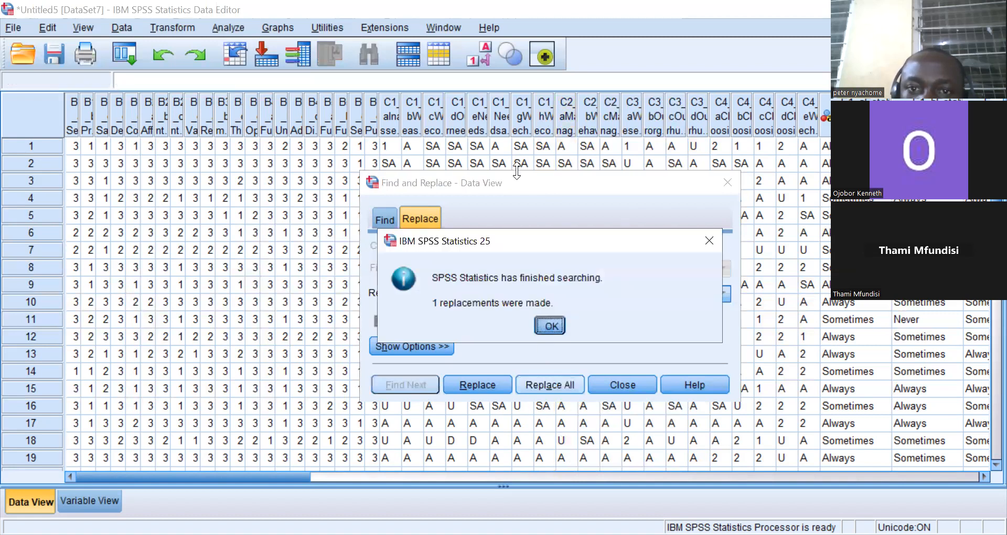
pyautogui.click(549, 326)
# Replace all D responses with 2 in columns C1_g, C1_f and C1_e.
pyautogui.click(523, 117)
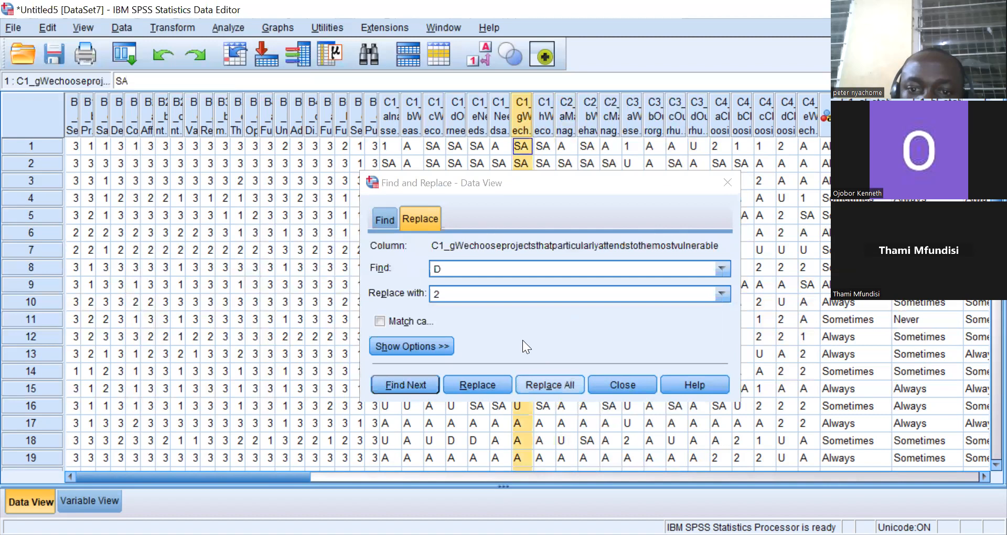
pyautogui.click(550, 384)
pyautogui.click(546, 328)
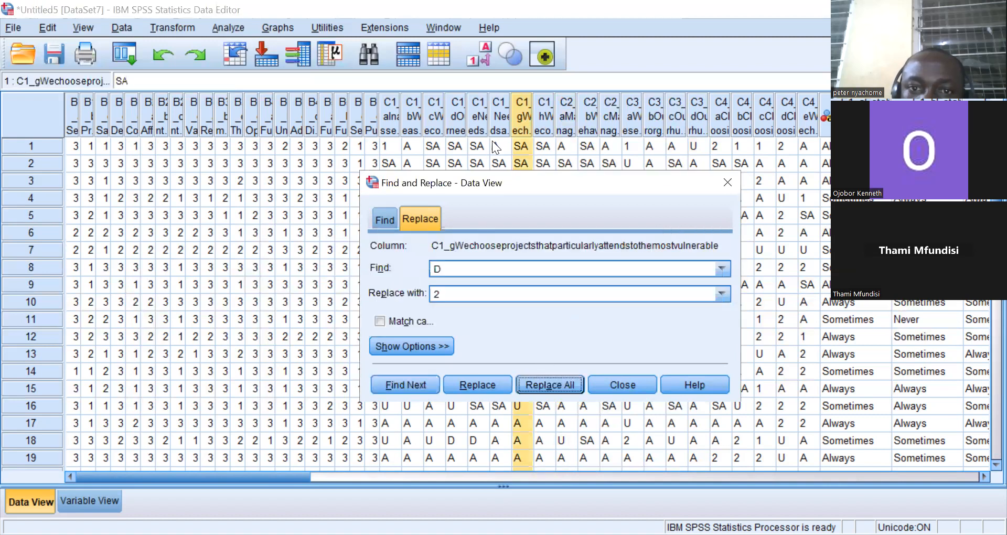
pyautogui.click(498, 130)
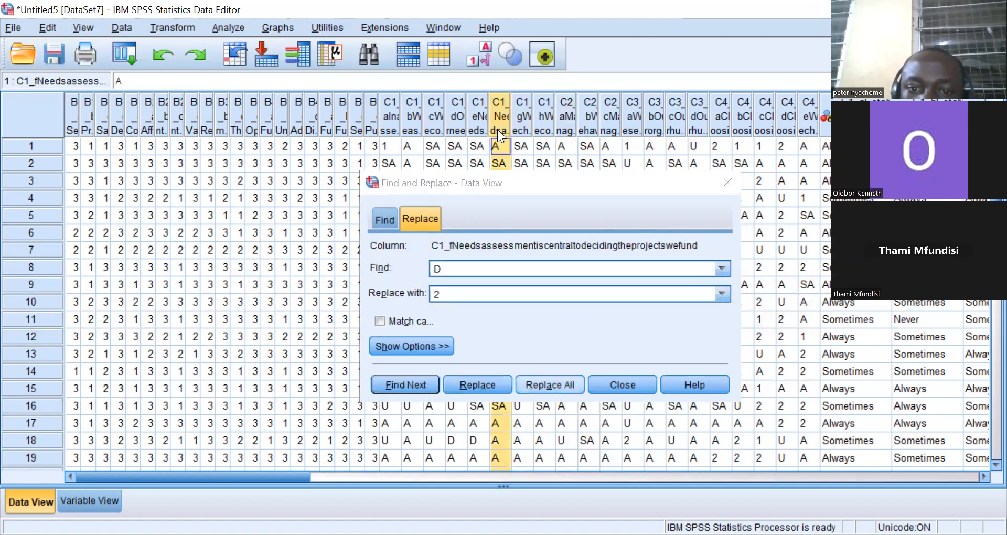
pyautogui.click(552, 323)
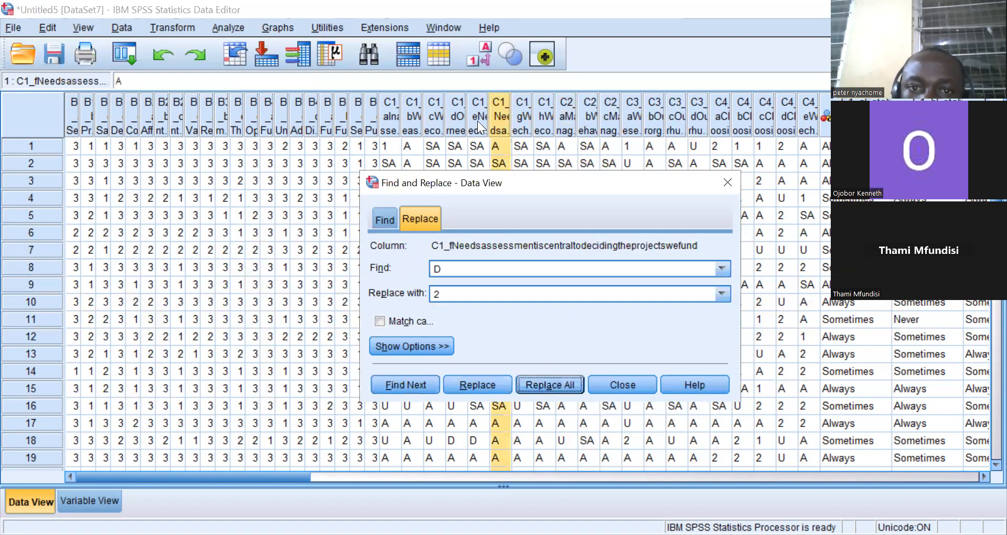
pyautogui.click(478, 121)
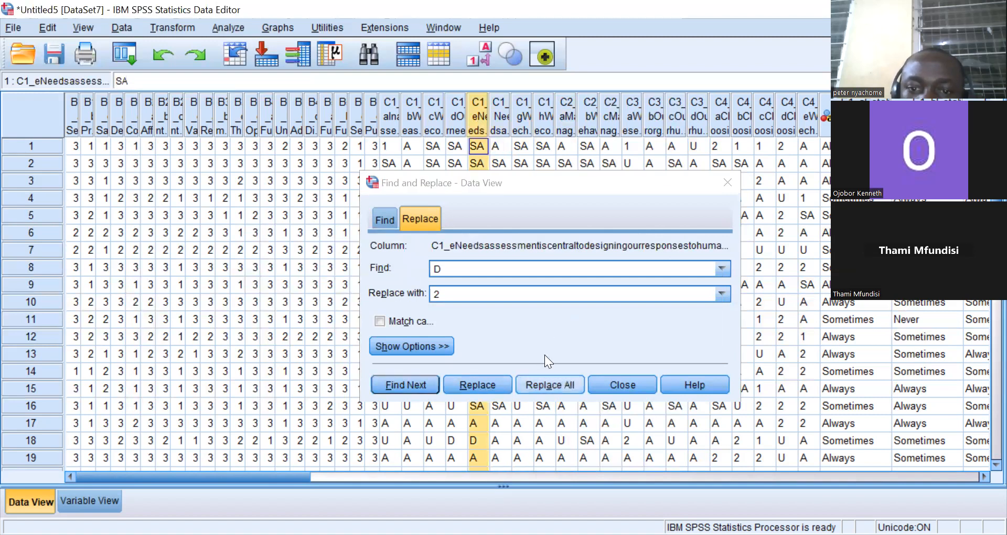
pyautogui.press('Return')
pyautogui.click(551, 326)
# Replace all D responses with 2 in column C1_d.
pyautogui.click(453, 117)
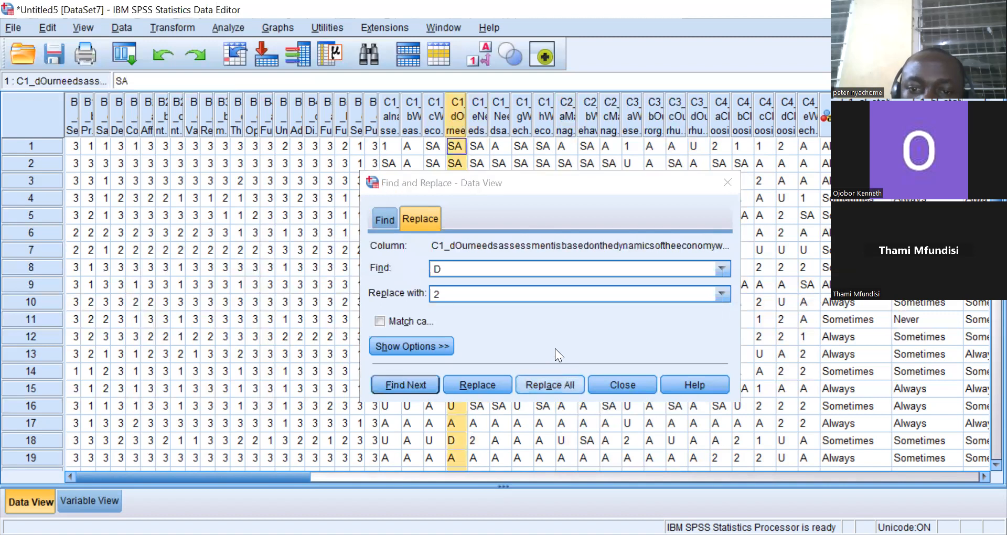
pyautogui.press('Return')
pyautogui.click(552, 326)
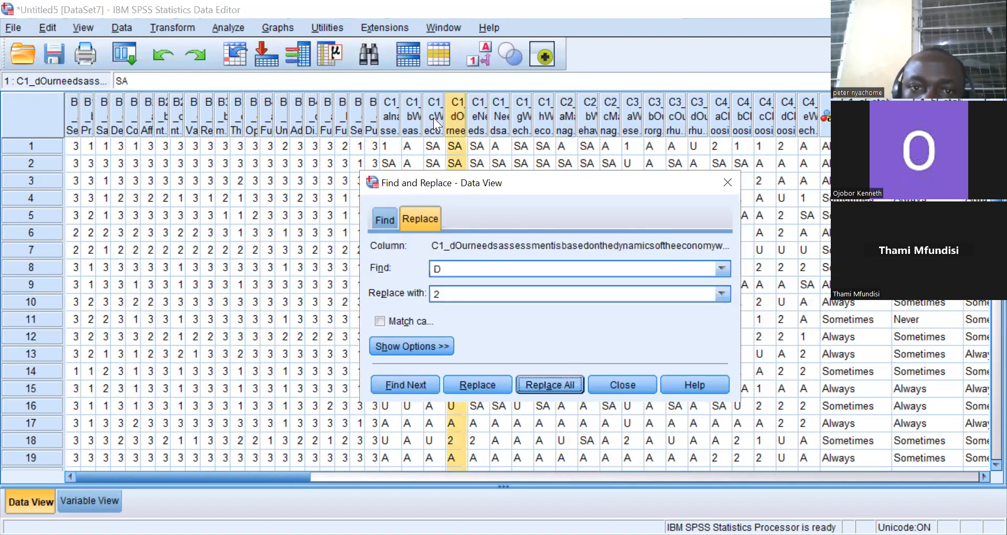
# Replace all D responses with 2 in columns C1_b and C1_a.
pyautogui.click(433, 117)
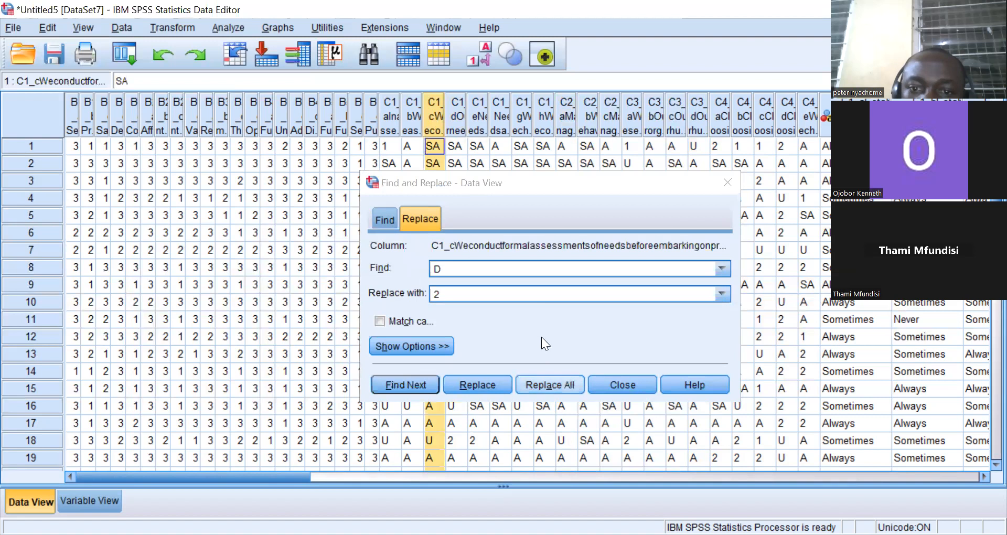
pyautogui.click(408, 125)
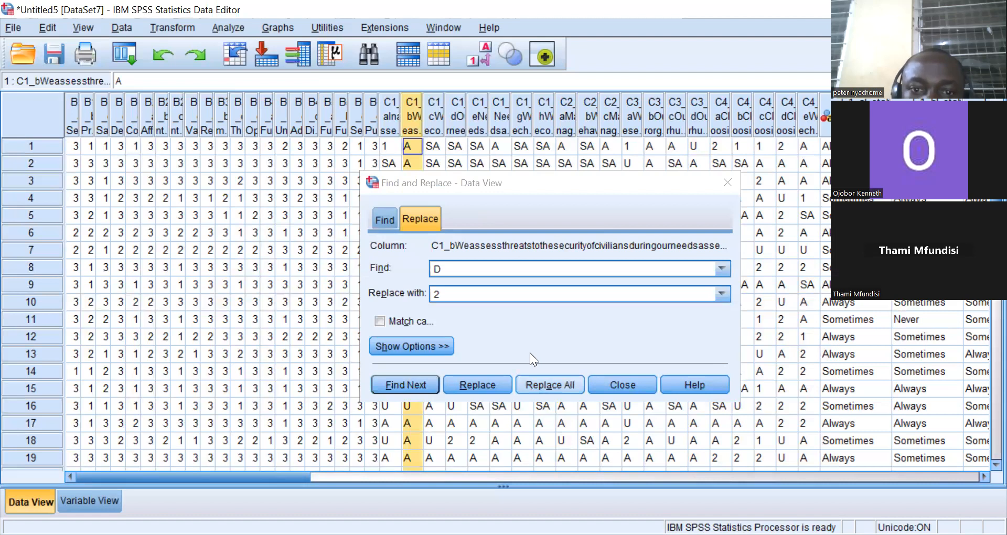
pyautogui.click(550, 385)
pyautogui.click(549, 324)
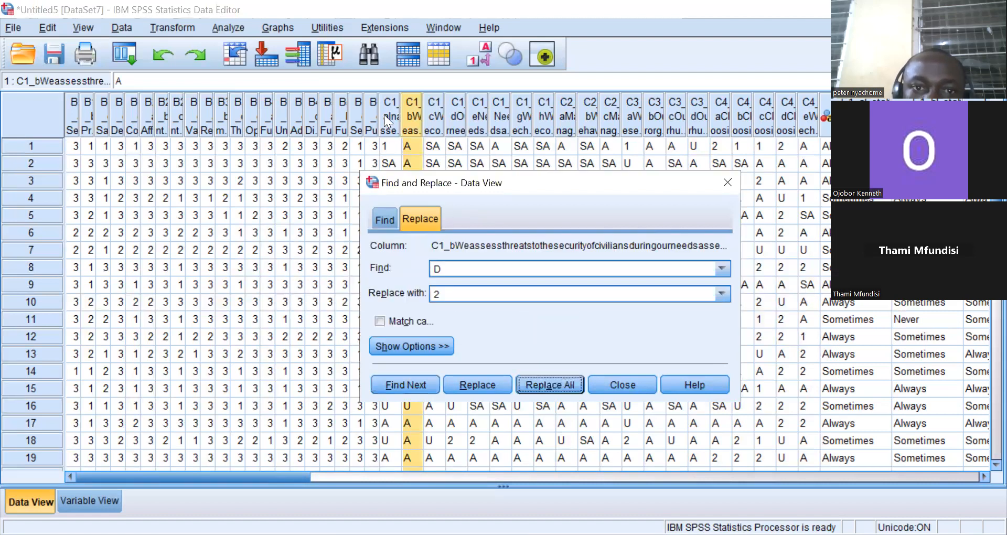
pyautogui.click(385, 113)
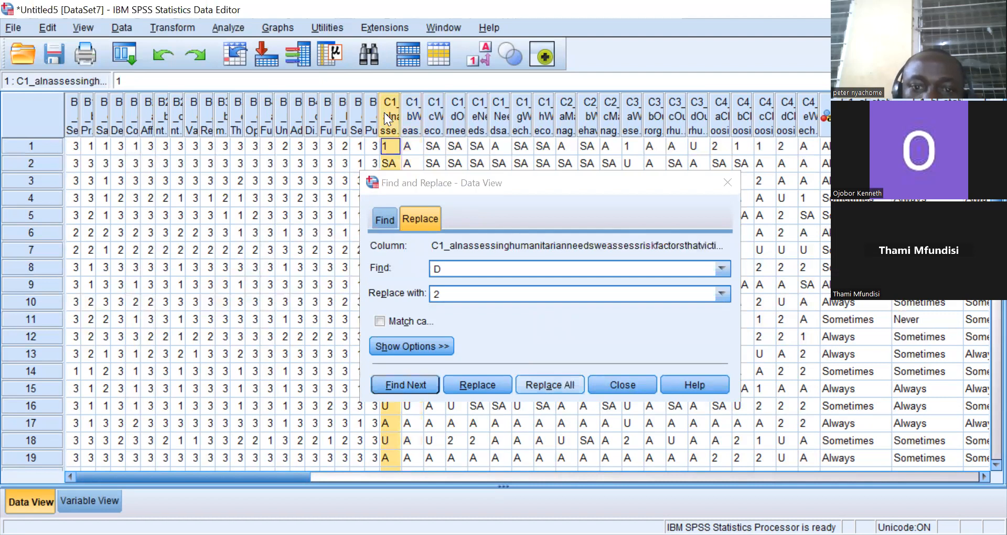
pyautogui.click(550, 385)
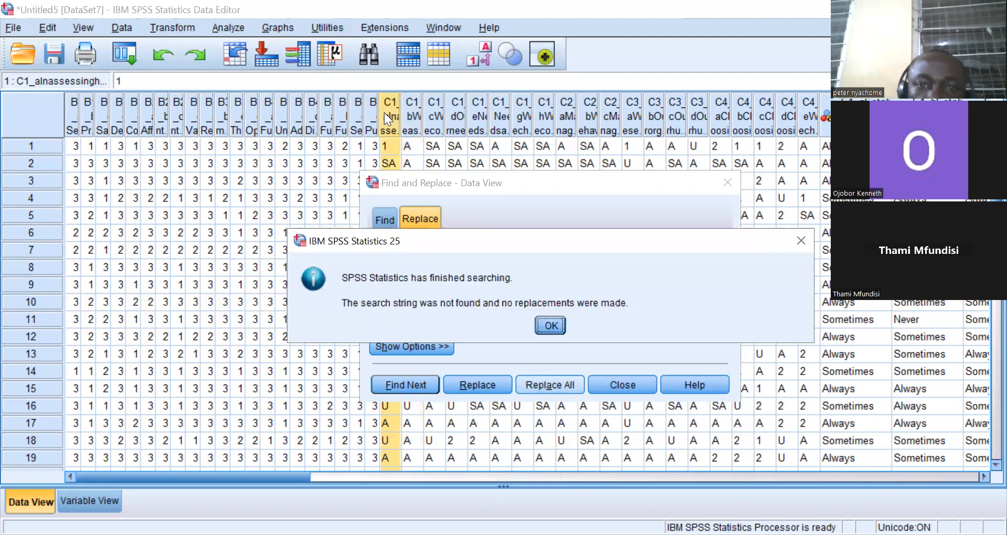
pyautogui.click(550, 325)
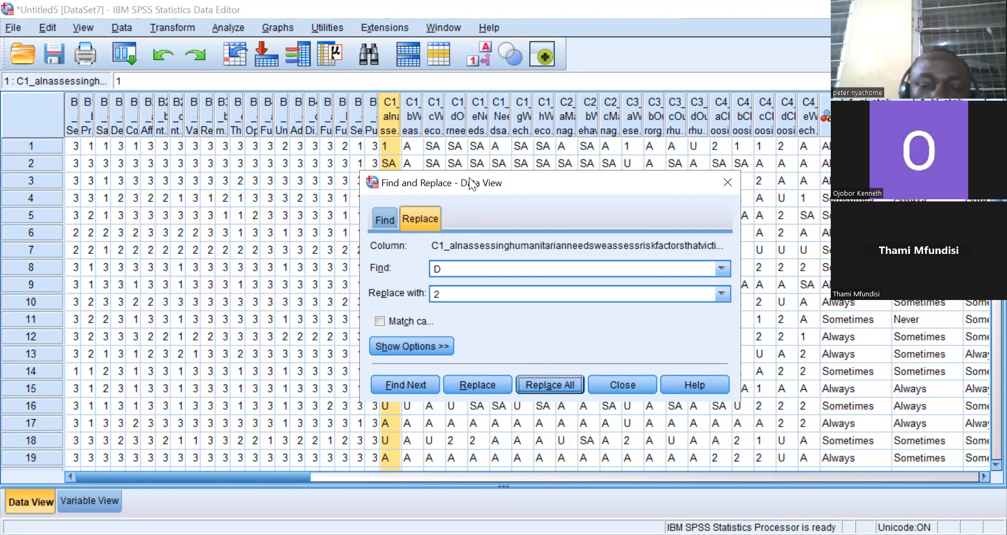
pyautogui.moveTo(471, 181); pyautogui.dragTo(611, 31)
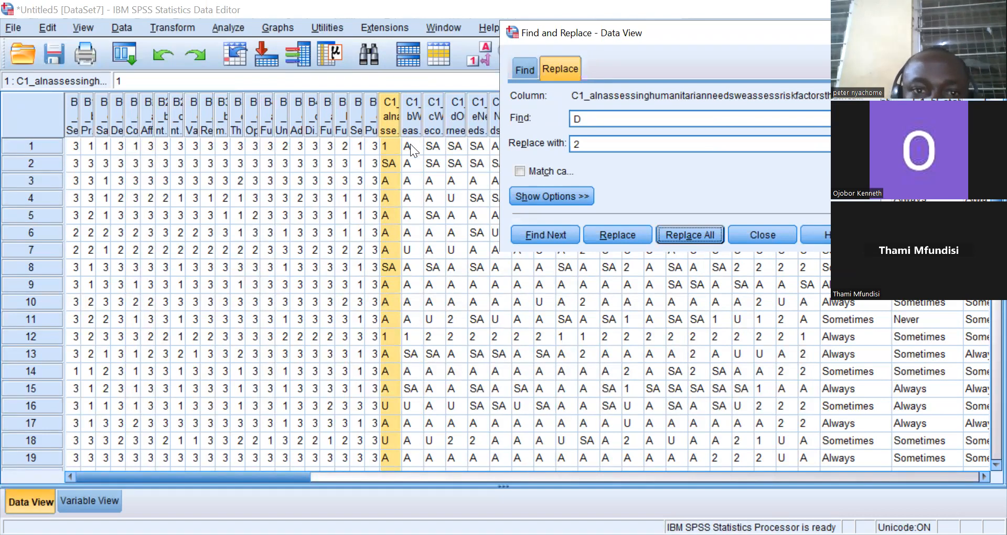
pyautogui.click(686, 235)
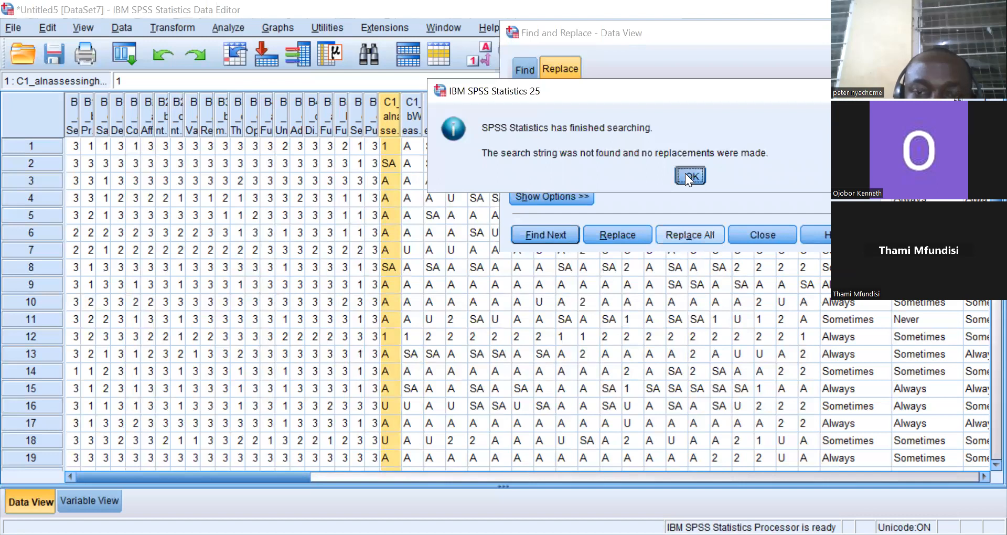
pyautogui.click(688, 177)
# Set the search to U with replacement 3 and replace all U responses in column C1_a.
pyautogui.click(586, 118)
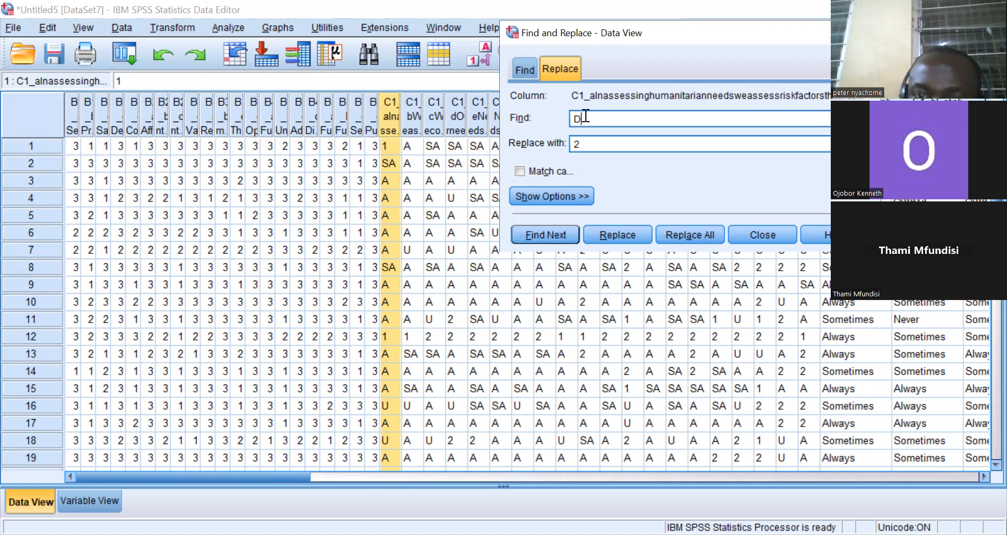
pyautogui.press('BackSpace')
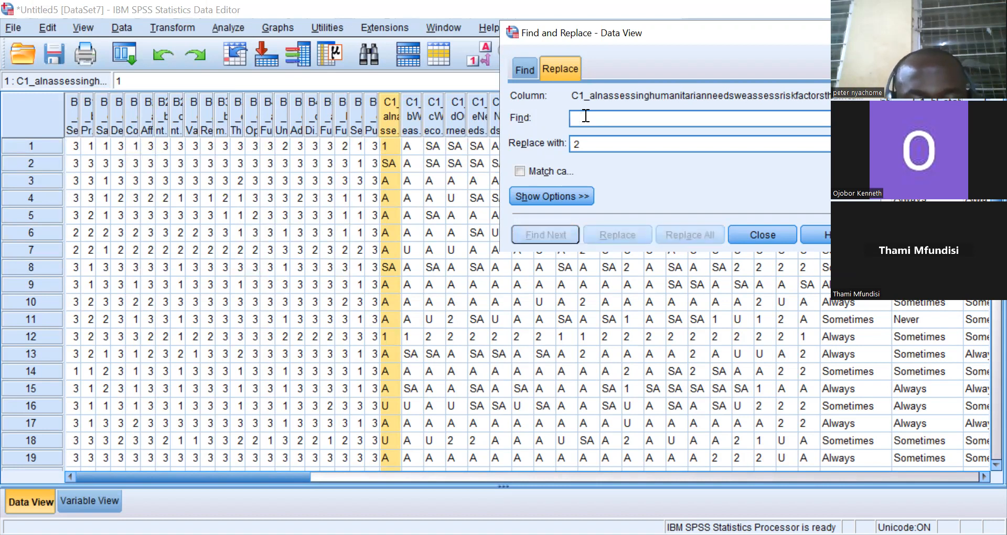
pyautogui.write('U')
pyautogui.click(590, 142)
pyautogui.press('BackSpace')
pyautogui.write('3')
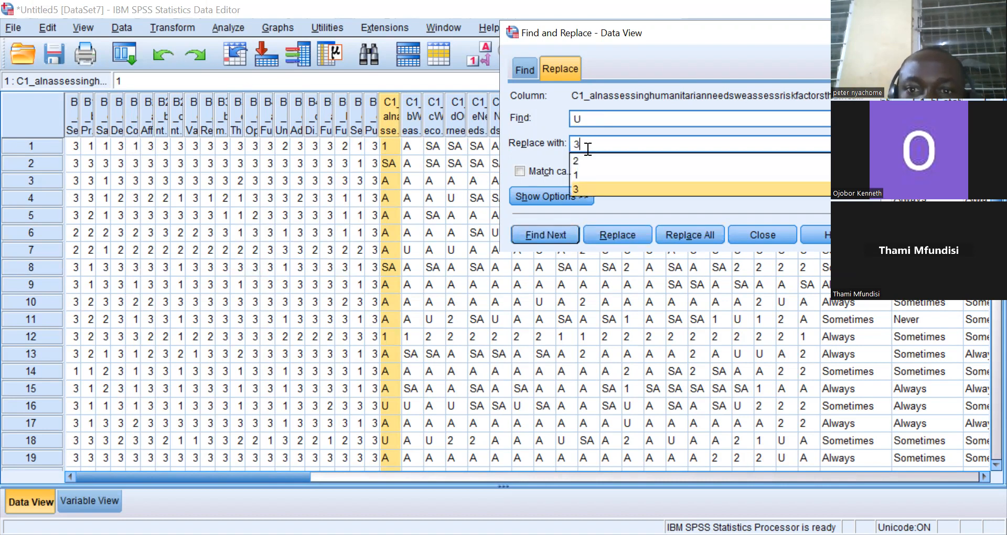
pyautogui.click(577, 189)
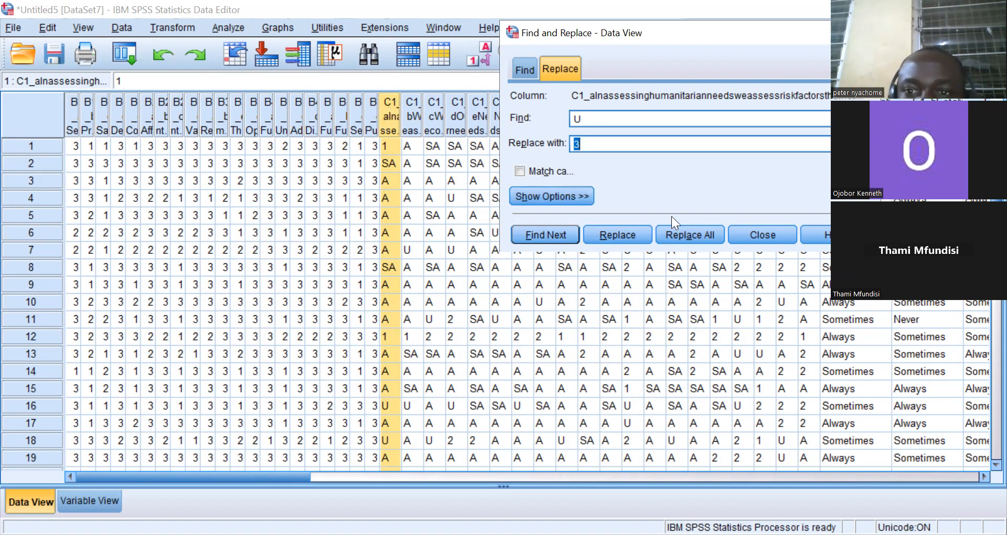
pyautogui.click(681, 231)
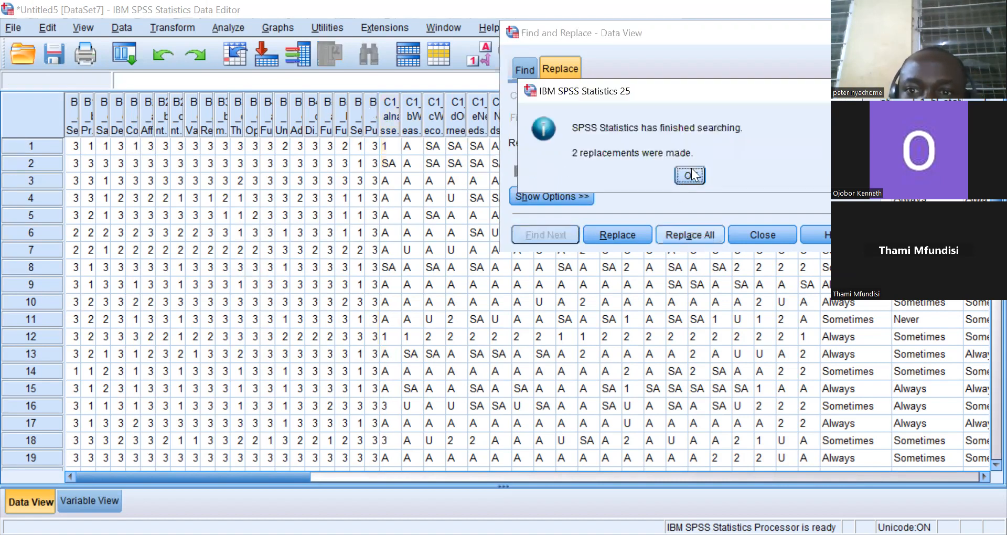
pyautogui.click(691, 175)
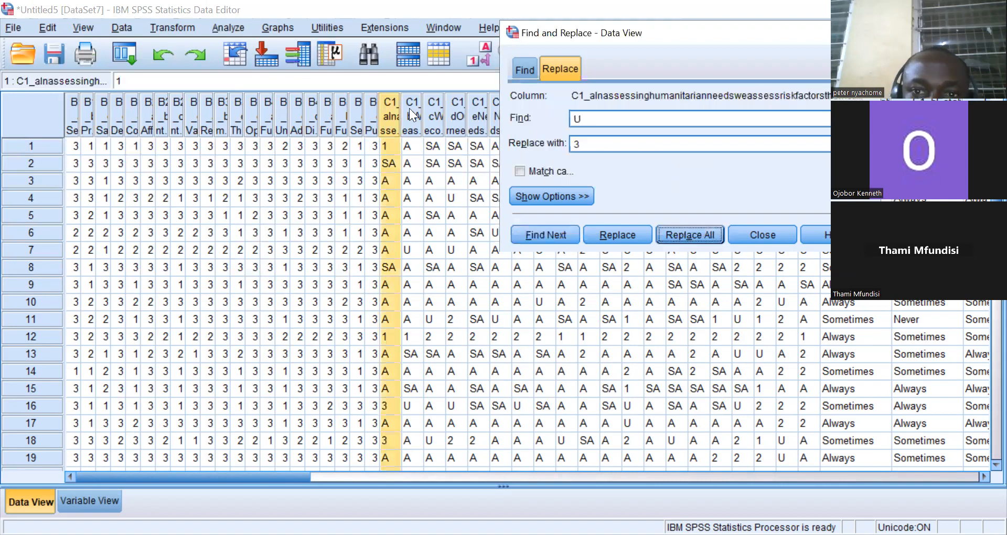
# Replace all U responses with 3 in columns C1_b and C1_c.
pyautogui.click(409, 108)
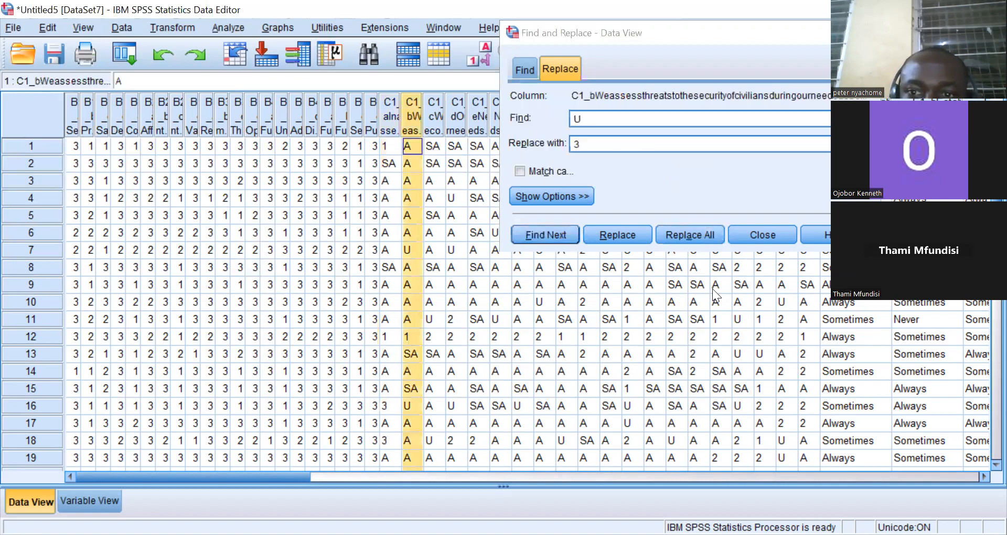
pyautogui.click(678, 230)
pyautogui.click(693, 167)
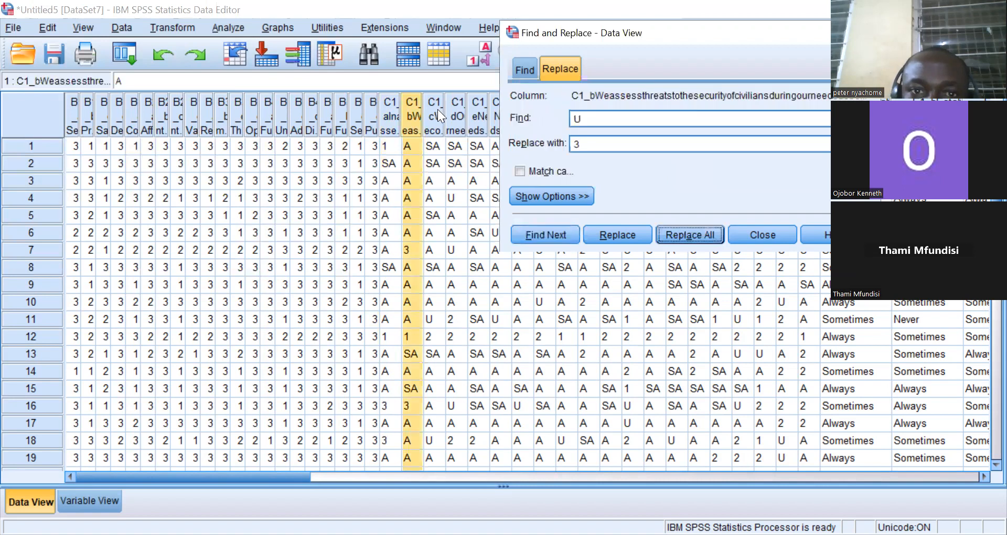
pyautogui.click(435, 108)
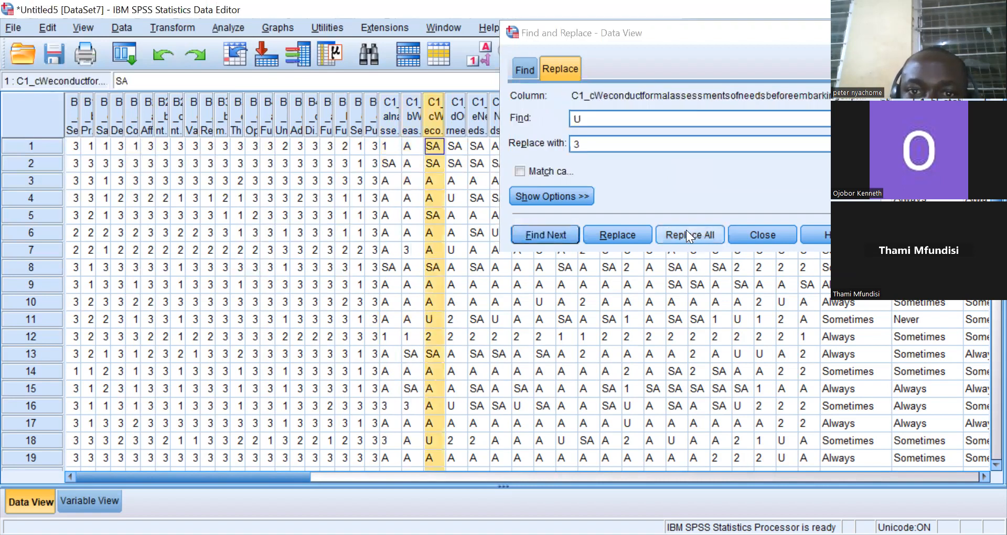
pyautogui.click(686, 230)
pyautogui.click(686, 174)
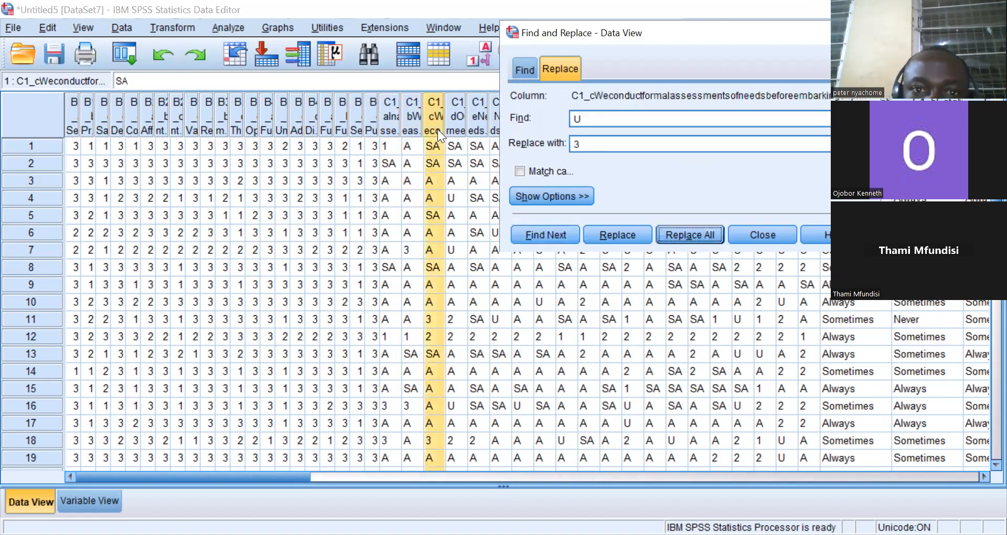
# Replace all U responses with 3 in columns C1_d and C1_e.
pyautogui.click(455, 114)
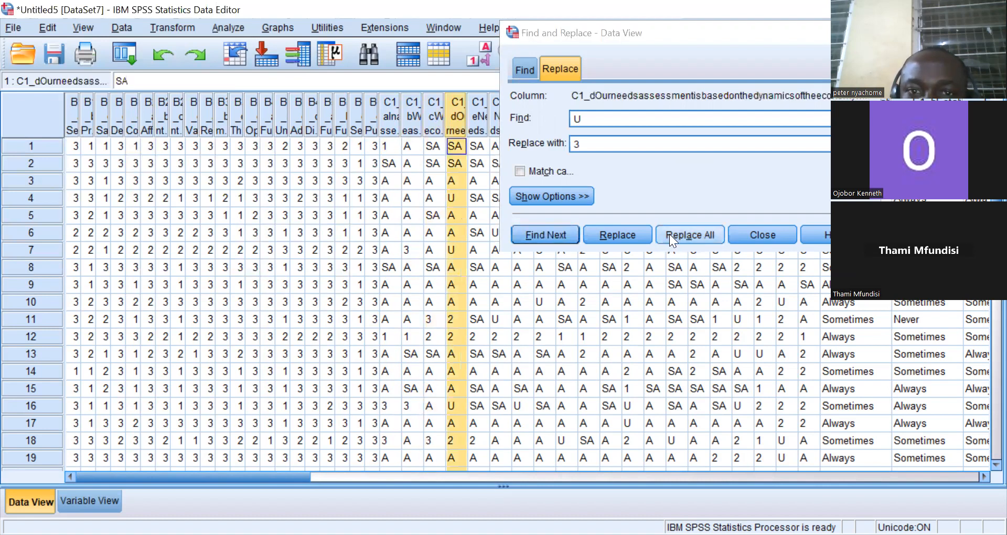
pyautogui.click(669, 234)
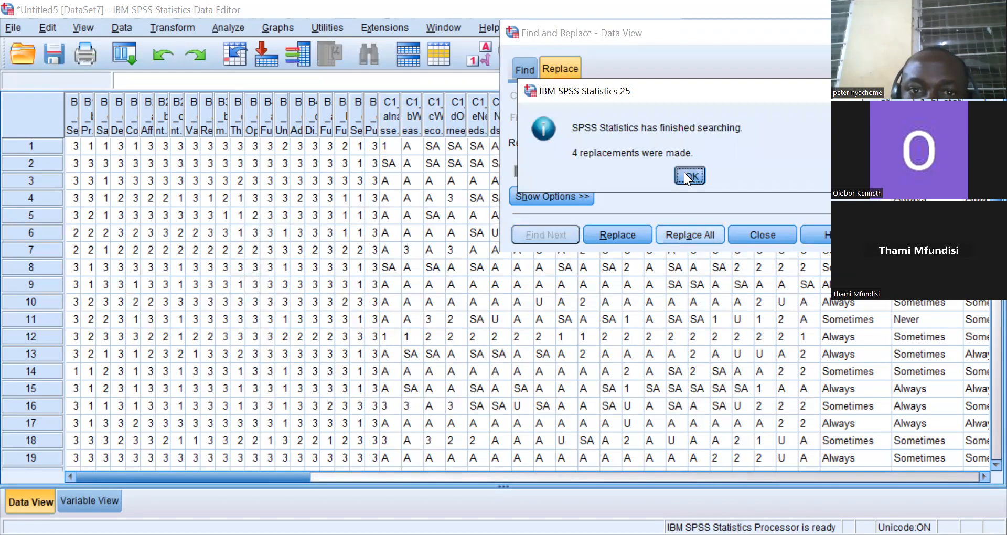
pyautogui.click(684, 172)
pyautogui.click(481, 118)
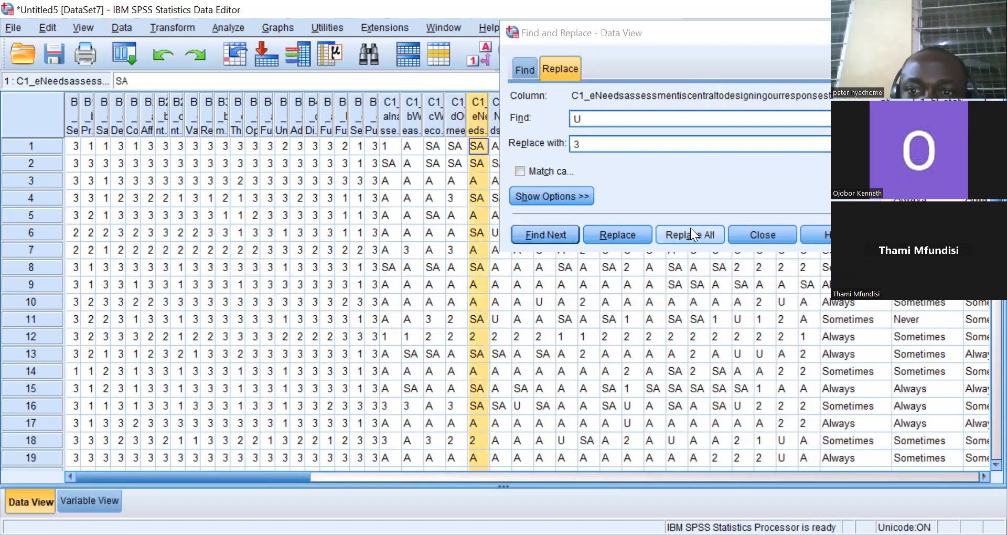
pyautogui.click(689, 231)
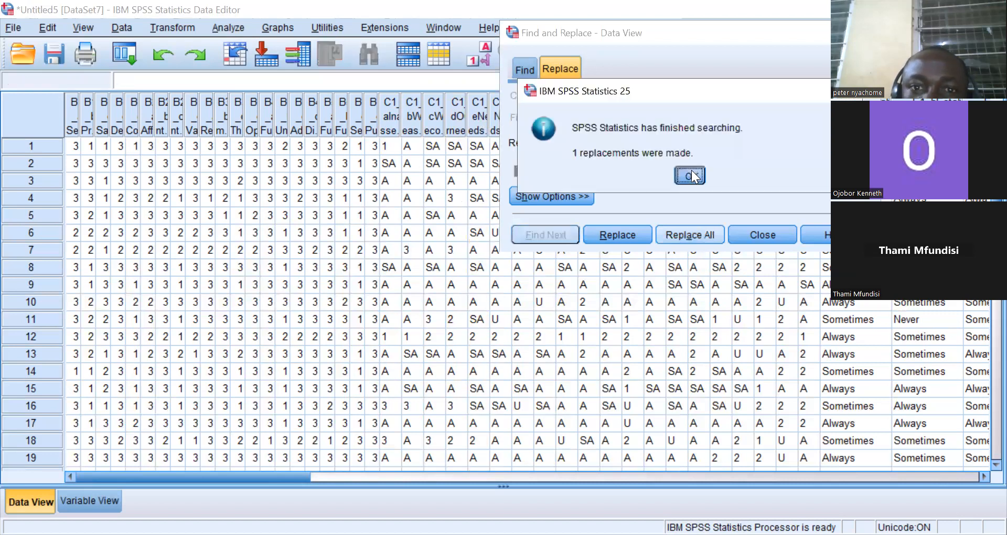
pyautogui.click(691, 170)
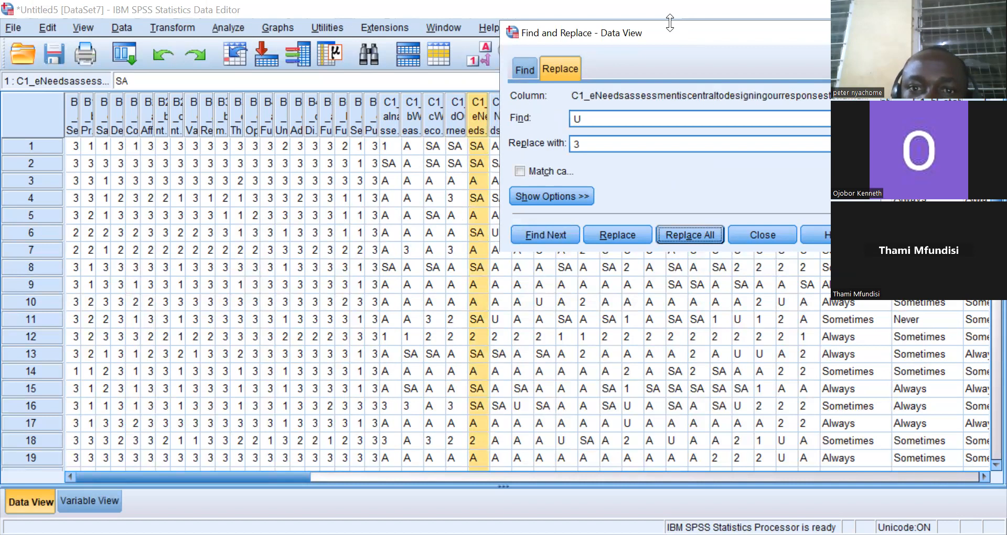
# Replace all U responses with 3 in columns C3_c and C3_d.
pyautogui.click(495, 123)
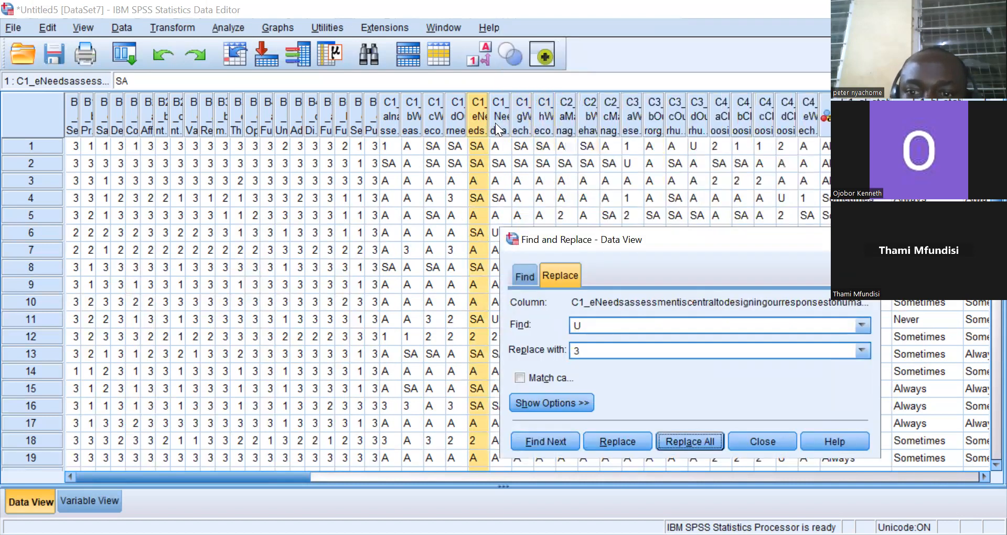
pyautogui.click(713, 81)
pyautogui.rightClick(671, 97)
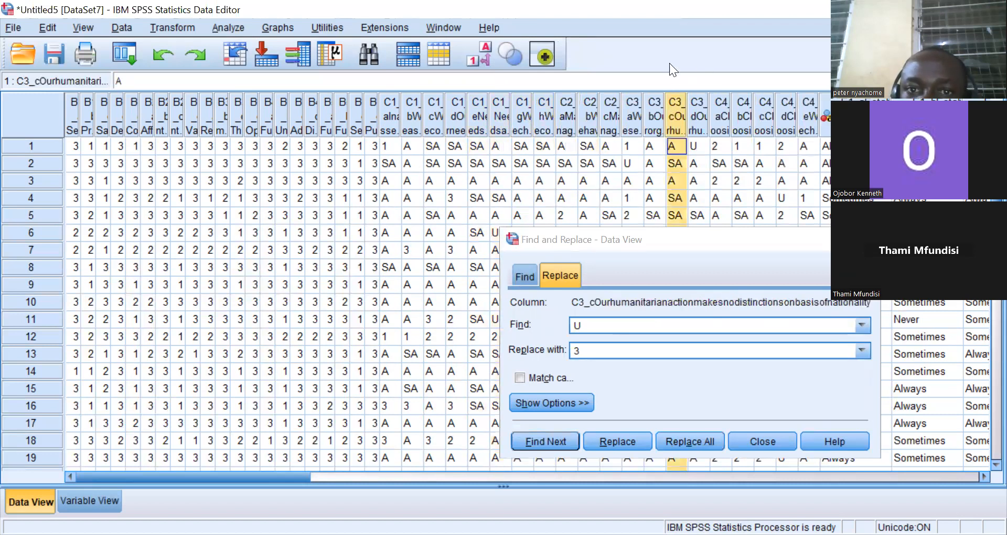
pyautogui.click(592, 257)
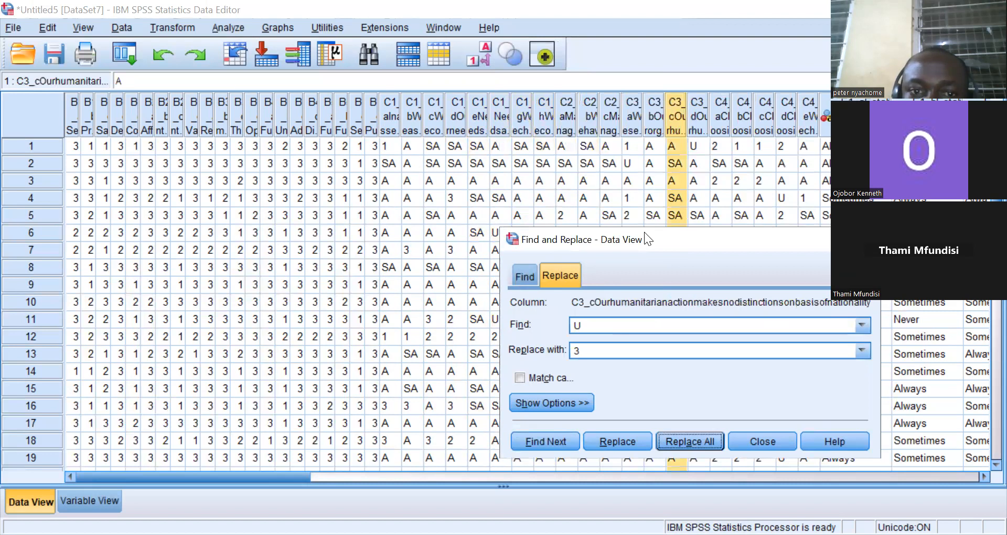
pyautogui.moveTo(645, 239); pyautogui.dragTo(343, 79)
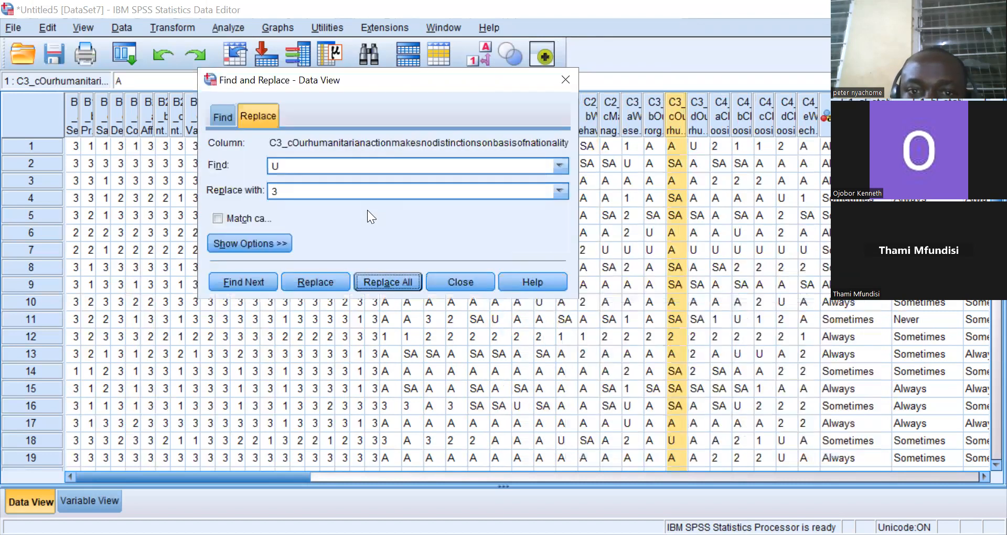
pyautogui.click(387, 280)
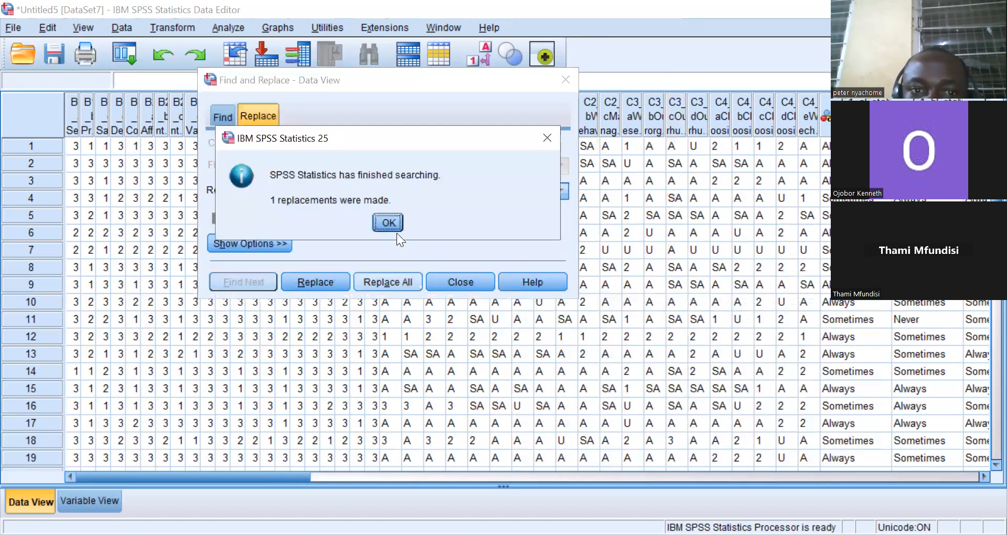
pyautogui.click(392, 224)
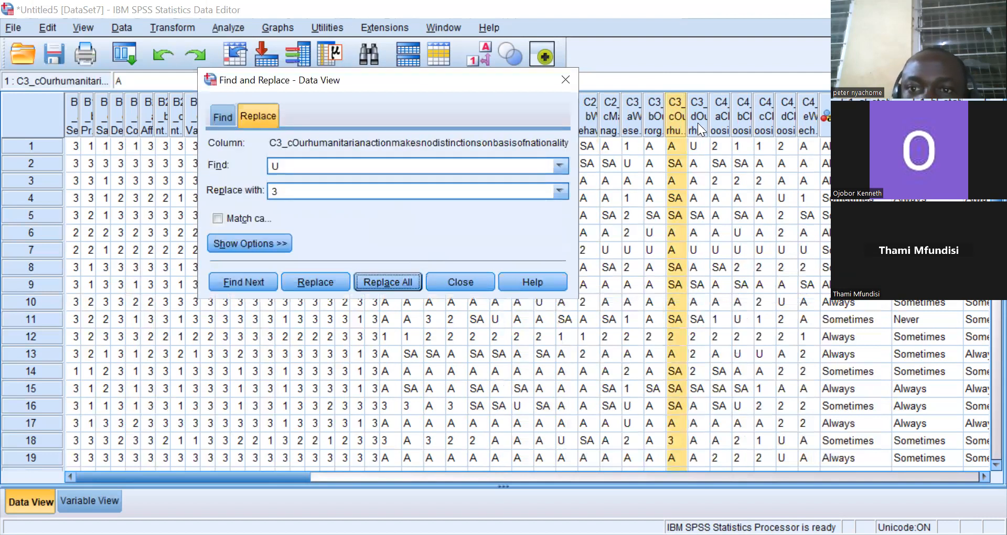
pyautogui.click(395, 282)
pyautogui.click(386, 225)
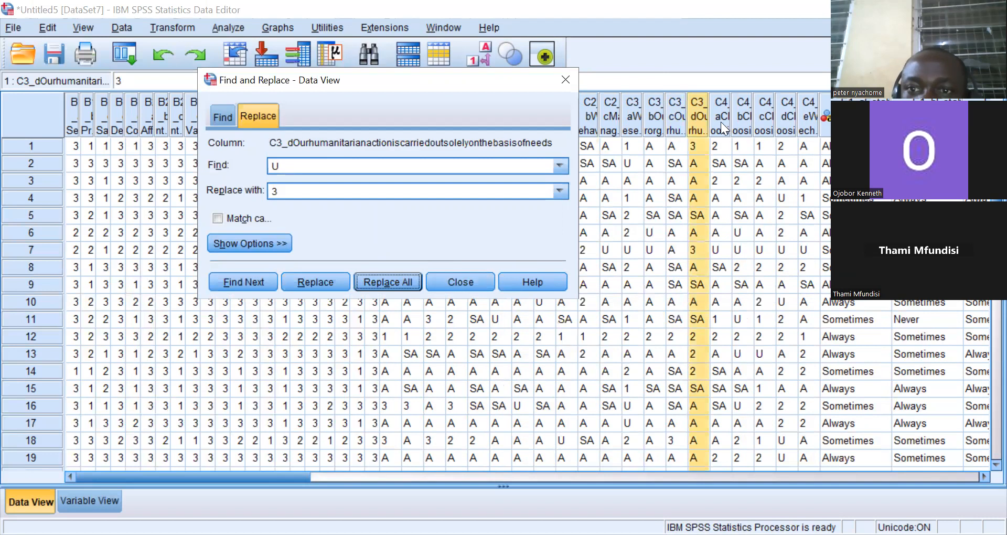
# Replace all U responses with 3 in columns C4_a and C4_b.
pyautogui.click(721, 122)
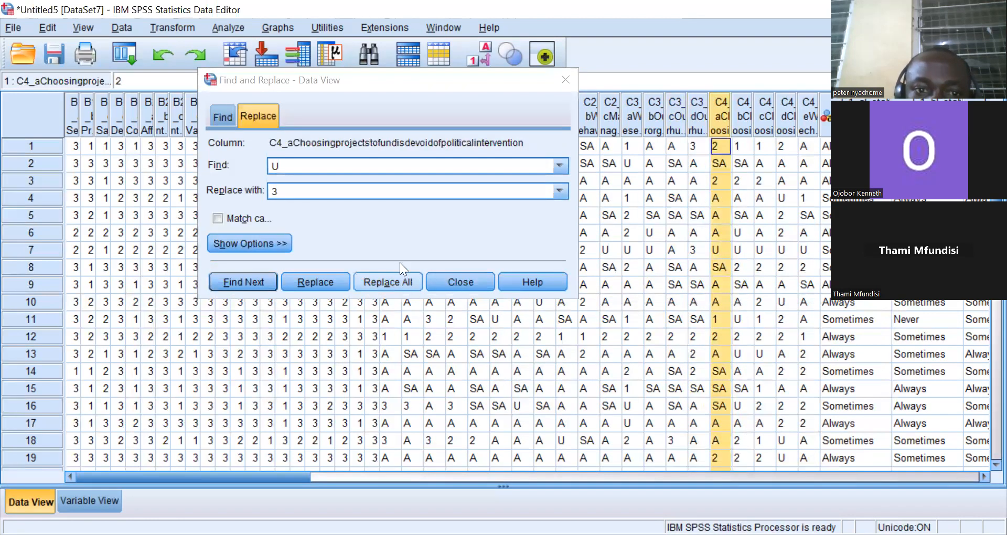
pyautogui.click(399, 281)
pyautogui.click(389, 223)
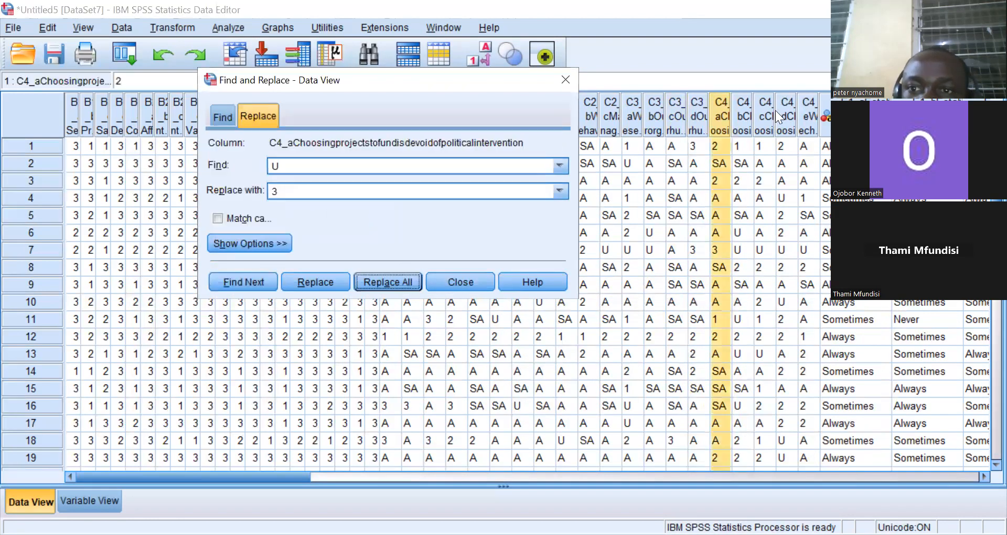
pyautogui.click(742, 112)
pyautogui.click(393, 274)
pyautogui.click(386, 226)
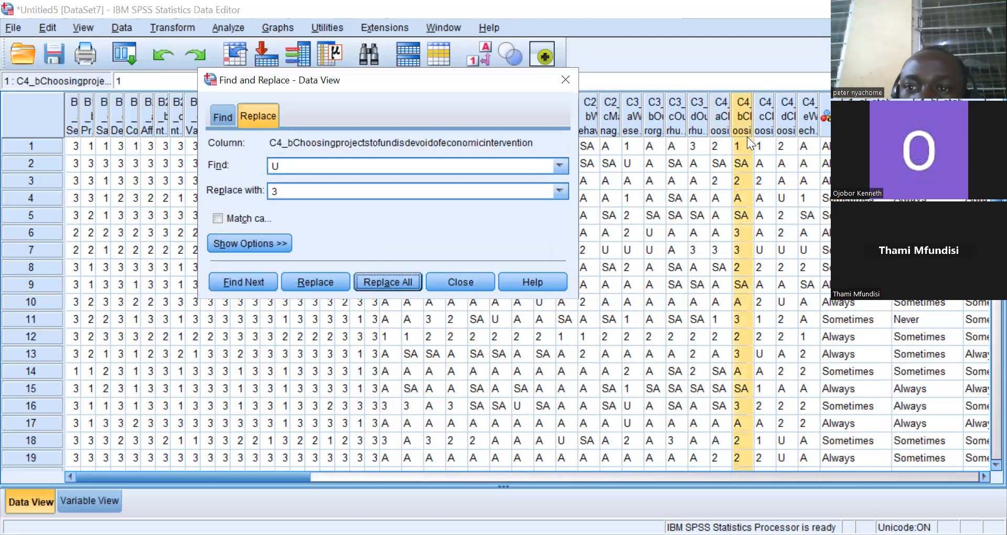
# Replace all U responses with 3 in columns C4_c and C4_d.
pyautogui.click(759, 119)
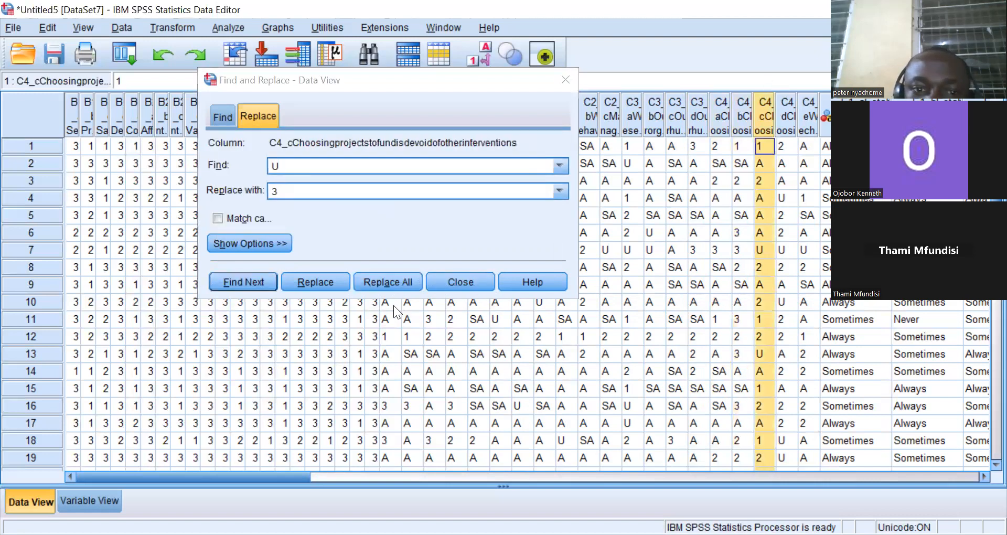
pyautogui.click(389, 272)
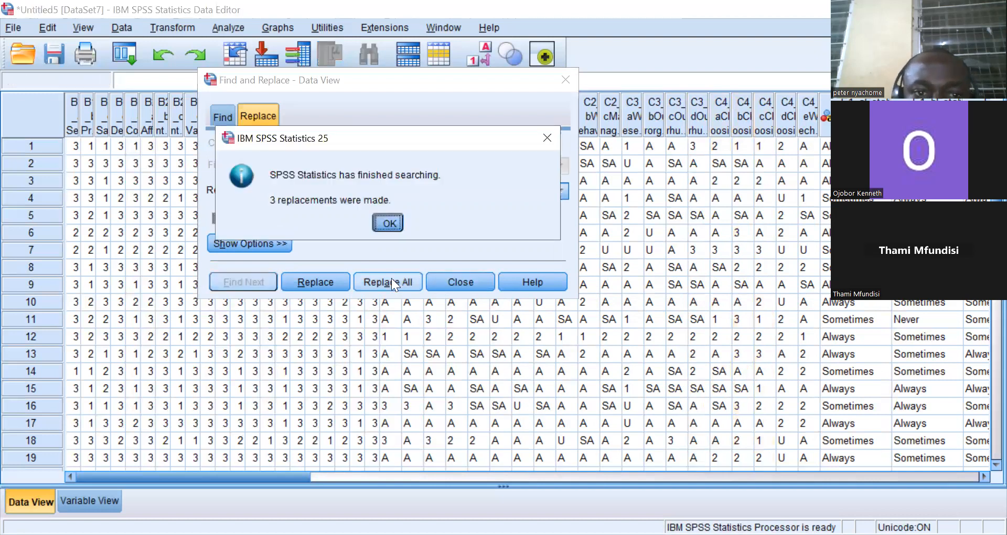
pyautogui.click(386, 221)
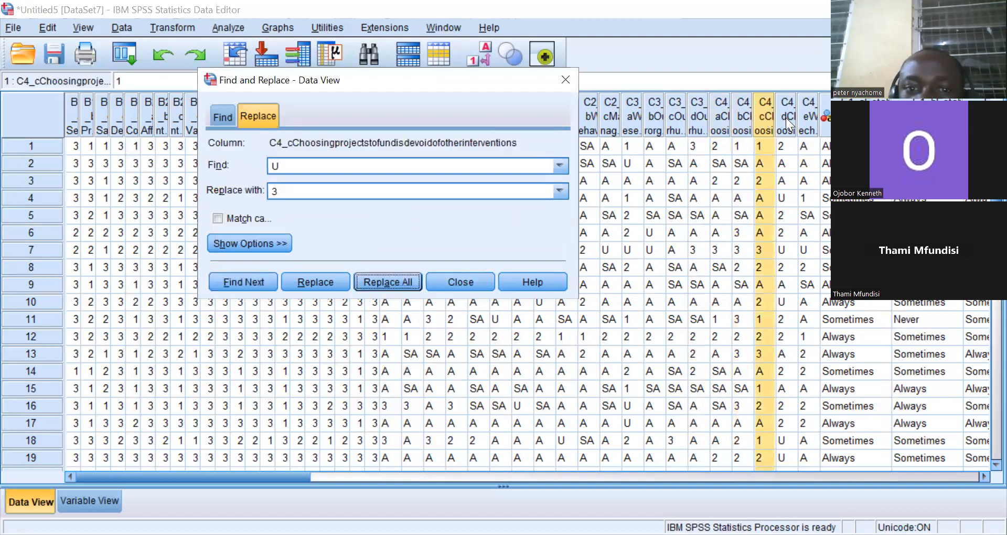
pyautogui.click(786, 117)
pyautogui.click(393, 274)
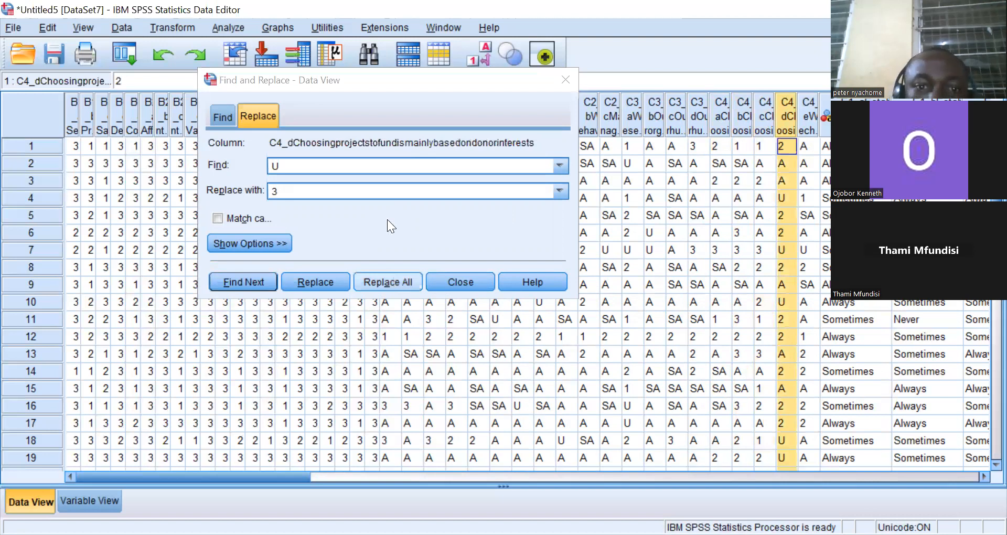
pyautogui.click(387, 220)
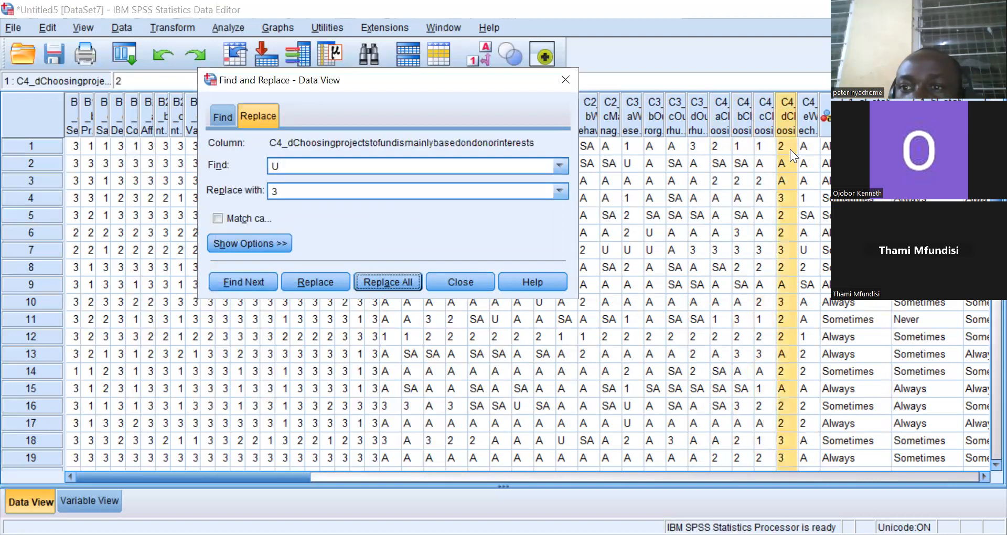
# Replace all U responses with 3 in column C4_e.
pyautogui.click(806, 117)
pyautogui.click(394, 276)
pyautogui.click(389, 224)
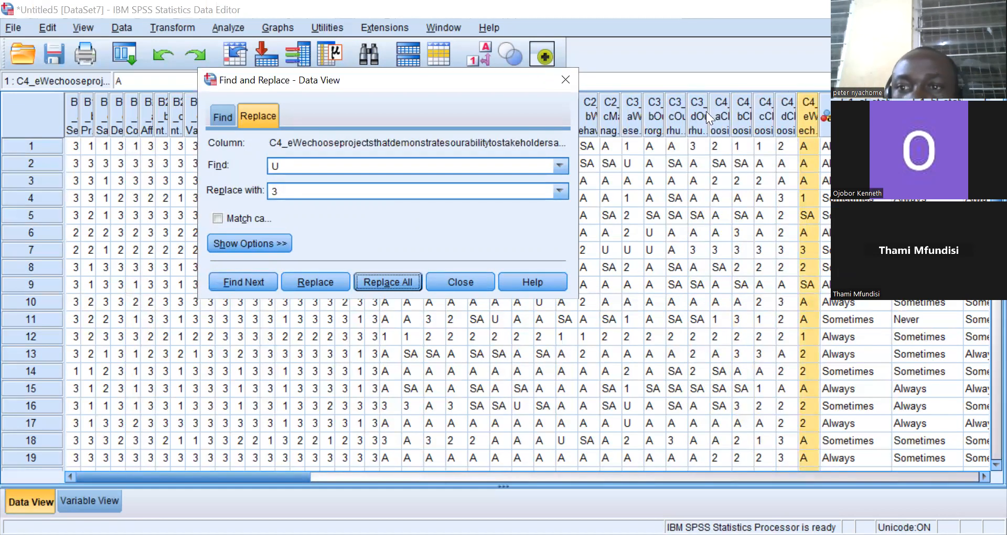
# Change the search to replace A with 4 and apply it to all cells in column C4_e.
pyautogui.click(292, 160)
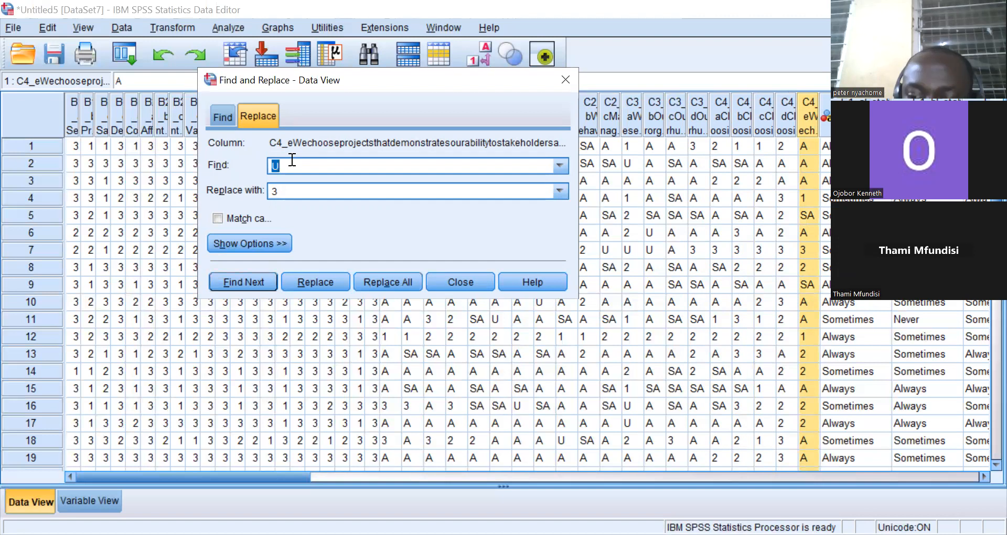
pyautogui.press('BackSpace')
pyautogui.write('A')
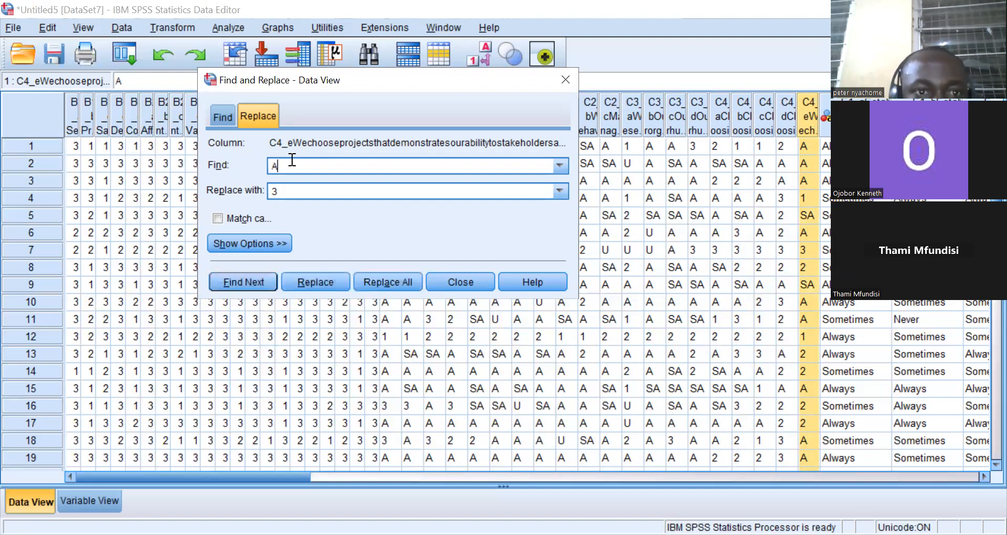
pyautogui.click(286, 194)
pyautogui.press('BackSpace')
pyautogui.write('4')
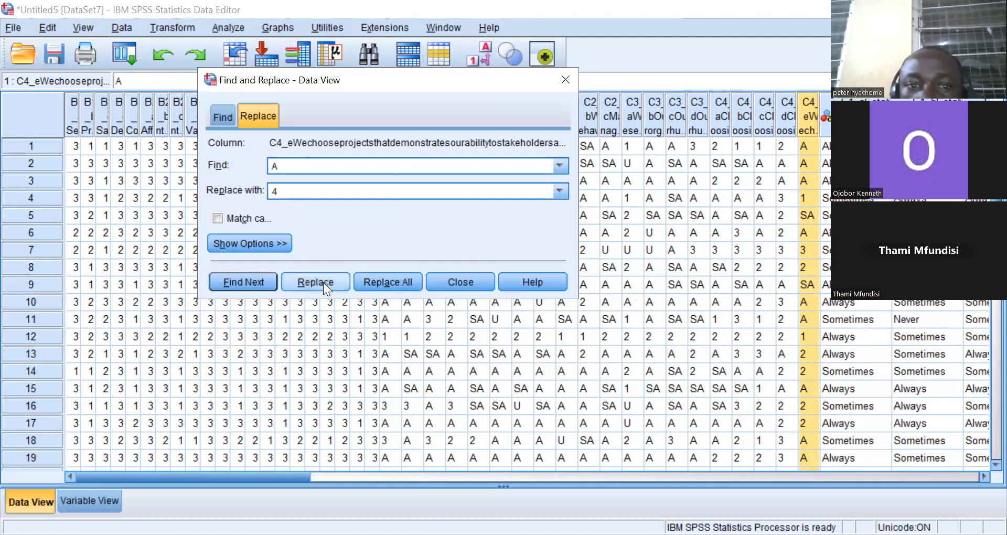
pyautogui.click(378, 279)
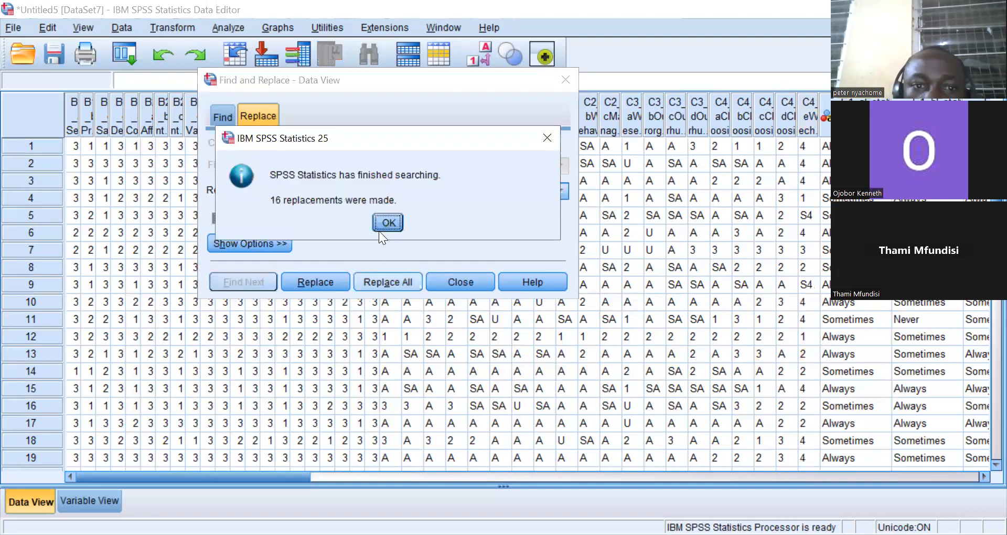
pyautogui.click(383, 222)
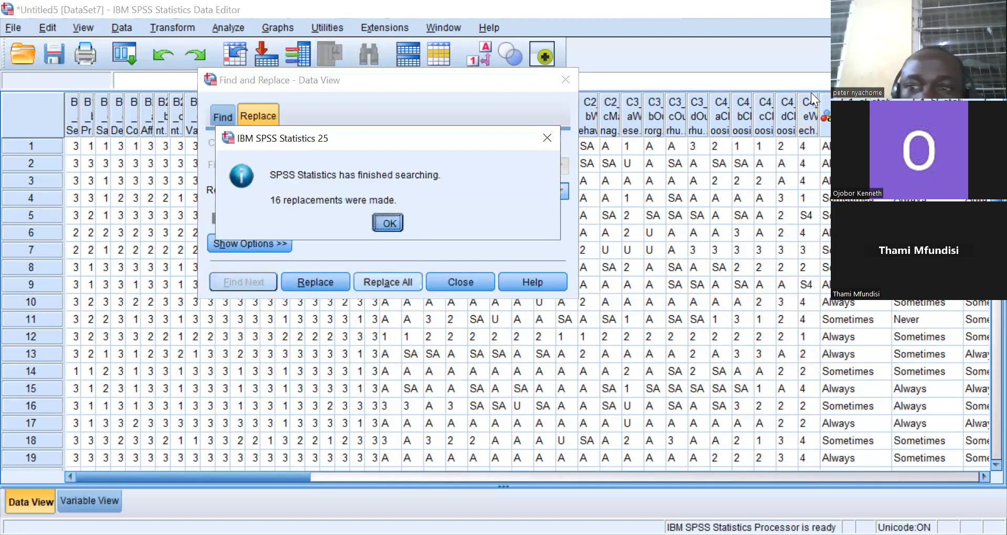
# Replace all A responses with 4 in columns C4_d and C4_c.
pyautogui.click(784, 109)
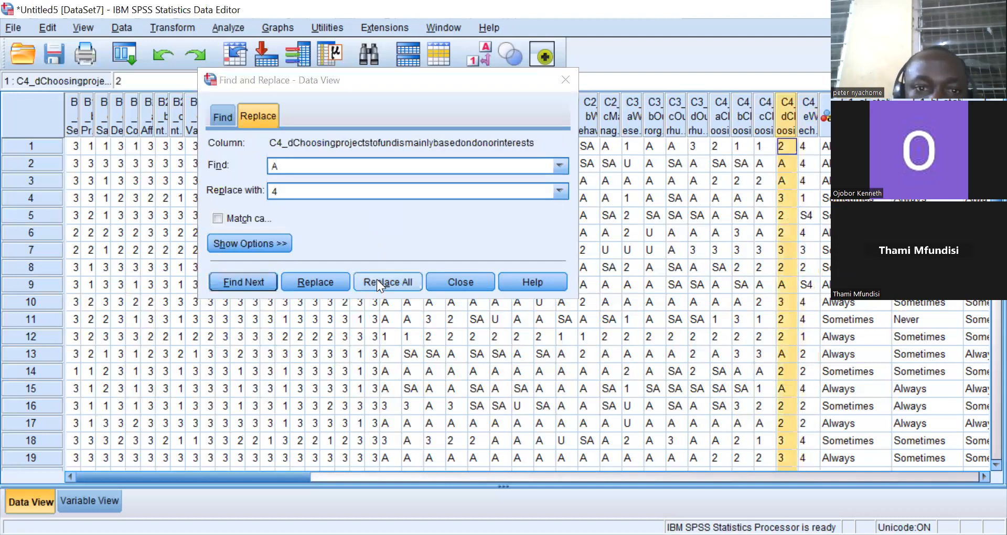
pyautogui.click(377, 280)
pyautogui.click(383, 224)
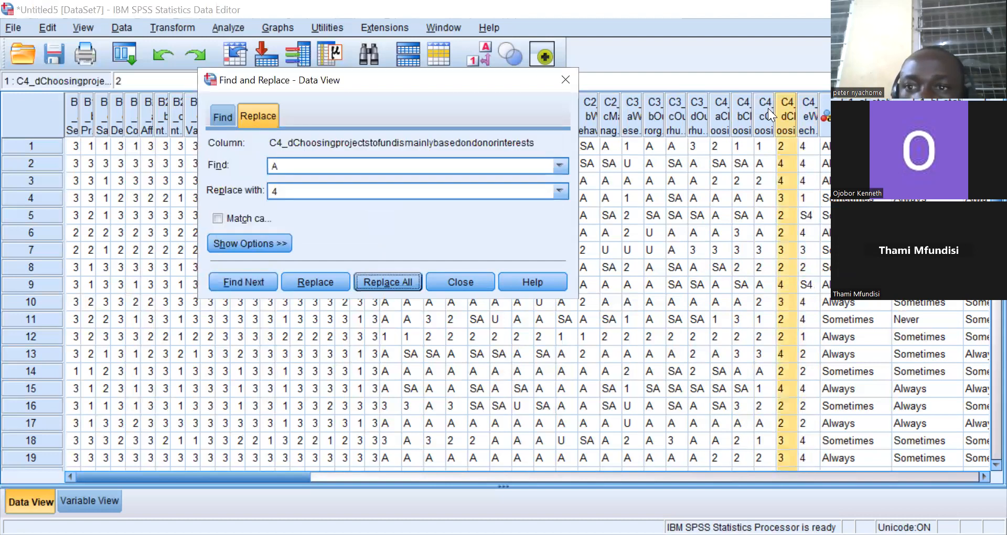
pyautogui.click(768, 108)
pyautogui.click(384, 280)
pyautogui.click(386, 224)
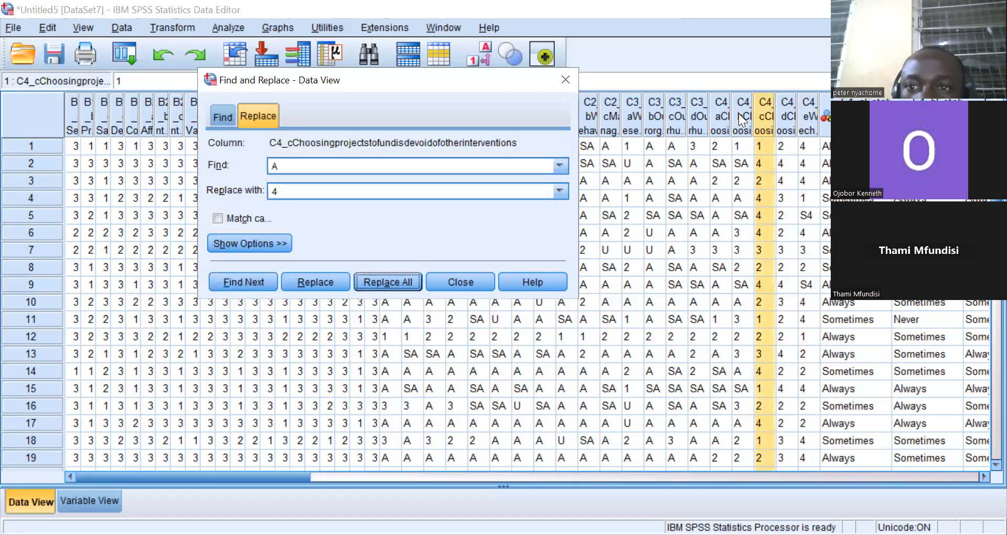
# Replace all A responses with 4 in columns C4_b and C4_a.
pyautogui.click(738, 114)
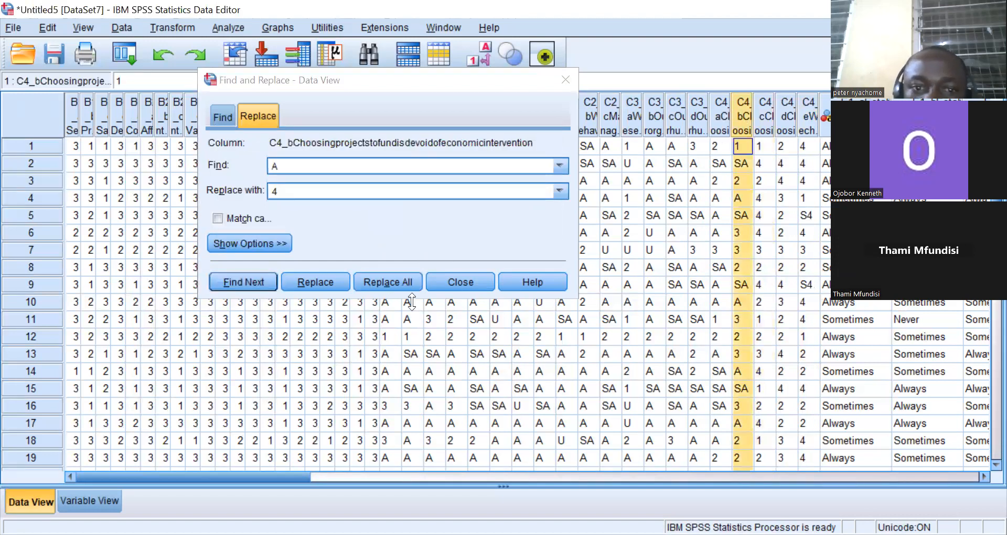
pyautogui.click(394, 277)
pyautogui.click(388, 222)
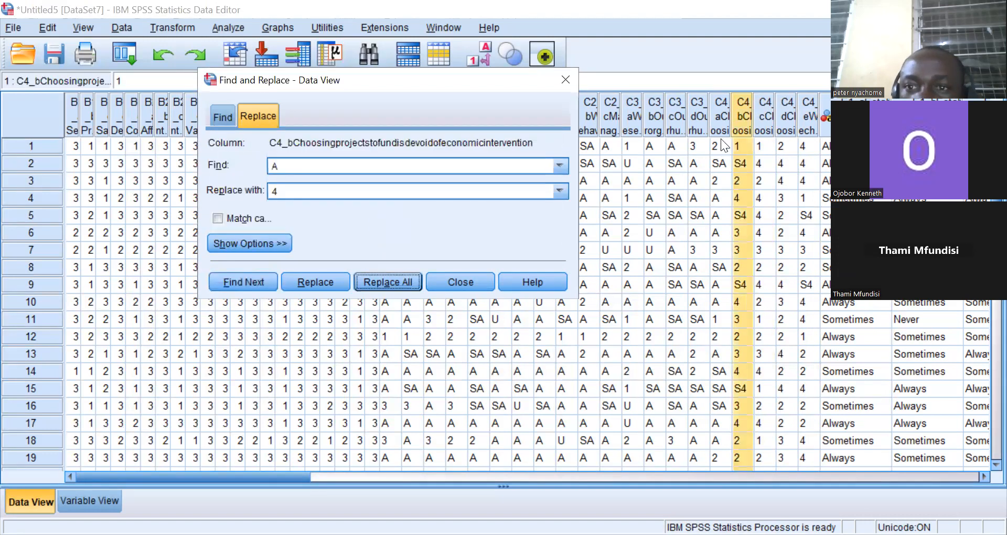
pyautogui.click(721, 126)
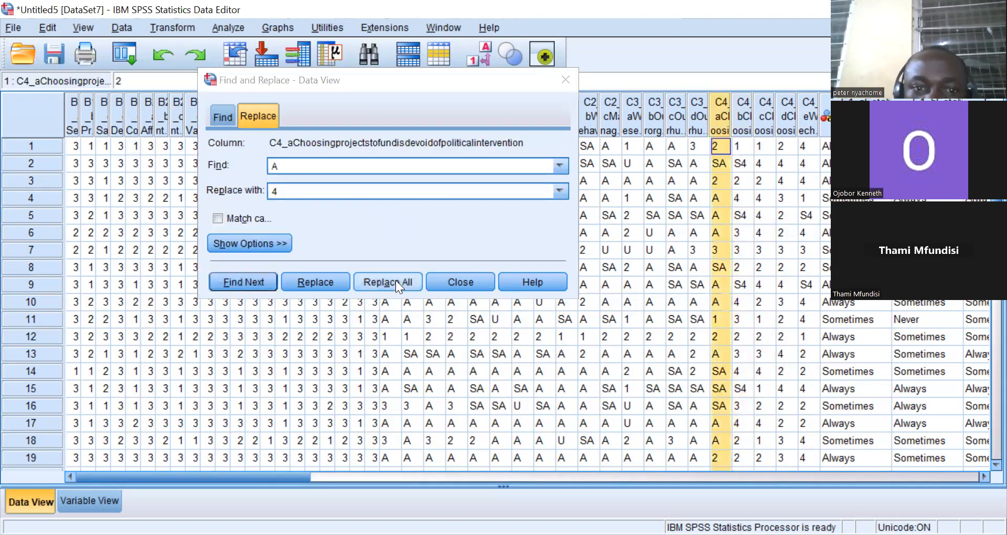
pyautogui.click(396, 281)
pyautogui.click(386, 222)
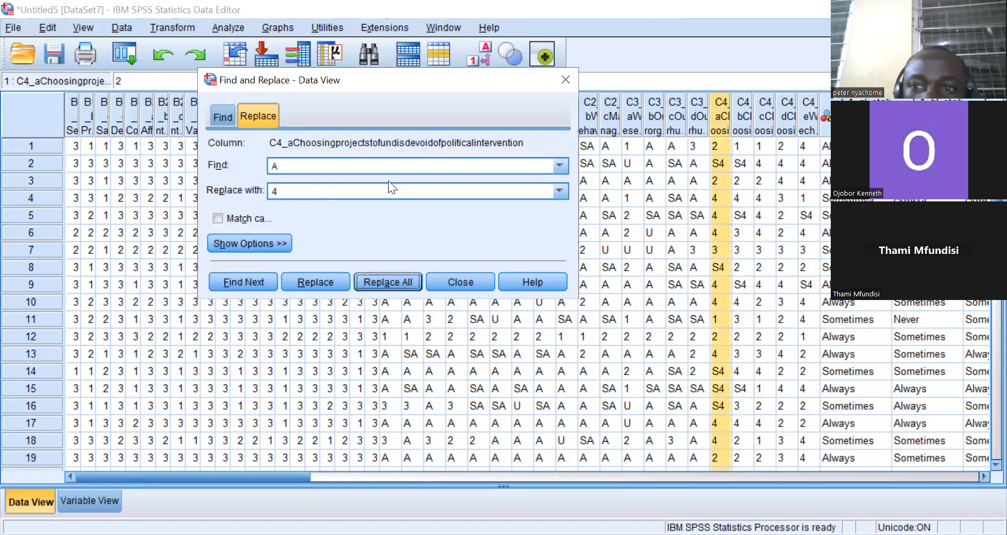
# Replace all A responses with 4 in columns C3_d and C3_c.
pyautogui.click(702, 115)
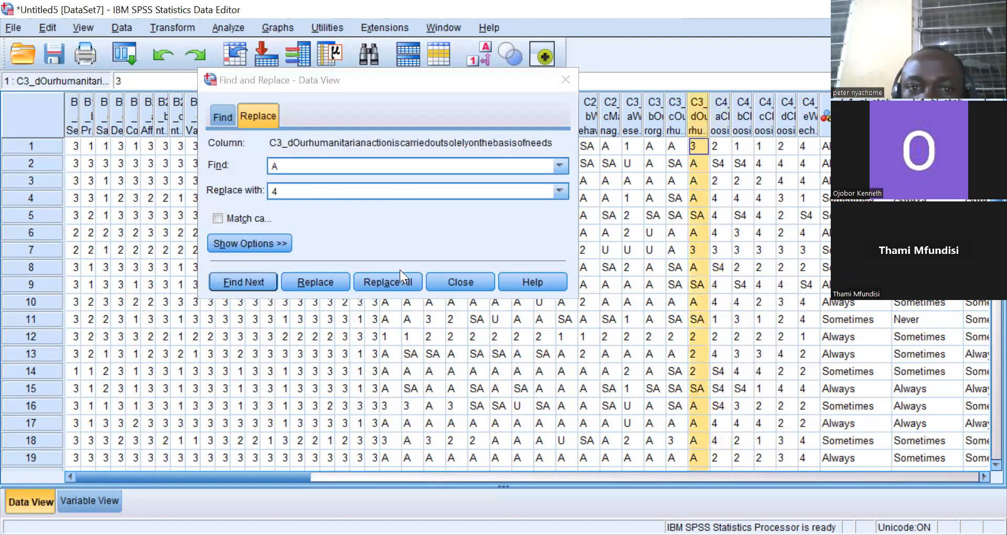
pyautogui.click(392, 278)
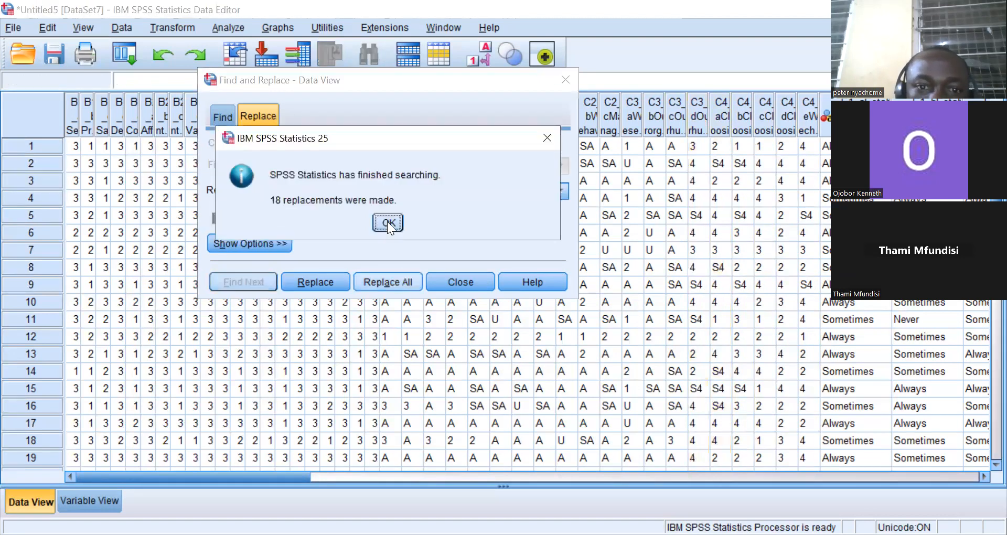
pyautogui.click(388, 223)
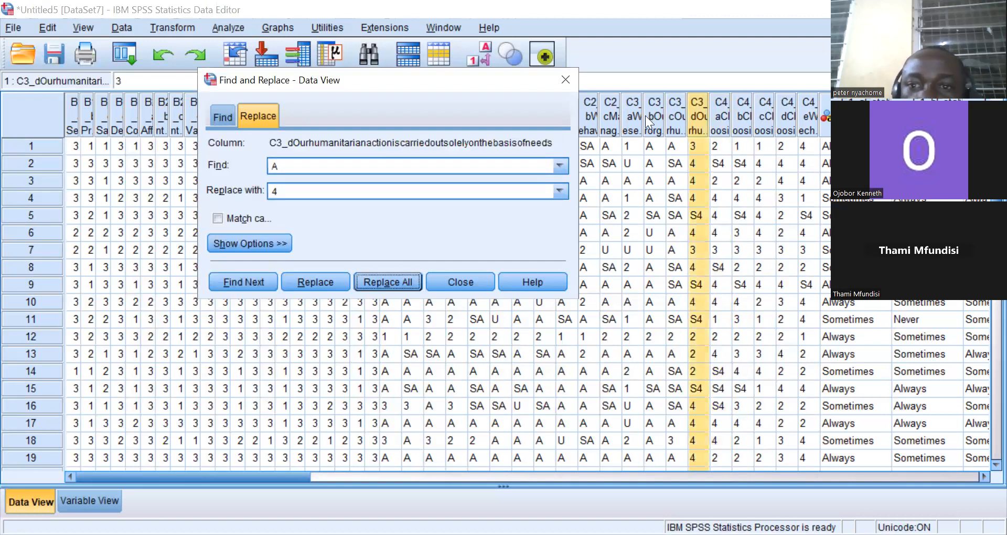
pyautogui.click(676, 115)
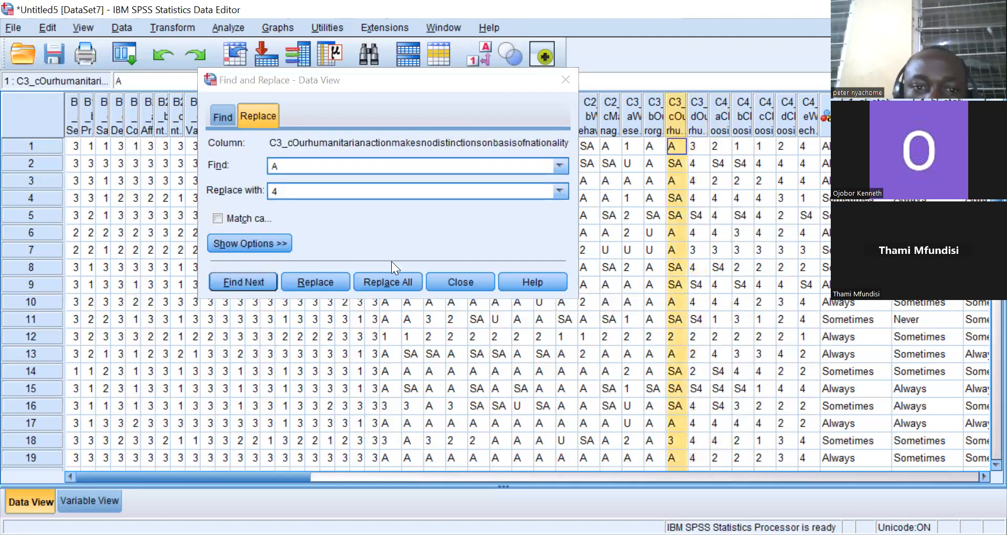
pyautogui.click(388, 280)
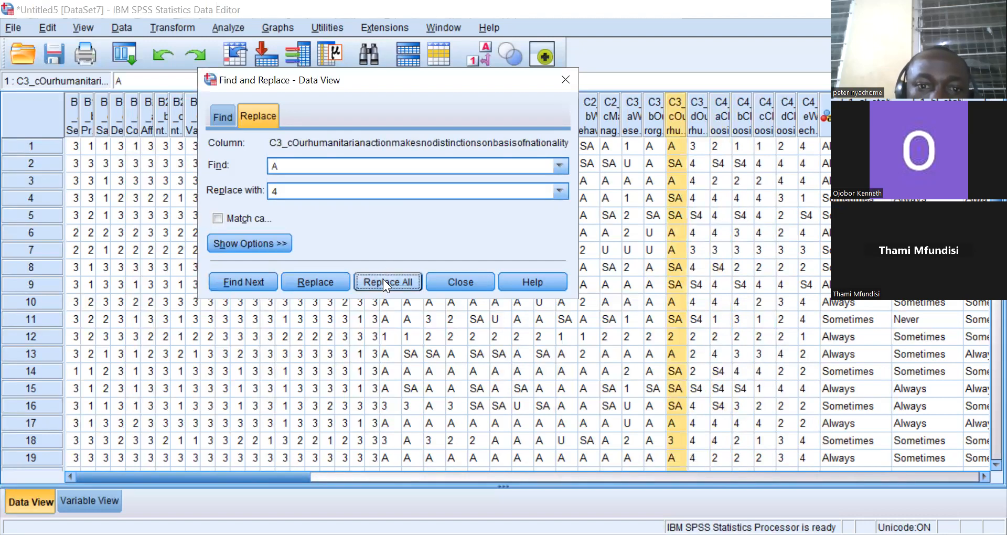
pyautogui.click(384, 282)
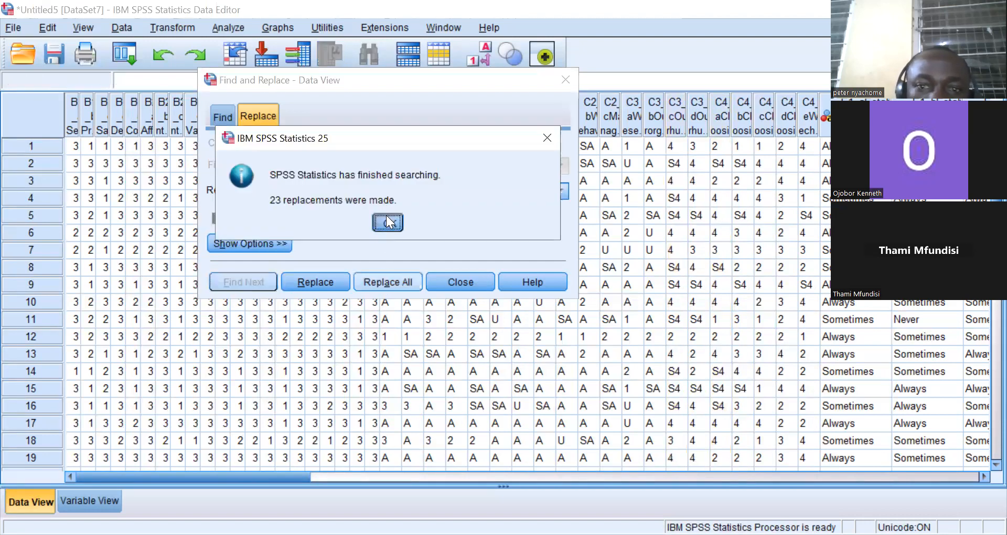
pyautogui.click(387, 222)
# Replace all A responses with 4 in columns C3_b and C3_a.
pyautogui.click(653, 121)
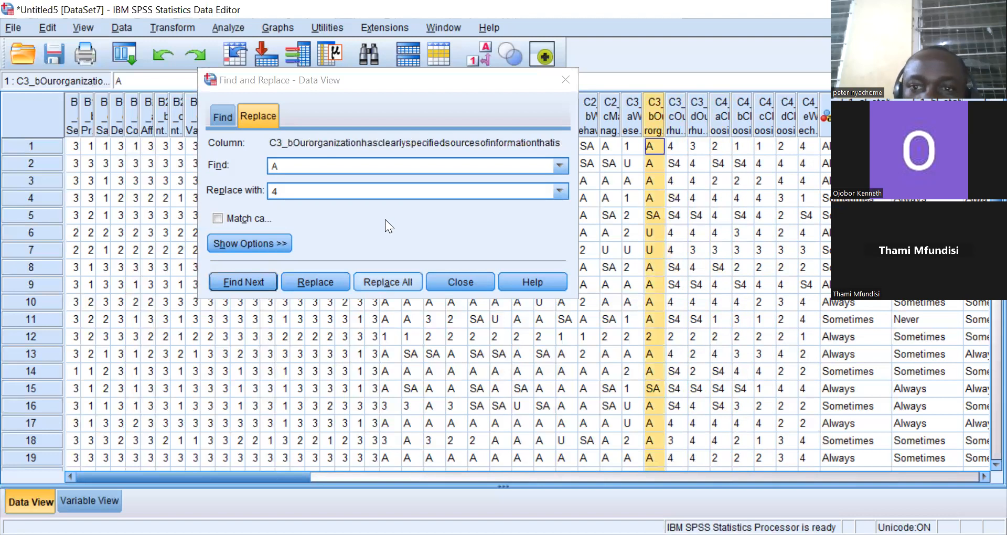
pyautogui.click(387, 282)
pyautogui.click(634, 117)
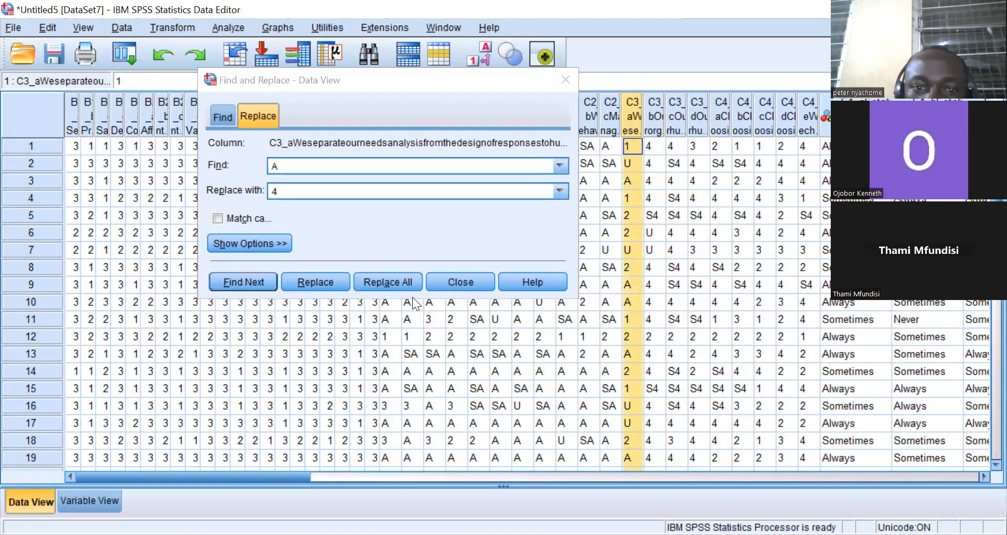
pyautogui.click(387, 281)
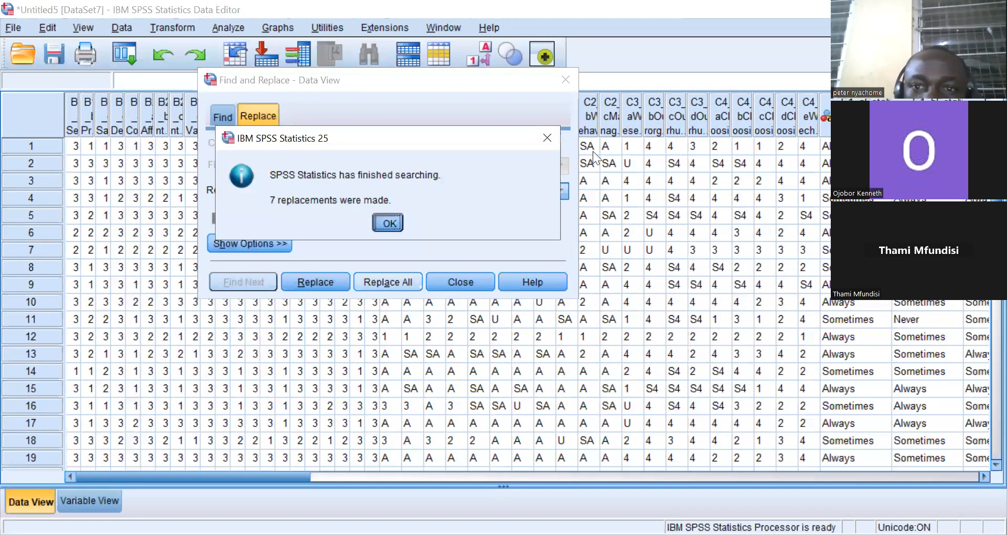
pyautogui.click(386, 221)
# Replace all A responses with 4 in columns C2_c and C2_b.
pyautogui.click(605, 120)
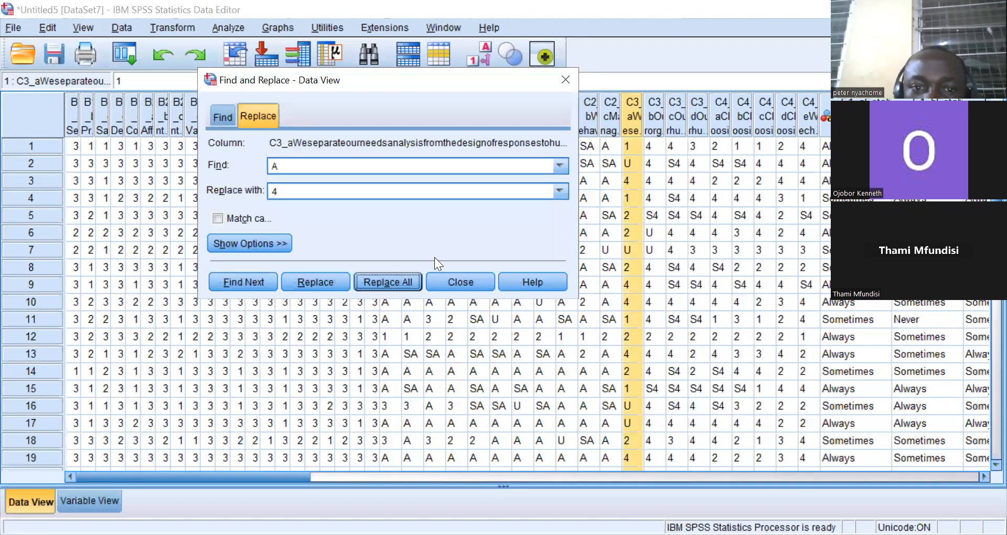
pyautogui.click(387, 282)
pyautogui.click(381, 218)
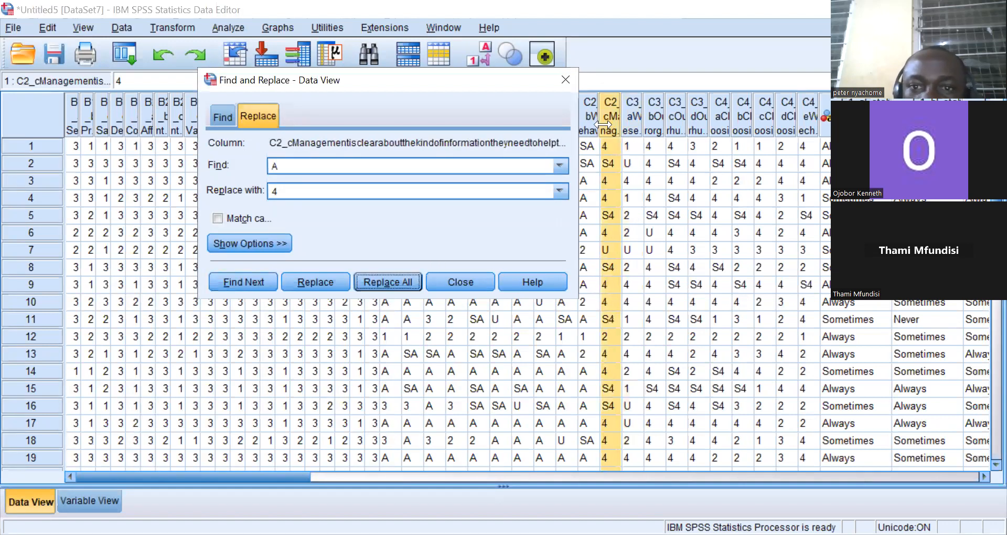
pyautogui.click(589, 119)
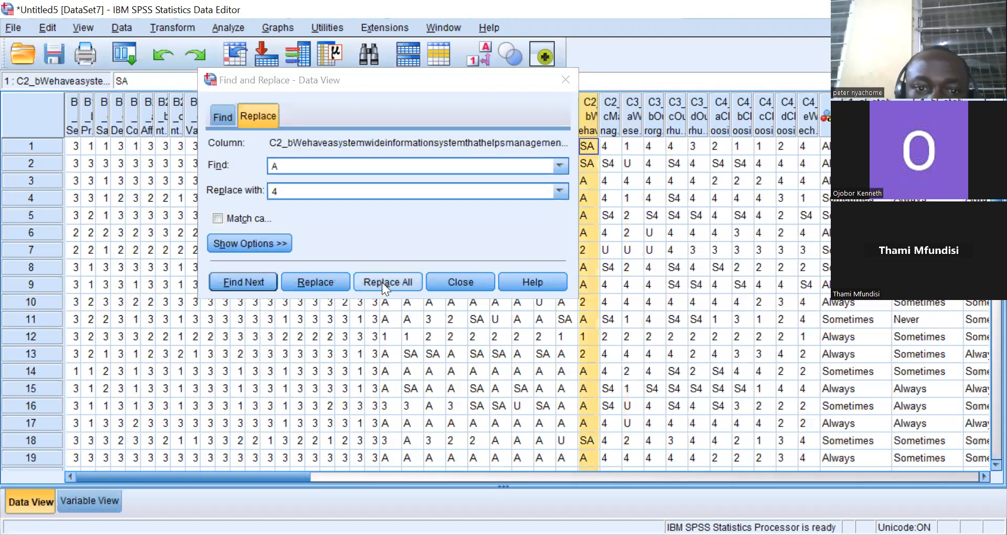
pyautogui.click(381, 282)
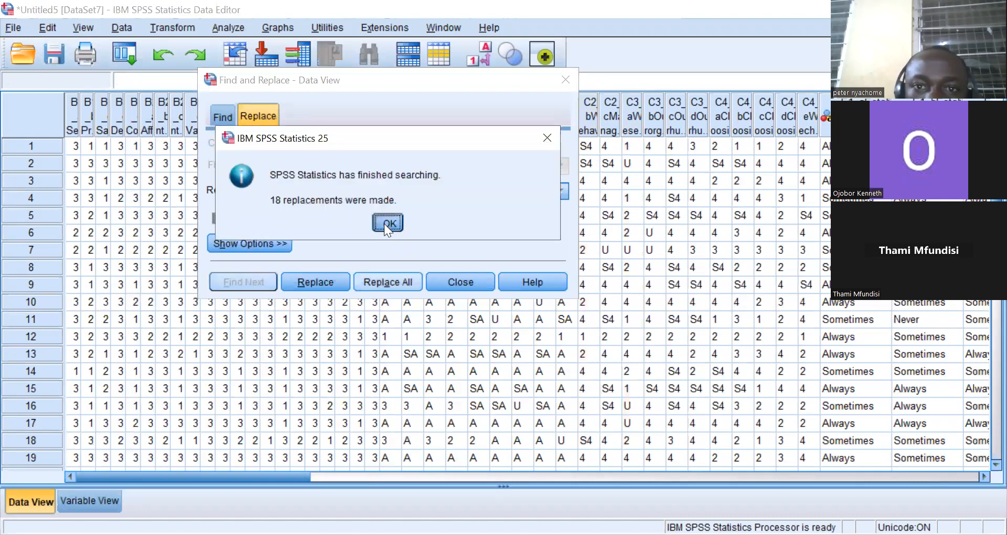
pyautogui.click(384, 224)
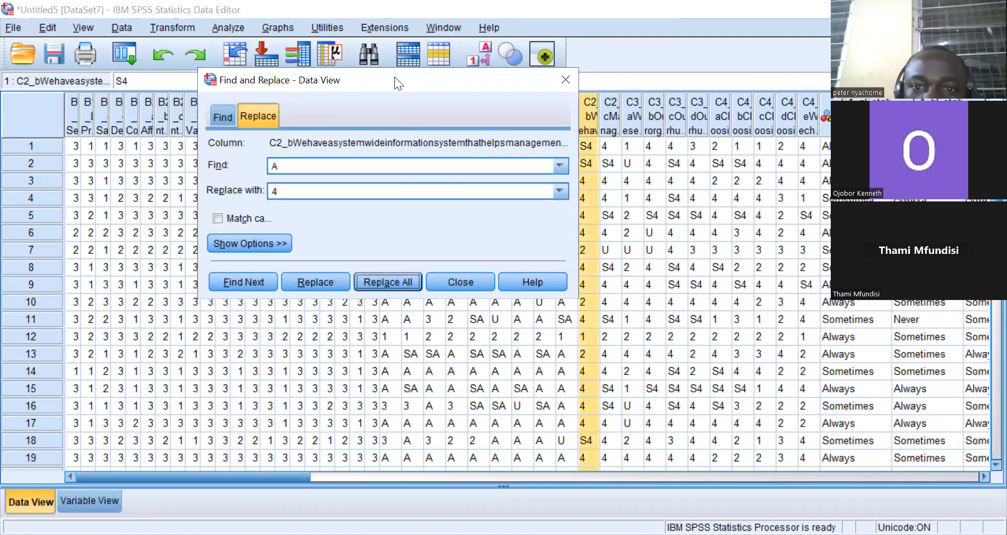
# Move the Find and Replace dialog aside and replace all A responses with 4 in column C2_a.
pyautogui.moveTo(394, 77); pyautogui.dragTo(239, 18)
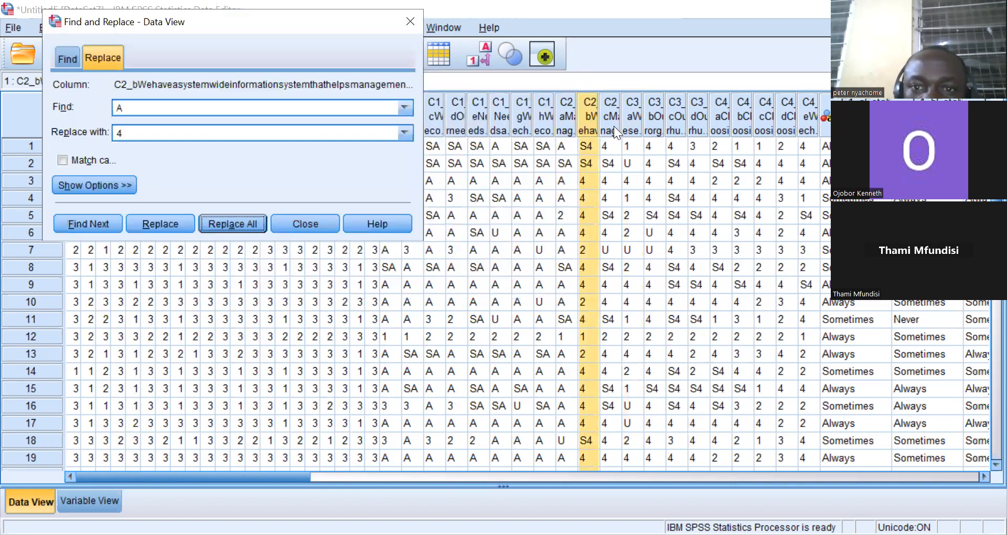
pyautogui.click(563, 126)
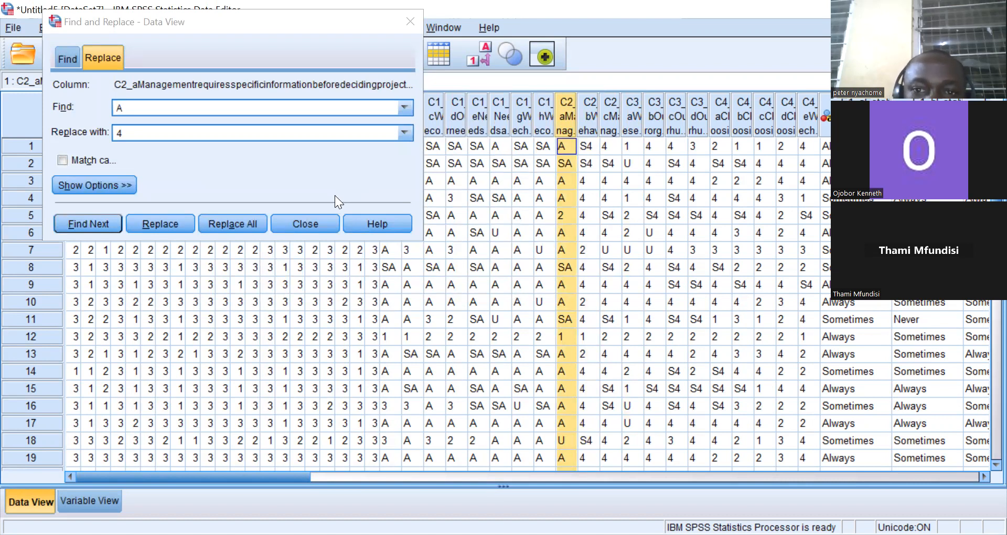
pyautogui.click(239, 222)
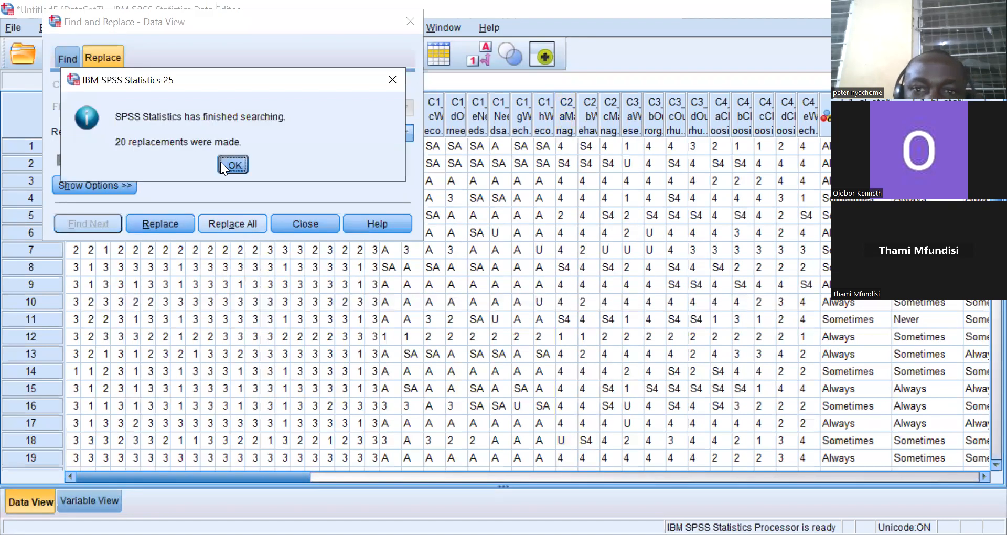
# Replace all A responses with 4 in columns C1_h and C1_g.
pyautogui.click(220, 162)
pyautogui.click(544, 121)
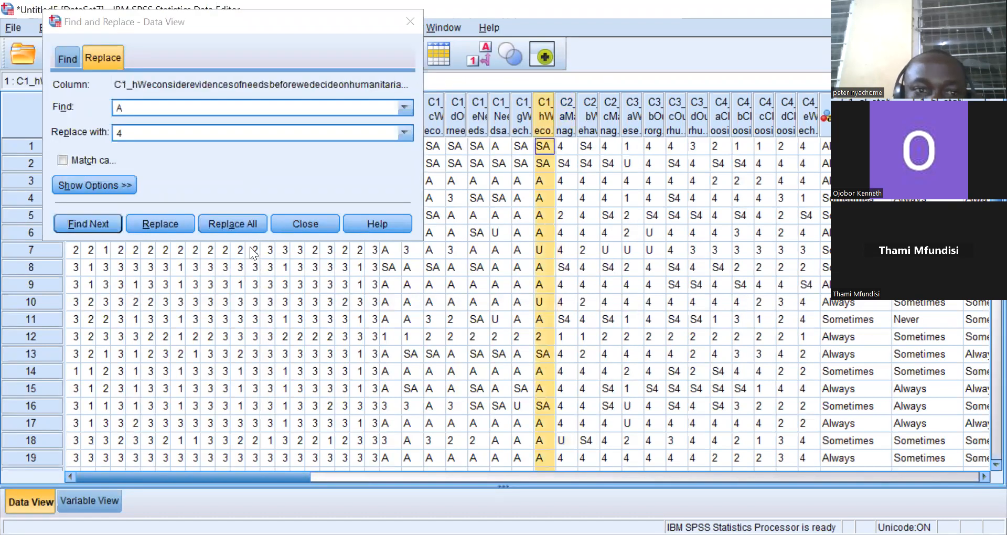
pyautogui.click(242, 220)
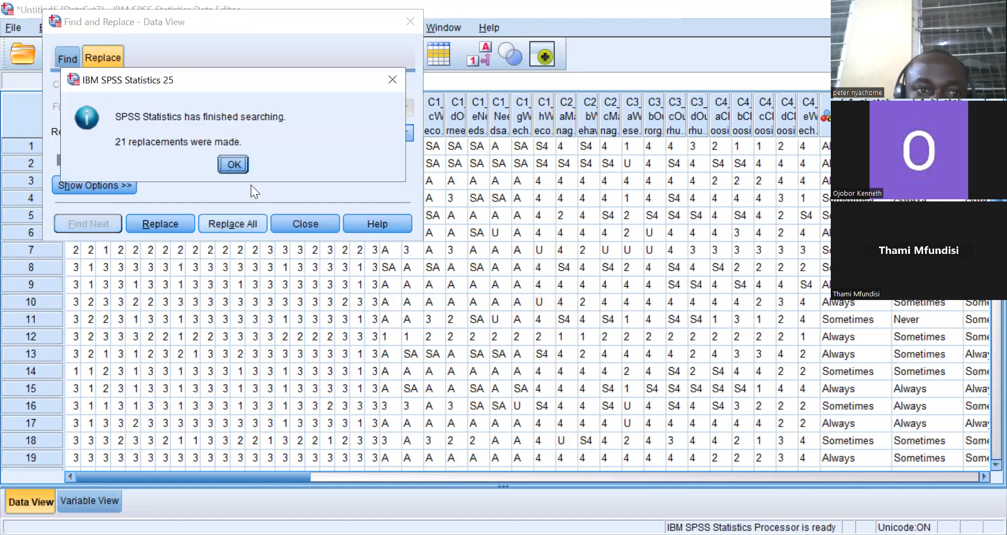
pyautogui.click(237, 161)
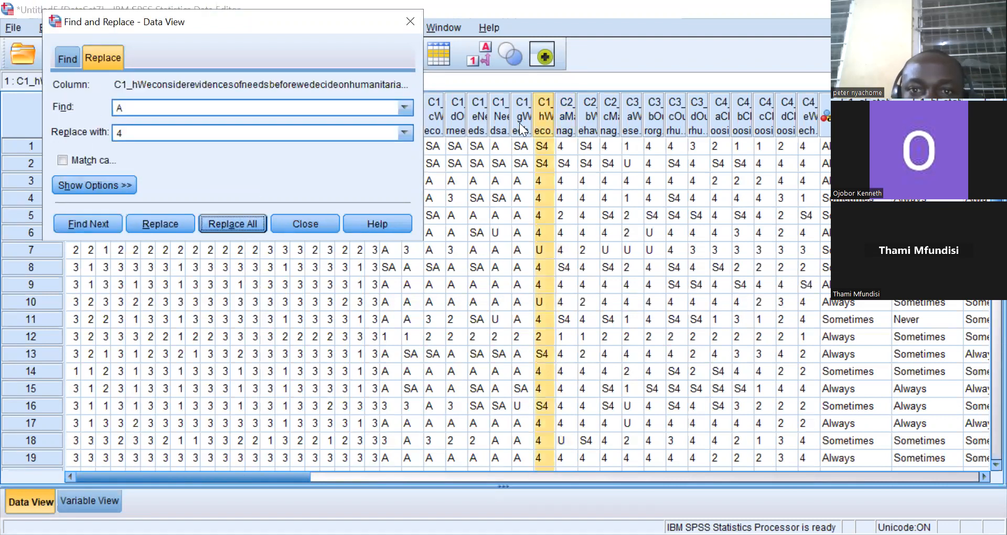
pyautogui.click(519, 120)
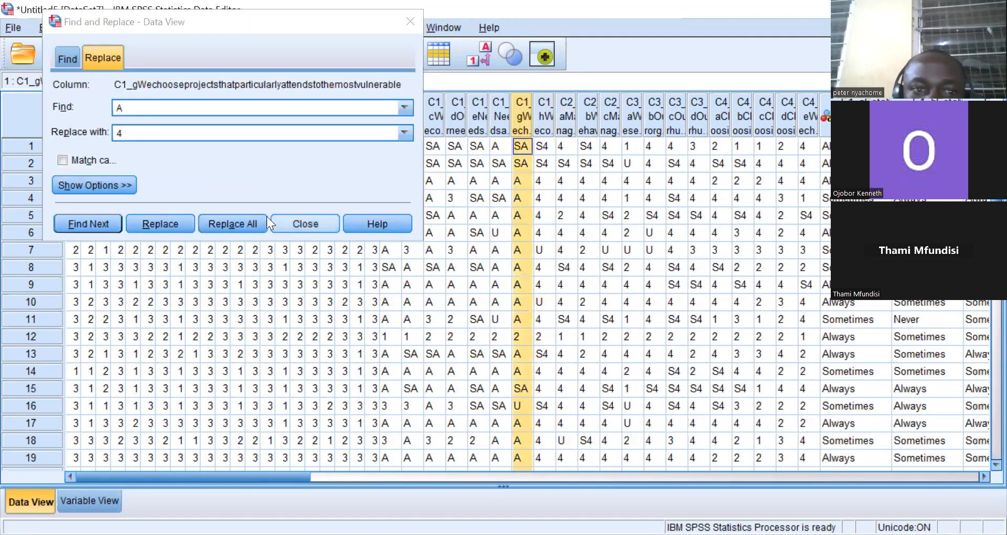
pyautogui.click(233, 224)
pyautogui.click(233, 164)
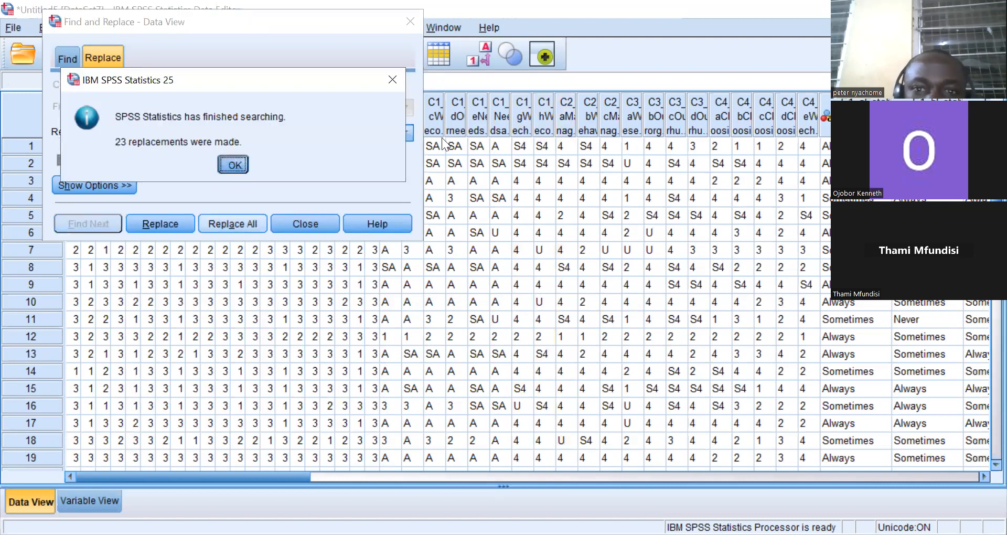
# Replace all A responses with 4 in columns C1_f and C1_e.
pyautogui.click(498, 120)
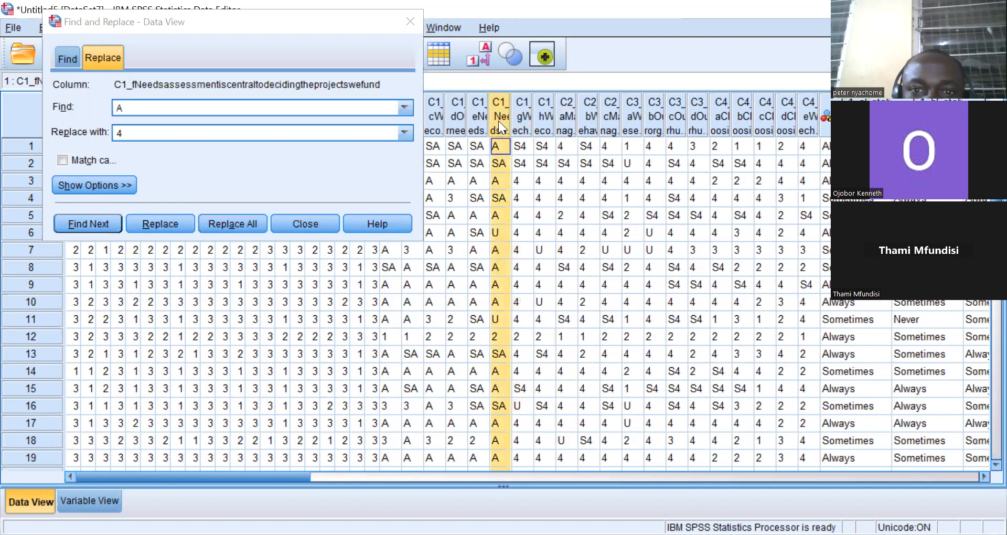
pyautogui.click(240, 222)
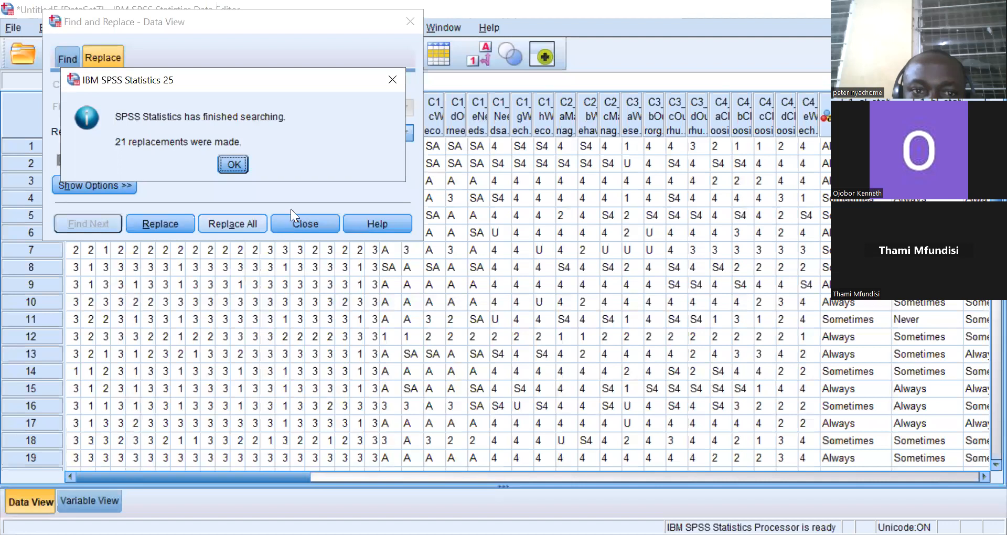
pyautogui.click(233, 165)
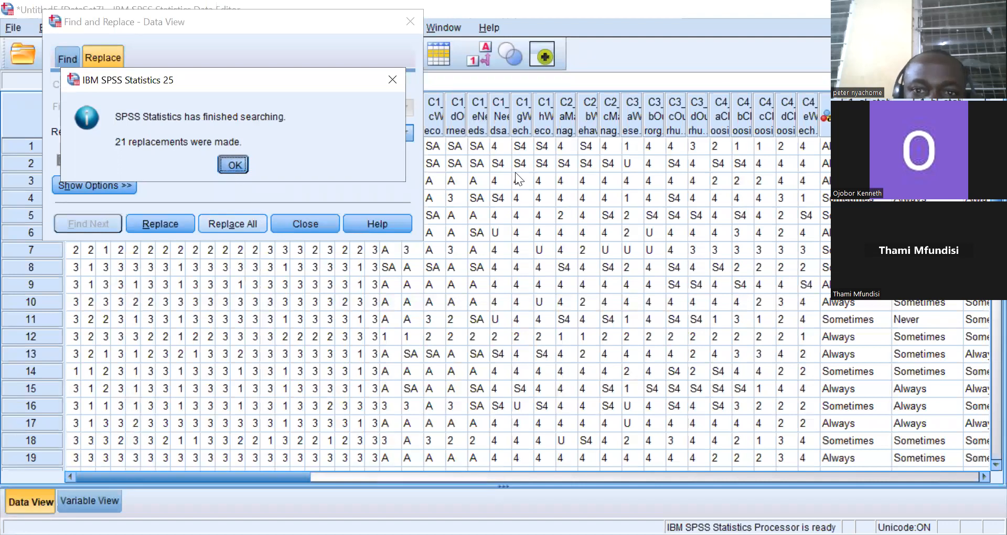
pyautogui.click(478, 129)
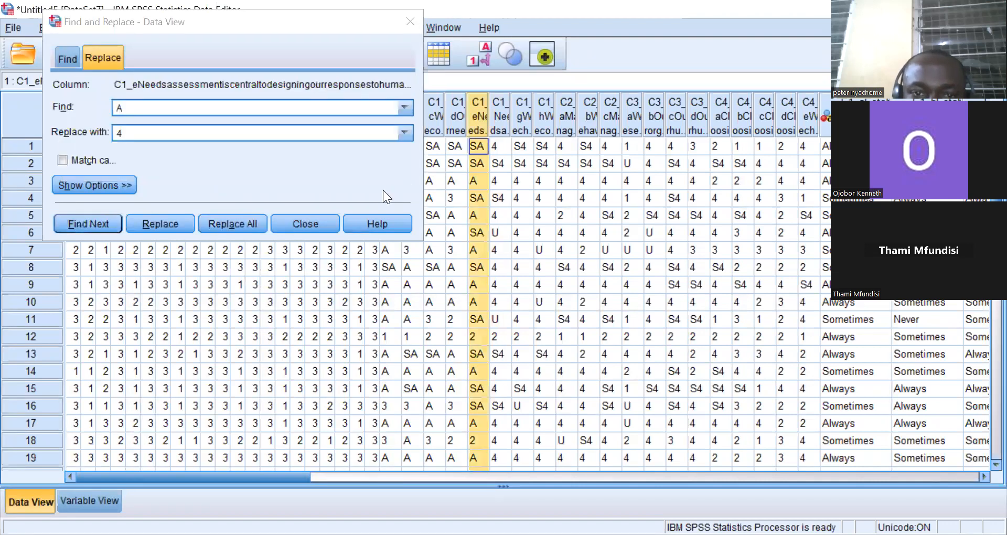
pyautogui.click(239, 222)
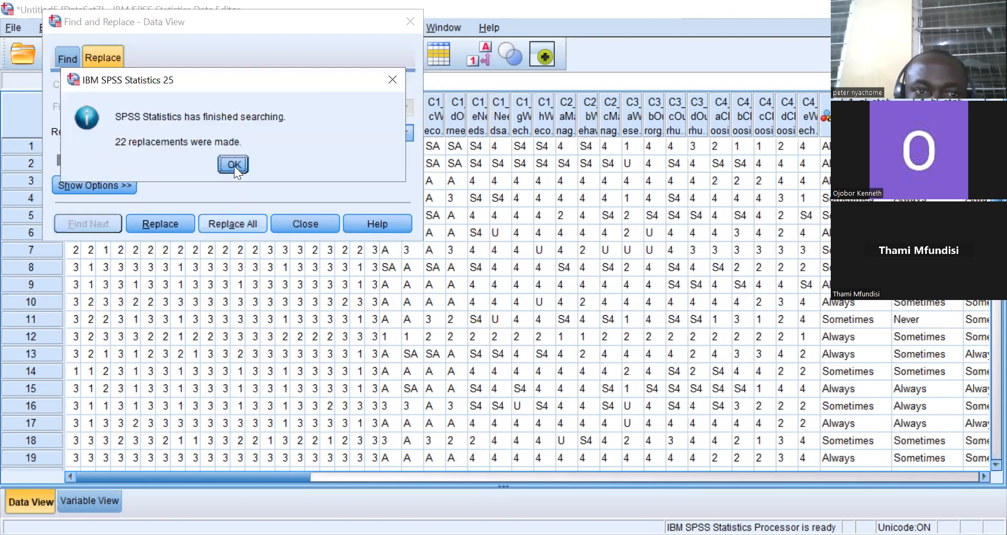
pyautogui.click(233, 166)
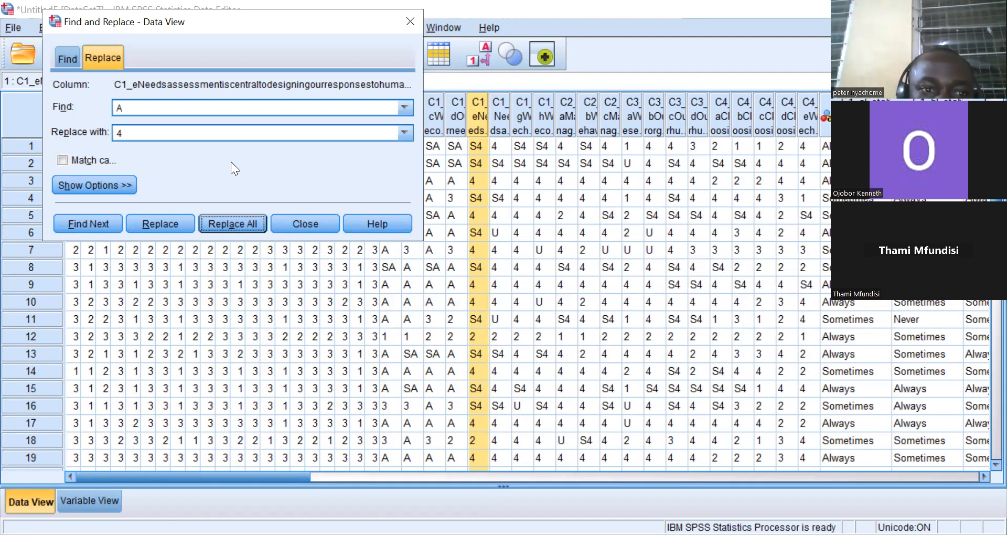
# Replace all A responses with 4 in columns C1_d and C1_c.
pyautogui.click(453, 120)
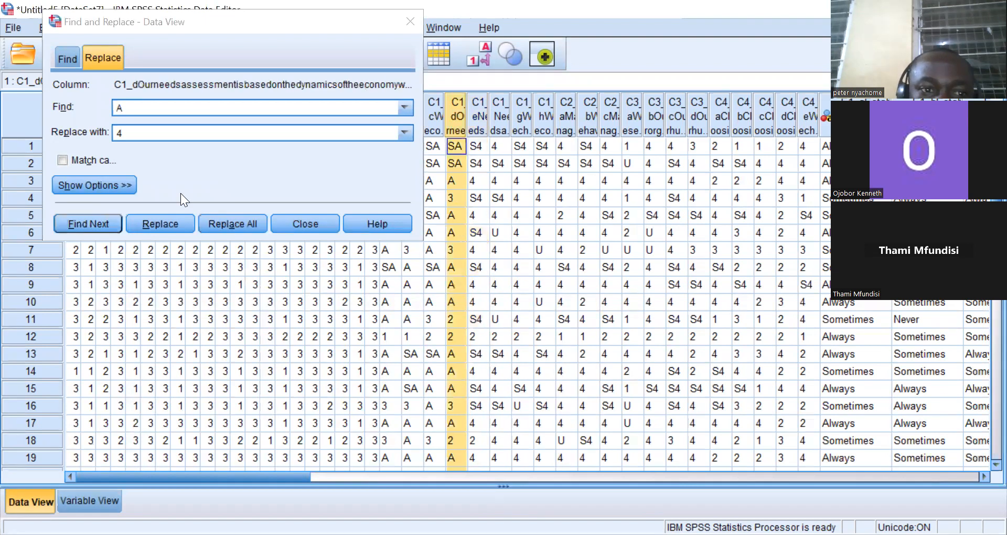
pyautogui.click(221, 224)
pyautogui.click(234, 164)
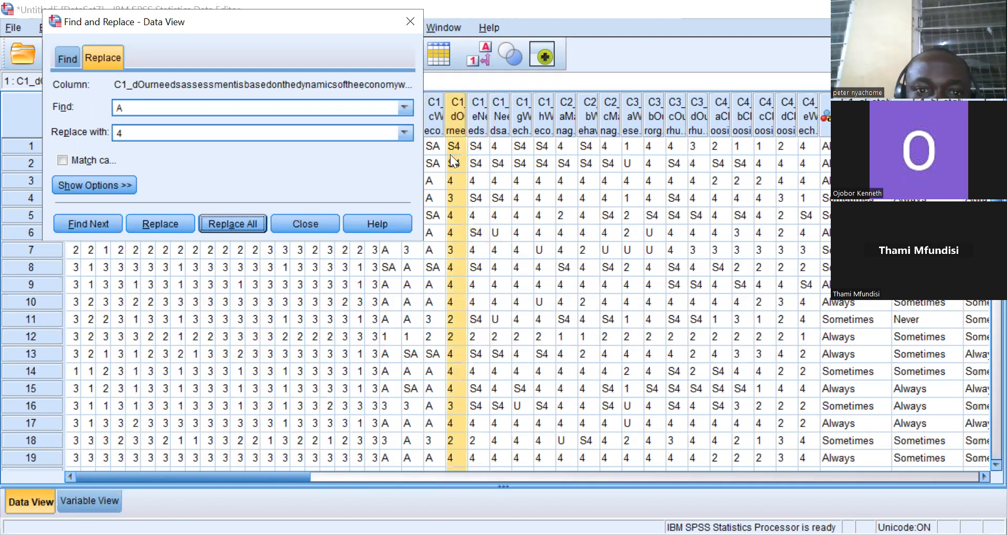
pyautogui.click(435, 118)
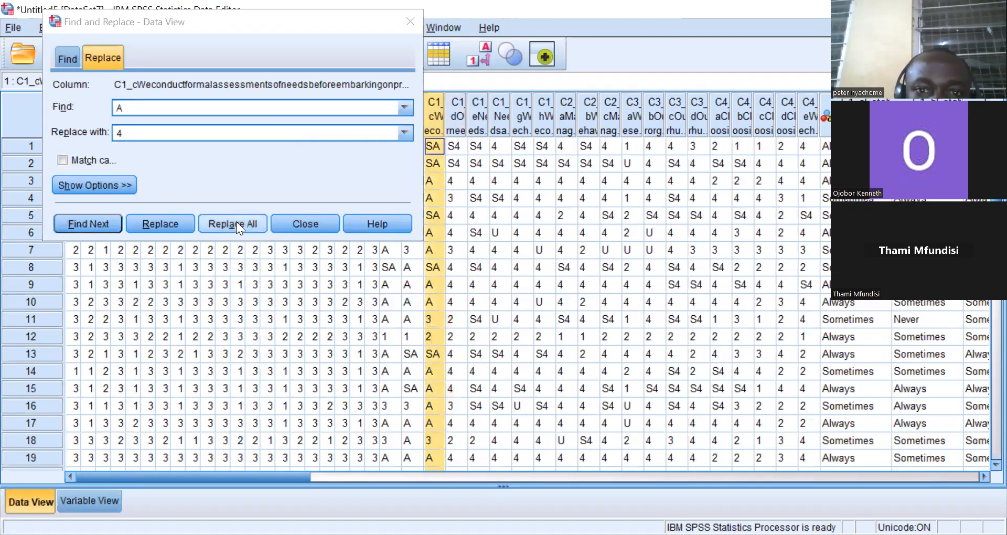
pyautogui.click(236, 223)
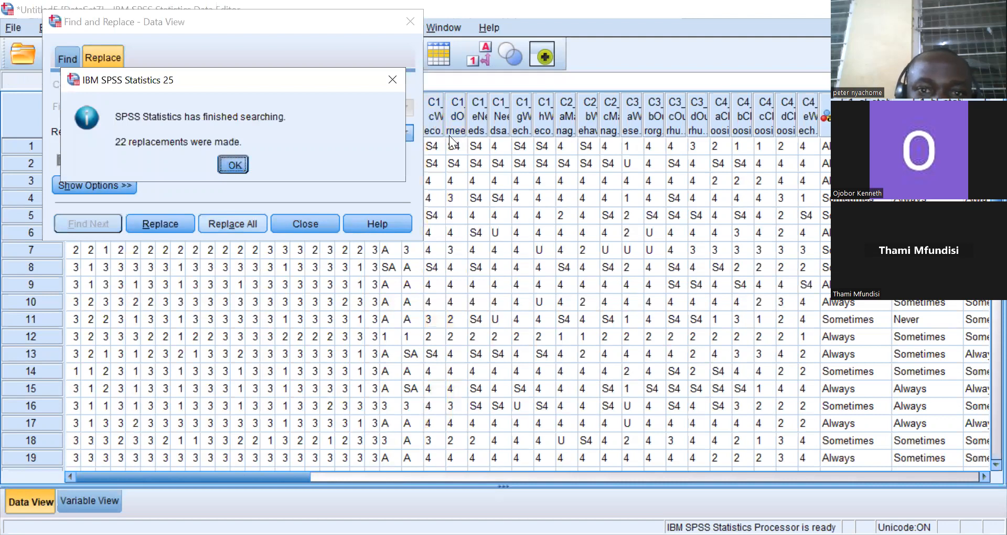
pyautogui.click(234, 165)
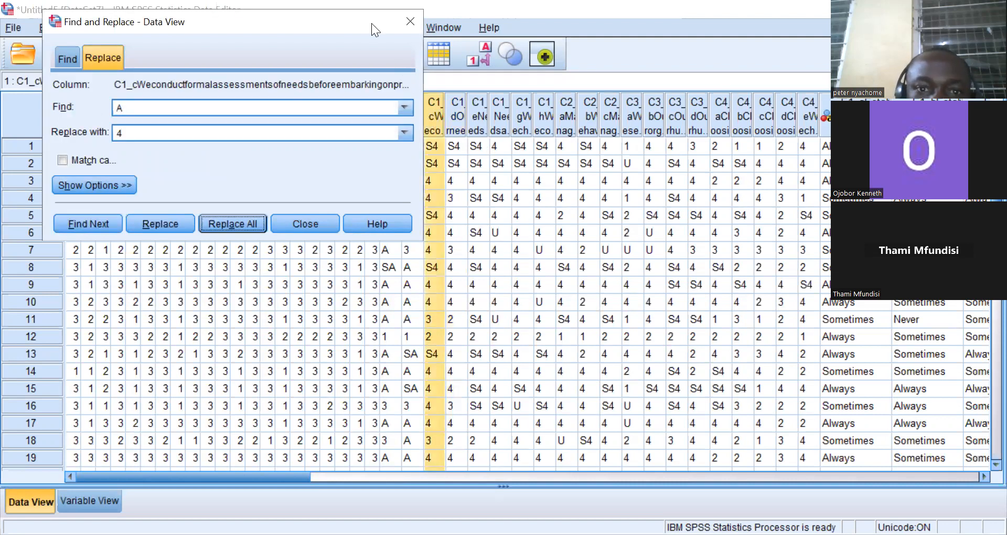
# Shift the Find and Replace dialog out of the way and replace all A responses with 4 in columns C1_b and C1_a.
pyautogui.moveTo(371, 23); pyautogui.dragTo(233, 14)
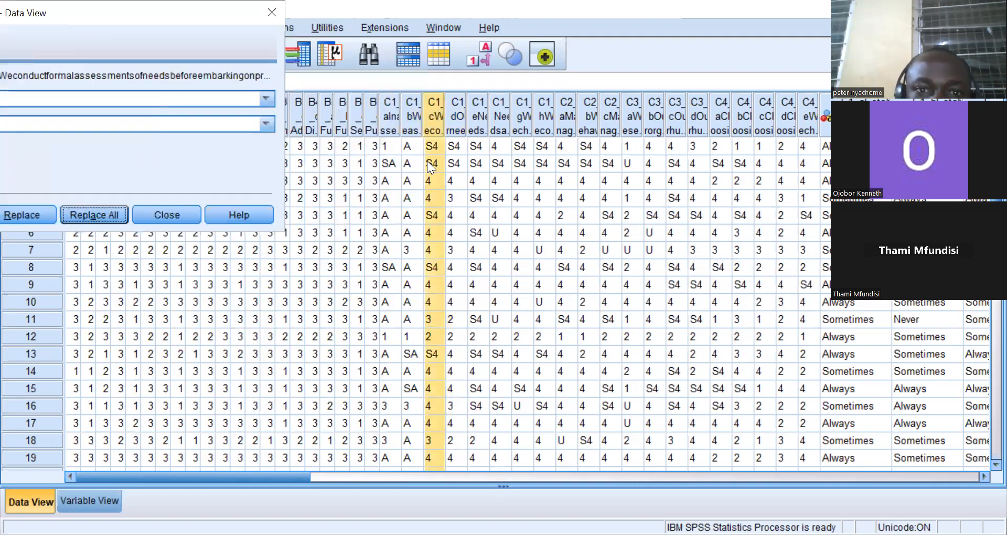
pyautogui.click(413, 123)
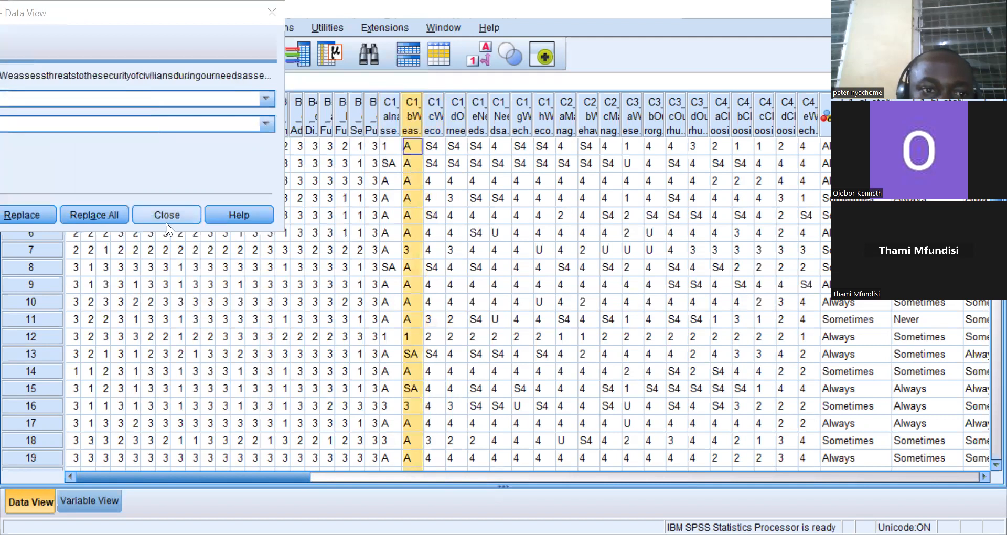
pyautogui.click(106, 211)
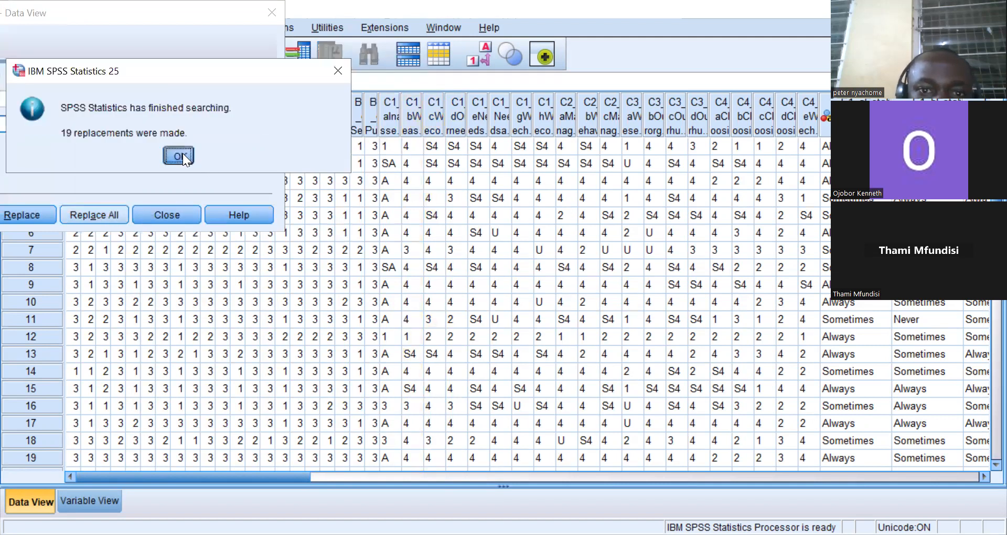
pyautogui.click(179, 156)
pyautogui.click(385, 123)
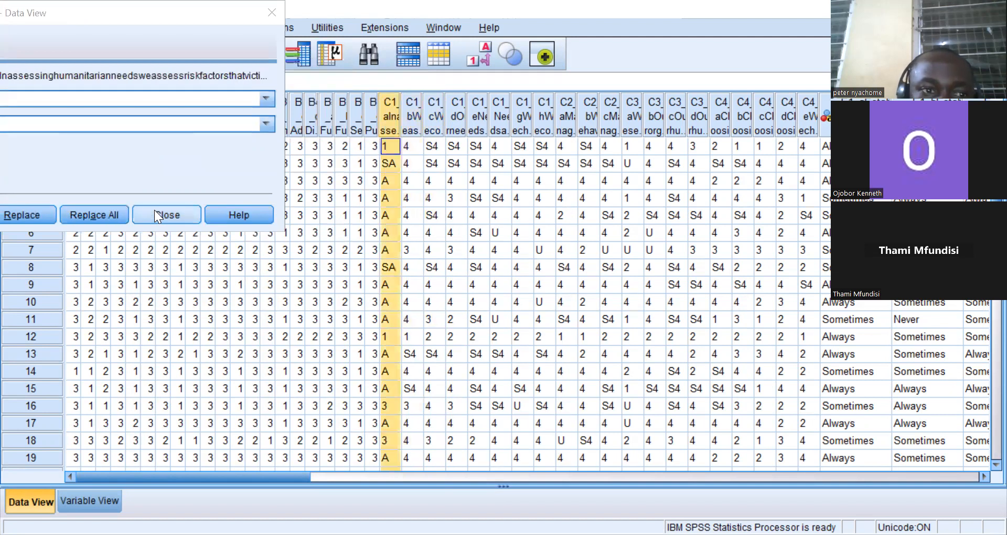
pyautogui.click(93, 211)
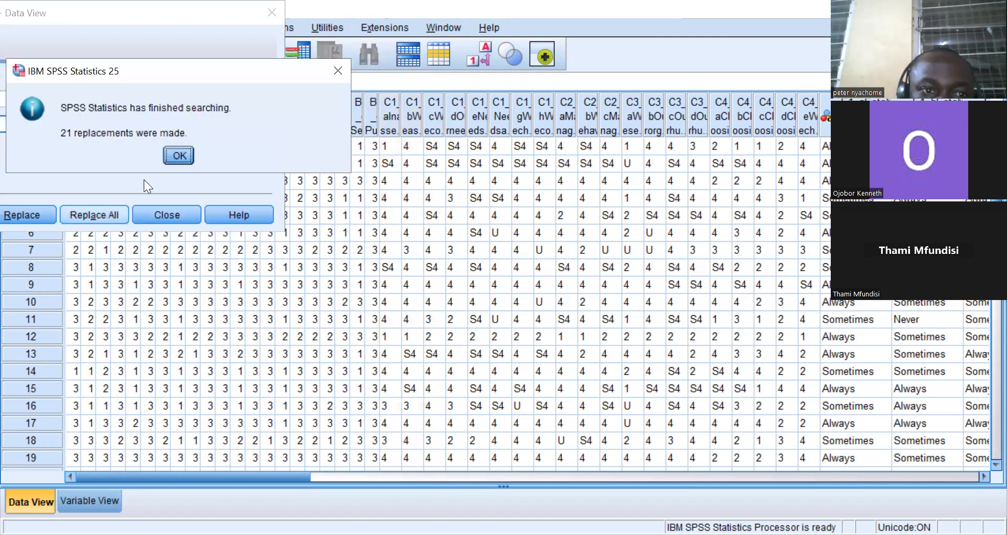
pyautogui.click(178, 156)
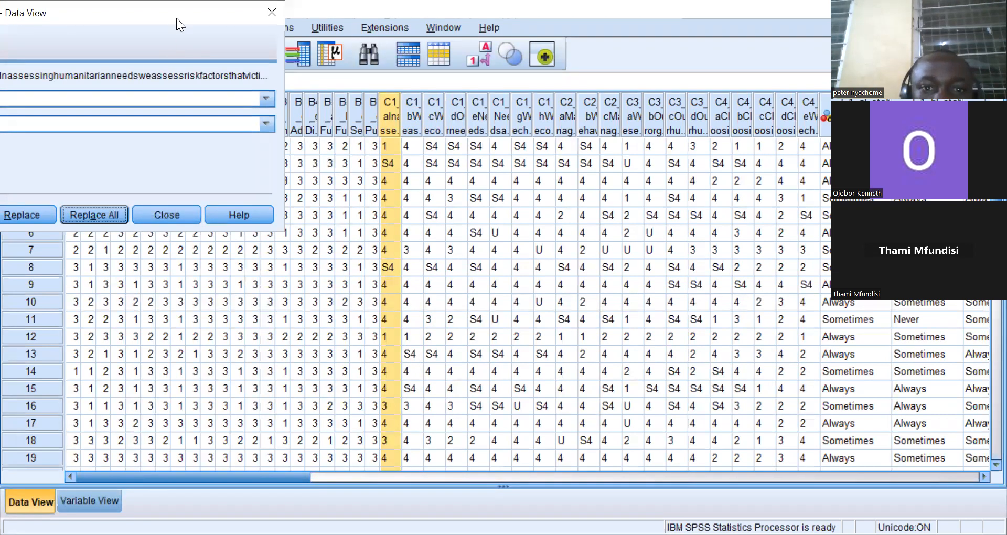
# Change the search to find S4 and replace with 5, then replace all in column C1_a.
pyautogui.moveTo(176, 18); pyautogui.dragTo(742, 68)
pyautogui.click(576, 151)
pyautogui.press('BackSpace')
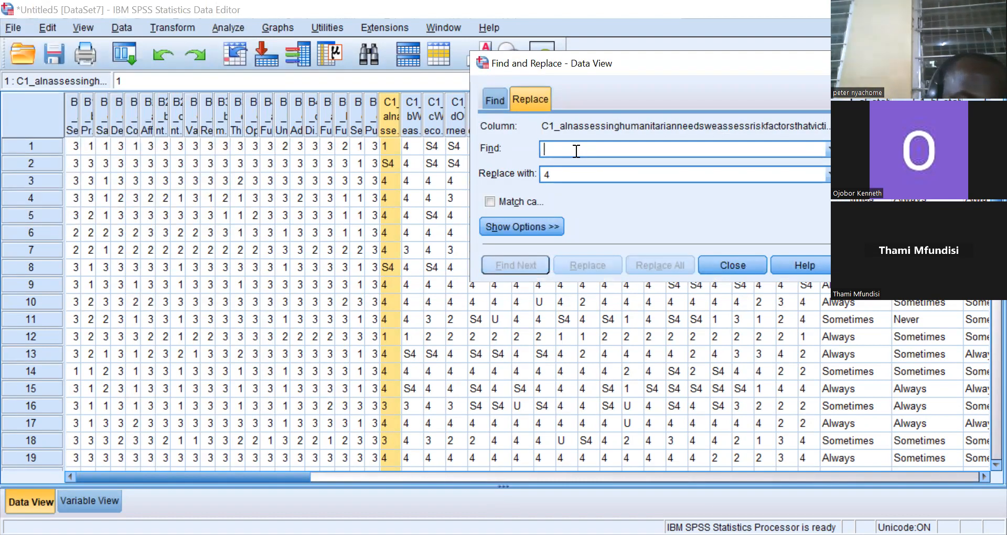
pyautogui.write('s')
pyautogui.press('BackSpace')
pyautogui.write('S4')
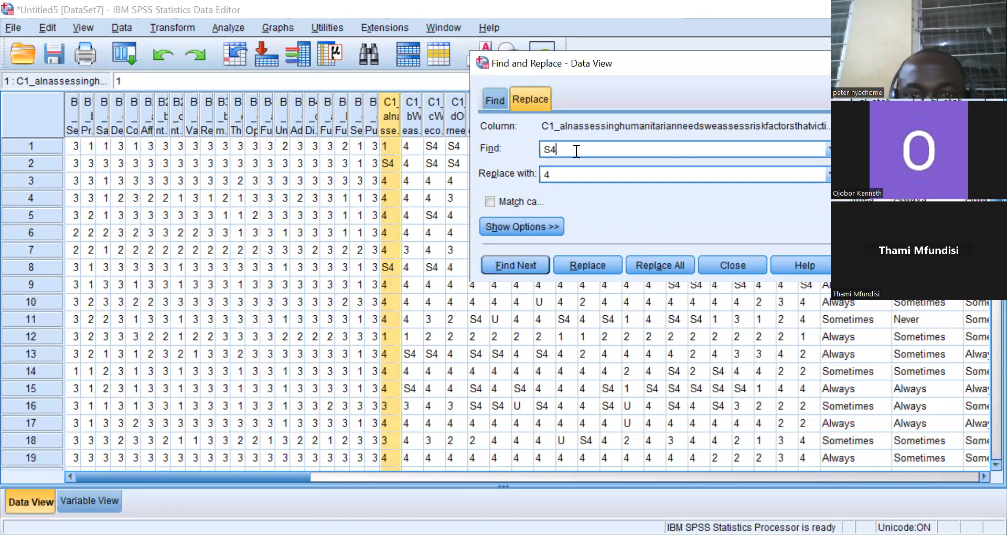
pyautogui.press('BackSpace')
pyautogui.write('5')
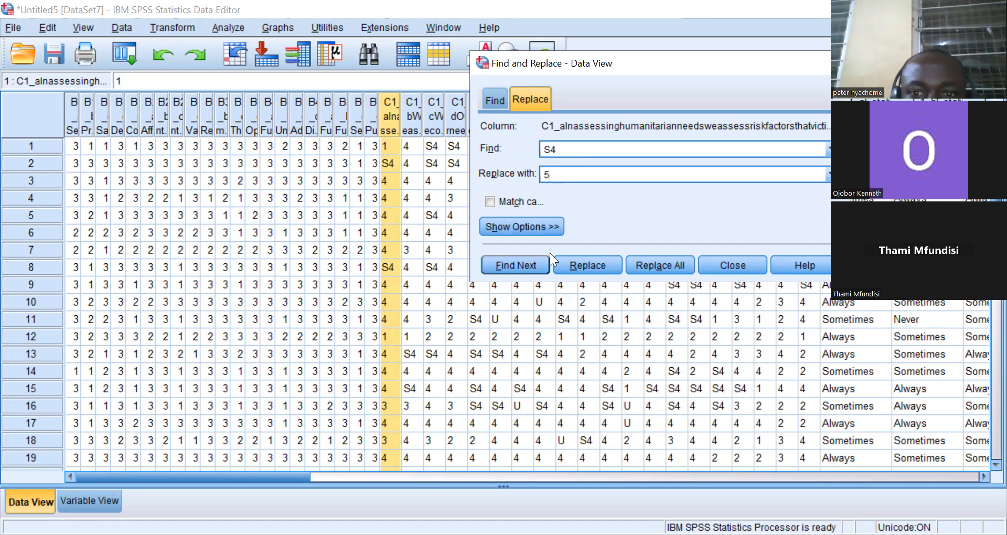
pyautogui.click(650, 264)
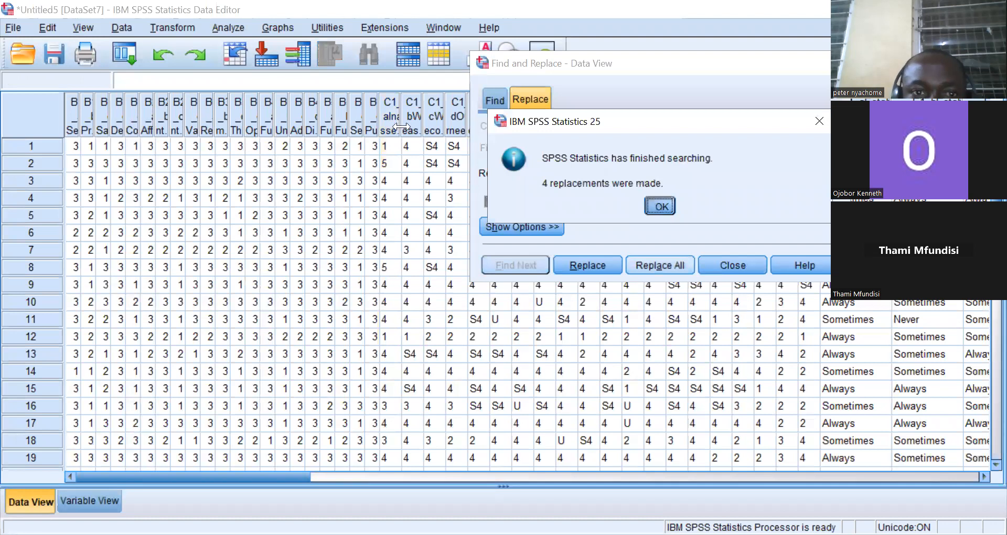
pyautogui.click(660, 206)
# Replace all S4 responses with 5 in columns C1_b and C1_c.
pyautogui.click(413, 125)
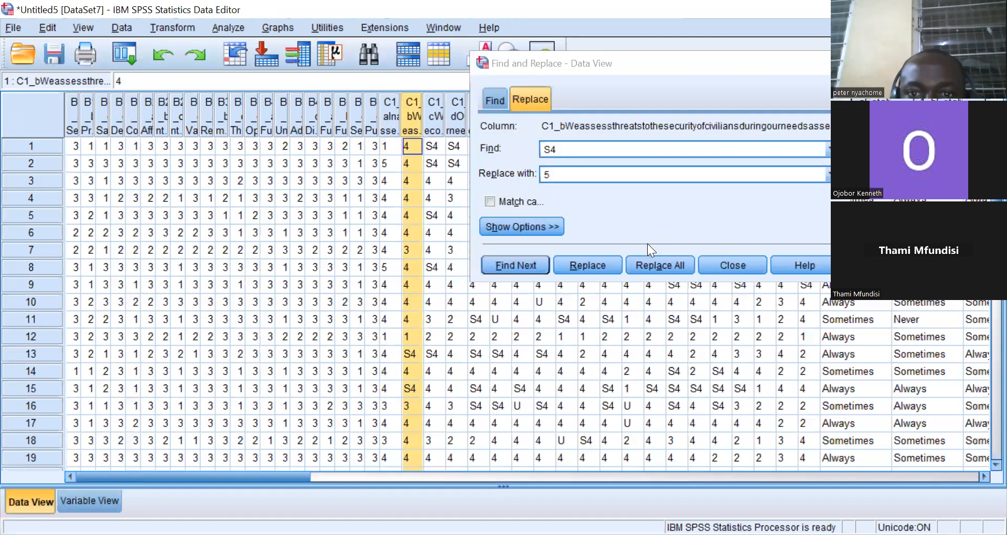
pyautogui.click(654, 266)
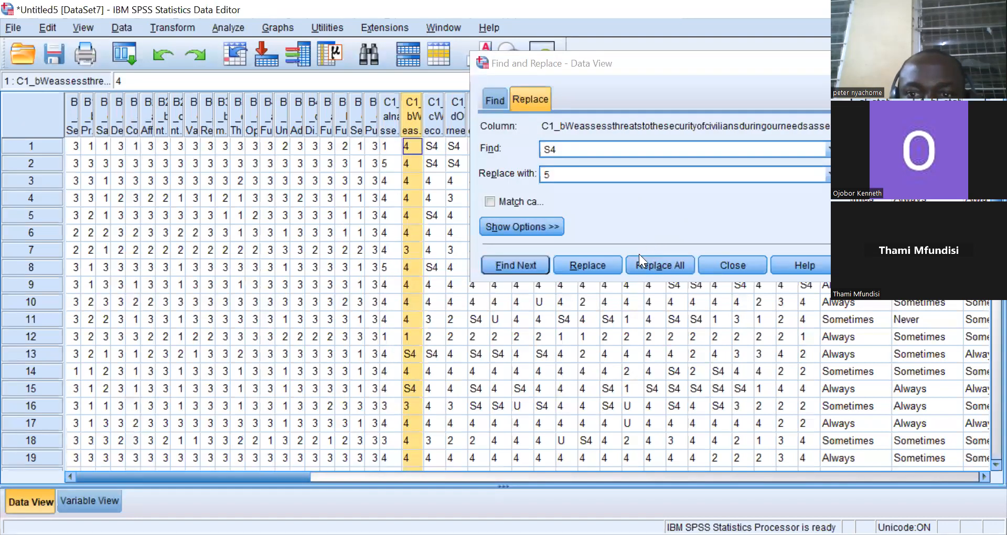
pyautogui.click(663, 204)
pyautogui.click(434, 110)
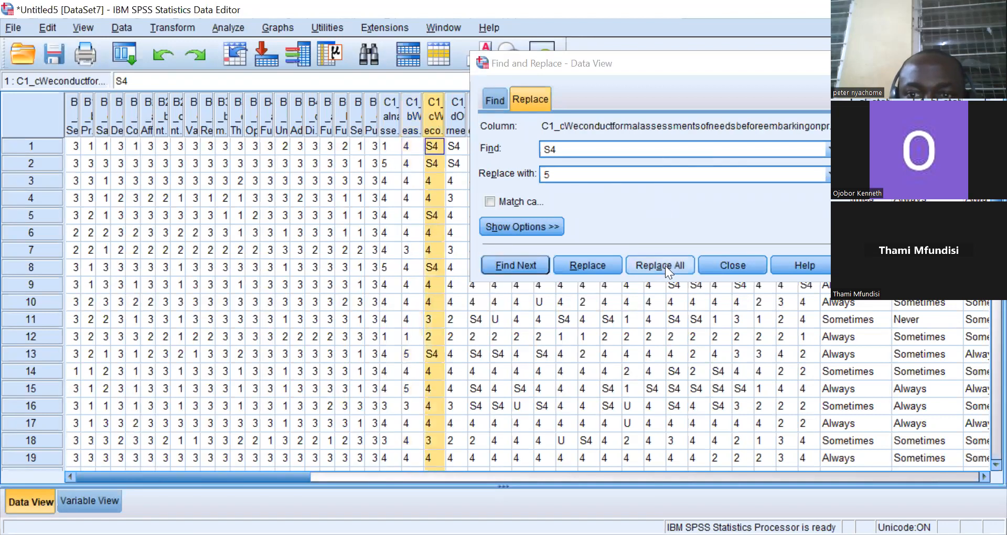
pyautogui.click(659, 265)
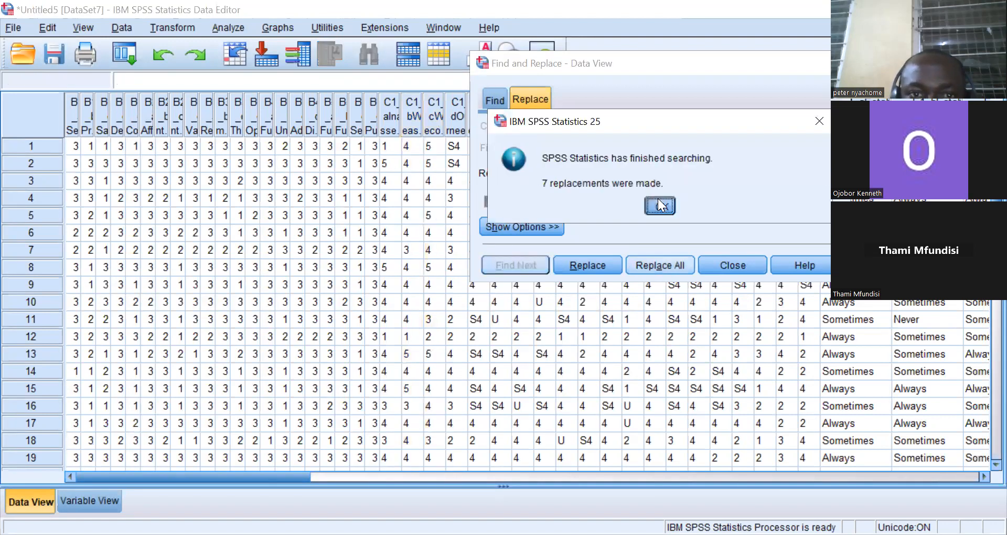
pyautogui.click(658, 200)
# Replace all S4 responses with 5 in columns C1_d and C1_e.
pyautogui.click(454, 118)
pyautogui.click(668, 264)
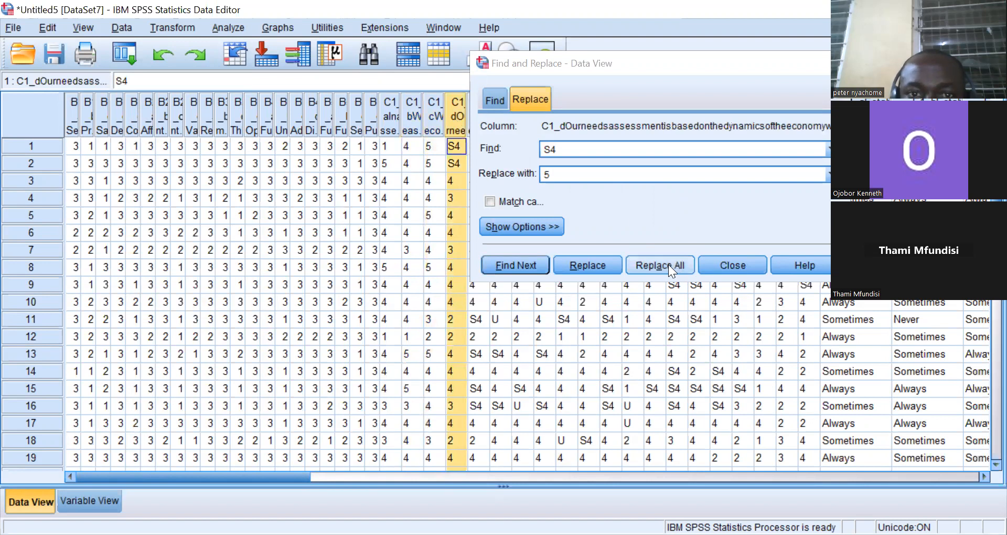
pyautogui.click(651, 208)
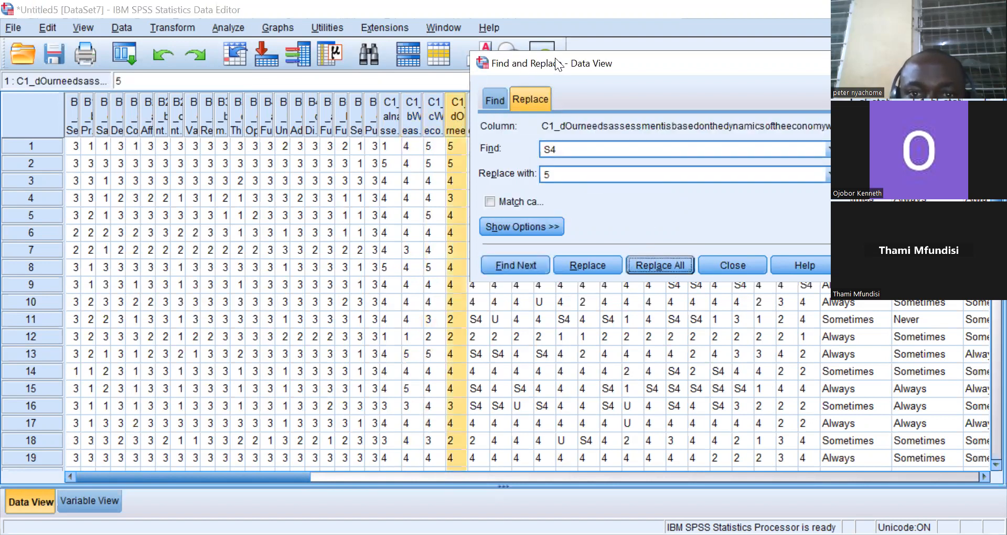
pyautogui.moveTo(558, 64); pyautogui.dragTo(721, 85)
pyautogui.click(470, 126)
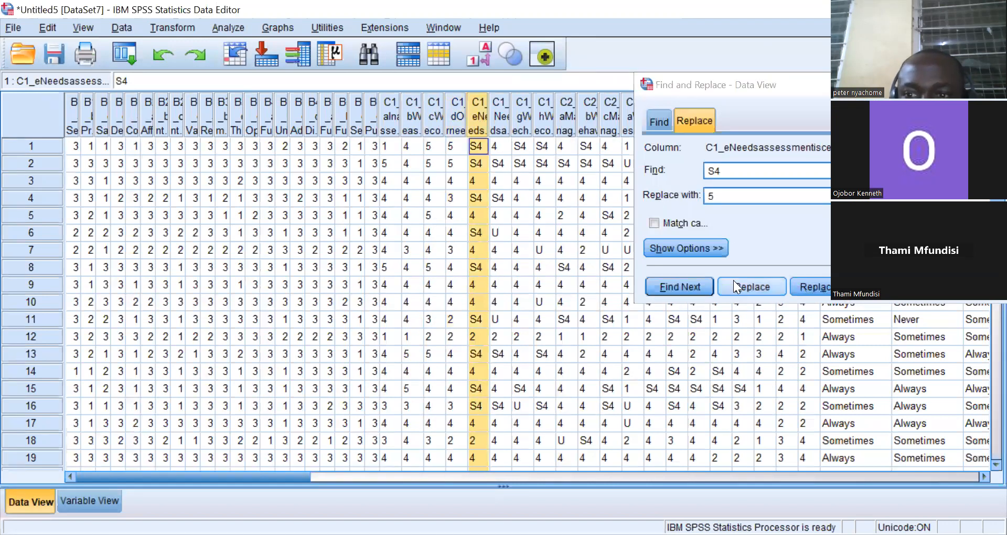
pyautogui.click(795, 281)
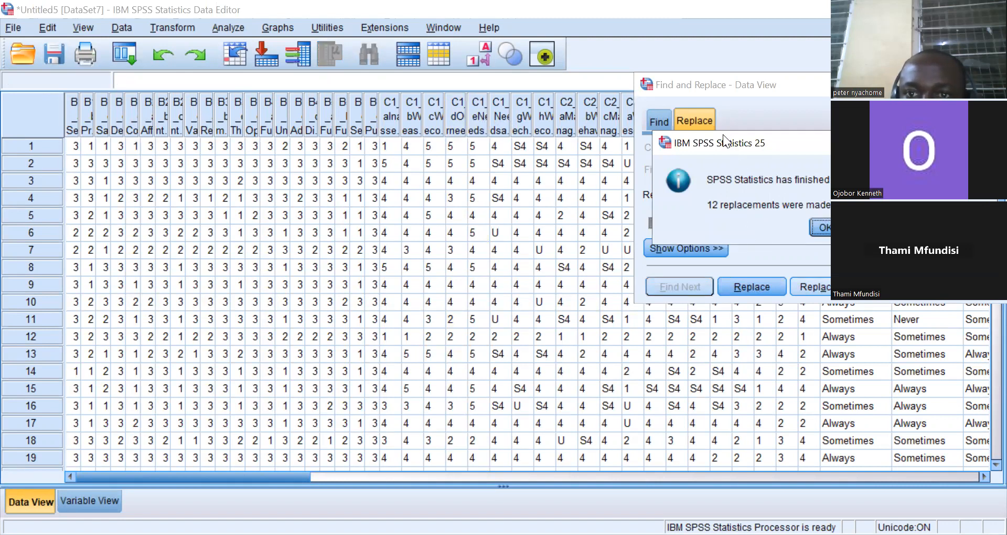
pyautogui.moveTo(724, 141); pyautogui.dragTo(525, 24)
pyautogui.click(625, 110)
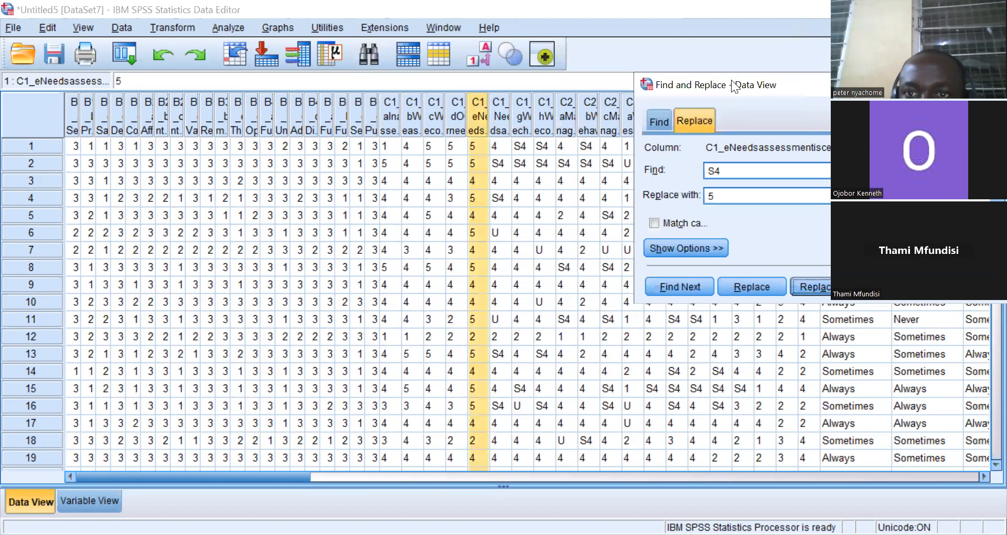
# Move the Find and Replace dialog aside and replace all S4 responses with 5 in columns C1_e and C1_f.
pyautogui.moveTo(733, 86); pyautogui.dragTo(622, 14)
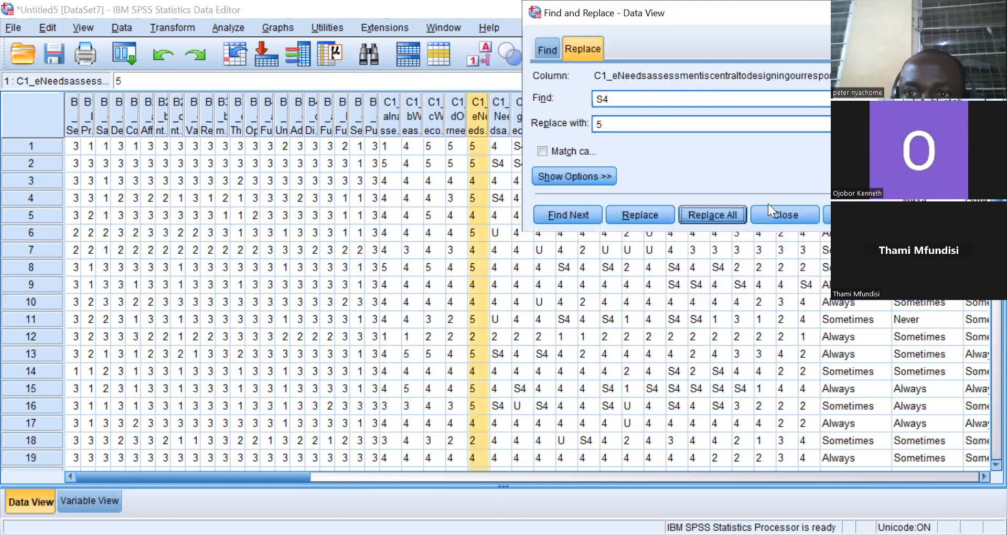
pyautogui.click(717, 211)
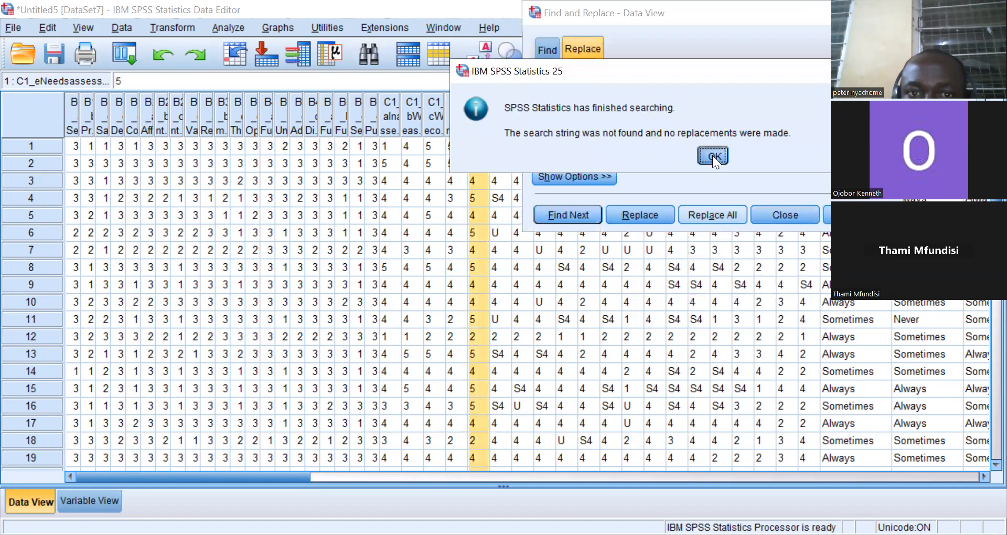
pyautogui.click(711, 156)
pyautogui.click(496, 116)
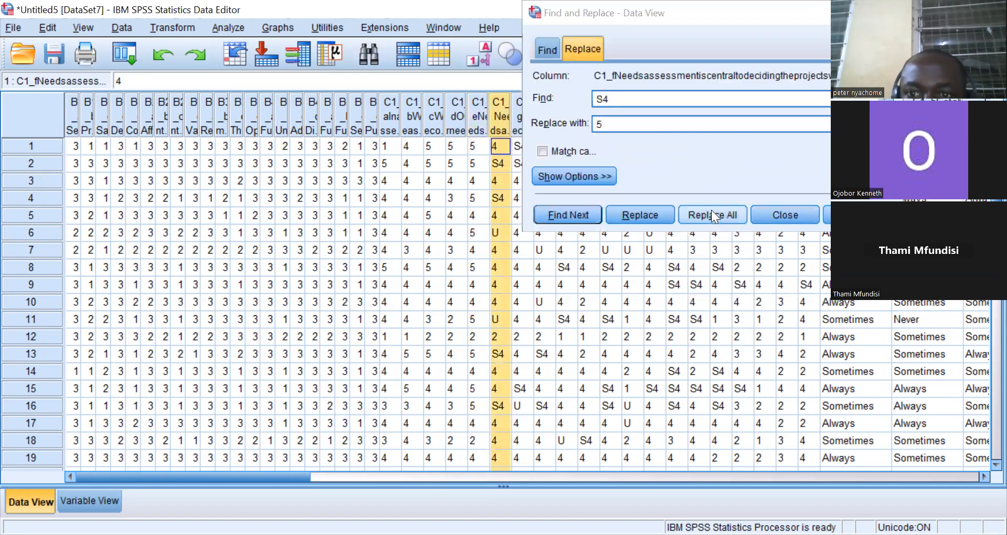
pyautogui.click(712, 215)
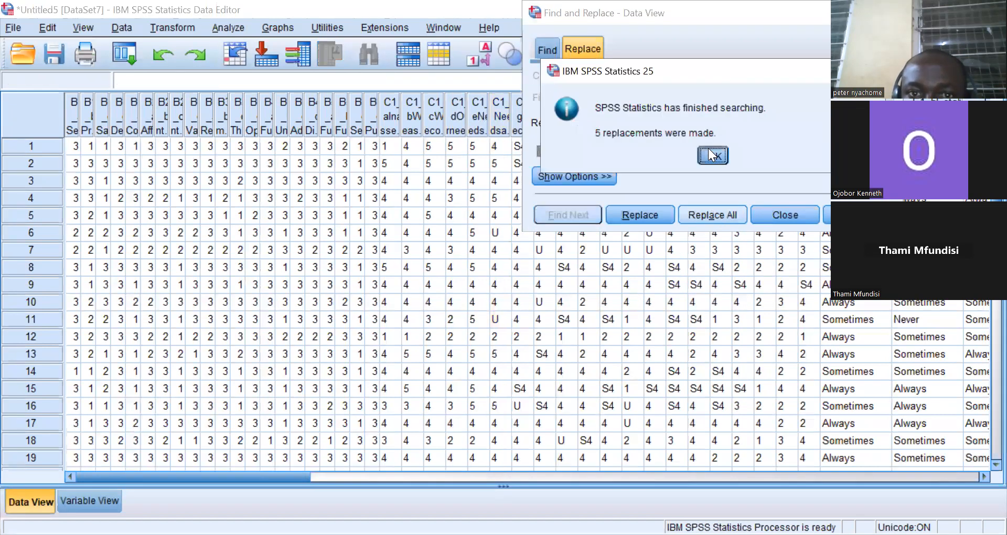
pyautogui.click(711, 154)
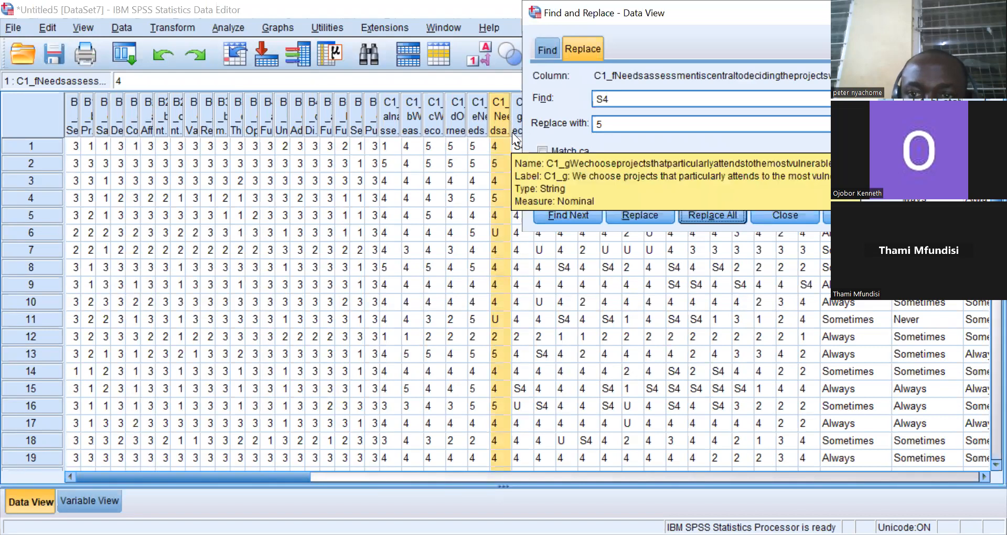
# Replace all S4 responses with 5 in columns C1_g and C1_h.
pyautogui.click(512, 132)
pyautogui.click(712, 215)
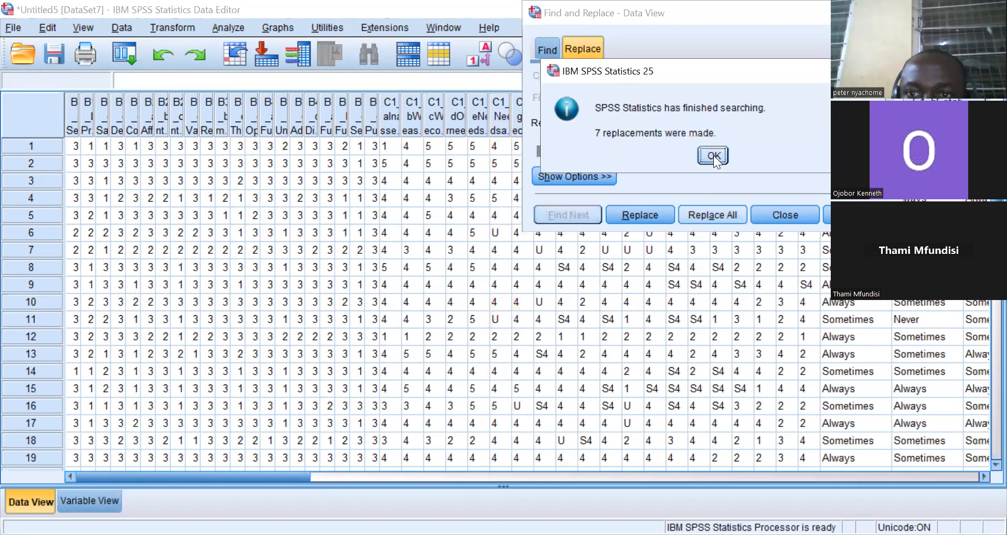
pyautogui.click(712, 154)
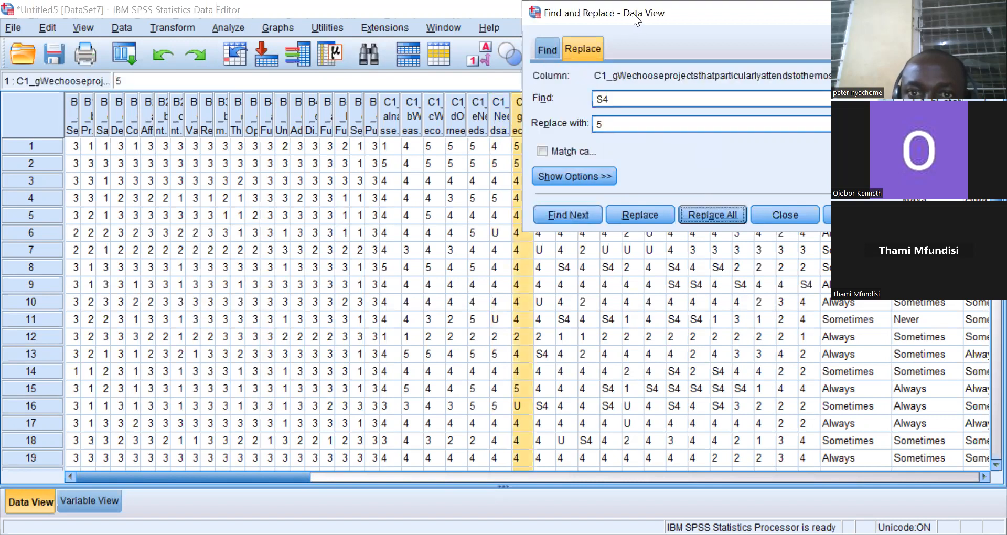
pyautogui.moveTo(636, 19); pyautogui.dragTo(796, 19)
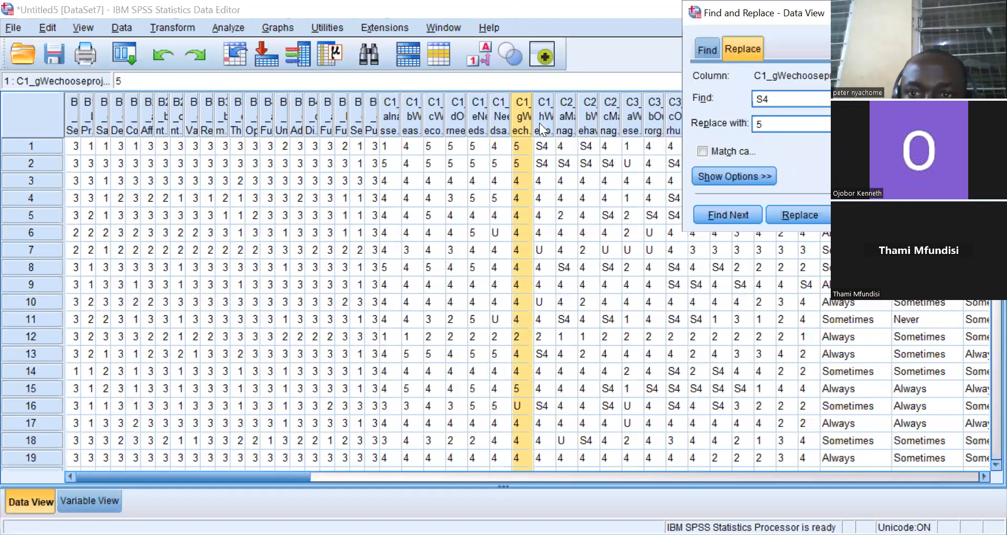
pyautogui.click(539, 123)
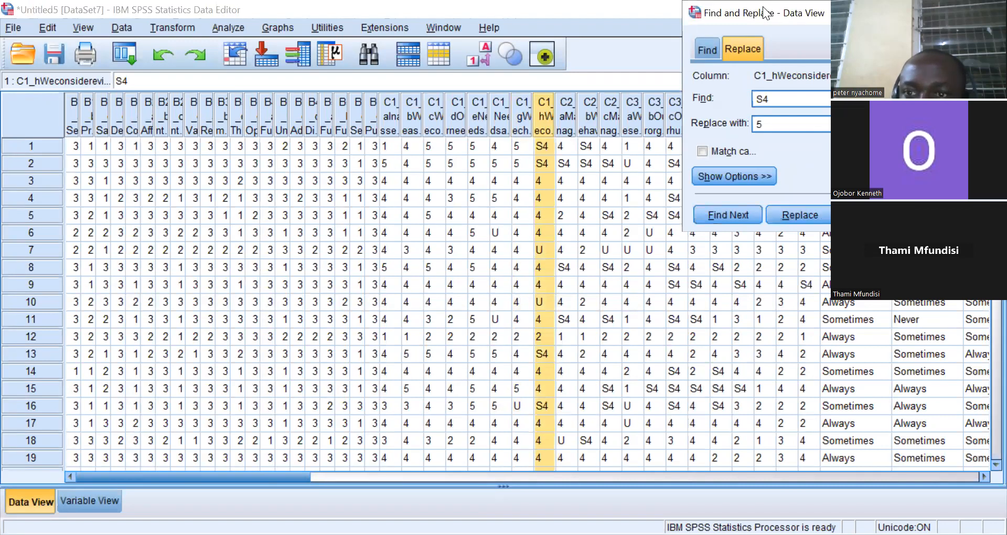
pyautogui.moveTo(766, 12); pyautogui.dragTo(672, 13)
pyautogui.click(778, 214)
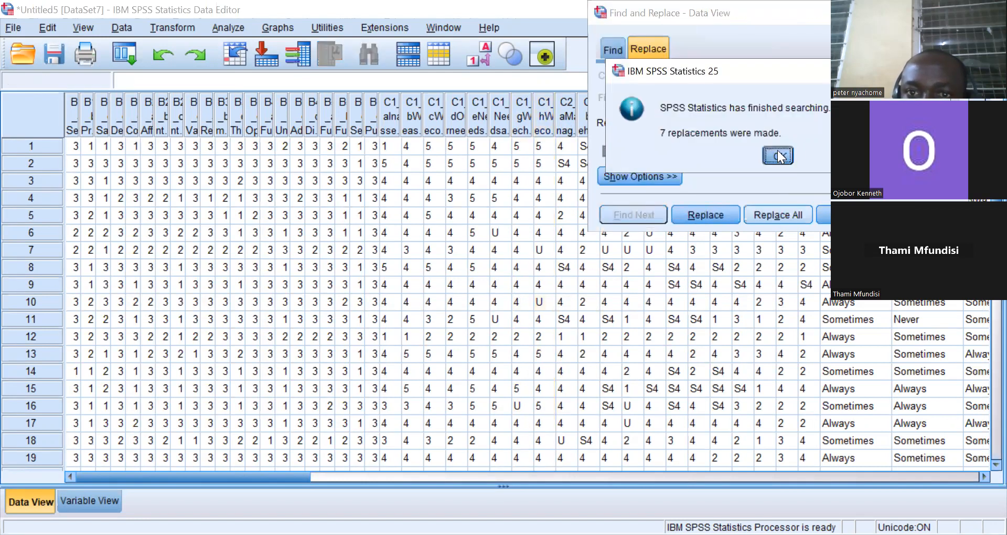
pyautogui.click(778, 155)
# Replace all S4 responses with 5 in columns C2_a and C2_b.
pyautogui.click(566, 129)
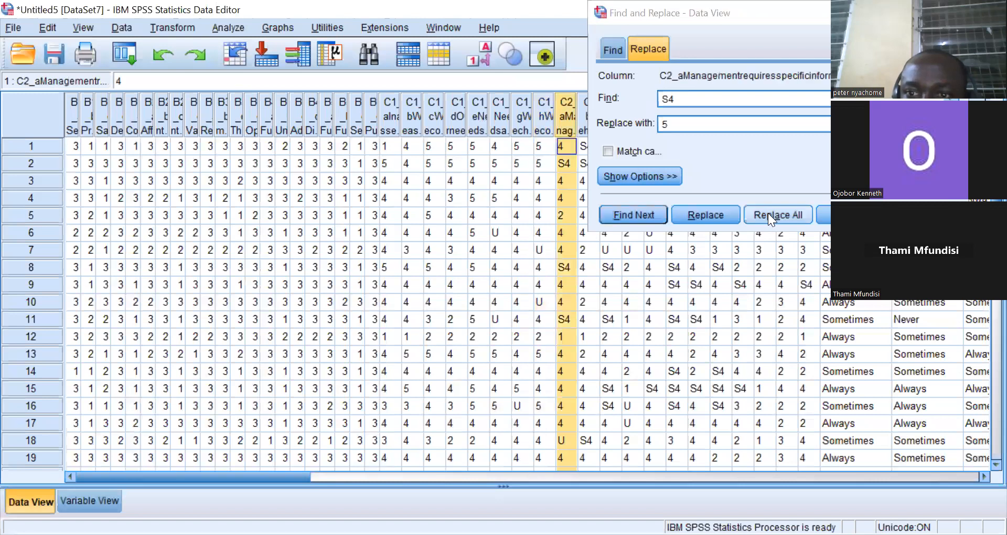
pyautogui.click(761, 210)
pyautogui.click(779, 152)
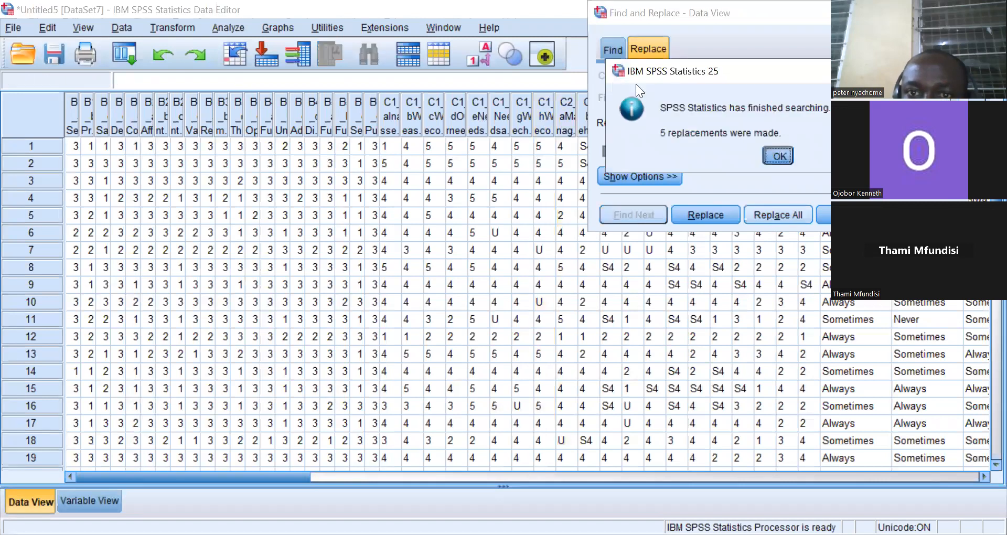
pyautogui.click(579, 123)
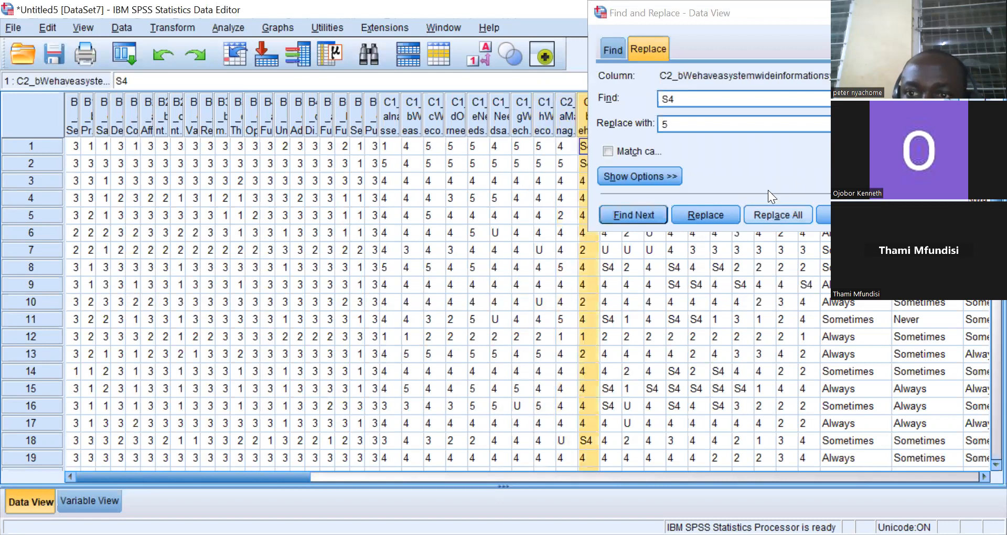
pyautogui.click(777, 215)
pyautogui.click(775, 154)
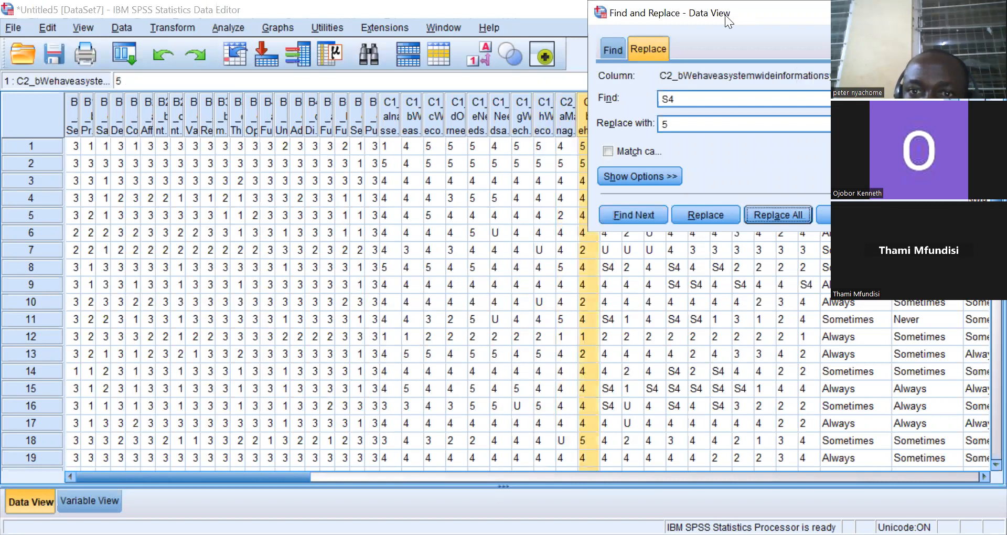
# Move the dialog lower and replace all S4 responses with 5 in columns C2_c and C3_a.
pyautogui.moveTo(725, 15); pyautogui.dragTo(252, 188)
pyautogui.click(607, 123)
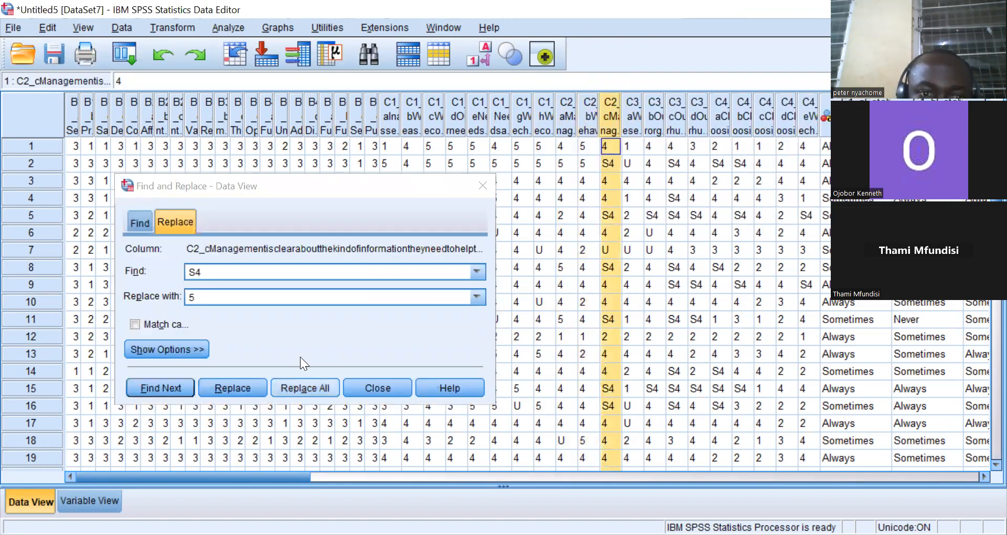
pyautogui.click(304, 388)
pyautogui.click(308, 326)
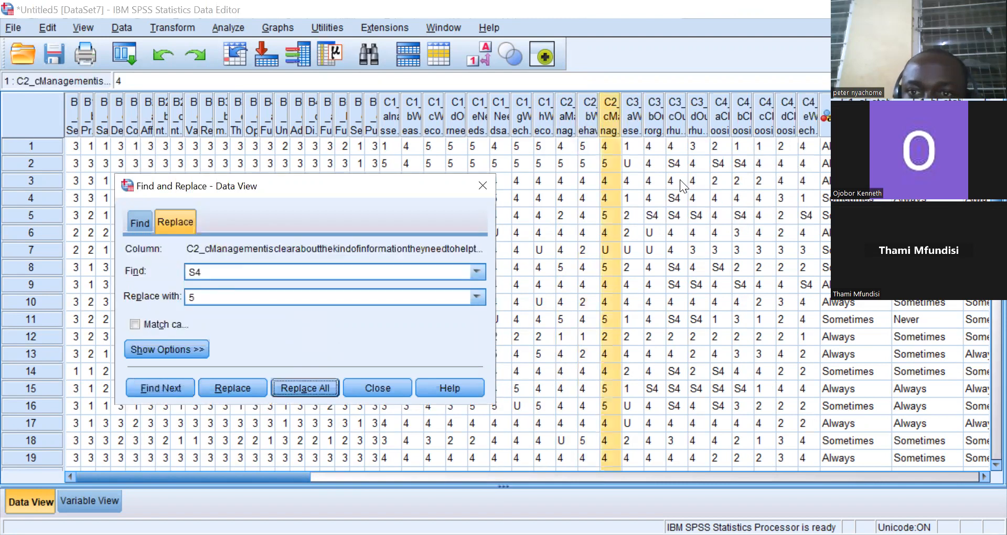
pyautogui.click(629, 128)
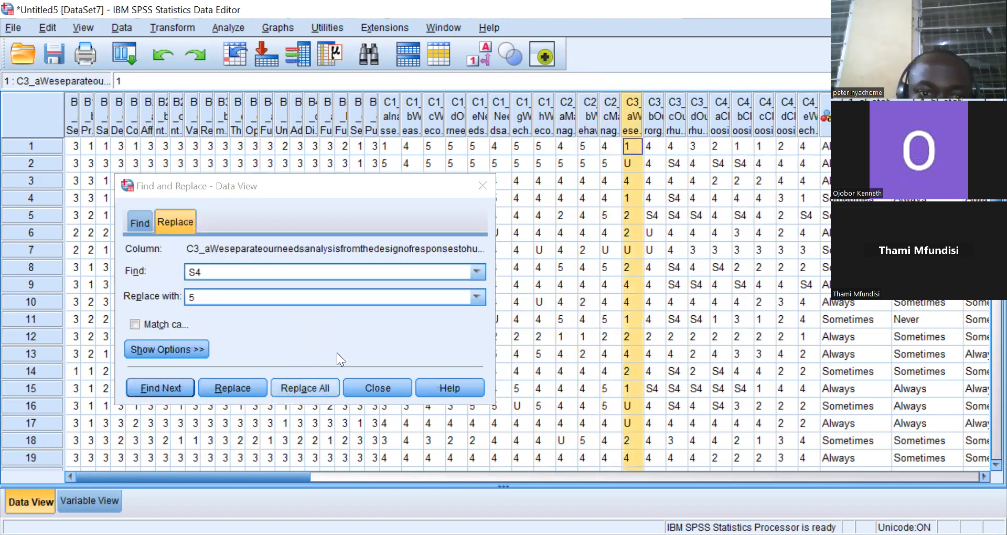
pyautogui.click(304, 388)
pyautogui.click(310, 329)
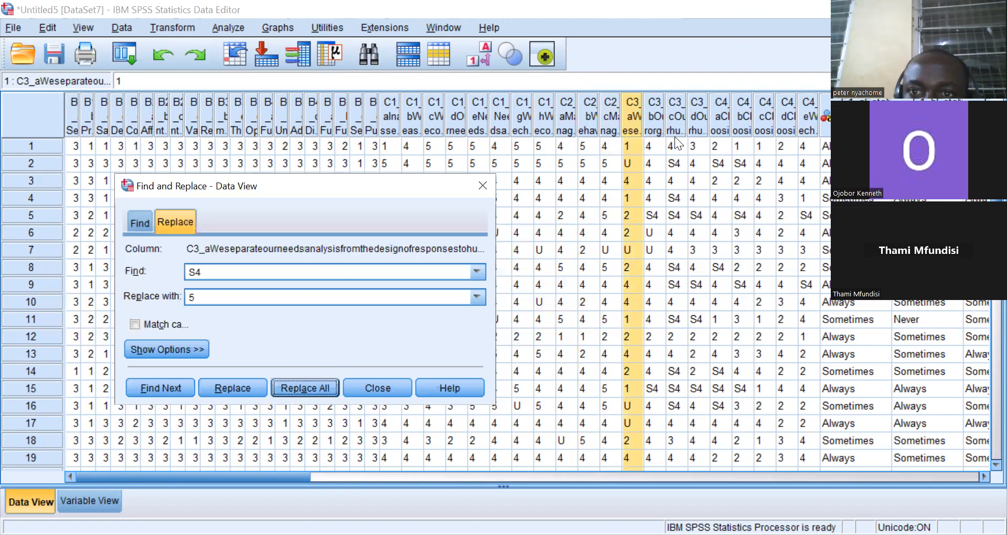
# Replace all S4 responses with 5 in columns C3_b and C3_c.
pyautogui.click(659, 122)
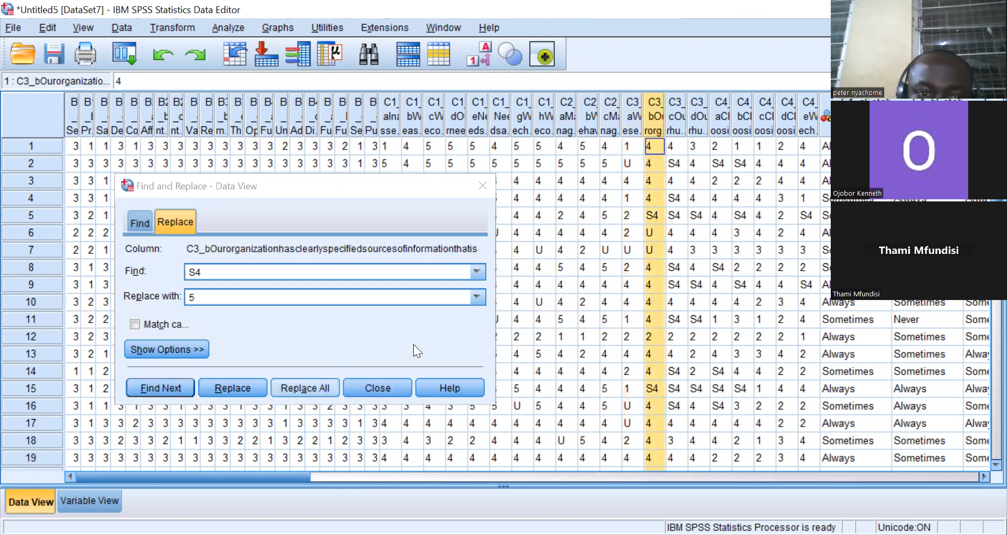
pyautogui.click(305, 388)
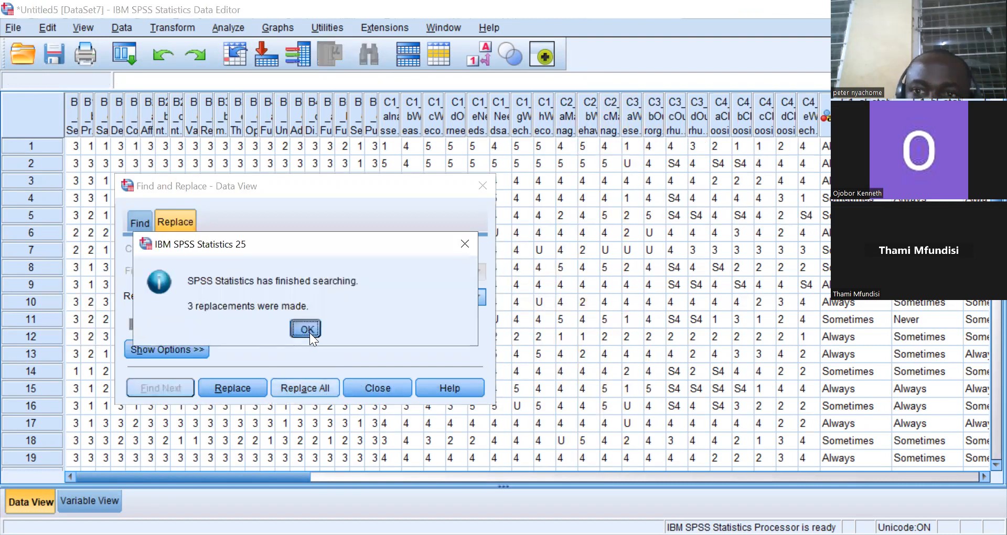
pyautogui.click(308, 329)
pyautogui.click(672, 123)
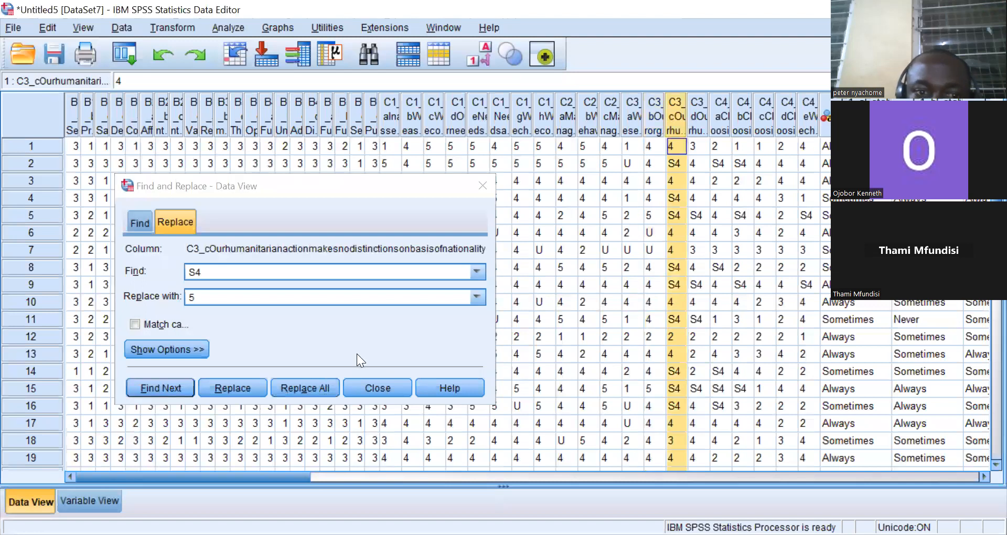
pyautogui.click(304, 389)
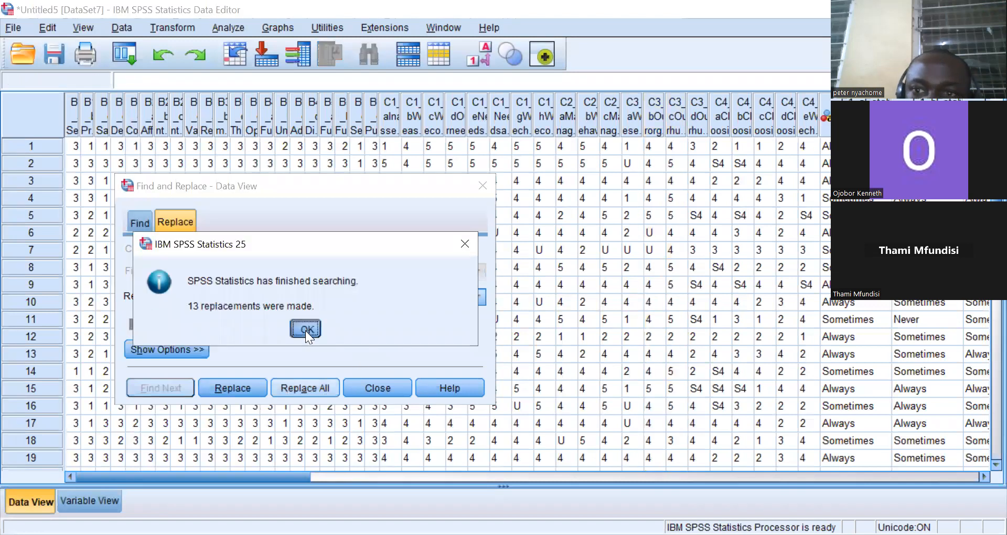
pyautogui.click(306, 329)
# Replace all S4 responses with 5 in columns C3_d and C4_a.
pyautogui.click(698, 126)
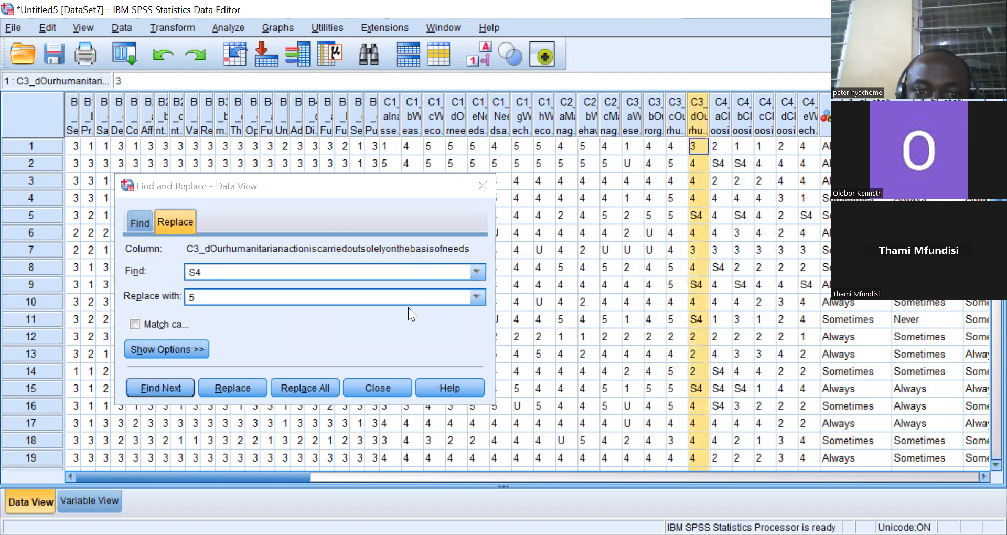
pyautogui.click(304, 388)
pyautogui.click(305, 329)
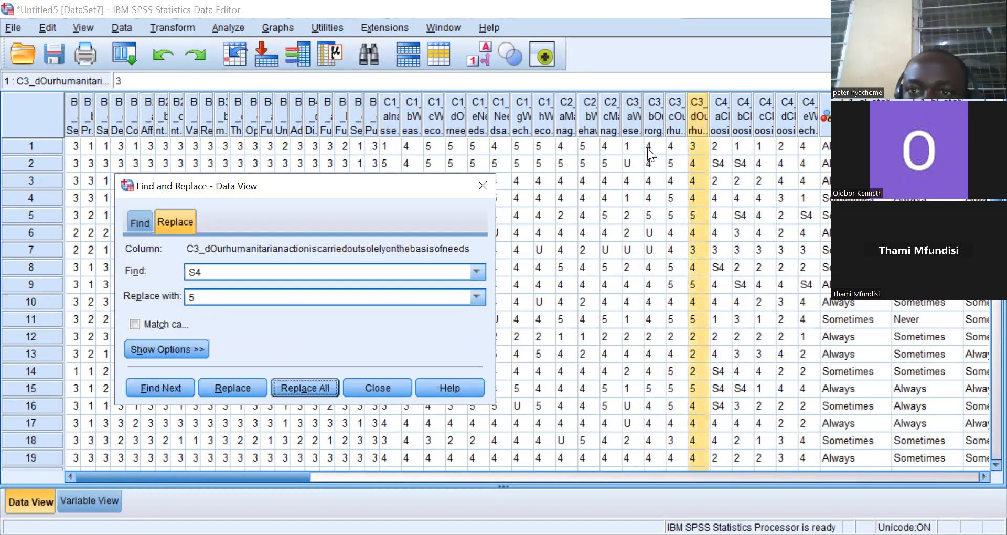
pyautogui.click(727, 113)
pyautogui.click(305, 389)
pyautogui.click(300, 327)
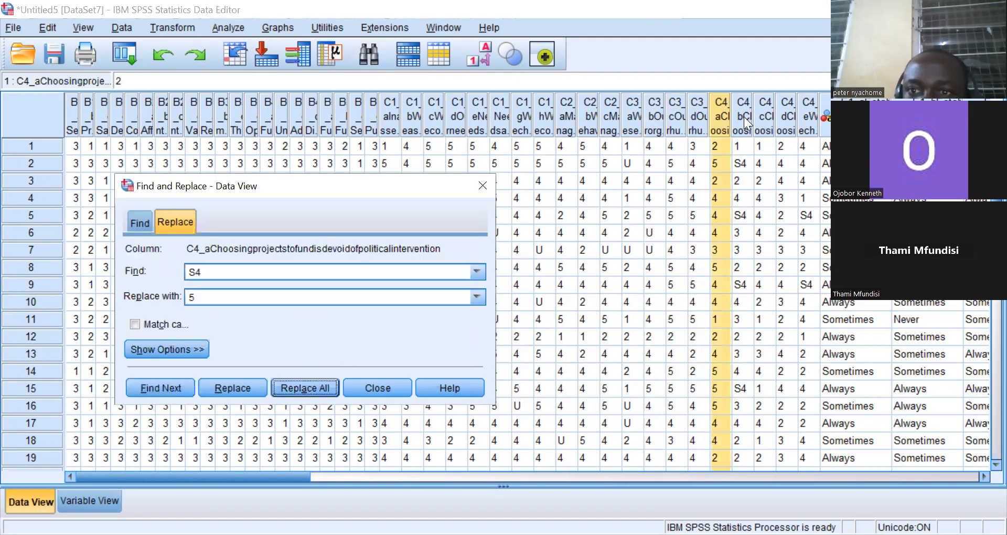
# Replace all S4 responses with 5 in columns C4_b and C4_c.
pyautogui.click(744, 116)
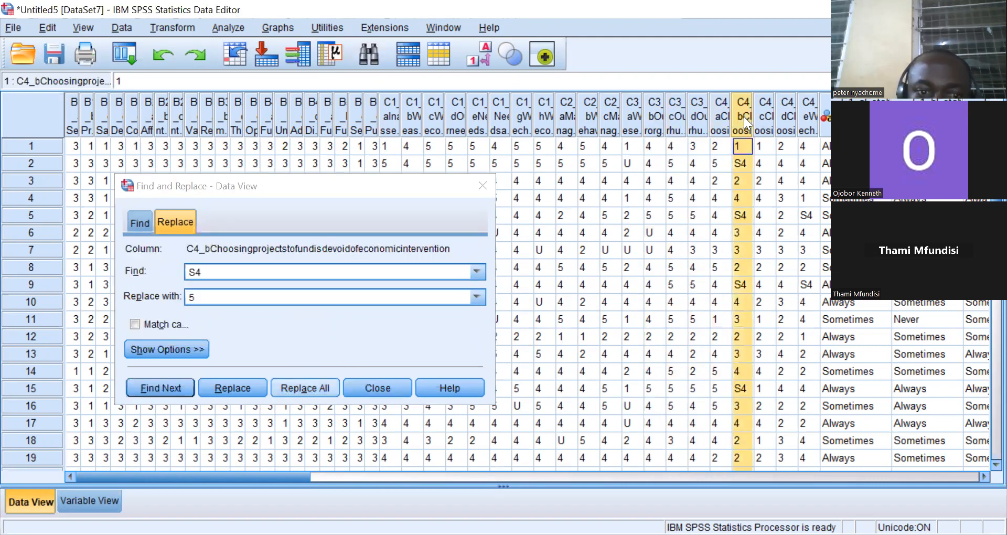
pyautogui.click(304, 388)
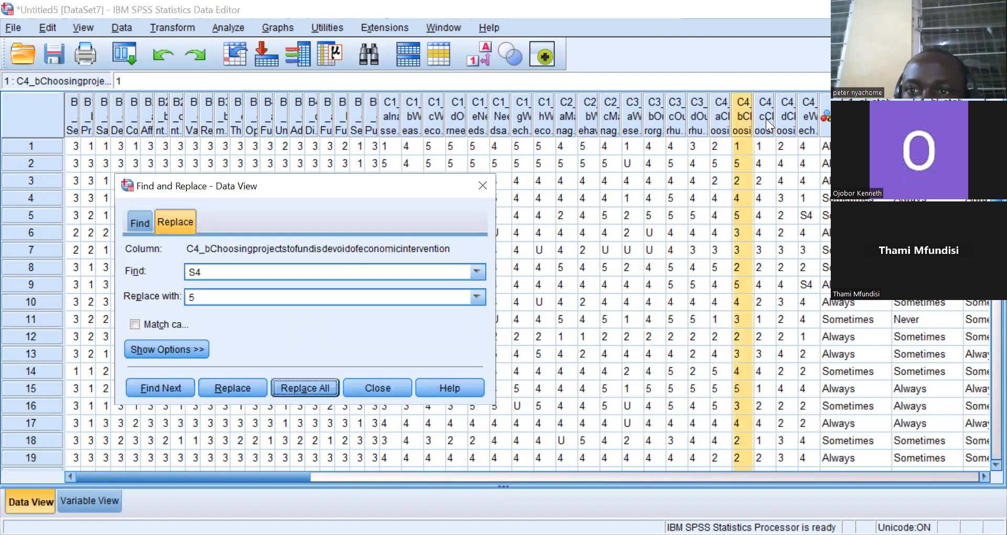
pyautogui.click(766, 119)
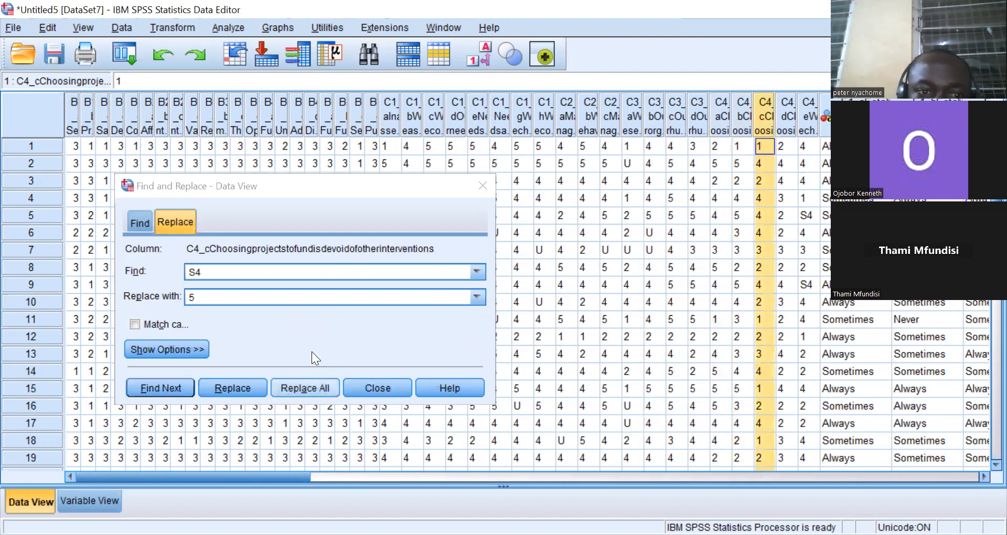
pyautogui.click(308, 329)
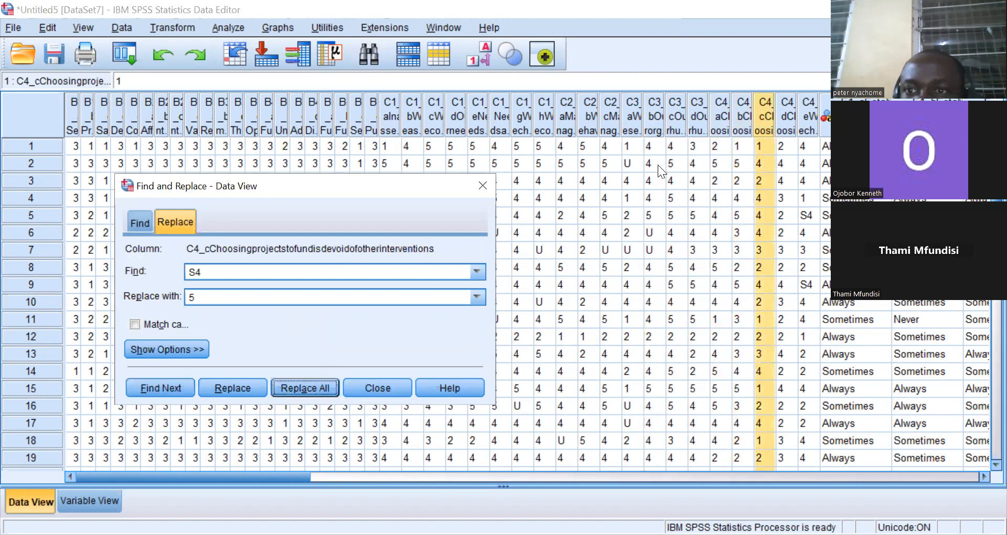
# Replace all S4 responses with 5 in columns C4_d and C4_e, then close the Find and Replace dialog.
pyautogui.click(785, 105)
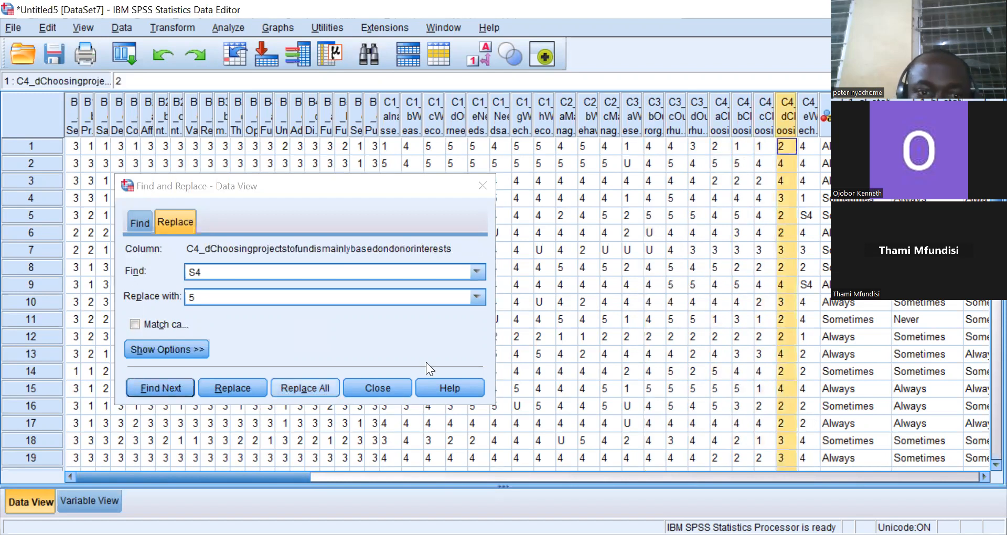
pyautogui.click(306, 323)
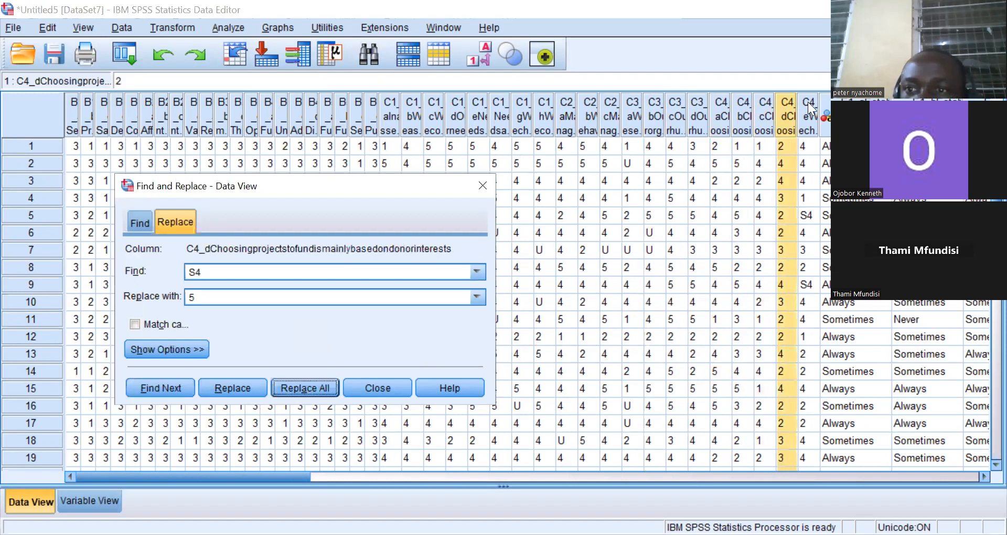
pyautogui.click(809, 108)
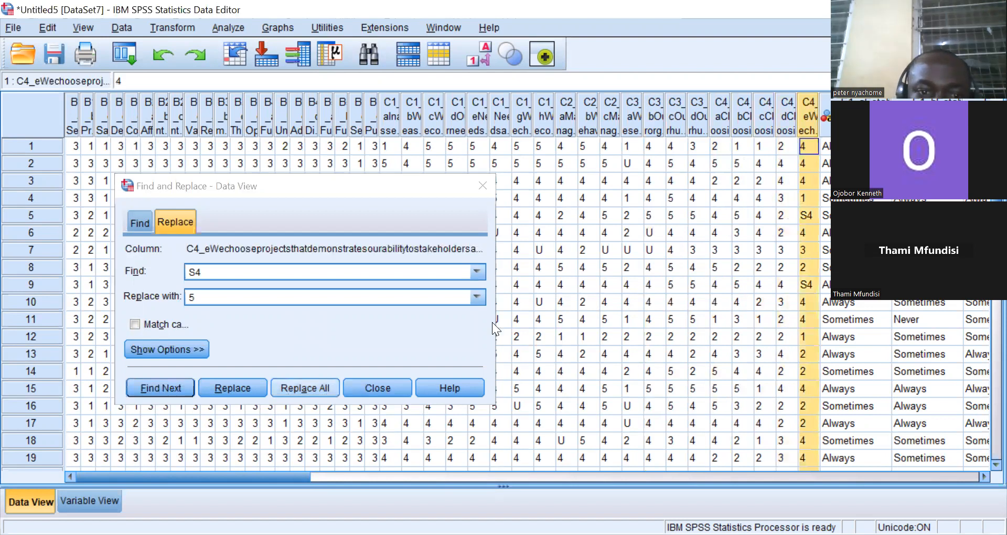
pyautogui.click(299, 328)
pyautogui.press('Return')
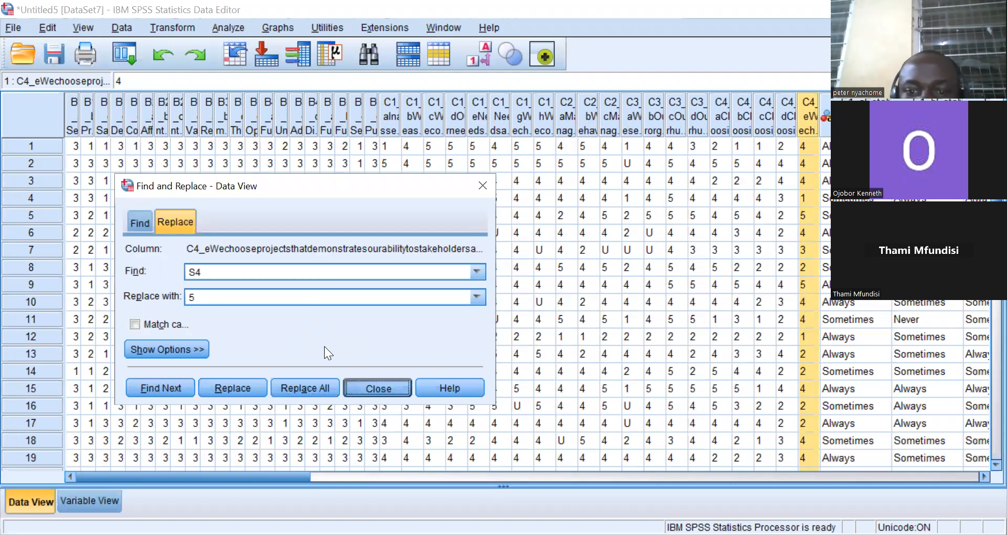
pyautogui.press('Return')
# Save the dataset as Untitled5 in SPSS Statistics (*.sav) format in the Nyachome PhD work folder.
pyautogui.moveTo(294, 475); pyautogui.dragTo(430, 474)
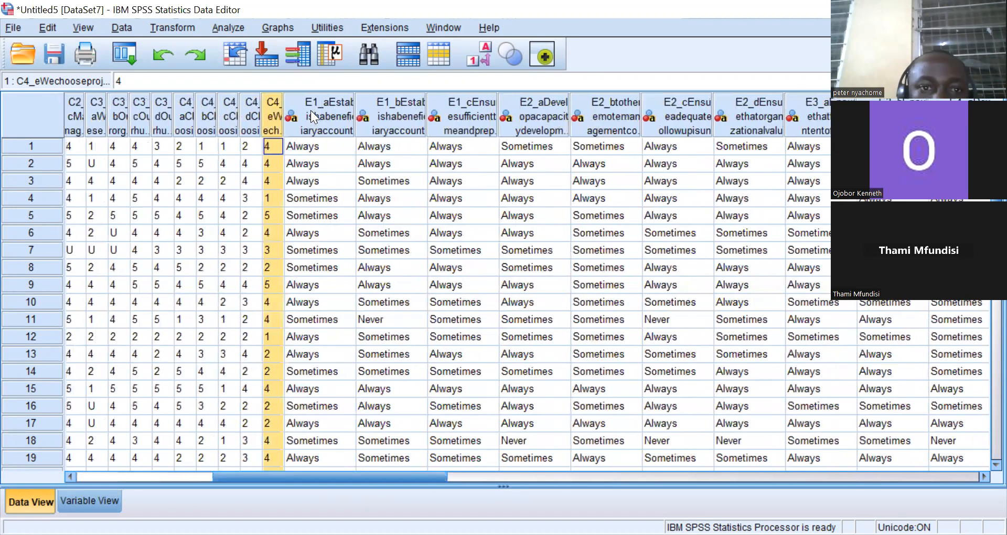
pyautogui.click(310, 109)
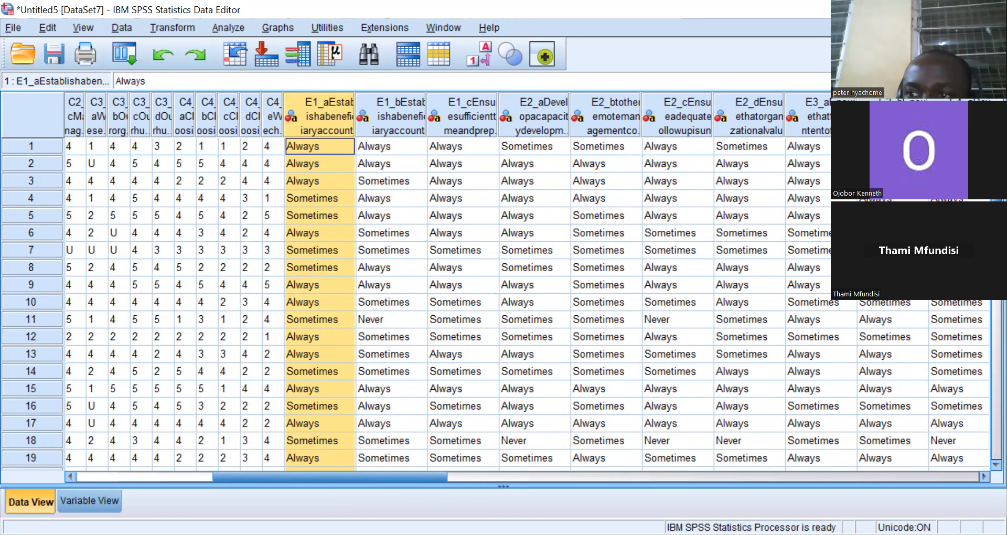
pyautogui.scroll(-4, 496, 305)
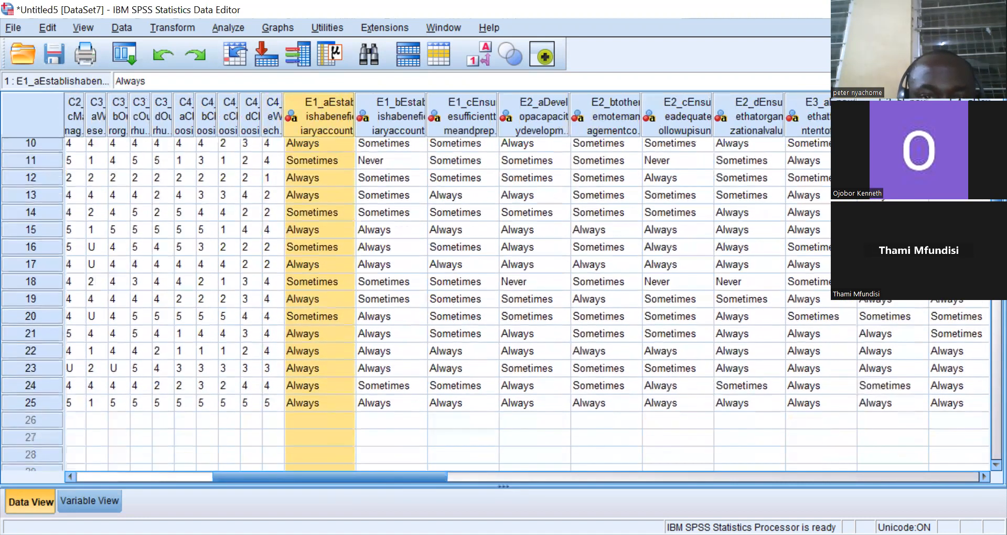
pyautogui.scroll(4, 496, 304)
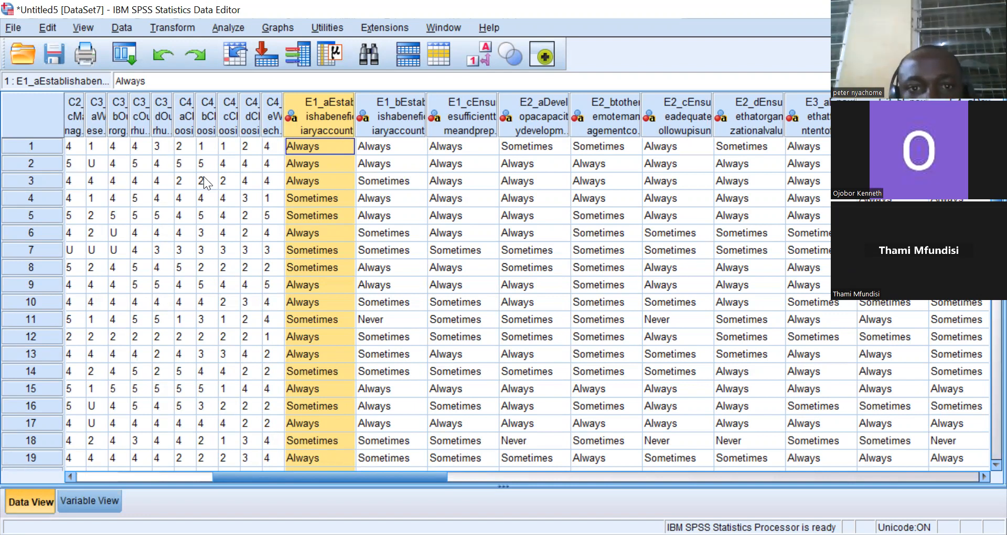
pyautogui.click(54, 45)
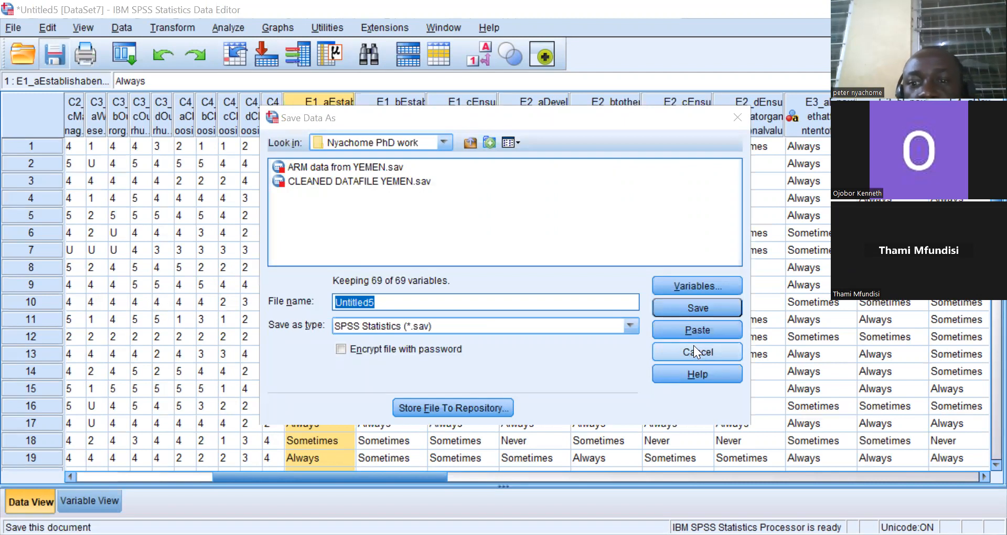
pyautogui.click(698, 306)
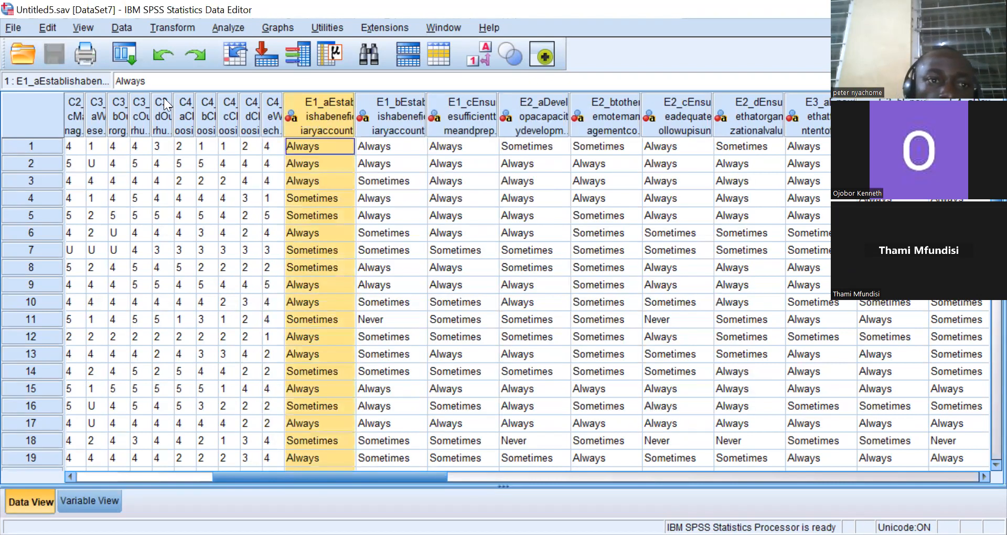
# Open Find and Replace on column C4_a and try replacing Never with 1 there.
pyautogui.click(413, 246)
pyautogui.click(179, 198)
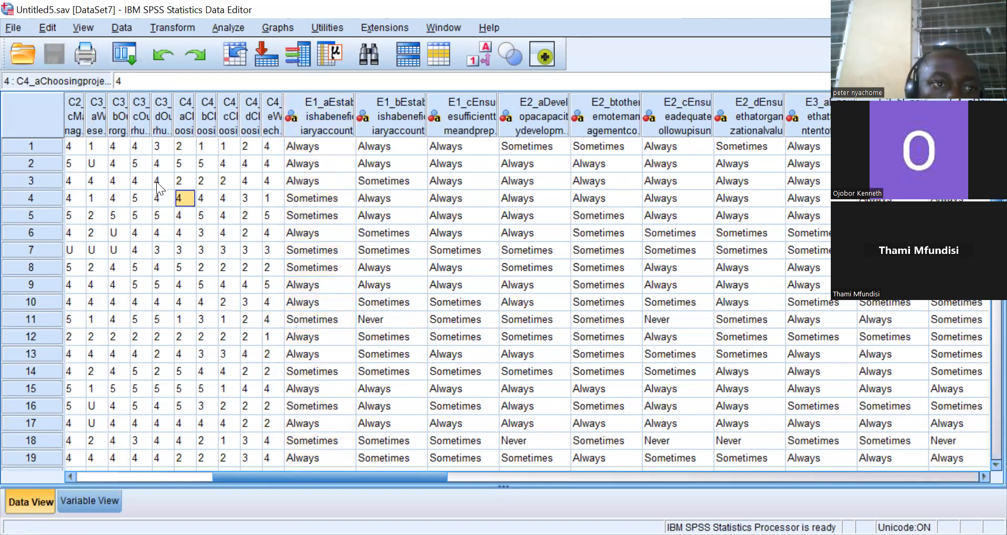
pyautogui.click(47, 29)
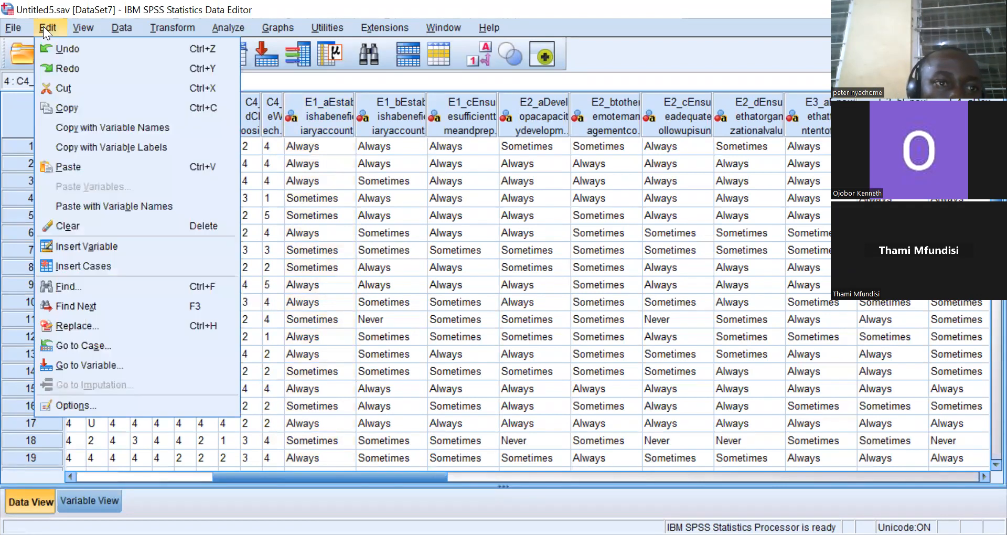
pyautogui.click(74, 325)
pyautogui.click(203, 272)
pyautogui.press('BackSpace')
pyautogui.press('BackSpace')
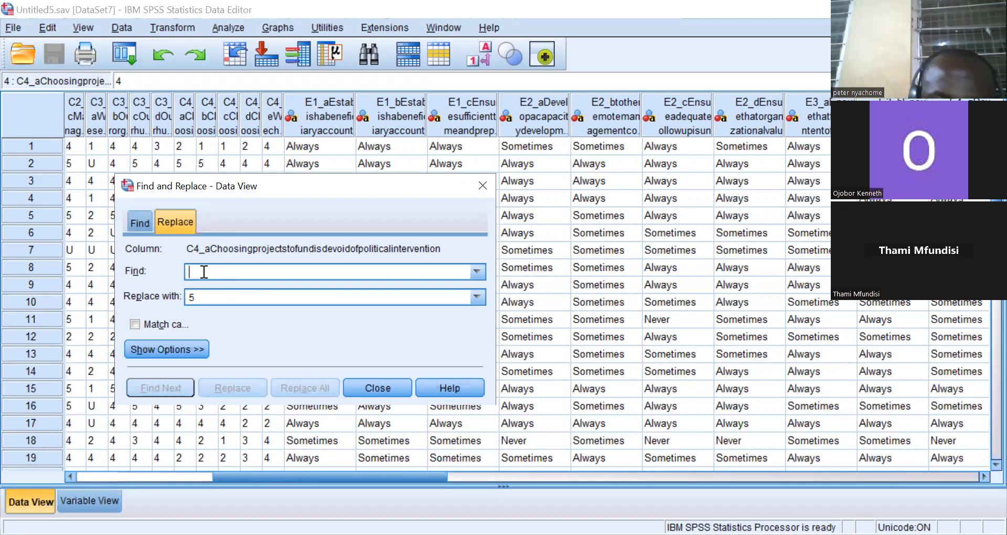
pyautogui.write('nEVER')
pyautogui.press('BackSpace')
pyautogui.press('BackSpace')
pyautogui.press('BackSpace')
pyautogui.press('BackSpace')
pyautogui.press('BackSpace')
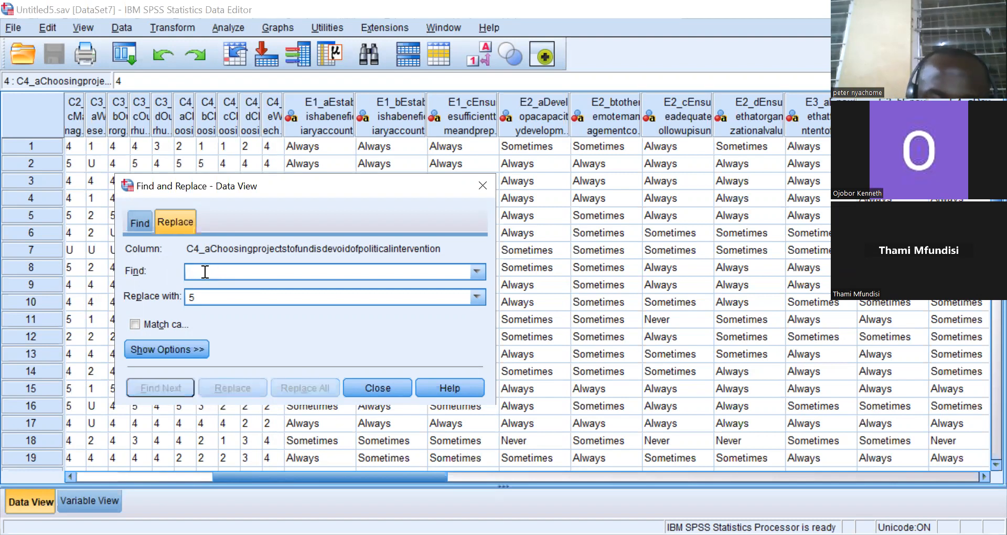
pyautogui.write('N')
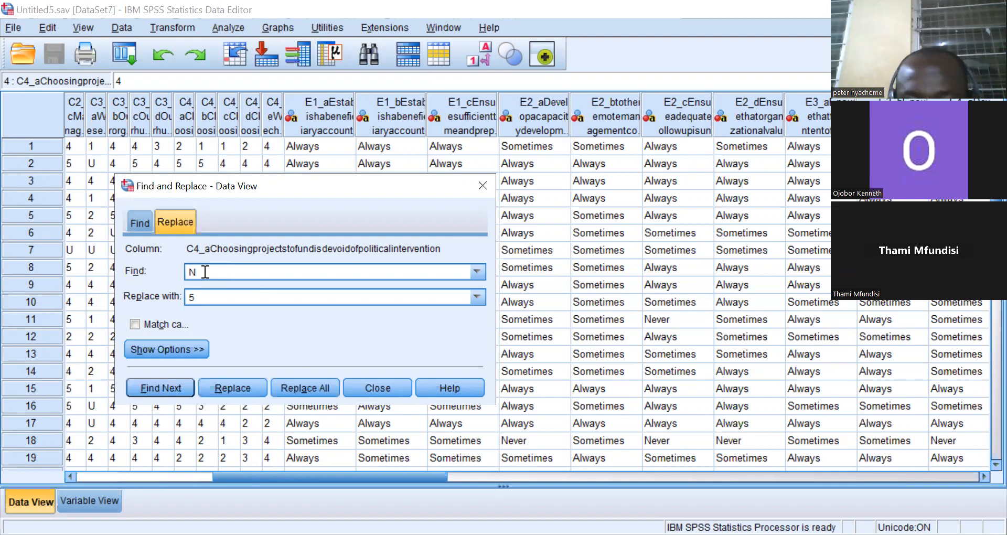
pyautogui.write('E')
pyautogui.press('BackSpace')
pyautogui.write('ever')
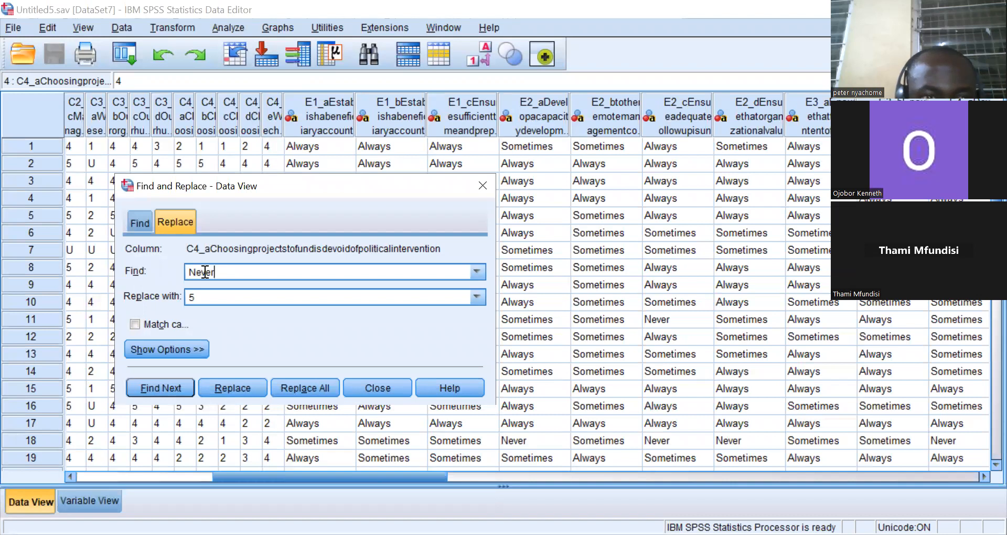
pyautogui.click(203, 297)
pyautogui.press('BackSpace')
pyautogui.write('1')
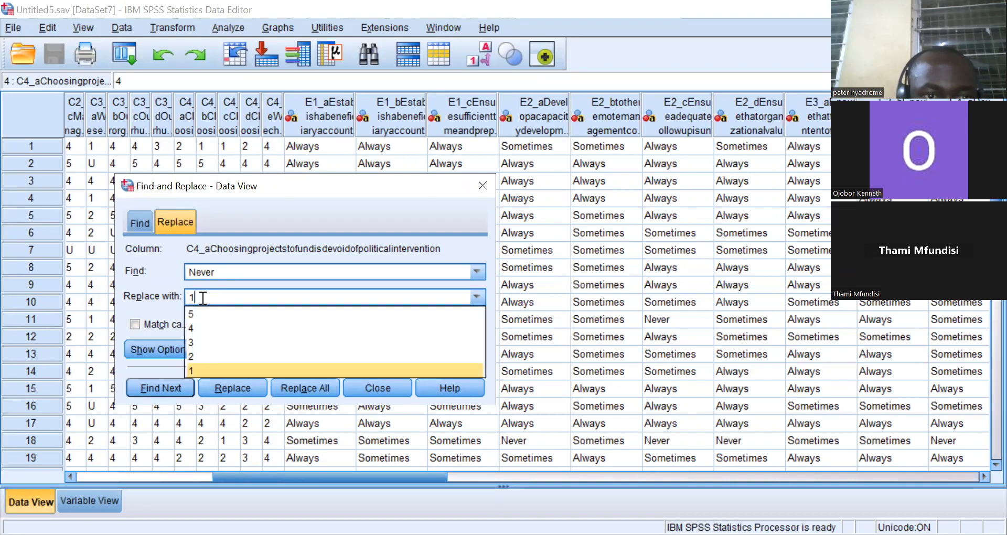
pyautogui.click(193, 370)
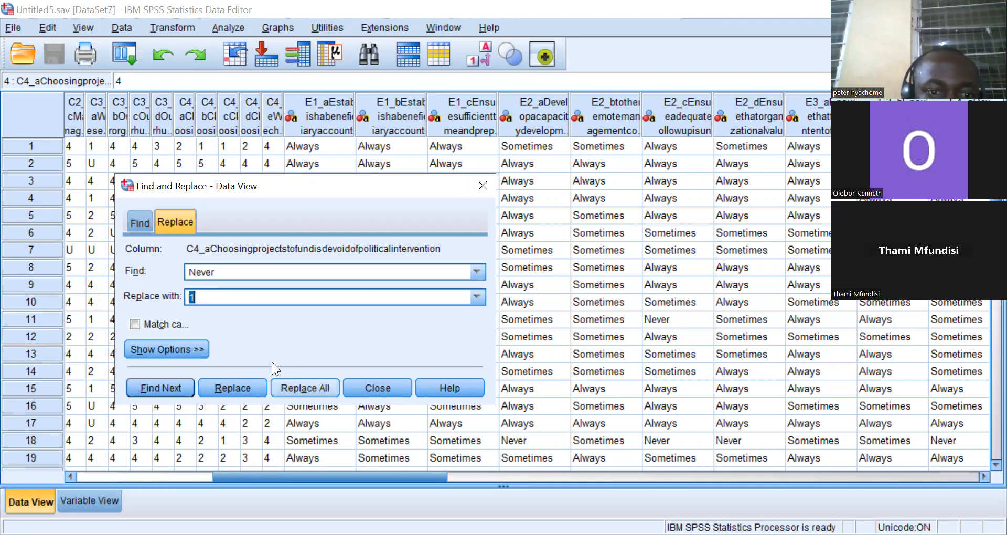
pyautogui.click(287, 385)
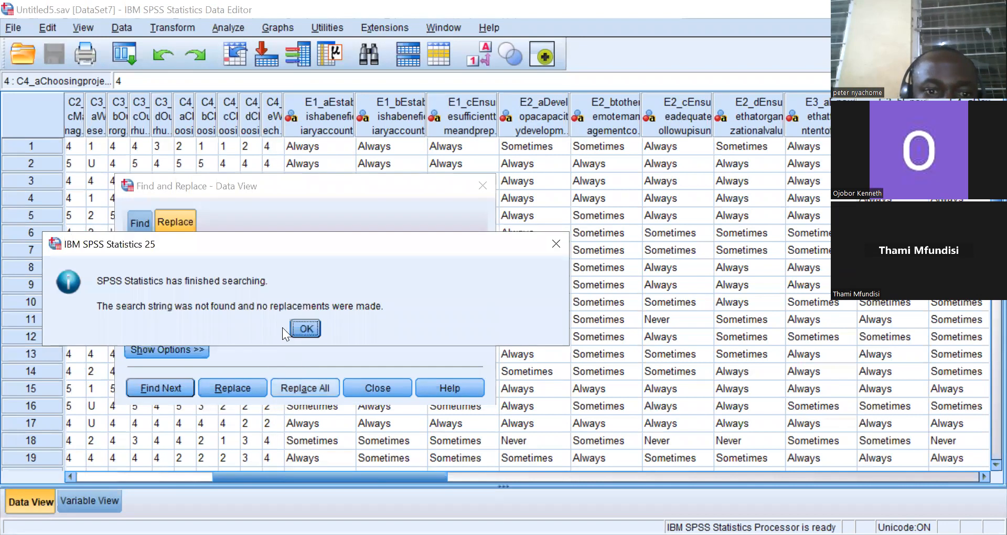
pyautogui.click(305, 329)
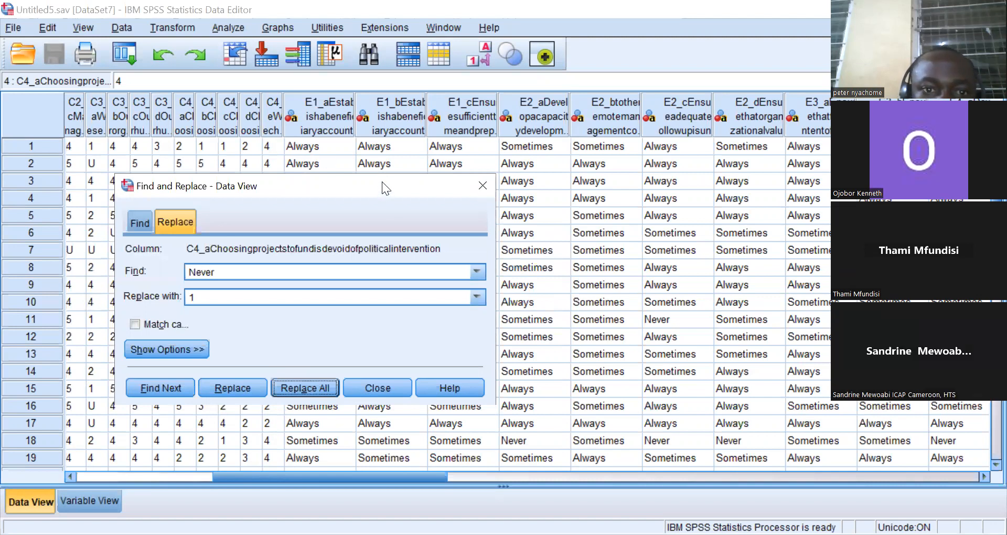
# Replace all Never responses with 1 in columns E1_a and E1_b.
pyautogui.moveTo(382, 182); pyautogui.dragTo(766, 88)
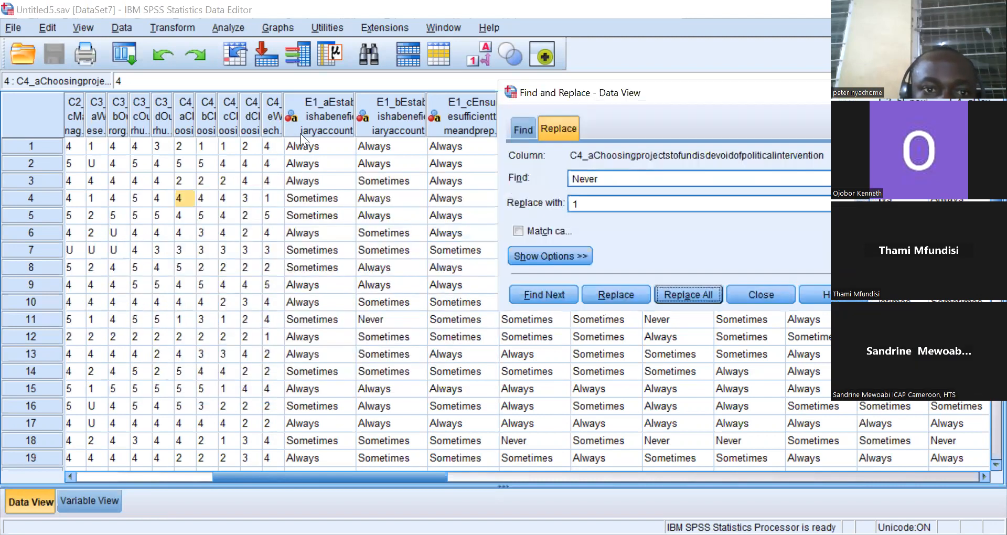
pyautogui.click(300, 133)
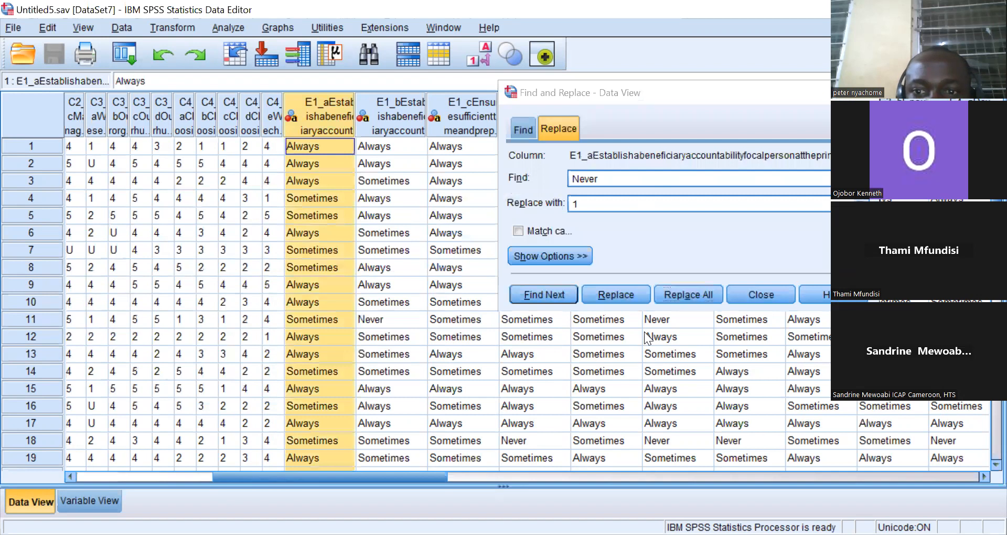
pyautogui.click(691, 290)
pyautogui.click(685, 236)
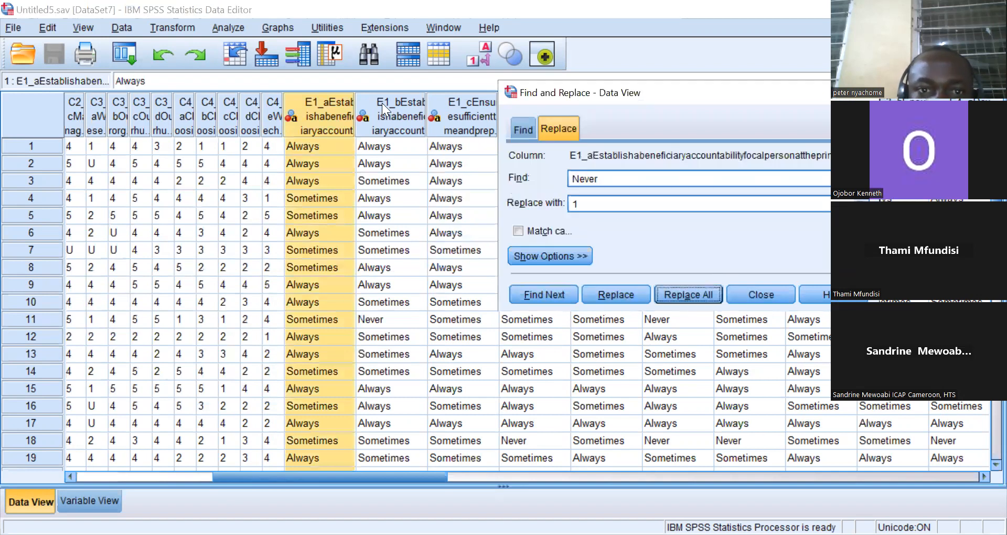
pyautogui.click(382, 102)
pyautogui.click(684, 295)
pyautogui.click(677, 234)
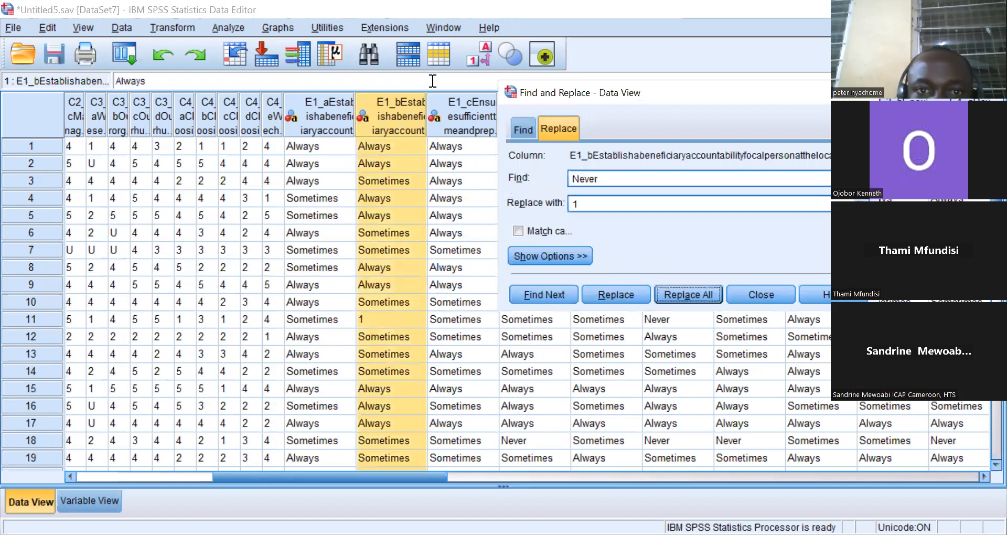
# Replace all Never responses with 1 in columns E1_c and E2_a.
pyautogui.click(444, 109)
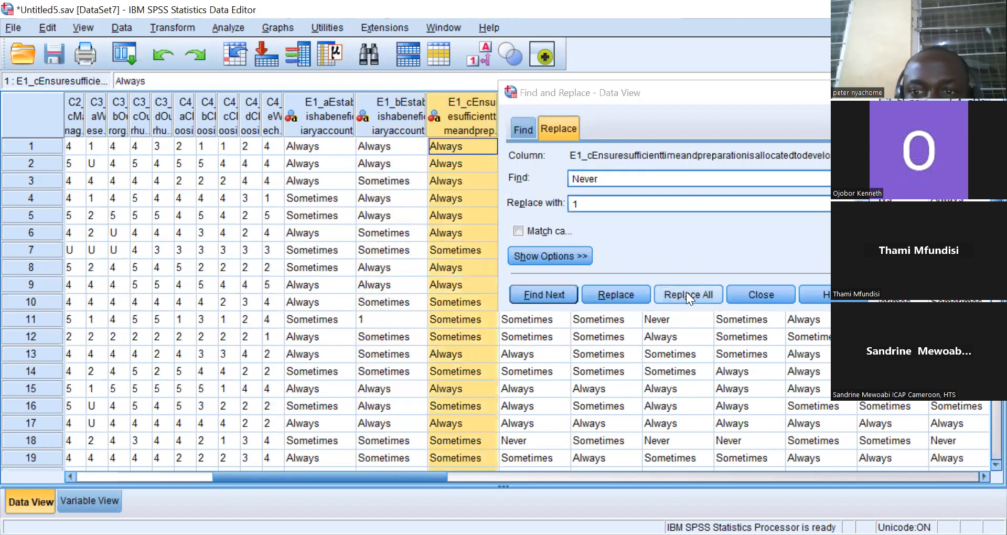
pyautogui.click(689, 295)
pyautogui.click(688, 233)
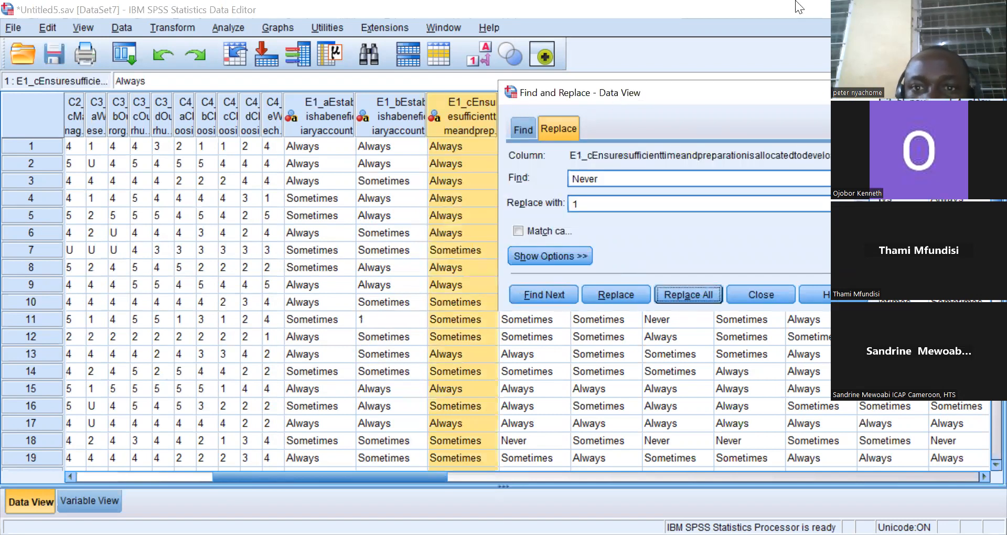
pyautogui.moveTo(799, 8); pyautogui.dragTo(799, 8)
pyautogui.click(527, 120)
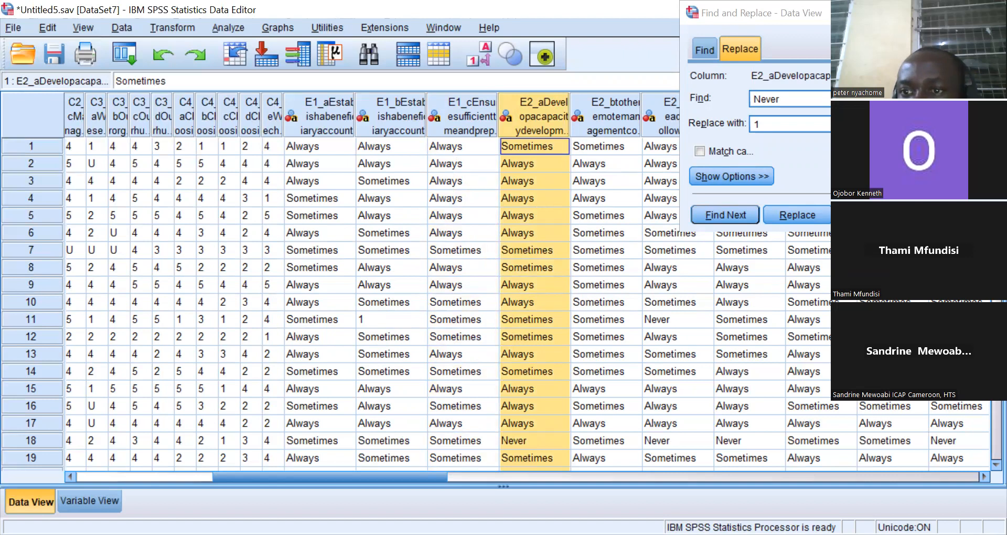
pyautogui.click(870, 215)
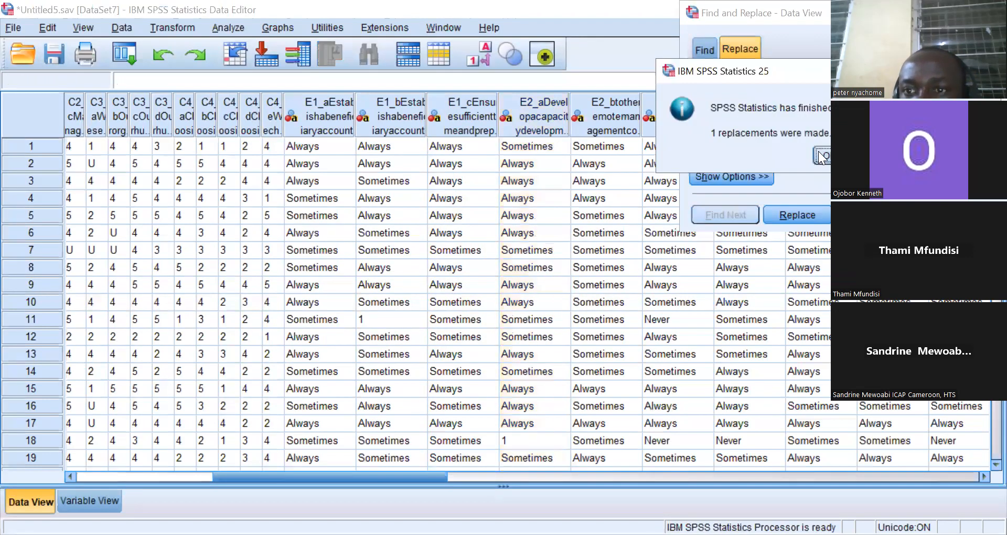
pyautogui.click(819, 154)
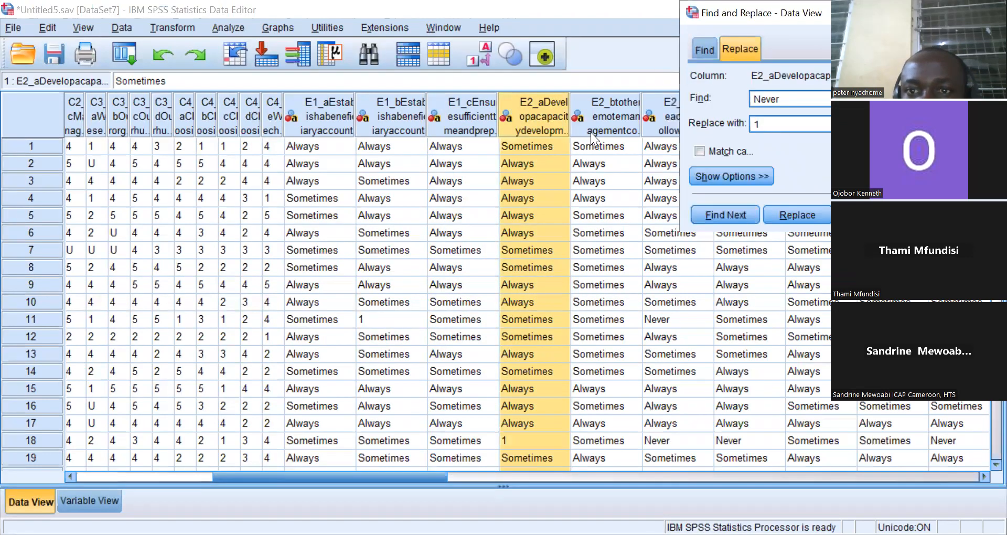
# Replace all Never responses with 1 in columns E2_b and E2_c.
pyautogui.click(590, 132)
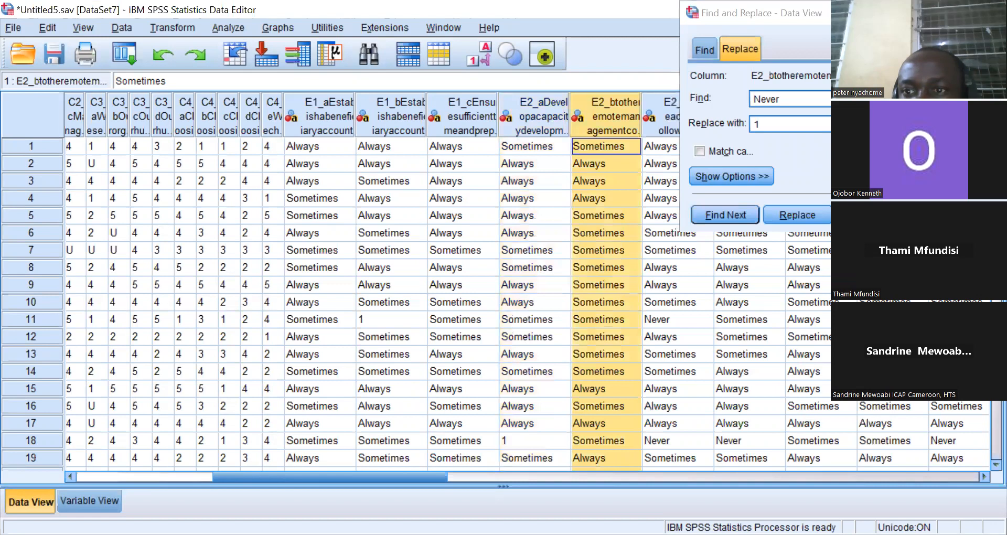
pyautogui.click(743, 154)
pyautogui.click(658, 124)
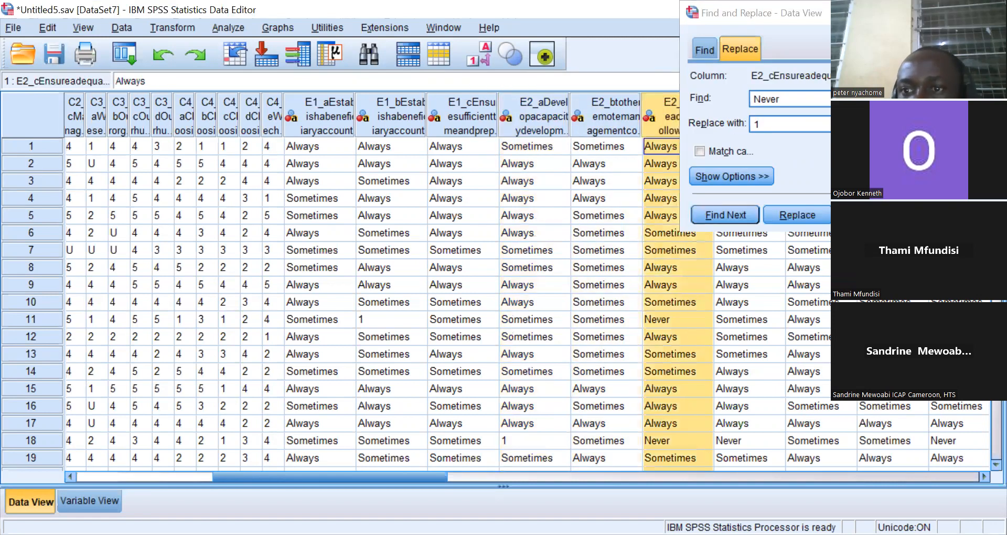
pyautogui.click(870, 215)
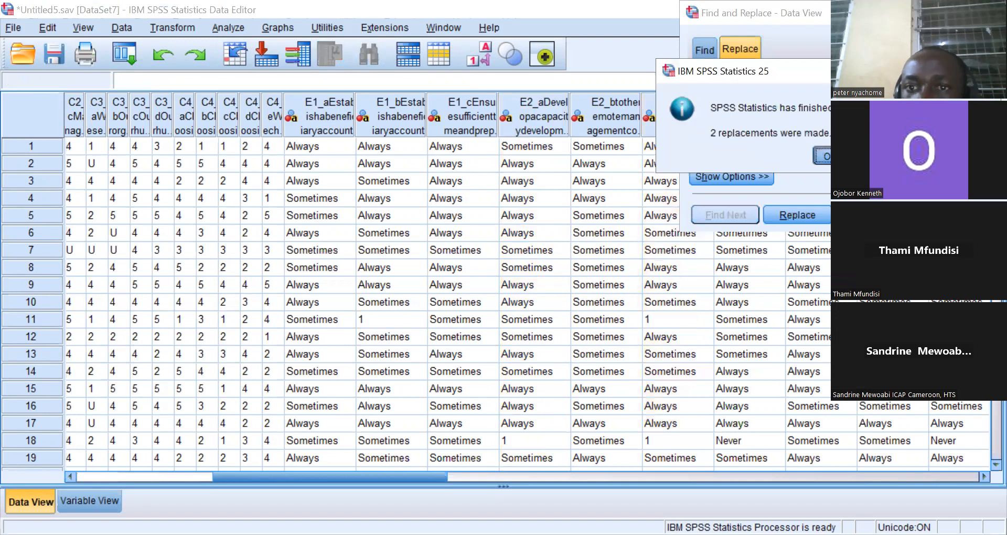
pyautogui.click(819, 153)
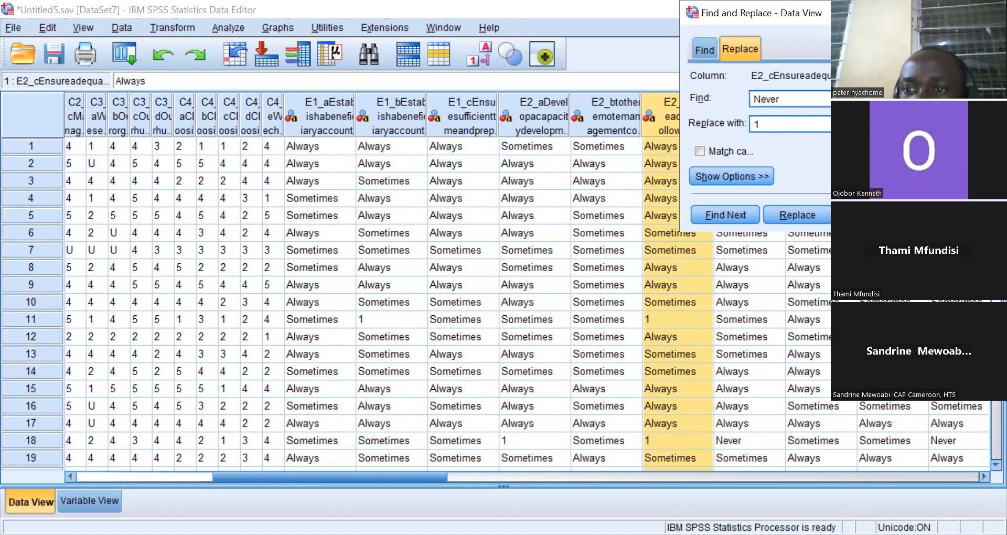
# Try the Never-to-1 replacement again on column E2_c.
pyautogui.click(739, 219)
pyautogui.click(738, 154)
pyautogui.moveTo(577, 114); pyautogui.dragTo(385, 149)
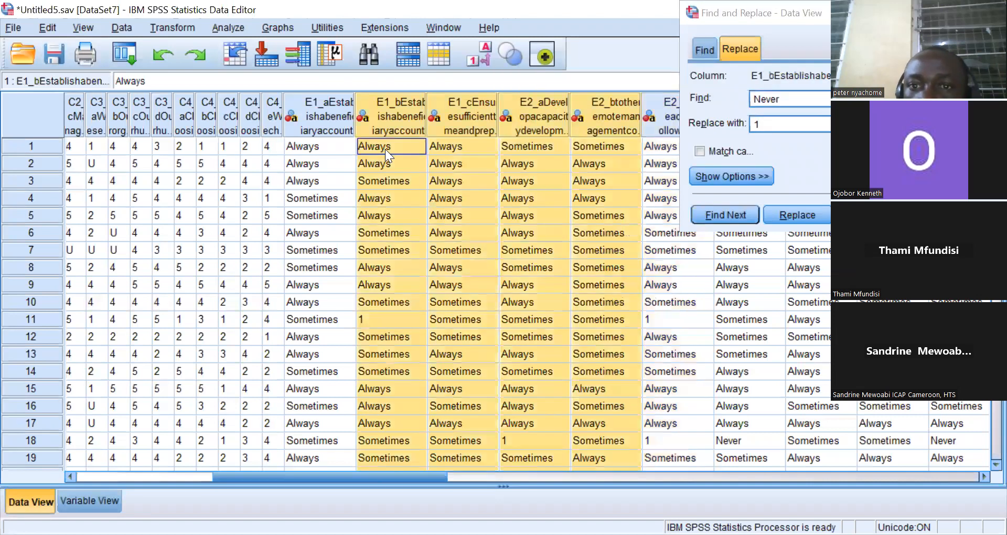
pyautogui.click(664, 128)
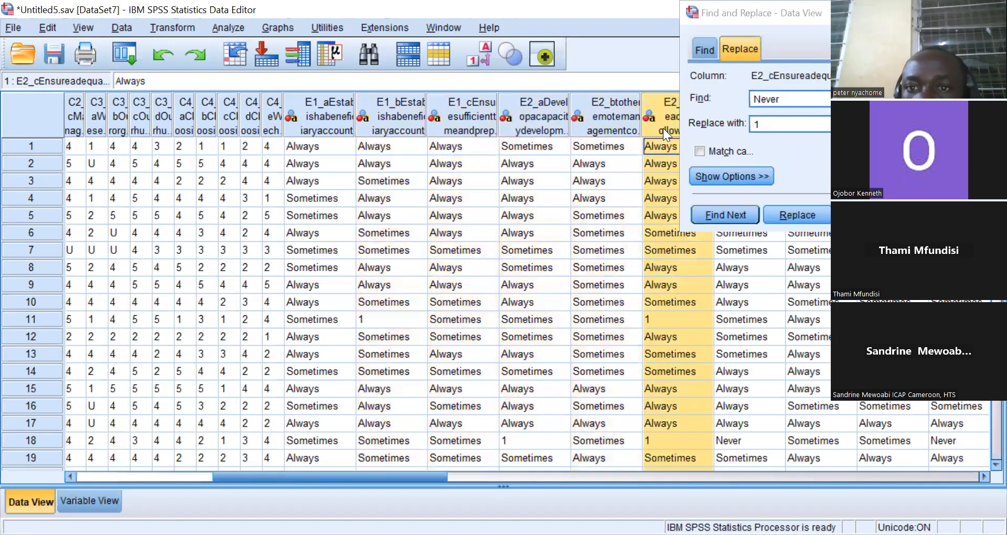
pyautogui.press('Return')
pyautogui.click(747, 153)
pyautogui.click(734, 244)
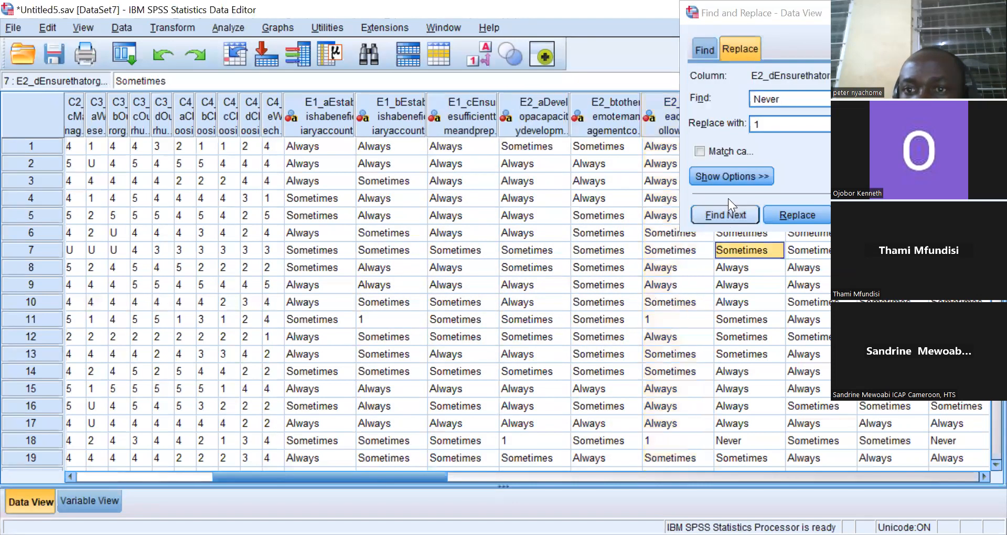
pyautogui.click(764, 105)
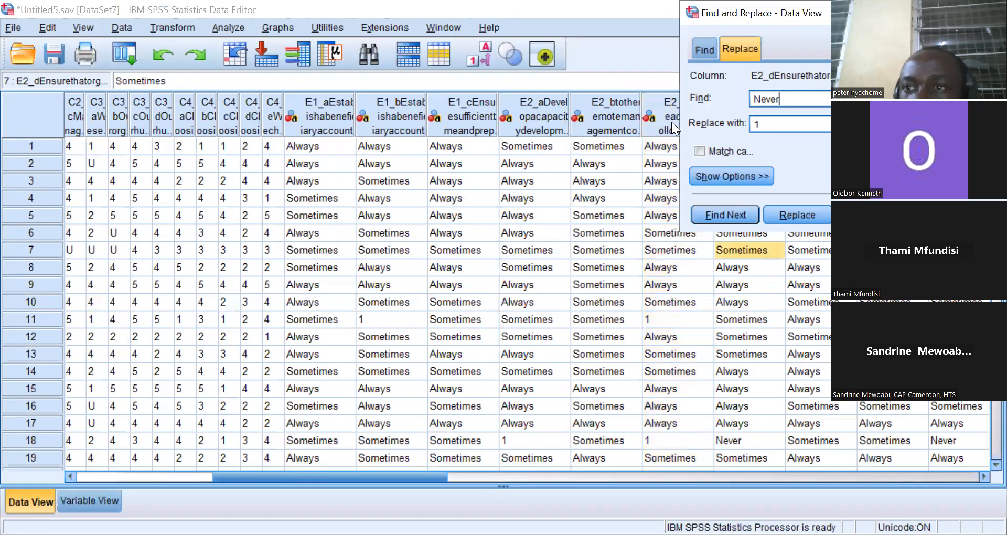
pyautogui.click(671, 121)
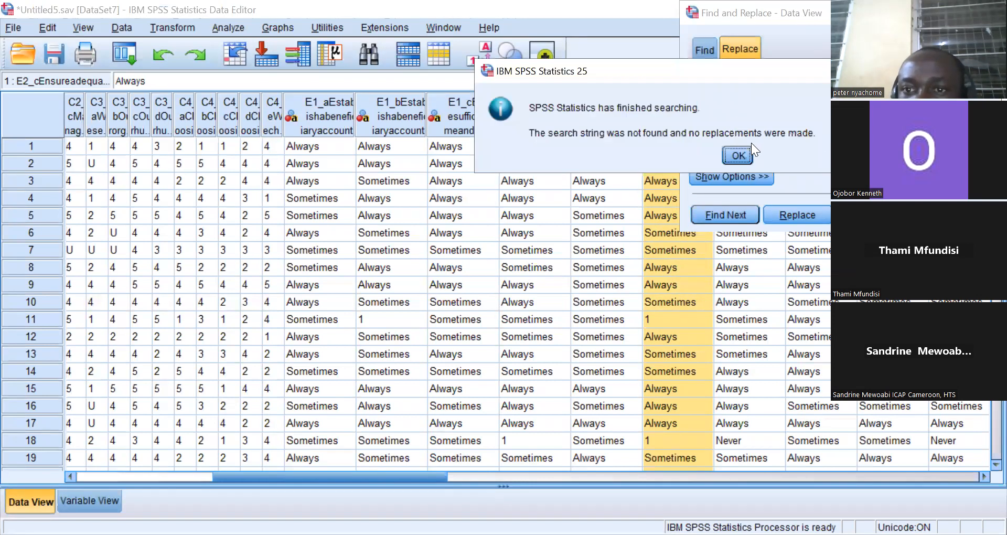
pyautogui.click(742, 152)
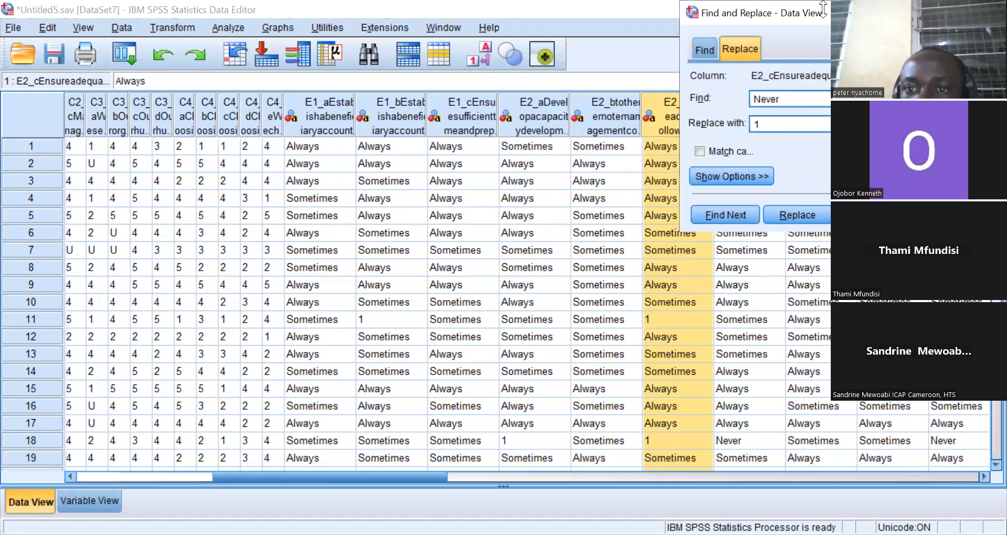
# Replace all Never responses with 1 in columns E2_d and E3_a.
pyautogui.moveTo(823, 9); pyautogui.dragTo(691, 258)
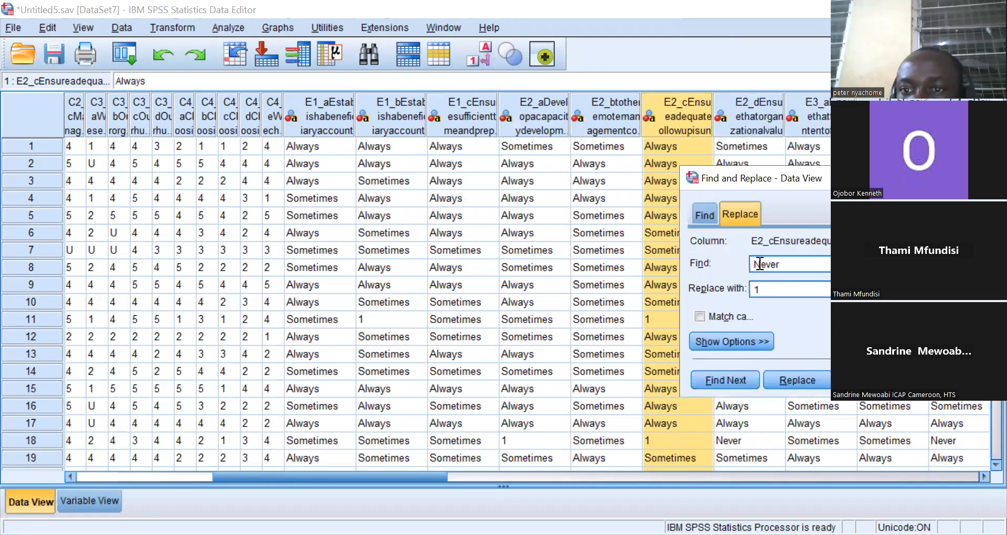
pyautogui.click(744, 123)
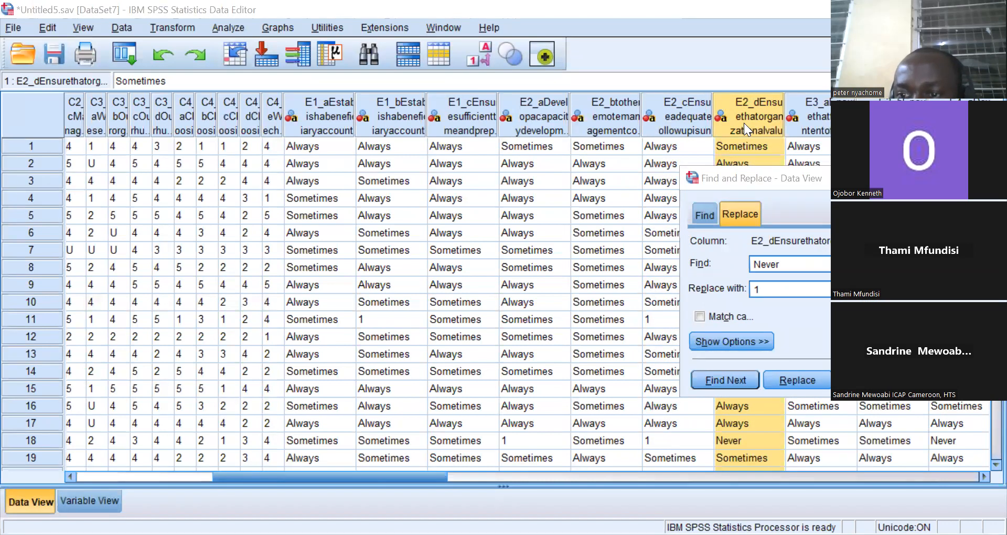
pyautogui.click(865, 380)
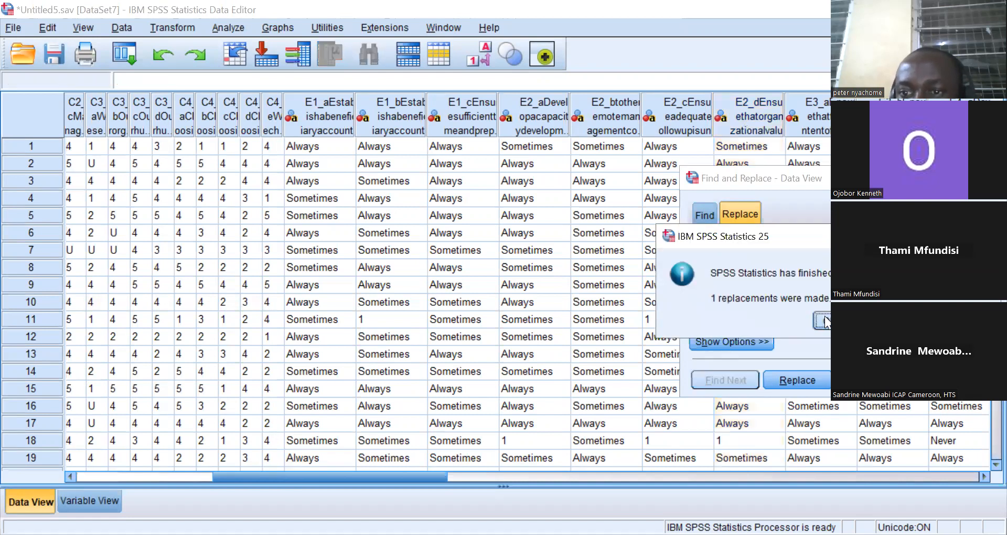
pyautogui.click(821, 320)
pyautogui.click(801, 129)
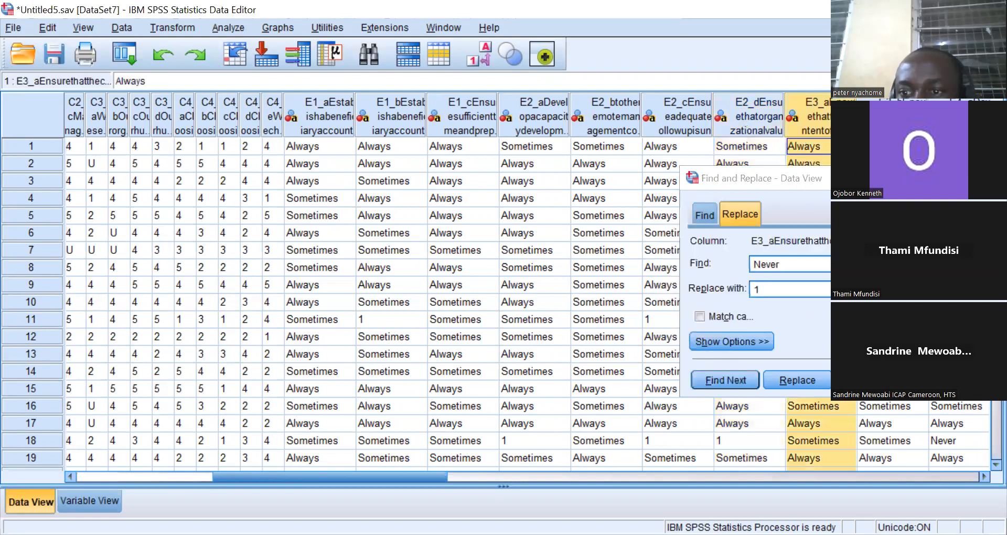
pyautogui.click(866, 380)
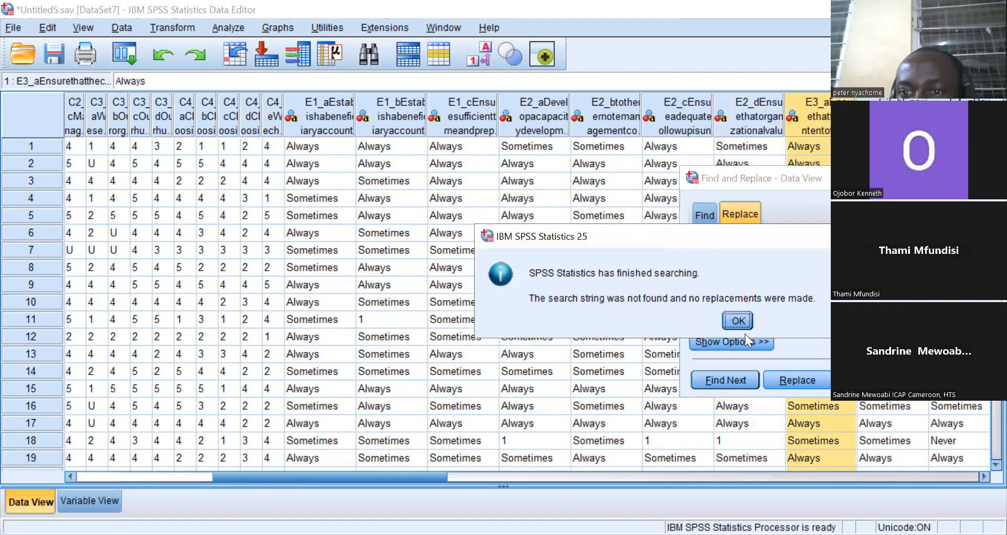
pyautogui.click(739, 321)
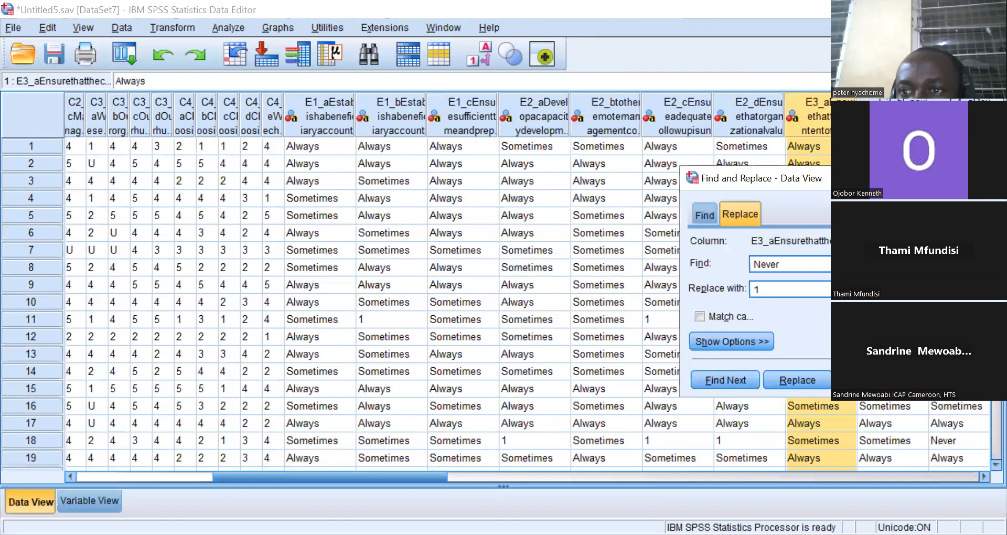
# Replace all Never responses with 1 in columns E3_b and E4_a.
pyautogui.click(889, 126)
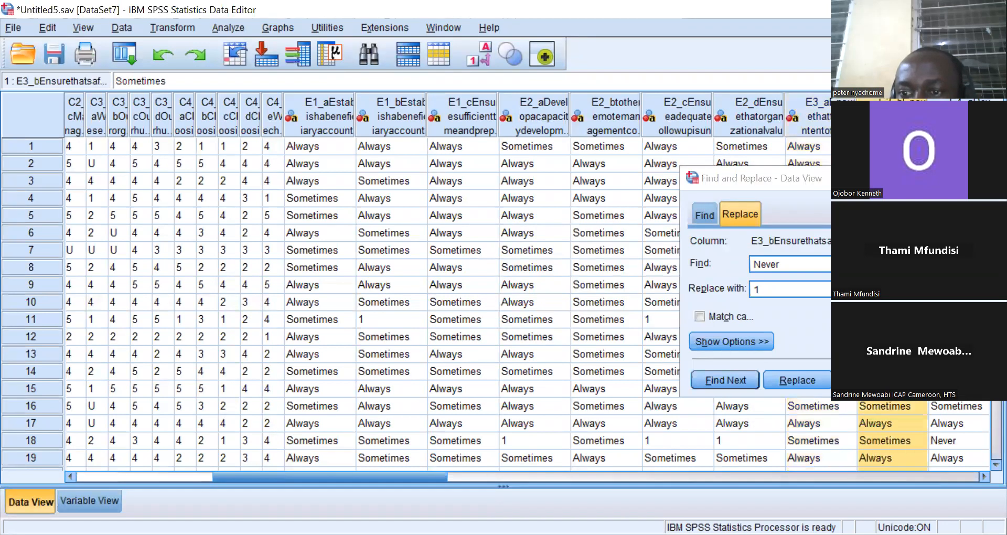
pyautogui.click(866, 380)
pyautogui.click(740, 320)
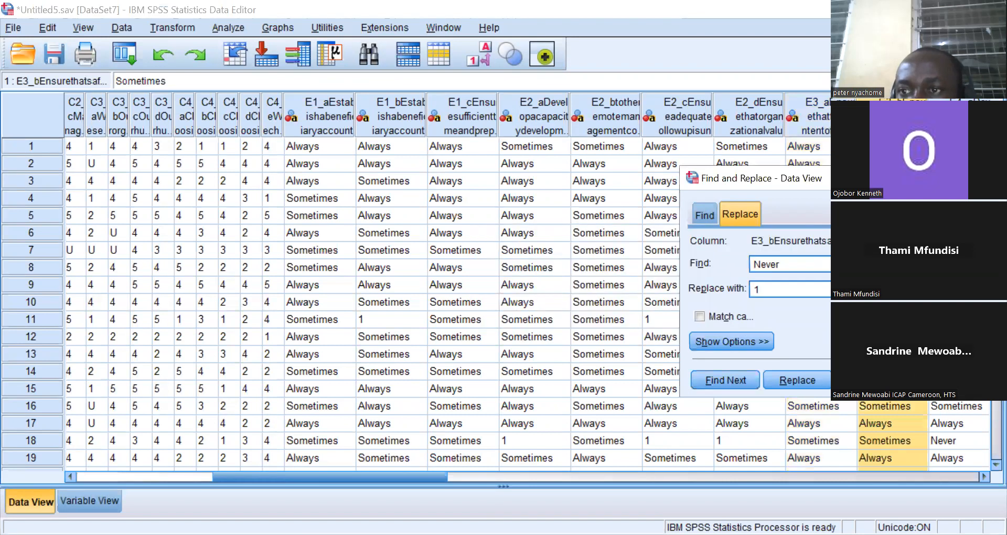
pyautogui.click(958, 126)
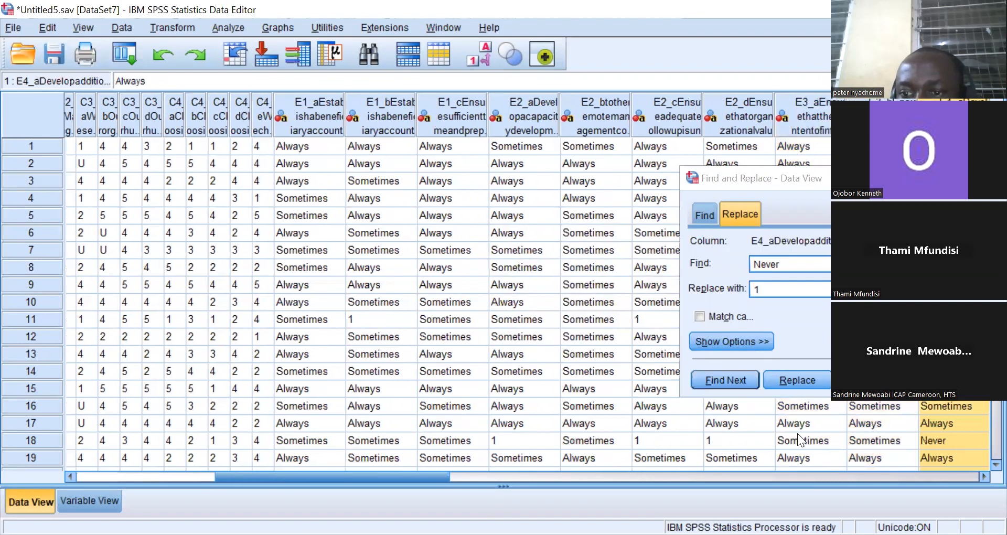
pyautogui.click(865, 380)
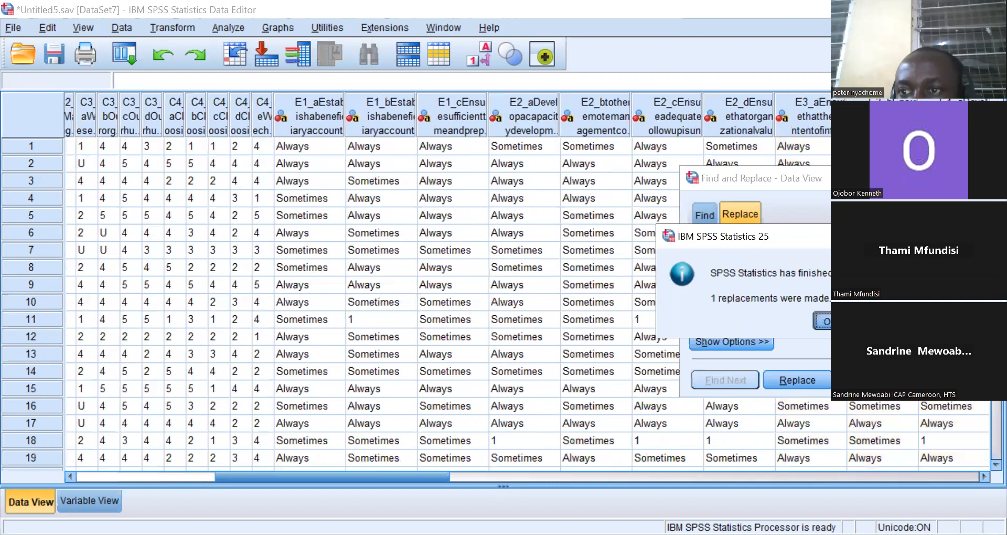
pyautogui.click(829, 320)
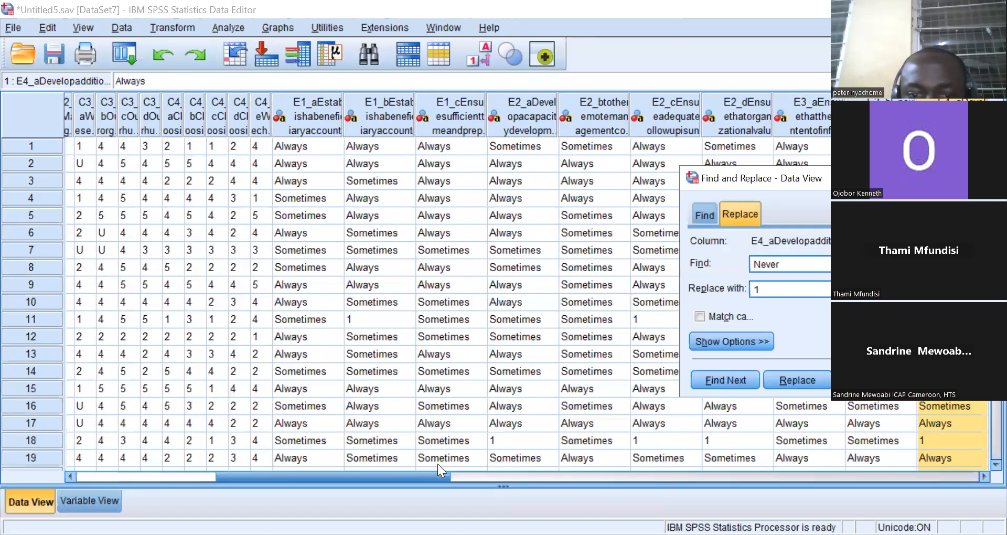
# Replace all Never responses with 1 in columns E4_b and E5_a.
pyautogui.moveTo(430, 473); pyautogui.dragTo(505, 483)
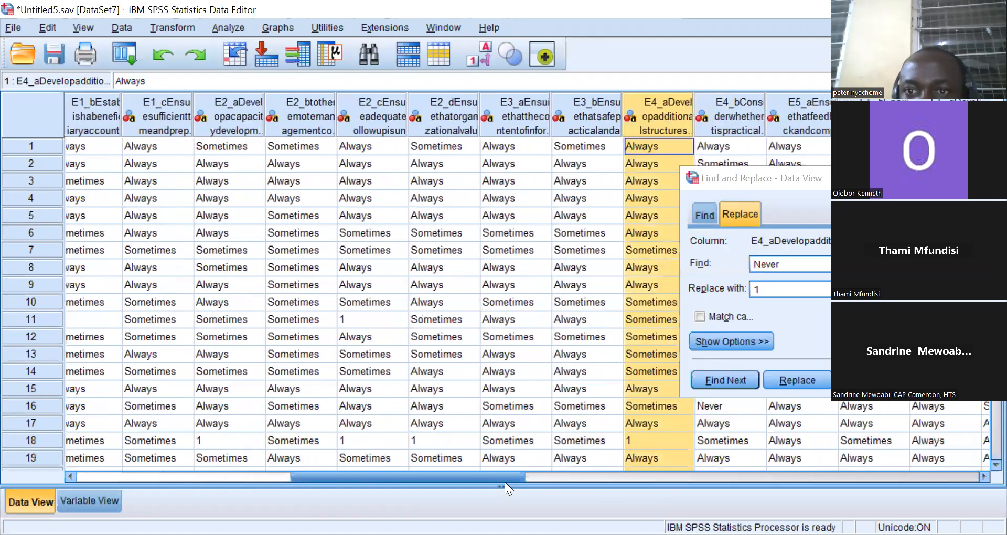
pyautogui.click(736, 123)
pyautogui.rightClick(735, 122)
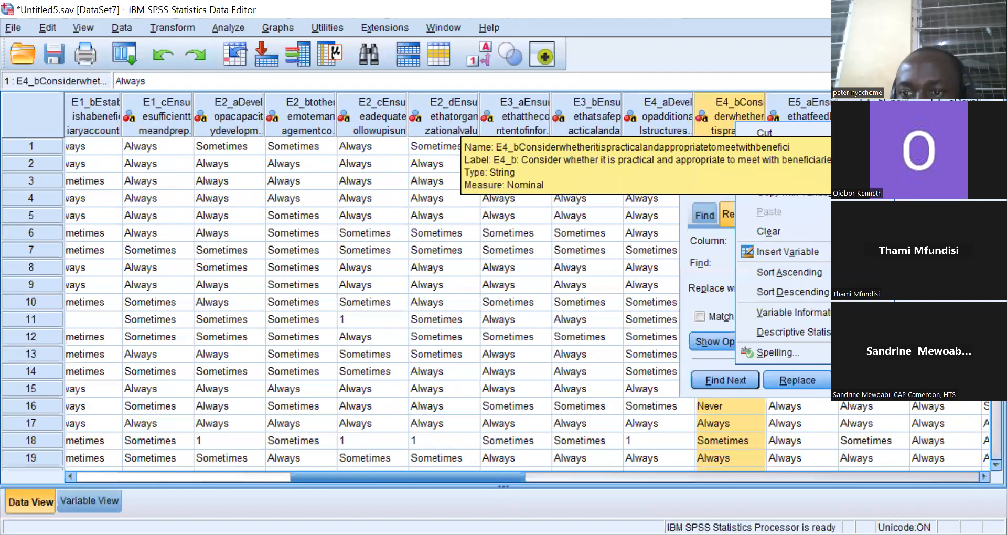
pyautogui.click(868, 380)
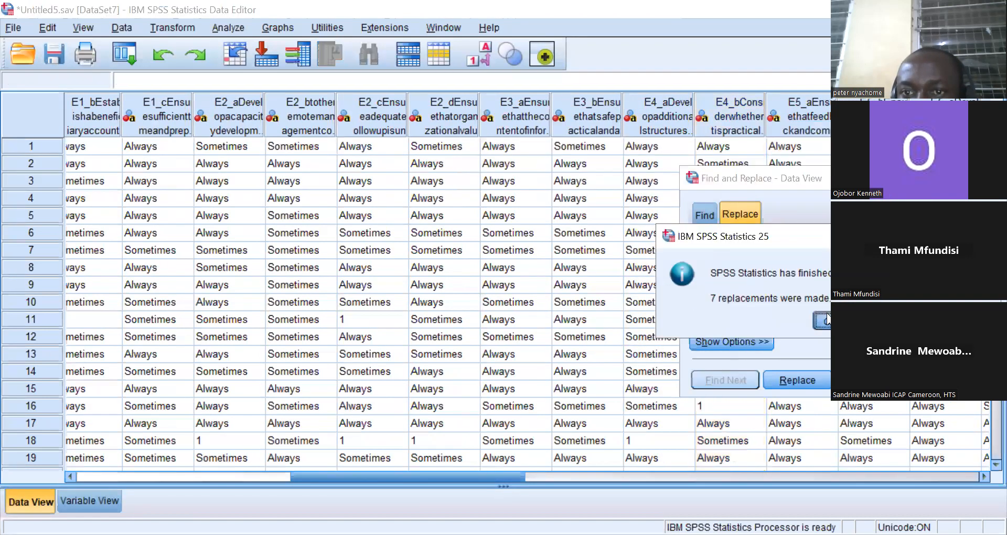
pyautogui.press('Return')
pyautogui.click(791, 128)
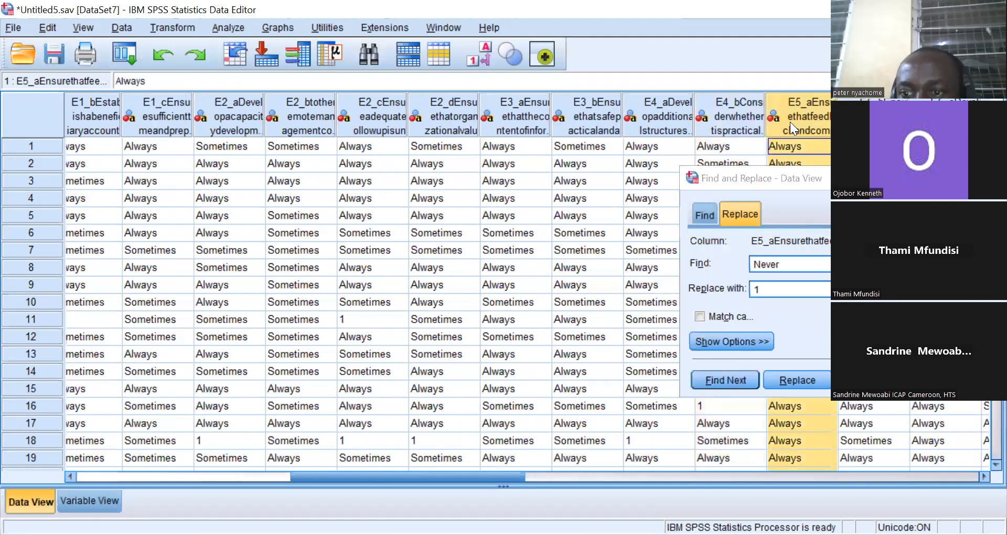
pyautogui.click(868, 380)
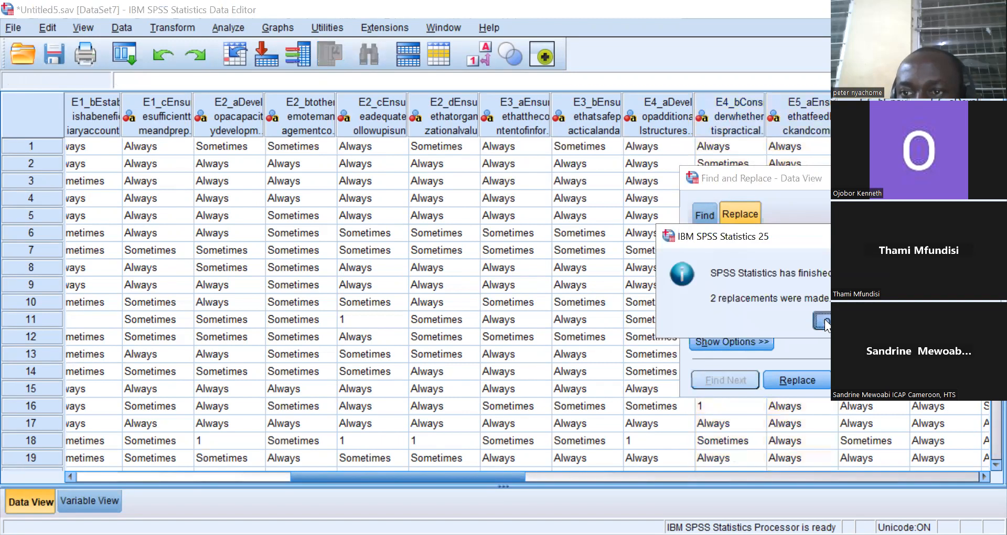
pyautogui.press('Return')
# Replace all Never responses with 1 in columns E5_b, E5_c and E5_d.
pyautogui.click(870, 121)
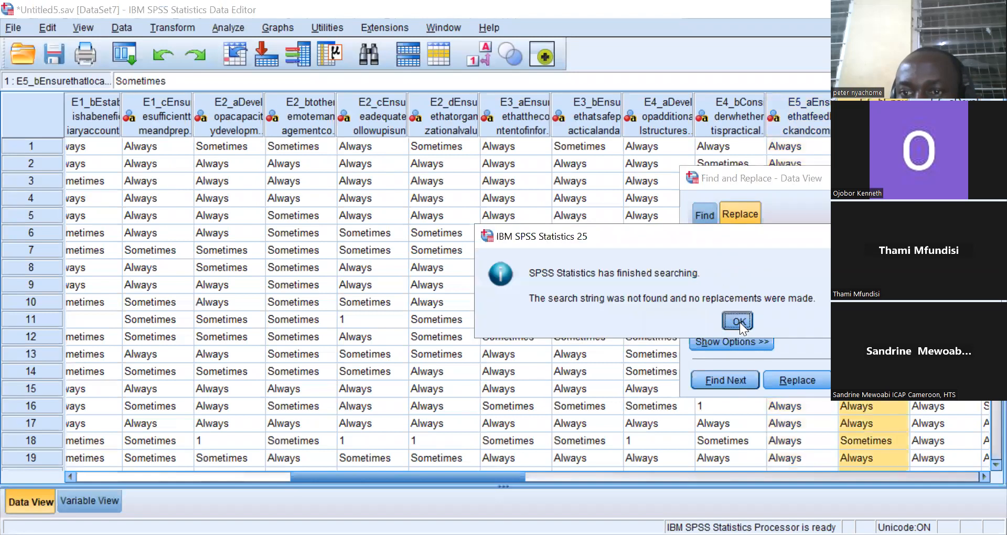
pyautogui.click(740, 322)
pyautogui.click(944, 120)
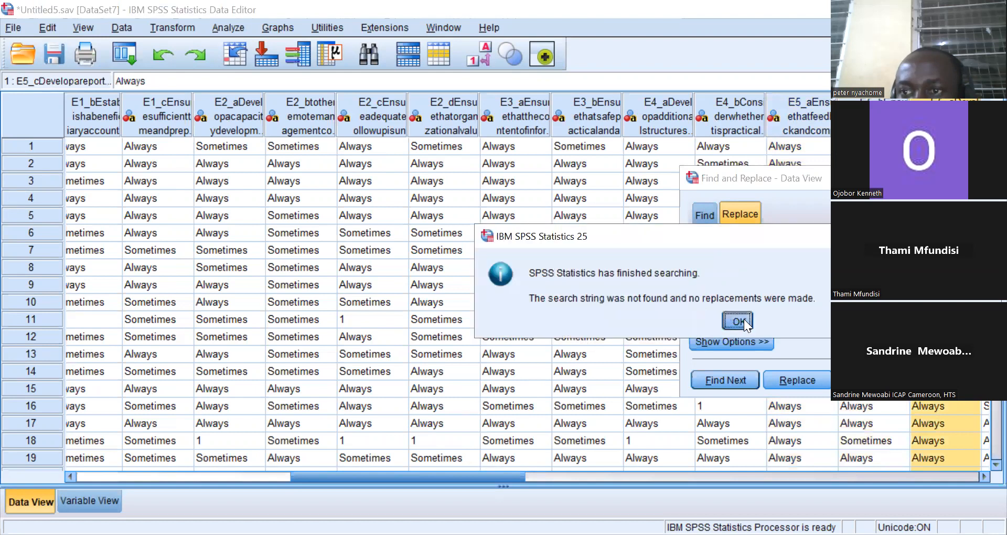
pyautogui.click(744, 319)
pyautogui.moveTo(486, 476); pyautogui.dragTo(578, 481)
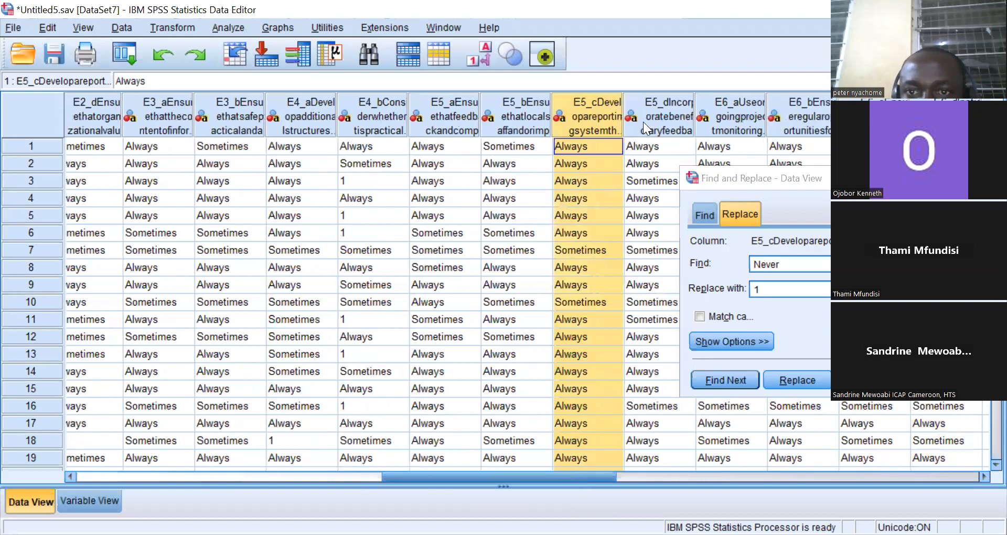
pyautogui.click(643, 122)
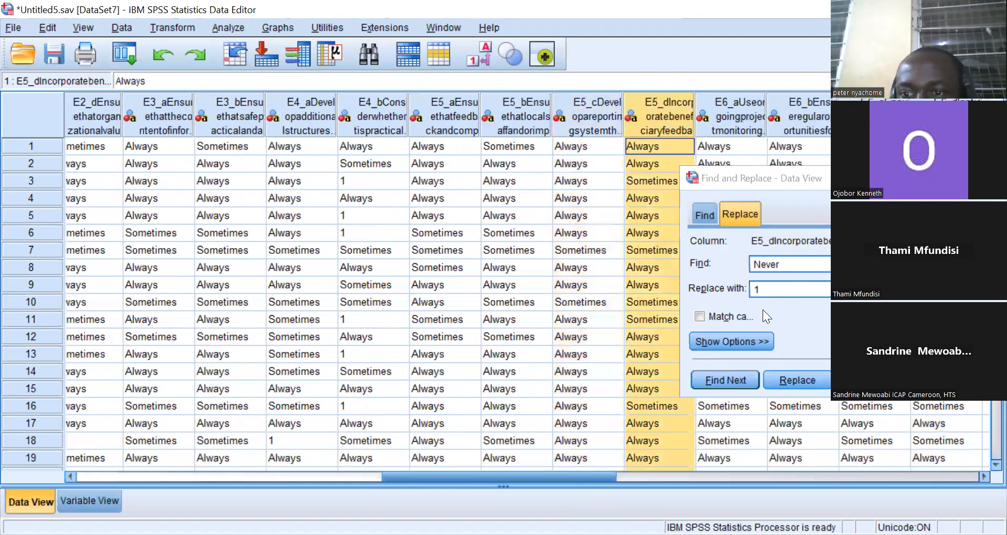
pyautogui.press('Return')
pyautogui.click(744, 319)
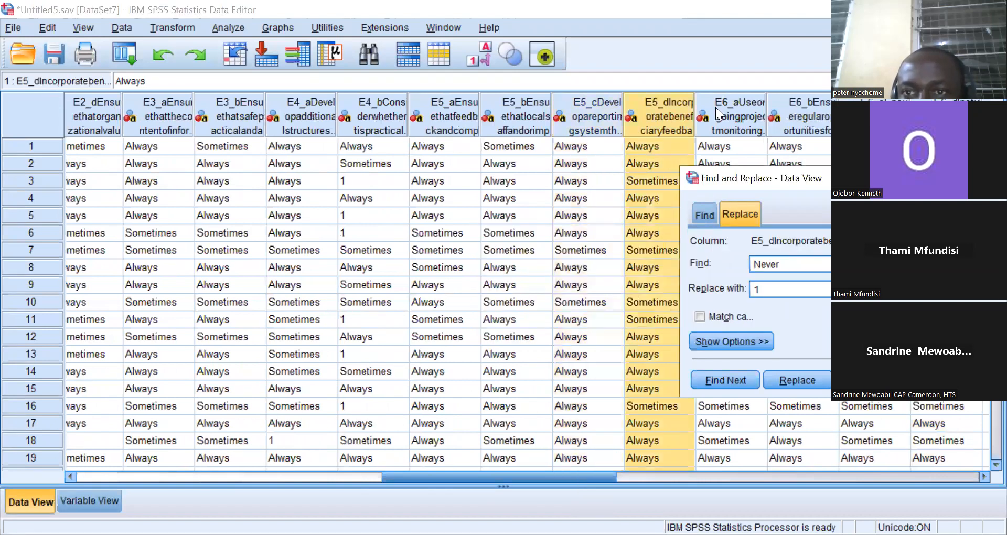
# Replace all Never responses with 1 in columns E6_a through E6_d.
pyautogui.click(716, 107)
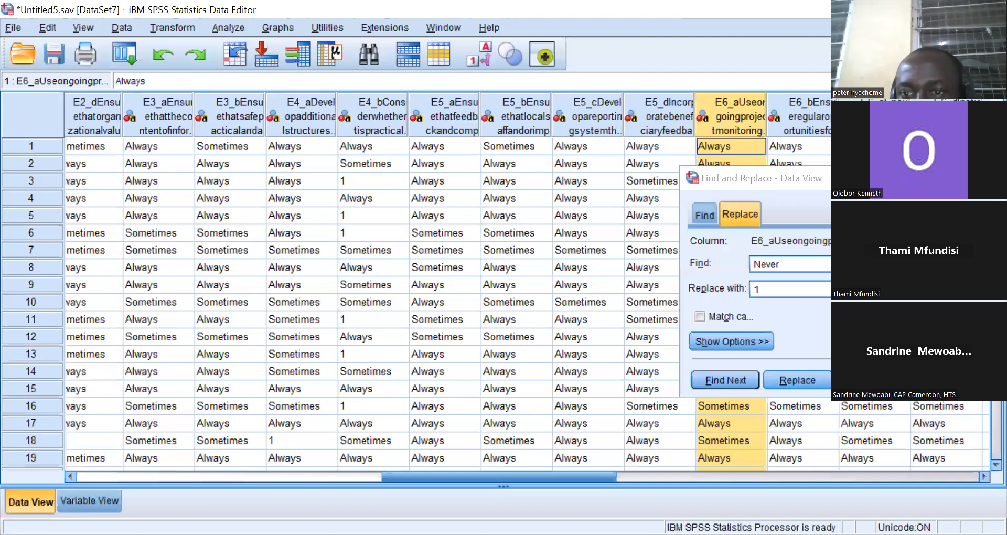
pyautogui.click(868, 380)
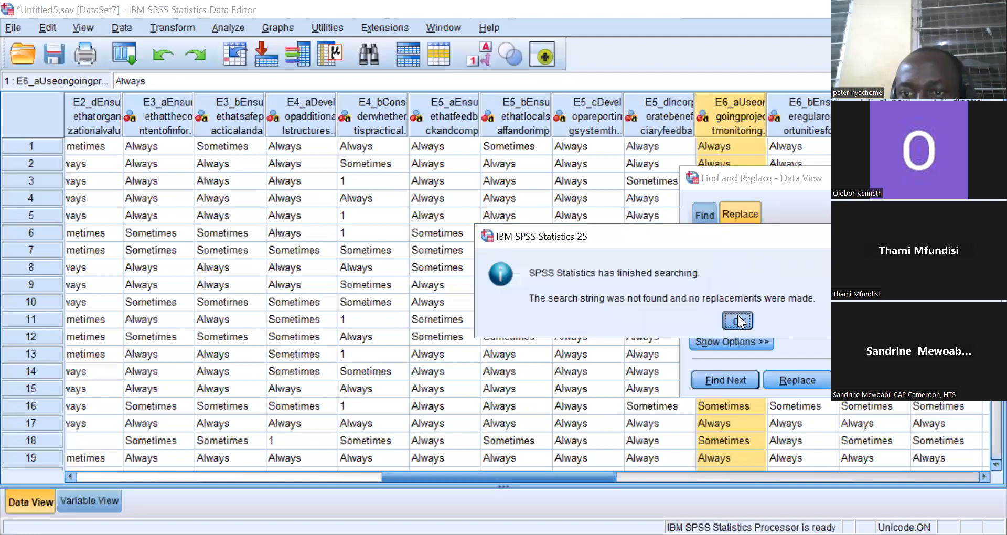
pyautogui.click(788, 120)
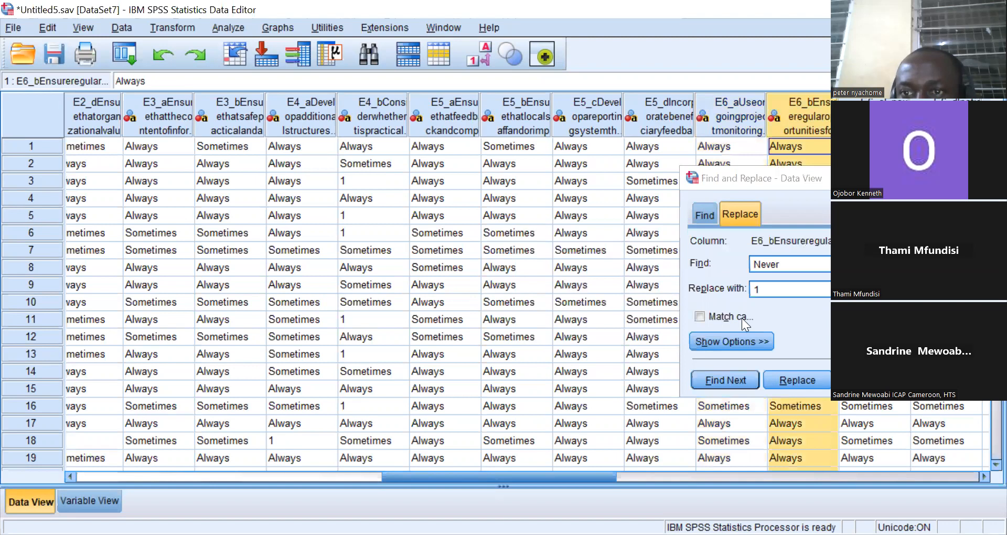
pyautogui.click(869, 380)
pyautogui.click(871, 120)
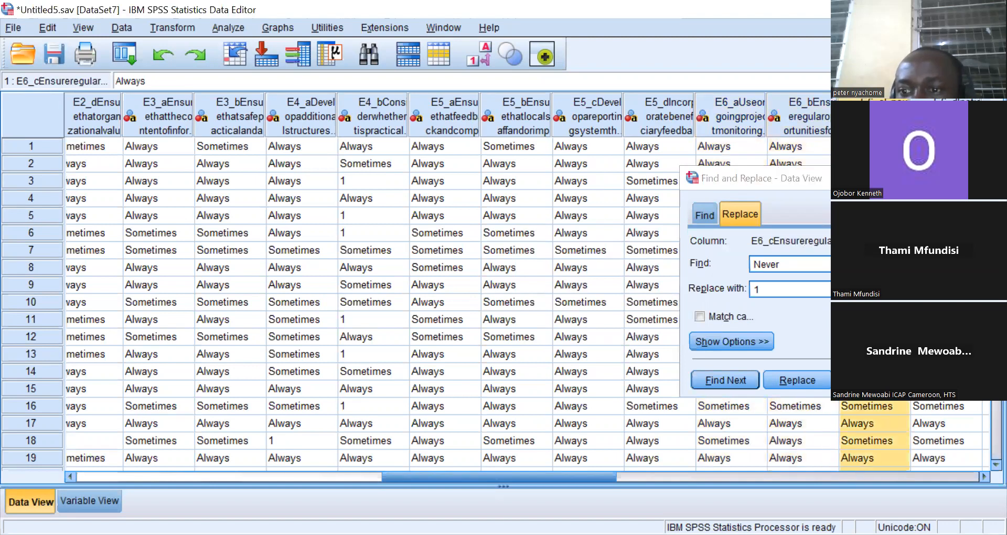
pyautogui.click(870, 381)
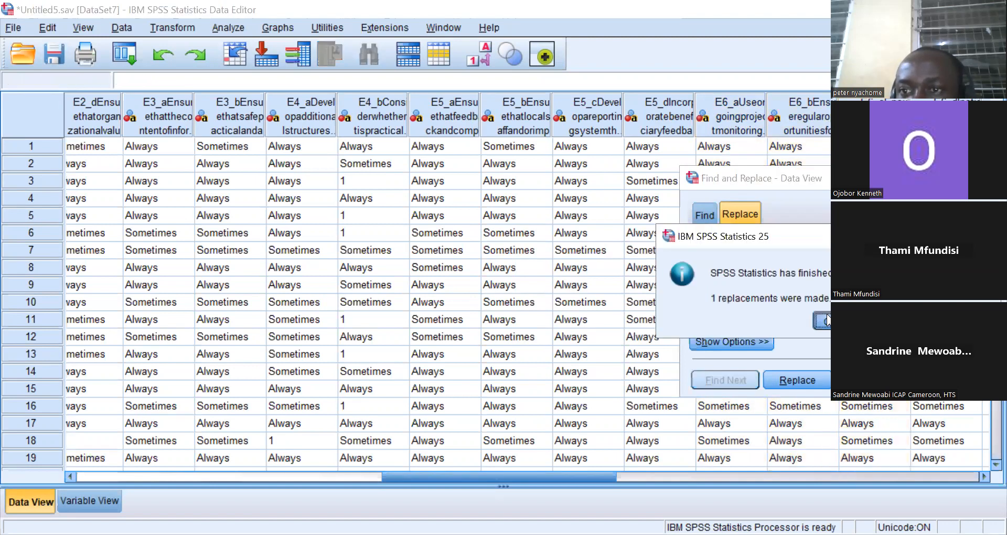
pyautogui.click(823, 321)
pyautogui.click(943, 119)
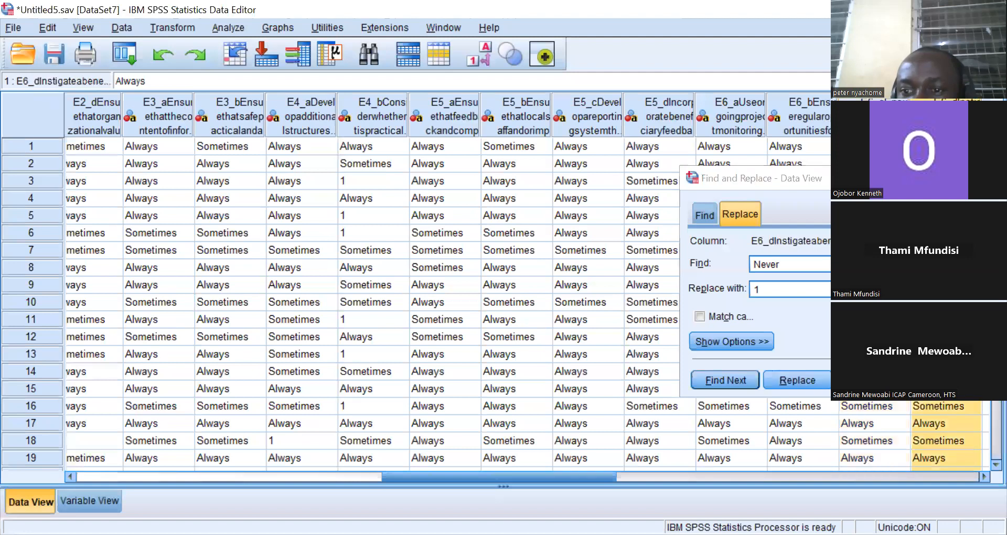
pyautogui.click(869, 381)
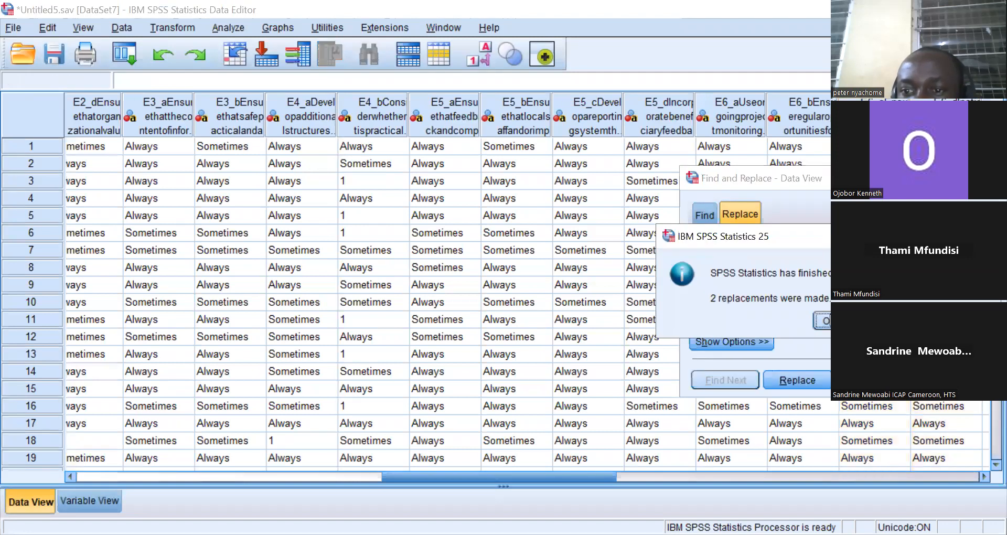
pyautogui.click(824, 321)
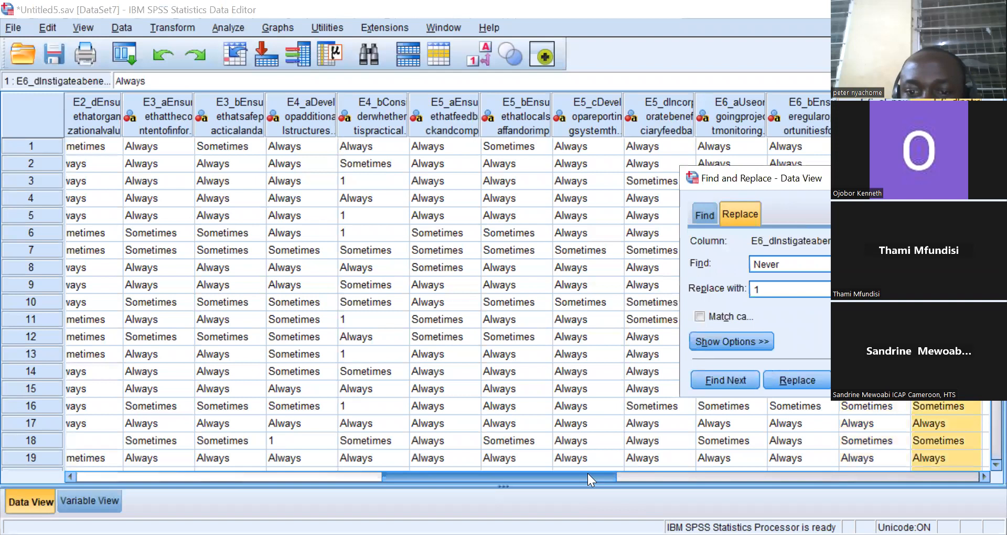
# Set up the replacement of Sometimes with 2 for column E6_d.
pyautogui.moveTo(587, 473); pyautogui.dragTo(670, 482)
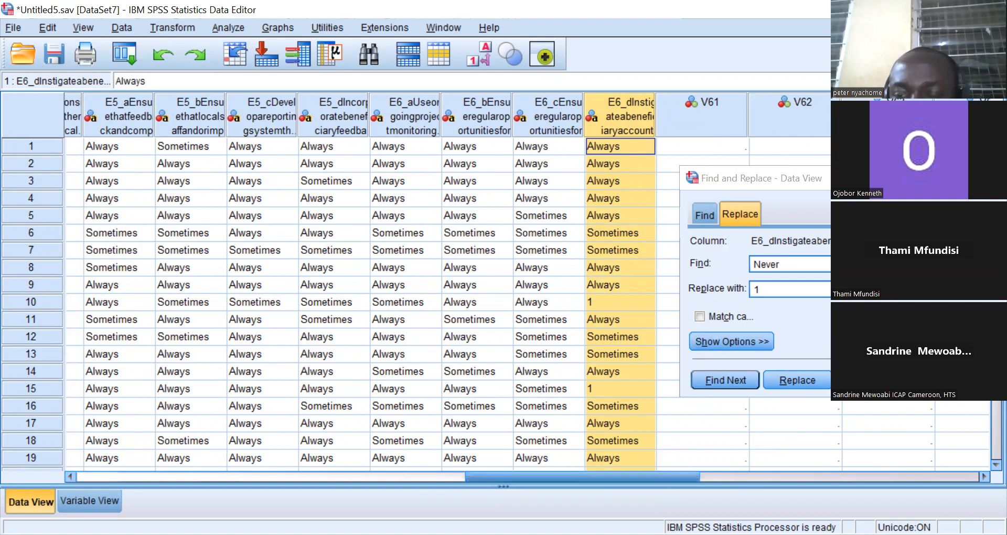
pyautogui.click(791, 262)
pyautogui.press('BackSpace')
pyautogui.press('BackSpace')
pyautogui.press('BackSpace')
pyautogui.press('BackSpace')
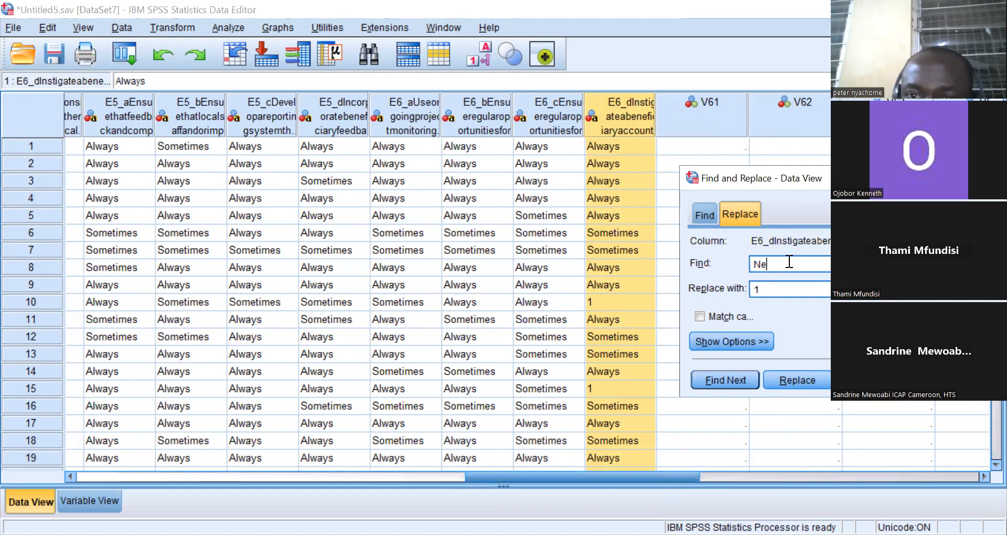
pyautogui.press('BackSpace')
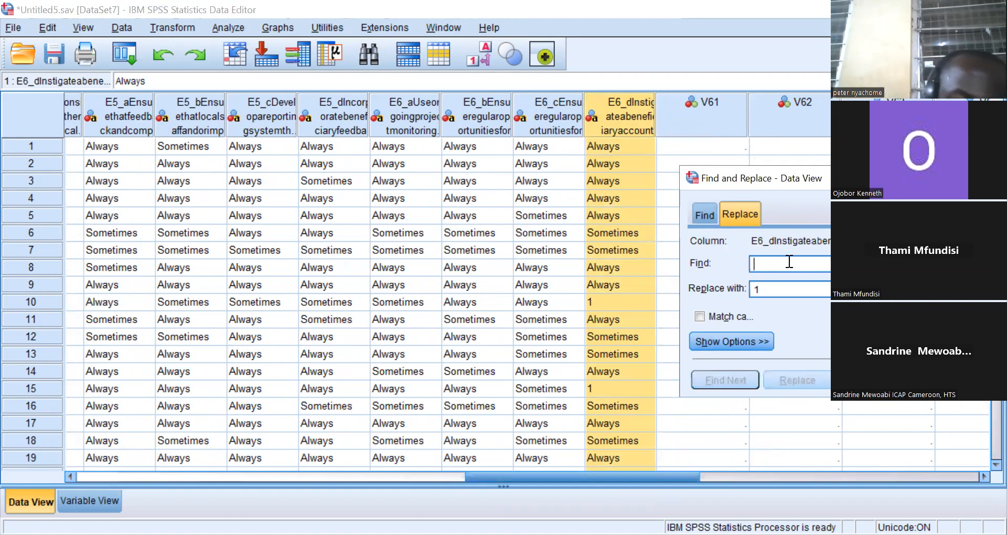
pyautogui.write('Some')
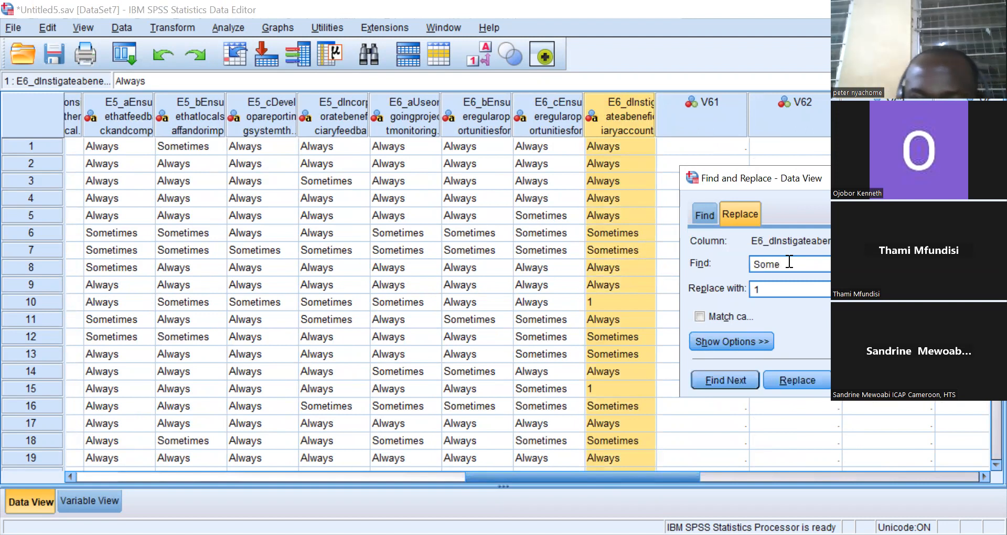
pyautogui.write('times')
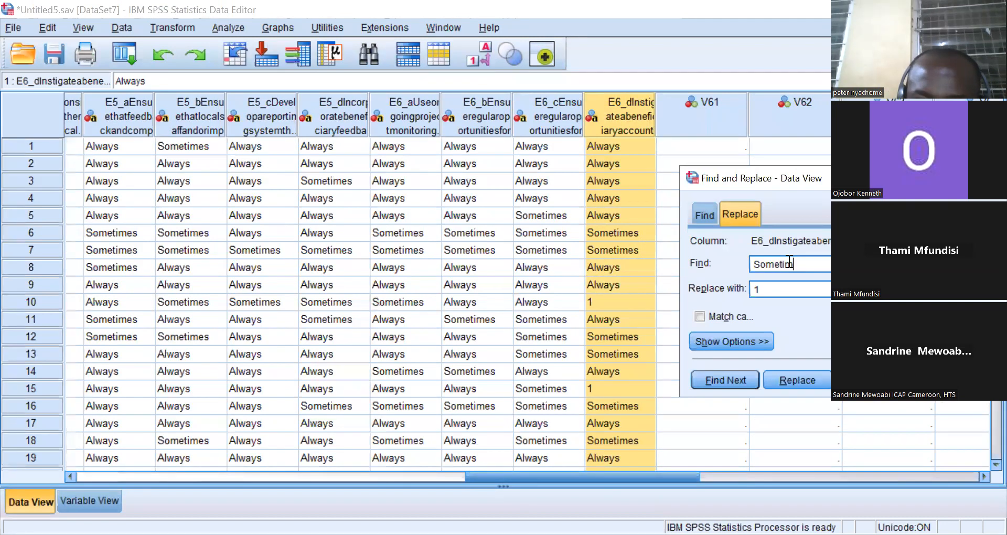
pyautogui.click(775, 285)
pyautogui.press('BackSpace')
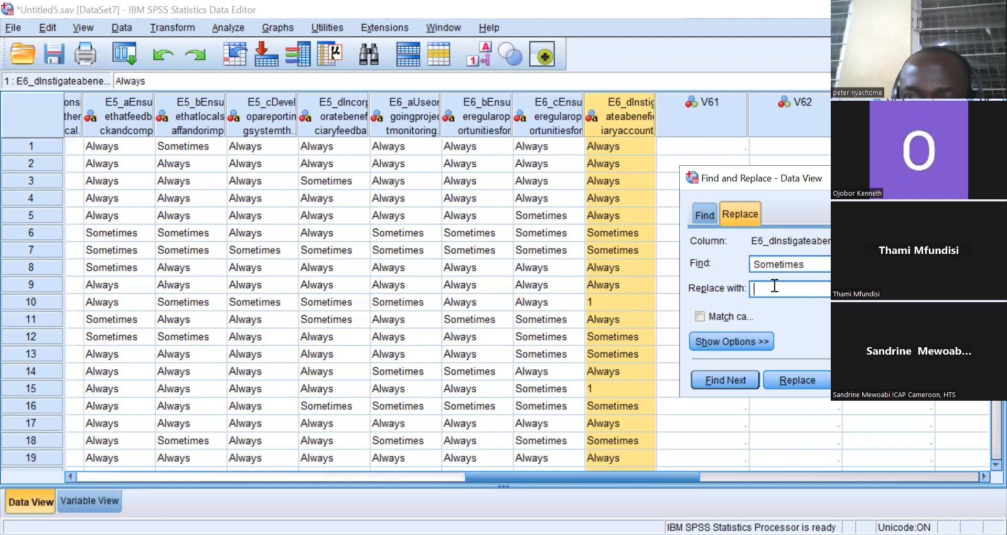
pyautogui.write('2')
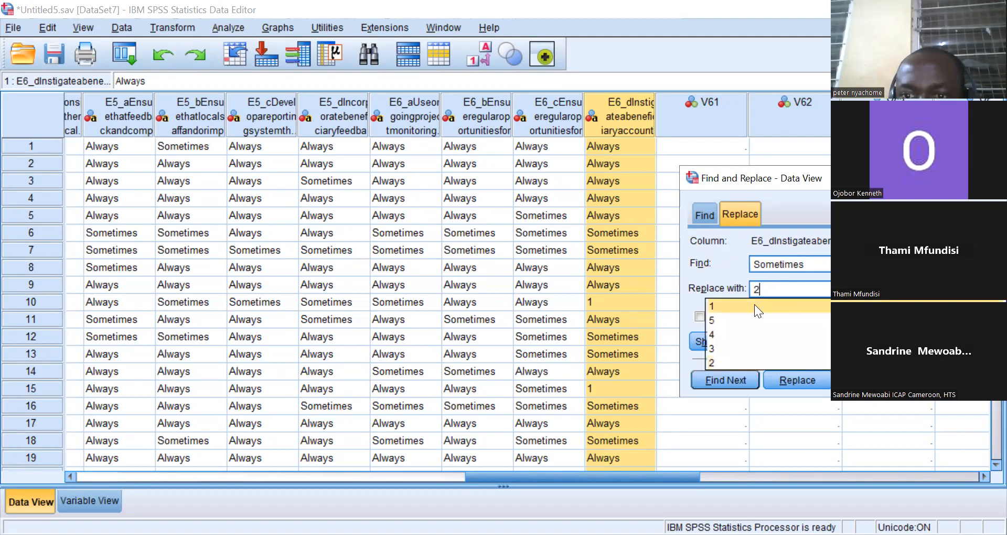
pyautogui.click(712, 360)
pyautogui.click(799, 290)
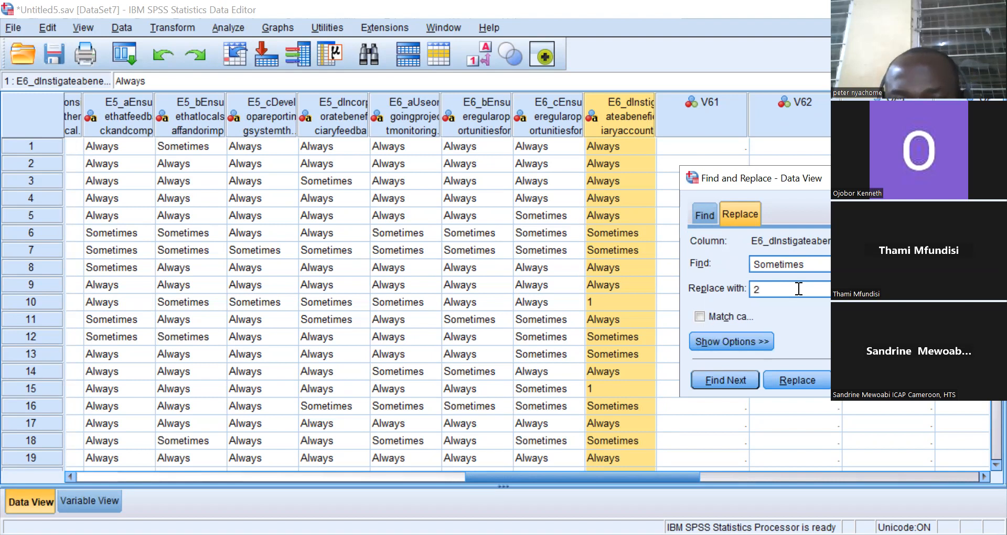
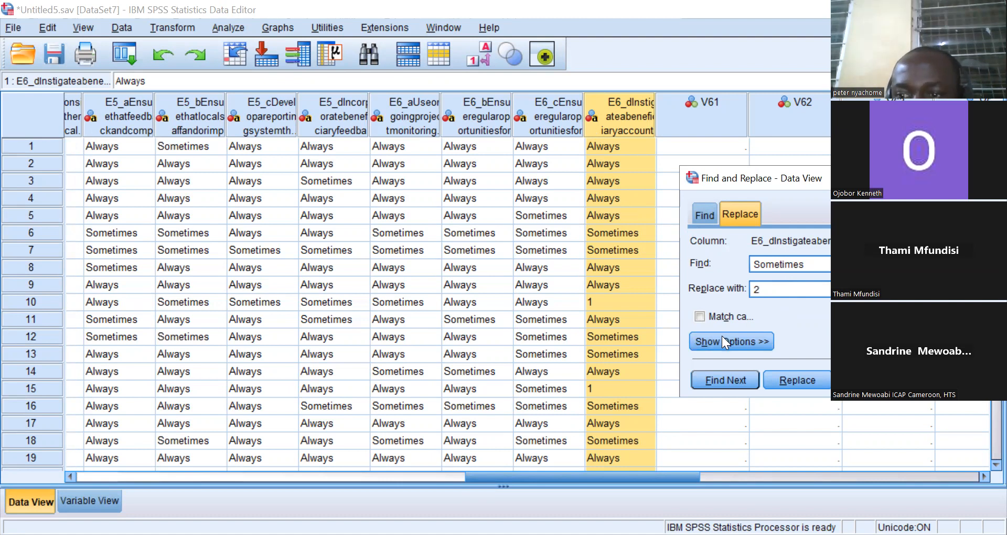
# Replace all Sometimes responses with 2 in columns E6_d and E6_c.
pyautogui.click(869, 380)
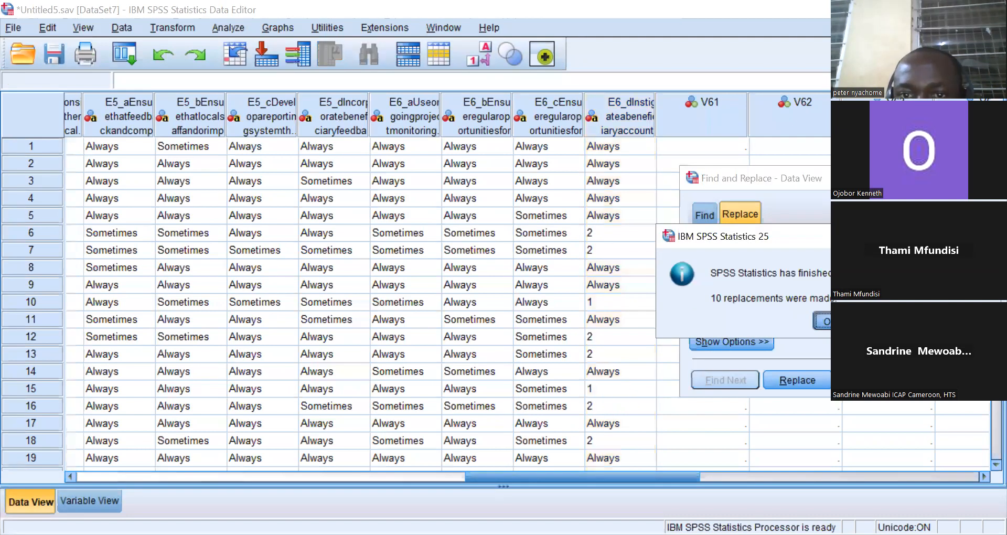
pyautogui.click(824, 321)
pyautogui.click(546, 107)
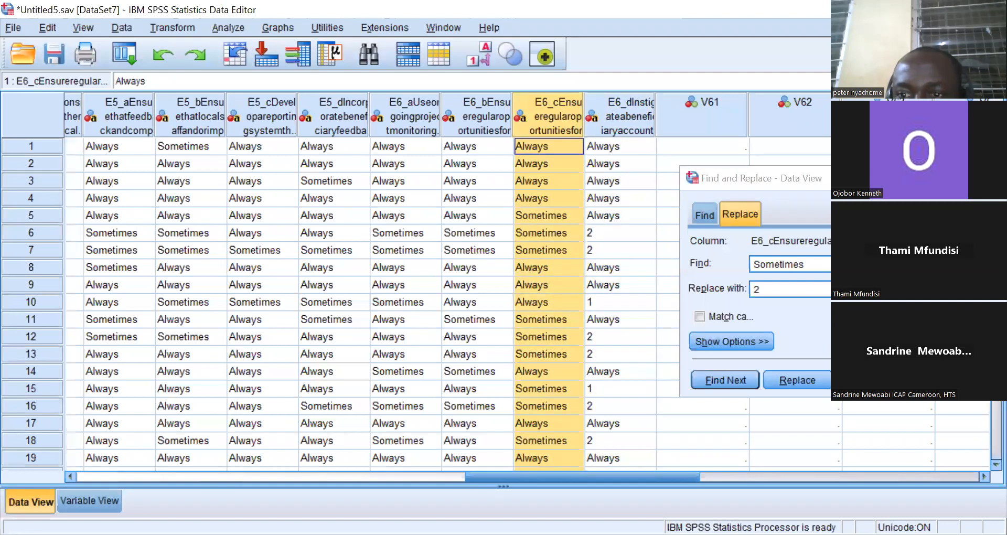
pyautogui.click(870, 379)
pyautogui.click(831, 321)
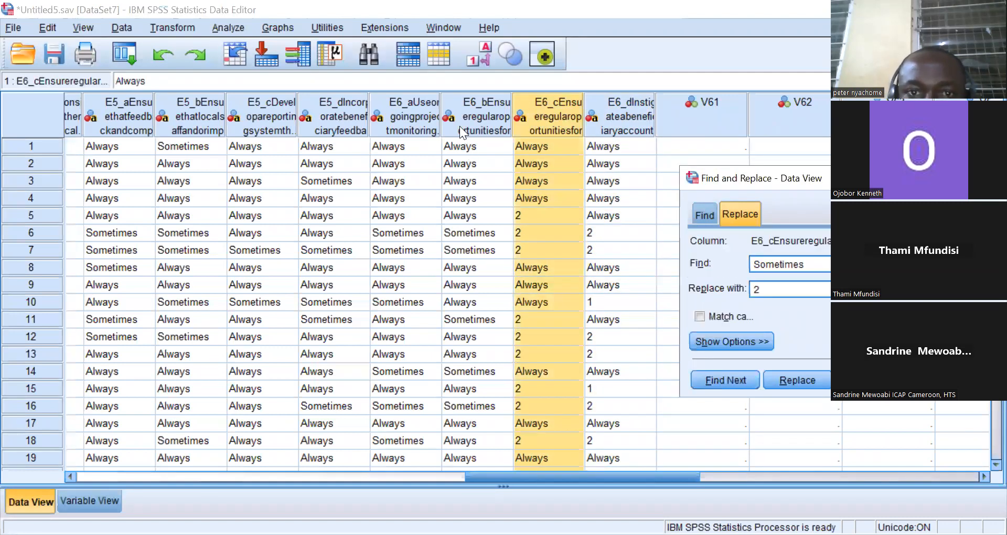
# Replace all Sometimes responses with 2 in columns E6_b and E6_a.
pyautogui.click(459, 126)
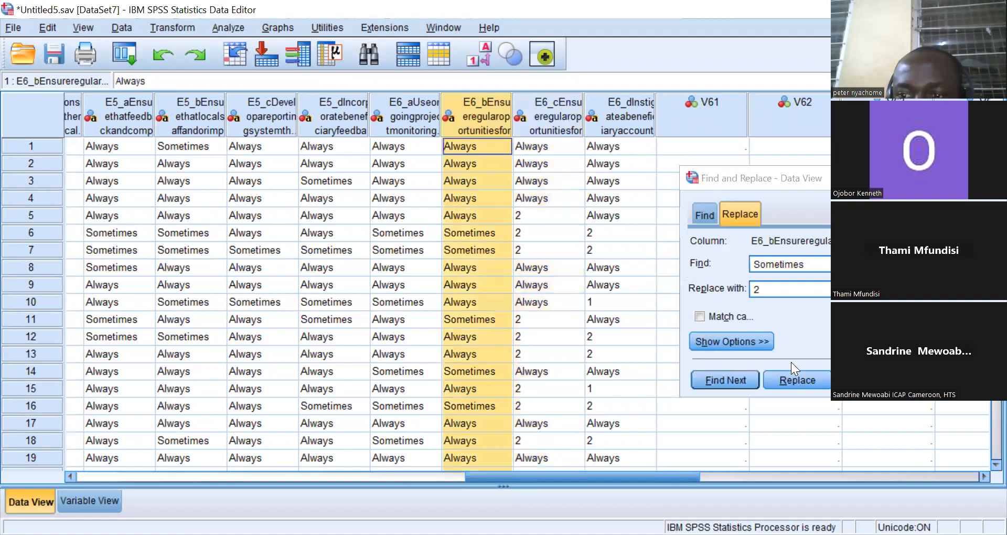
pyautogui.click(870, 380)
pyautogui.click(831, 321)
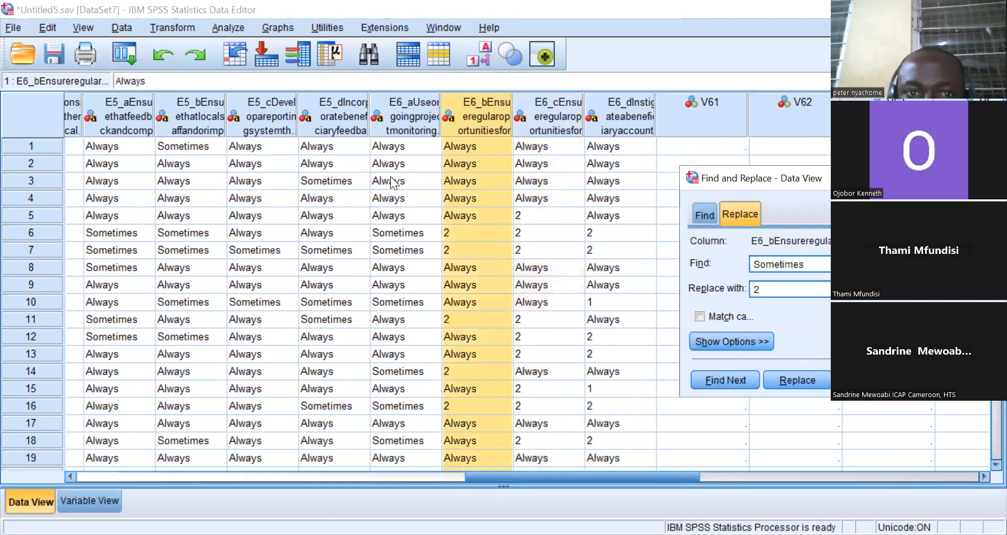
pyautogui.click(388, 112)
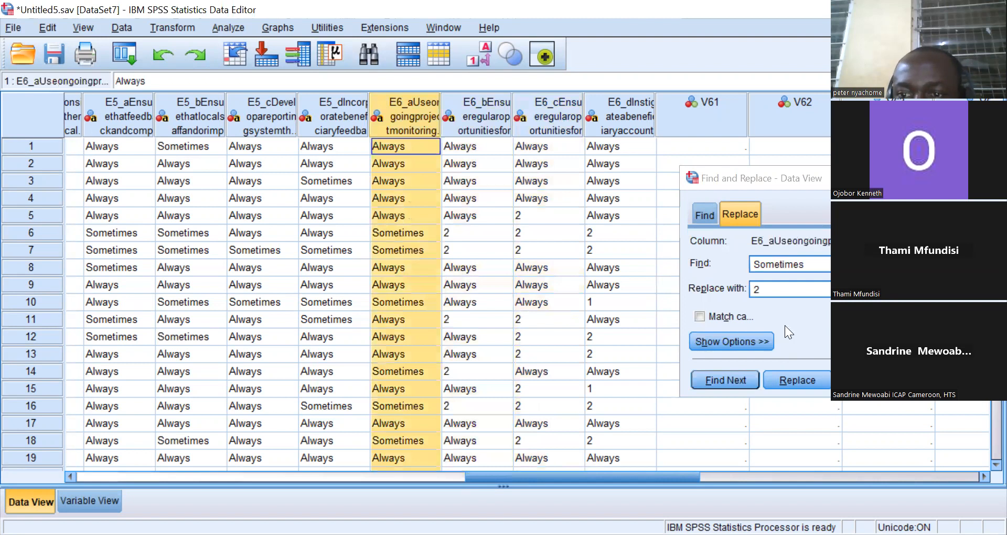
pyautogui.click(869, 380)
pyautogui.click(823, 319)
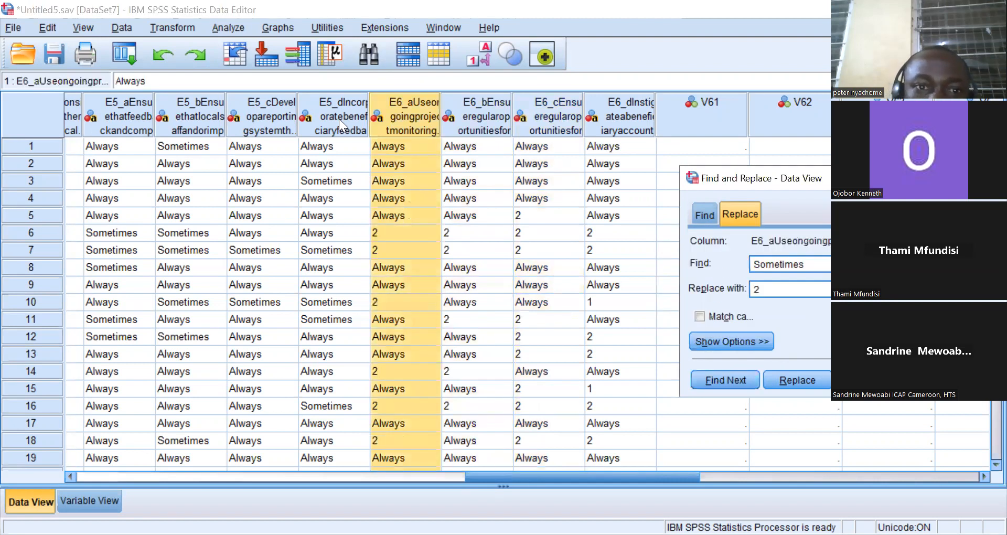
# Replace all Sometimes responses with 2 in columns E5_d, E5_c and E5_b.
pyautogui.click(339, 118)
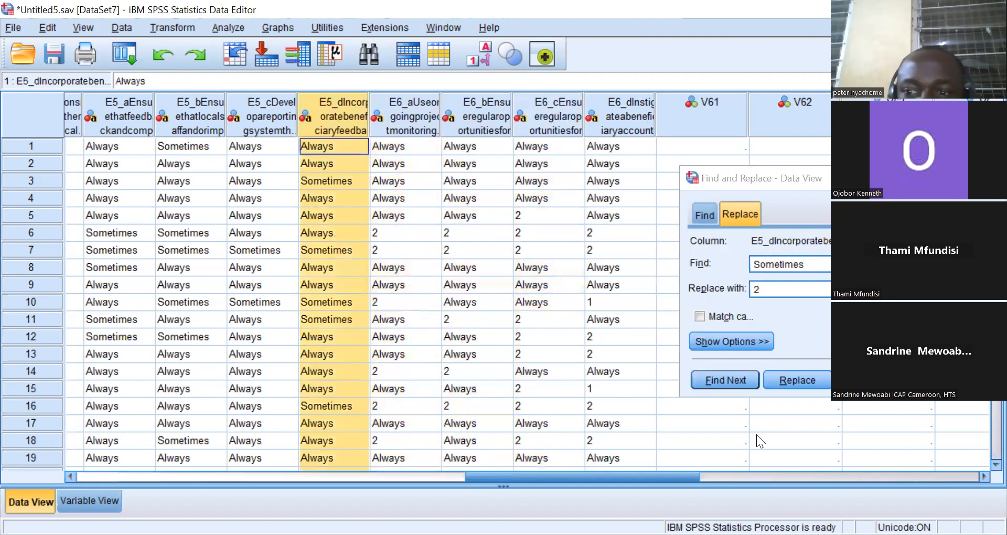
pyautogui.click(870, 380)
pyautogui.click(823, 319)
pyautogui.click(269, 116)
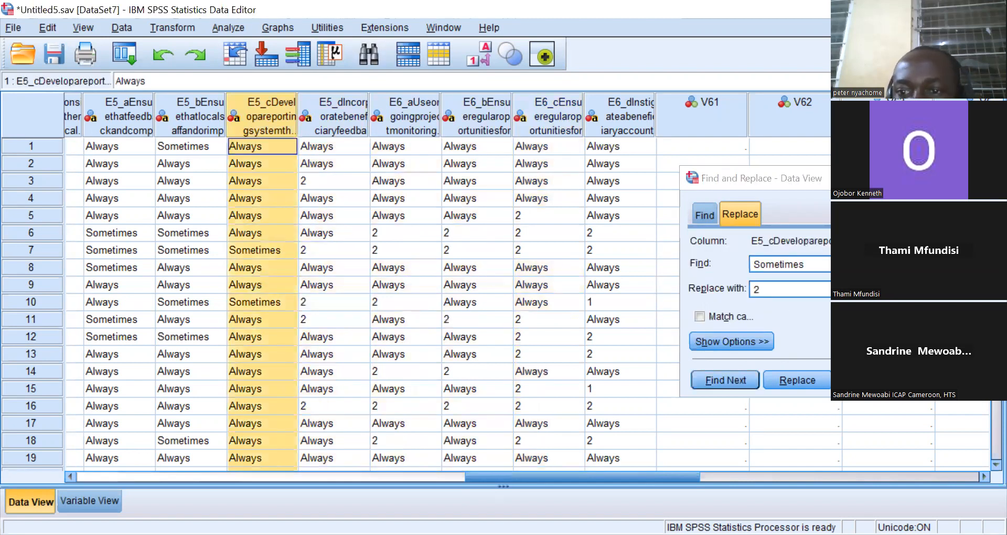
pyautogui.click(869, 380)
pyautogui.click(823, 321)
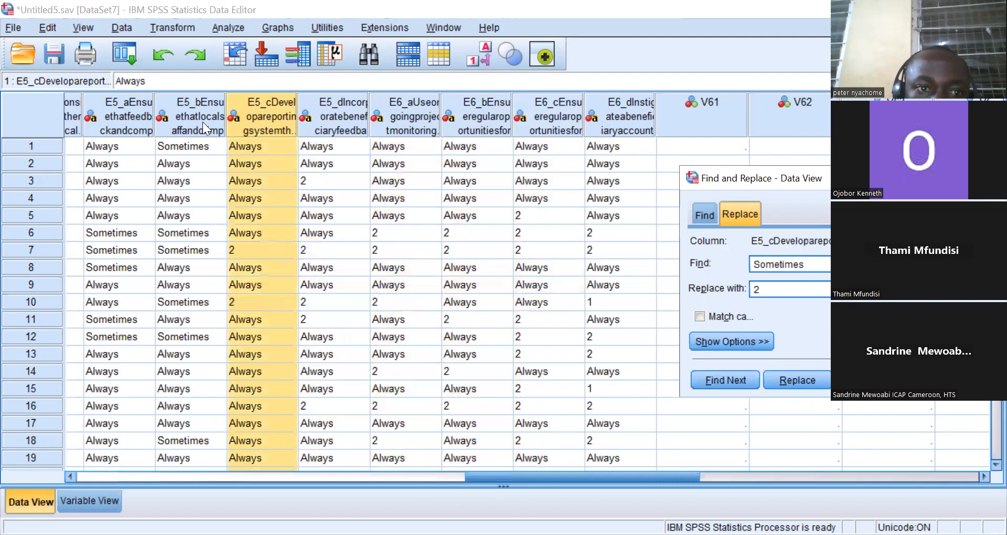
pyautogui.click(203, 122)
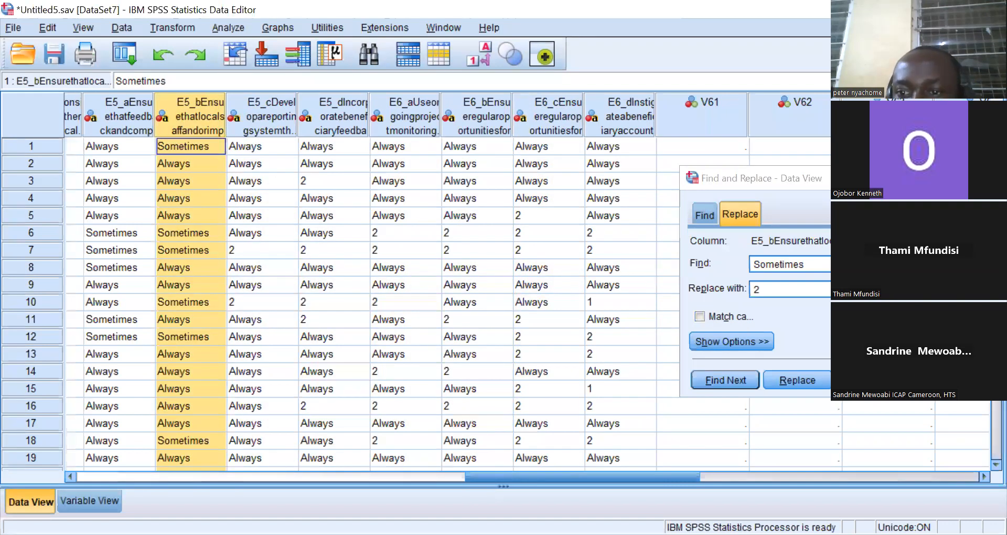
pyautogui.click(870, 379)
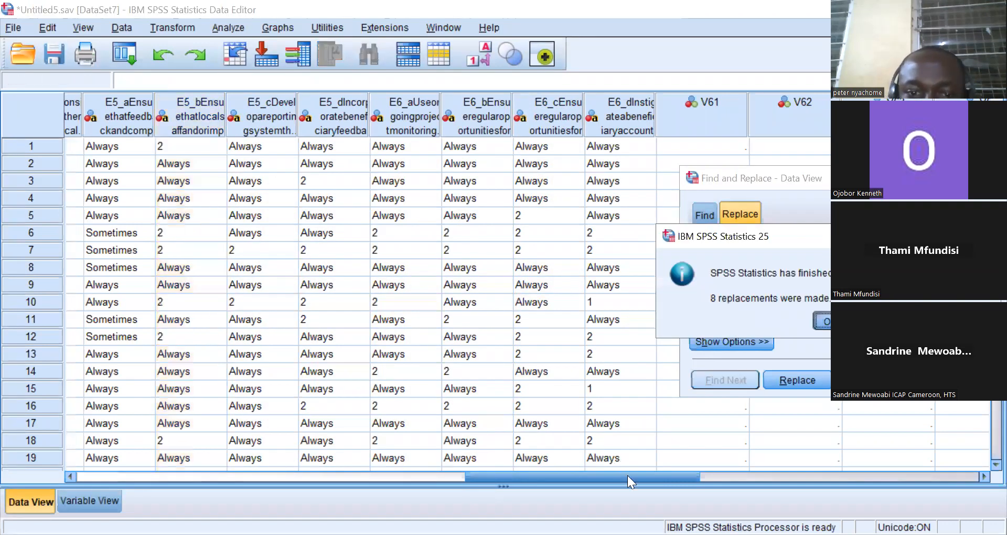
pyautogui.press('Return')
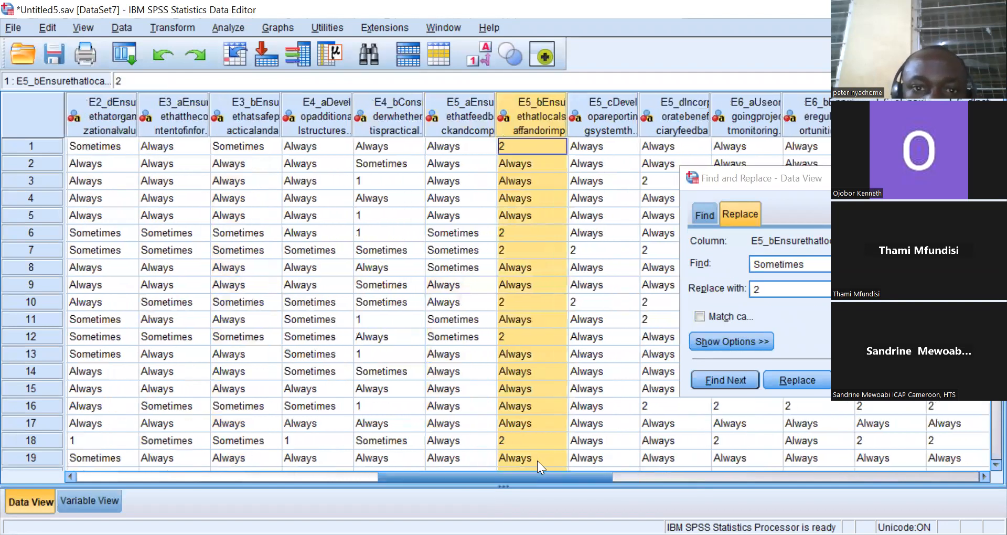
# Replace all Sometimes responses with 2 in columns E5_a, E4_b and E4_a.
pyautogui.click(451, 107)
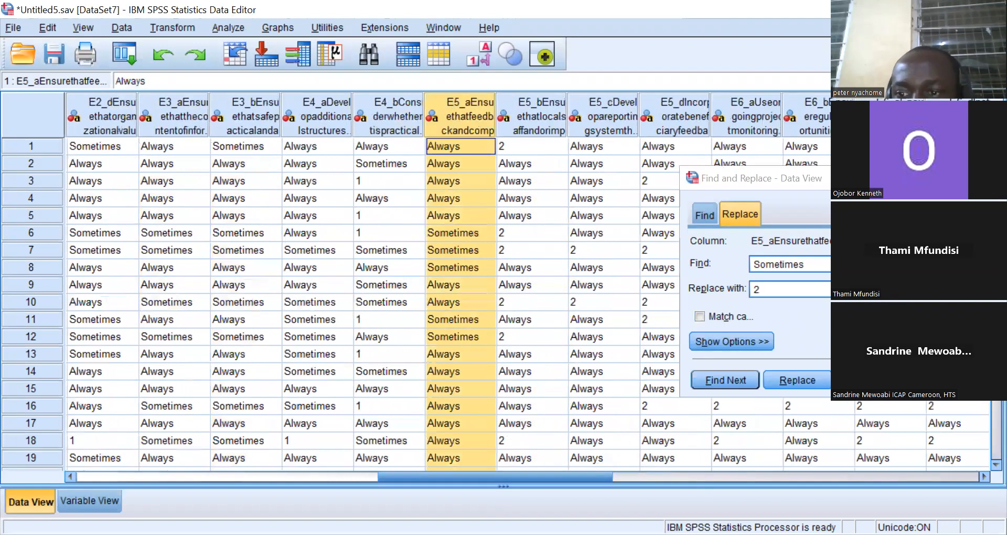
pyautogui.click(870, 380)
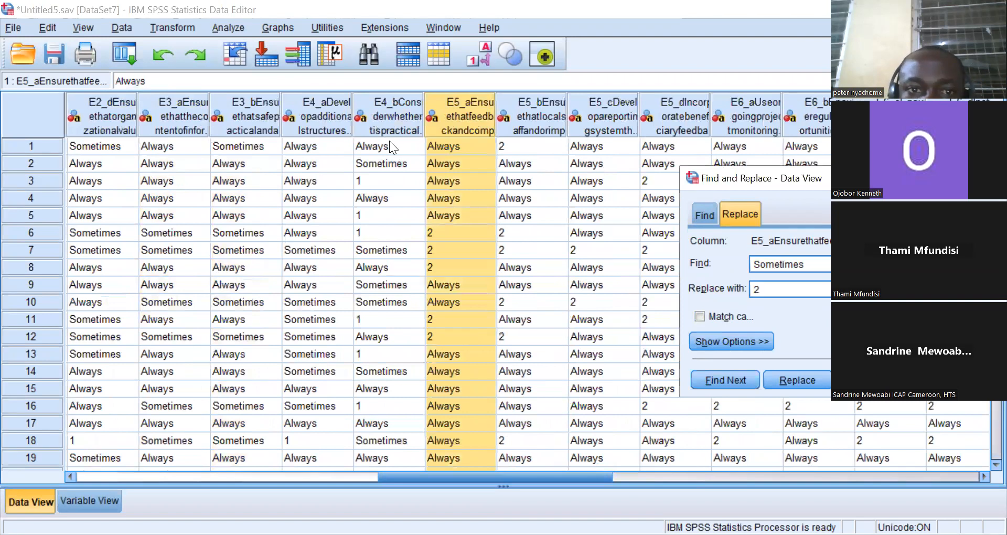
pyautogui.click(372, 115)
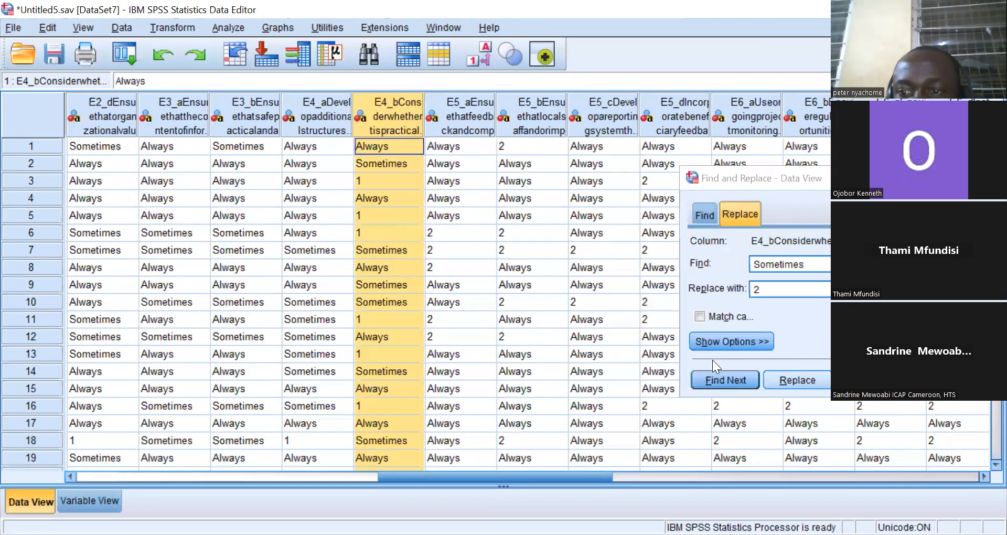
pyautogui.click(870, 380)
pyautogui.press('Return')
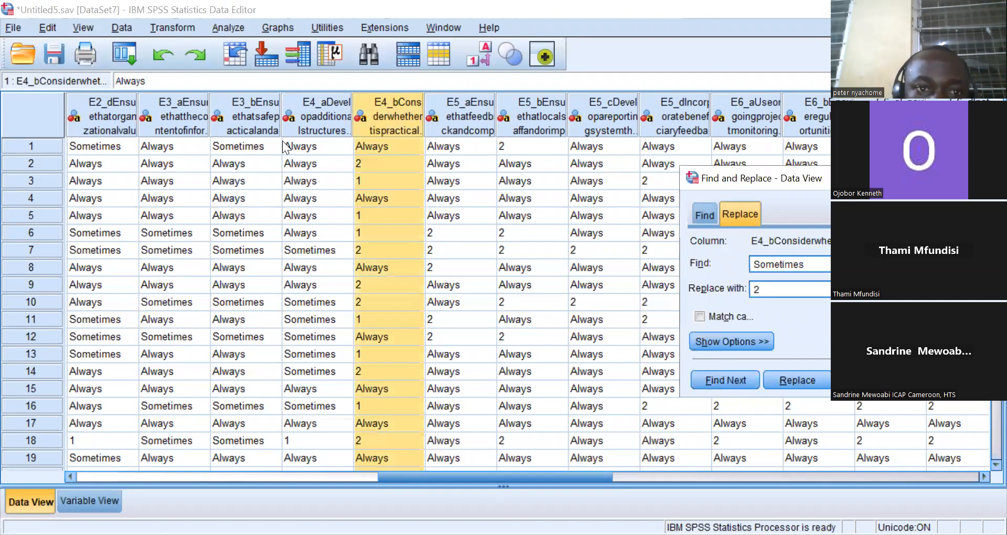
pyautogui.click(302, 119)
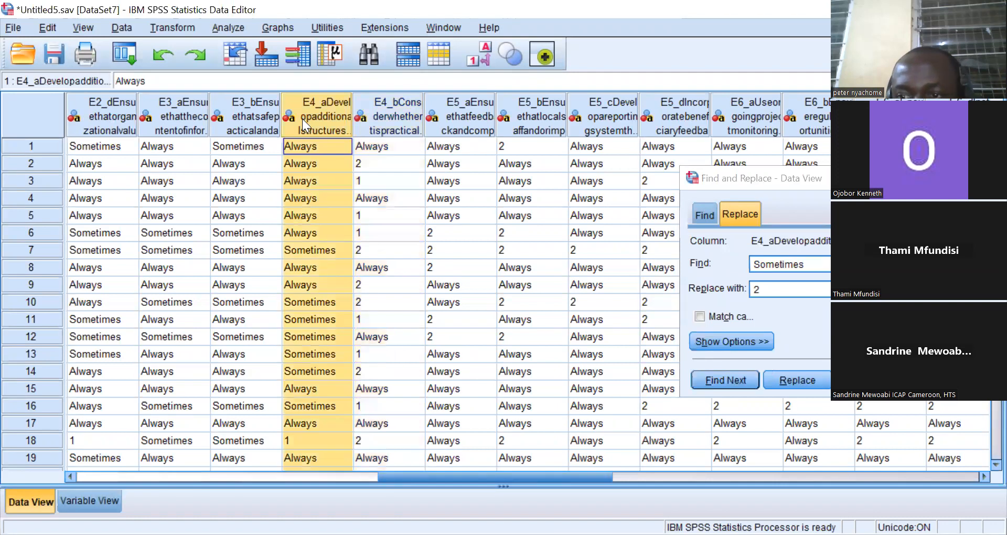
pyautogui.click(870, 379)
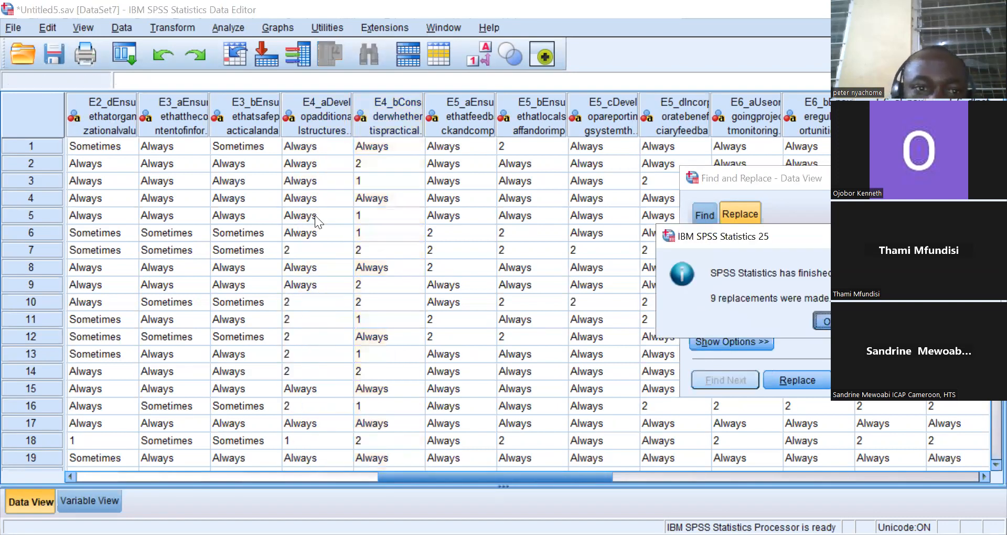
pyautogui.press('Return')
# Replace all Sometimes responses with 2 in columns E3_b and E3_a.
pyautogui.click(232, 123)
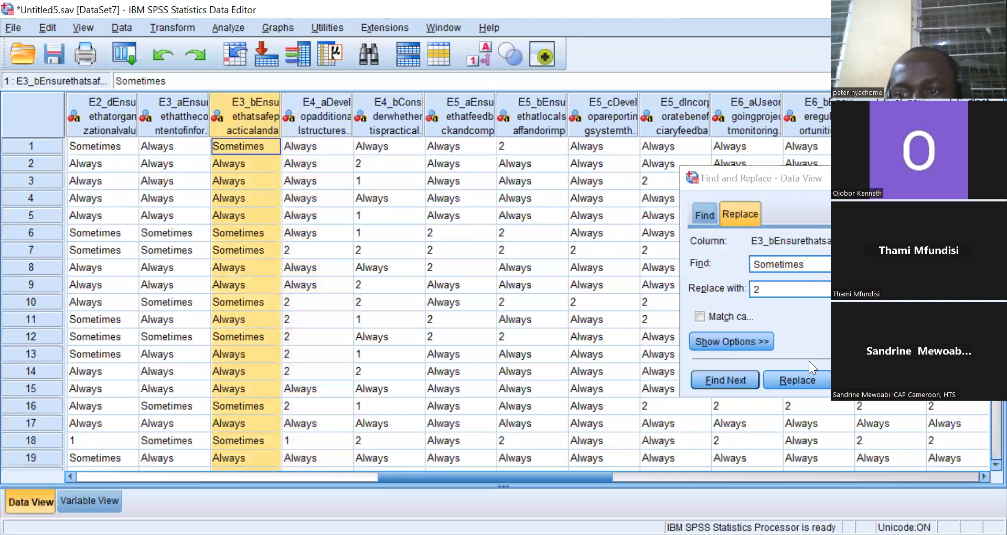
pyautogui.click(869, 379)
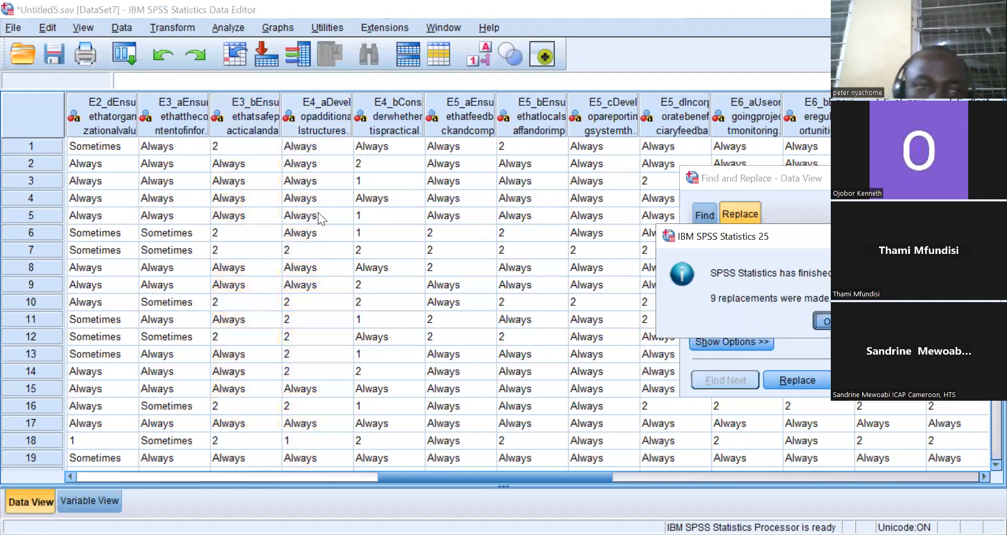
pyautogui.press('Return')
pyautogui.click(195, 114)
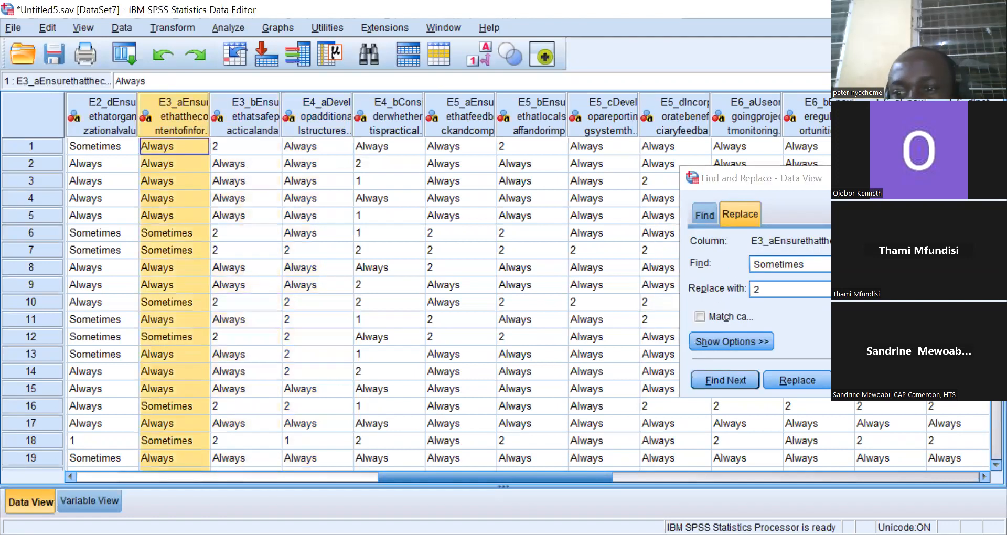
pyautogui.click(869, 380)
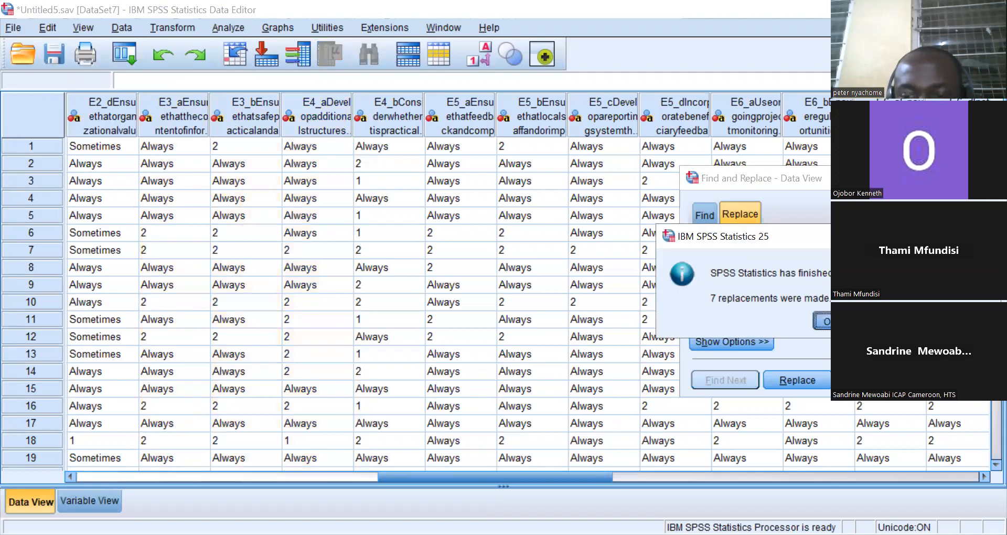
pyautogui.press('Return')
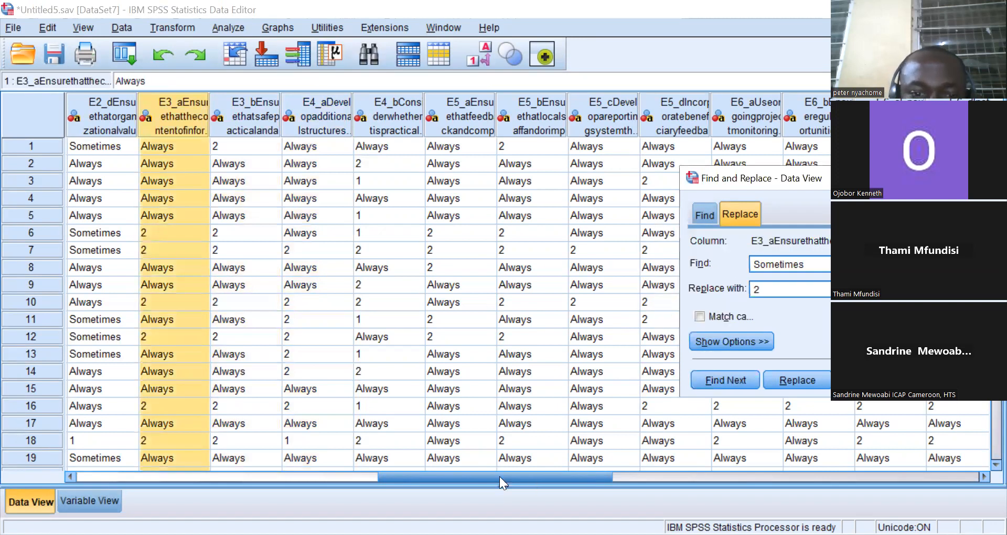
# Replace all Sometimes responses with 2 in columns E2_d through E2_a.
pyautogui.moveTo(499, 476); pyautogui.dragTo(445, 477)
pyautogui.click(299, 129)
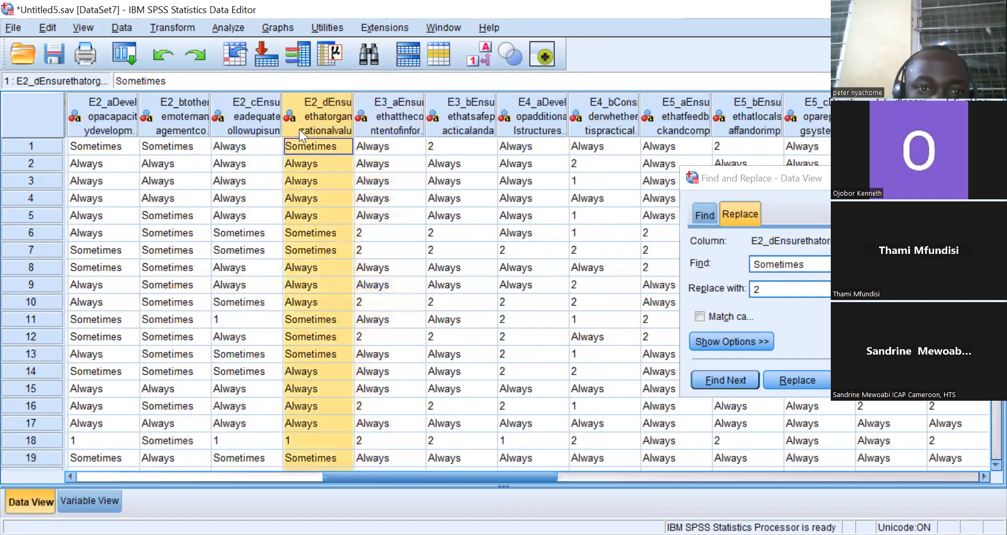
pyautogui.click(243, 132)
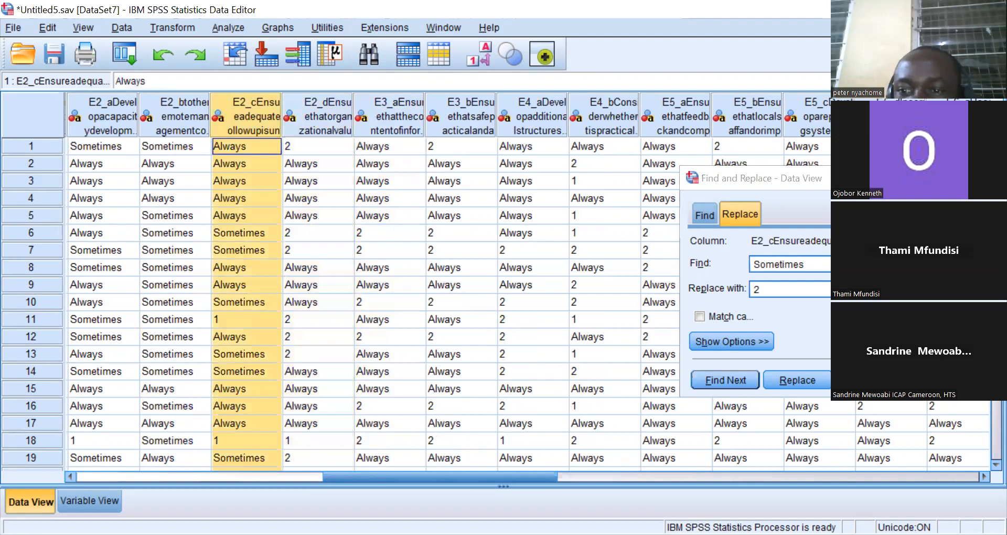
pyautogui.click(192, 123)
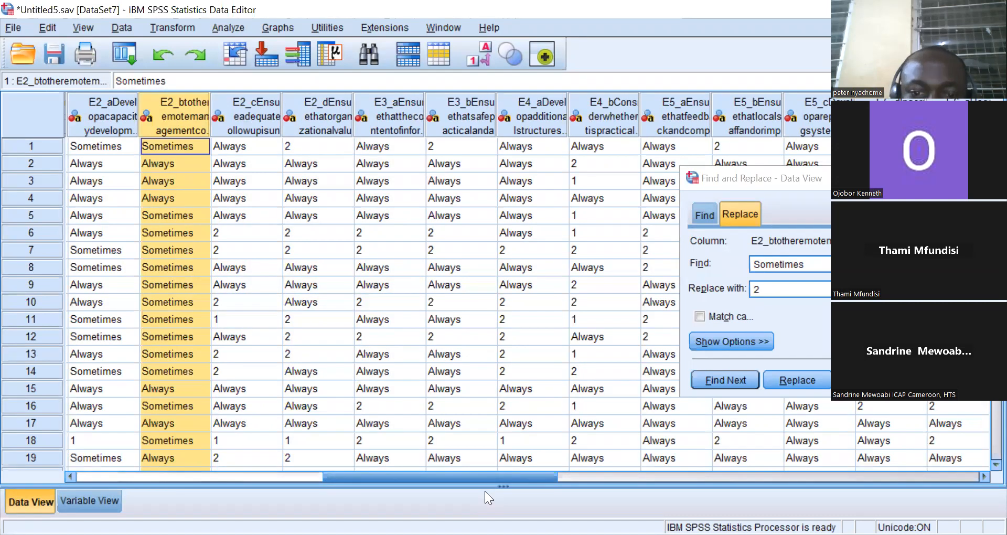
pyautogui.moveTo(485, 476); pyautogui.dragTo(417, 461)
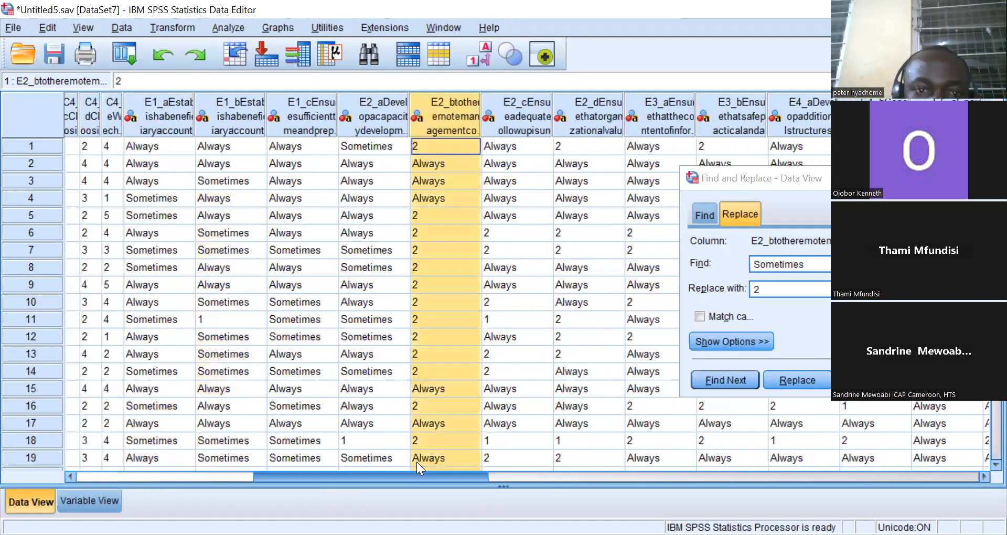
pyautogui.click(355, 129)
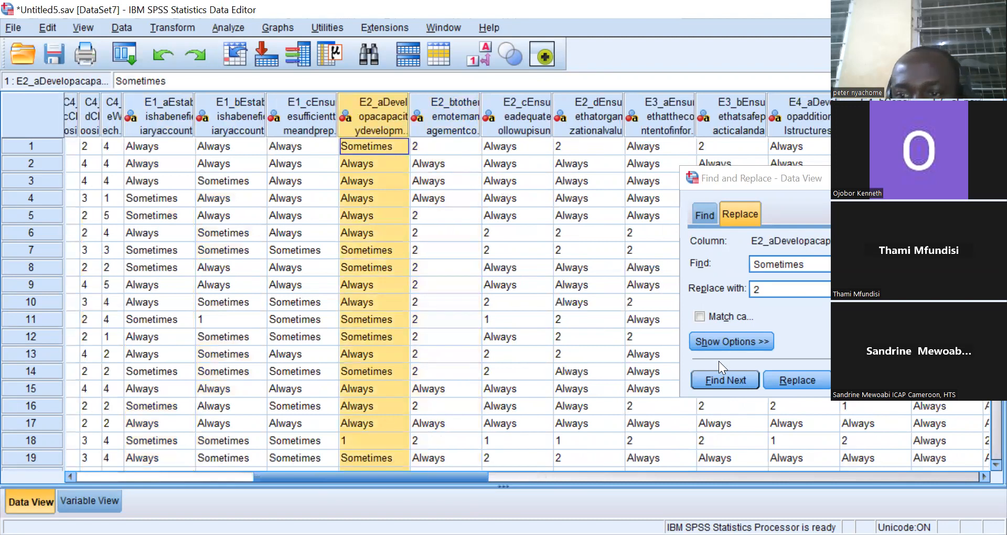
pyautogui.click(870, 380)
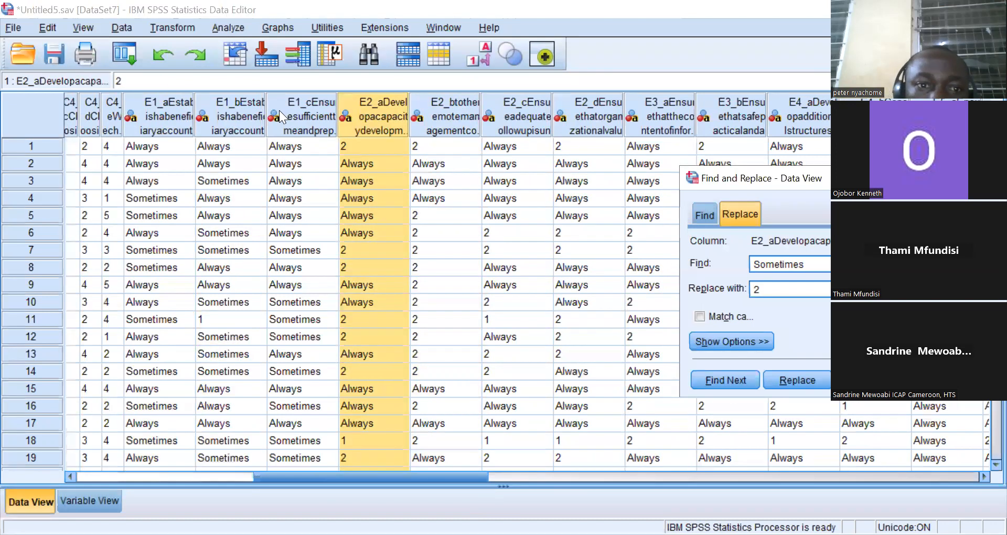
# Replace all Sometimes responses with 2 in columns E1_c and E1_b.
pyautogui.click(300, 121)
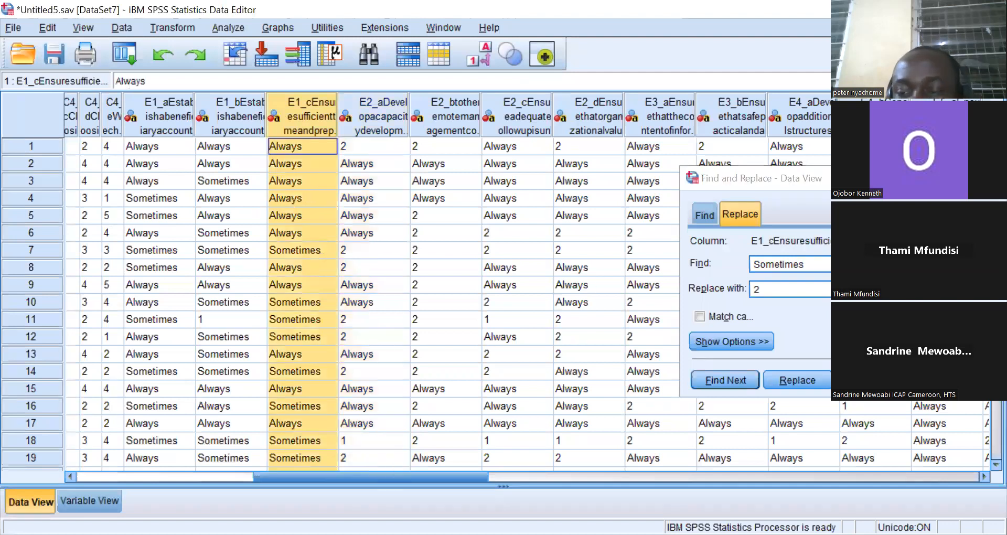
pyautogui.click(870, 381)
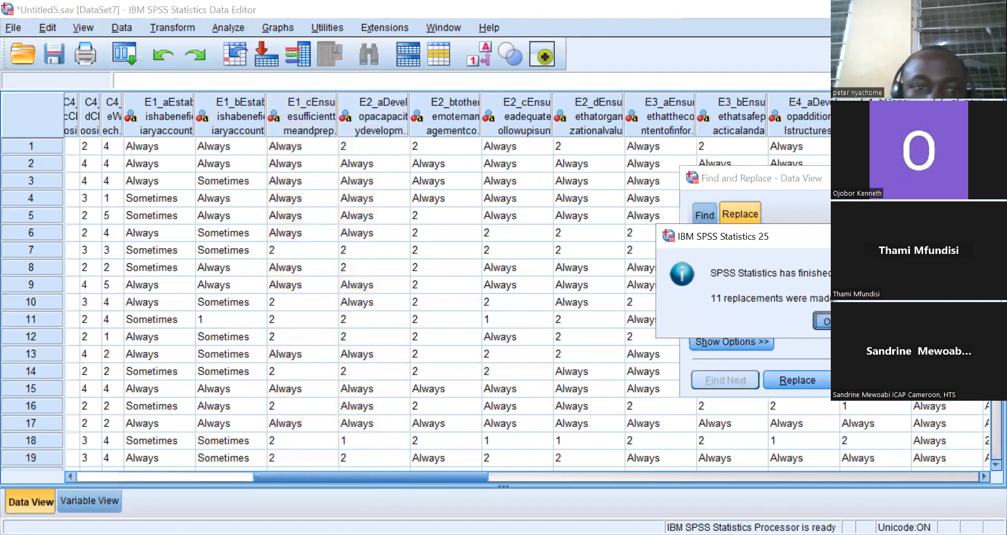
pyautogui.press('Return')
pyautogui.click(229, 128)
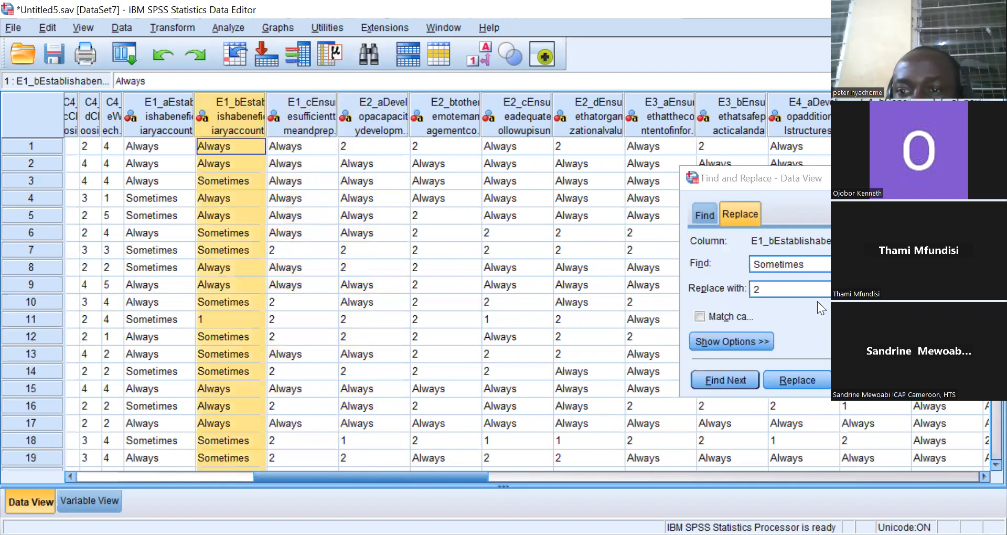
pyautogui.click(870, 380)
pyautogui.press('Return')
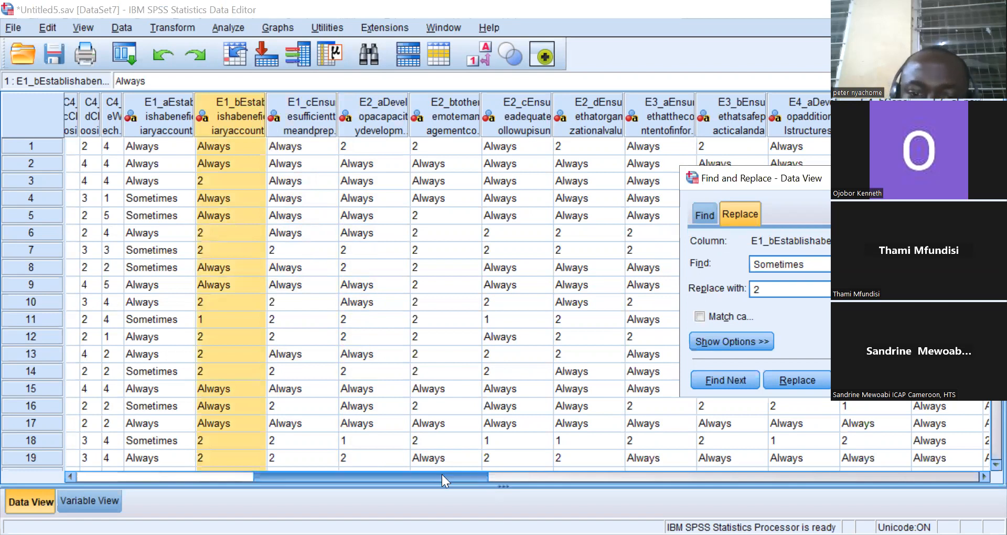
pyautogui.moveTo(442, 474); pyautogui.dragTo(385, 475)
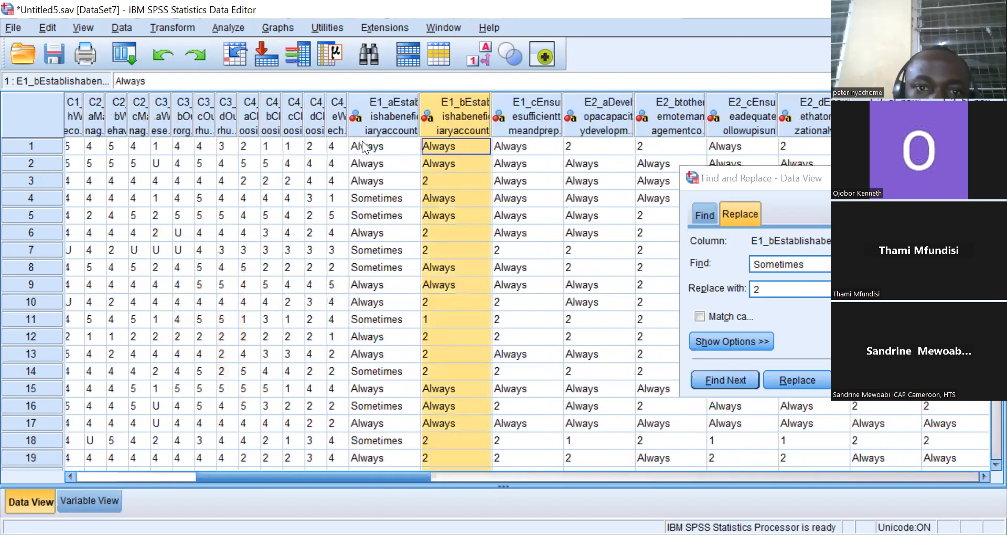
# Replace all Sometimes responses with 2 in column E1_a.
pyautogui.click(385, 116)
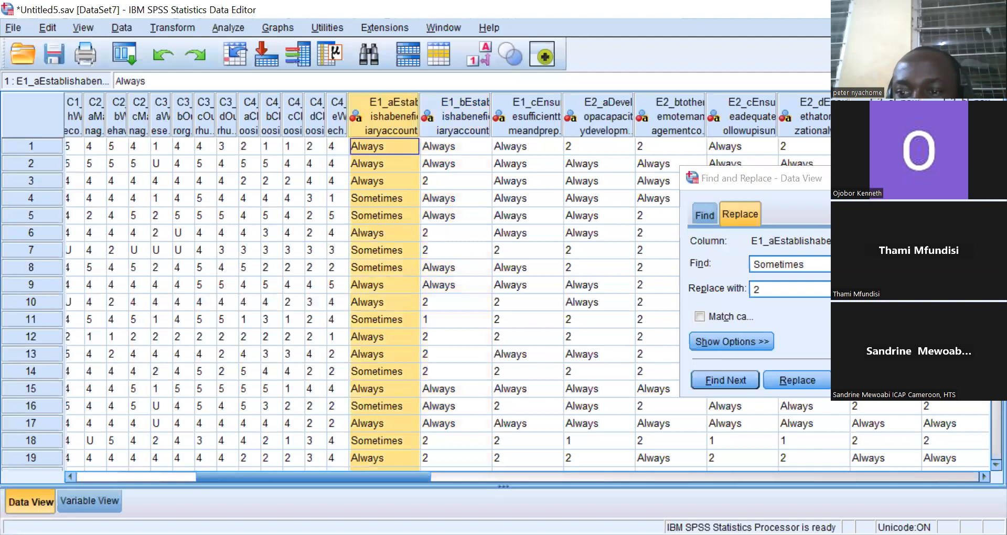
pyautogui.click(870, 381)
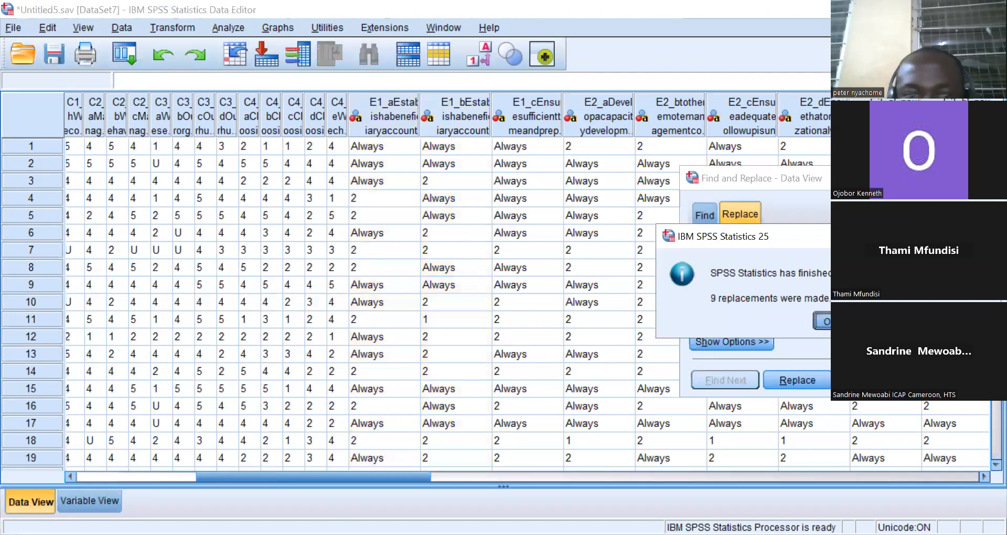
pyautogui.click(829, 325)
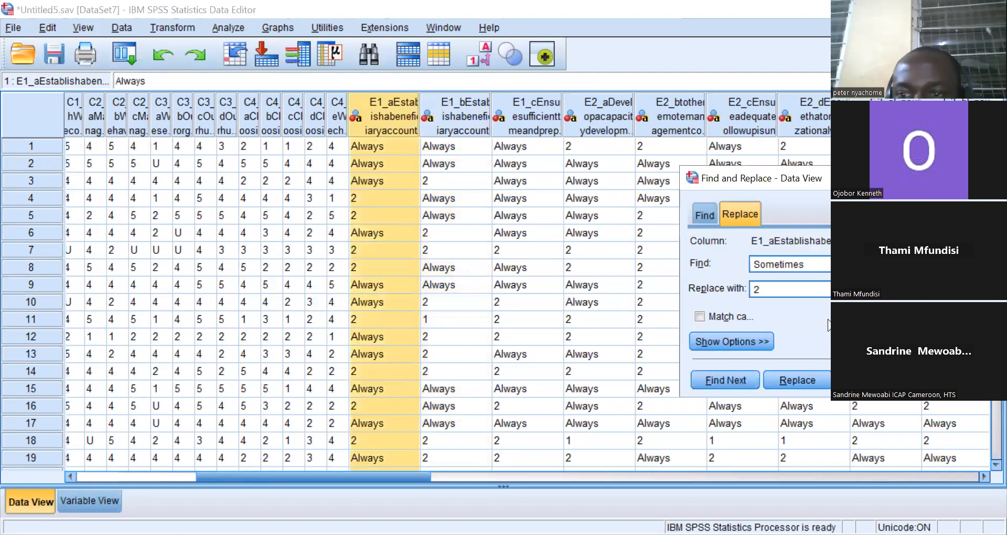
# Replace all Always responses with 3 in column E1_a.
pyautogui.click(811, 260)
pyautogui.press('BackSpace')
pyautogui.press('BackSpace')
pyautogui.press('BackSpace')
pyautogui.press('BackSpace')
pyautogui.press('BackSpace')
pyautogui.press('BackSpace')
pyautogui.press('BackSpace')
pyautogui.press('BackSpace')
pyautogui.press('BackSpace')
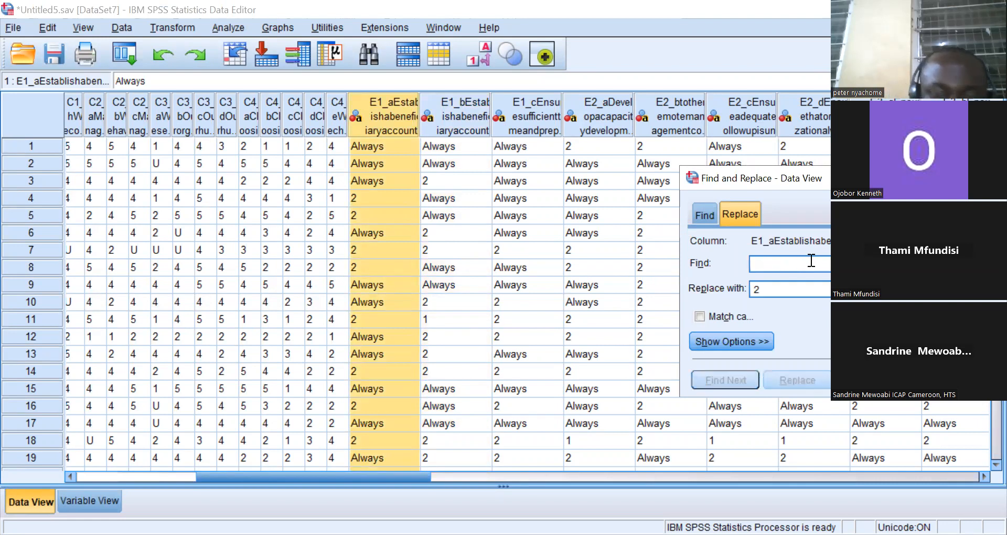
pyautogui.write('Always')
pyautogui.click(760, 287)
pyautogui.press('BackSpace')
pyautogui.write('3')
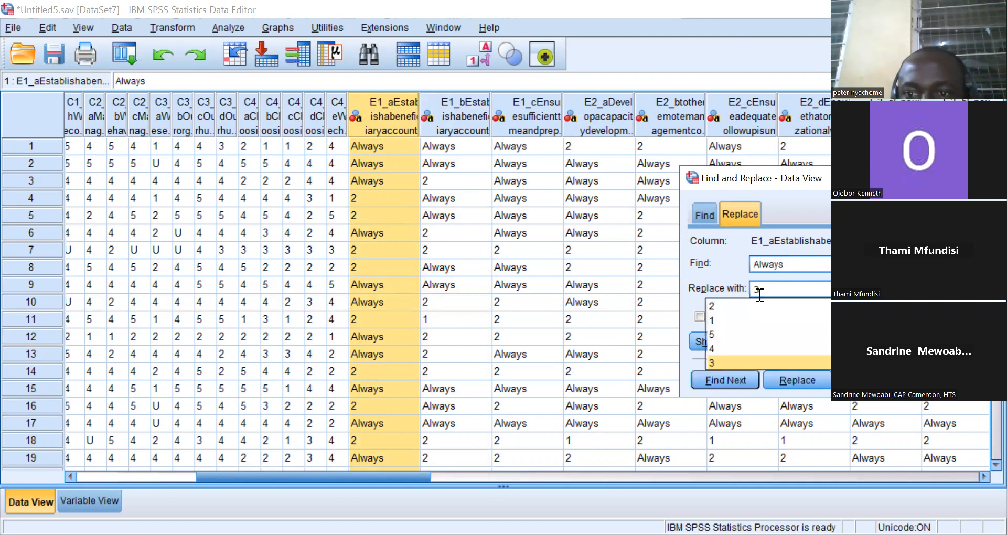
pyautogui.press('Return')
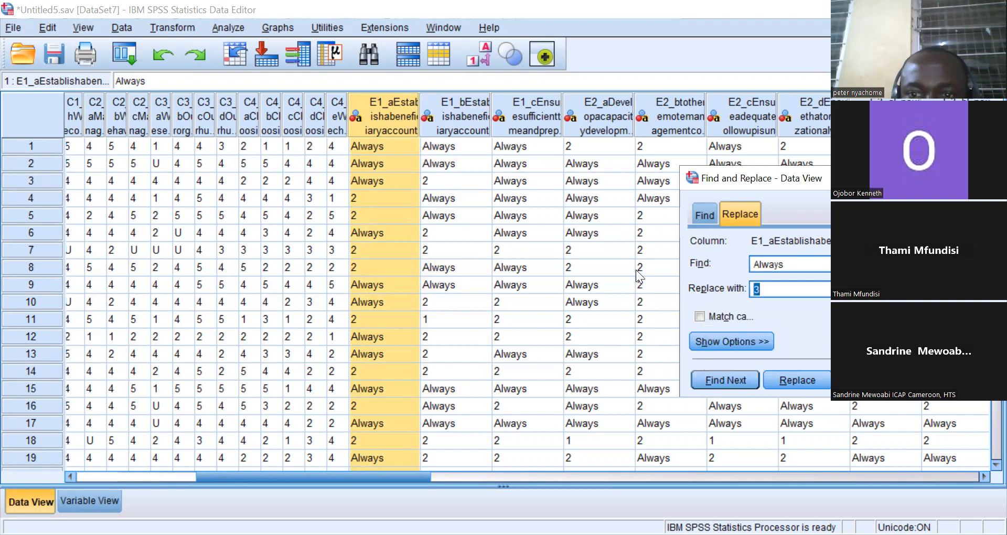
pyautogui.click(870, 381)
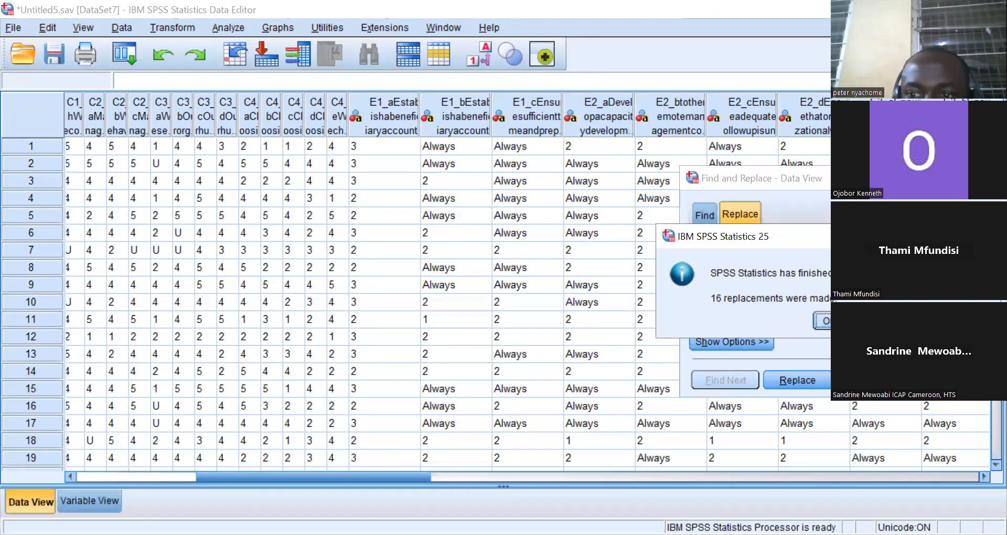
pyautogui.press('Return')
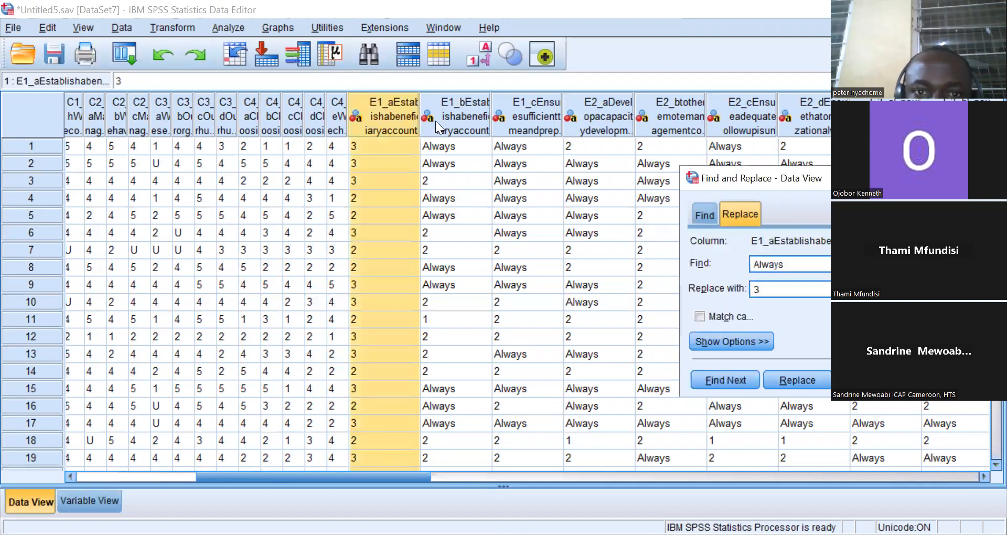
# Replace all Always responses with 3 in columns E1_b, E1_c and E2_a.
pyautogui.click(435, 120)
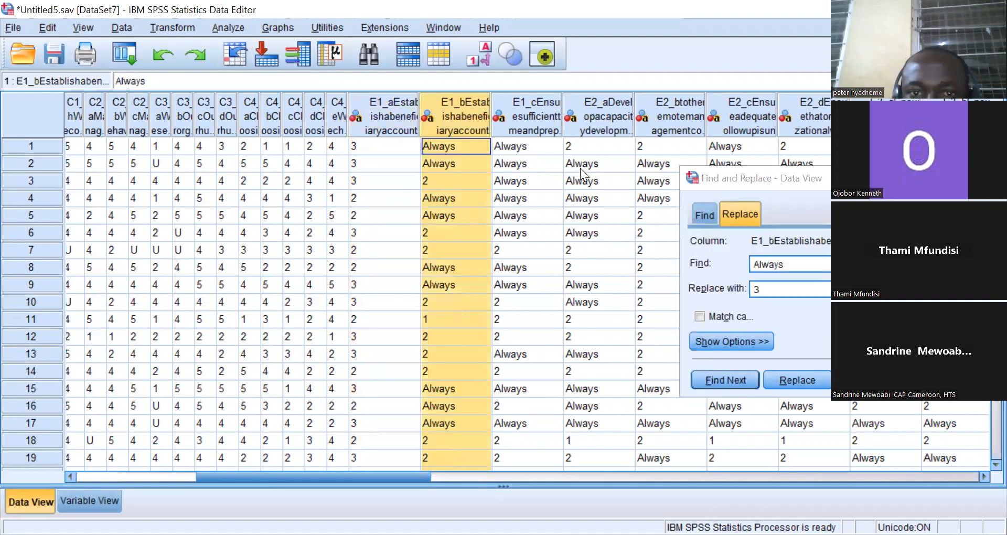
pyautogui.click(828, 322)
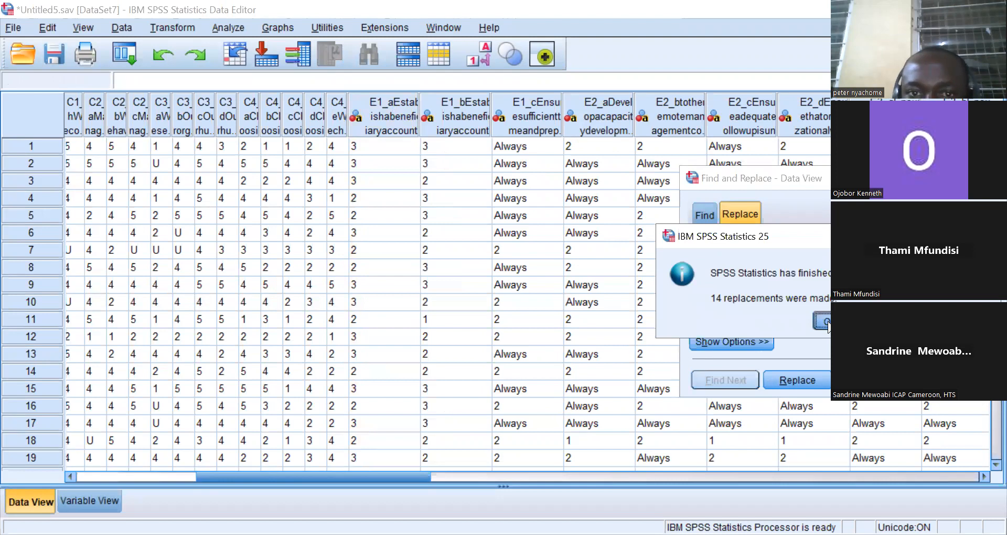
pyautogui.click(524, 117)
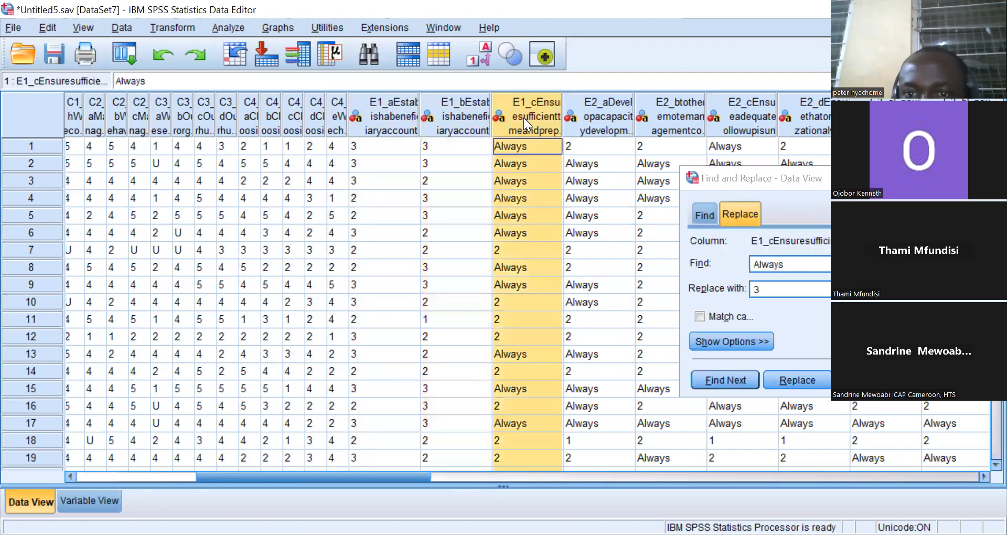
pyautogui.click(869, 380)
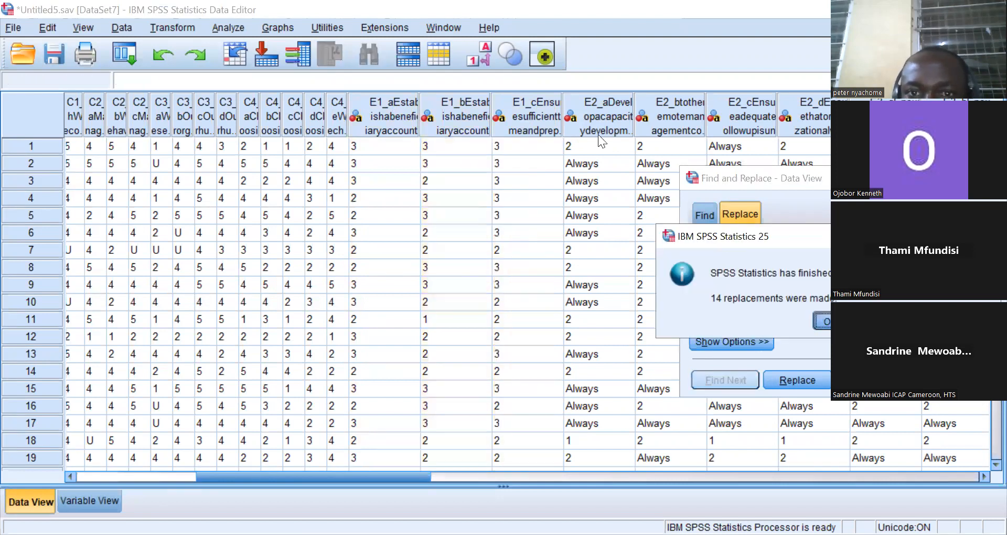
pyautogui.click(593, 122)
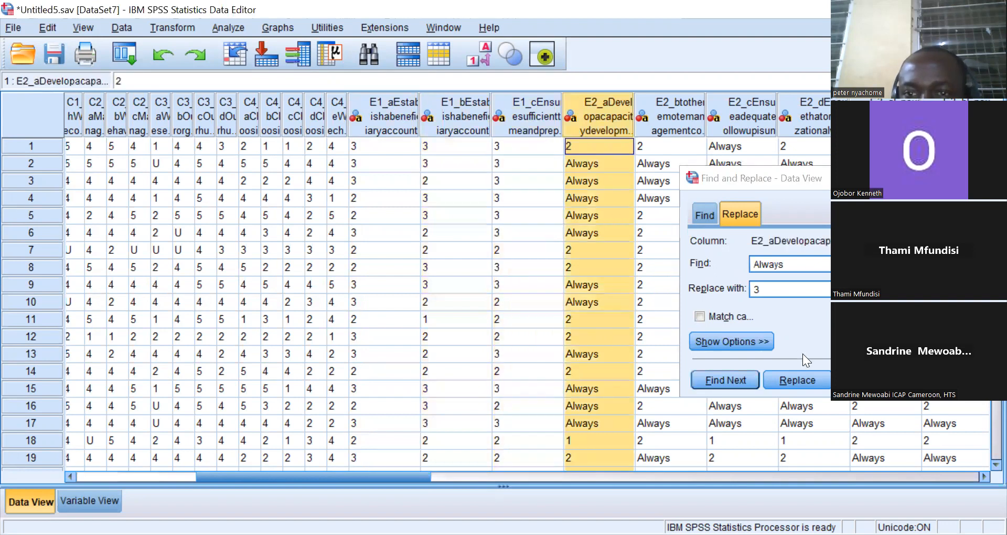
pyautogui.click(869, 380)
pyautogui.click(823, 320)
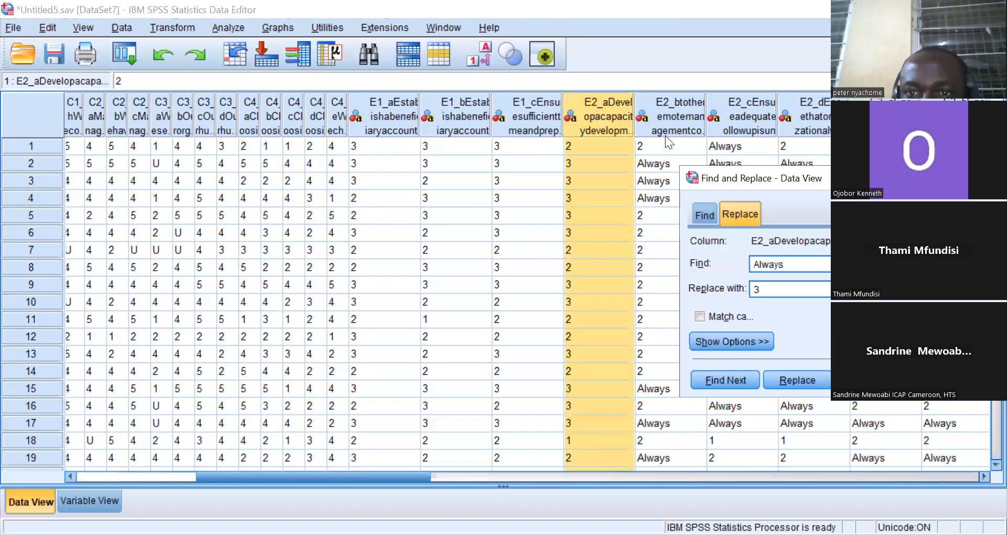
# Replace all Always responses with 3 in columns E2_b, E2_c and E2_d.
pyautogui.click(664, 135)
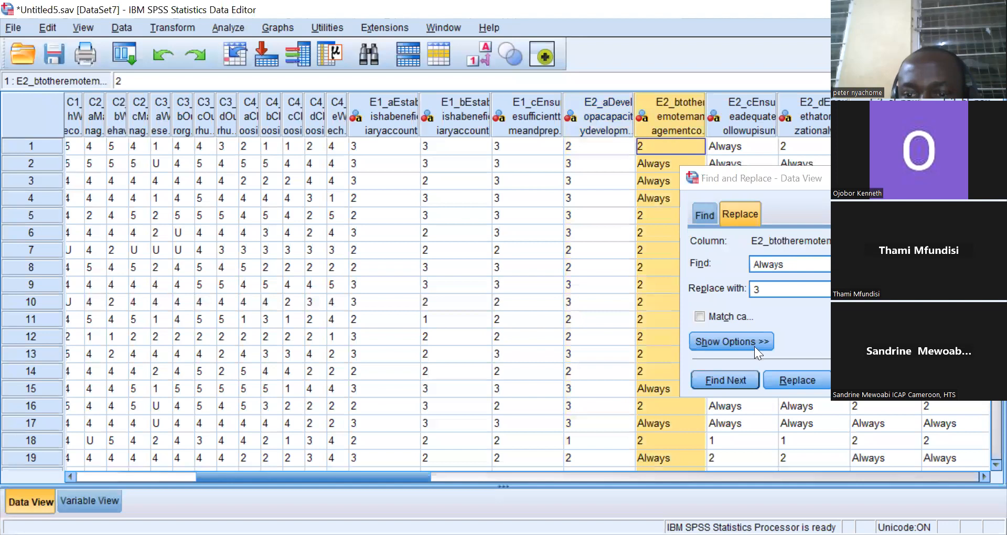
pyautogui.click(870, 380)
pyautogui.click(821, 320)
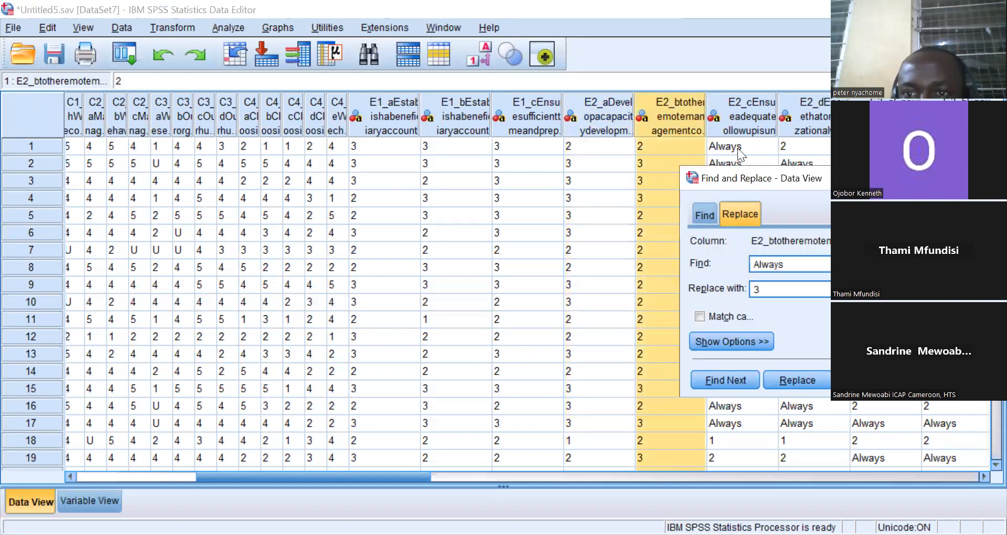
pyautogui.click(746, 121)
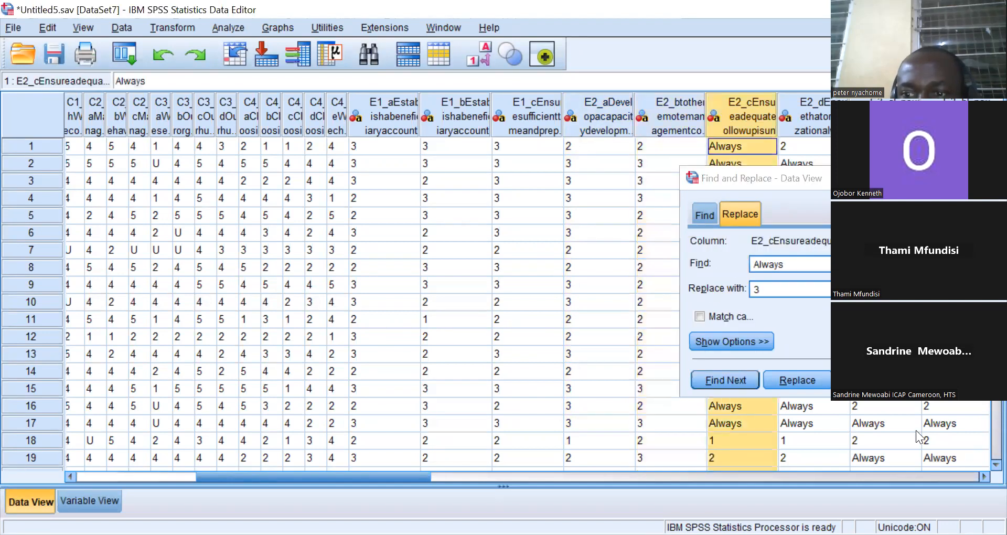
pyautogui.click(870, 381)
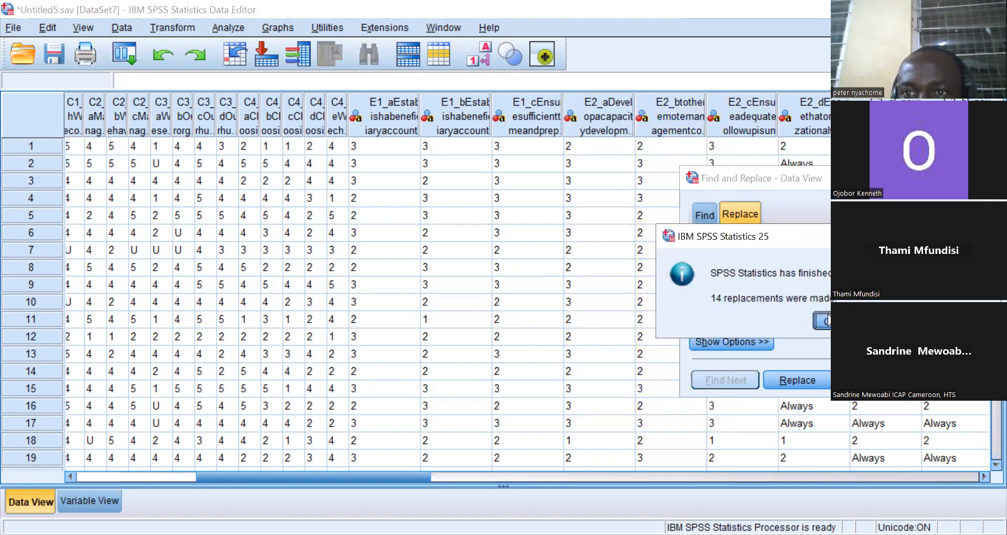
pyautogui.click(825, 320)
pyautogui.click(811, 123)
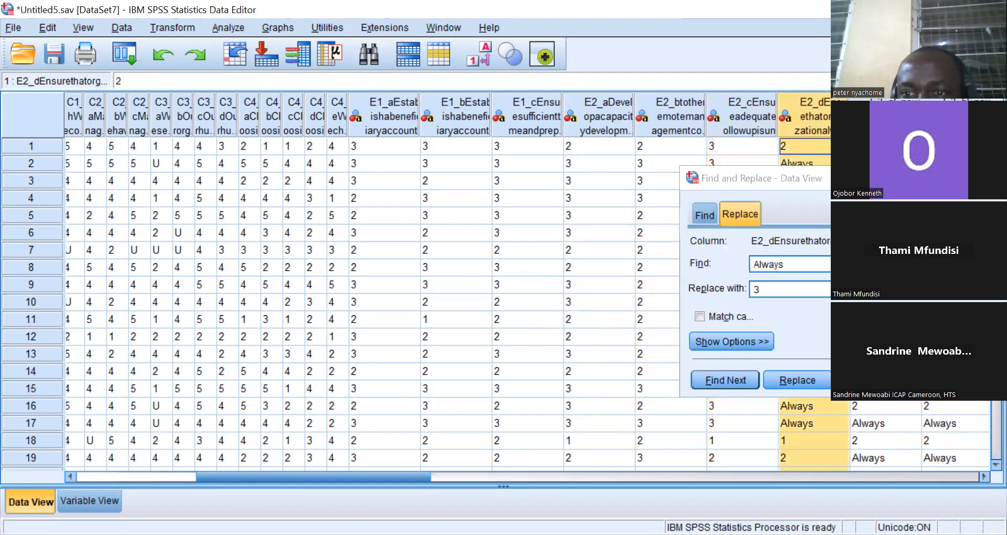
pyautogui.click(825, 320)
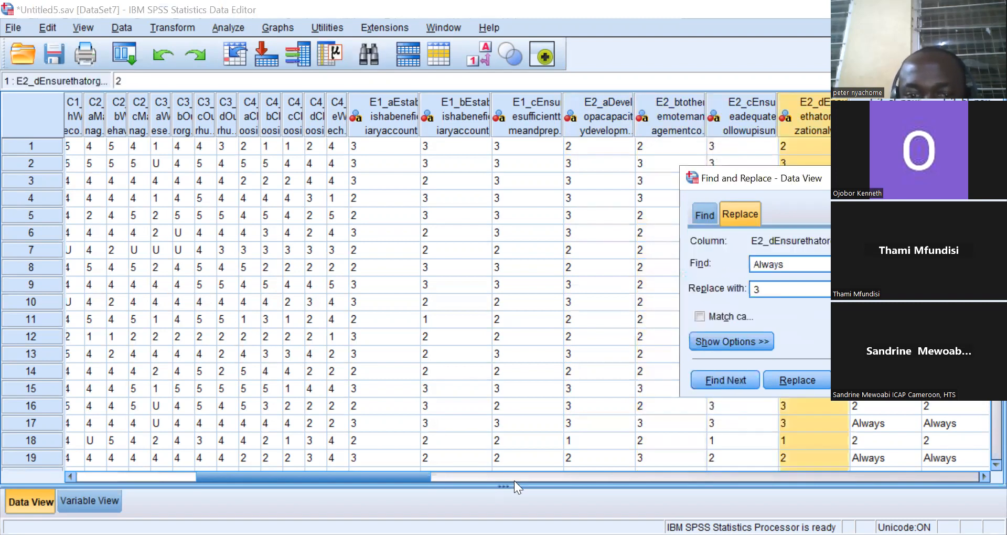
# Replace all Always responses with 3 in columns E3_a, E3_b and E4_a.
pyautogui.moveTo(404, 477); pyautogui.dragTo(494, 483)
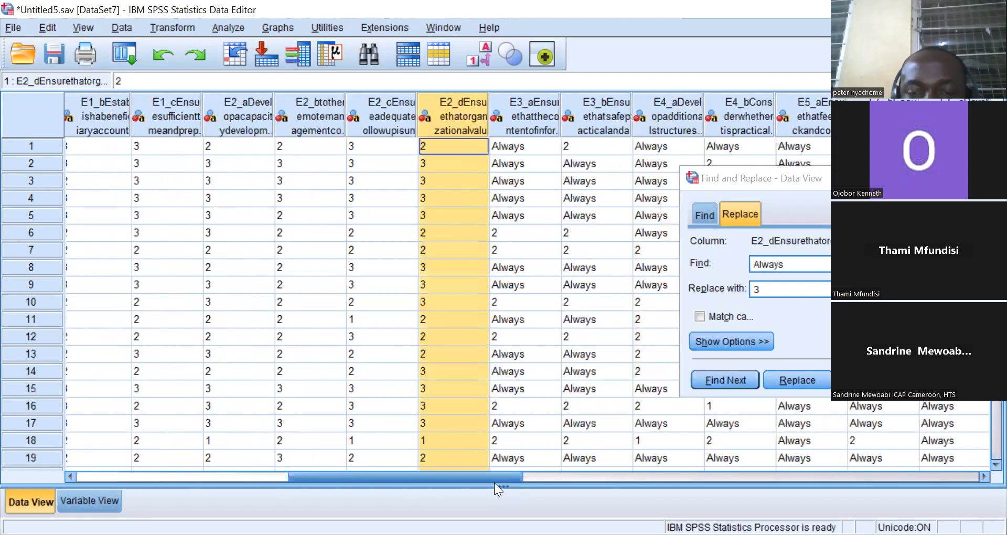
pyautogui.click(497, 122)
pyautogui.click(867, 381)
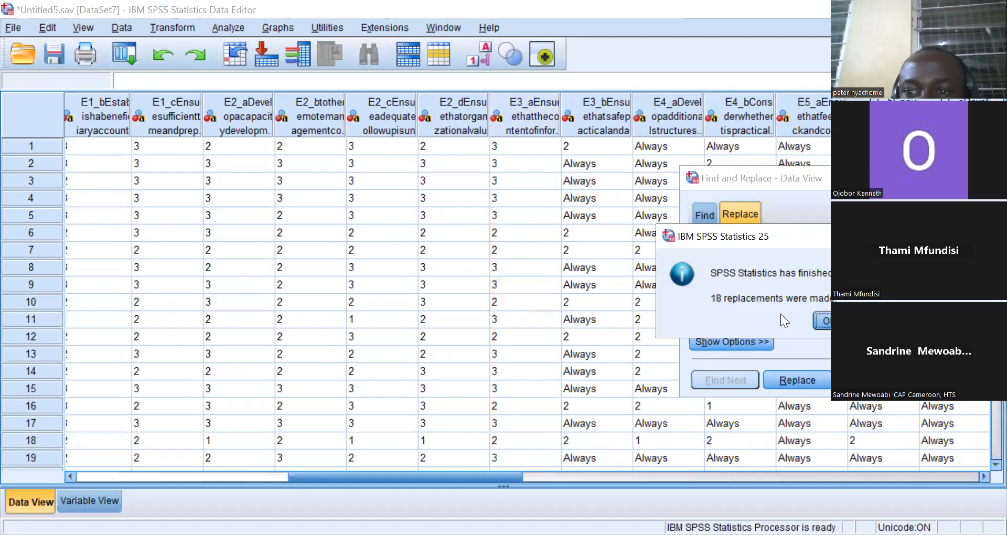
pyautogui.click(820, 321)
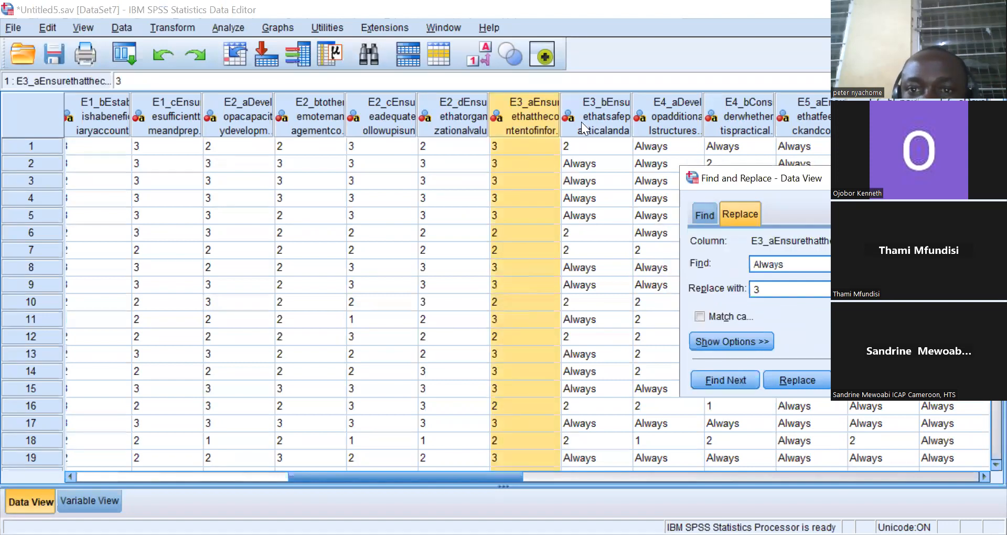
pyautogui.click(582, 122)
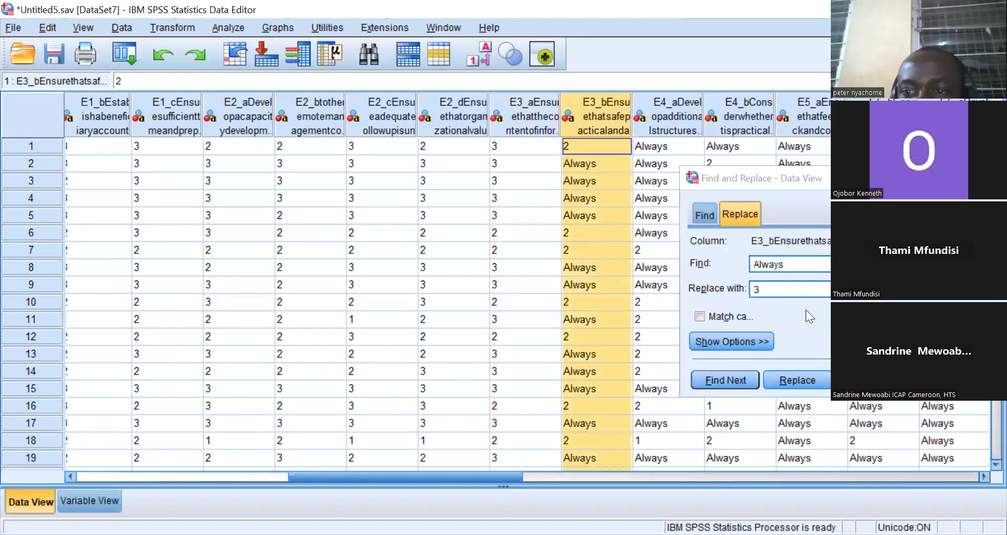
pyautogui.click(866, 380)
pyautogui.click(822, 318)
pyautogui.click(664, 127)
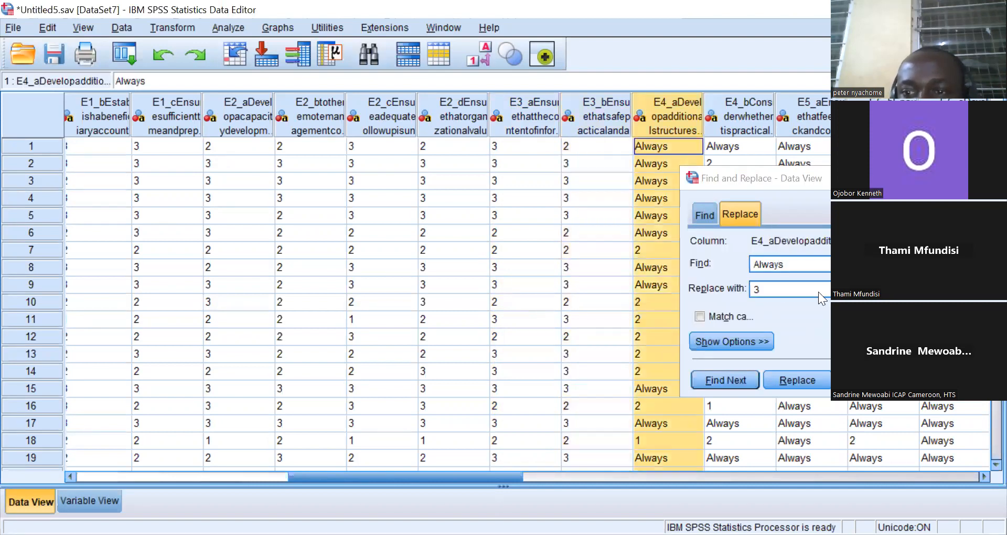
pyautogui.click(869, 380)
pyautogui.click(834, 321)
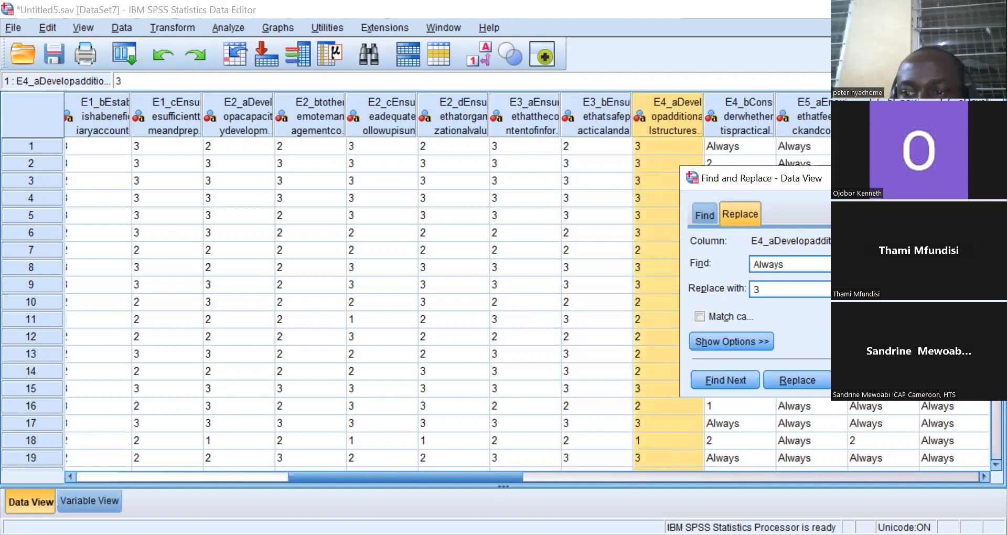
# Replace all Always responses with 3 in columns E4_b, E5_a and E5_b.
pyautogui.click(747, 117)
pyautogui.click(868, 380)
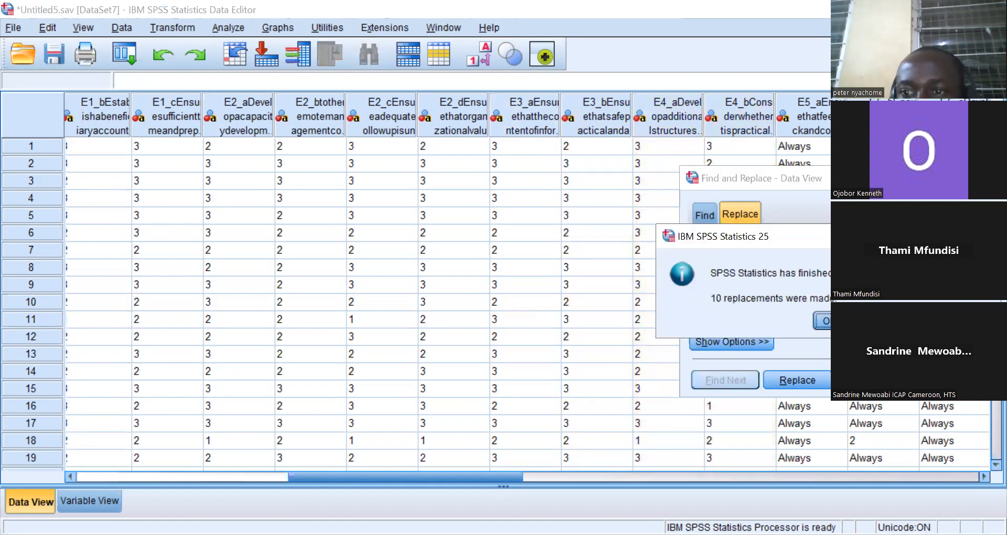
pyautogui.click(828, 322)
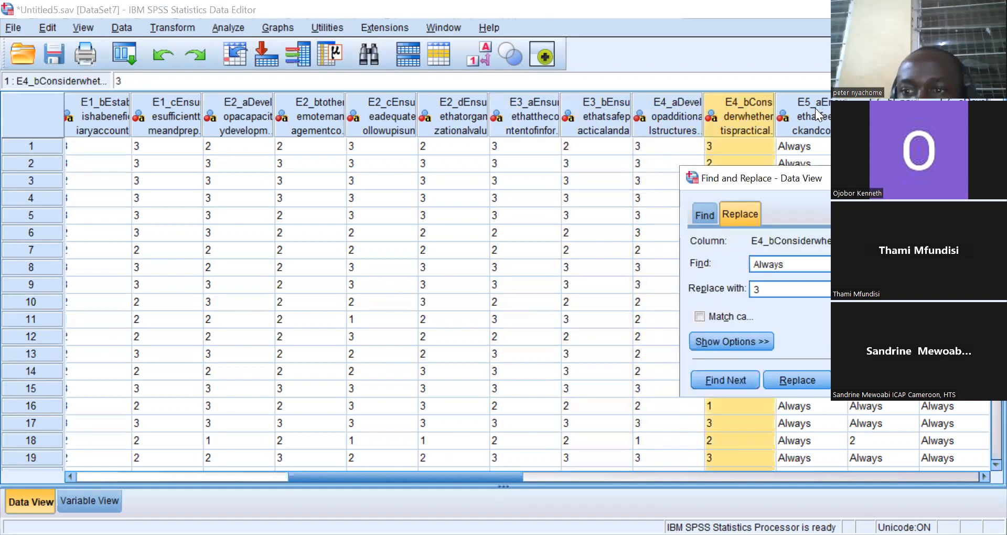
pyautogui.click(815, 108)
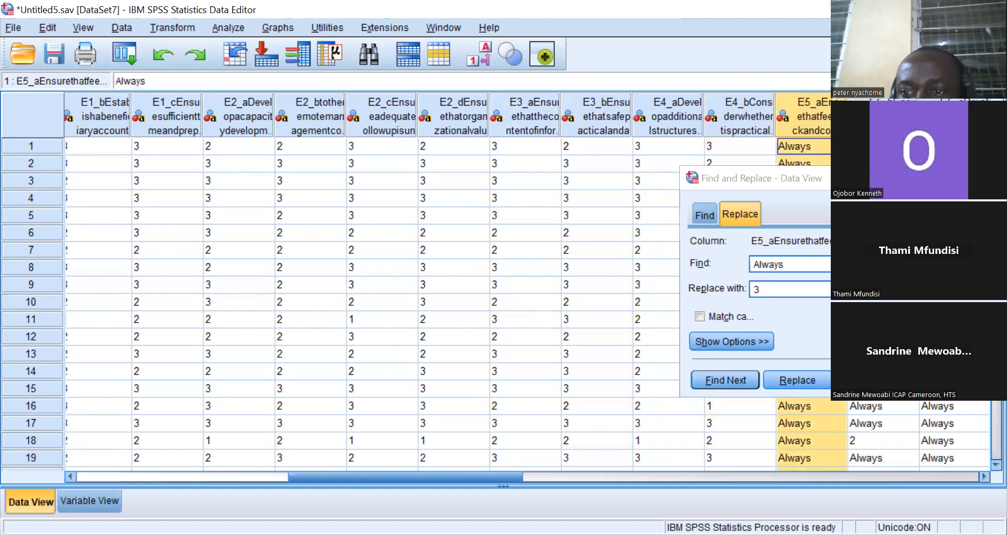
pyautogui.click(868, 381)
pyautogui.press('Return')
pyautogui.moveTo(503, 476); pyautogui.dragTo(584, 481)
pyautogui.click(570, 110)
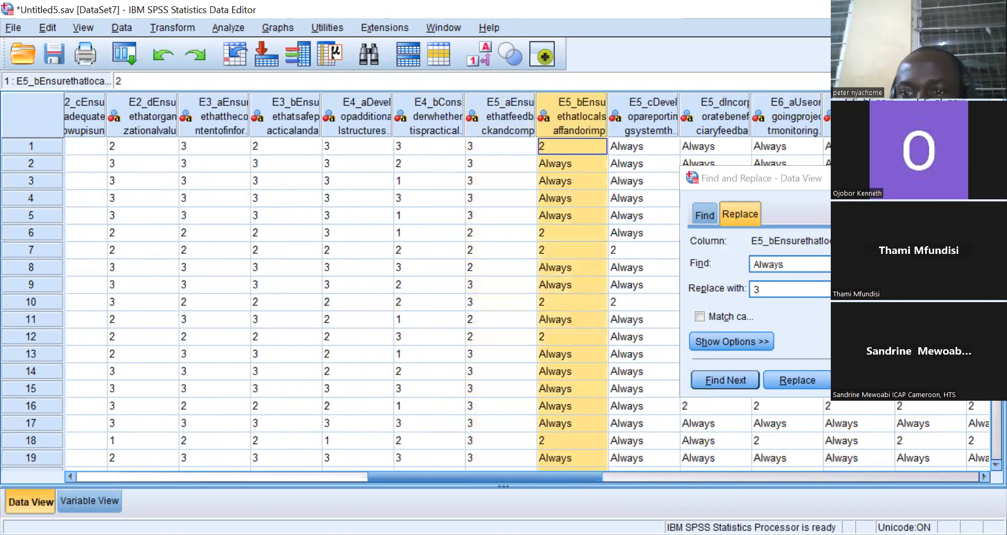
pyautogui.click(869, 381)
pyautogui.press('Return')
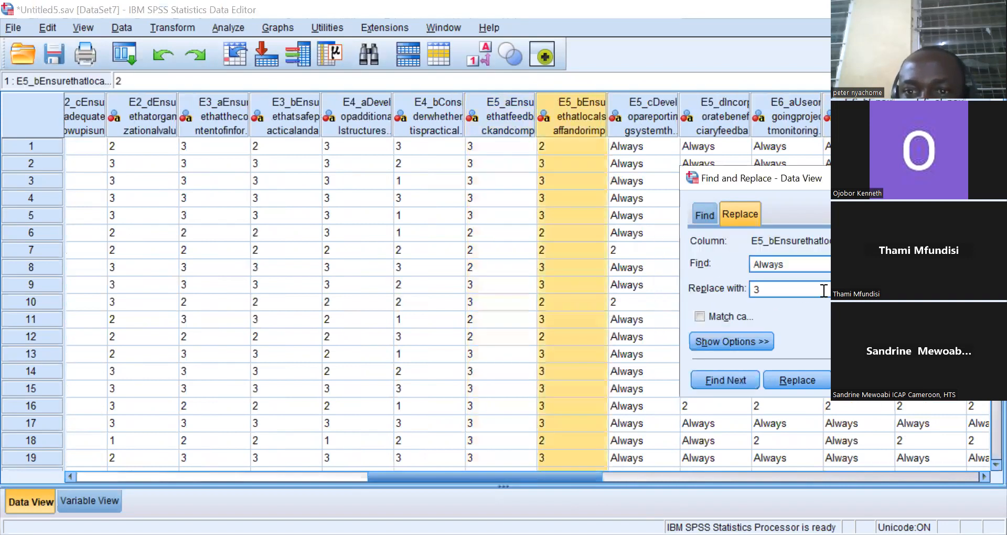
# Replace all Always responses with 3 in columns E5_c and E5_d.
pyautogui.click(635, 113)
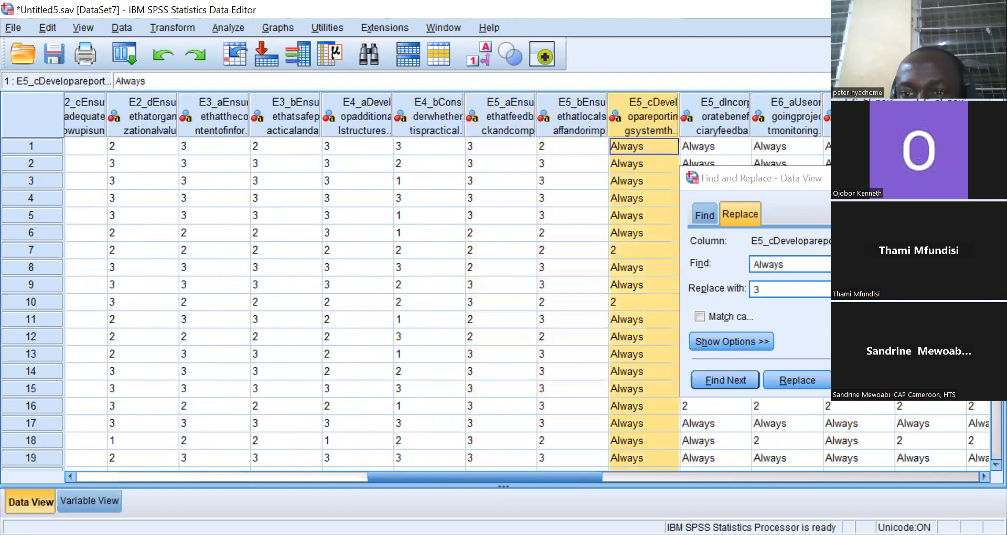
pyautogui.click(868, 381)
pyautogui.press('Return')
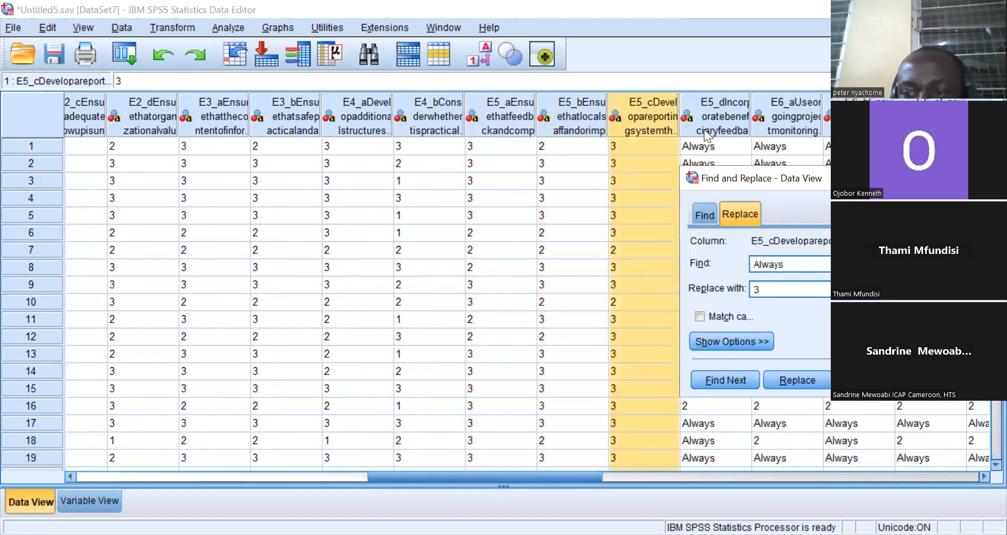
pyautogui.click(704, 130)
pyautogui.click(869, 381)
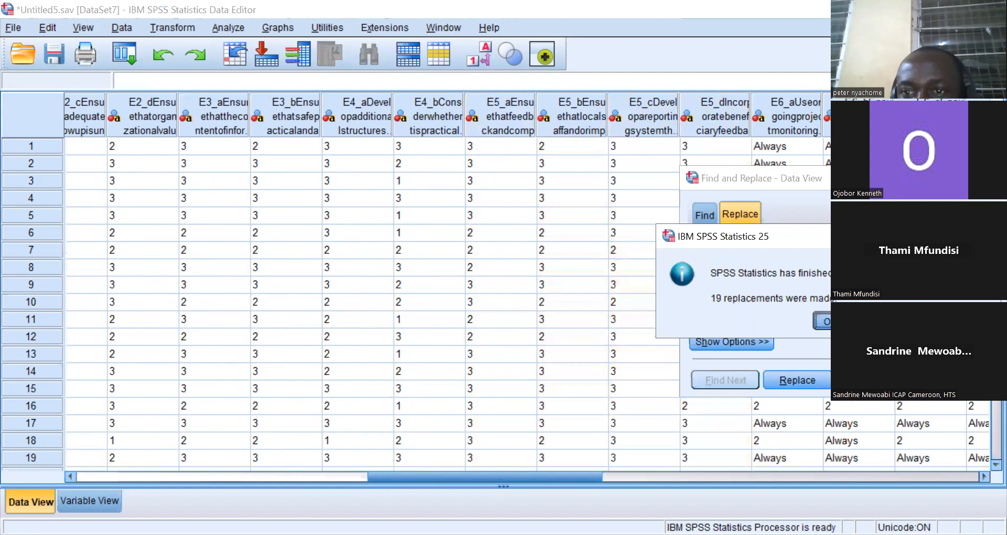
pyautogui.press('Return')
# Replace all Always responses with 3 in columns E6_a, E6_b and E6_c.
pyautogui.click(766, 120)
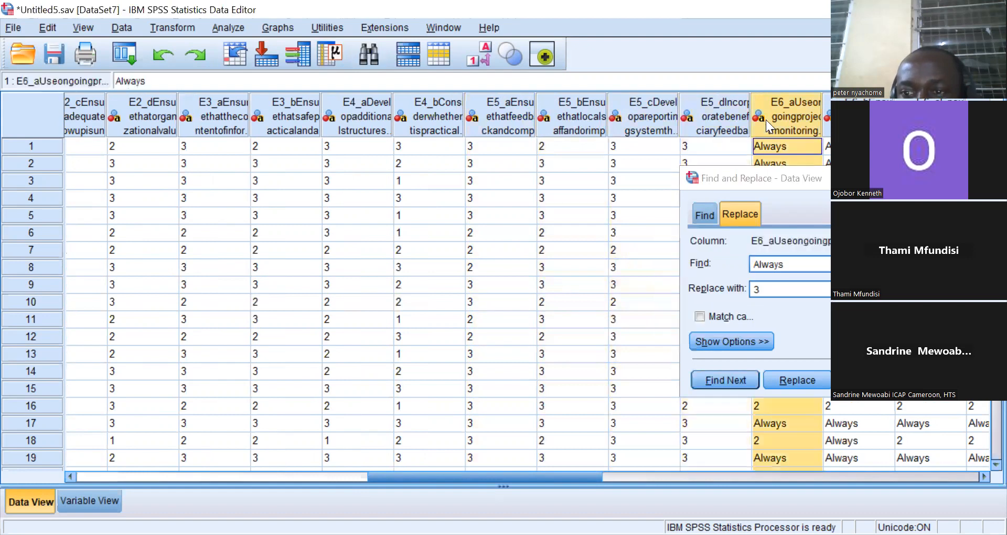
pyautogui.click(868, 380)
pyautogui.press('Return')
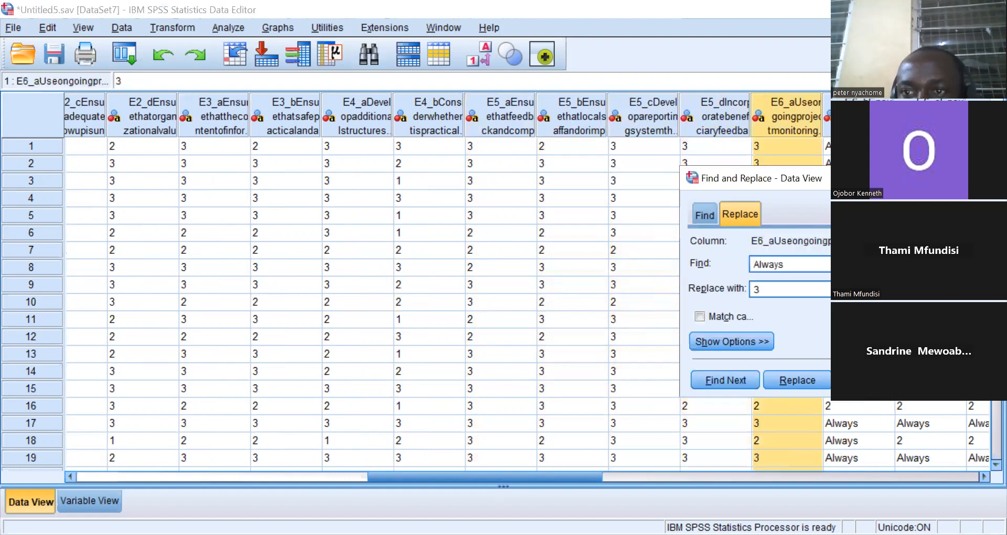
pyautogui.click(842, 120)
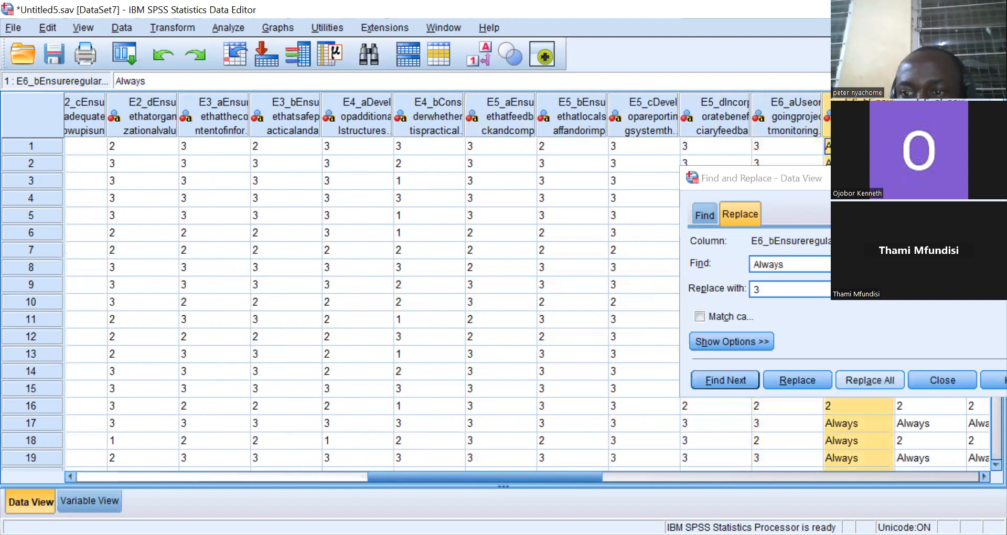
pyautogui.click(869, 380)
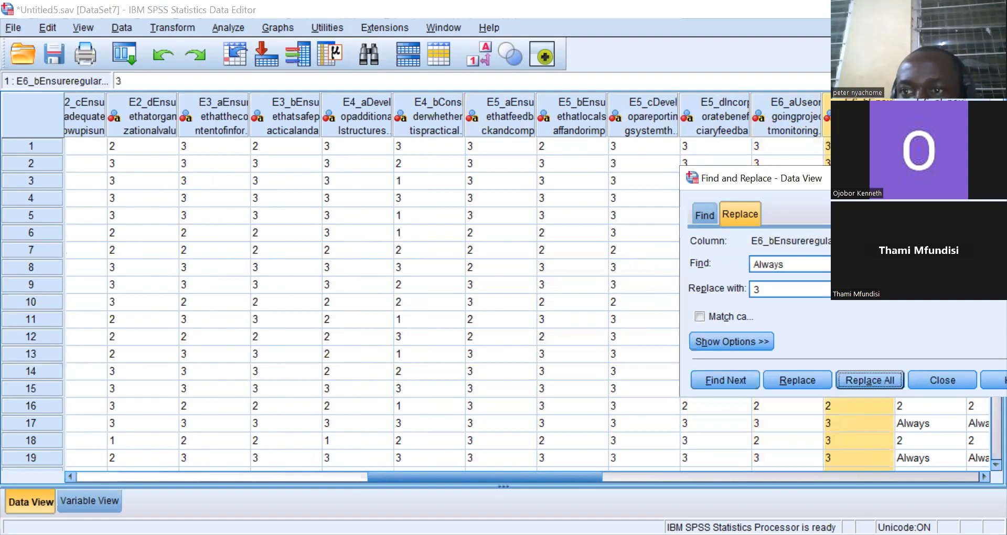
pyautogui.click(915, 118)
pyautogui.click(880, 376)
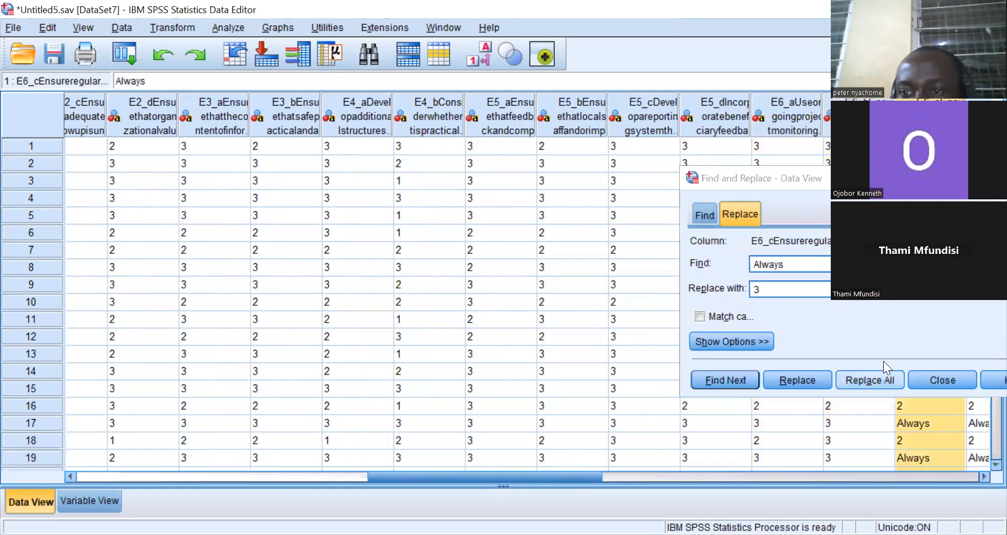
pyautogui.click(833, 324)
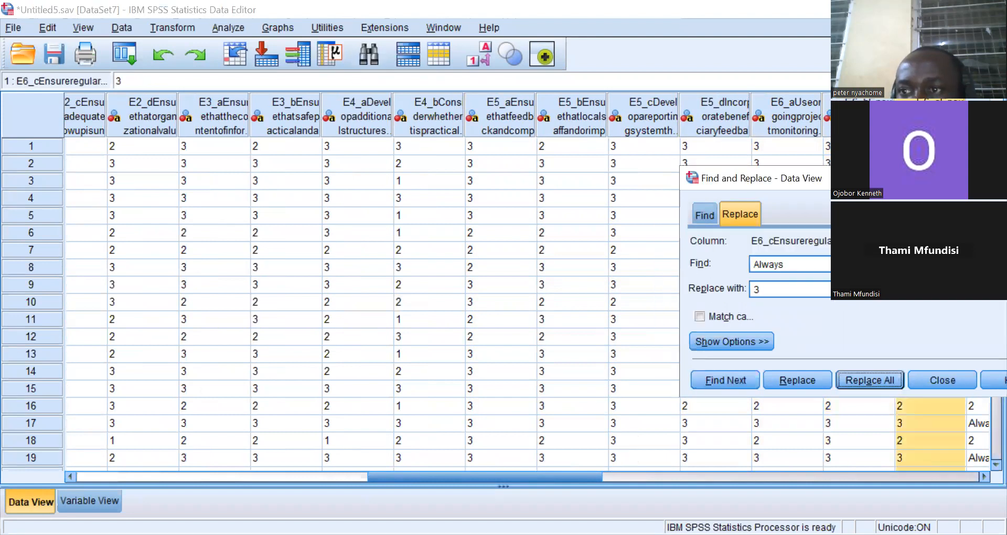
# Replace all Always responses with 3 in column E6_d.
pyautogui.click(978, 118)
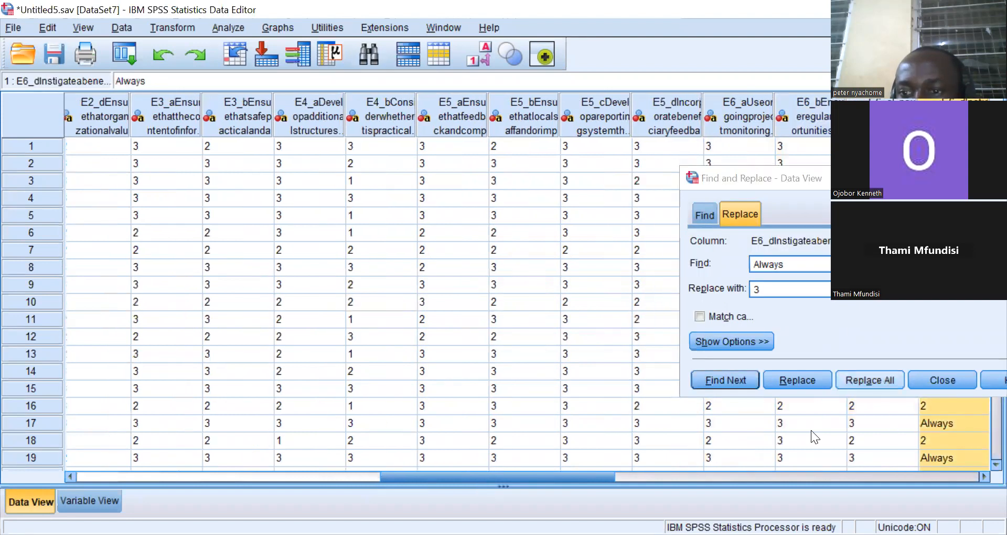
pyautogui.click(870, 379)
pyautogui.click(833, 320)
pyautogui.moveTo(580, 479); pyautogui.dragTo(664, 462)
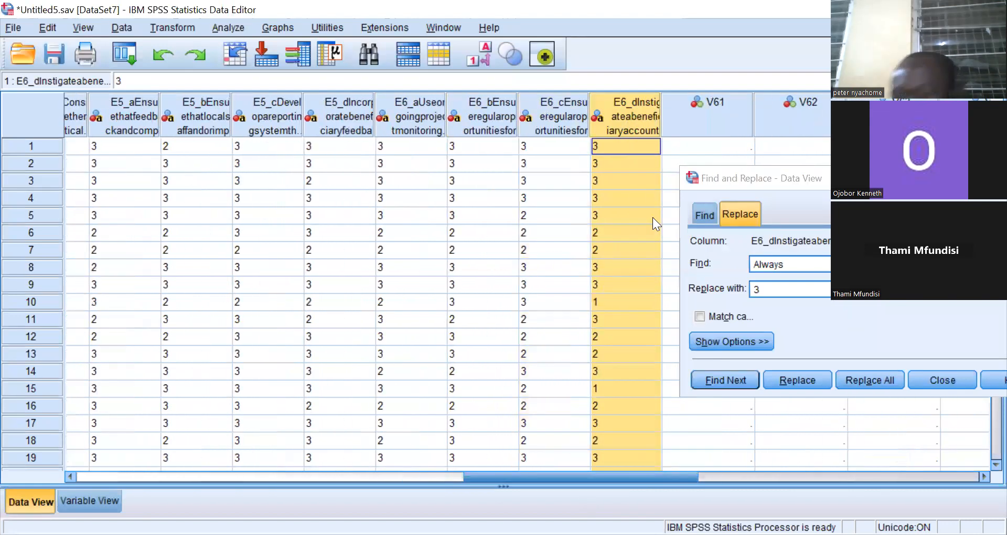
pyautogui.click(475, 197)
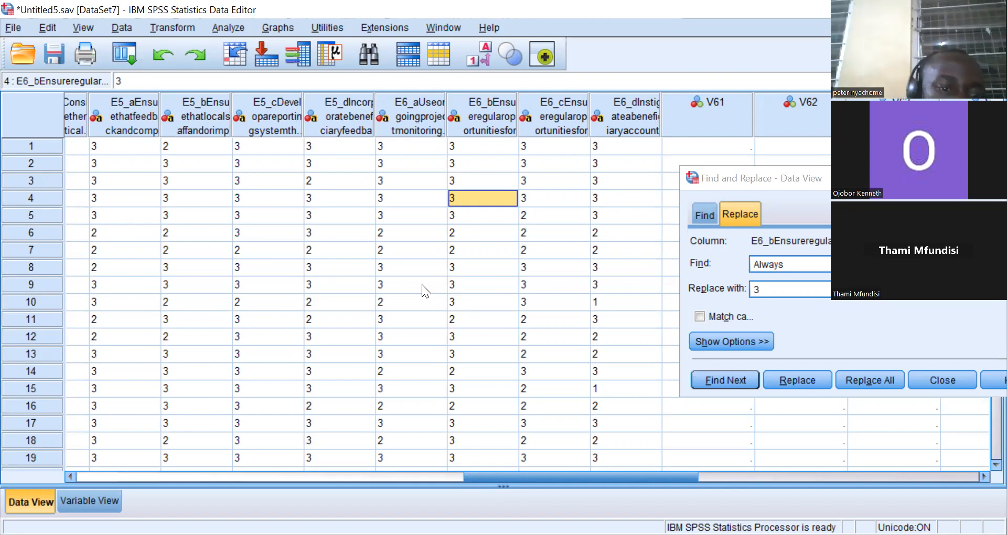
# In the variable definitions, paste the Numeric type onto variables C1_a, C1_b and C1_c.
pyautogui.click(92, 498)
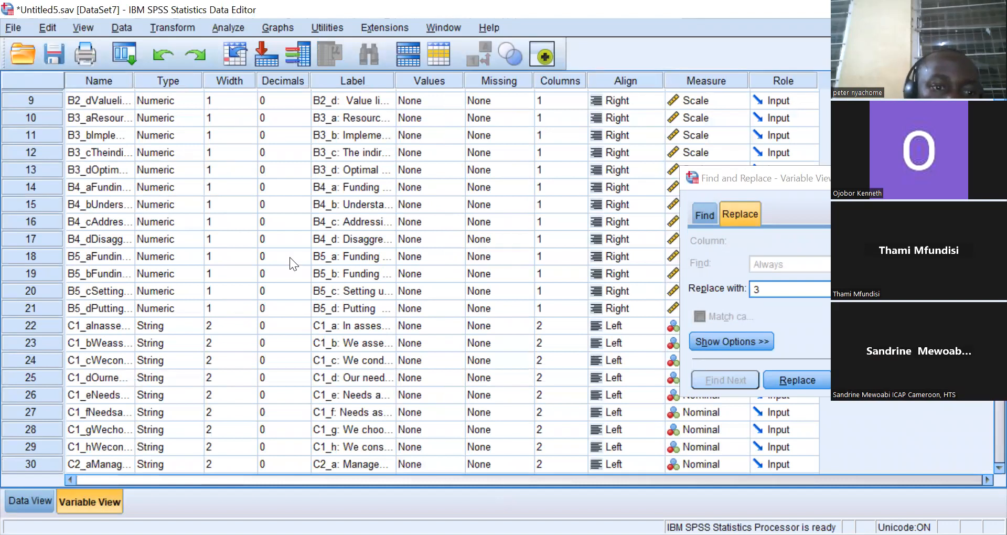
pyautogui.click(163, 330)
pyautogui.rightClick(164, 327)
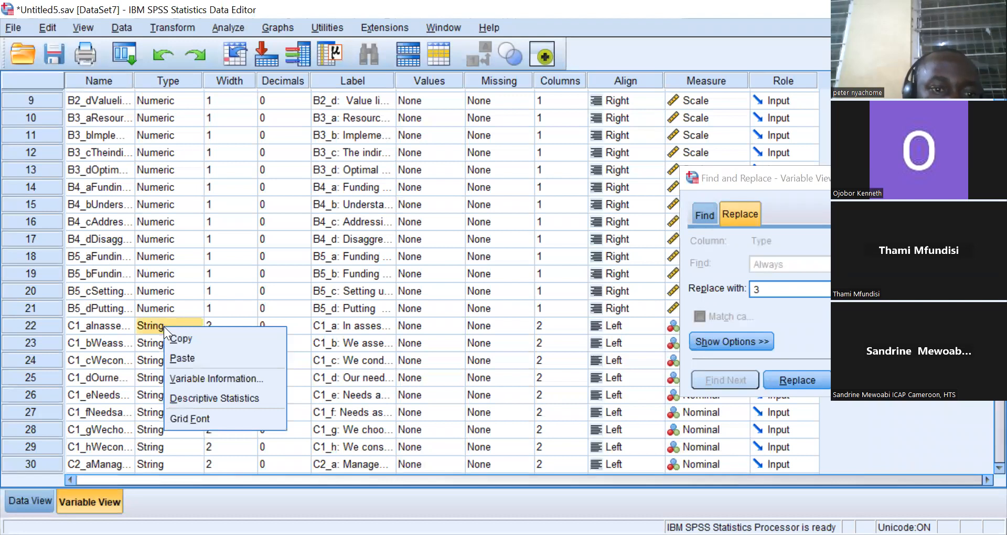
pyautogui.click(183, 353)
pyautogui.click(164, 339)
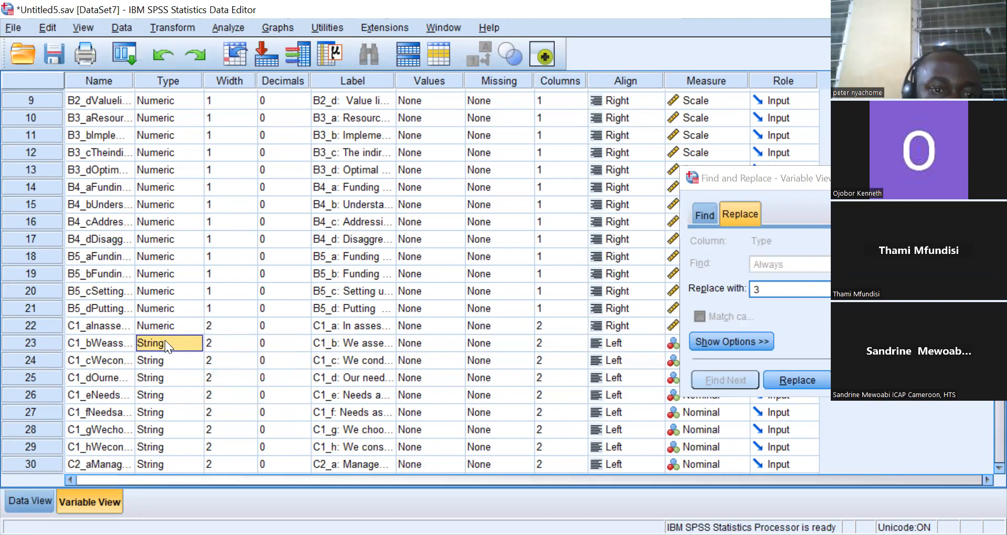
pyautogui.rightClick(165, 340)
pyautogui.click(183, 367)
pyautogui.click(166, 364)
pyautogui.rightClick(166, 364)
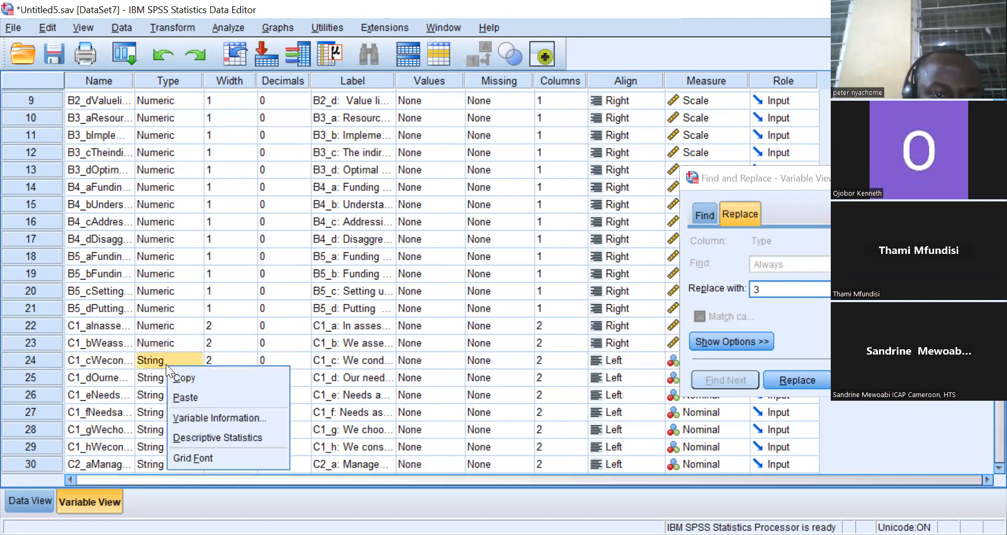
pyautogui.click(198, 397)
# Paste the Numeric type onto variables C1_d, C1_e and C1_f.
pyautogui.click(176, 378)
pyautogui.rightClick(176, 378)
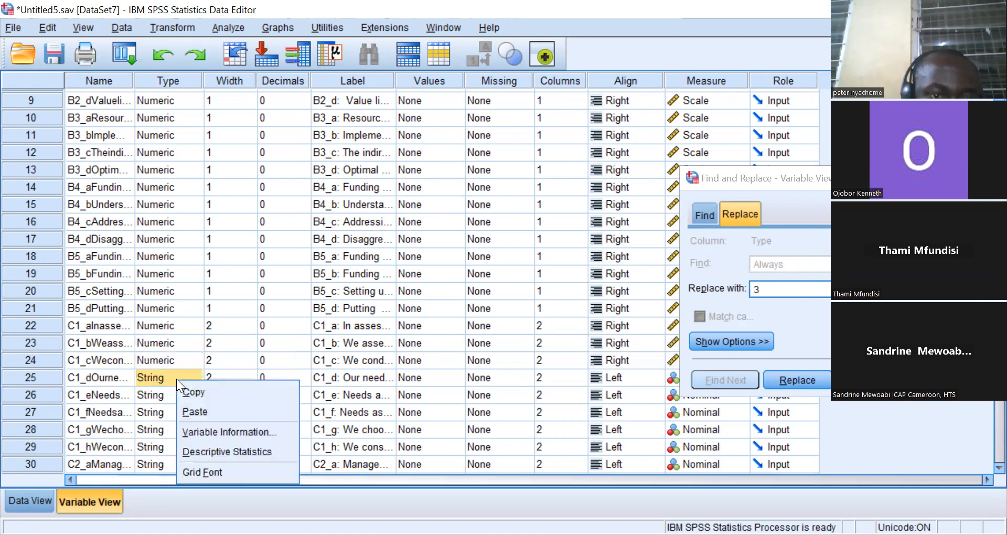
pyautogui.click(198, 408)
pyautogui.click(174, 394)
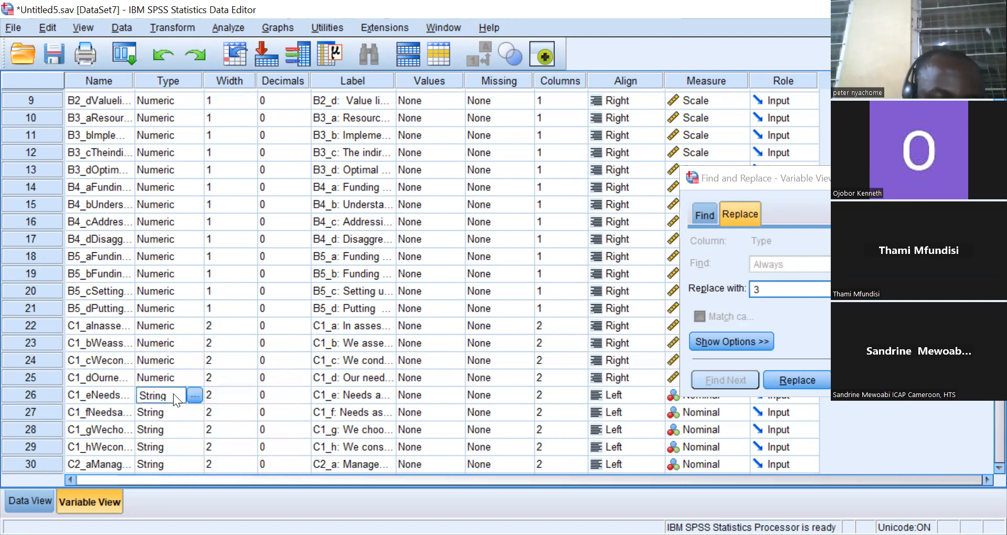
pyautogui.rightClick(173, 397)
pyautogui.click(197, 428)
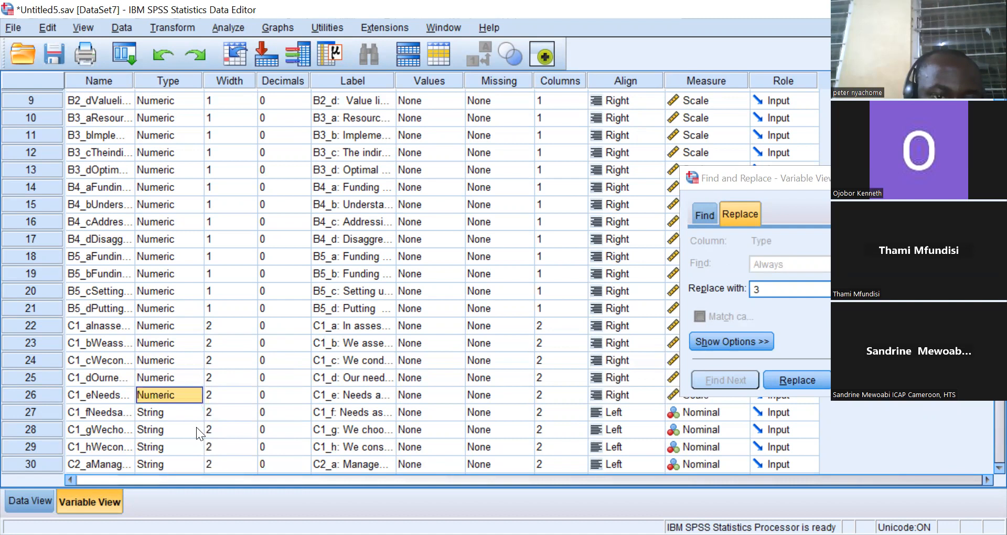
pyautogui.click(178, 412)
pyautogui.rightClick(175, 413)
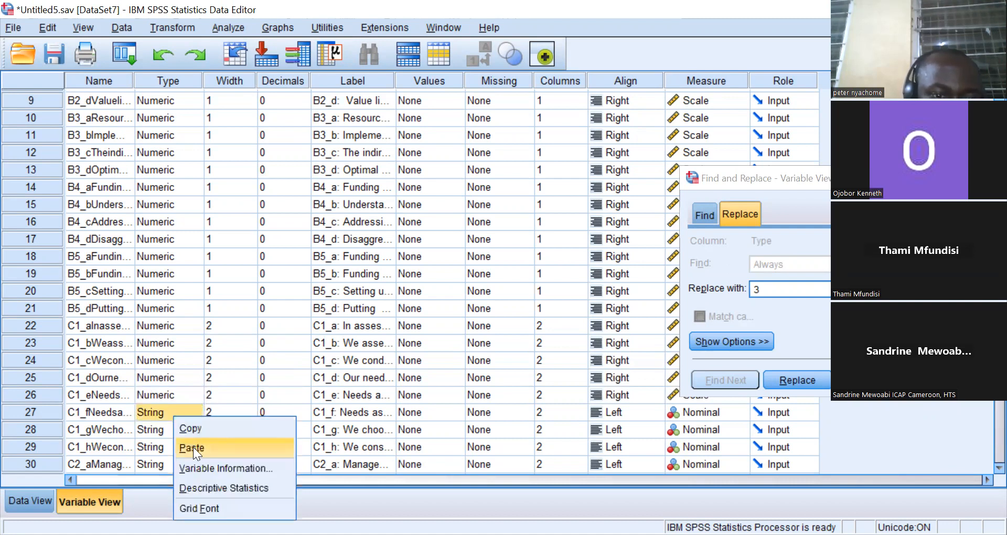
pyautogui.click(193, 445)
# Paste the Numeric type onto variables C1_g, C1_h and C2_a.
pyautogui.click(179, 428)
pyautogui.rightClick(177, 427)
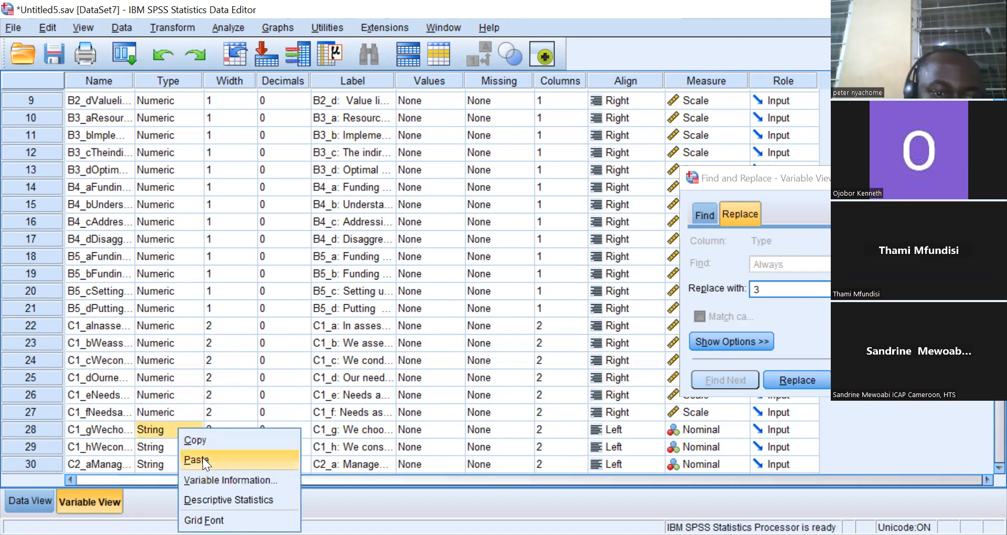
pyautogui.click(201, 459)
pyautogui.click(185, 449)
pyautogui.rightClick(182, 450)
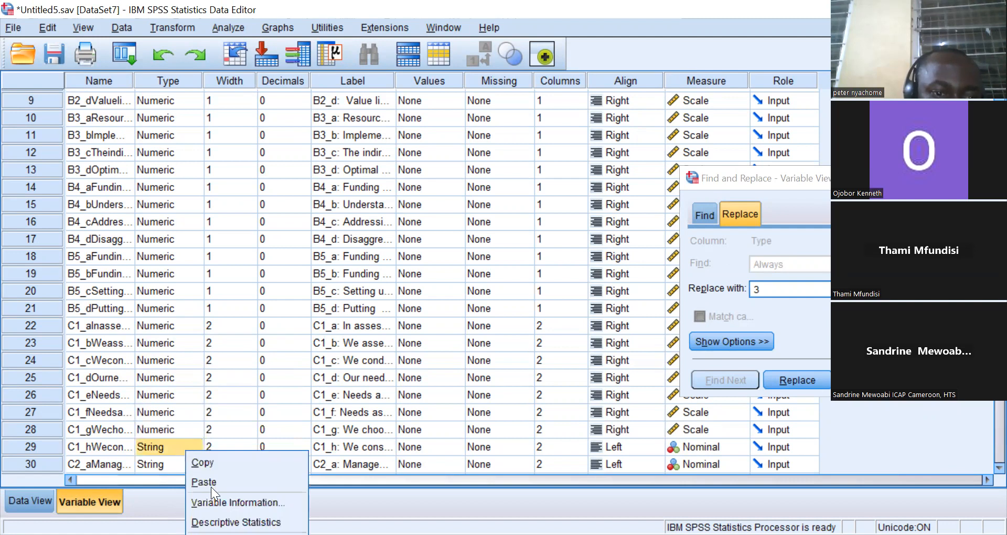
pyautogui.click(211, 485)
pyautogui.click(167, 463)
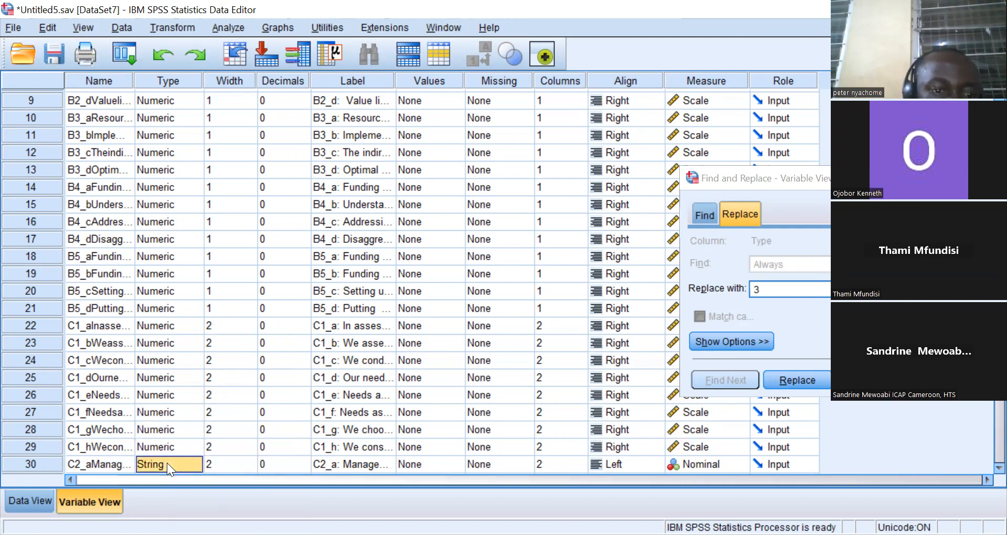
pyautogui.rightClick(166, 463)
pyautogui.click(191, 496)
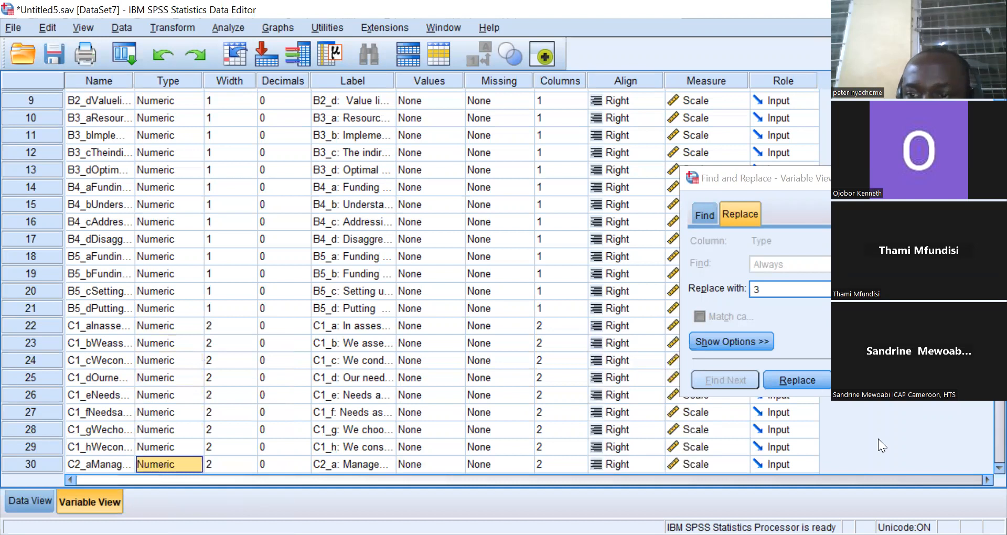
# Paste the Numeric type onto variables C2_b, C2_c and C3_a.
pyautogui.scroll(-4, 982, 469)
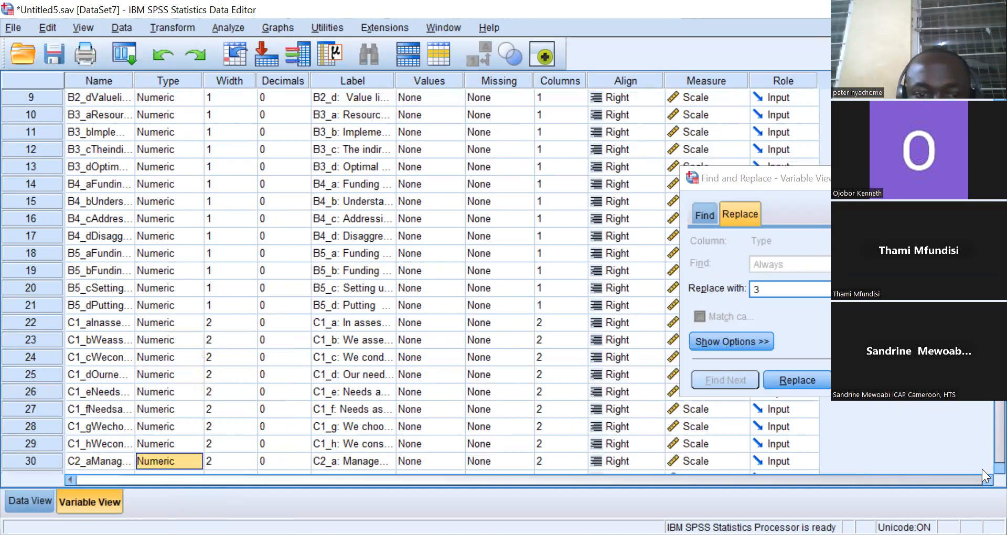
pyautogui.scroll(-4, 982, 472)
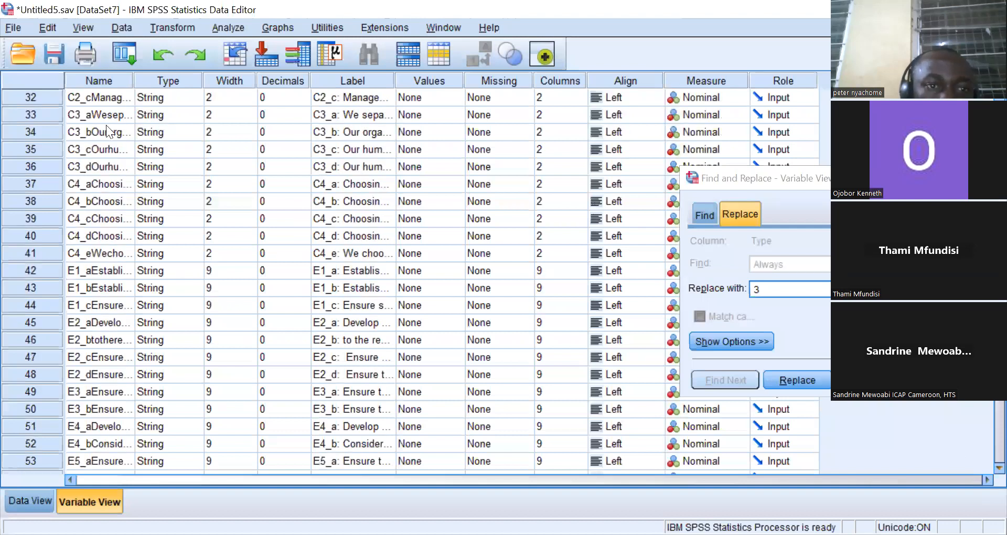
pyautogui.click(150, 94)
pyautogui.rightClick(151, 100)
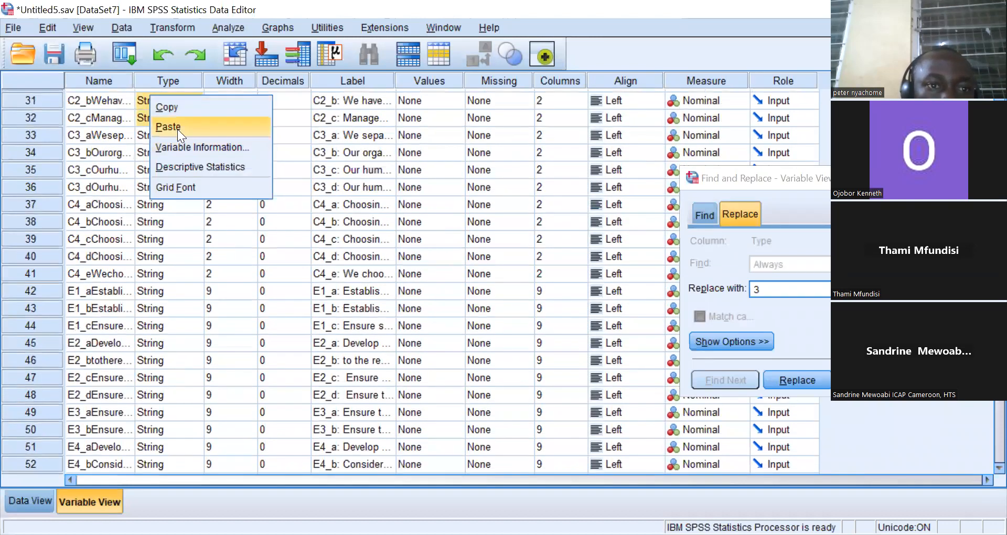
pyautogui.click(177, 128)
pyautogui.rightClick(162, 114)
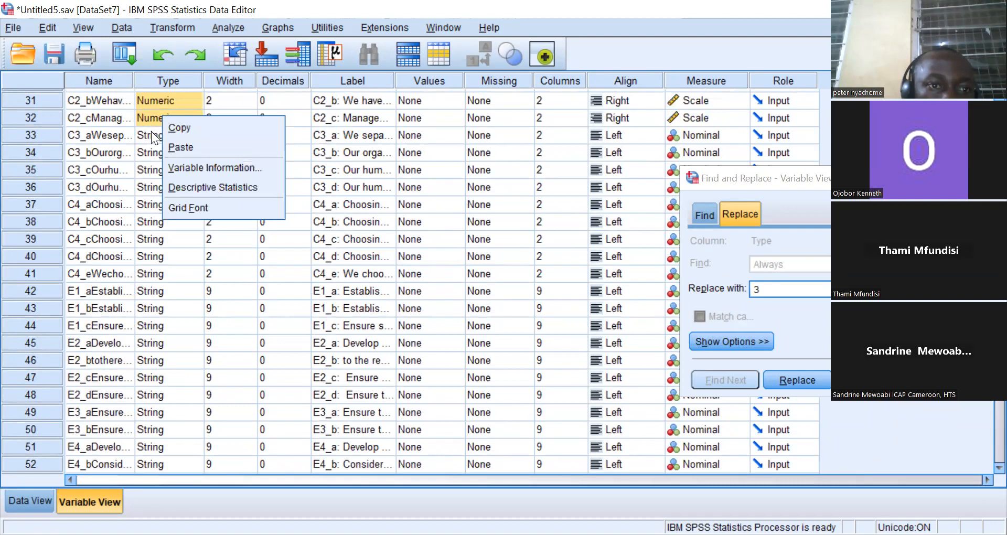
pyautogui.click(151, 130)
pyautogui.rightClick(151, 129)
pyautogui.click(174, 161)
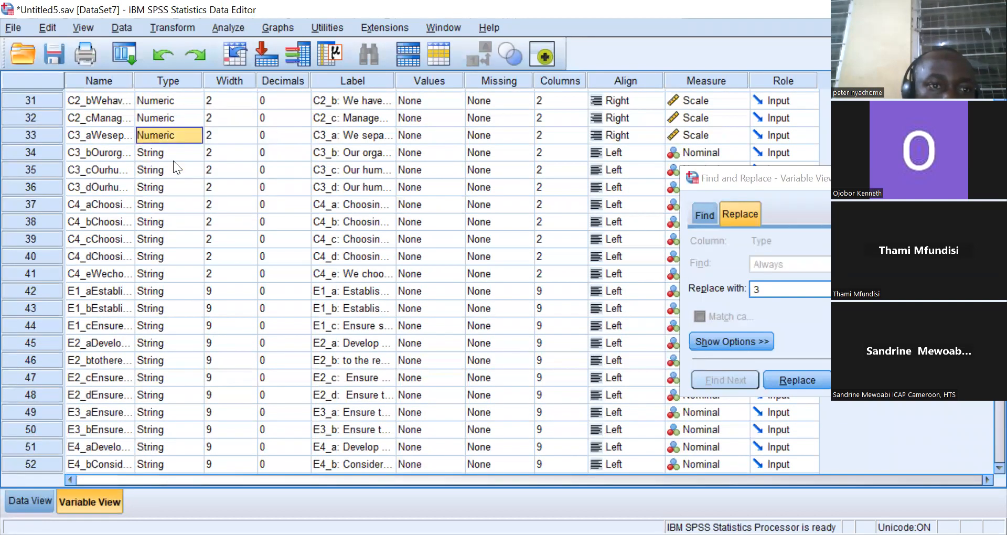
# Paste the Numeric type onto variables C3_b, C3_c, C3_d and C4_a.
pyautogui.rightClick(167, 154)
pyautogui.click(183, 185)
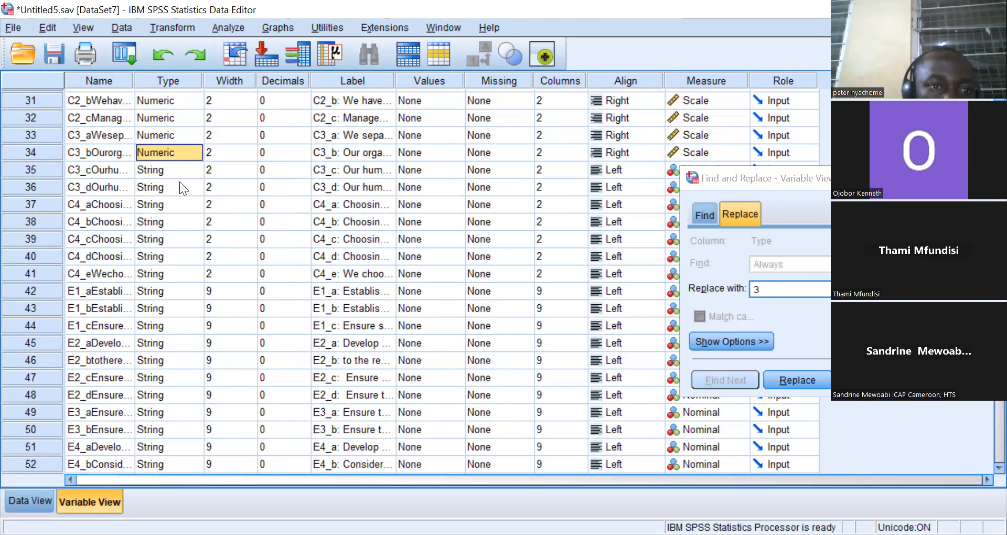
pyautogui.rightClick(168, 173)
pyautogui.click(185, 204)
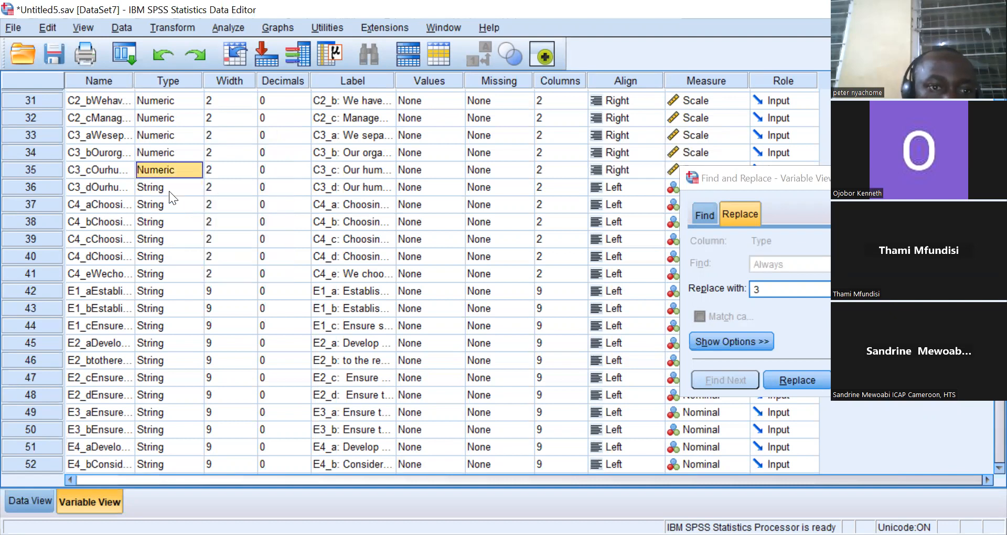
pyautogui.rightClick(169, 191)
pyautogui.click(186, 224)
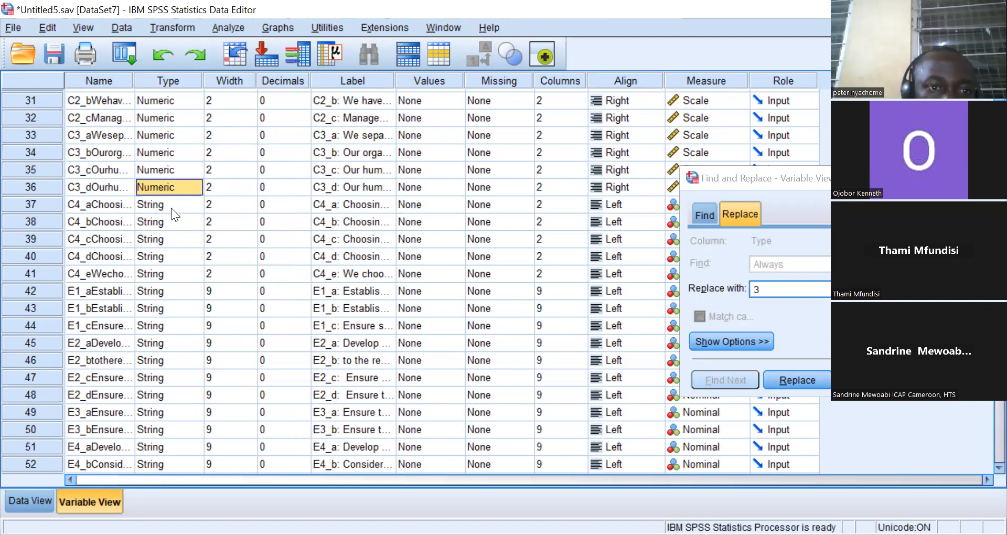
pyautogui.rightClick(171, 208)
pyautogui.click(189, 241)
# Paste the Numeric type onto variables C4_b, C4_c and C4_d.
pyautogui.click(175, 228)
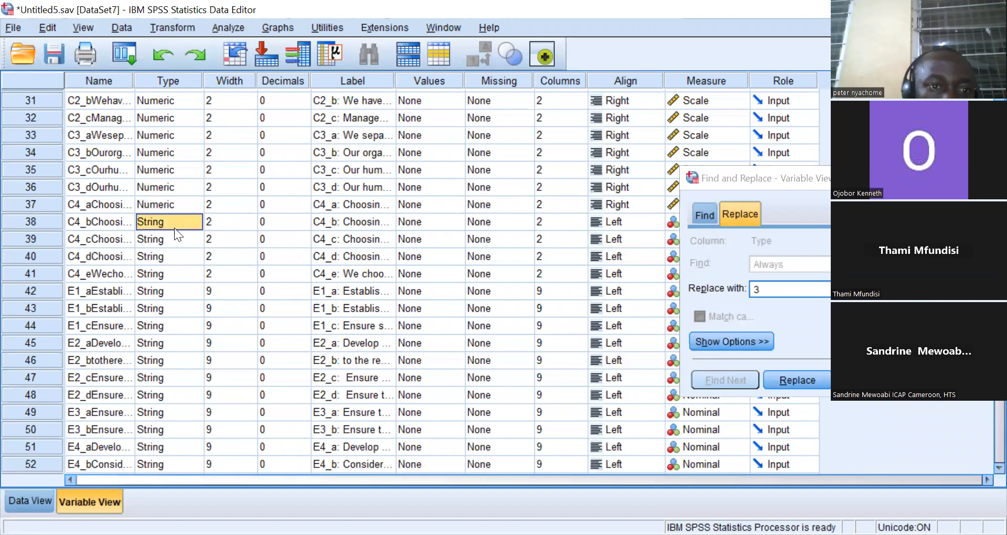
pyautogui.rightClick(174, 228)
pyautogui.click(193, 254)
pyautogui.click(175, 240)
pyautogui.rightClick(175, 240)
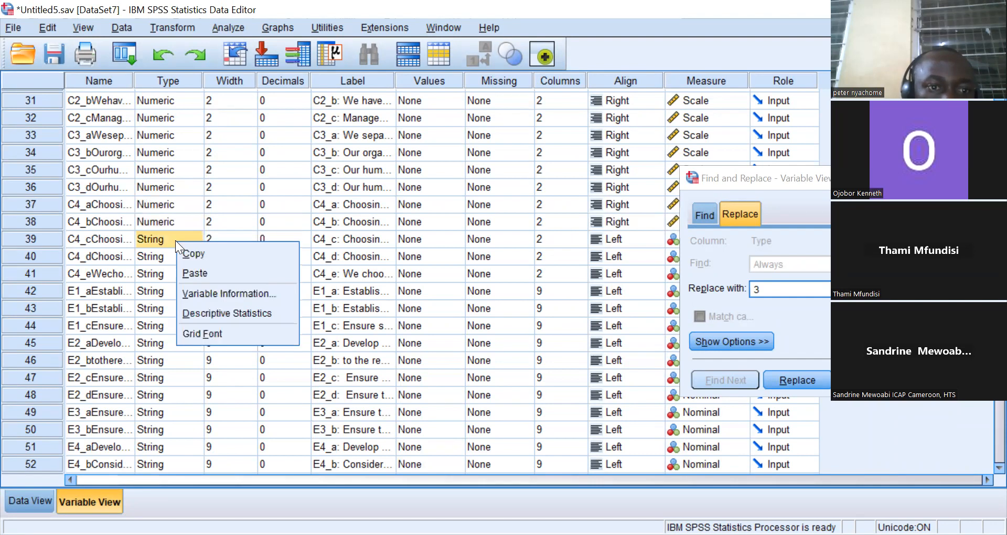
pyautogui.click(191, 269)
pyautogui.click(176, 248)
pyautogui.rightClick(176, 249)
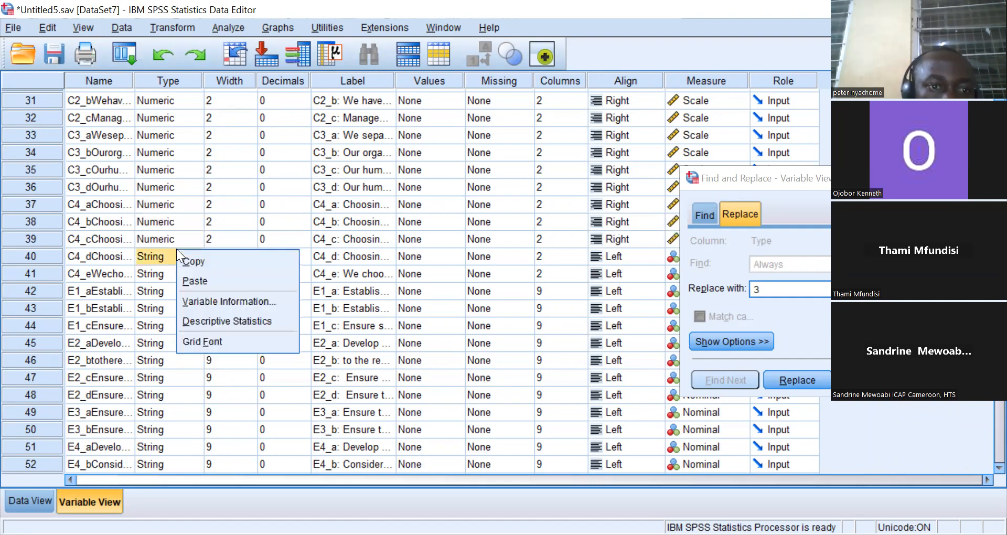
pyautogui.click(193, 278)
# Paste the Numeric type onto variables C4_d, C4_e, E1_a and E1_b.
pyautogui.click(176, 277)
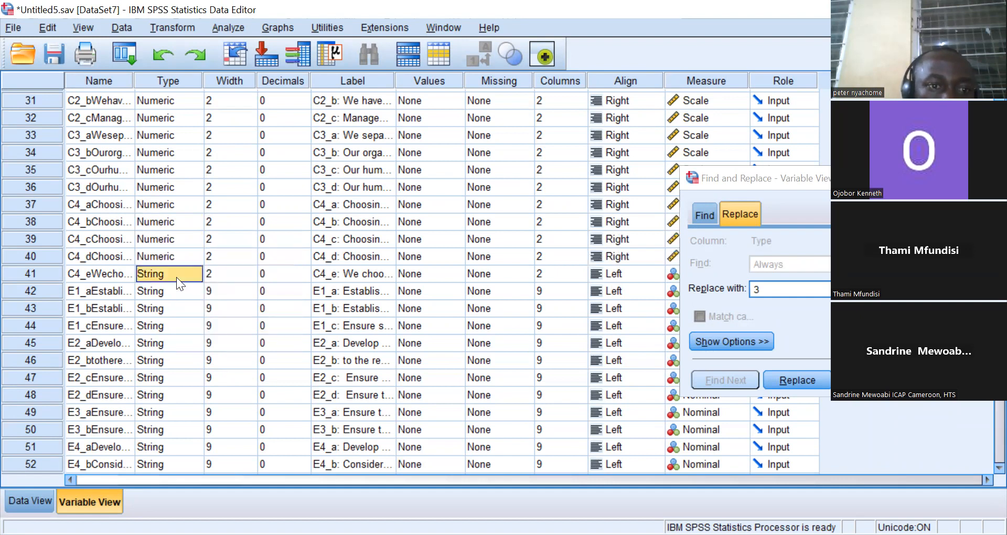
pyautogui.rightClick(176, 277)
pyautogui.click(192, 313)
pyautogui.click(175, 296)
pyautogui.rightClick(175, 296)
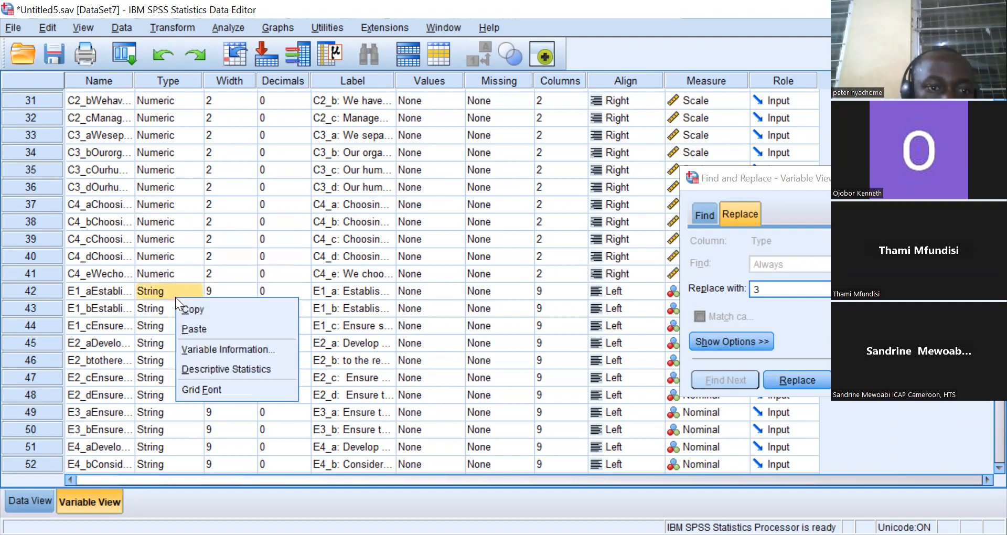
pyautogui.click(193, 322)
pyautogui.click(171, 308)
pyautogui.rightClick(172, 309)
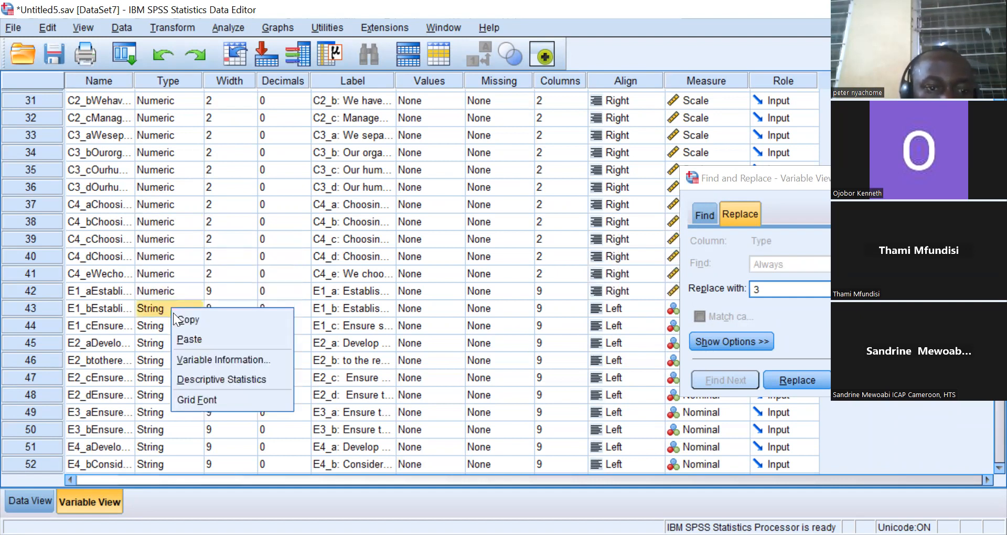
pyautogui.click(185, 339)
# Paste the Numeric type onto variables E1_c, E2_a and E2_b.
pyautogui.click(173, 332)
pyautogui.rightClick(173, 332)
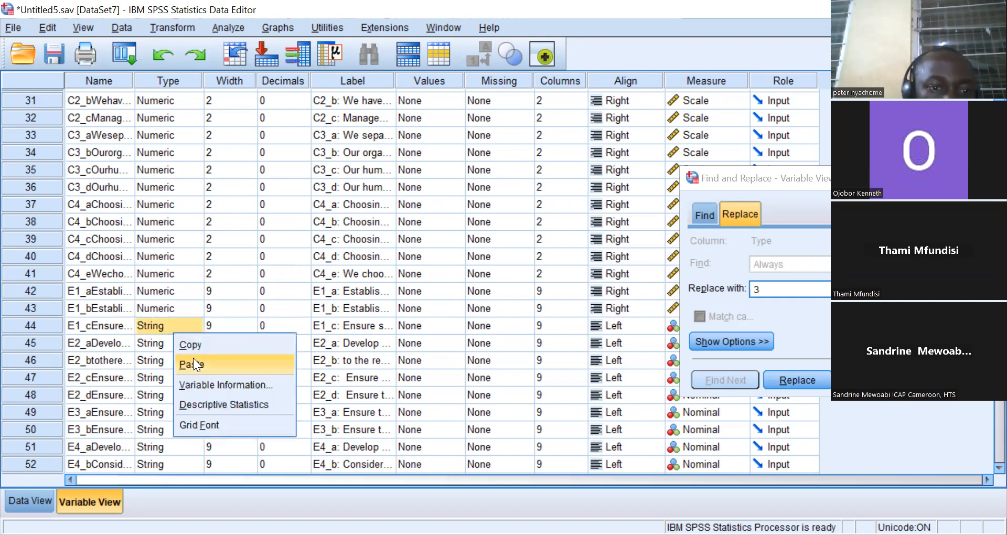
pyautogui.click(193, 363)
pyautogui.click(172, 347)
pyautogui.rightClick(172, 347)
pyautogui.click(190, 380)
pyautogui.click(181, 366)
pyautogui.rightClick(180, 367)
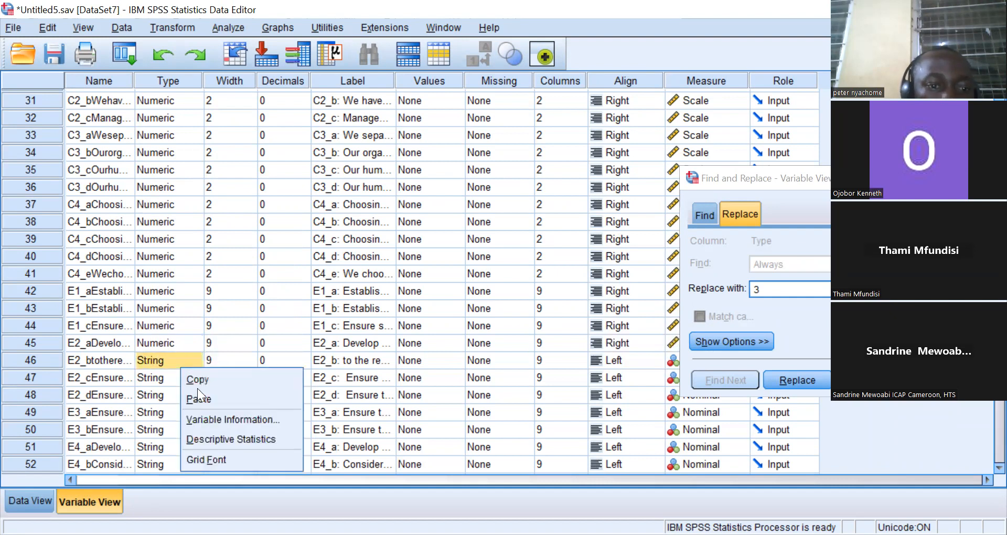
pyautogui.click(199, 397)
# Paste the Numeric type onto variables E2_c, E2_d and E3_a.
pyautogui.click(171, 378)
pyautogui.rightClick(171, 378)
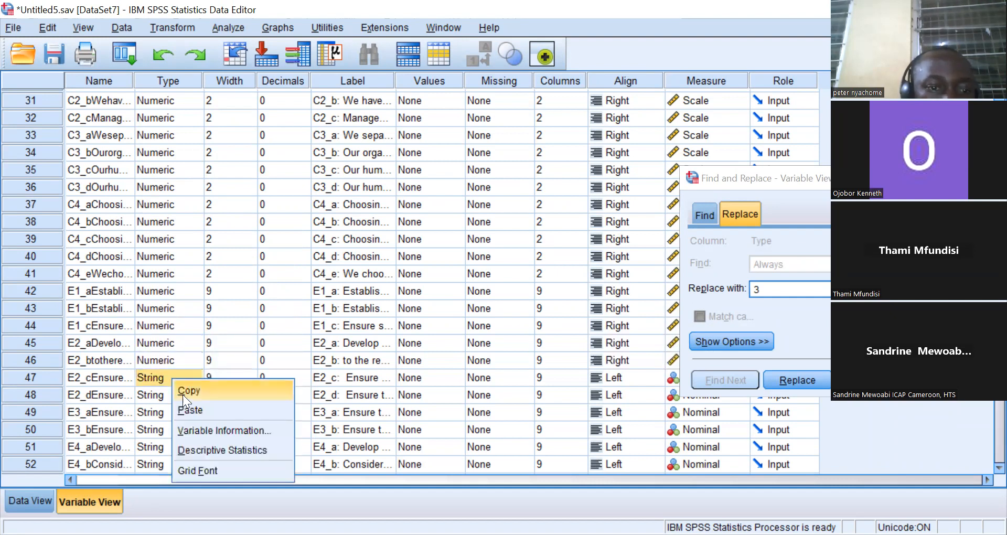
pyautogui.click(189, 404)
pyautogui.click(176, 399)
pyautogui.rightClick(175, 399)
pyautogui.click(196, 433)
pyautogui.click(173, 412)
pyautogui.rightClick(173, 413)
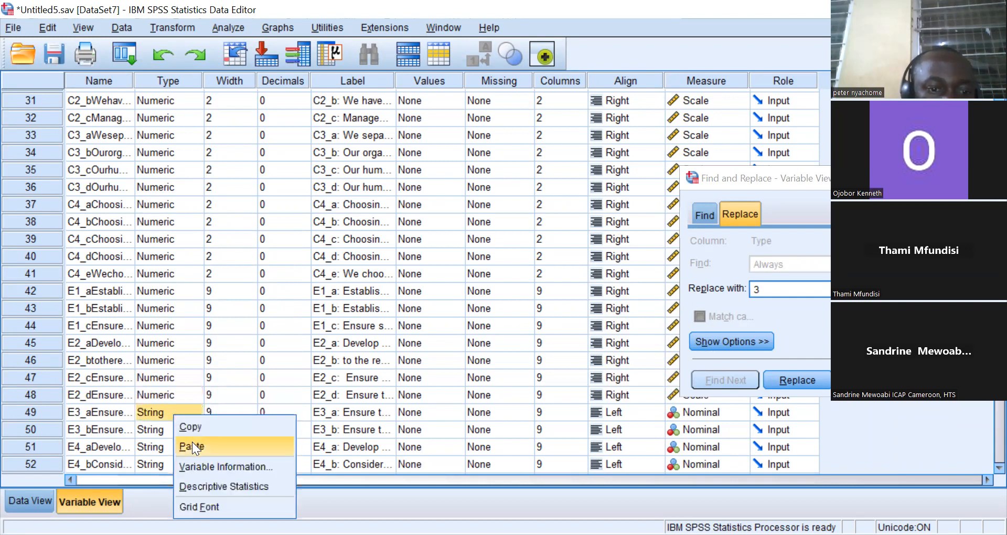
pyautogui.click(192, 445)
# Paste the Numeric type onto variables E3_b, E4_a and E4_b.
pyautogui.click(178, 430)
pyautogui.rightClick(178, 430)
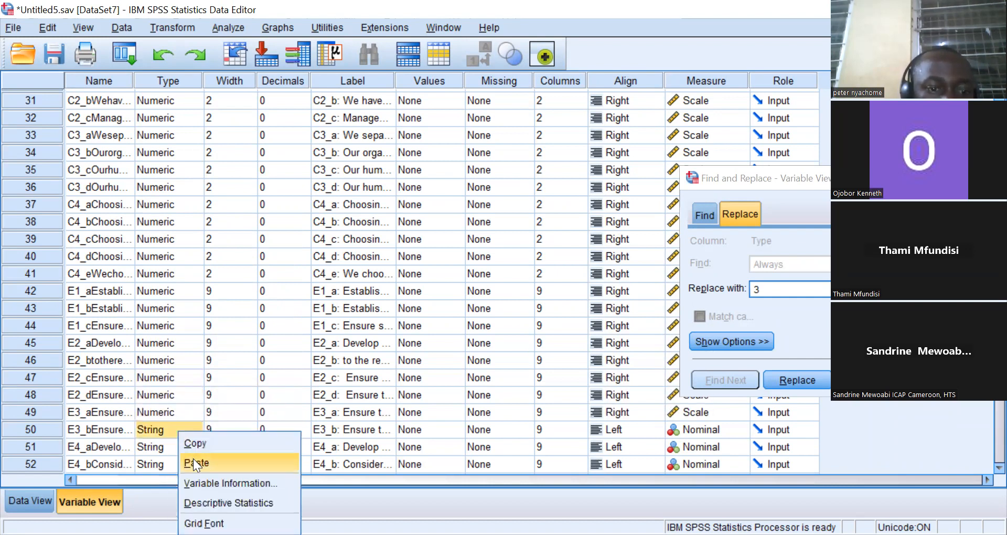
pyautogui.click(193, 463)
pyautogui.click(175, 445)
pyautogui.rightClick(178, 447)
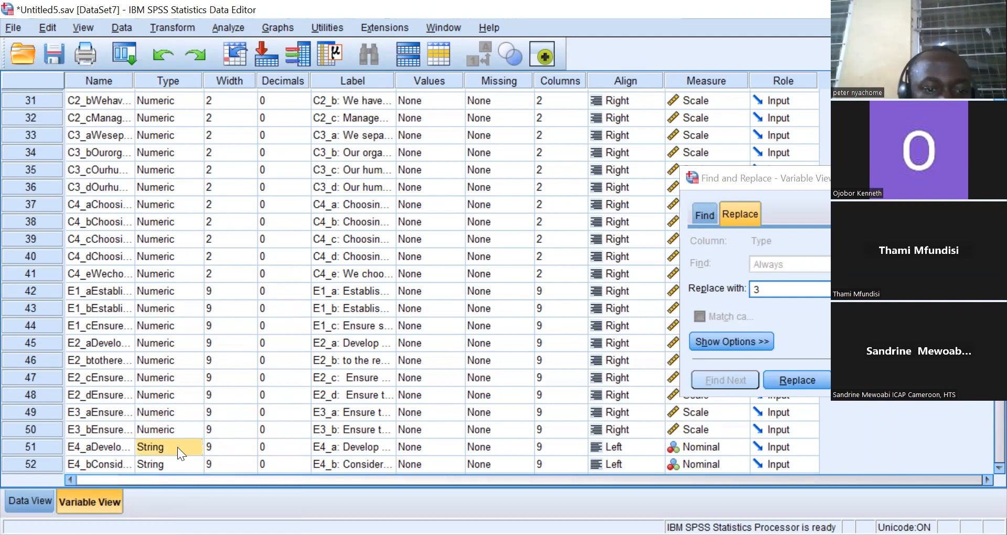
pyautogui.click(202, 480)
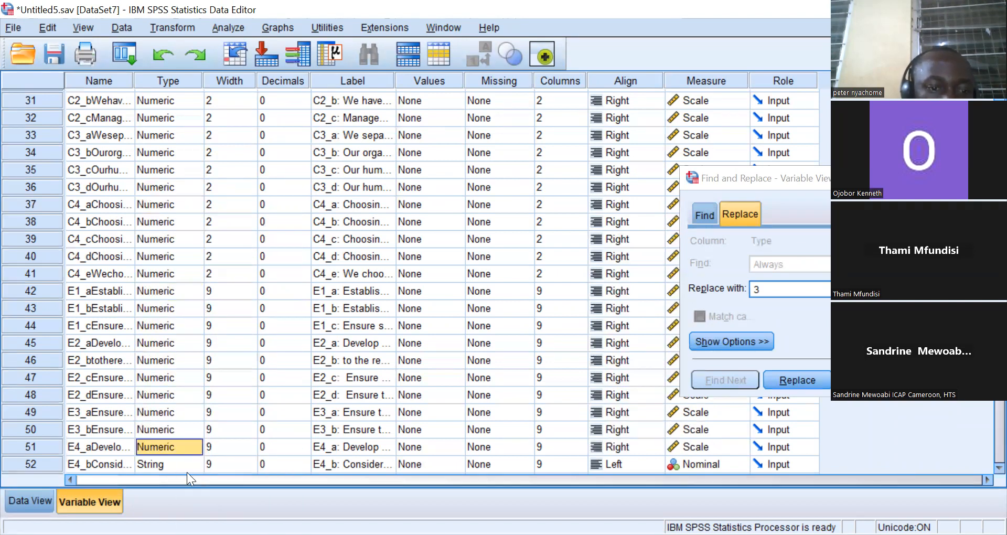
pyautogui.click(182, 464)
pyautogui.rightClick(182, 460)
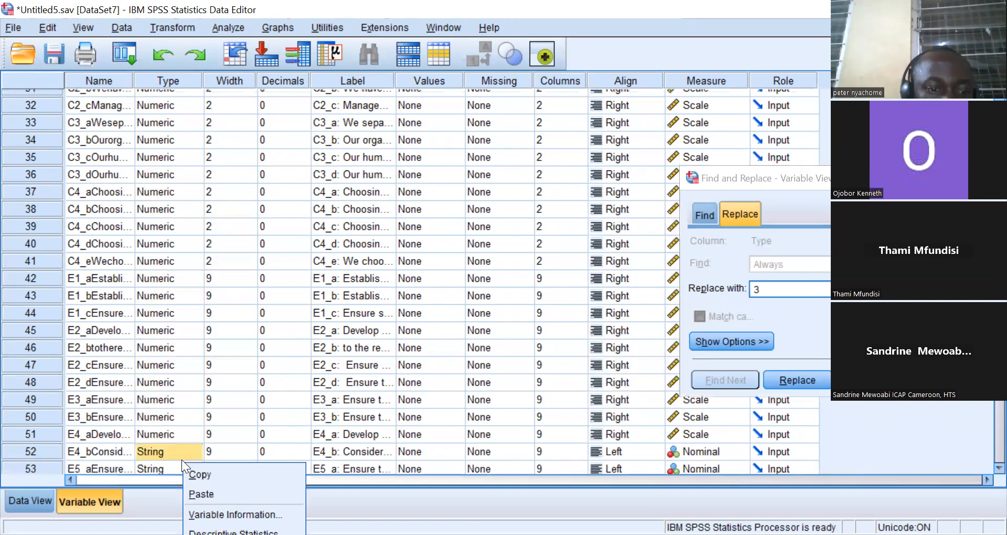
pyautogui.click(202, 492)
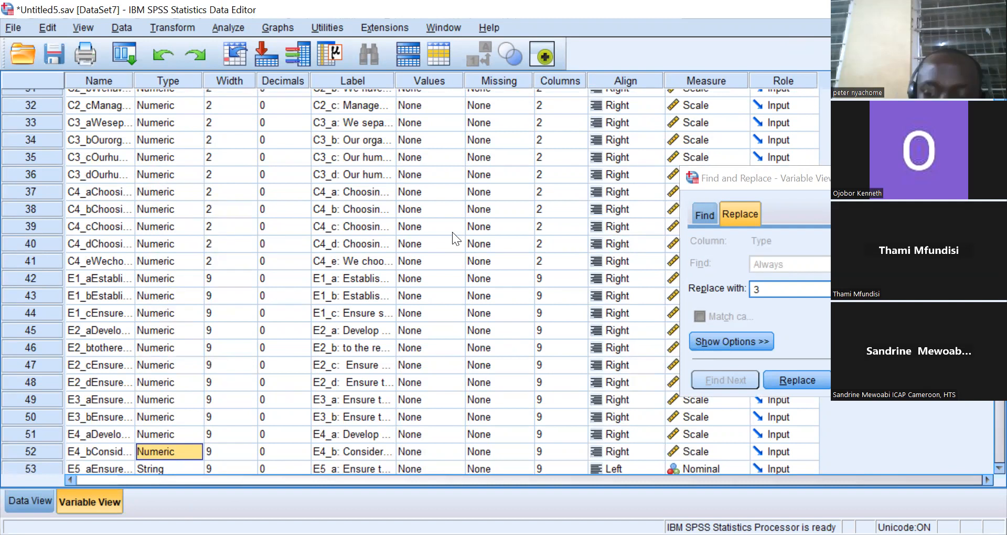
# Paste the Numeric type onto variables E5_a, E5_b and E5_c.
pyautogui.press('Down')
pyautogui.press('Down')
pyautogui.press('Down')
pyautogui.press('Down')
pyautogui.press('Down')
pyautogui.press('Down')
pyautogui.press('Down')
pyautogui.press('Down')
pyautogui.press('Down')
pyautogui.press('Down')
pyautogui.press('Down')
pyautogui.press('Down')
pyautogui.press('Down')
pyautogui.press('Down')
pyautogui.press('Down')
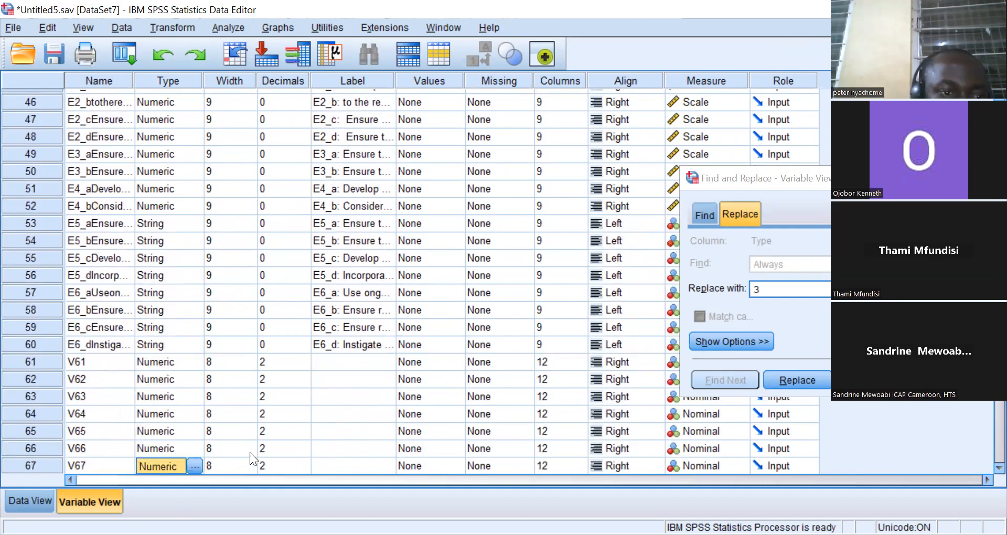
pyautogui.rightClick(149, 218)
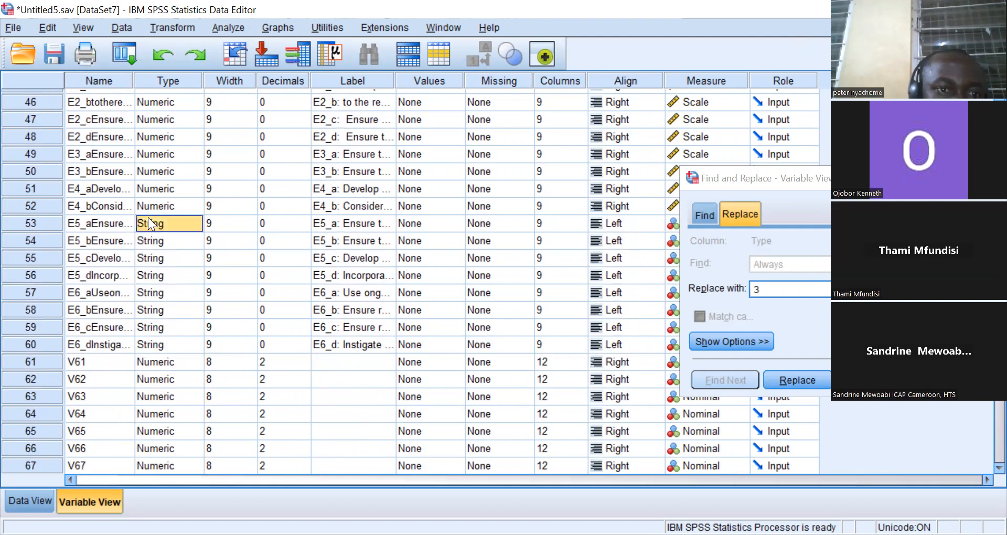
pyautogui.click(151, 244)
pyautogui.rightClick(148, 239)
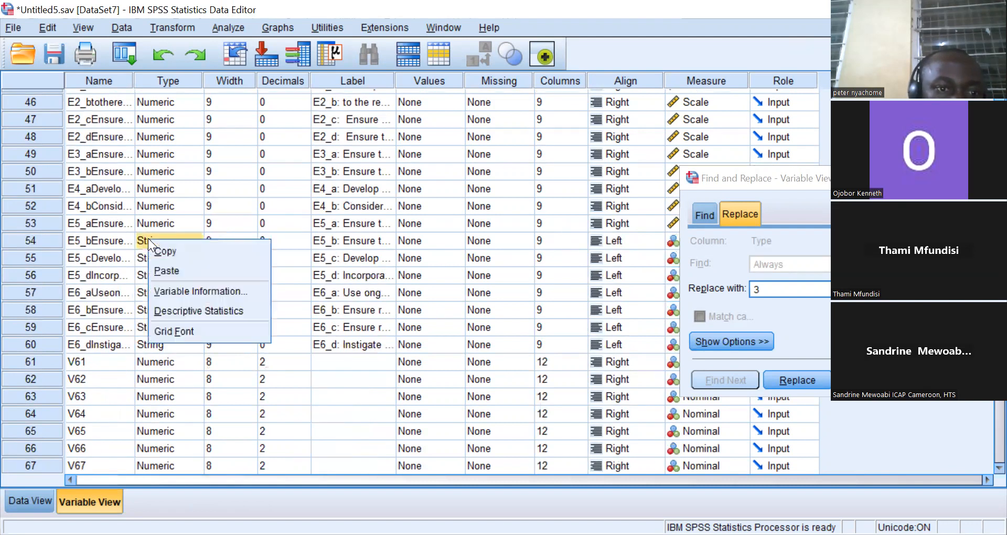
pyautogui.click(167, 267)
pyautogui.rightClick(152, 257)
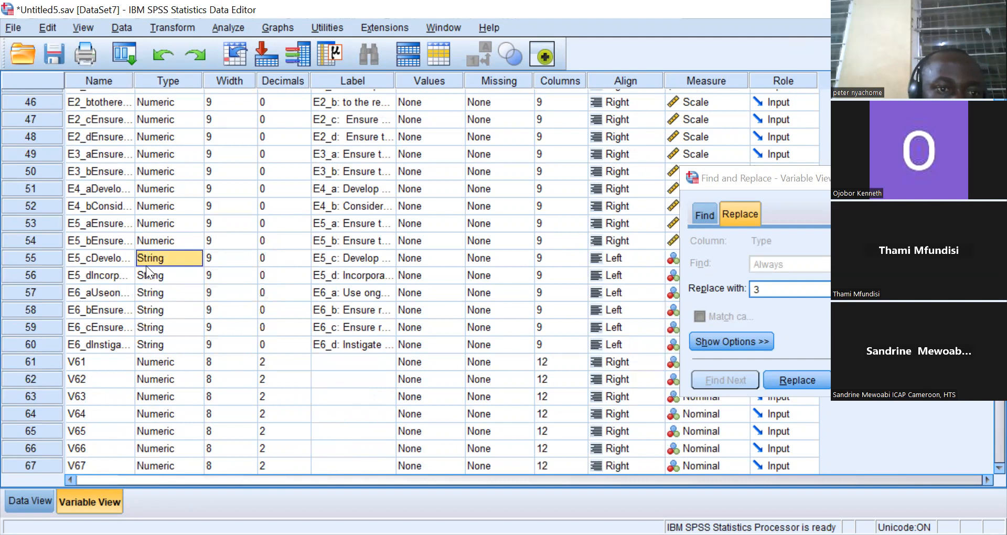
pyautogui.click(172, 286)
# Paste the Numeric type onto variables E5_d, E6_a, E6_b, E6_c and E6_d.
pyautogui.rightClick(161, 274)
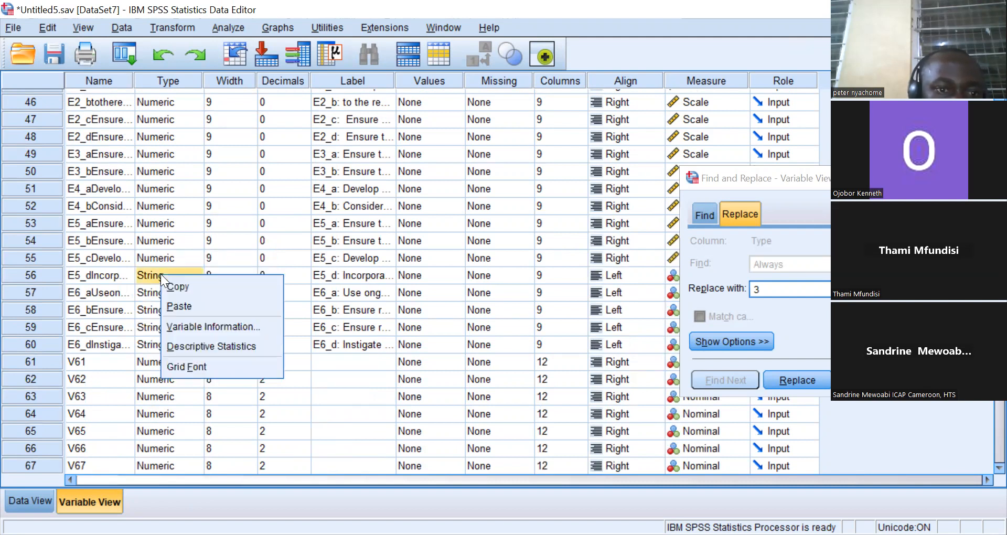
pyautogui.click(176, 307)
pyautogui.rightClick(162, 299)
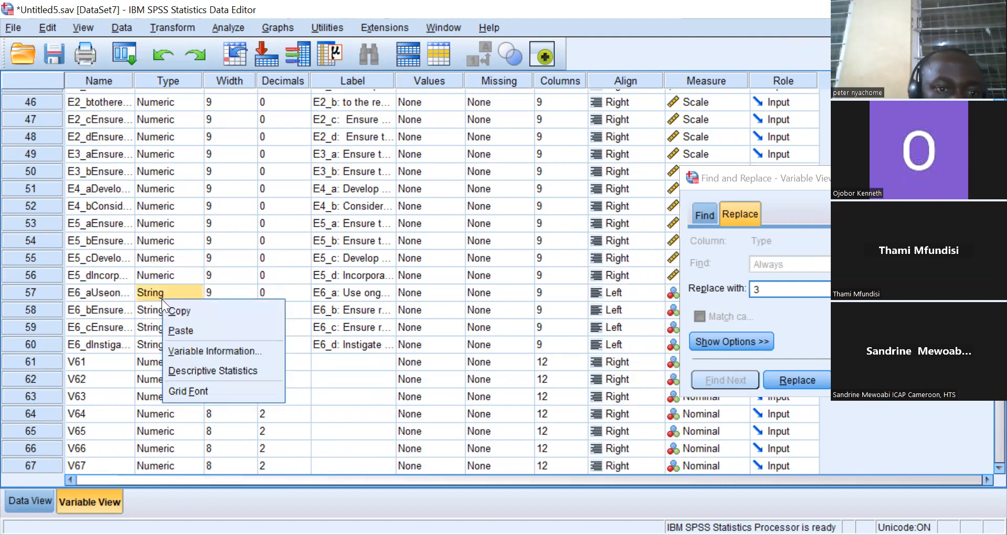
pyautogui.click(182, 325)
pyautogui.rightClick(164, 313)
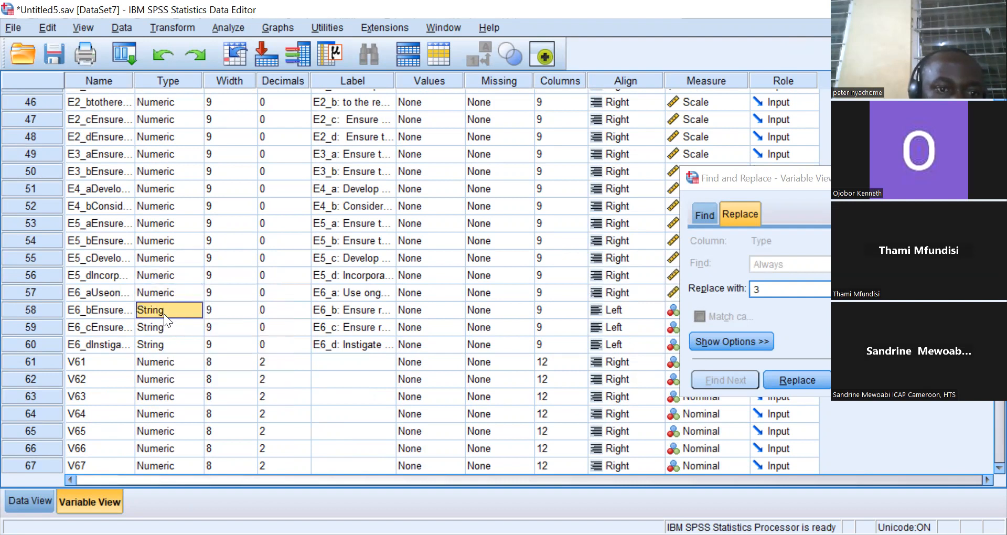
pyautogui.click(182, 337)
pyautogui.rightClick(162, 328)
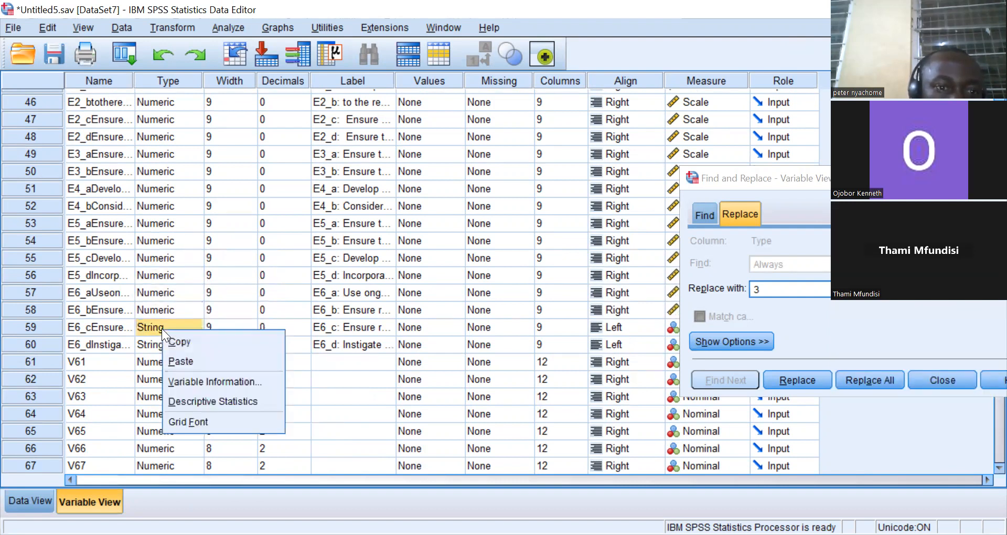
pyautogui.click(181, 360)
pyautogui.rightClick(158, 346)
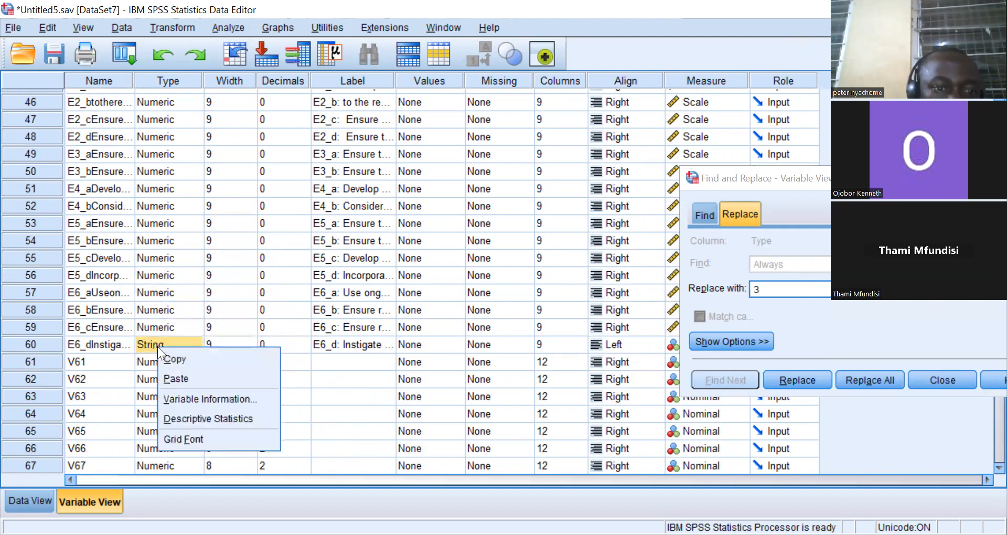
pyautogui.click(179, 375)
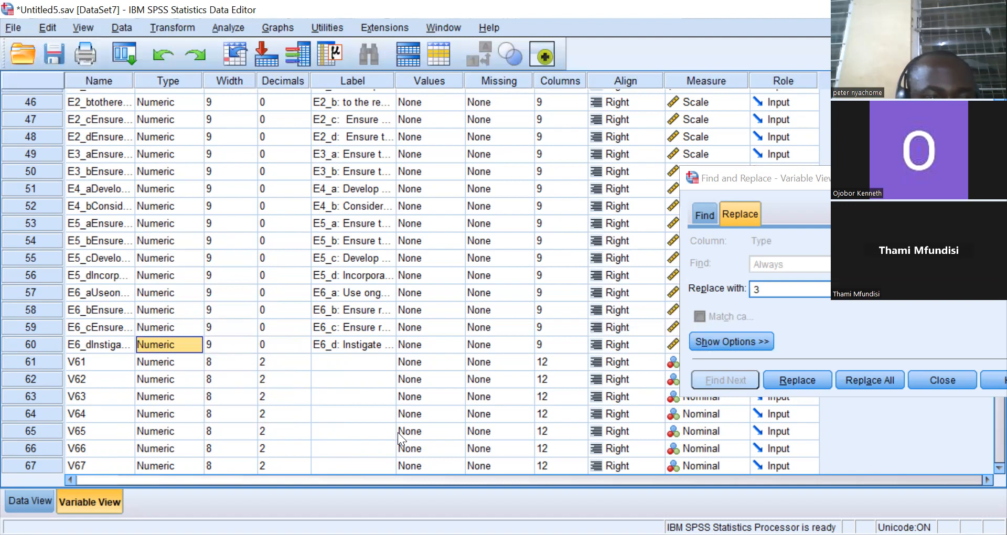
# Clear the empty placeholder variables V61 through V69 from the variable list.
pyautogui.press('Down')
pyautogui.press('Down')
pyautogui.press('Down')
pyautogui.press('Down')
pyautogui.press('Down')
pyautogui.press('Down')
pyautogui.press('Down')
pyautogui.press('Down')
pyautogui.press('Down')
pyautogui.press('Down')
pyautogui.press('Down')
pyautogui.press('Down')
pyautogui.press('Down')
pyautogui.press('Down')
pyautogui.press('Down')
pyautogui.press('Down')
pyautogui.press('Down')
pyautogui.press('Down')
pyautogui.press('Down')
pyautogui.press('Down')
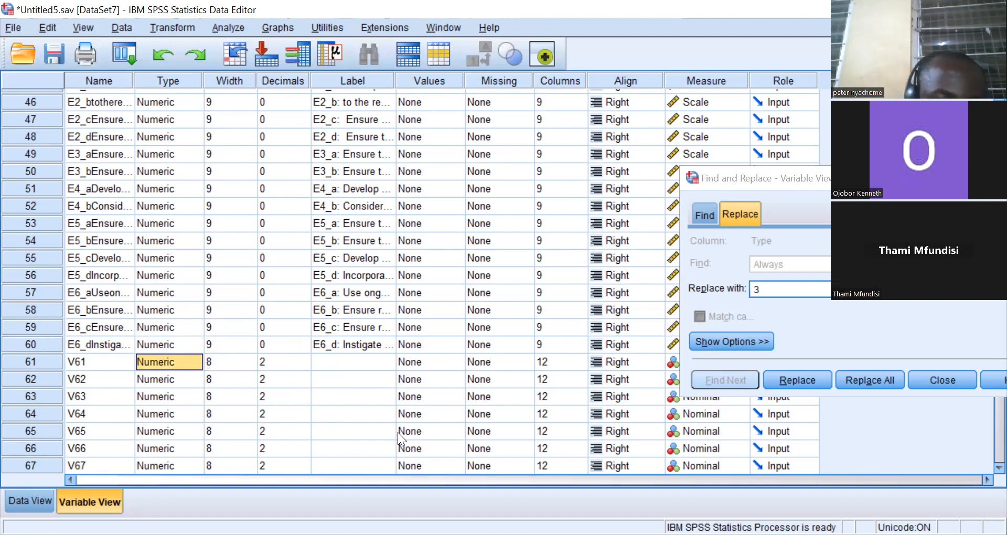
pyautogui.press('Up')
pyautogui.press('Up')
pyautogui.press('Up')
pyautogui.press('Up')
pyautogui.press('Up')
pyautogui.press('Up')
pyautogui.press('Up')
pyautogui.press('Up')
pyautogui.press('Up')
pyautogui.press('Up')
pyautogui.press('Up')
pyautogui.press('Up')
pyautogui.press('Up')
pyautogui.press('Up')
pyautogui.press('Up')
pyautogui.press('Up')
pyautogui.press('Up')
pyautogui.press('Up')
pyautogui.press('Up')
pyautogui.press('Up')
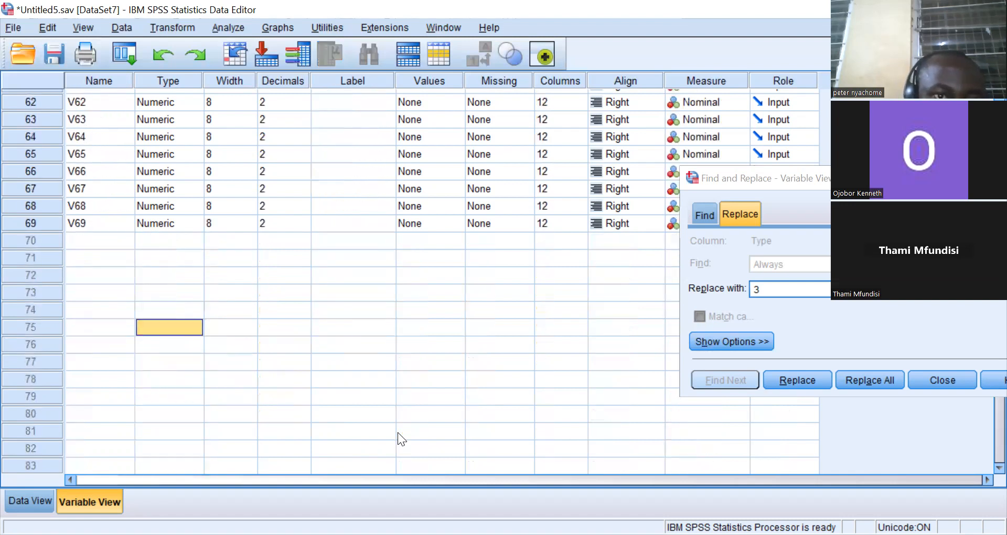
pyautogui.press('Up')
pyautogui.press('Up')
pyautogui.press('Up')
pyautogui.press('Up')
pyautogui.press('Up')
pyautogui.press('Up')
pyautogui.press('Up')
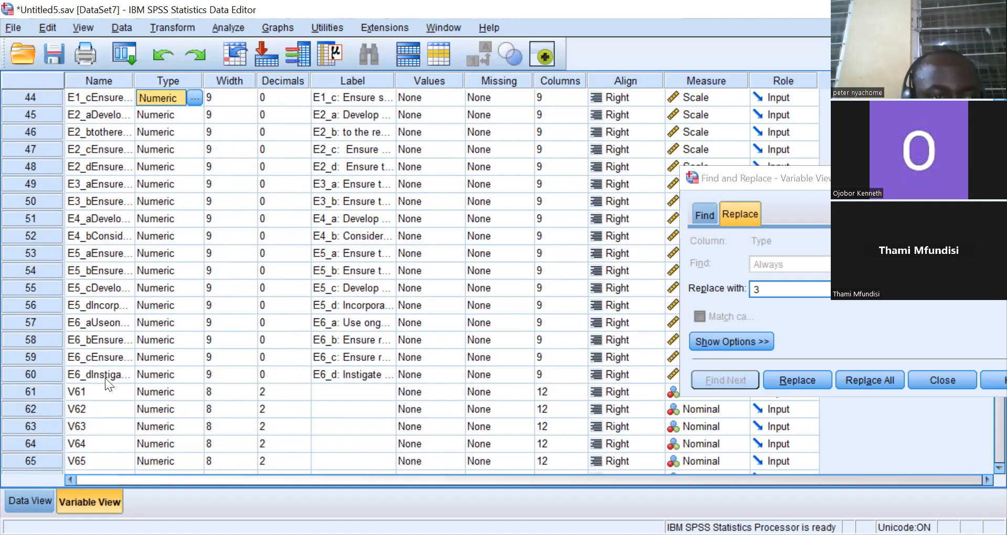
pyautogui.moveTo(31, 388); pyautogui.dragTo(69, 415)
pyautogui.rightClick(113, 313)
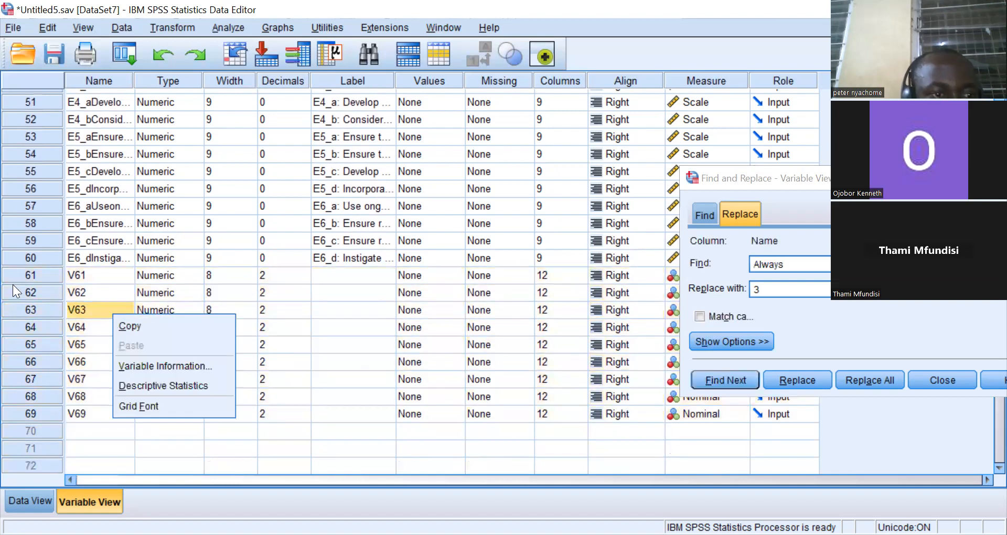
pyautogui.moveTo(15, 275); pyautogui.dragTo(56, 408)
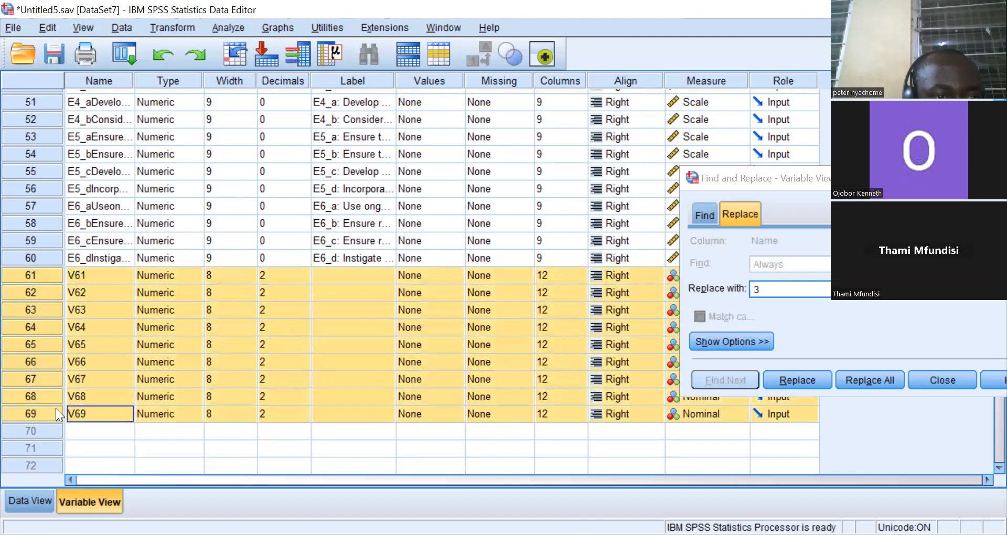
pyautogui.rightClick(47, 392)
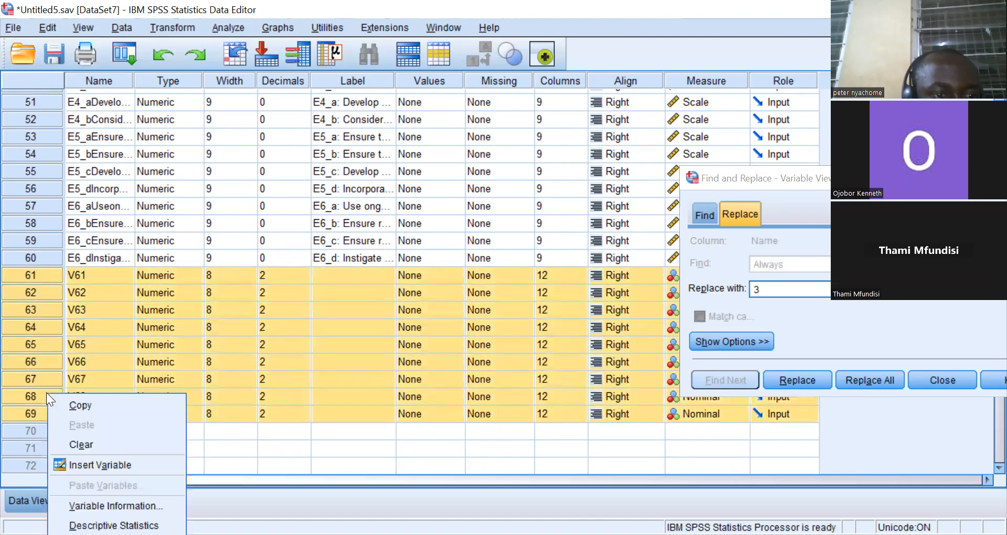
pyautogui.click(77, 439)
# Check the converted survey values in Data View and return to Variable View.
pyautogui.click(226, 363)
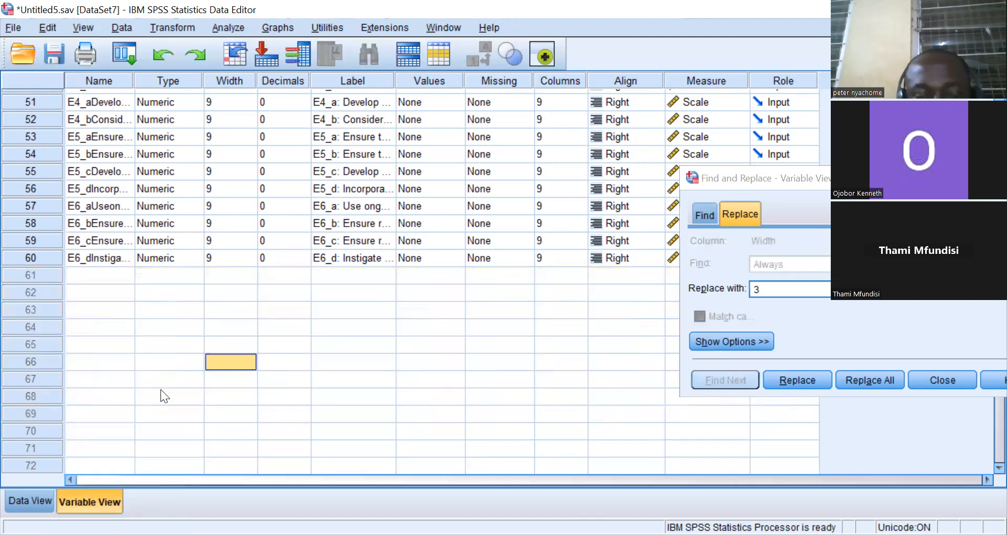
pyautogui.click(29, 498)
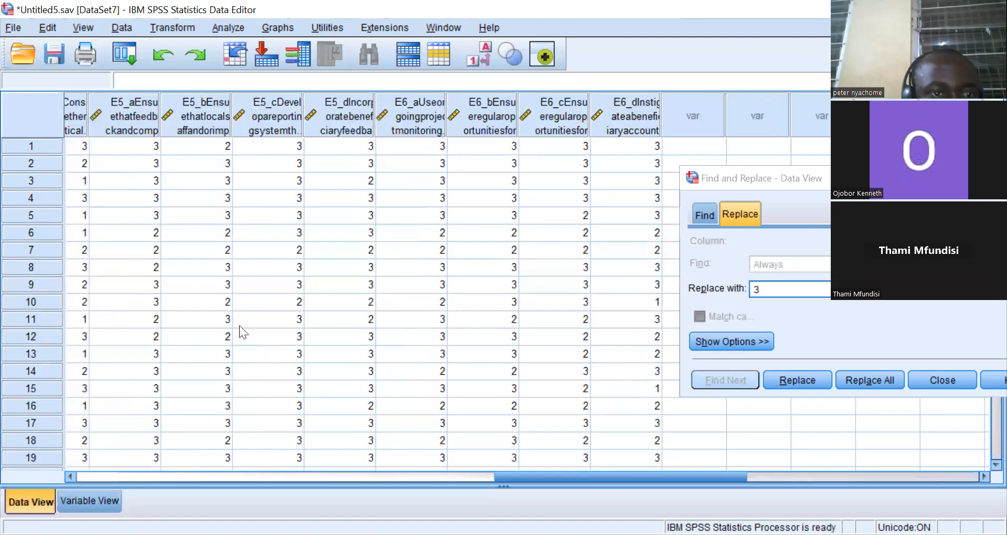
pyautogui.moveTo(575, 474); pyautogui.dragTo(404, 455)
pyautogui.moveTo(251, 455); pyautogui.dragTo(42, 423)
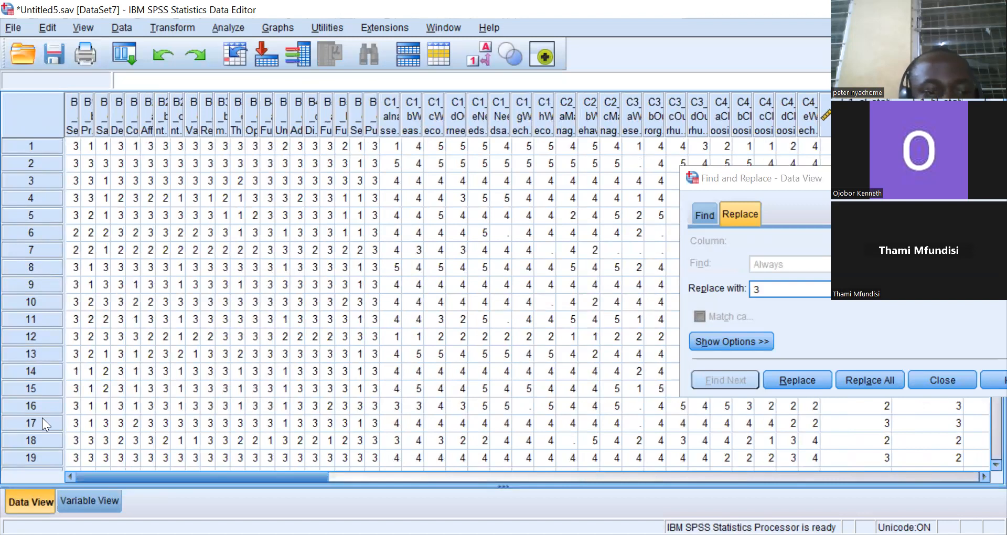
pyautogui.click(96, 499)
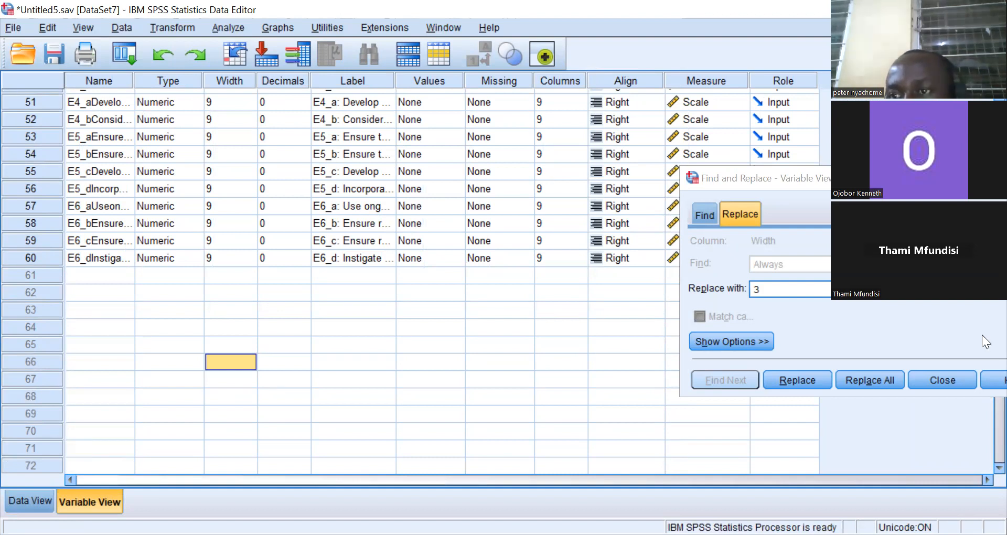
# Open the value labels of the first variable, B1_a, at the top of the variable list.
pyautogui.click(238, 240)
pyautogui.press('Up')
pyautogui.press('Up')
pyautogui.press('Up')
pyautogui.press('Up')
pyautogui.press('Up')
pyautogui.press('Up')
pyautogui.press('Up')
pyautogui.press('Up')
pyautogui.press('Up')
pyautogui.press('Up')
pyautogui.press('Up')
pyautogui.press('Up')
pyautogui.press('Up')
pyautogui.press('Up')
pyautogui.press('Up')
pyautogui.press('Up')
pyautogui.press('Up')
pyautogui.press('Up')
pyautogui.press('Up')
pyautogui.press('Up')
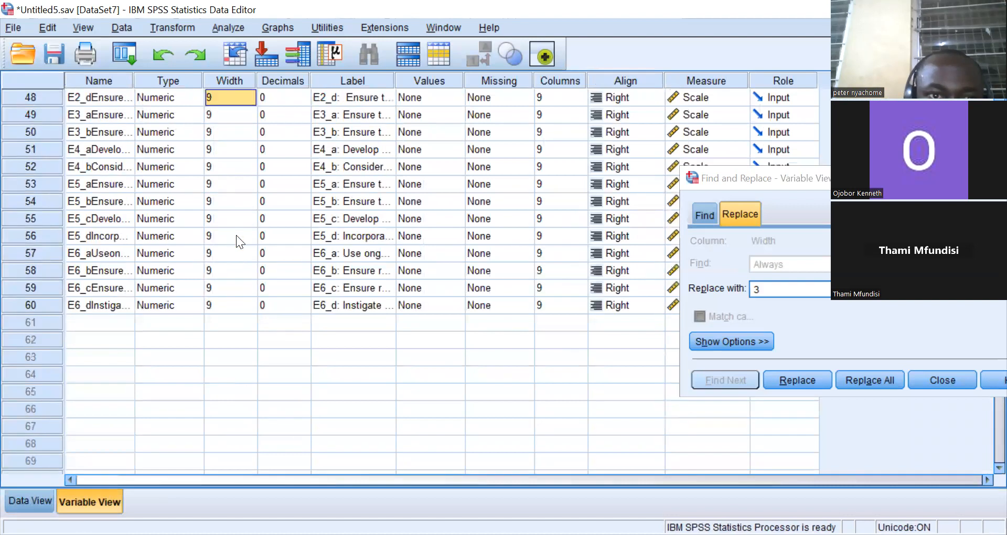
pyautogui.press('Up')
pyautogui.press('Up')
pyautogui.press('Up')
pyautogui.press('Up')
pyautogui.press('Up')
pyautogui.press('Up')
pyautogui.press('Up')
pyautogui.press('Up')
pyautogui.press('Up')
pyautogui.press('Up')
pyautogui.press('Up')
pyautogui.press('Up')
pyautogui.press('Up')
pyautogui.press('Up')
pyautogui.press('Up')
pyautogui.press('Up')
pyautogui.press('Up')
pyautogui.press('Up')
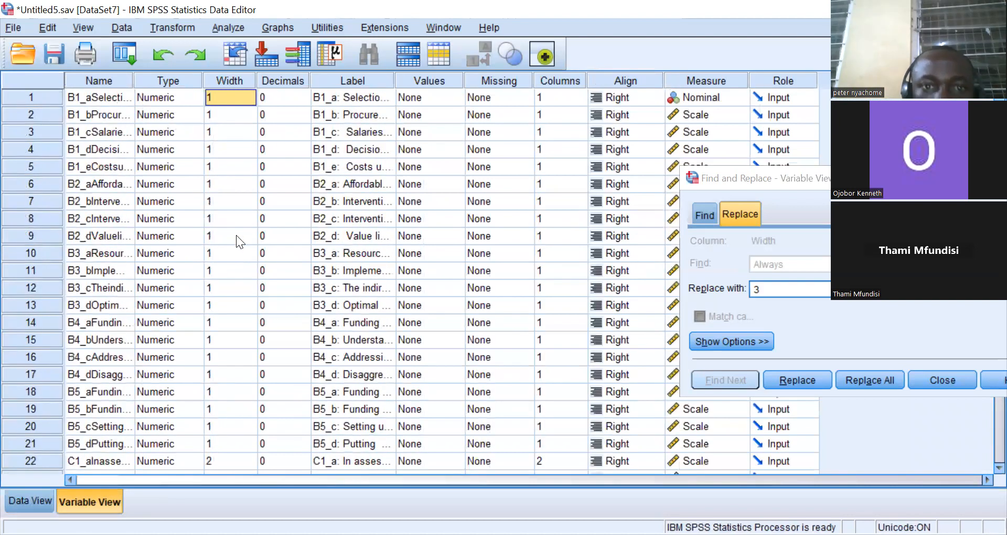
pyautogui.press('F2')
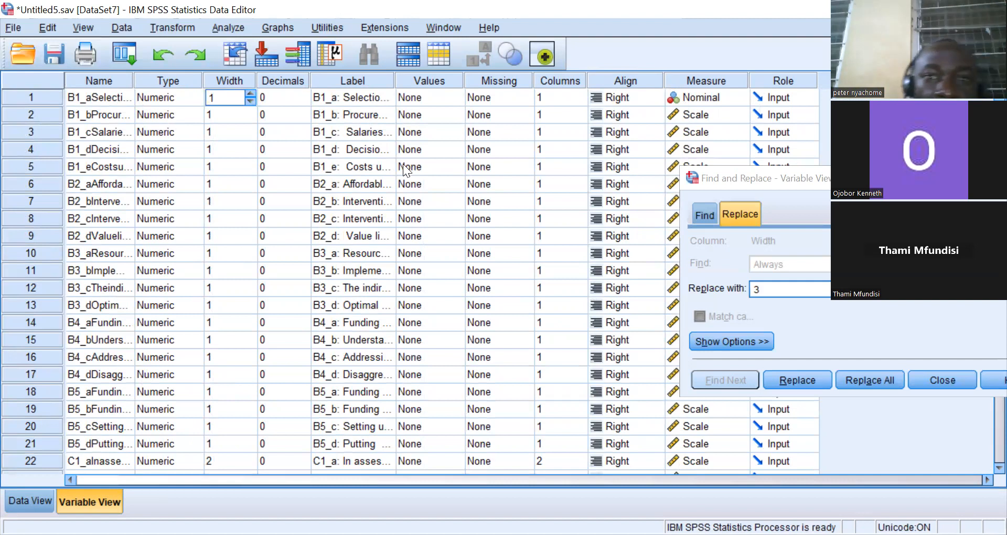
pyautogui.click(493, 97)
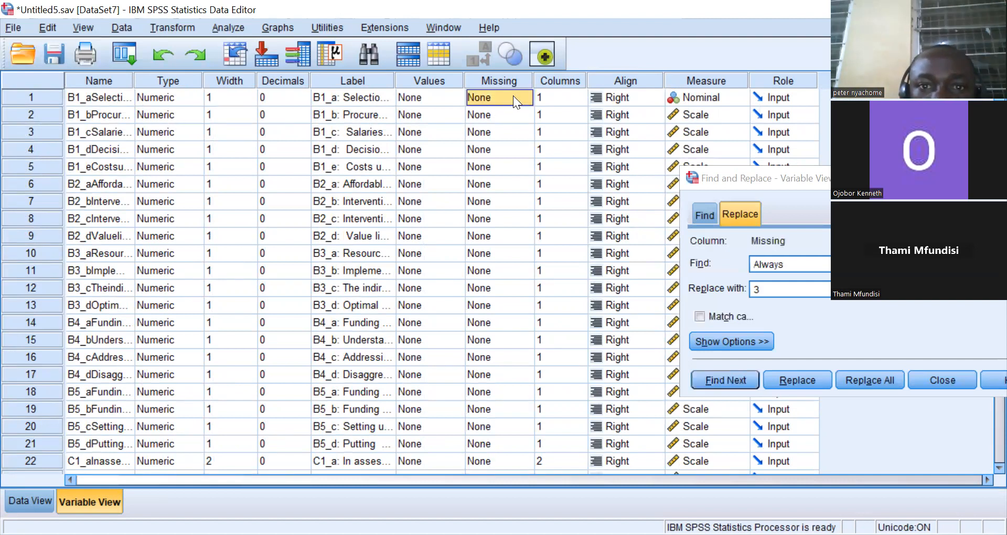
pyautogui.click(427, 96)
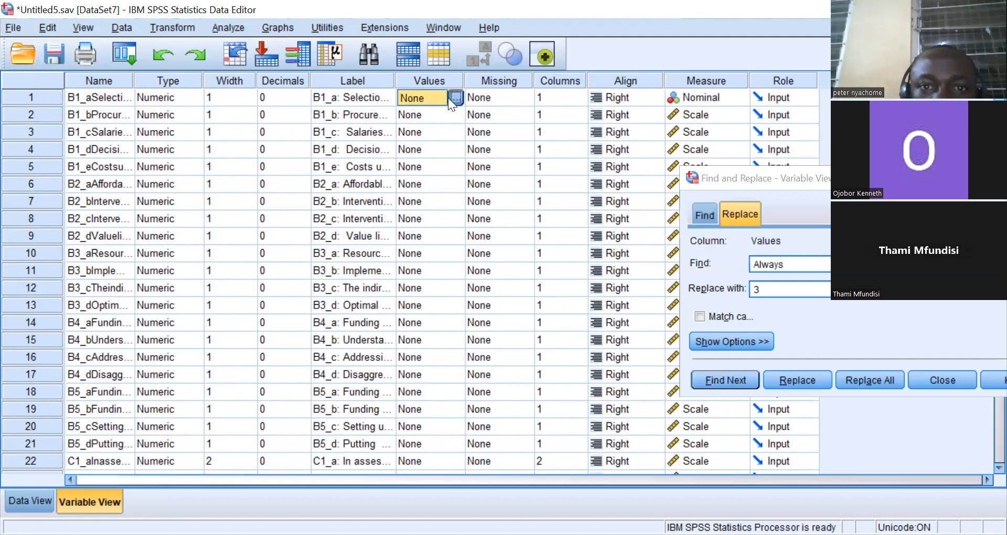
pyautogui.click(455, 98)
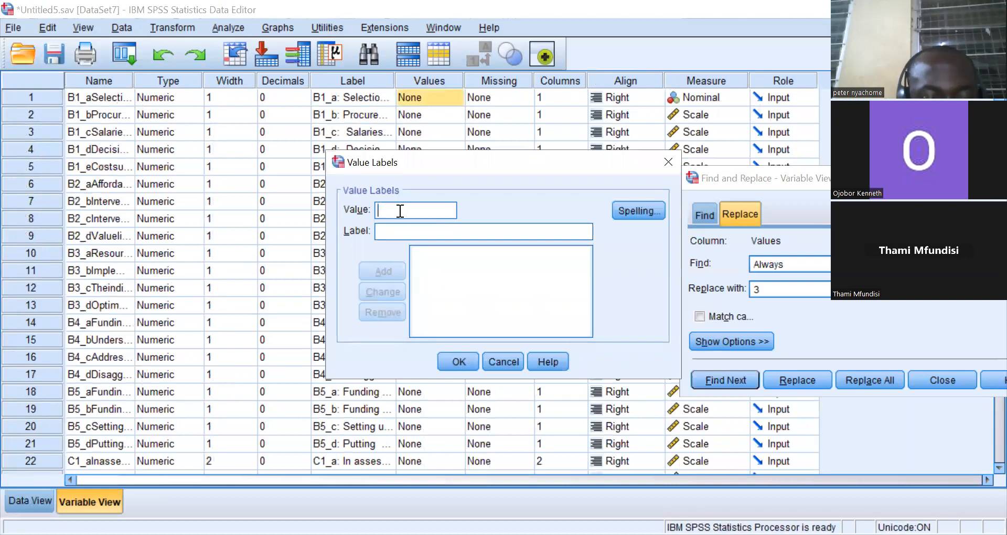
# Add a value label 1 = Disagree for B1_a and remove it again.
pyautogui.write('1')
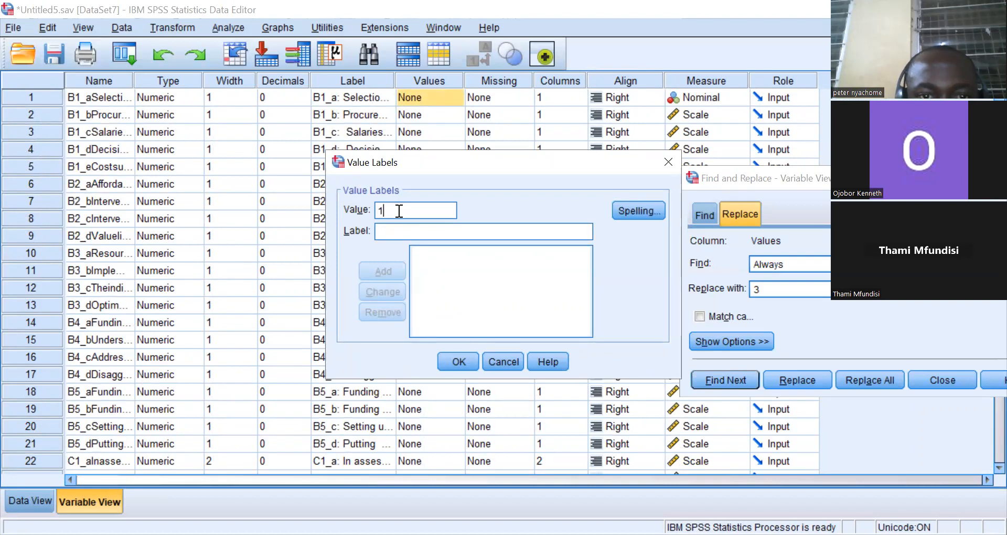
pyautogui.click(387, 231)
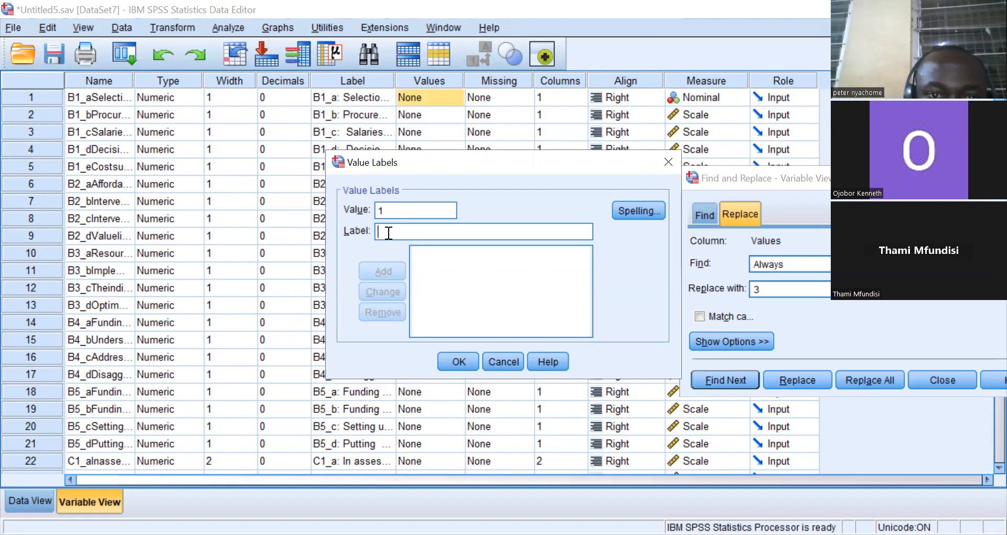
pyautogui.write('Disa')
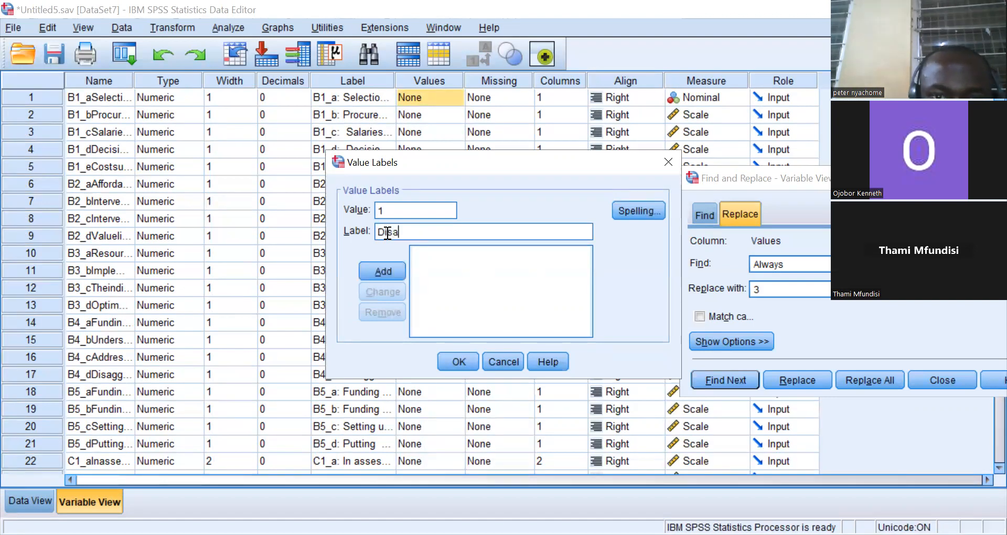
pyautogui.write('gree')
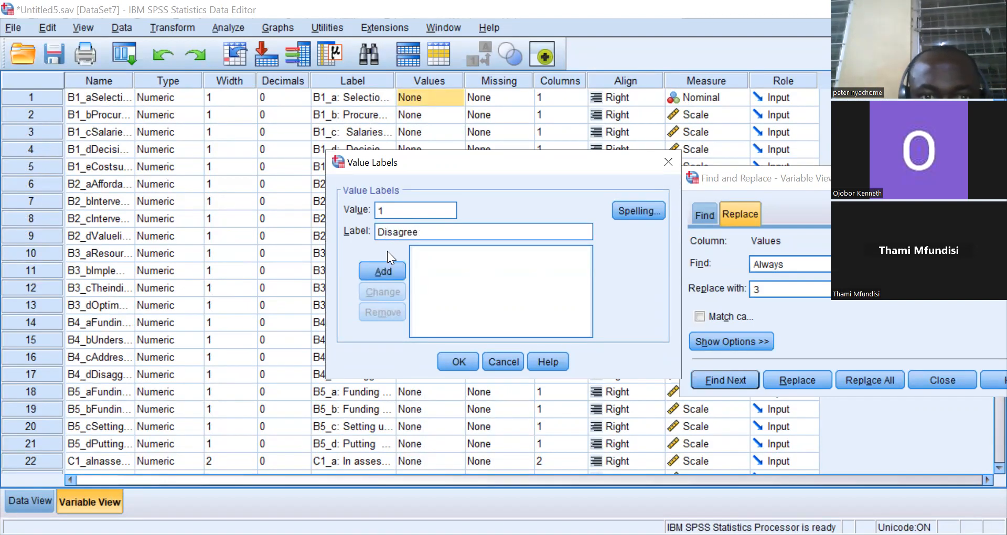
pyautogui.click(387, 270)
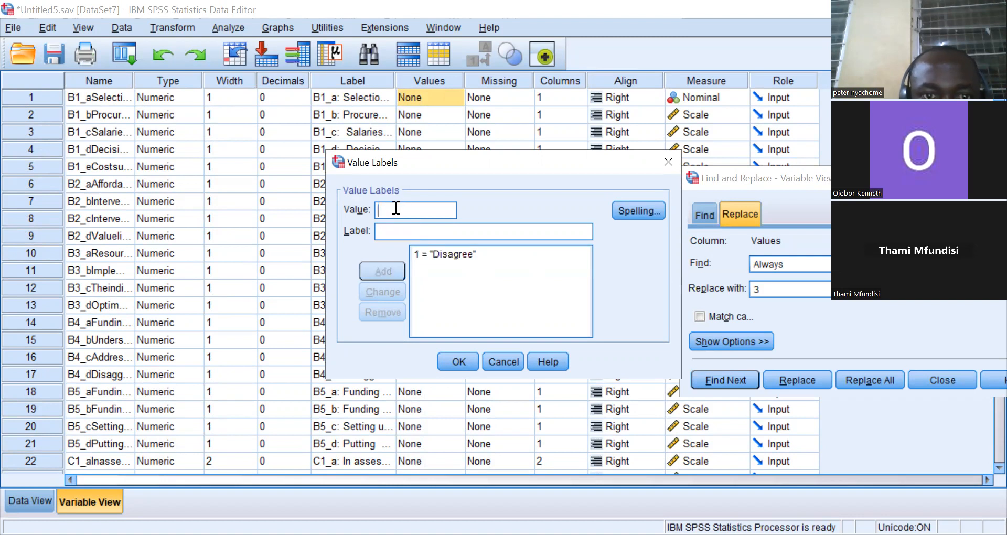
pyautogui.write('2')
pyautogui.click(393, 232)
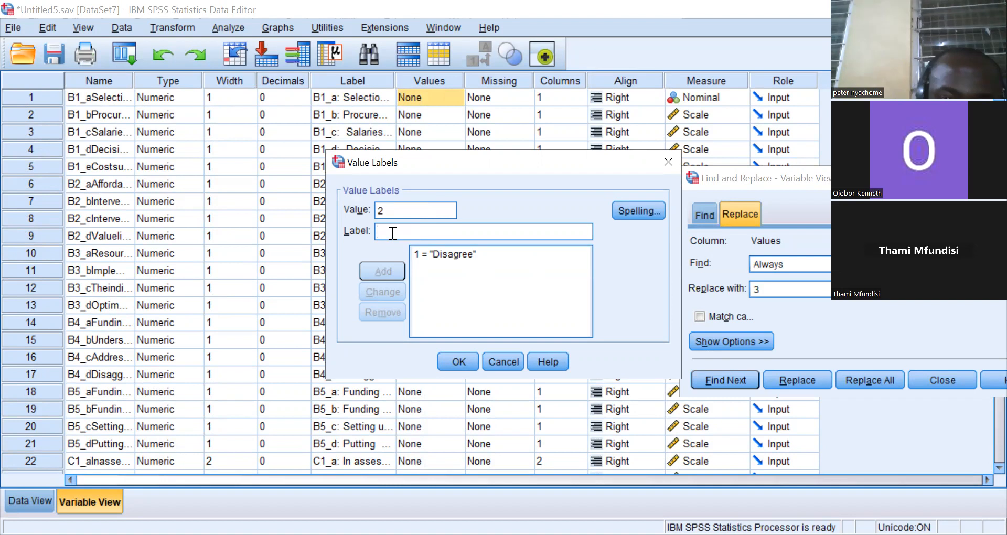
pyautogui.write('U')
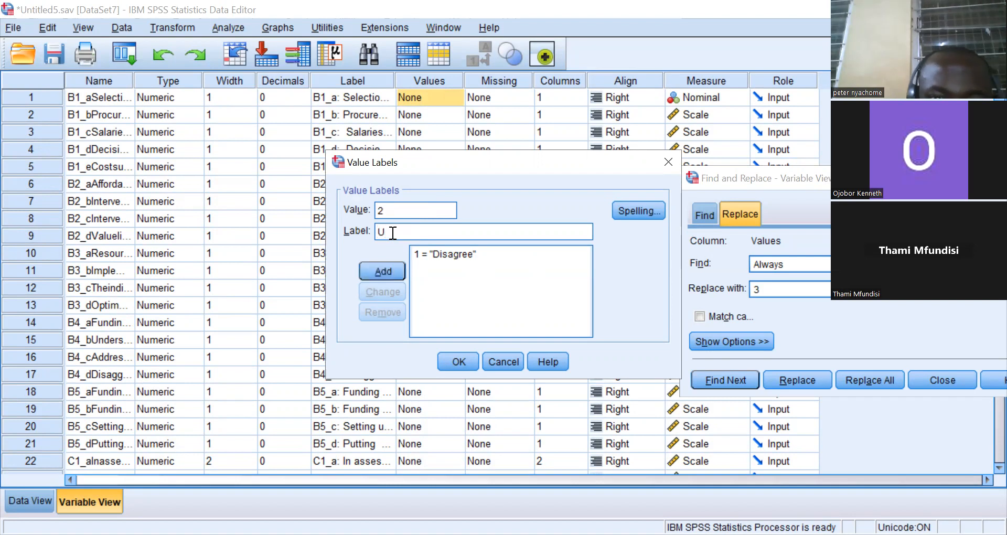
pyautogui.click(441, 253)
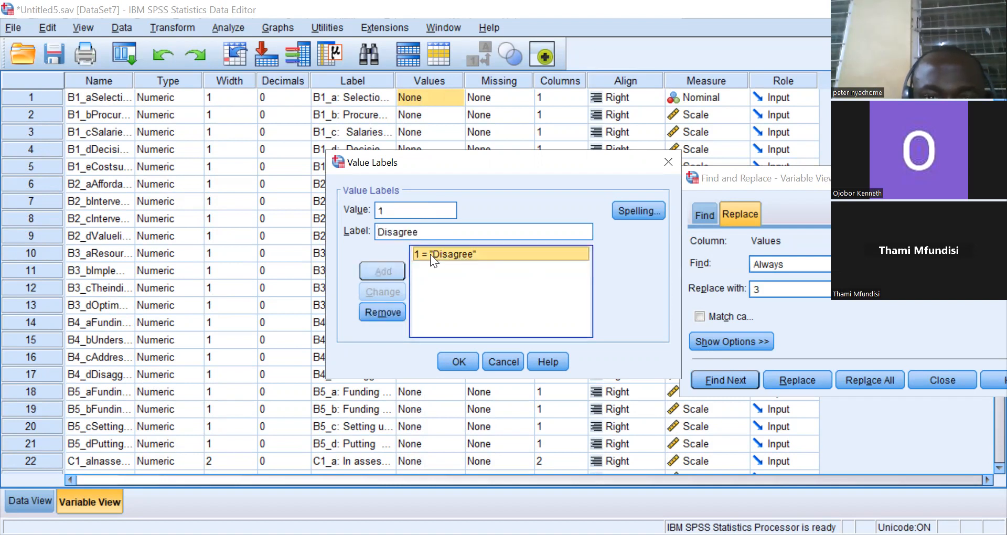
pyautogui.click(395, 308)
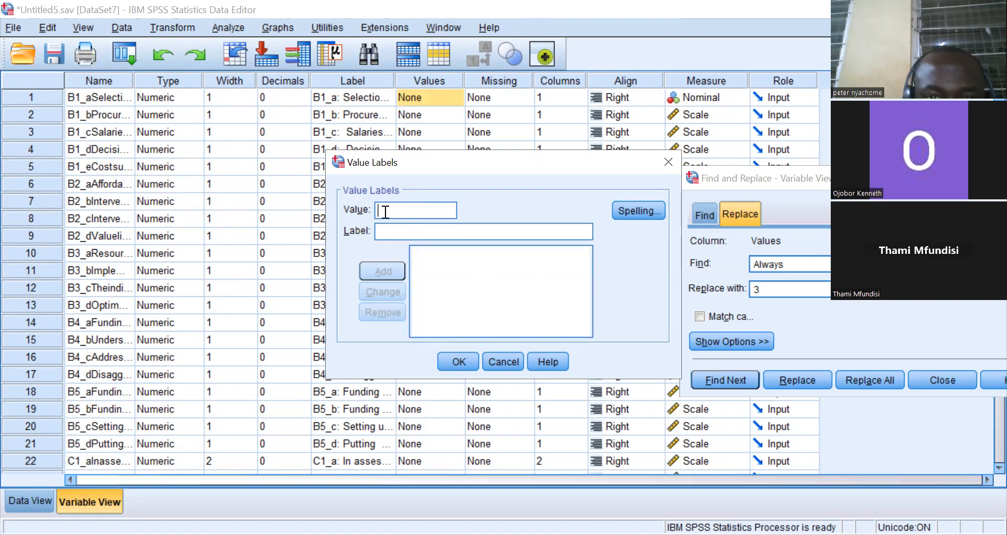
# Define value labels 1 = D, 2 = U and 3 = A for B1_a and confirm.
pyautogui.write('1')
pyautogui.click(390, 232)
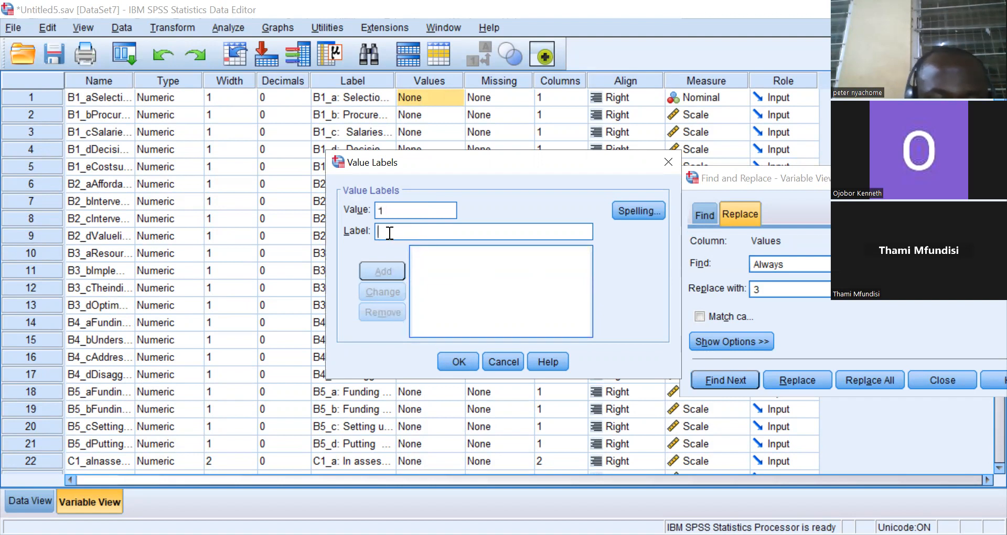
pyautogui.write('D')
pyautogui.click(386, 275)
pyautogui.write('2')
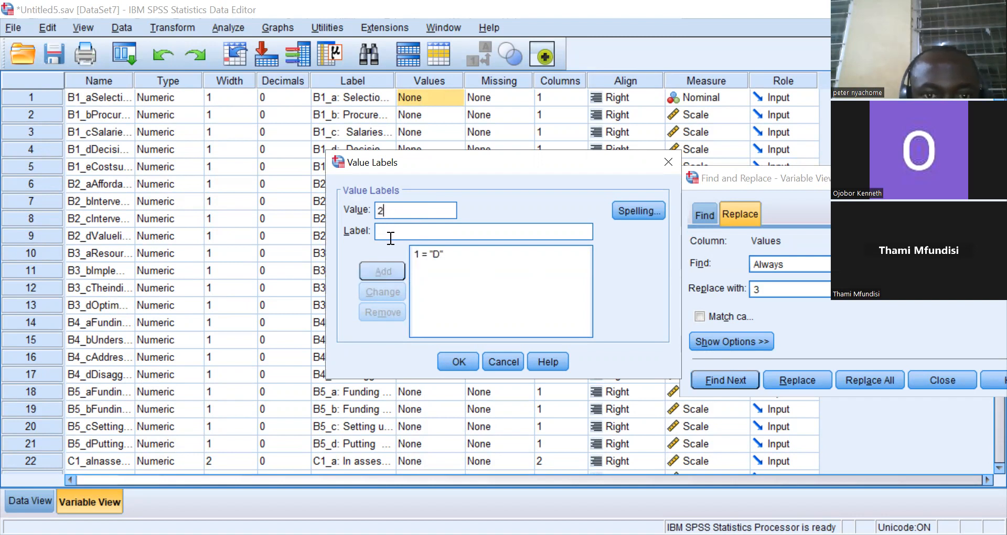
pyautogui.click(389, 231)
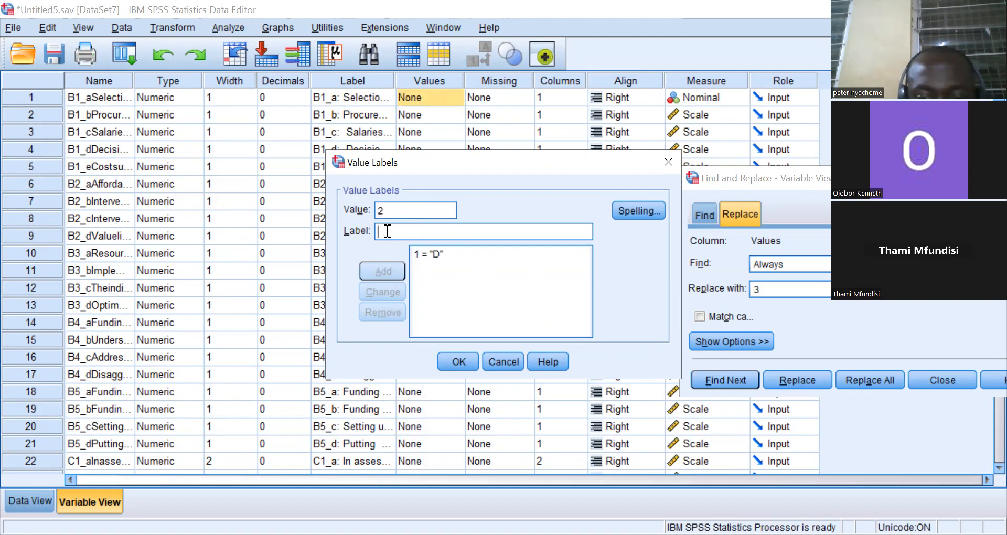
pyautogui.write('u')
pyautogui.press('BackSpace')
pyautogui.write('U')
pyautogui.click(391, 267)
pyautogui.write('3')
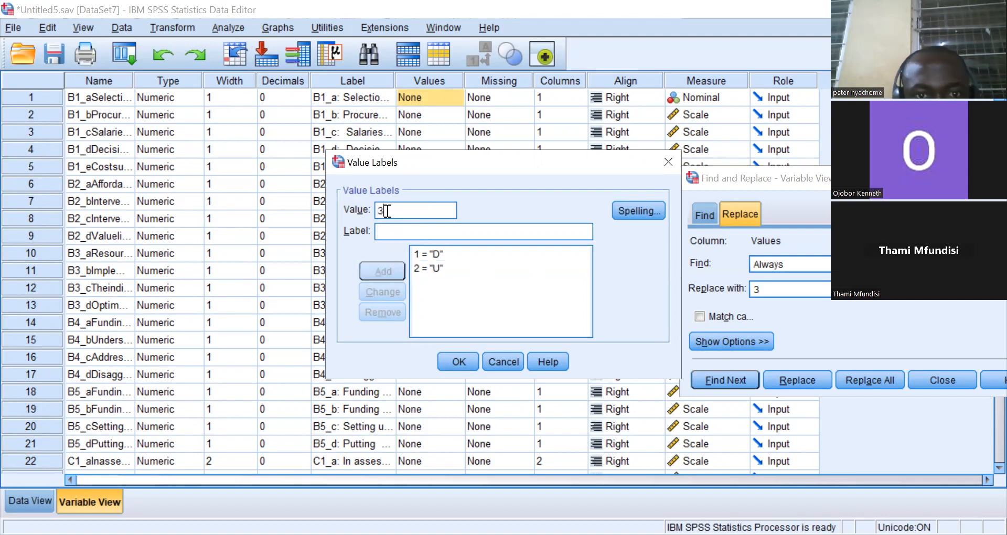
pyautogui.click(384, 233)
pyautogui.write('A')
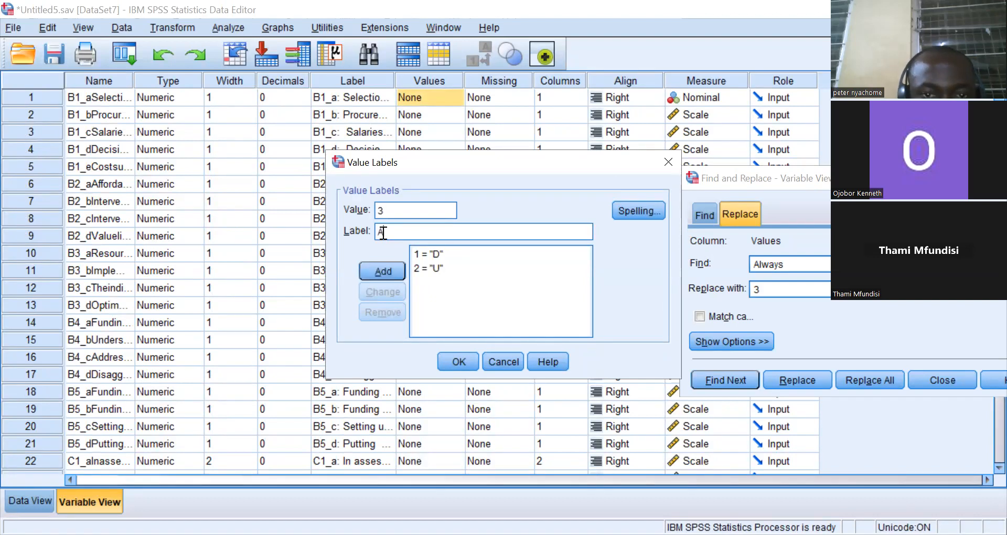
pyautogui.click(388, 270)
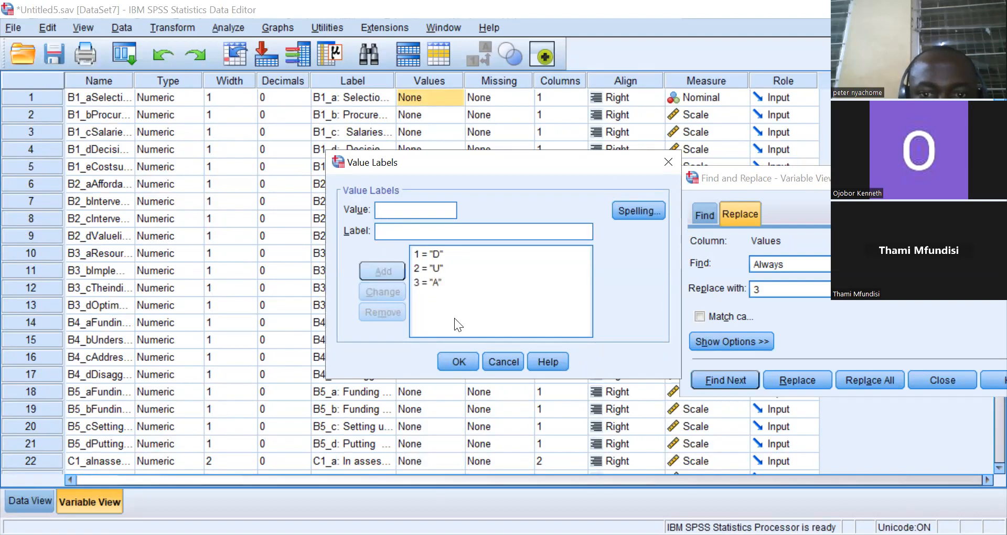
pyautogui.click(456, 353)
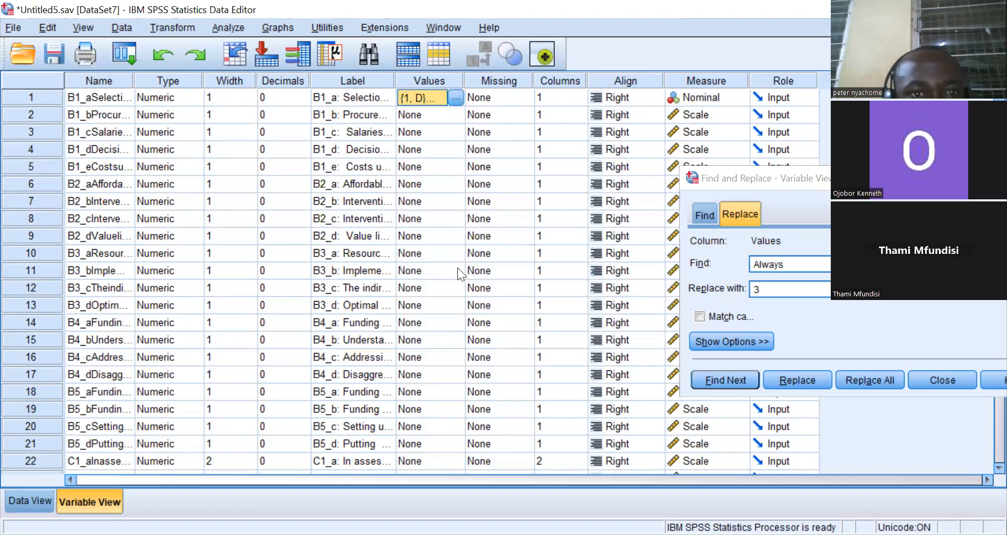
# Recheck B1_a's value labels and copy them.
pyautogui.click(455, 96)
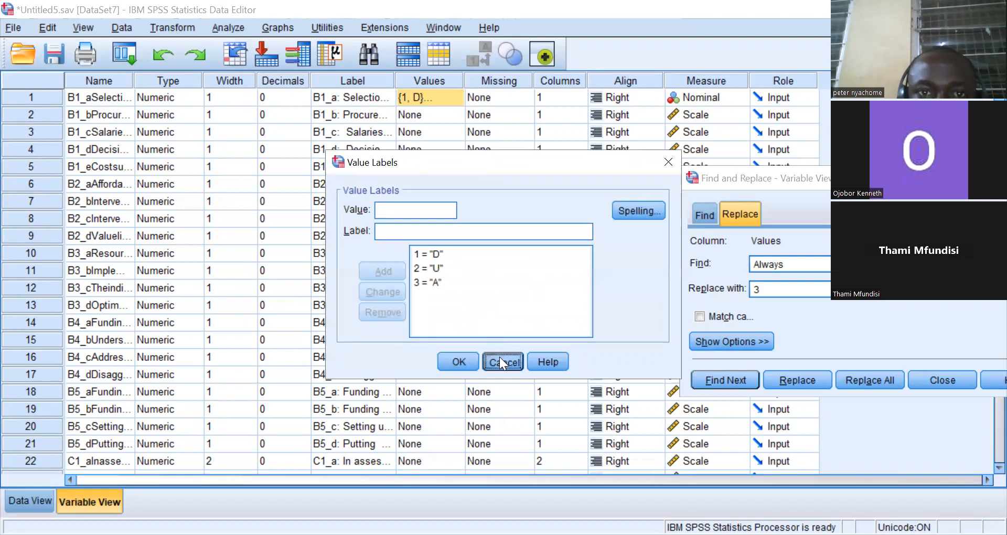
pyautogui.click(501, 361)
pyautogui.rightClick(435, 96)
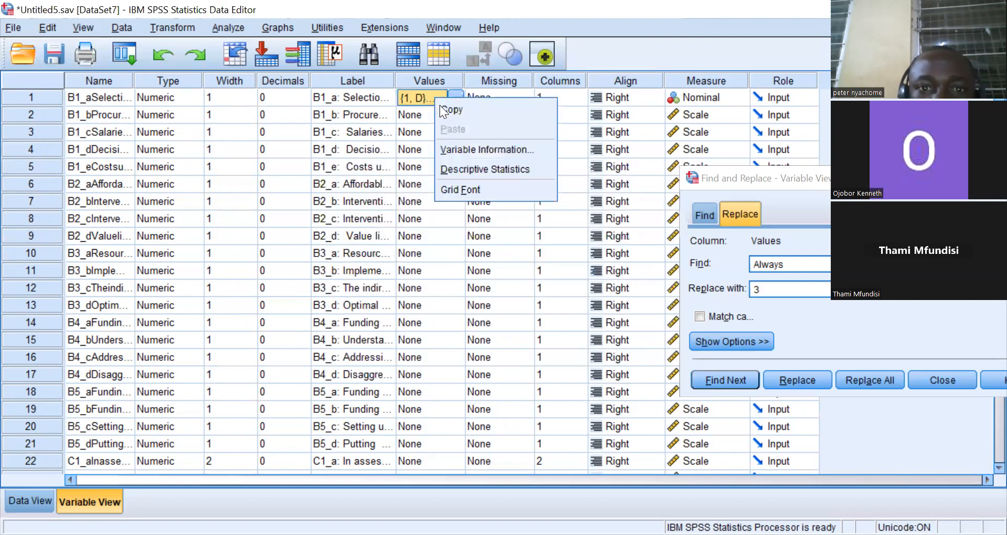
pyautogui.click(441, 108)
# Paste the value labels onto variables B1_b, B1_c, B1_d and B1_e.
pyautogui.click(421, 113)
pyautogui.rightClick(421, 114)
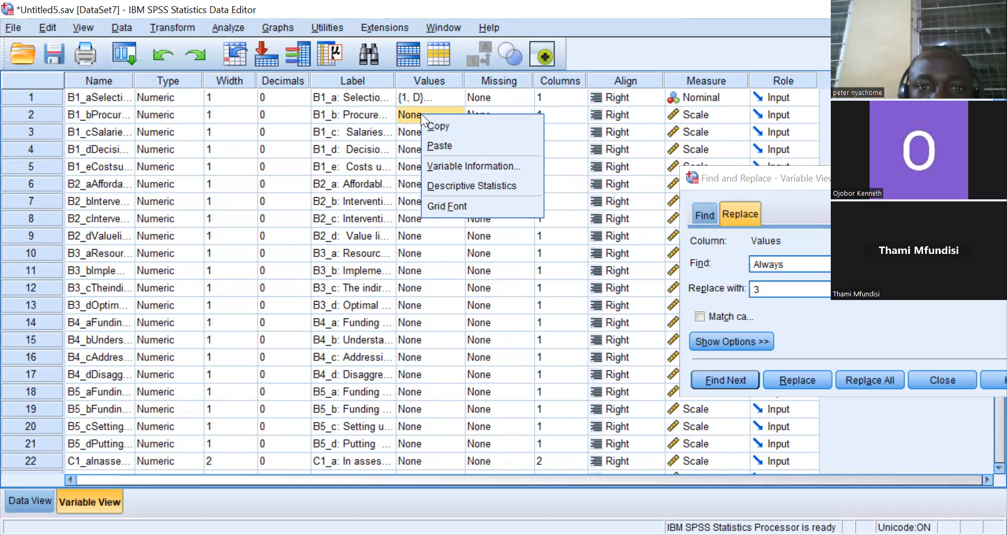
pyautogui.click(436, 143)
pyautogui.click(425, 132)
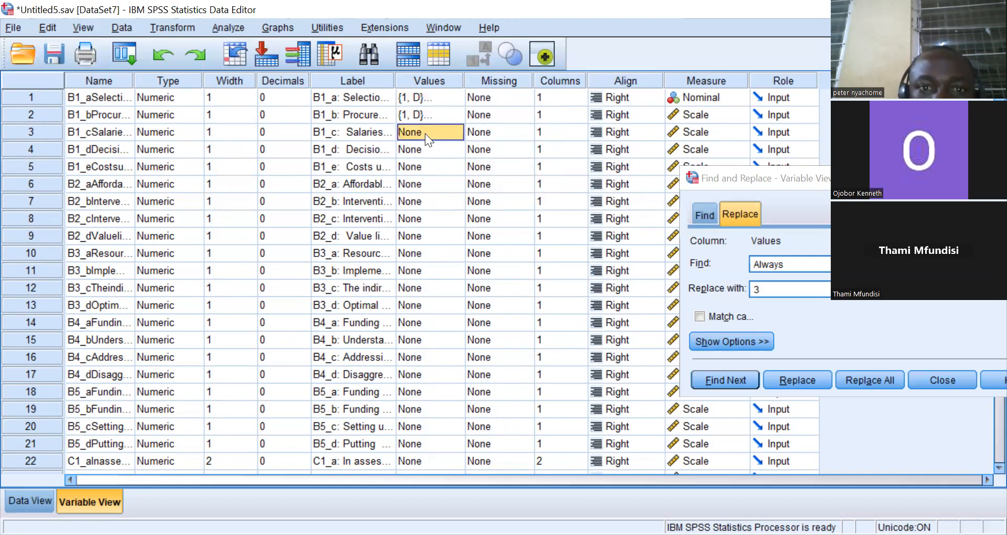
pyautogui.rightClick(425, 133)
pyautogui.click(444, 163)
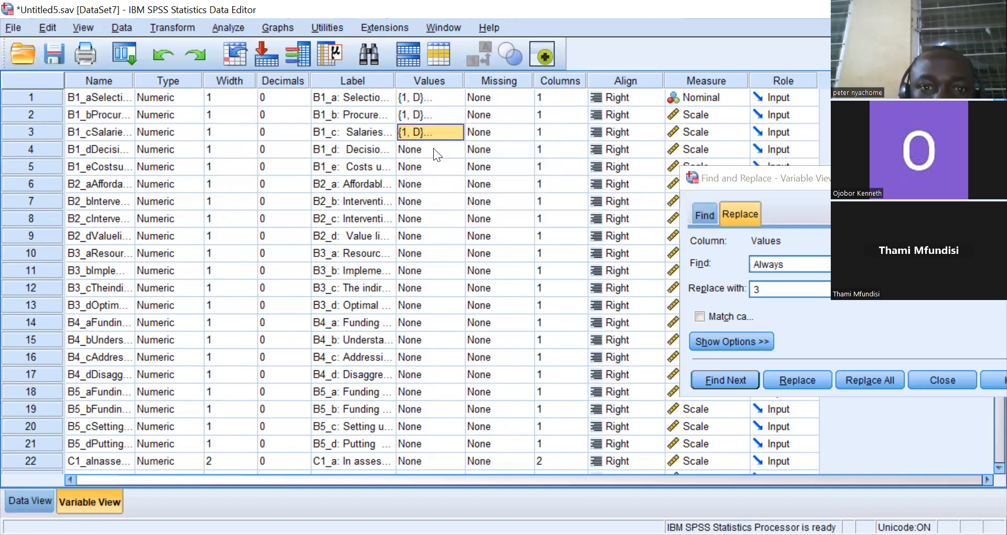
pyautogui.click(433, 148)
pyautogui.rightClick(432, 149)
pyautogui.click(454, 180)
pyautogui.click(429, 164)
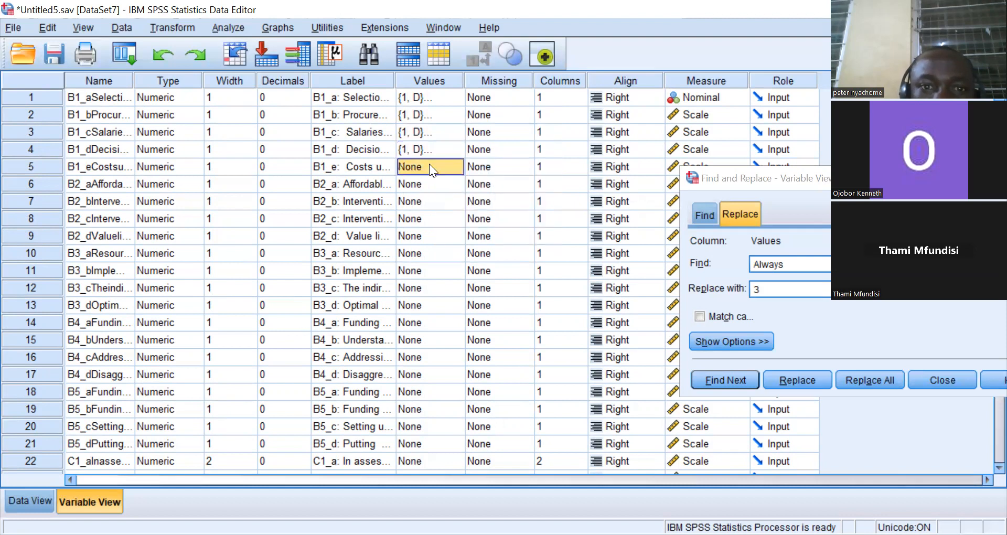
pyautogui.rightClick(430, 164)
pyautogui.click(450, 195)
# Paste the value labels onto variables B2_a, B2_b, B2_c and B2_d.
pyautogui.click(435, 184)
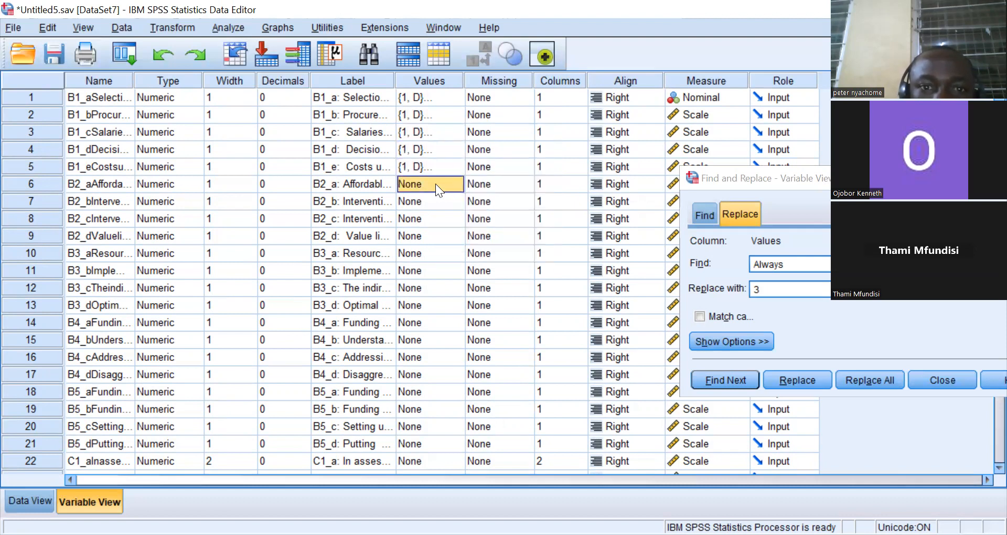
pyautogui.rightClick(436, 184)
pyautogui.click(454, 213)
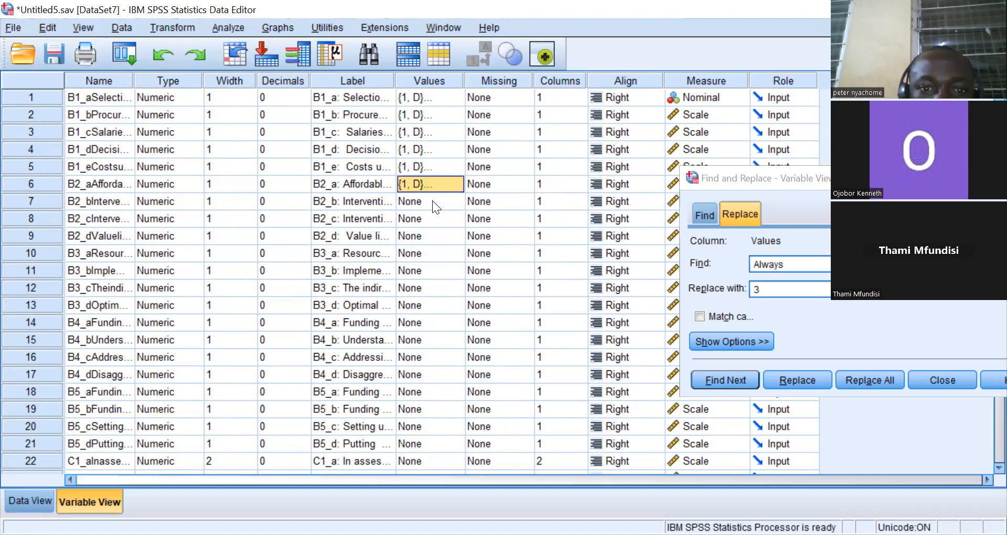
pyautogui.click(432, 201)
pyautogui.rightClick(433, 201)
pyautogui.click(450, 230)
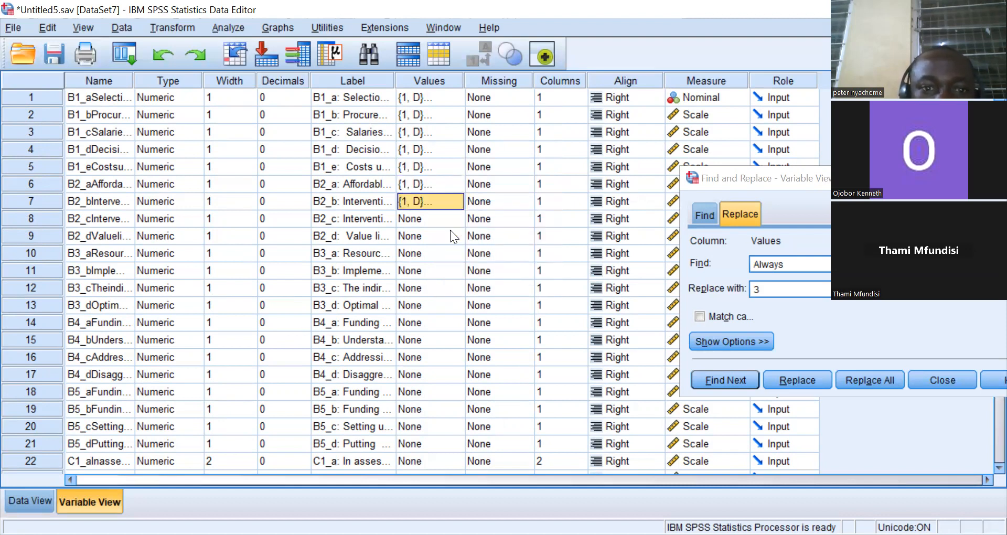
pyautogui.click(423, 221)
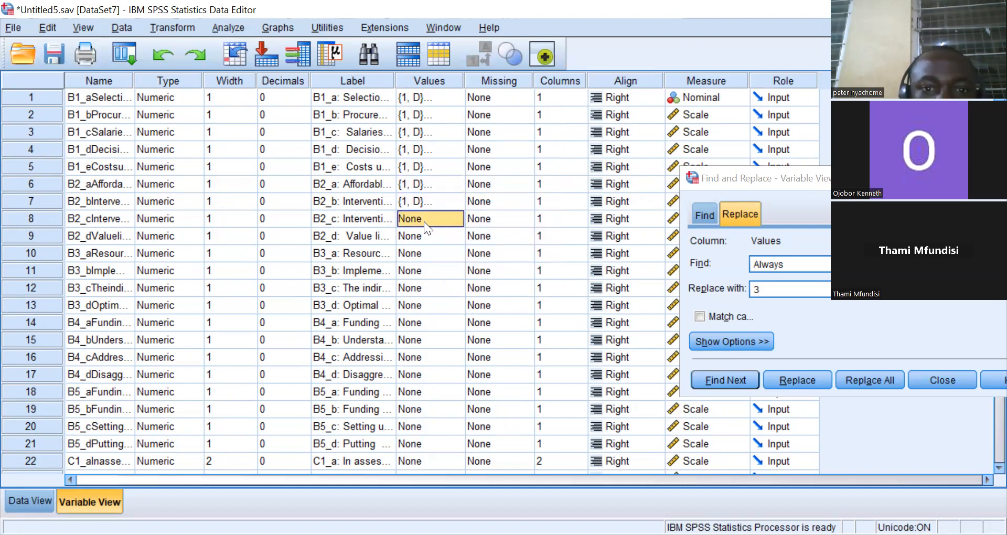
pyautogui.rightClick(424, 221)
pyautogui.click(443, 251)
pyautogui.click(424, 237)
pyautogui.rightClick(424, 237)
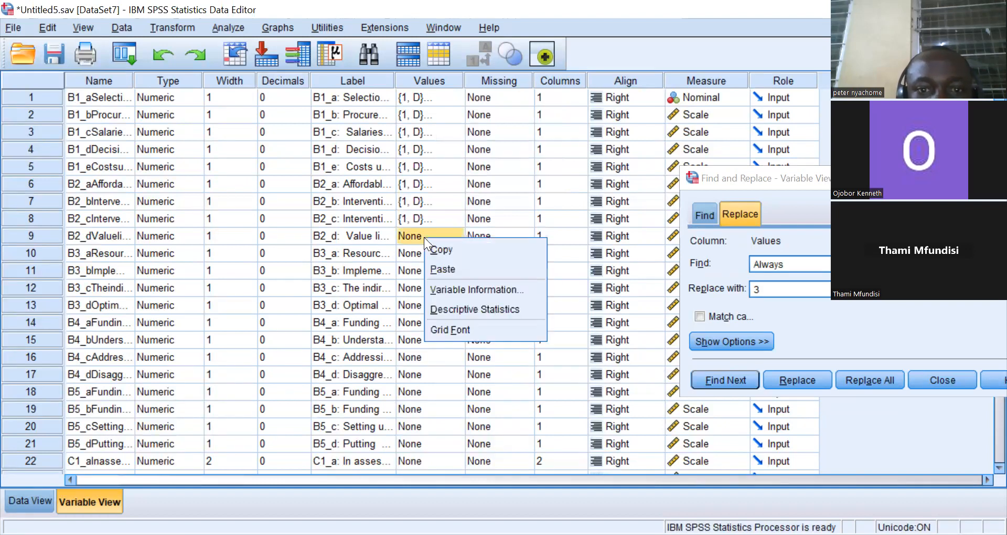
pyautogui.click(441, 264)
# Paste the copied value labels onto variables B3_a, B3_b, B3_c and B3_d.
pyautogui.click(421, 254)
pyautogui.rightClick(422, 254)
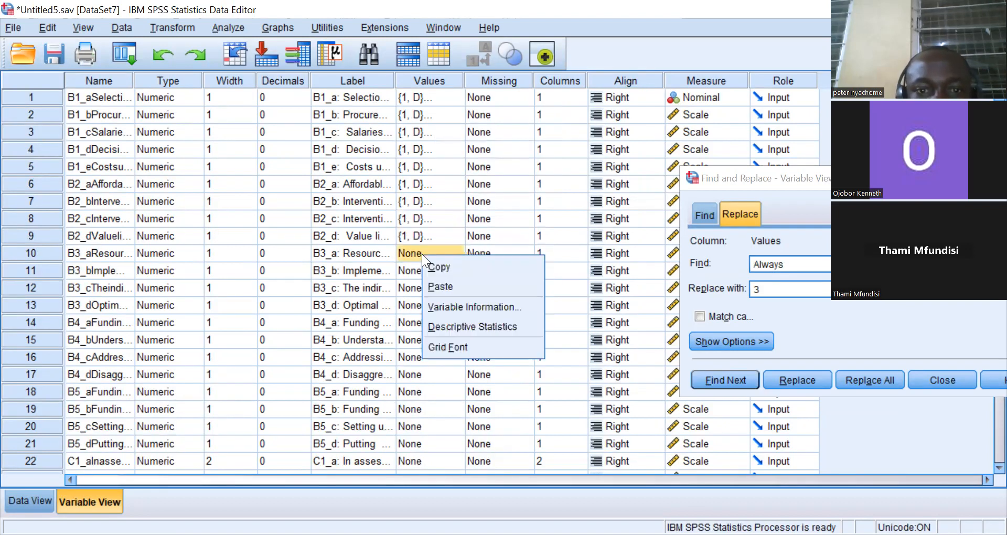
pyautogui.click(436, 283)
pyautogui.click(424, 272)
pyautogui.rightClick(424, 273)
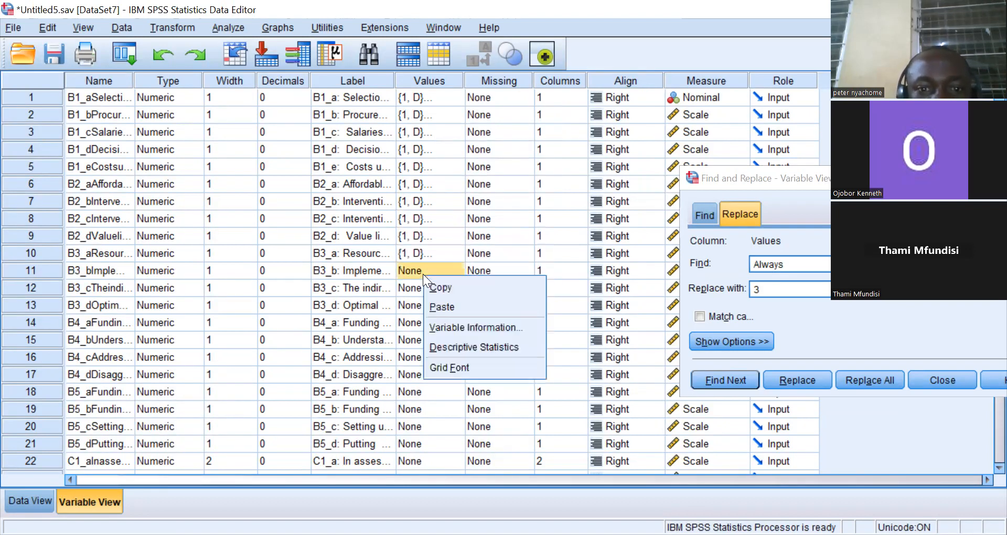
pyautogui.click(440, 302)
pyautogui.click(428, 289)
pyautogui.rightClick(428, 290)
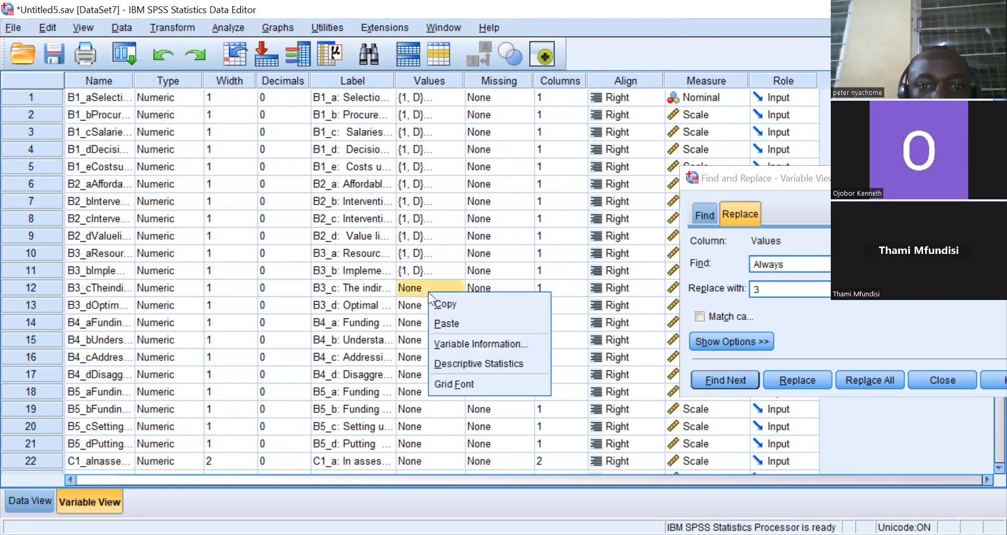
pyautogui.click(449, 326)
pyautogui.click(437, 309)
pyautogui.rightClick(436, 310)
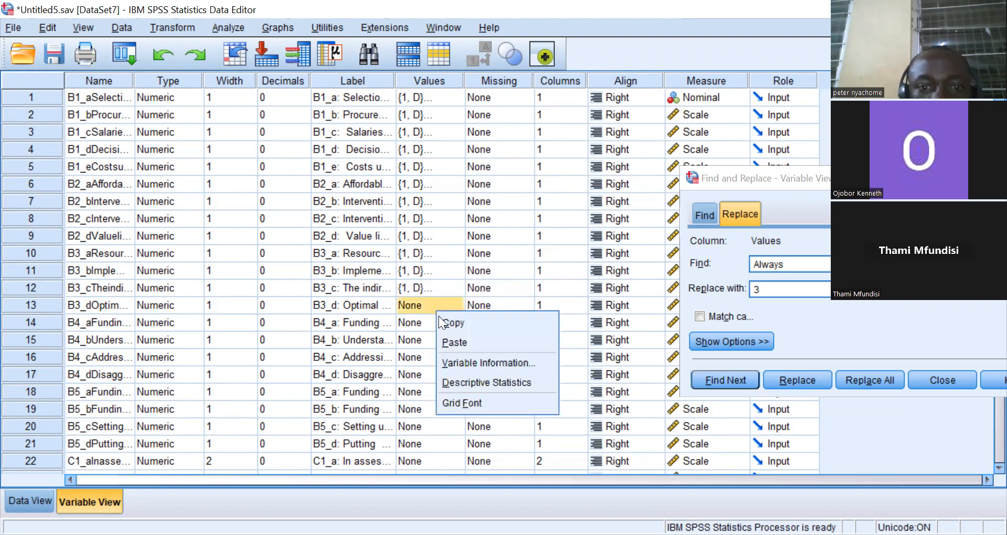
pyautogui.click(454, 340)
# Paste the copied value labels onto variables B4_a, B4_b, B4_c and B4_d.
pyautogui.rightClick(427, 322)
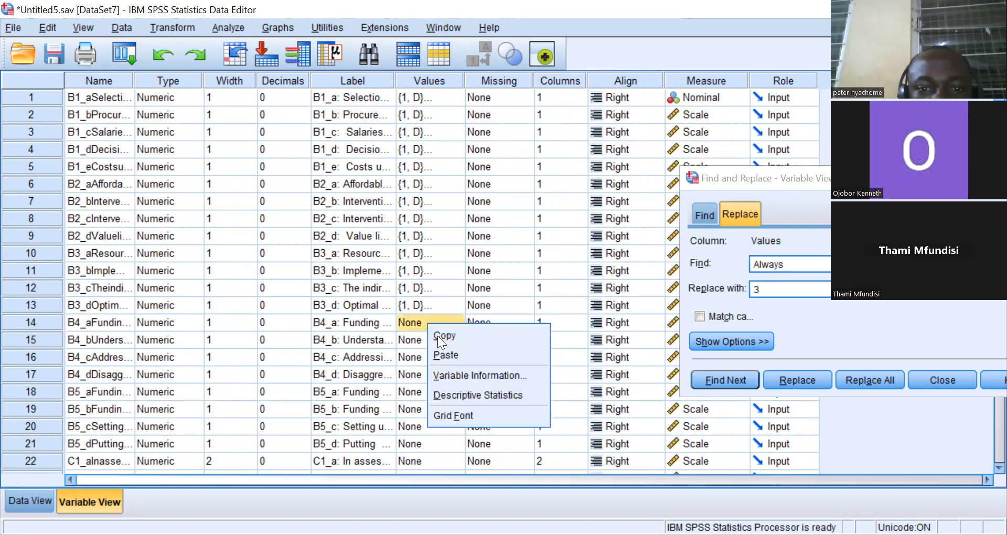
pyautogui.click(447, 352)
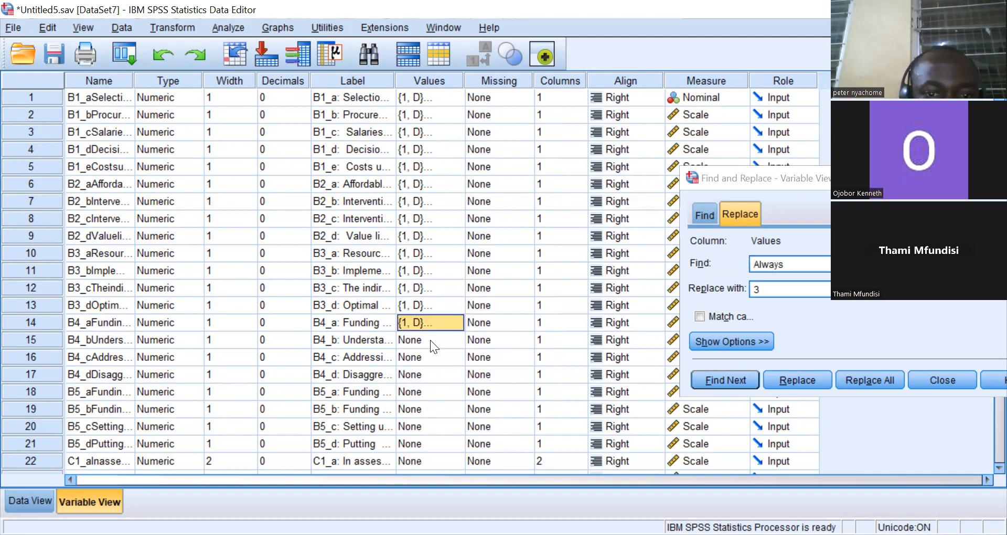
pyautogui.click(430, 340)
pyautogui.rightClick(429, 340)
pyautogui.click(443, 369)
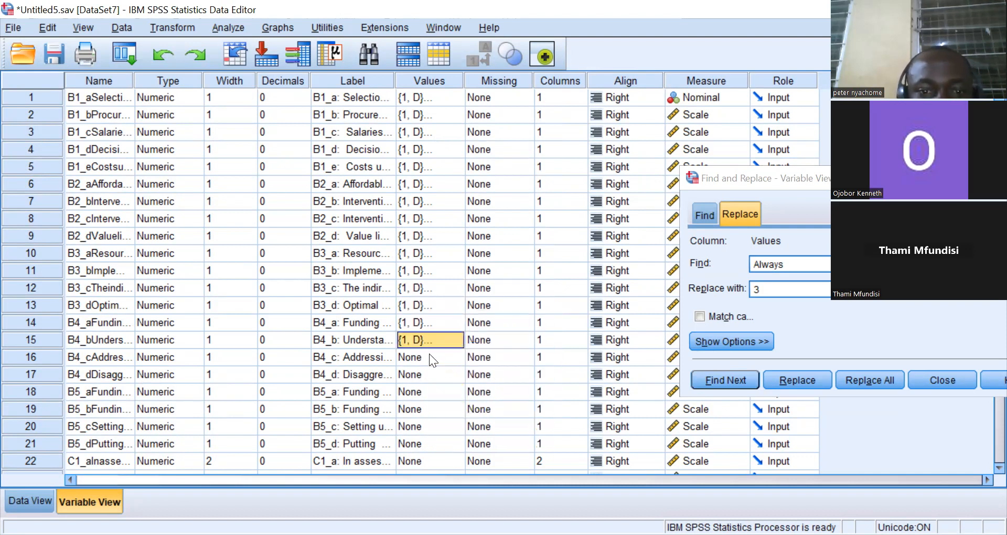
pyautogui.rightClick(427, 354)
pyautogui.click(444, 384)
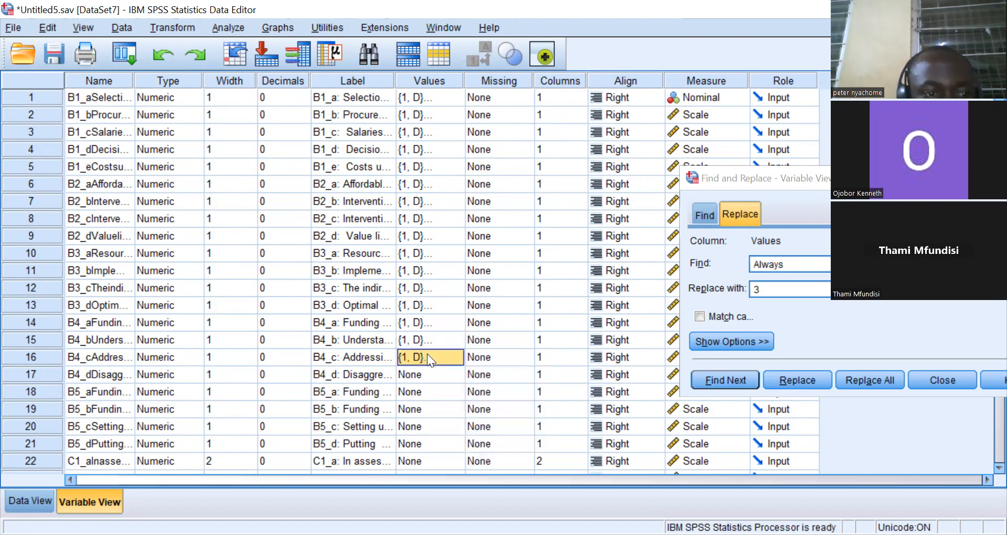
pyautogui.press('Down')
pyautogui.hotkey('shift', 'F10')
pyautogui.press('Down')
pyautogui.press('Down')
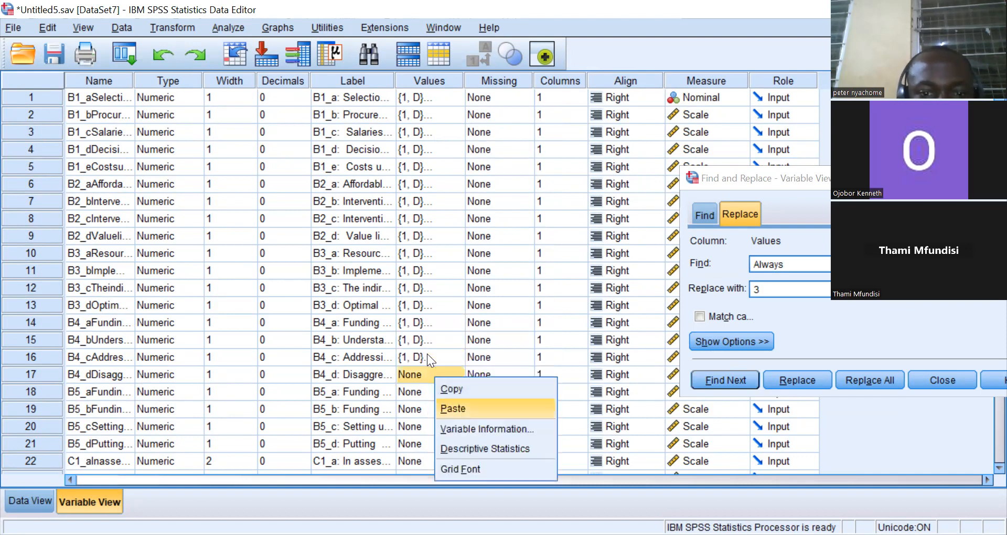
pyautogui.press('Return')
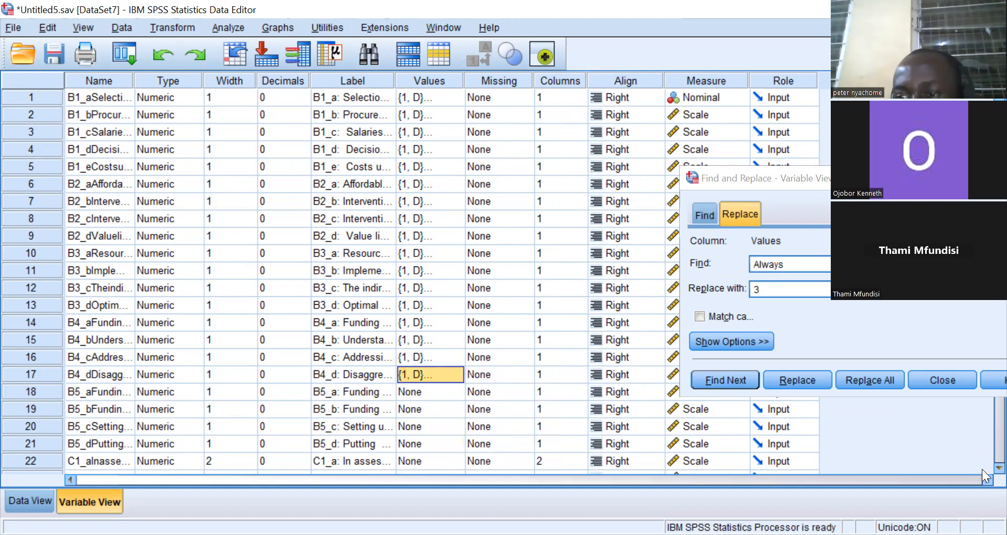
# Paste the copied value labels onto variables B5_a, B5_b, B5_c and B5_d.
pyautogui.scroll(-2, 982, 467)
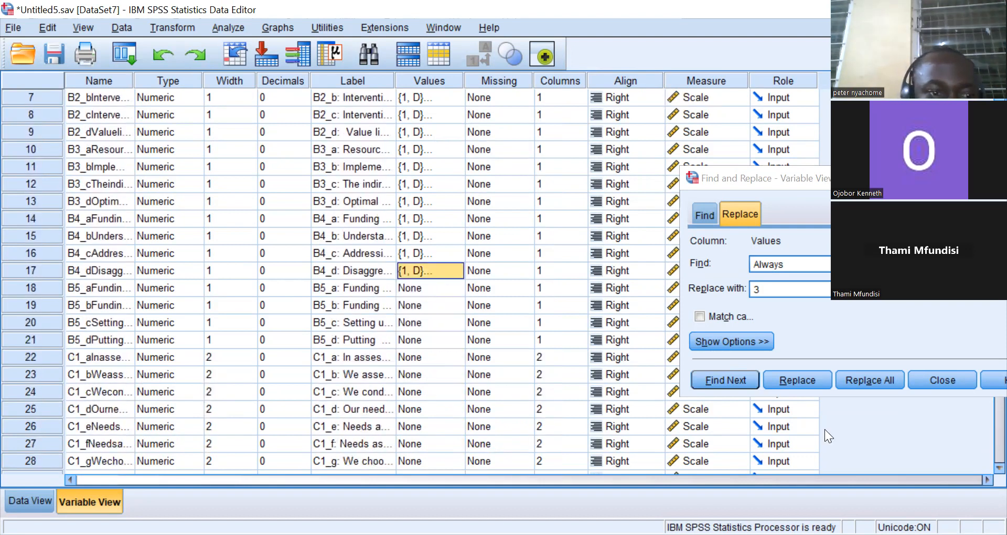
pyautogui.rightClick(423, 287)
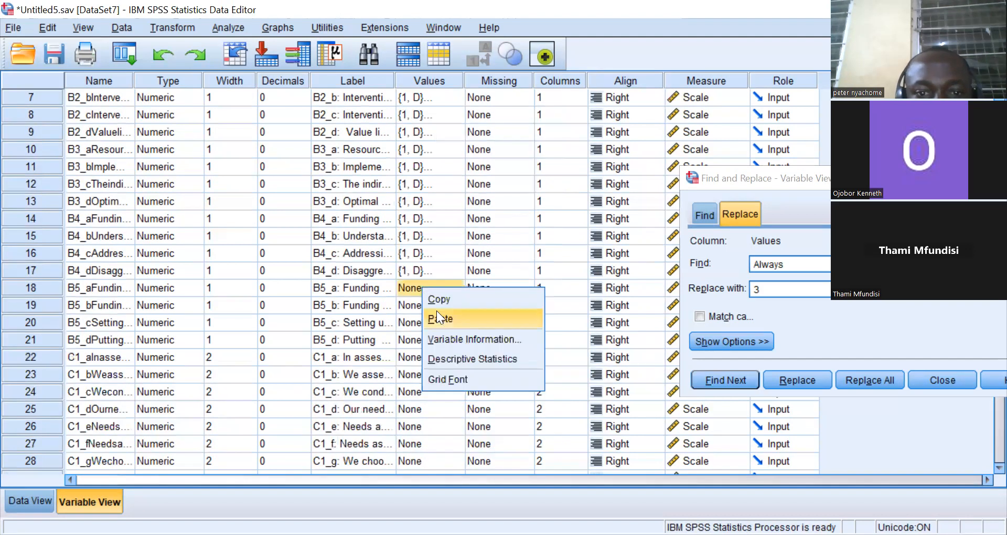
pyautogui.click(437, 318)
pyautogui.rightClick(419, 307)
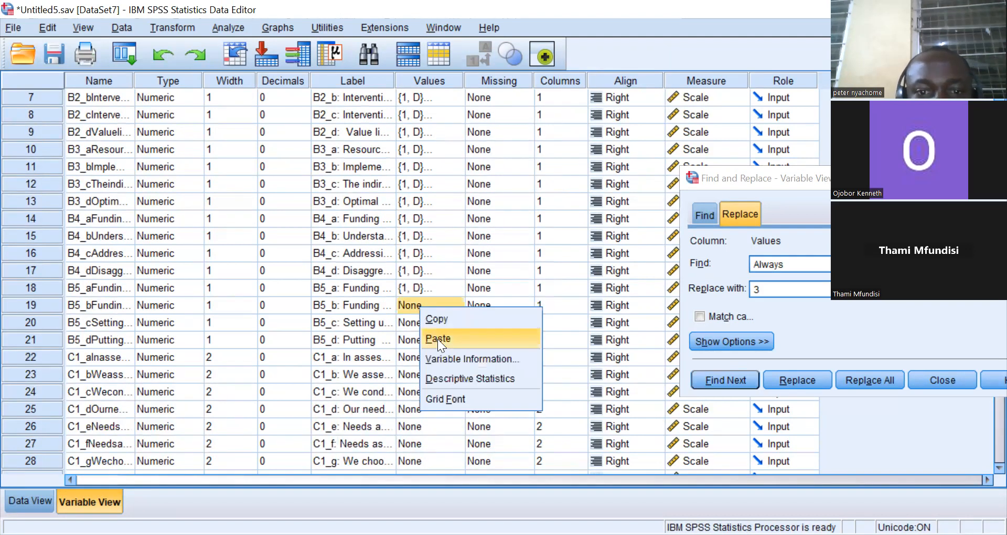
pyautogui.click(438, 338)
pyautogui.rightClick(423, 324)
pyautogui.click(443, 353)
pyautogui.rightClick(427, 341)
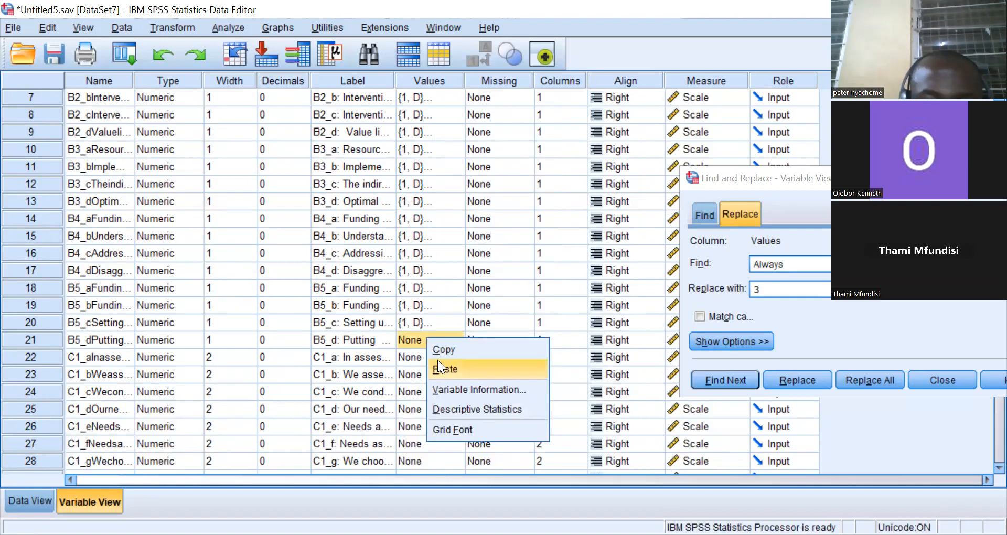
pyautogui.click(438, 360)
# Open value labels for C1_a and add labels 1 = SD and 2 = D.
pyautogui.click(416, 356)
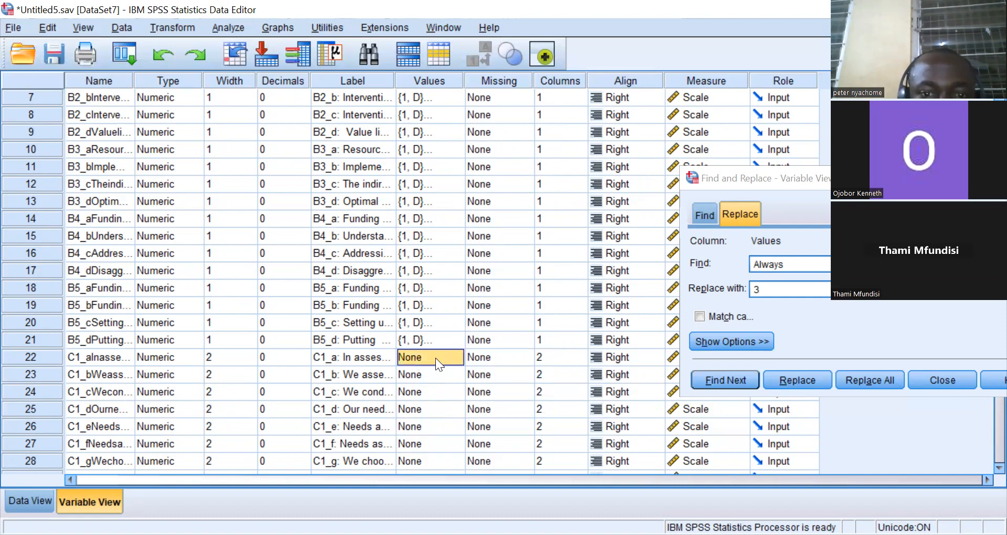
pyautogui.click(449, 356)
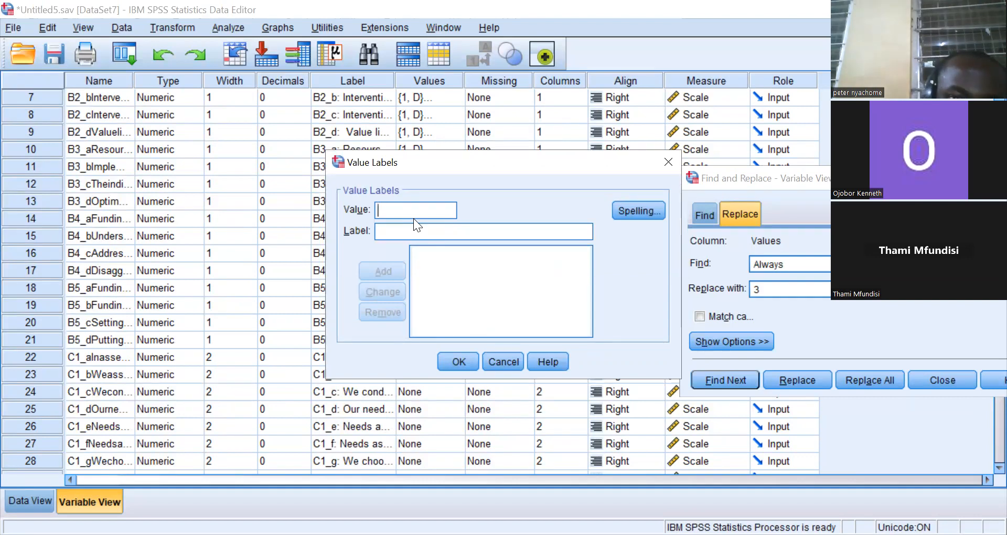
pyautogui.write('1')
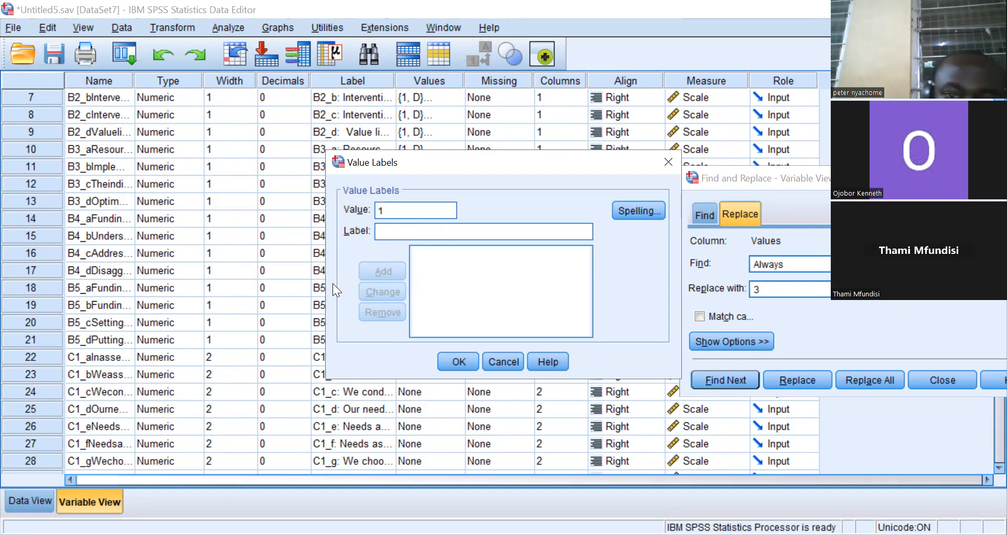
pyautogui.click(385, 233)
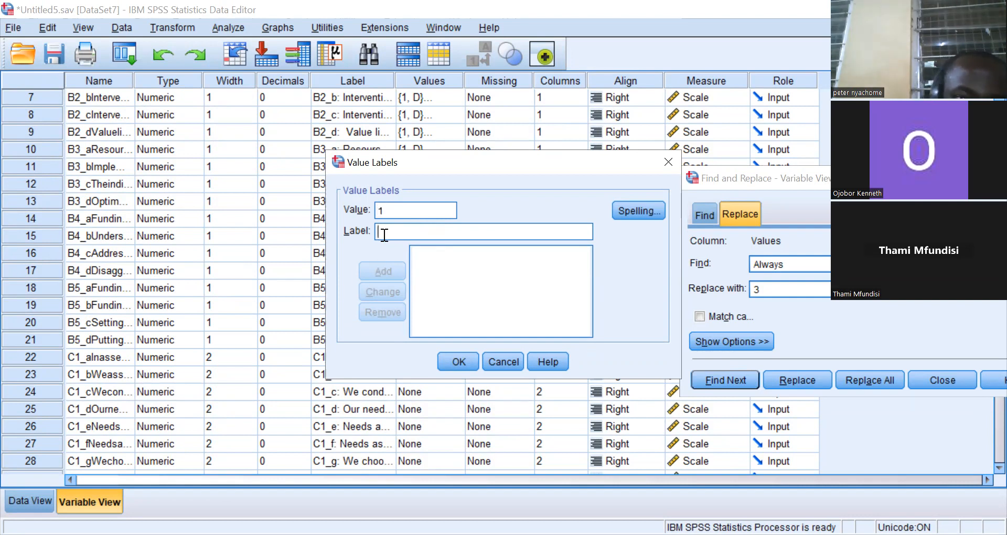
pyautogui.write('SD')
pyautogui.click(382, 267)
pyautogui.write('2')
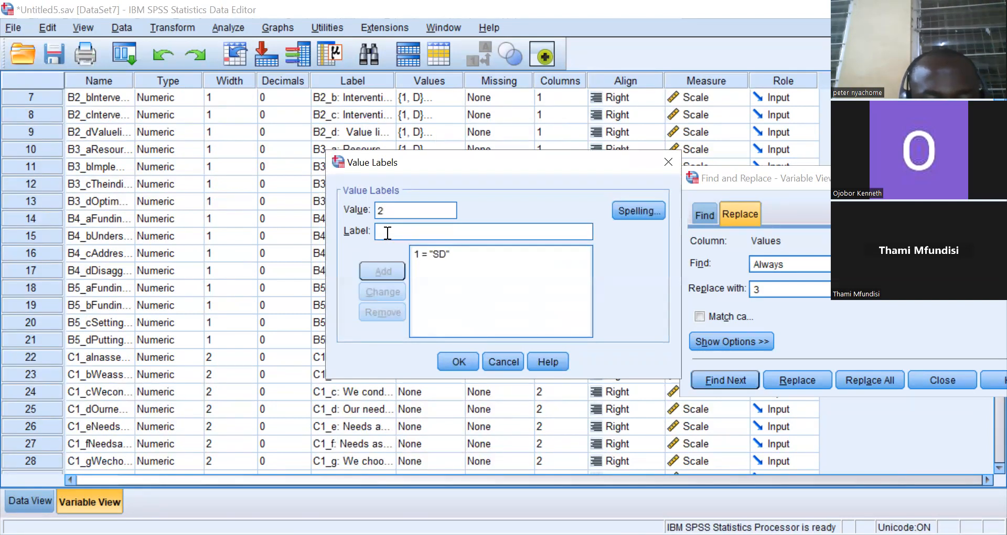
pyautogui.write('D')
pyautogui.press('BackSpace')
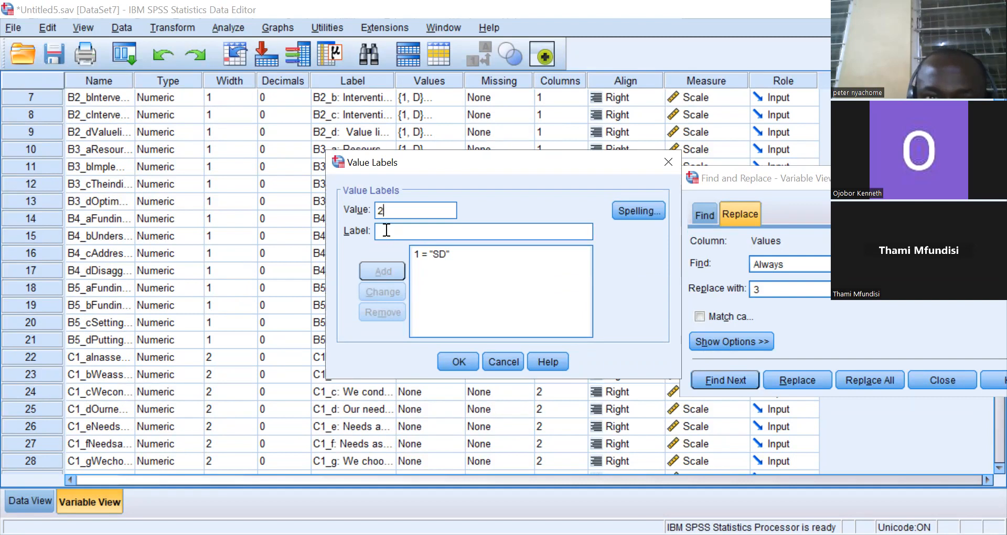
pyautogui.click(387, 234)
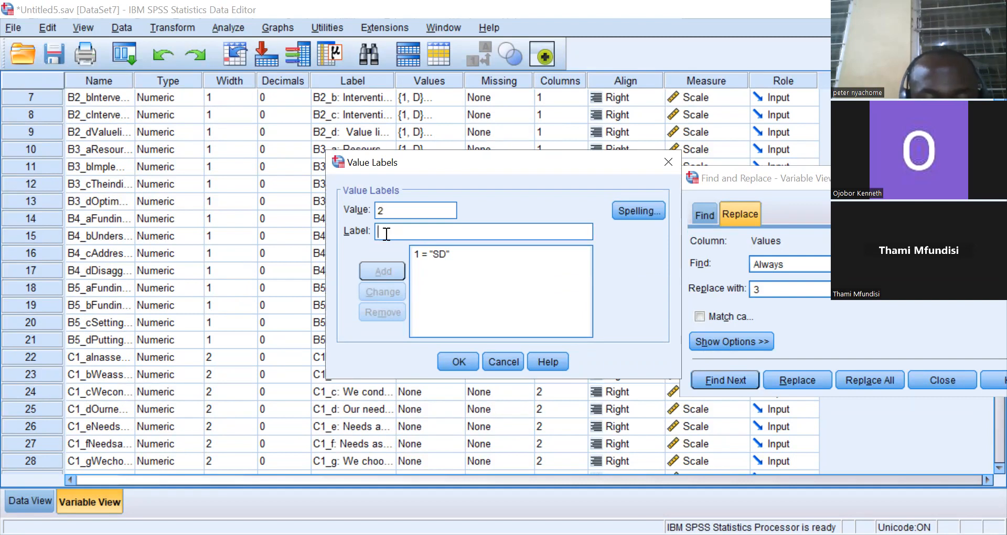
pyautogui.write('D')
pyautogui.click(384, 267)
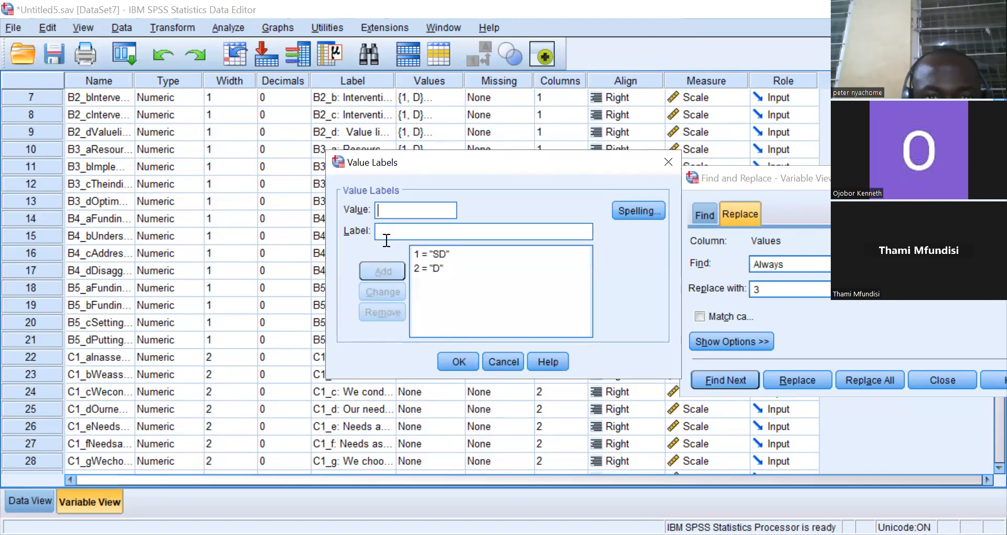
# Add value labels 3 = U, 4 = A and 5 = SA for C1_a and confirm.
pyautogui.click(384, 211)
pyautogui.write('3')
pyautogui.click(387, 231)
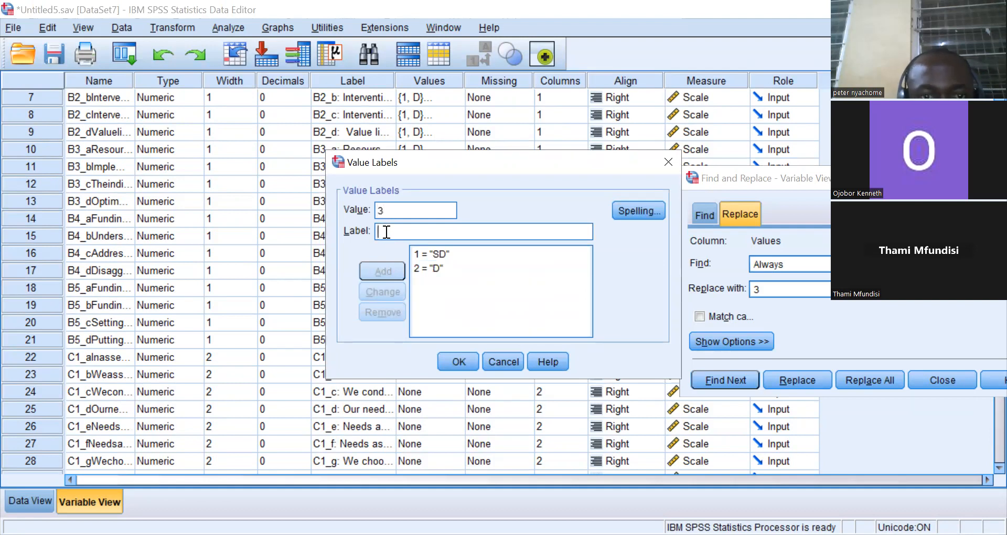
pyautogui.write('U')
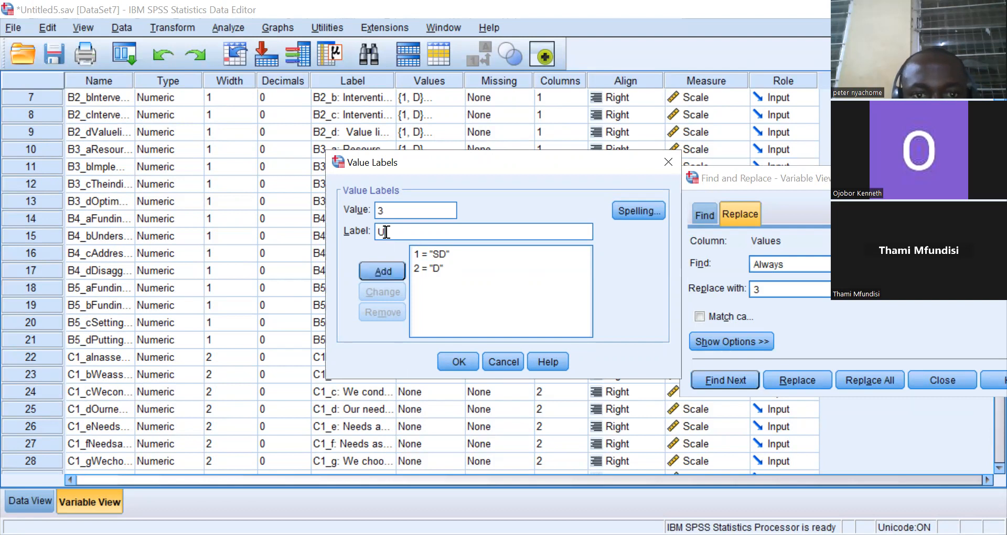
pyautogui.click(384, 273)
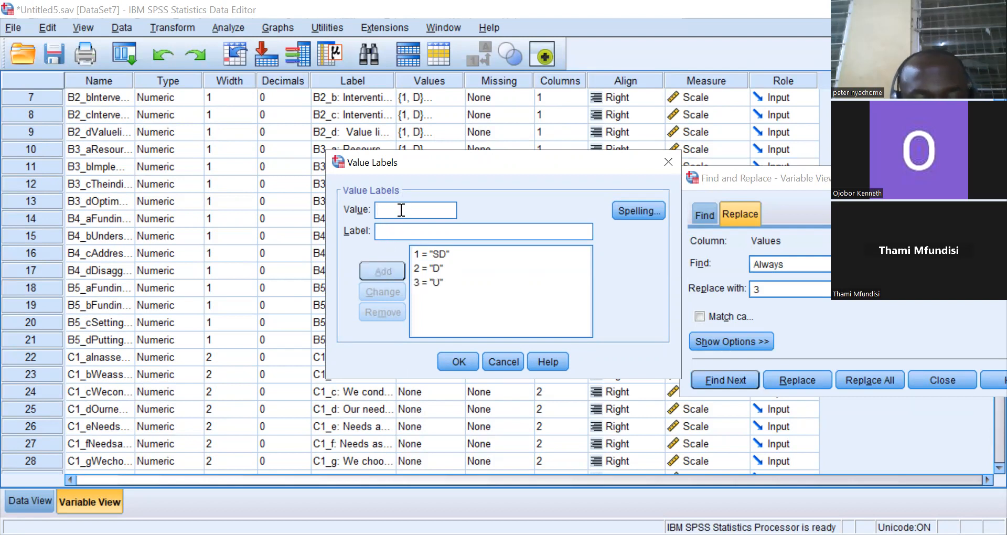
pyautogui.write('4')
pyautogui.click(388, 233)
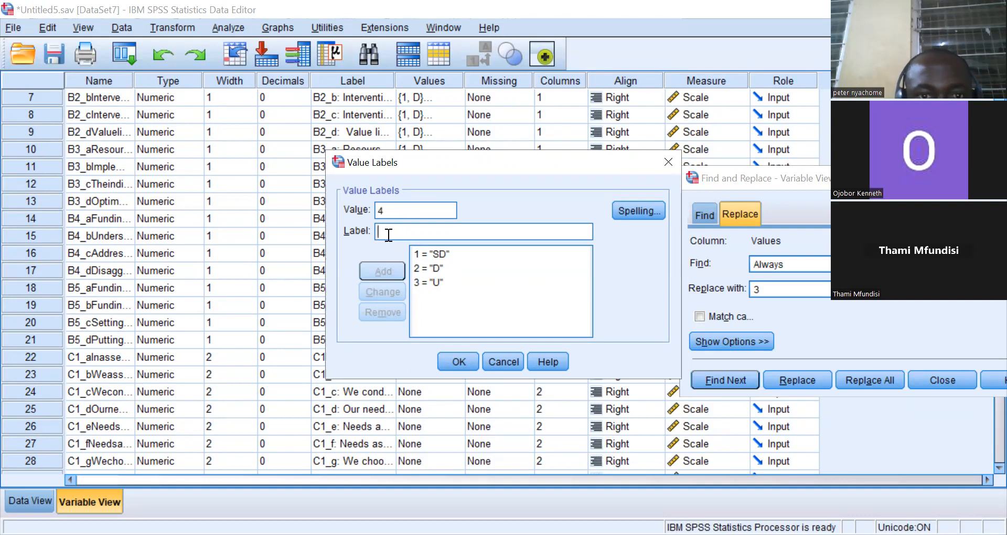
pyautogui.write('A')
pyautogui.click(389, 270)
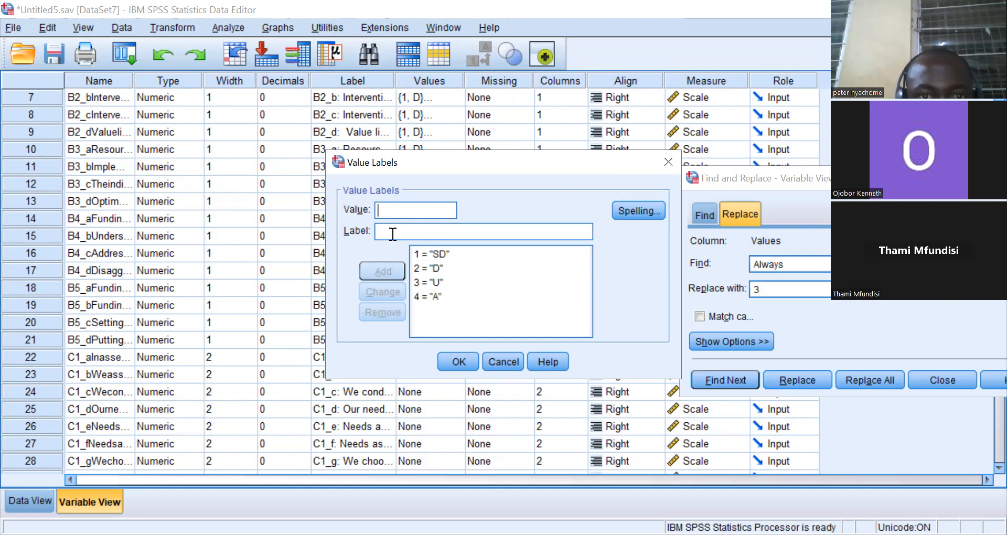
pyautogui.write('5')
pyautogui.click(392, 230)
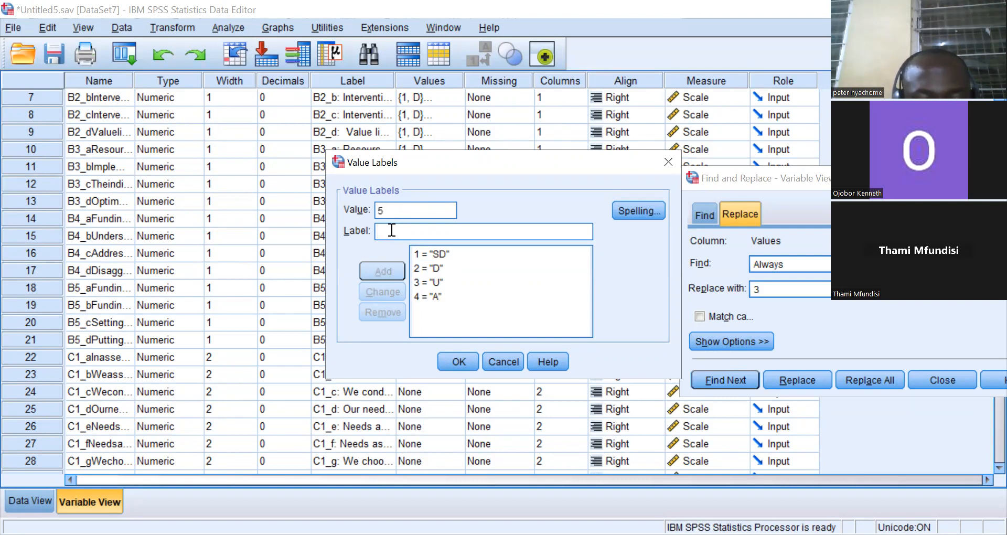
pyautogui.write('SA')
pyautogui.click(386, 272)
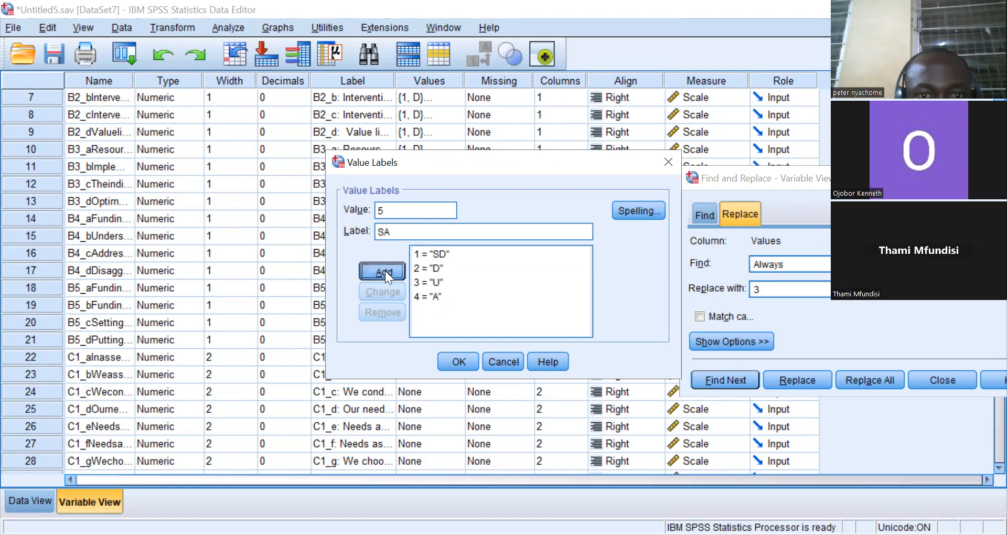
pyautogui.click(462, 359)
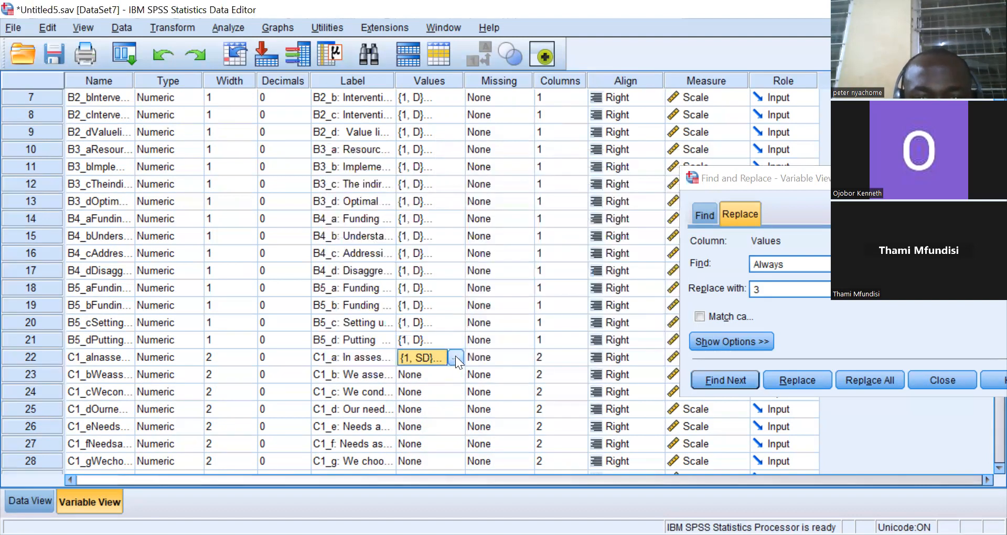
# Copy C1_a's value labels and paste them onto variables C1_b, C1_c, C1_d, C1_e and C1_f.
pyautogui.rightClick(433, 352)
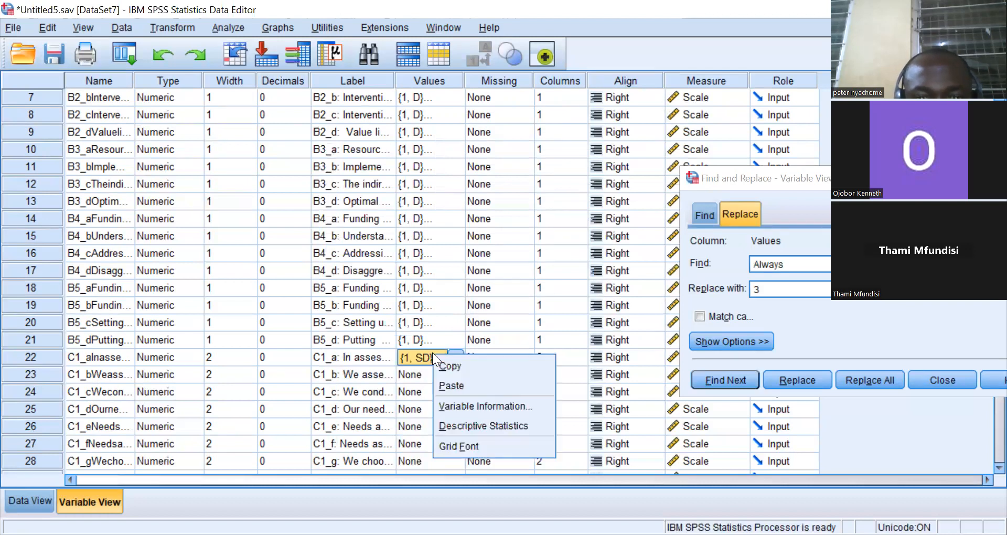
pyautogui.click(444, 363)
pyautogui.rightClick(429, 375)
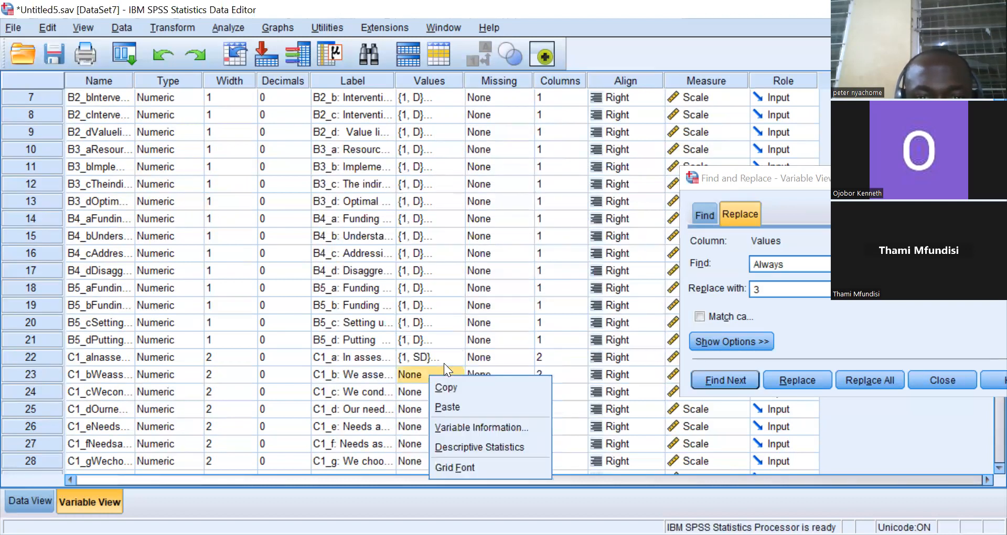
pyautogui.click(448, 407)
pyautogui.rightClick(425, 394)
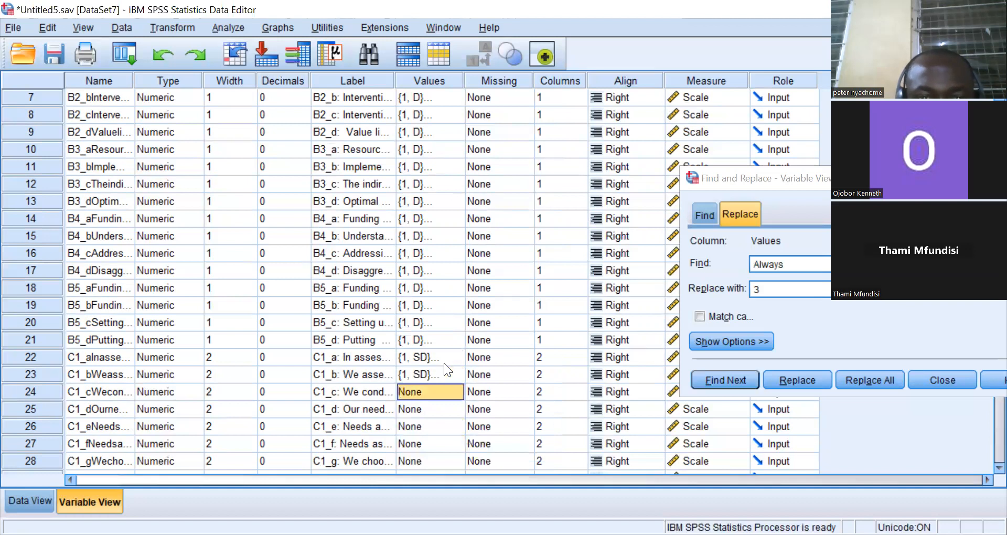
pyautogui.click(442, 426)
pyautogui.rightClick(429, 411)
pyautogui.click(446, 440)
pyautogui.rightClick(431, 429)
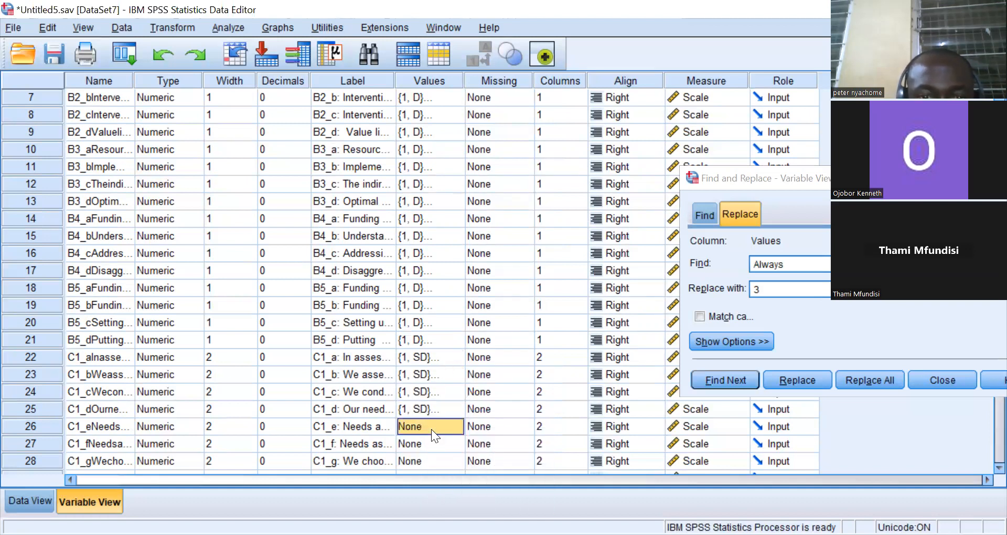
pyautogui.click(451, 456)
pyautogui.rightClick(438, 449)
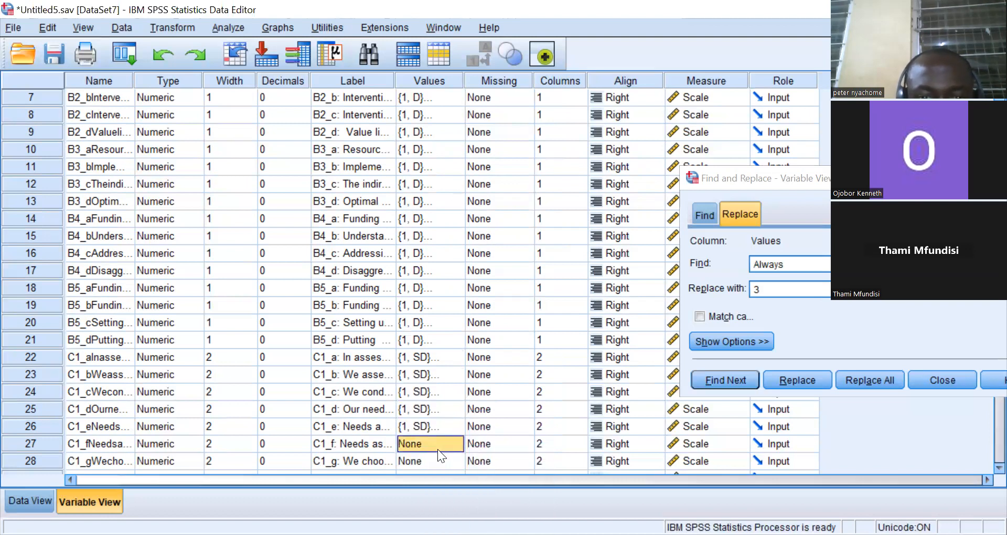
pyautogui.click(456, 480)
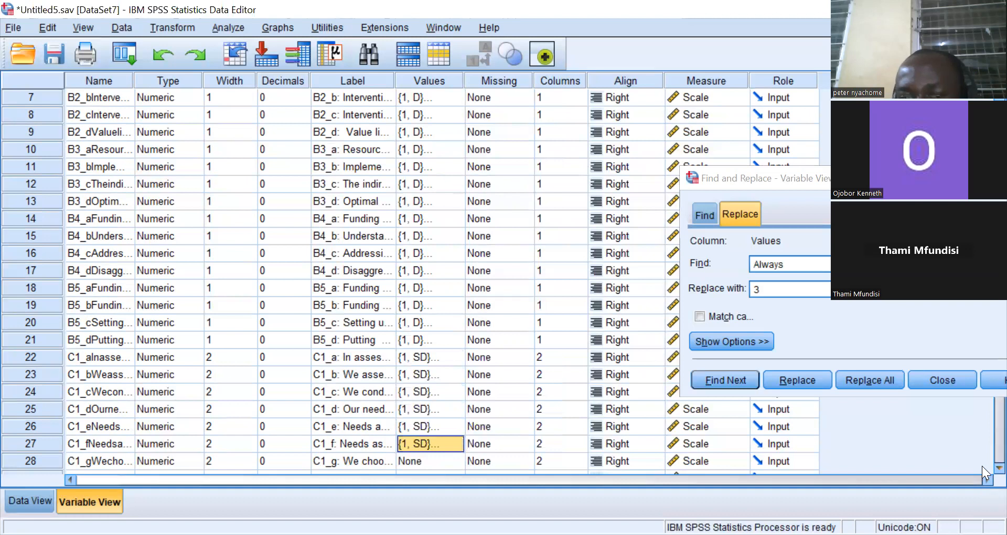
# Paste the copied value labels onto variables C1_g, C1_h, C2_a and C2_b.
pyautogui.scroll(-5, 983, 465)
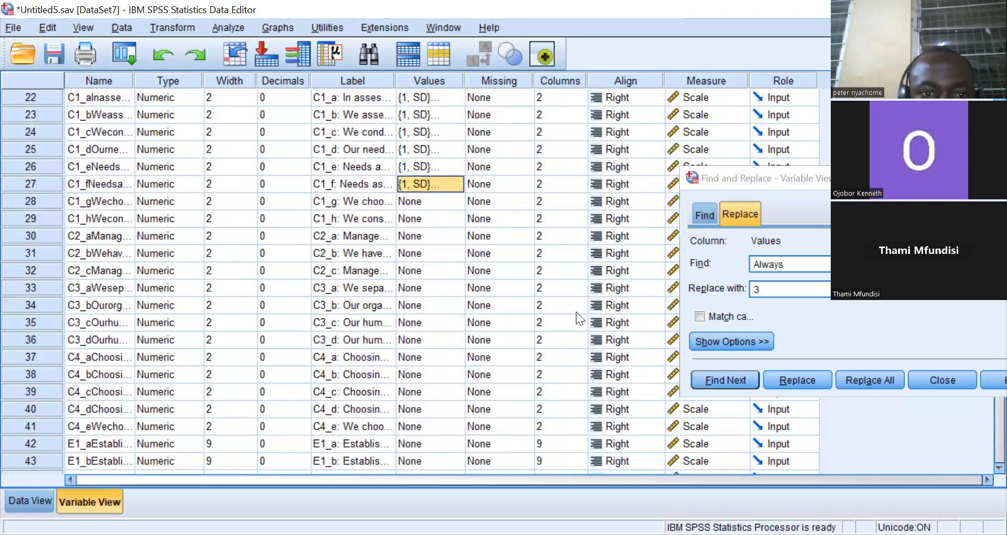
pyautogui.rightClick(423, 200)
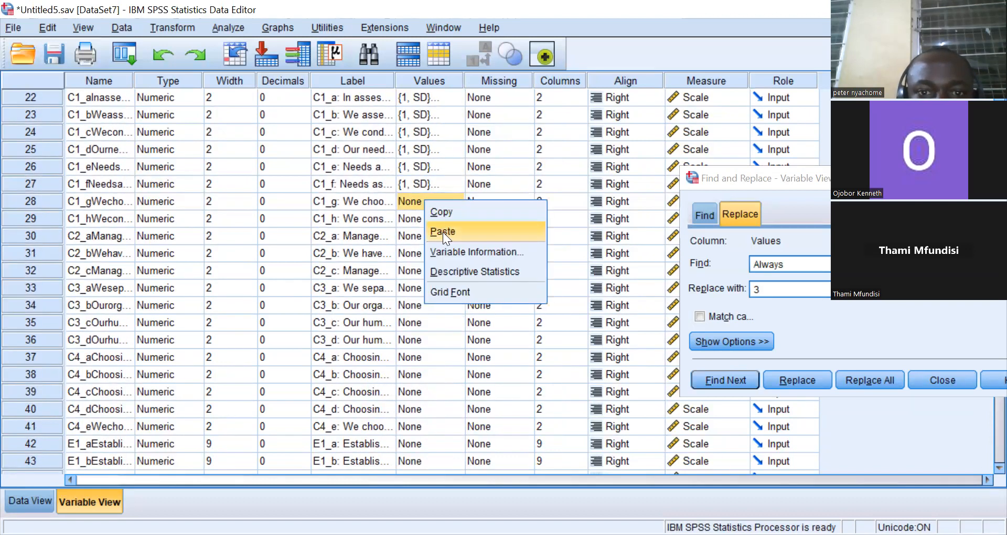
pyautogui.click(443, 232)
pyautogui.click(422, 217)
pyautogui.rightClick(422, 216)
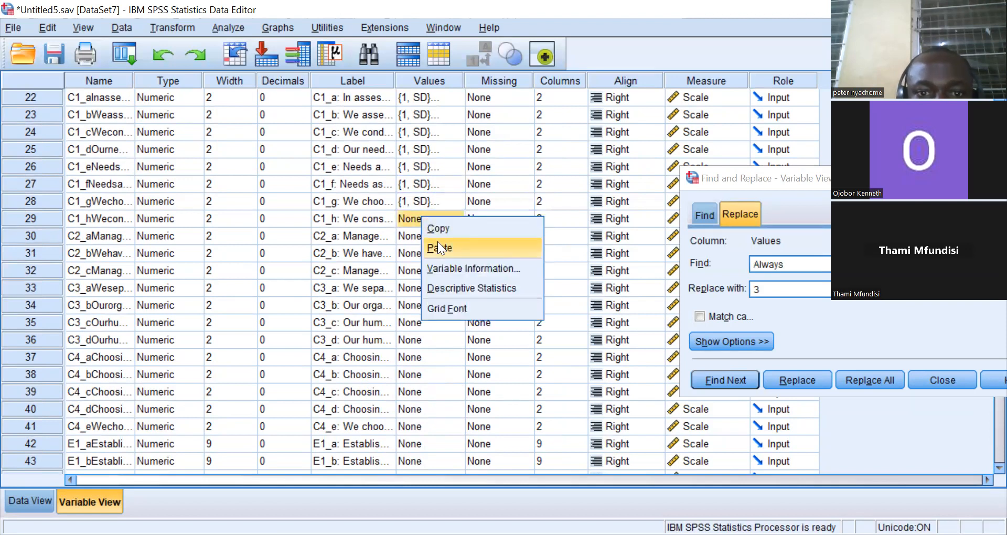
pyautogui.click(437, 243)
pyautogui.click(427, 234)
pyautogui.rightClick(428, 233)
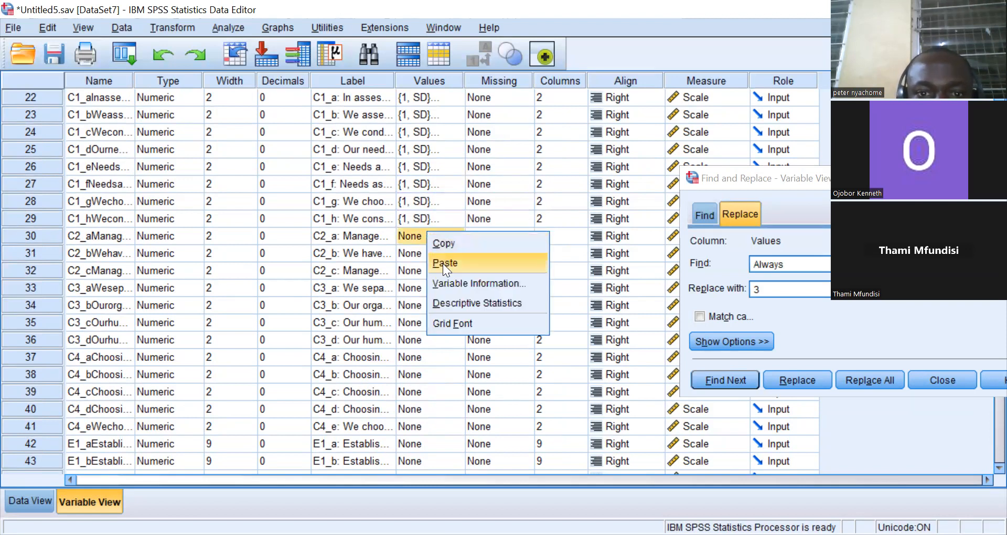
pyautogui.click(443, 262)
pyautogui.click(429, 254)
pyautogui.rightClick(429, 254)
pyautogui.click(449, 284)
# Paste the copied value labels onto variables C2_c, C3_a, C3_b, C3_c and C3_d.
pyautogui.click(435, 269)
pyautogui.rightClick(435, 270)
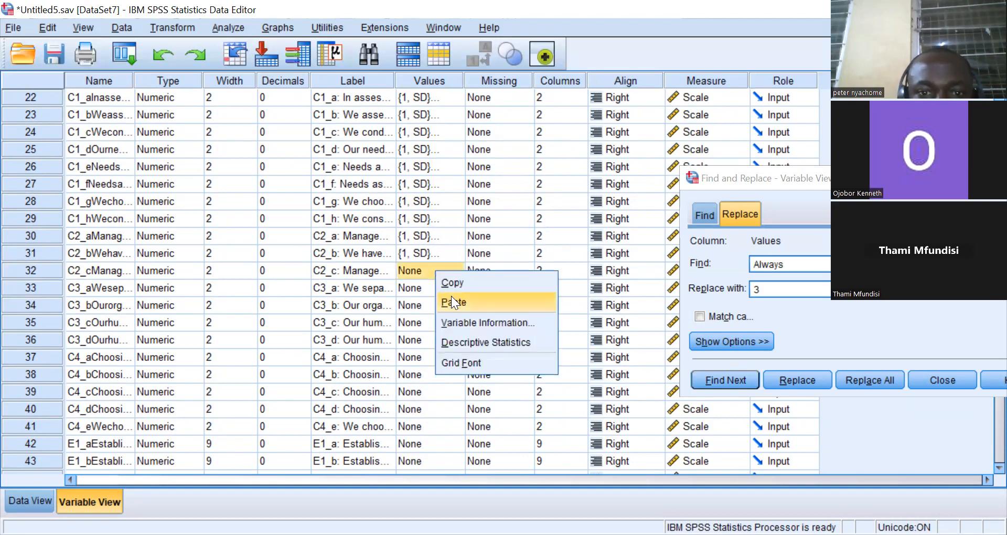
pyautogui.click(451, 295)
pyautogui.click(438, 288)
pyautogui.rightClick(437, 287)
pyautogui.click(455, 319)
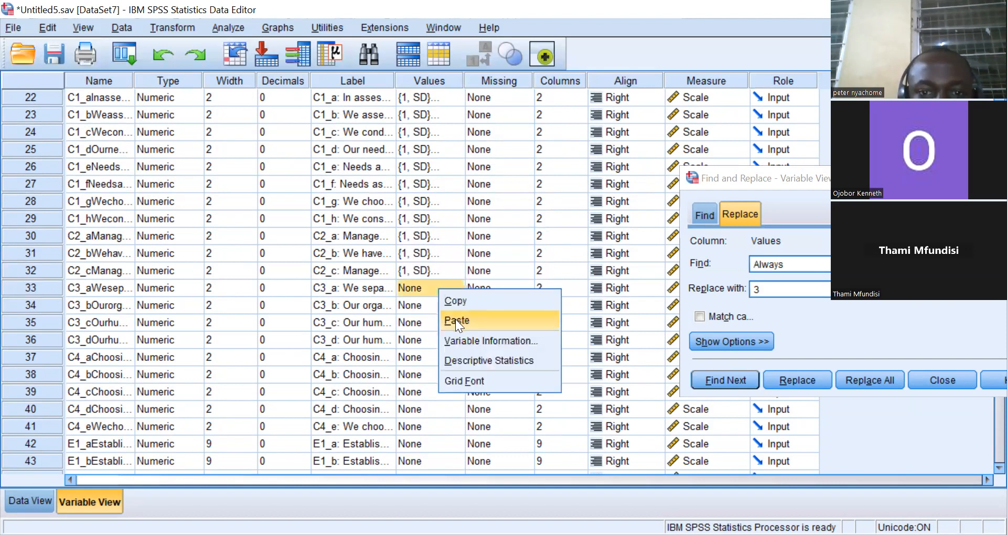
pyautogui.rightClick(440, 307)
pyautogui.click(460, 340)
pyautogui.click(431, 324)
pyautogui.rightClick(432, 324)
pyautogui.click(447, 351)
pyautogui.click(422, 336)
pyautogui.rightClick(421, 336)
pyautogui.click(441, 368)
# Paste the copied value labels onto variables C4_a, C4_b, C4_c, C4_d and C4_e.
pyautogui.click(424, 355)
pyautogui.rightClick(425, 357)
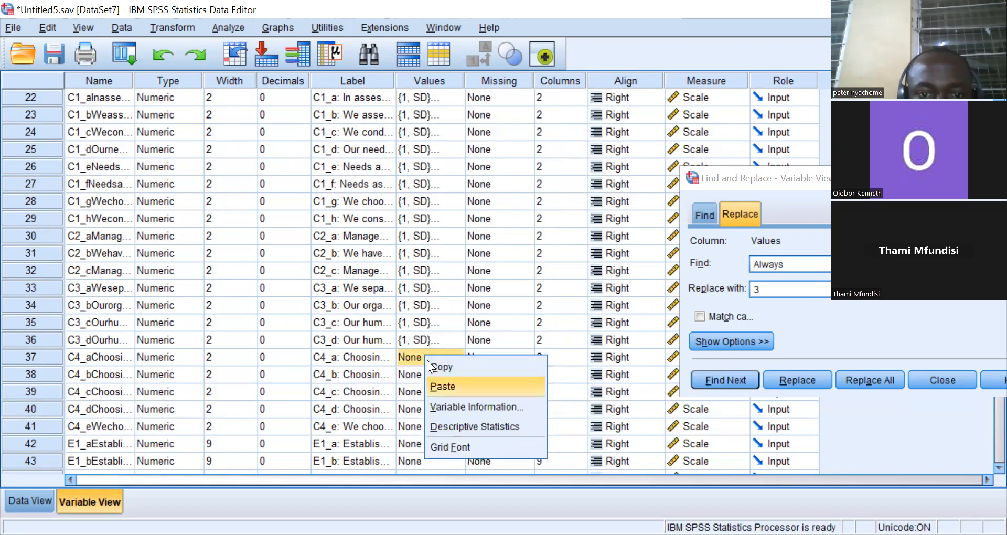
pyautogui.click(443, 387)
pyautogui.click(426, 375)
pyautogui.rightClick(426, 376)
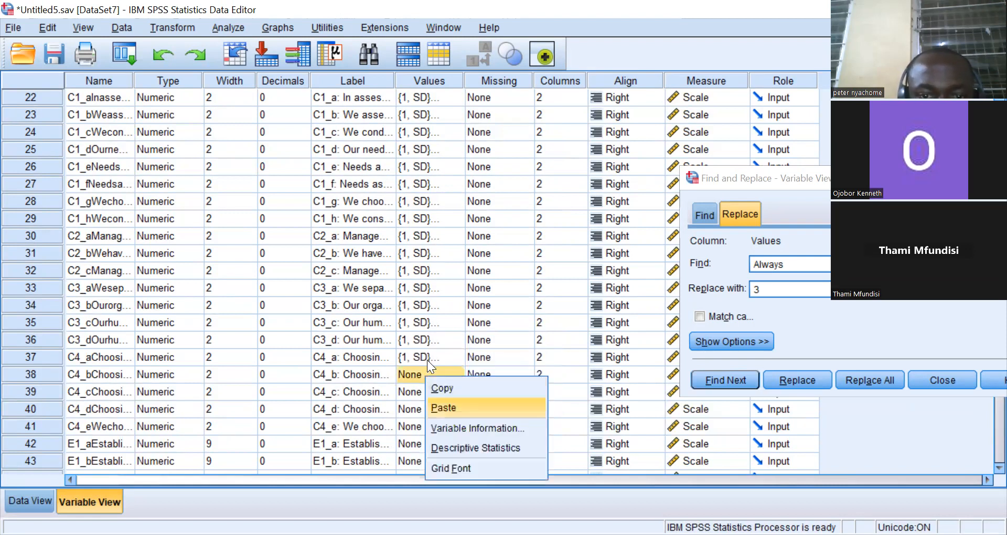
pyautogui.click(443, 408)
pyautogui.click(424, 392)
pyautogui.rightClick(425, 392)
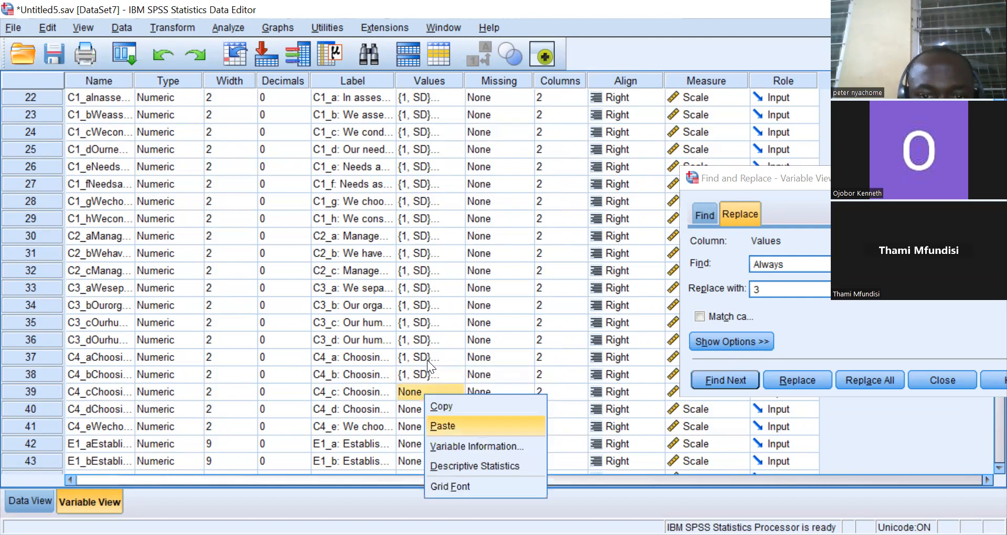
pyautogui.click(441, 426)
pyautogui.click(424, 409)
pyautogui.rightClick(423, 411)
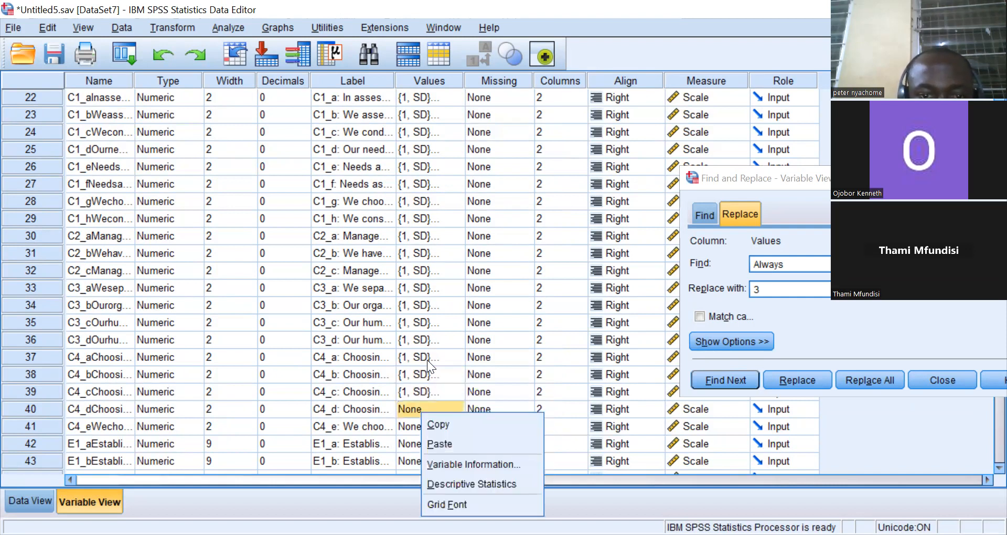
pyautogui.click(436, 439)
pyautogui.click(422, 429)
pyautogui.rightClick(422, 429)
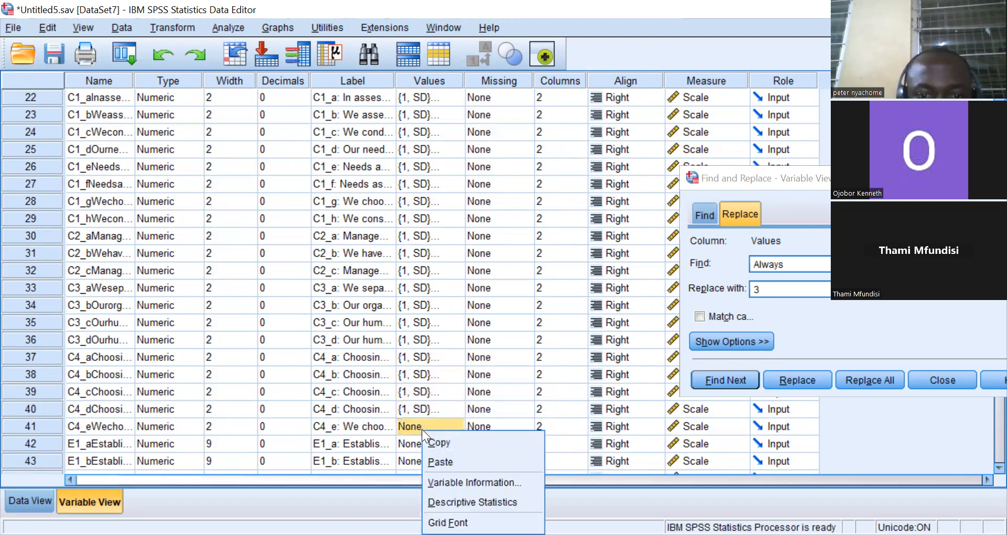
pyautogui.click(444, 459)
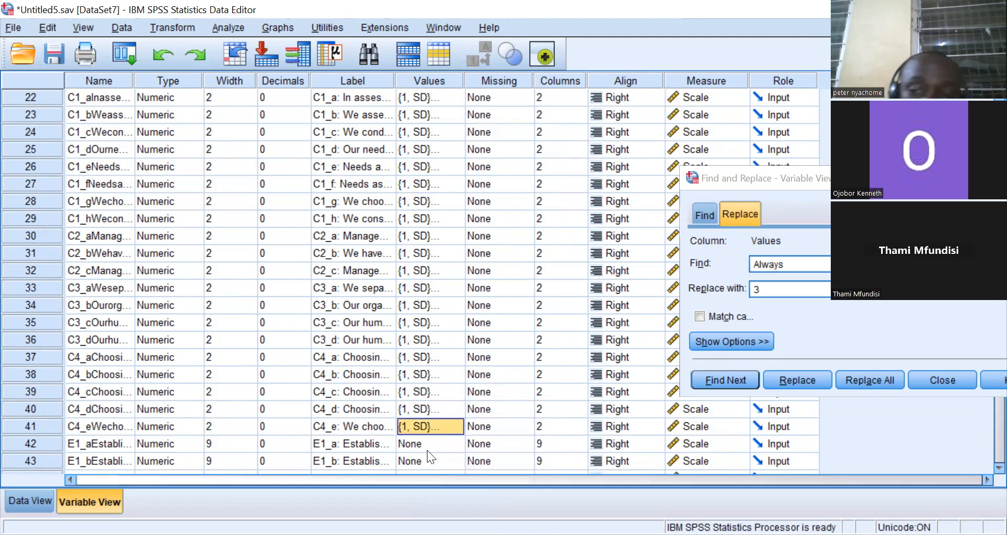
# Open value labels for E1_a and add the label 1 = Never.
pyautogui.scroll(-5, 982, 469)
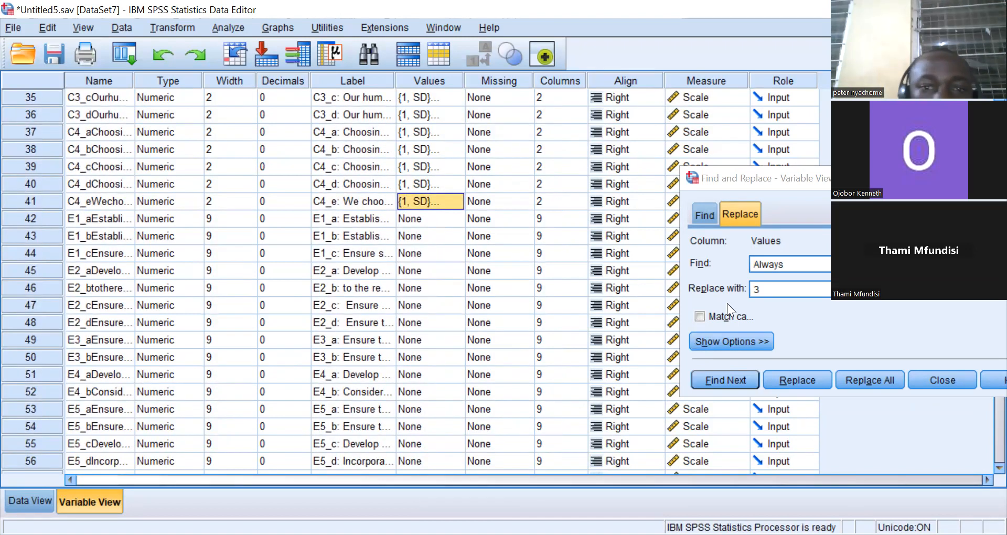
pyautogui.click(430, 220)
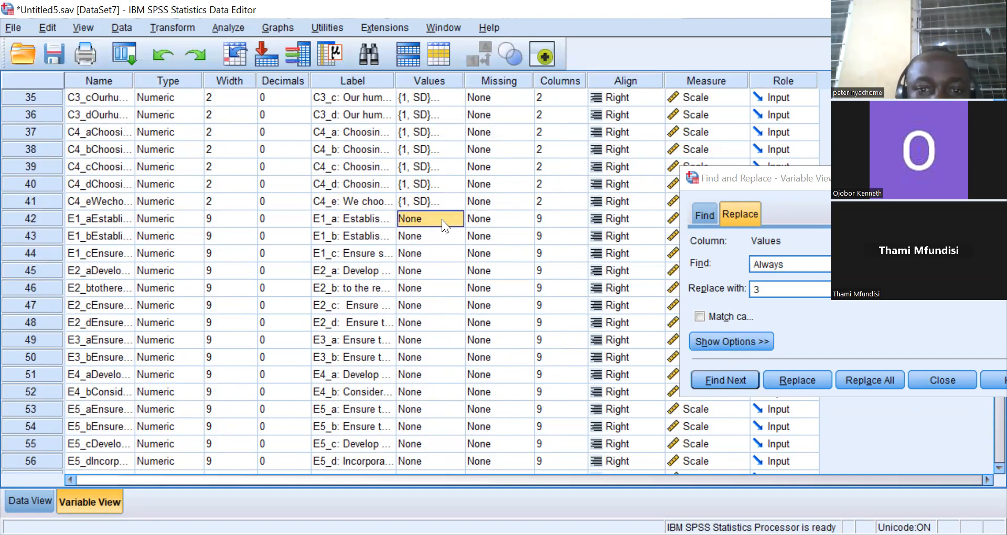
pyautogui.click(449, 219)
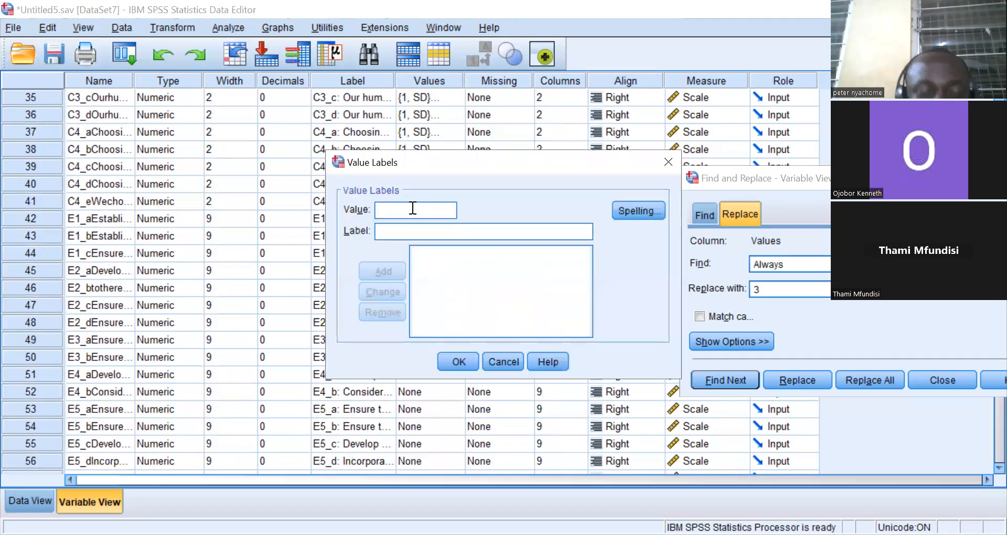
pyautogui.write('1')
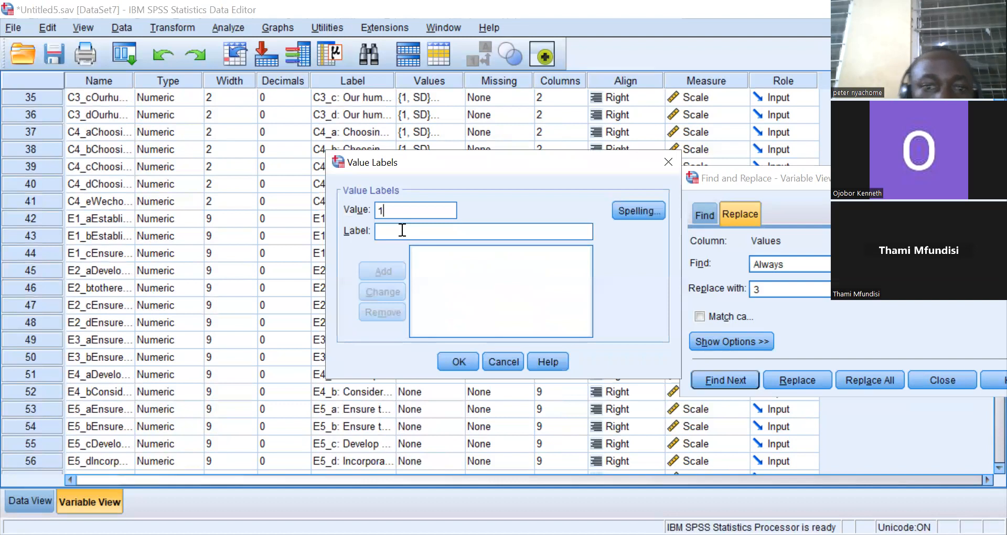
pyautogui.click(396, 236)
pyautogui.write('n')
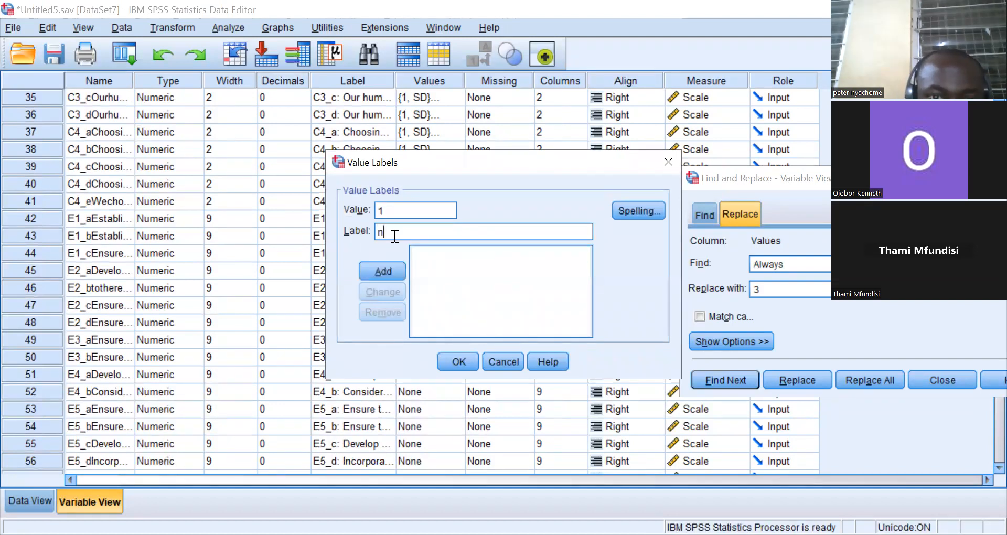
pyautogui.press('BackSpace')
pyautogui.write('Never')
pyautogui.click(386, 273)
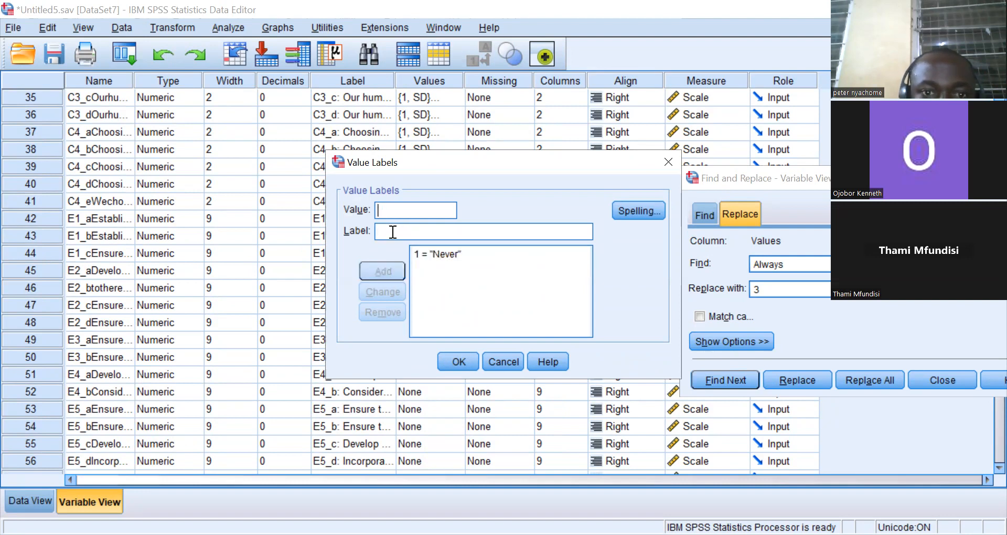
# Add value labels 2 = Sometimes and 3 = Always for E1_a and confirm.
pyautogui.write('2')
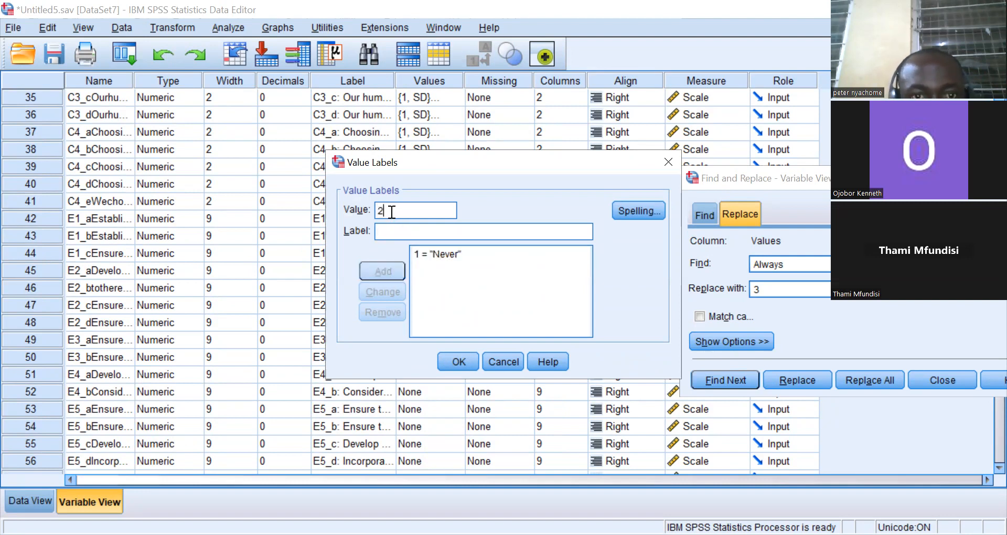
pyautogui.click(391, 233)
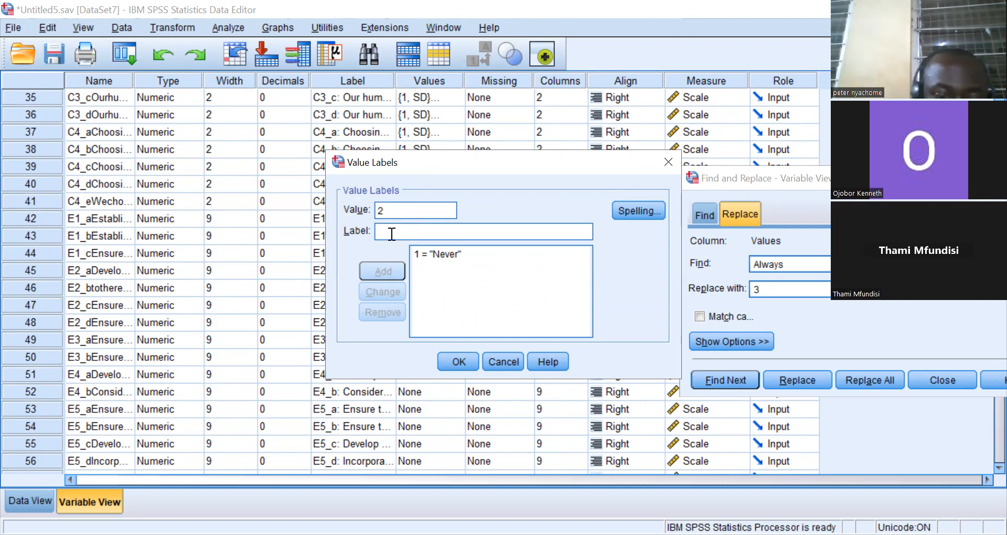
pyautogui.write('Sometimes')
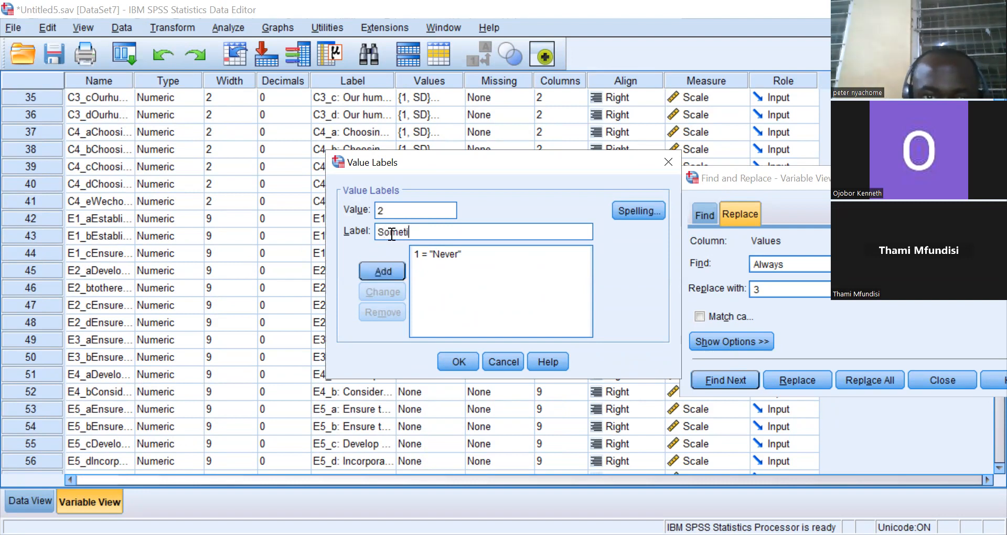
pyautogui.click(391, 268)
pyautogui.click(385, 211)
pyautogui.write('3')
pyautogui.click(381, 232)
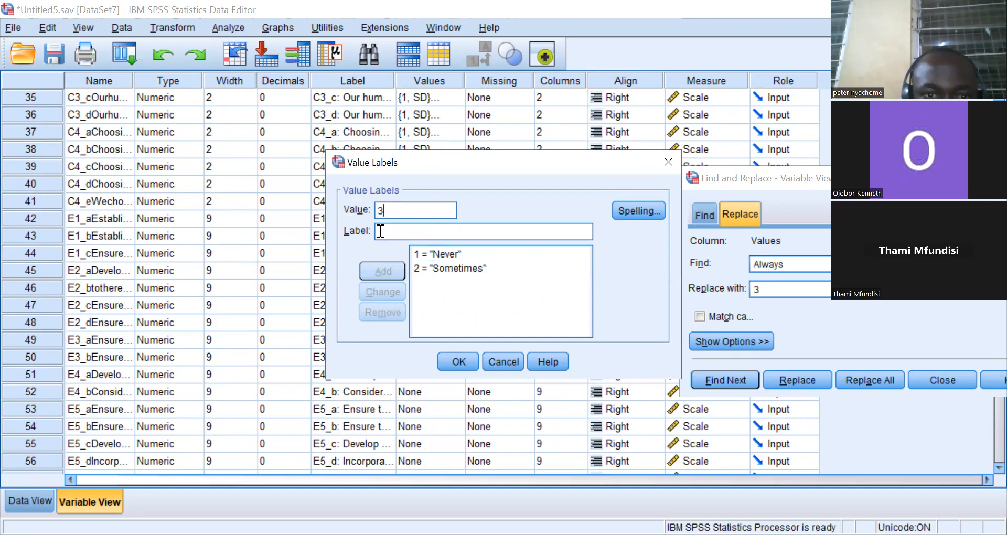
pyautogui.write('A')
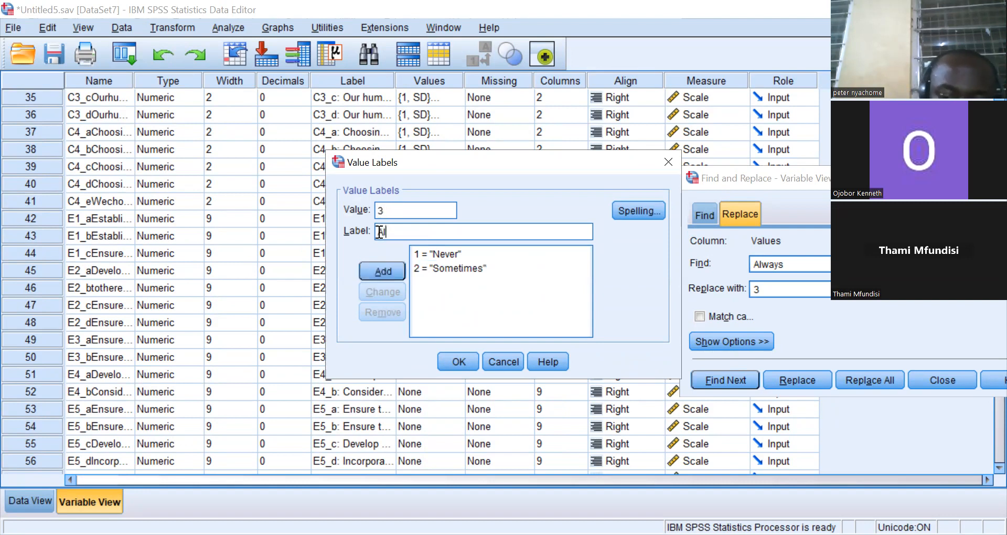
pyautogui.write('lways')
pyautogui.click(386, 269)
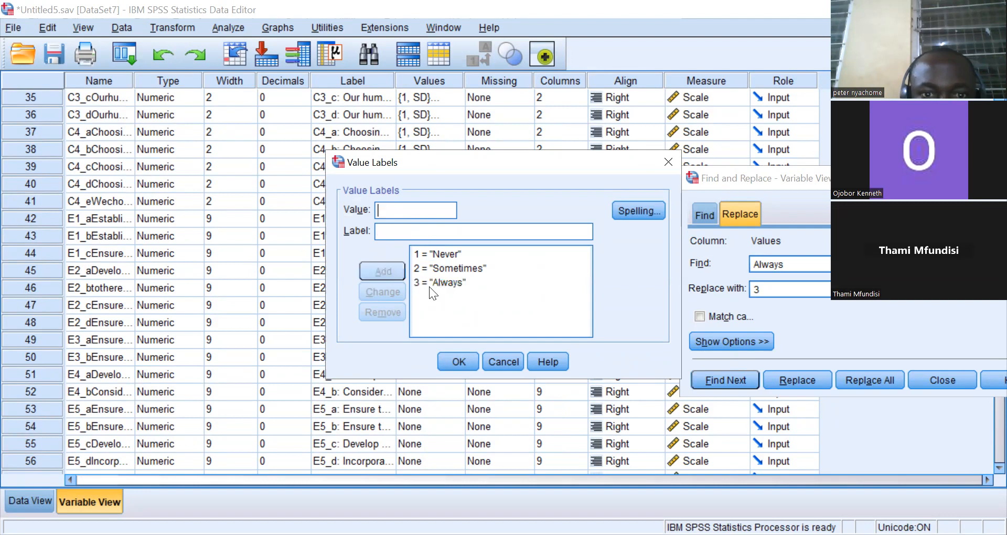
pyautogui.click(456, 359)
# Copy E1_a's value labels and paste them onto variables E1_b, E1_c and E2_a.
pyautogui.rightClick(434, 223)
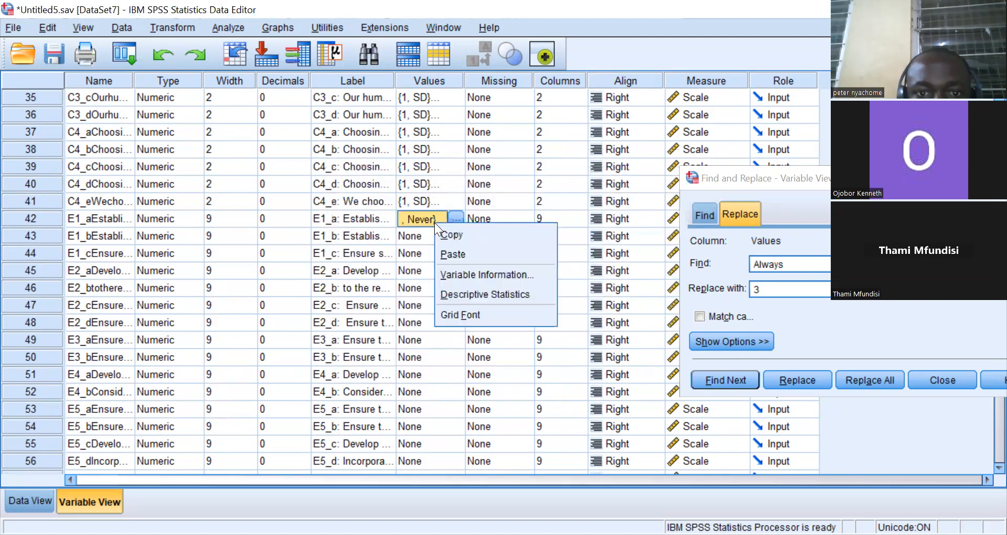
pyautogui.click(447, 232)
pyautogui.click(430, 234)
pyautogui.rightClick(431, 233)
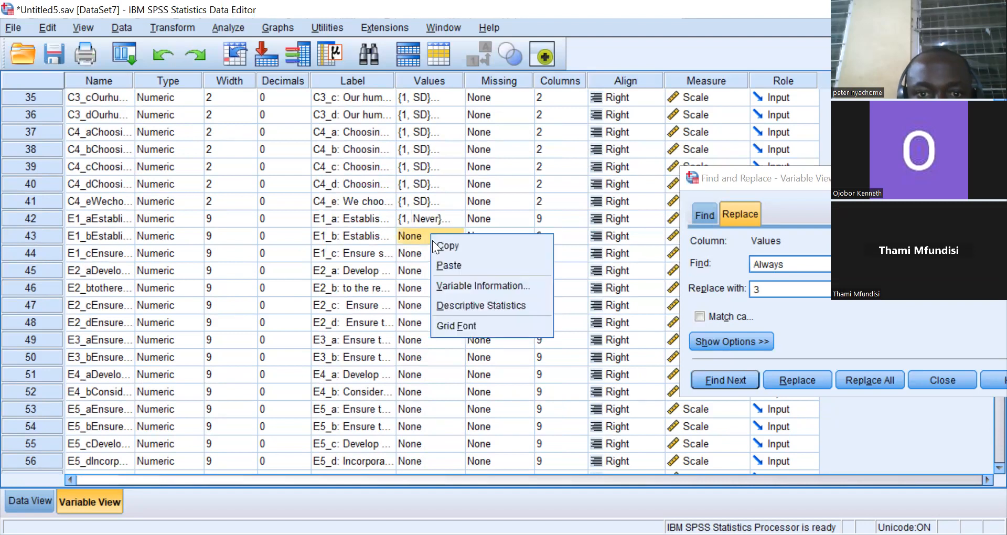
pyautogui.click(447, 262)
pyautogui.click(436, 256)
pyautogui.rightClick(436, 256)
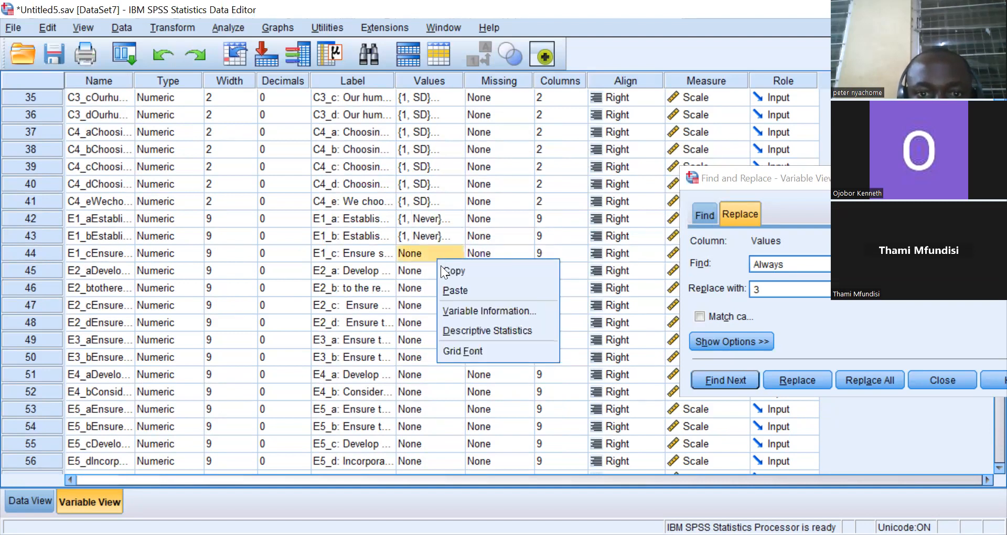
pyautogui.click(458, 292)
pyautogui.click(442, 277)
pyautogui.rightClick(442, 277)
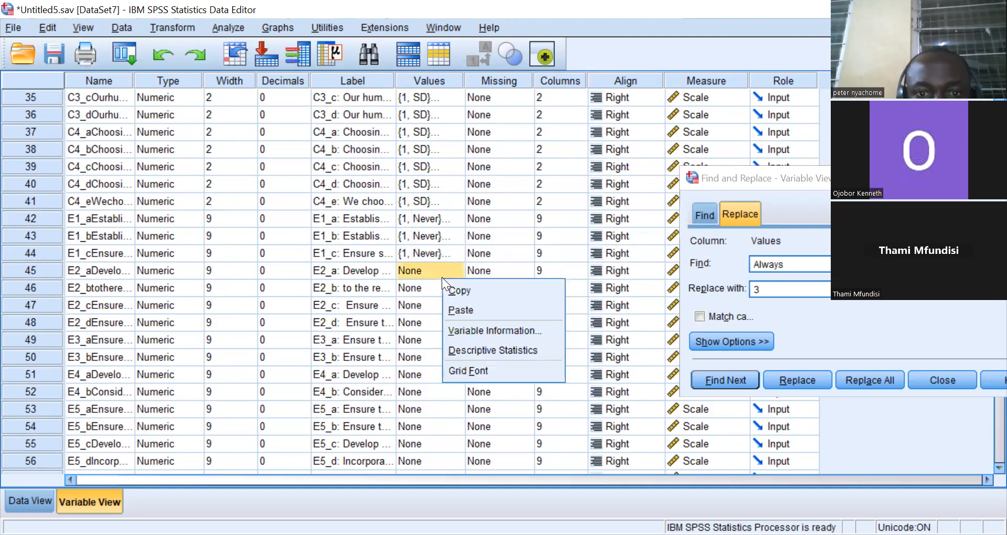
pyautogui.click(461, 310)
pyautogui.click(441, 287)
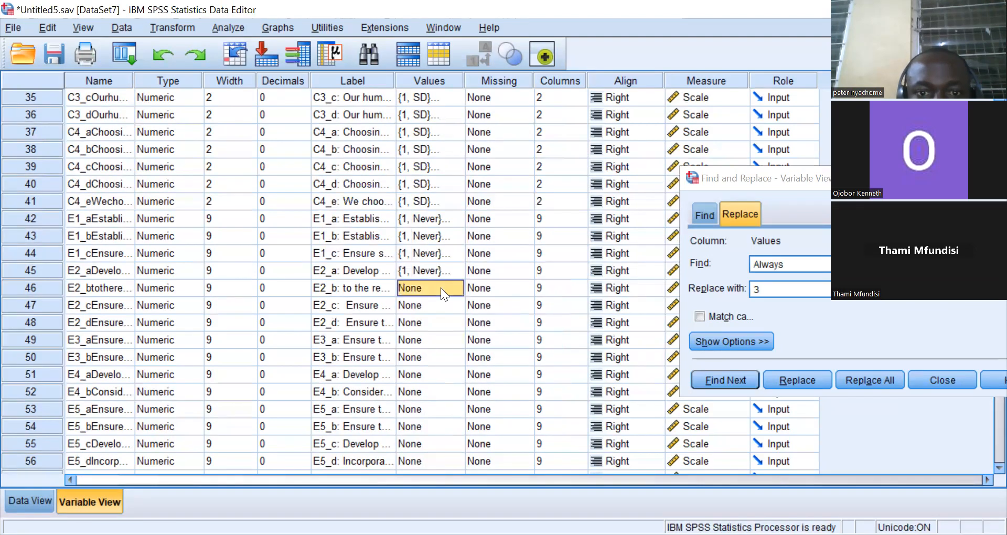
# Paste the copied value labels onto variables E2_b, E2_c, E2_d, E3_a and E3_b.
pyautogui.rightClick(441, 288)
pyautogui.click(458, 316)
pyautogui.click(436, 306)
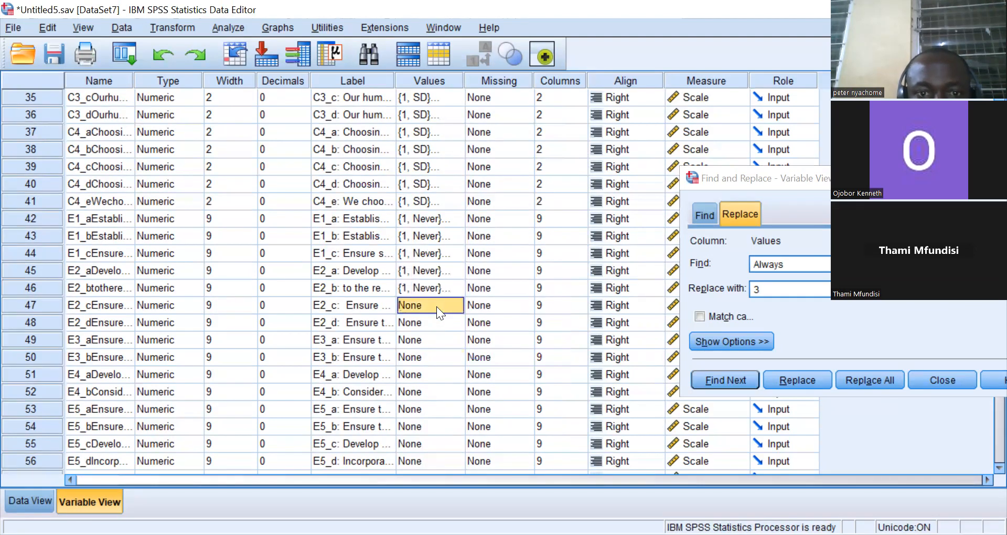
pyautogui.rightClick(436, 306)
pyautogui.click(456, 339)
pyautogui.click(439, 324)
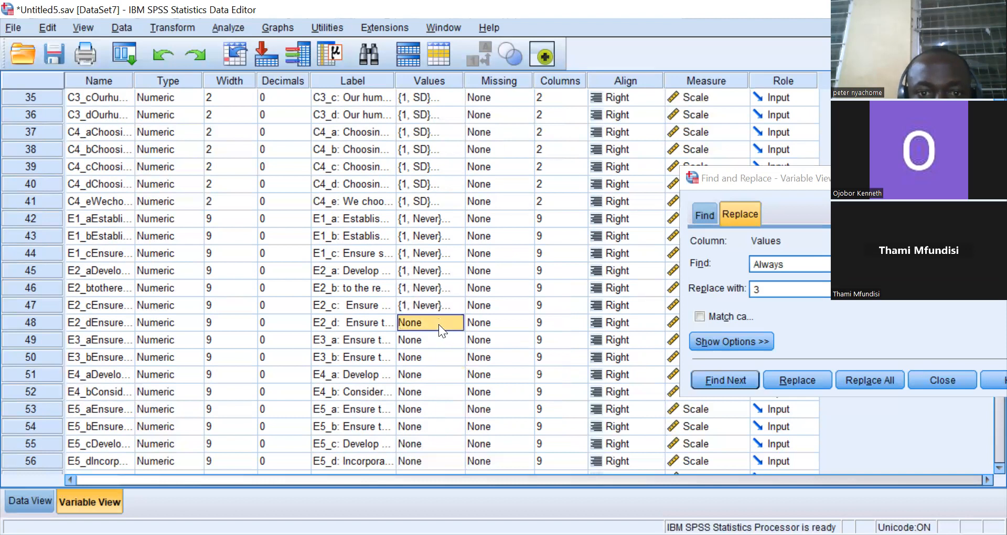
pyautogui.rightClick(439, 324)
pyautogui.click(458, 356)
pyautogui.click(442, 341)
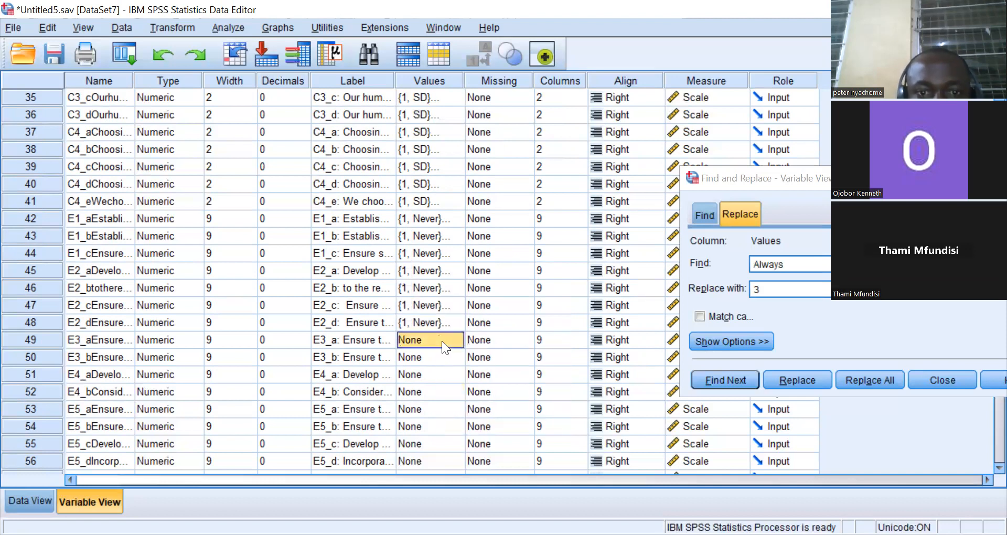
pyautogui.rightClick(441, 341)
pyautogui.click(452, 363)
pyautogui.click(440, 357)
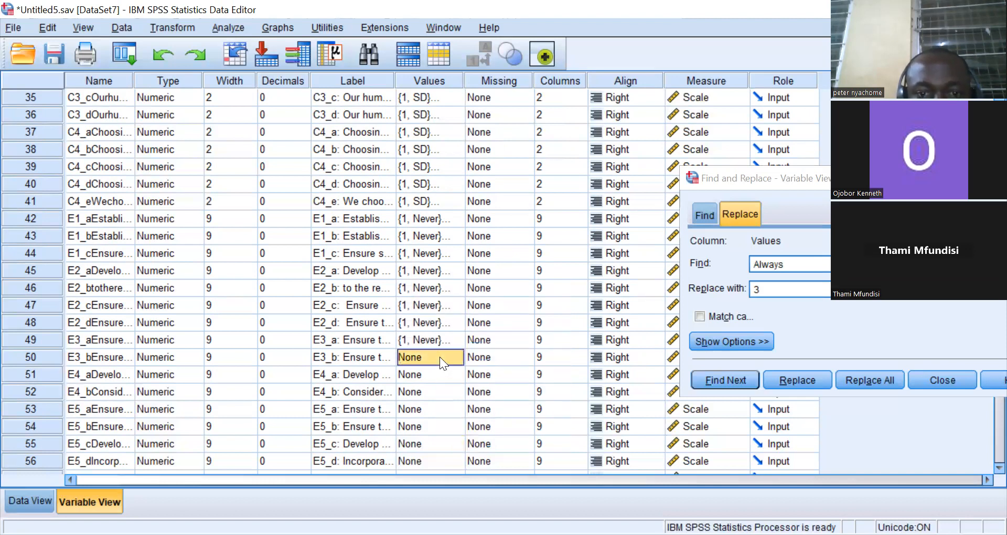
pyautogui.rightClick(439, 357)
pyautogui.click(452, 389)
pyautogui.click(431, 375)
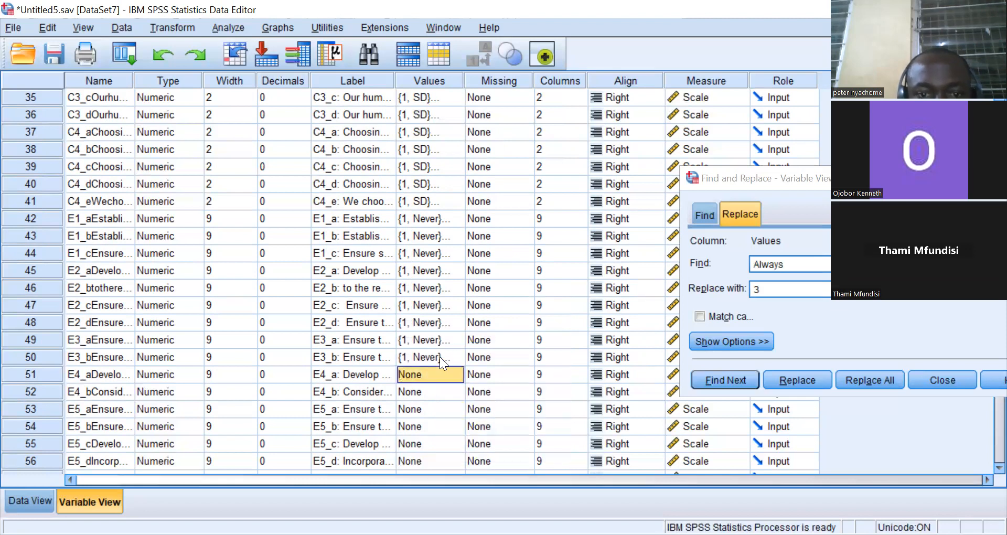
# Paste the copied value labels onto variables E4_a, E4_b, E5_a, E5_b, E5_c, E5_d and E6_a.
pyautogui.rightClick(431, 375)
pyautogui.press('Return')
pyautogui.press('Down')
pyautogui.hotkey('shift', 'F10')
pyautogui.press('Down')
pyautogui.press('Down')
pyautogui.press('Return')
pyautogui.press('Down')
pyautogui.hotkey('shift', 'F10')
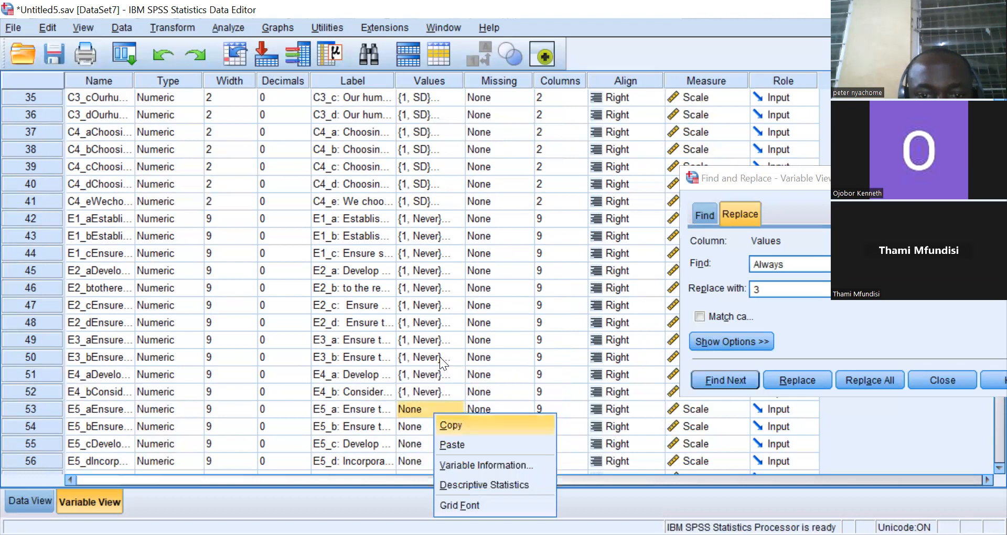
pyautogui.click(449, 442)
pyautogui.rightClick(436, 431)
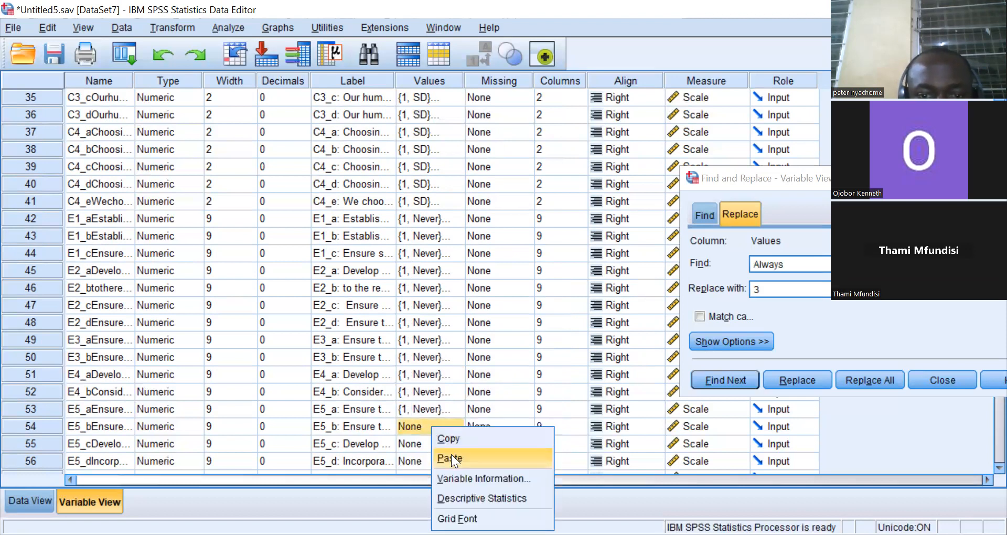
pyautogui.click(438, 449)
pyautogui.press('Down')
pyautogui.rightClick(435, 445)
pyautogui.click(452, 477)
pyautogui.press('Down')
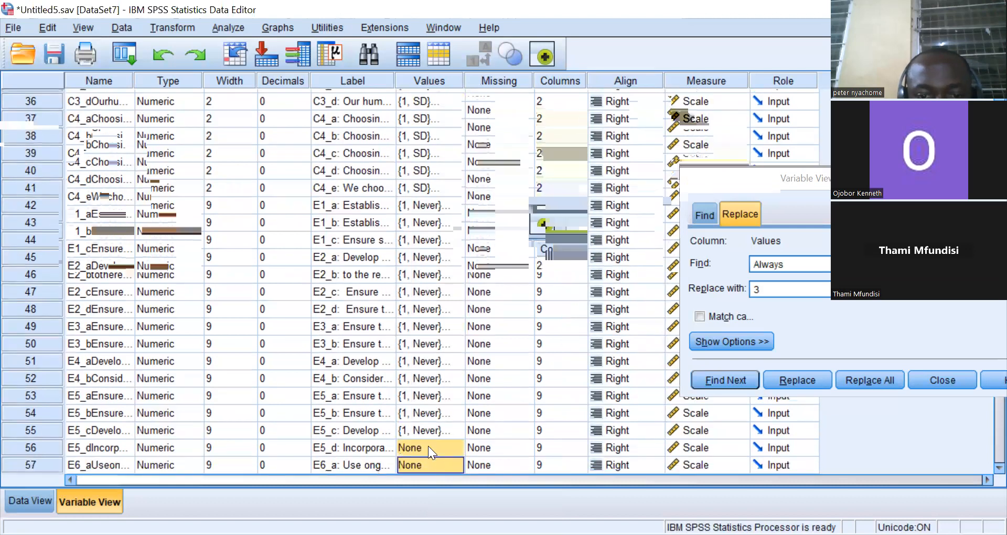
pyautogui.rightClick(428, 445)
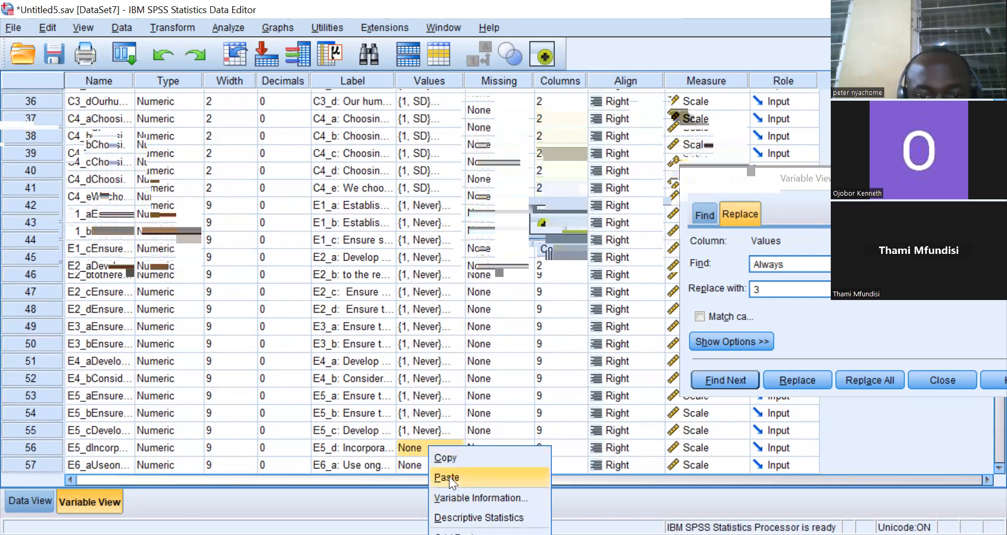
pyautogui.click(449, 477)
pyautogui.rightClick(432, 460)
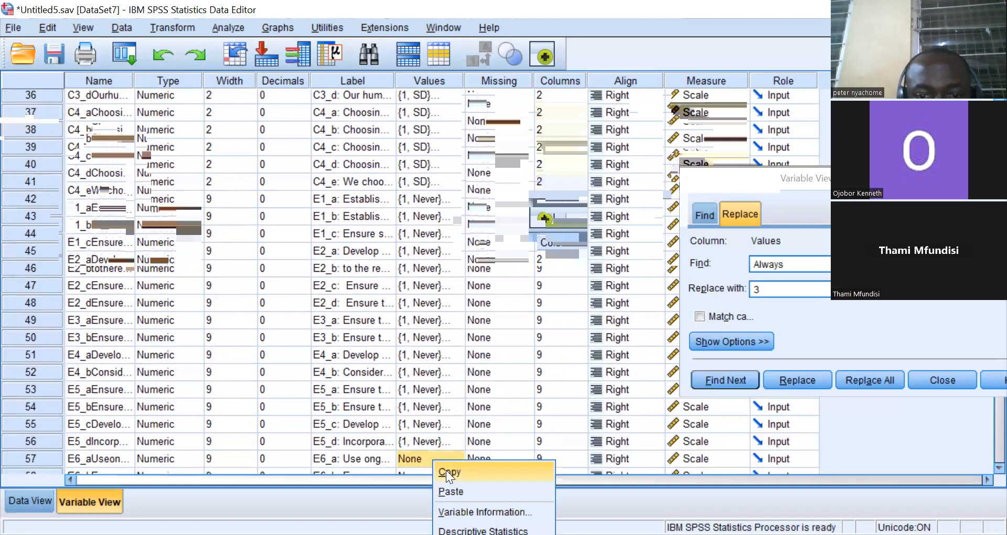
pyautogui.click(456, 488)
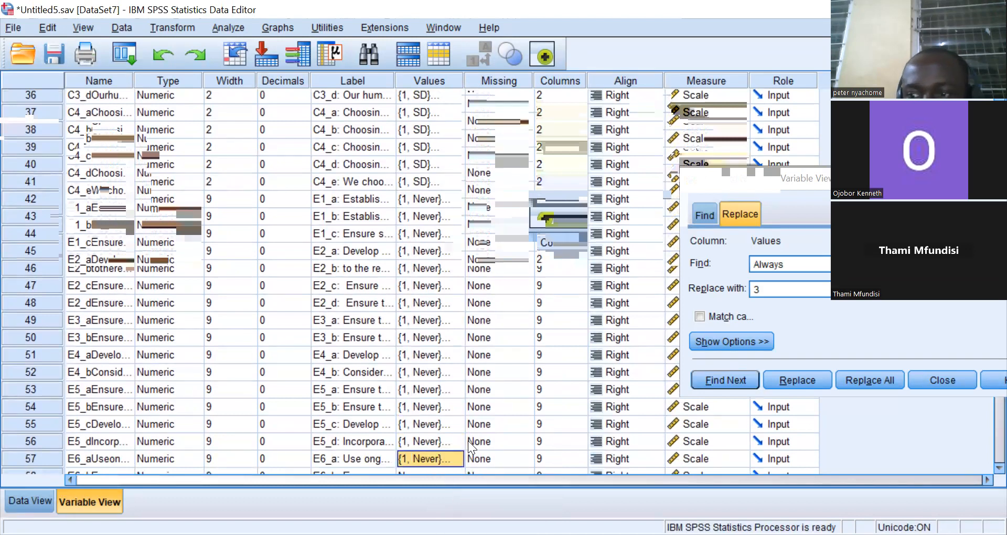
# Paste the copied value labels onto the remaining variables E6_b, E6_c and E6_d.
pyautogui.scroll(-14, 982, 463)
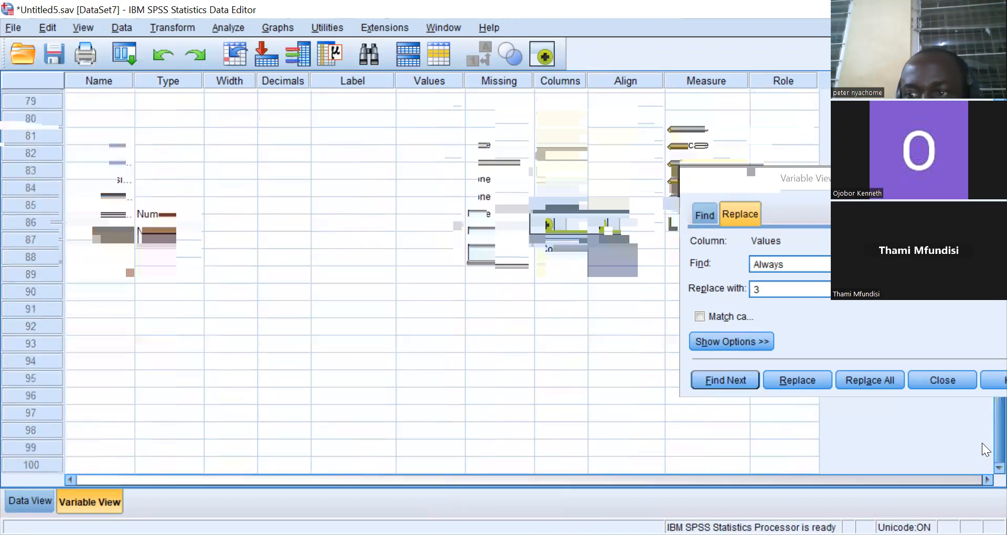
pyautogui.scroll(5, 982, 440)
pyautogui.scroll(3, 983, 440)
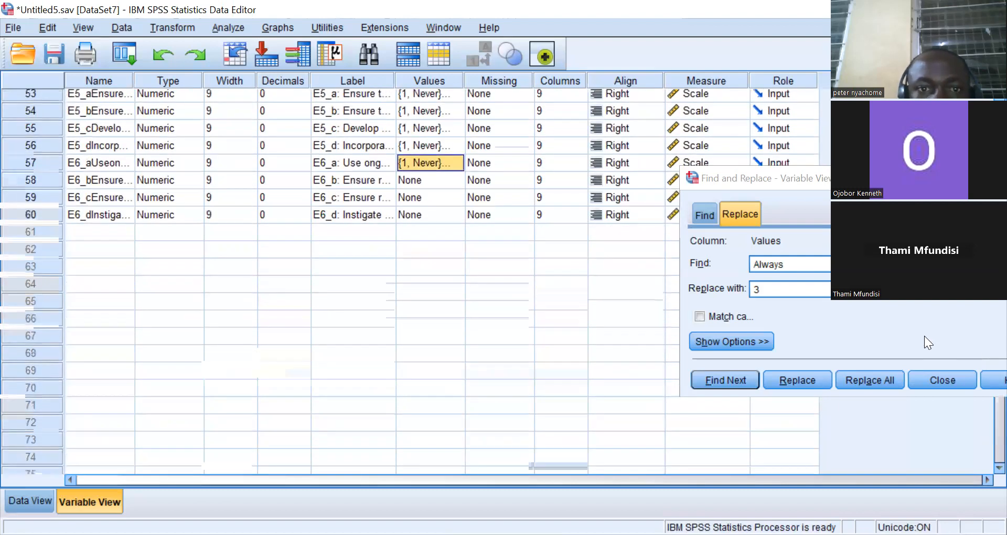
pyautogui.click(416, 179)
pyautogui.rightClick(416, 178)
pyautogui.click(438, 209)
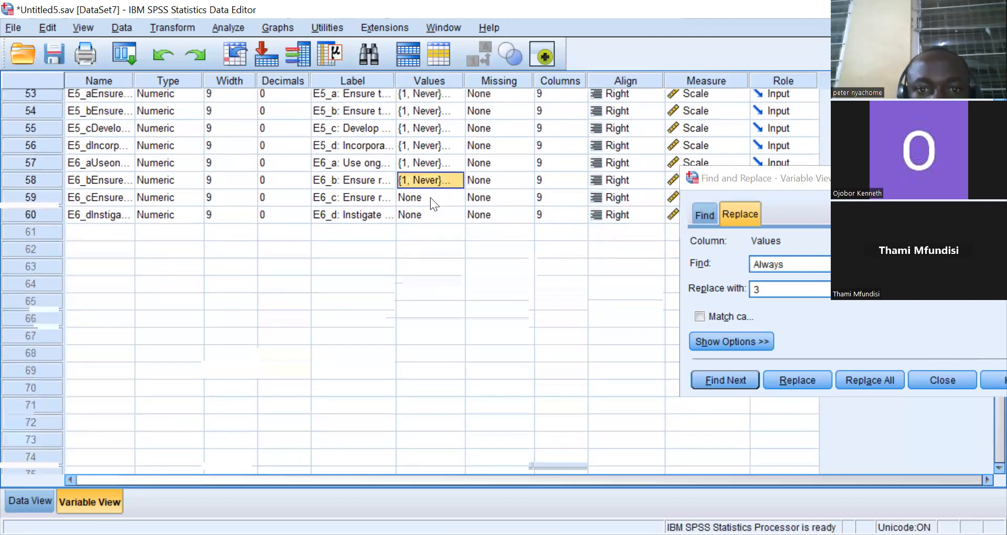
pyautogui.rightClick(430, 197)
pyautogui.click(447, 230)
pyautogui.rightClick(434, 219)
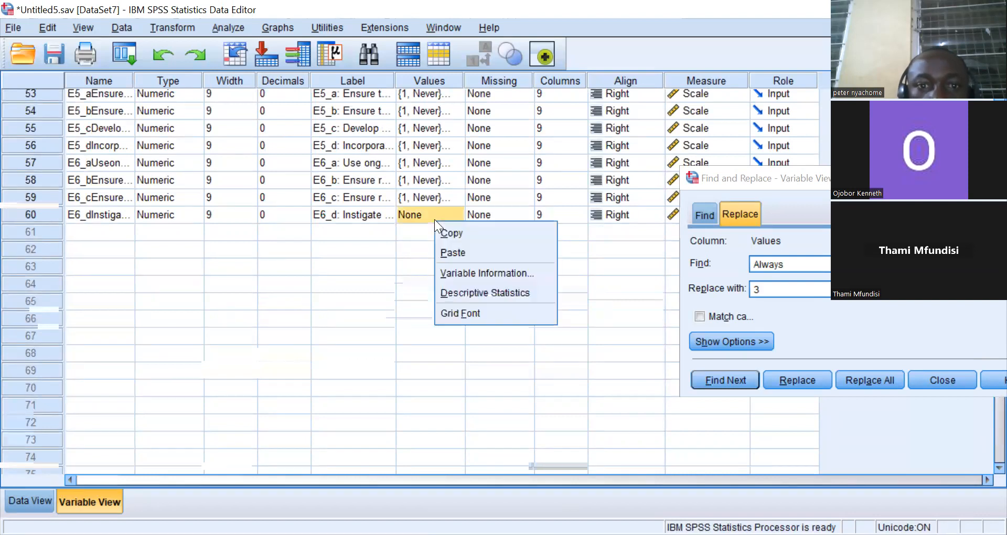
pyautogui.click(452, 251)
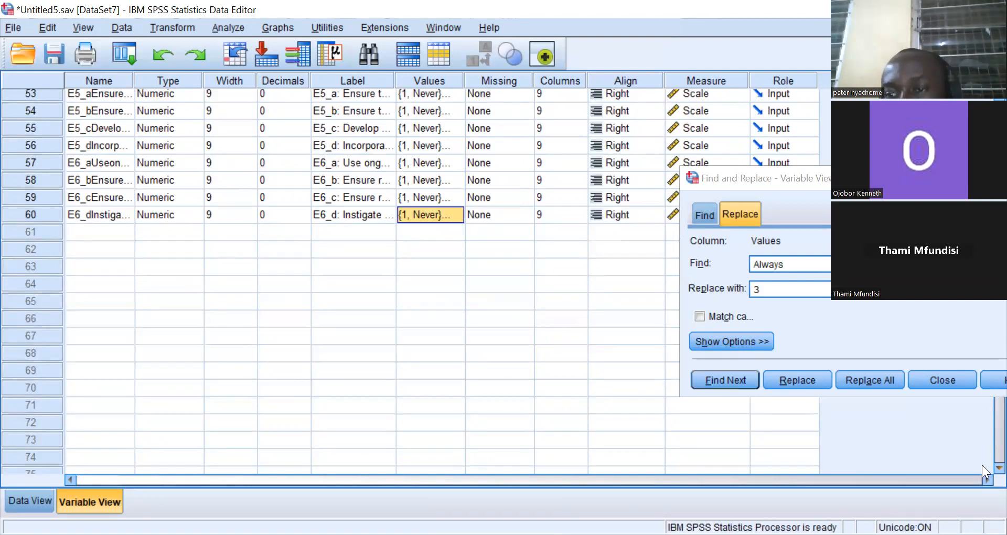
# Set the measurement level of variables B1_a and B1_b to Ordinal.
pyautogui.click(999, 468)
pyautogui.scroll(-3, 982, 464)
pyautogui.scroll(15, 982, 432)
pyautogui.scroll(8, 982, 334)
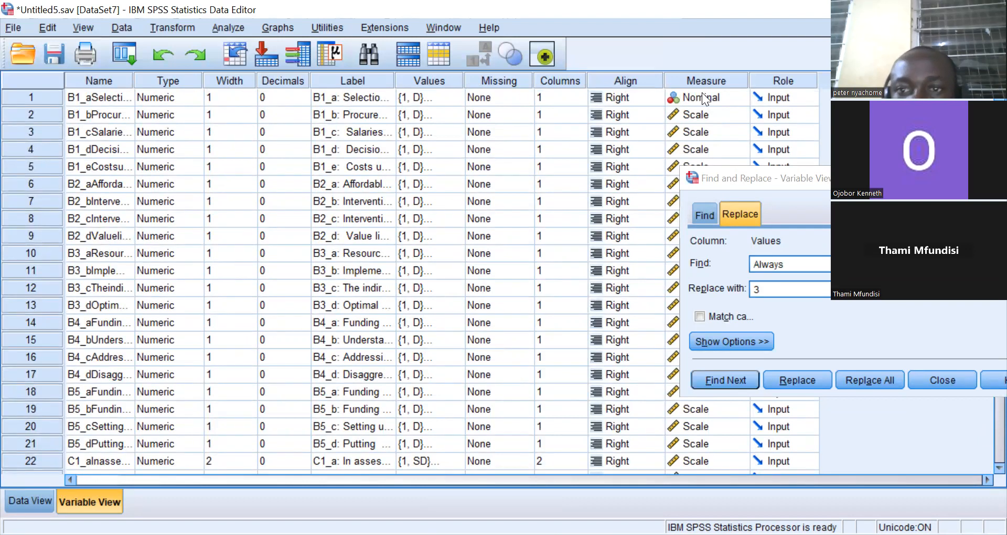
pyautogui.click(744, 94)
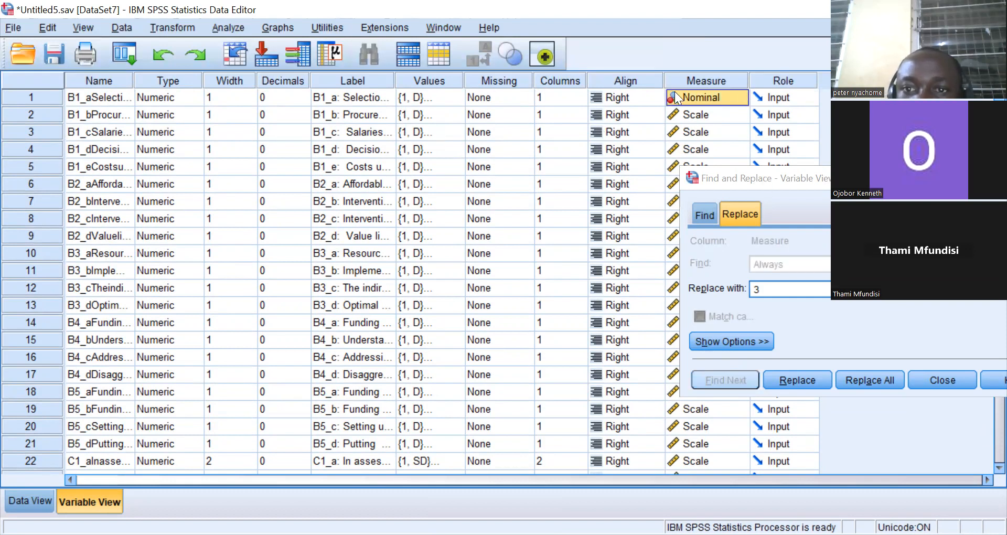
pyautogui.click(668, 112)
pyautogui.click(738, 98)
pyautogui.click(713, 125)
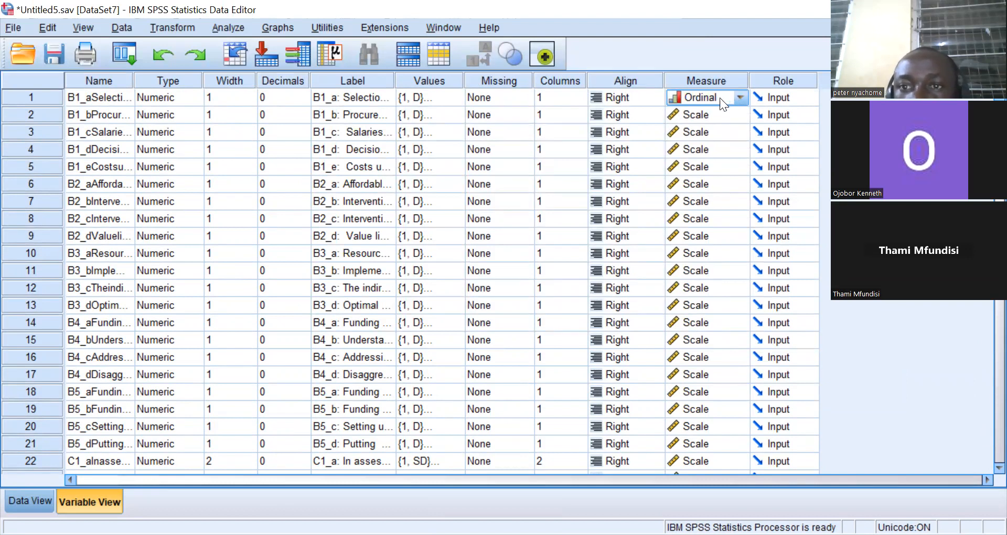
pyautogui.click(737, 113)
pyautogui.click(740, 114)
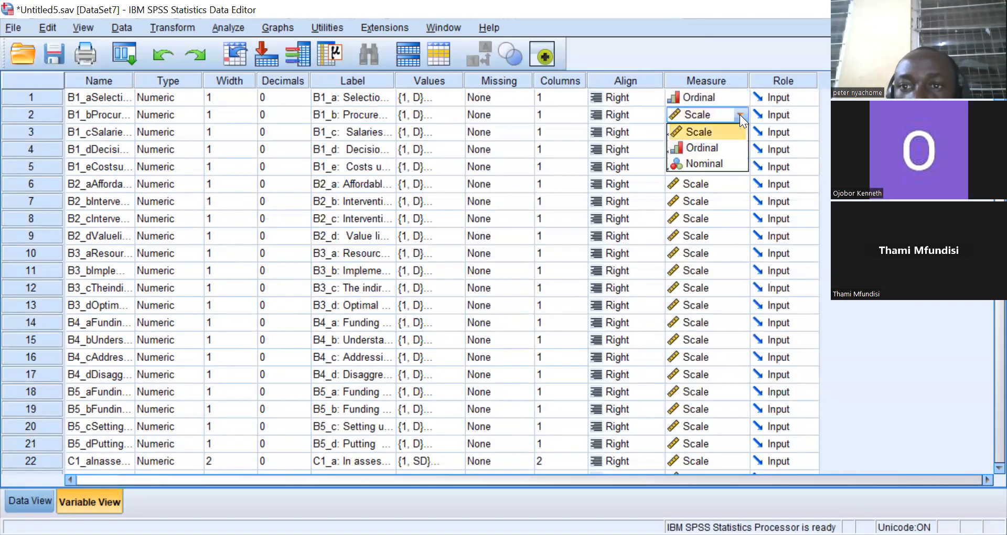
pyautogui.click(712, 149)
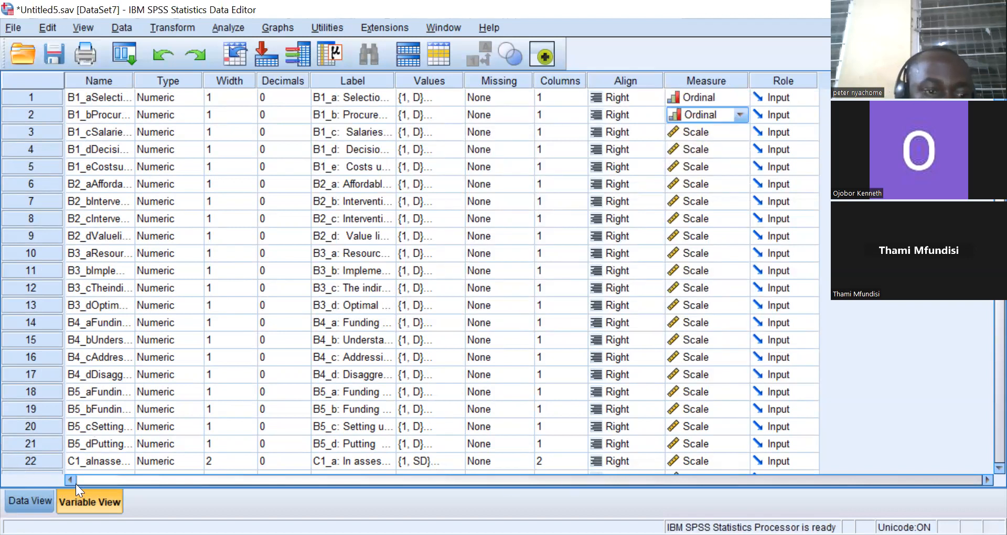
# Switch to the data grid and save the dataset.
pyautogui.click(45, 495)
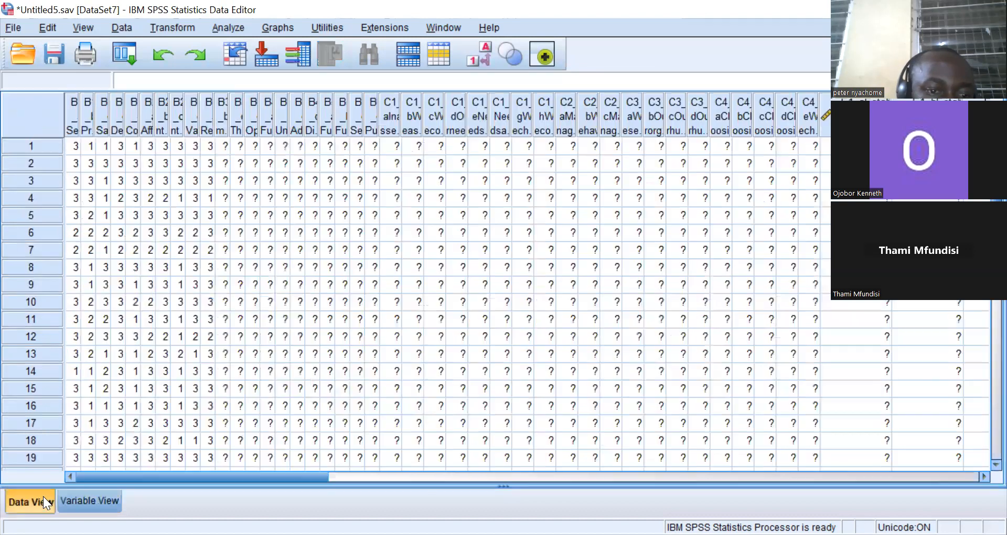
pyautogui.moveTo(206, 479); pyautogui.dragTo(120, 451)
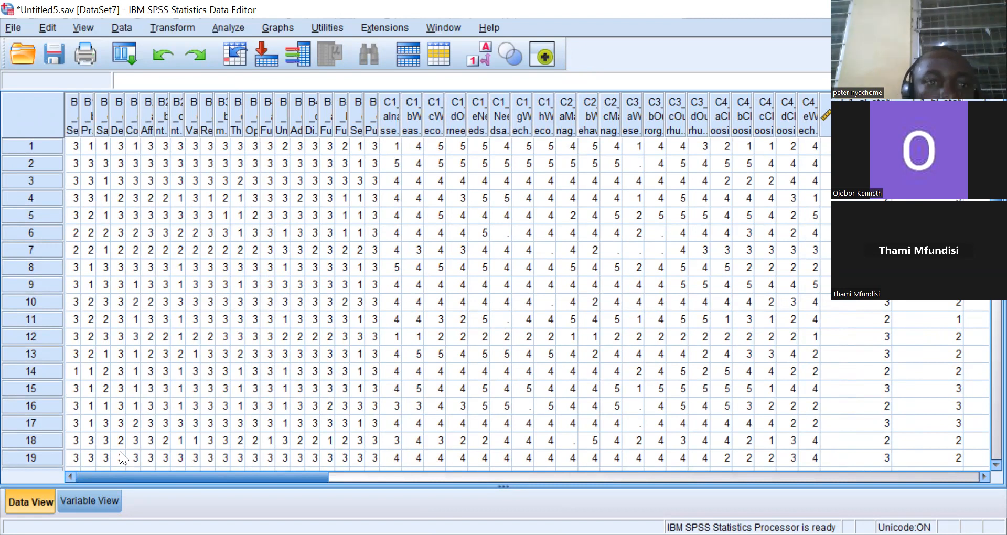
pyautogui.click(47, 56)
pyautogui.click(163, 163)
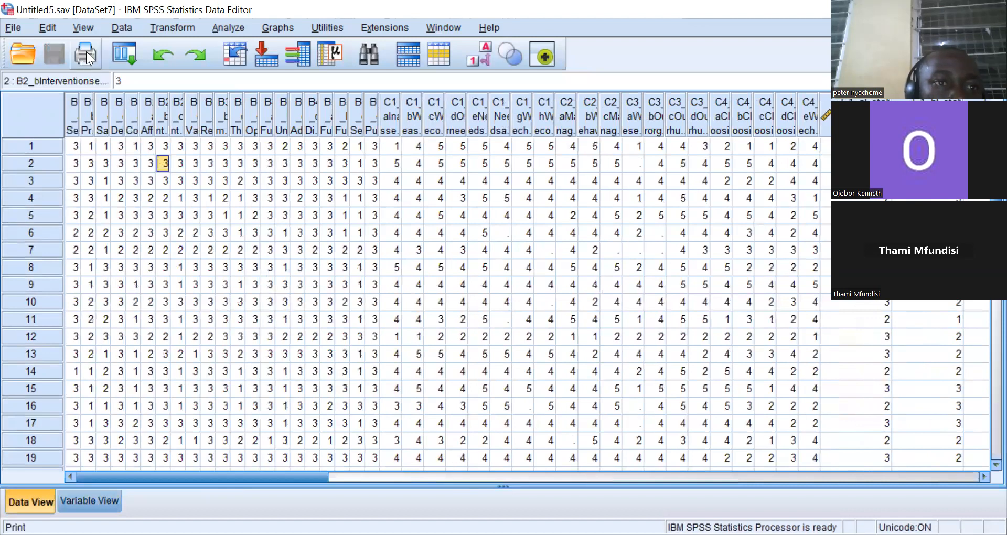
# Turn on value label display in the data grid and browse the labelled responses.
pyautogui.click(82, 28)
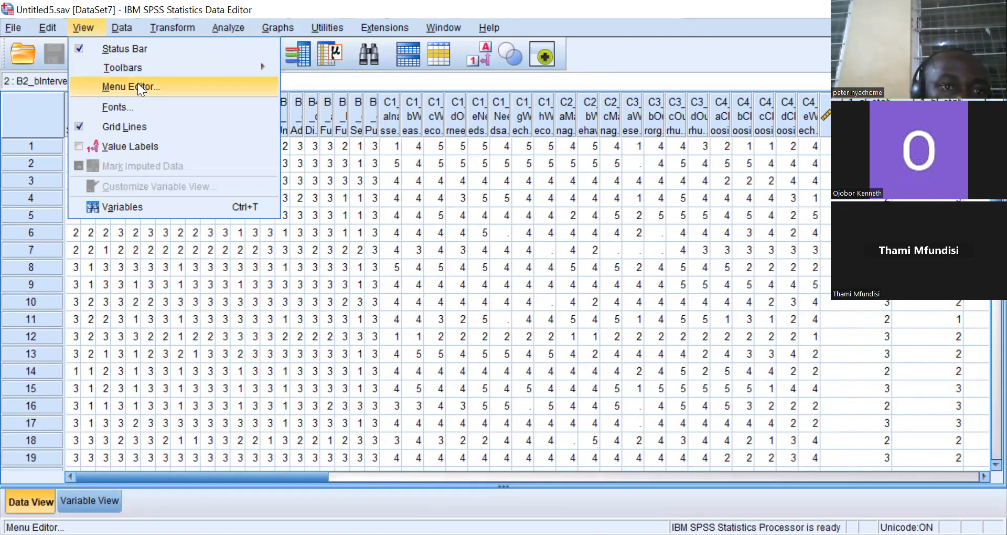
pyautogui.click(125, 145)
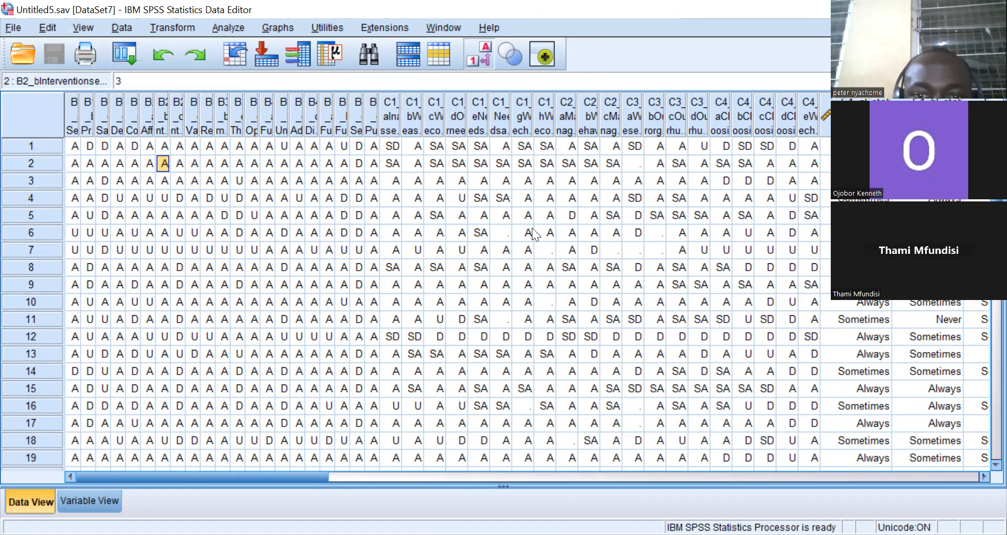
pyautogui.click(507, 234)
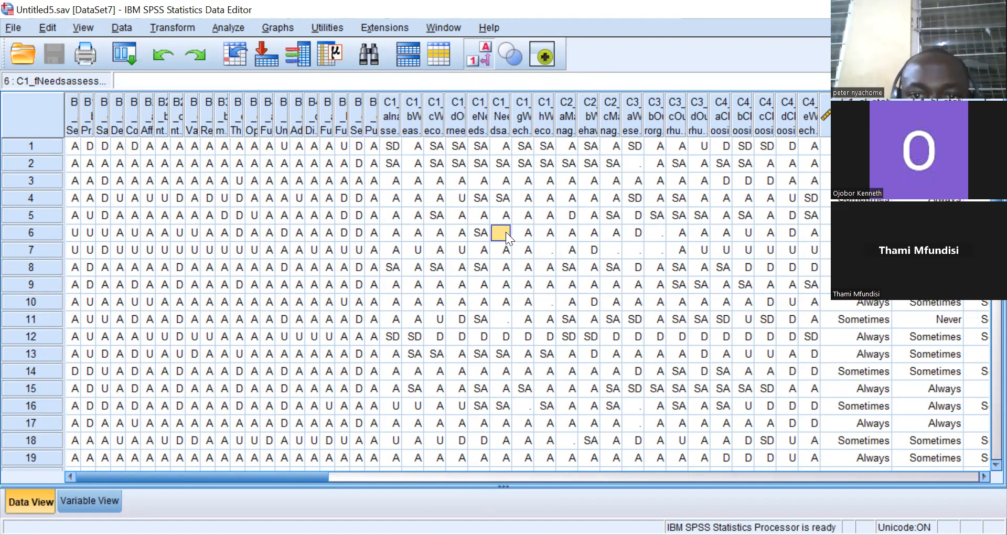
pyautogui.click(630, 249)
pyautogui.click(660, 233)
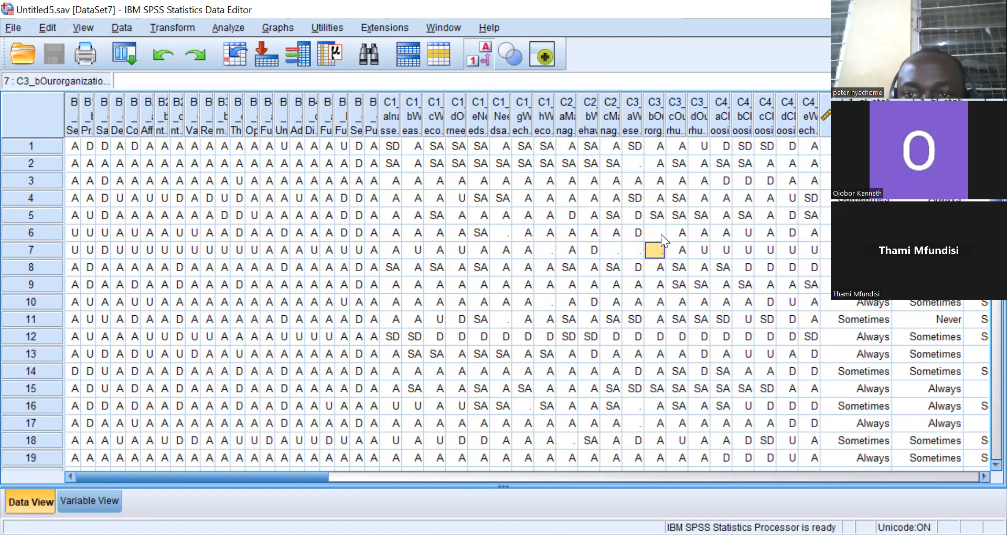
pyautogui.moveTo(274, 478); pyautogui.dragTo(629, 486)
pyautogui.moveTo(436, 434); pyautogui.dragTo(169, 349)
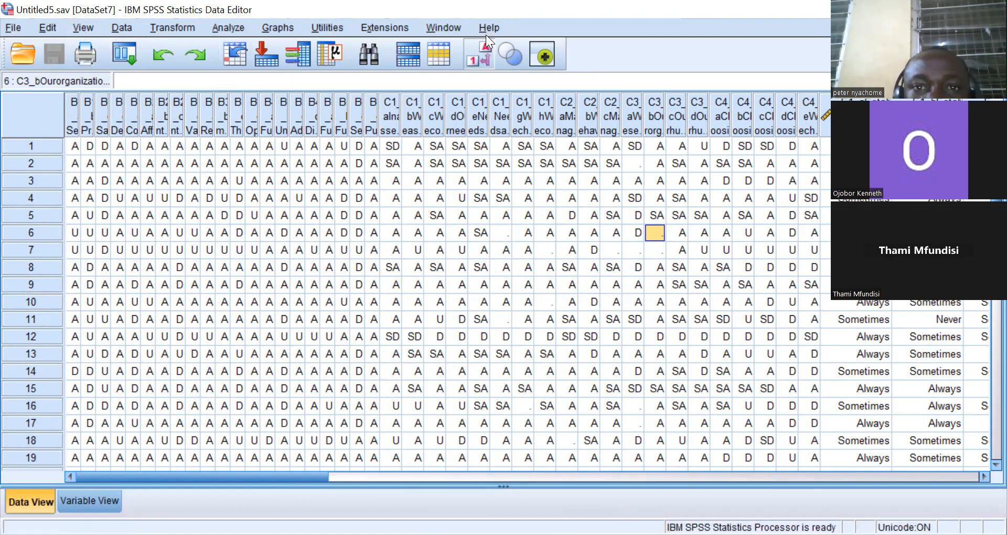
# Toggle value label display off and on and inspect the recoded cells in the C1–C3 columns.
pyautogui.click(475, 56)
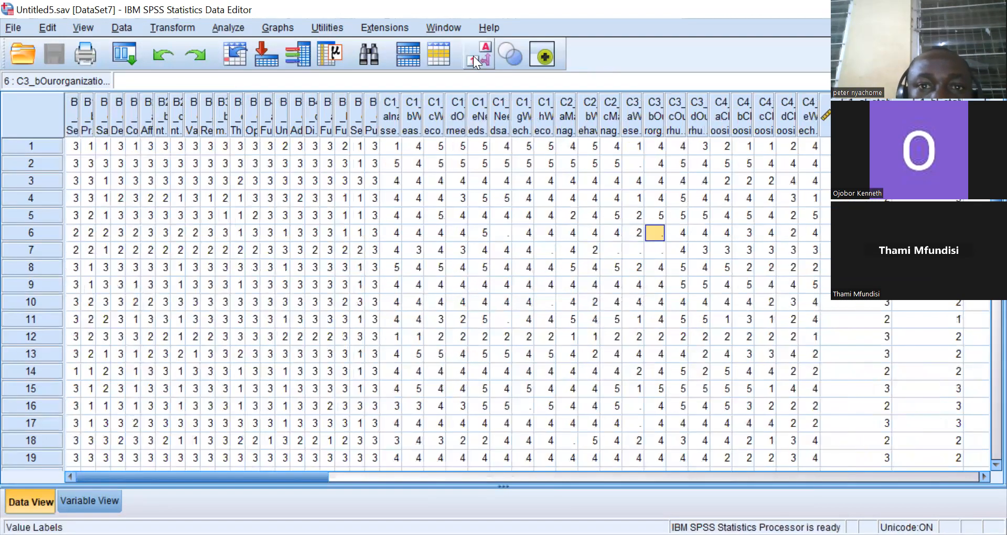
pyautogui.click(483, 54)
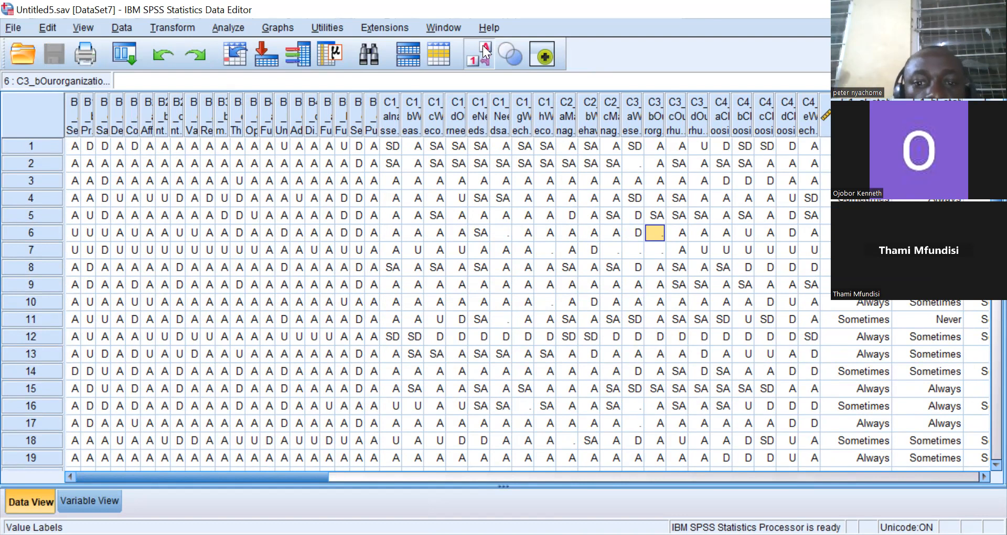
pyautogui.click(501, 319)
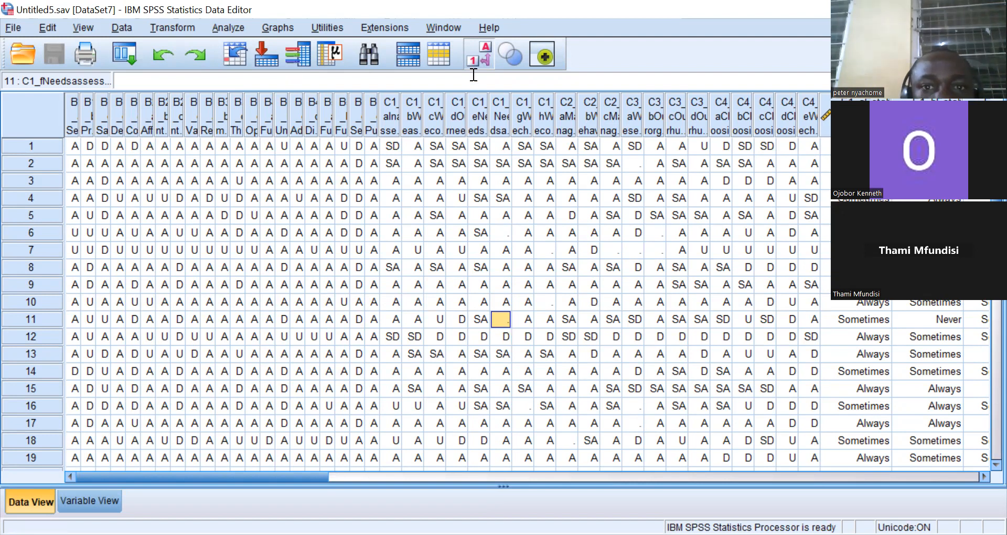
pyautogui.click(472, 62)
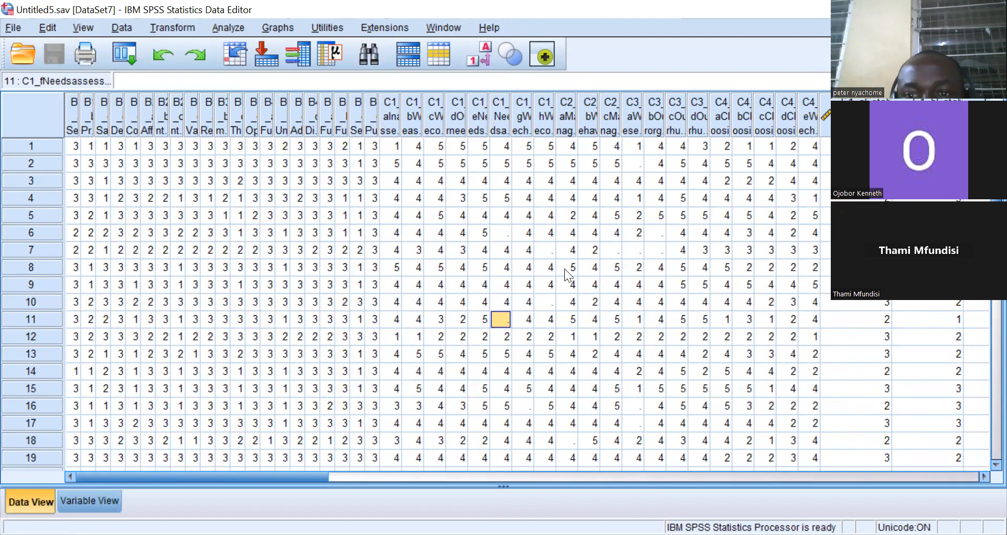
pyautogui.click(634, 253)
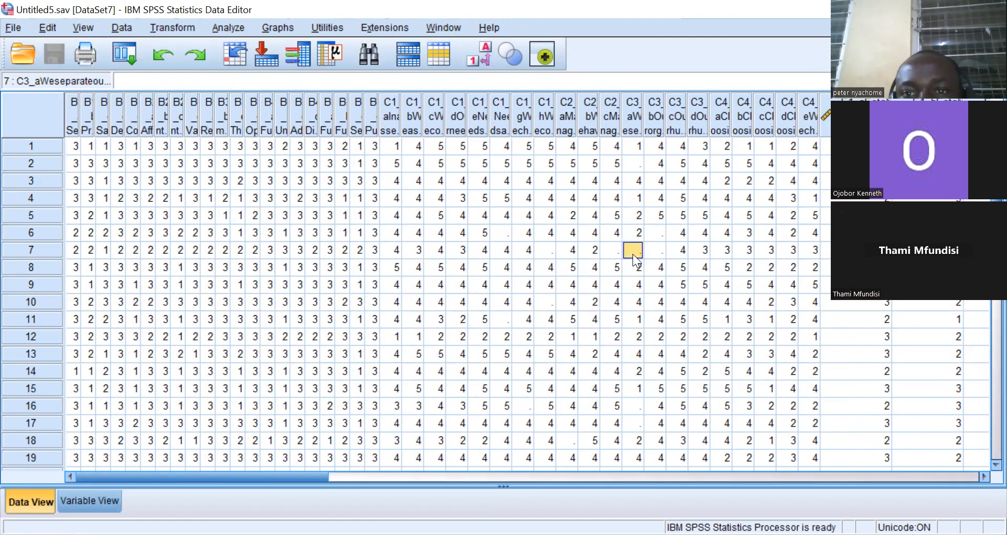
pyautogui.click(657, 250)
pyautogui.click(657, 230)
pyautogui.click(629, 249)
pyautogui.click(609, 250)
pyautogui.click(670, 252)
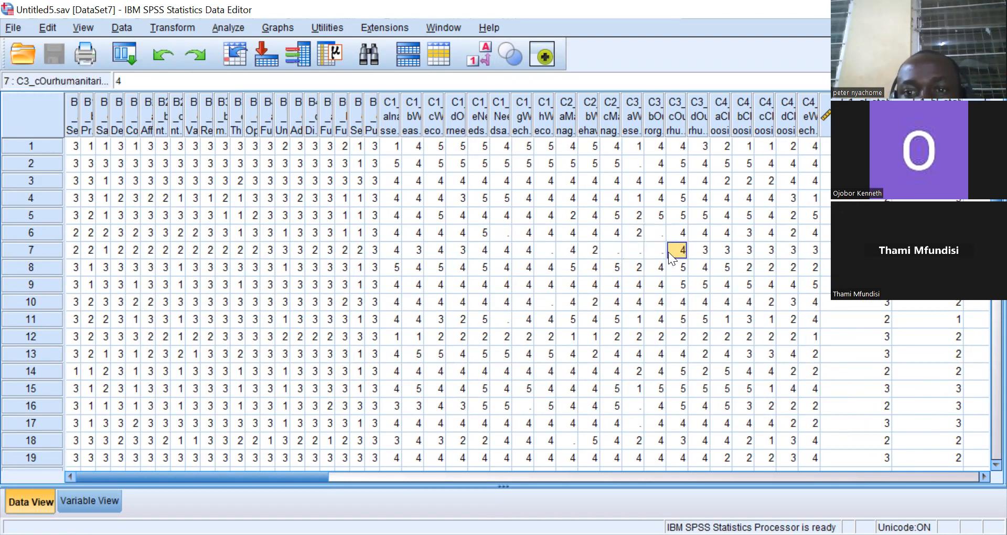
pyautogui.click(657, 251)
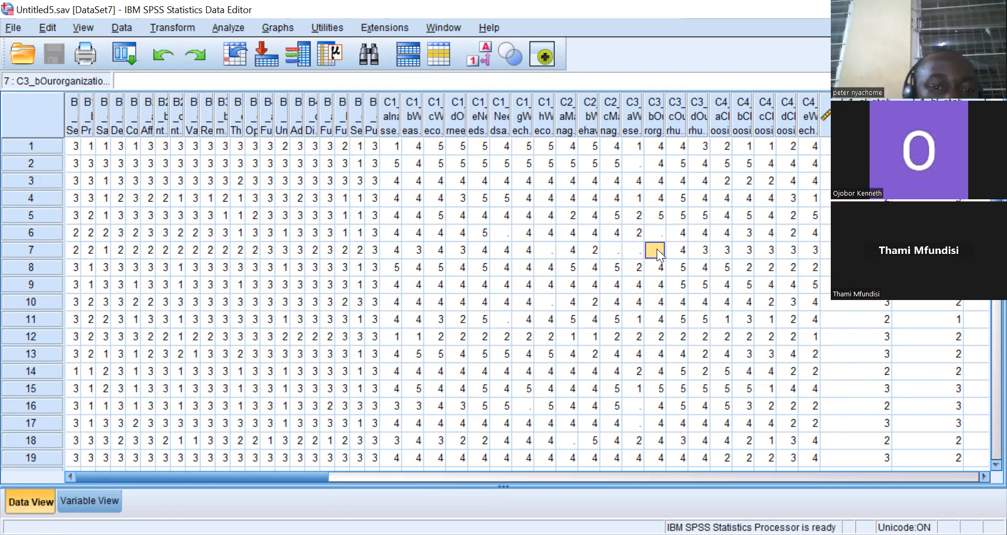
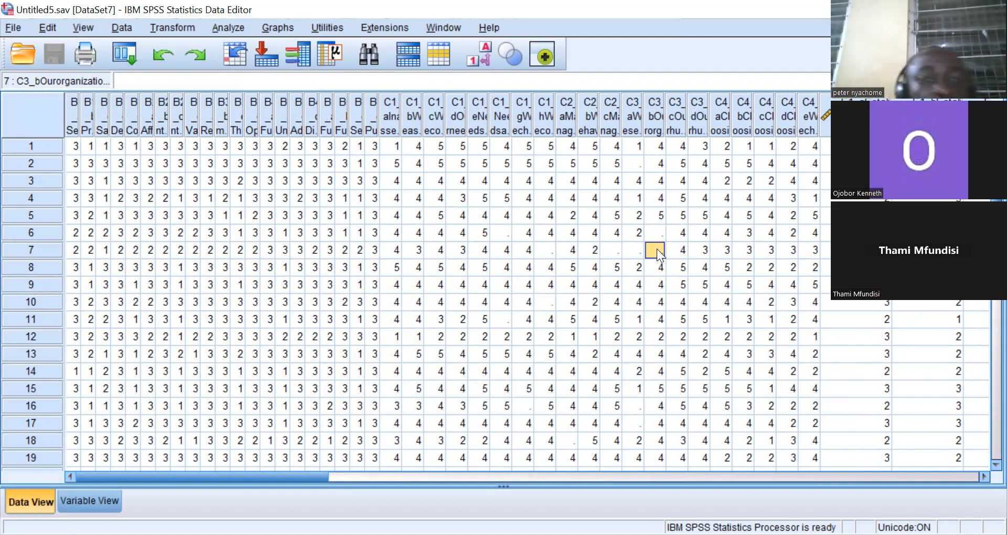
# Try to replace missing values in C3_a with a new variable using the median of nearby points.
pyautogui.click(634, 111)
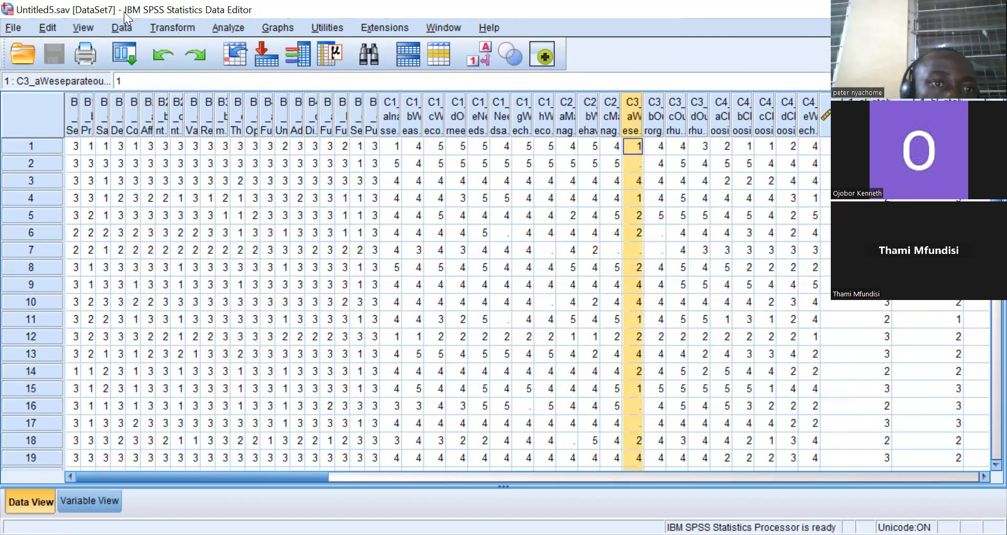
pyautogui.click(120, 29)
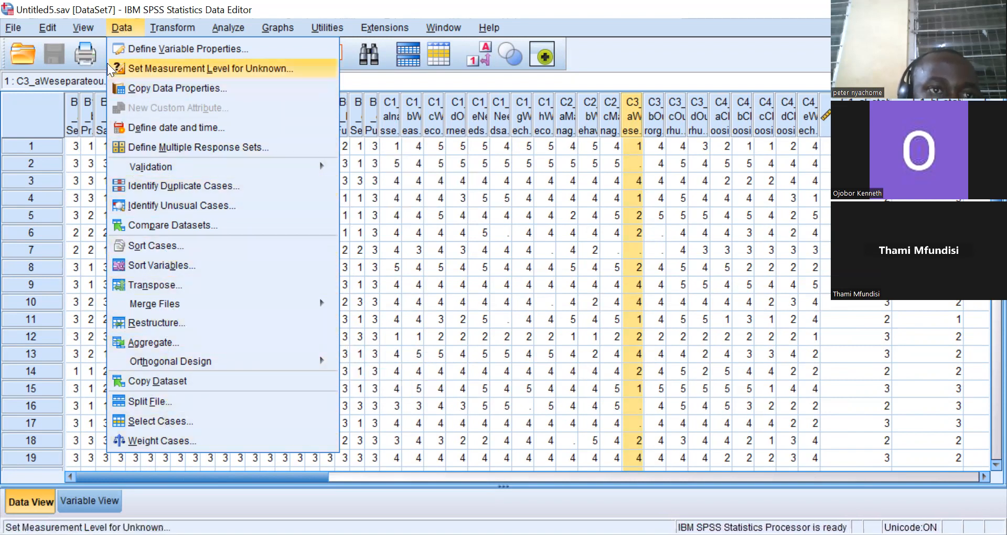
pyautogui.click(156, 26)
pyautogui.click(155, 27)
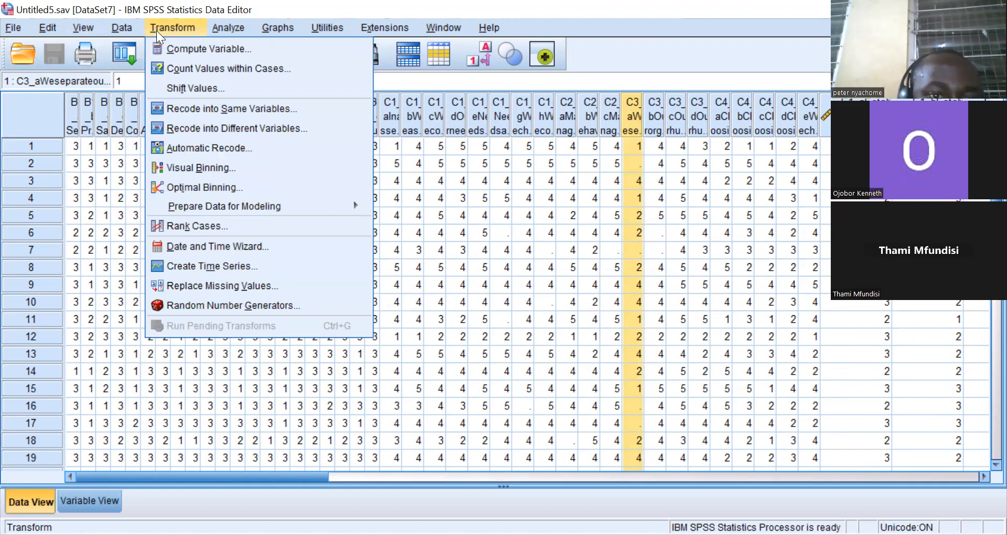
pyautogui.click(201, 285)
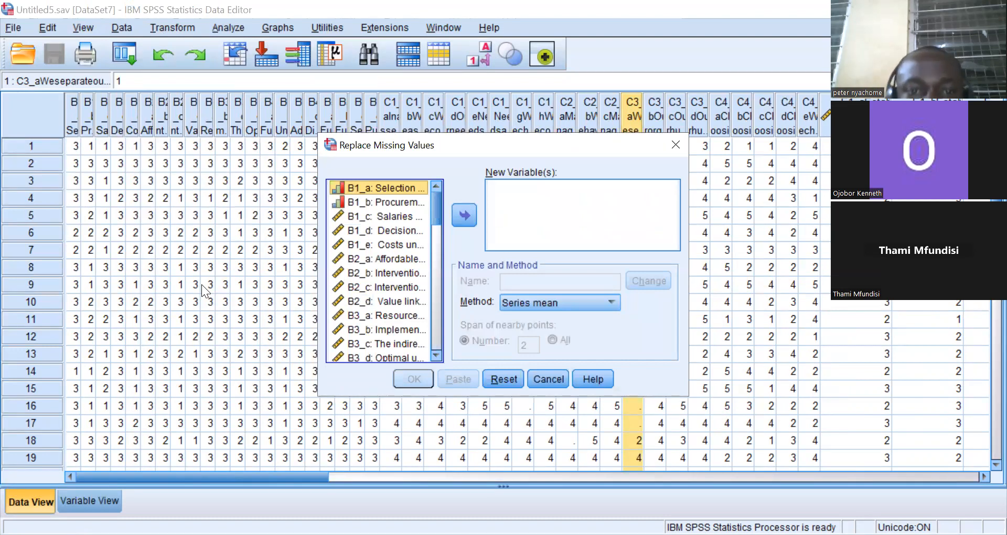
pyautogui.moveTo(439, 206); pyautogui.dragTo(450, 268)
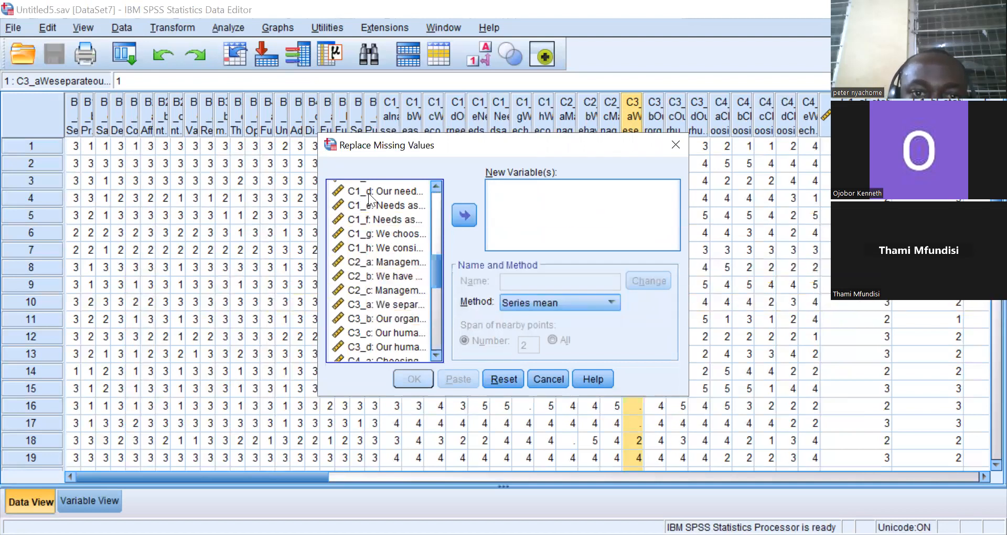
pyautogui.moveTo(441, 263); pyautogui.dragTo(441, 268)
pyautogui.click(391, 266)
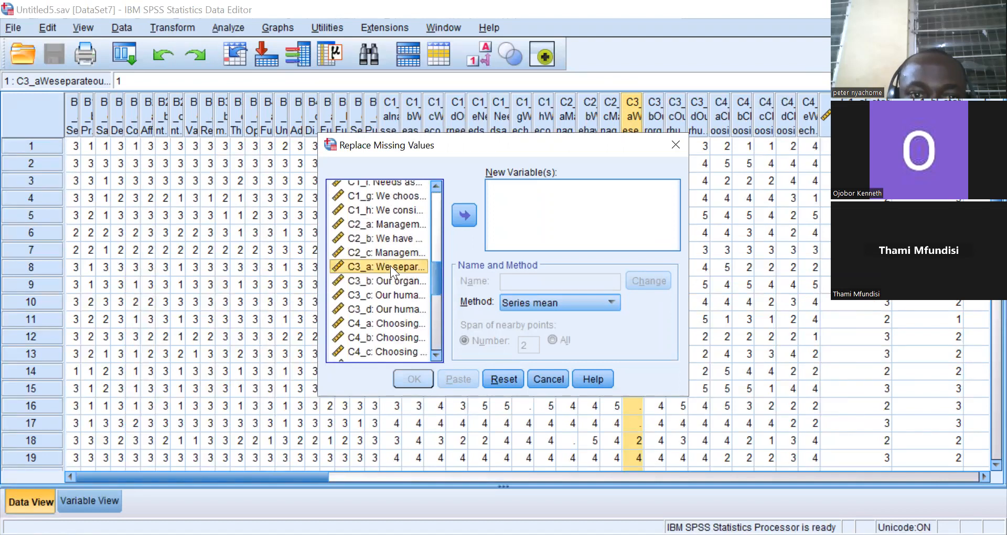
pyautogui.click(462, 215)
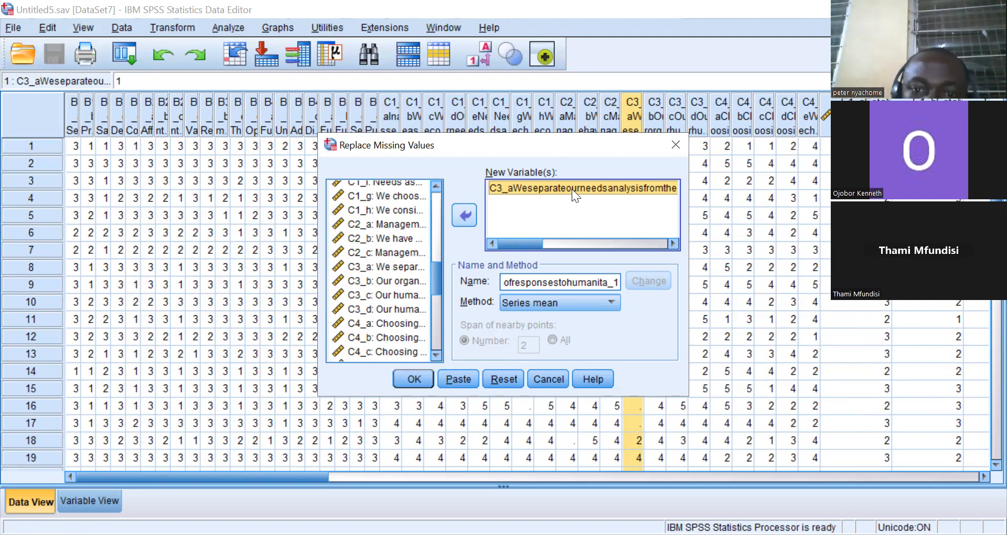
pyautogui.click(611, 305)
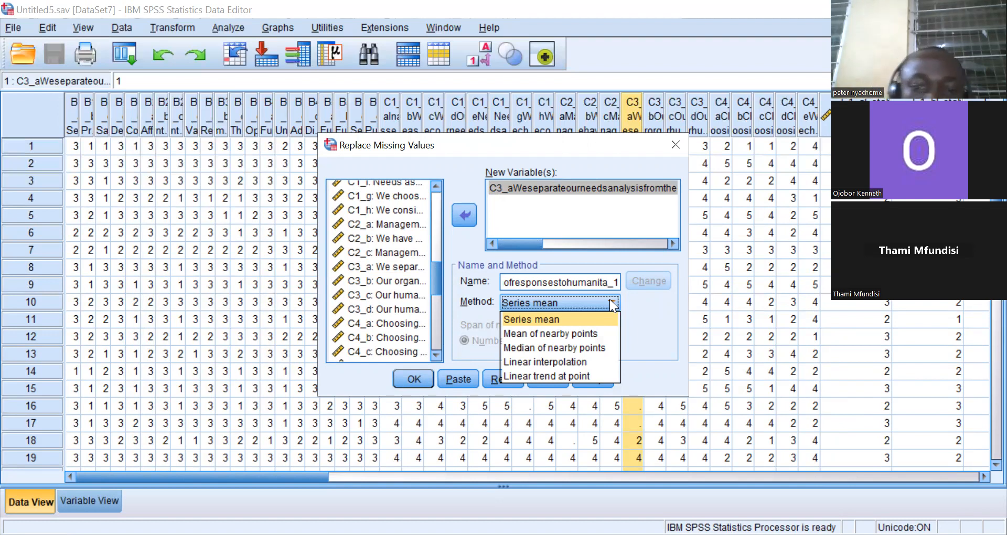
pyautogui.click(534, 348)
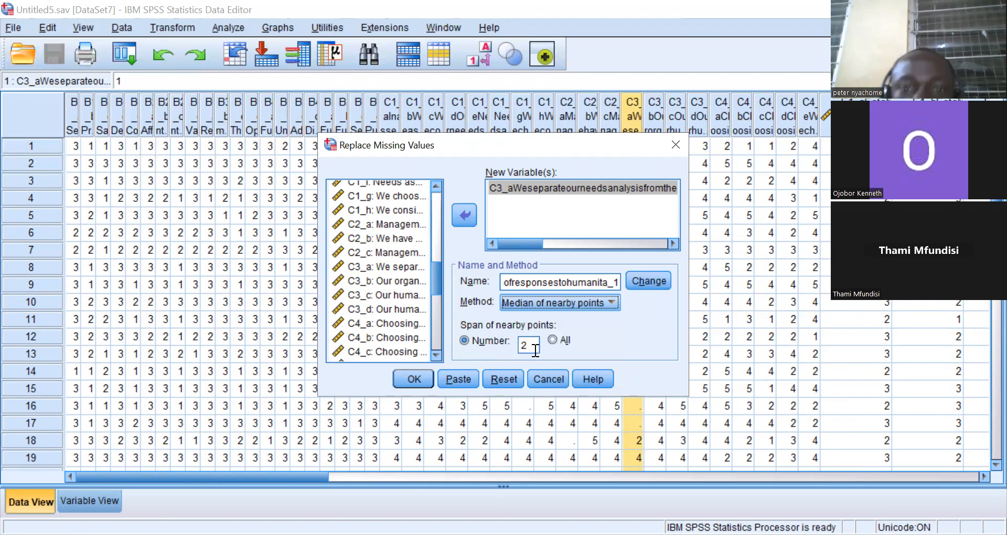
pyautogui.click(642, 282)
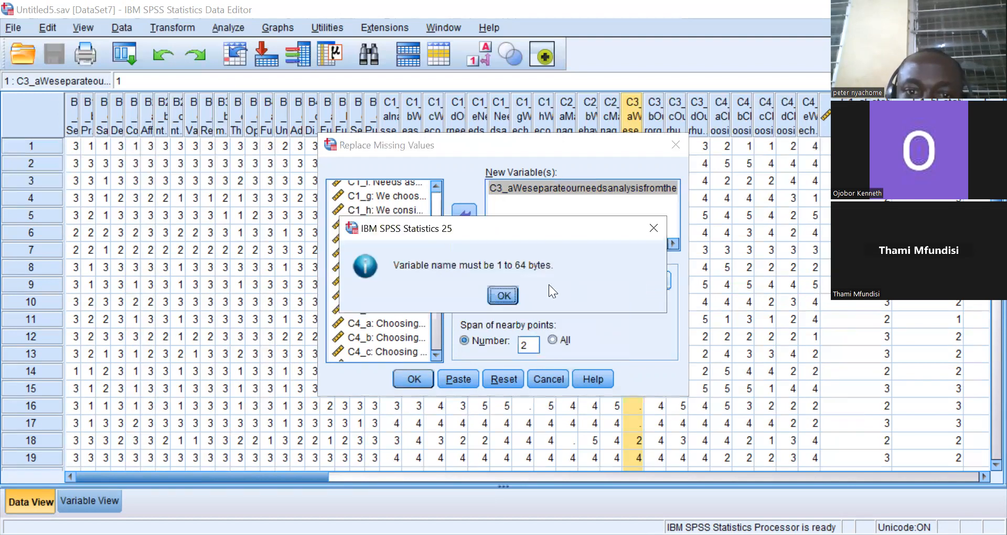
pyautogui.click(510, 290)
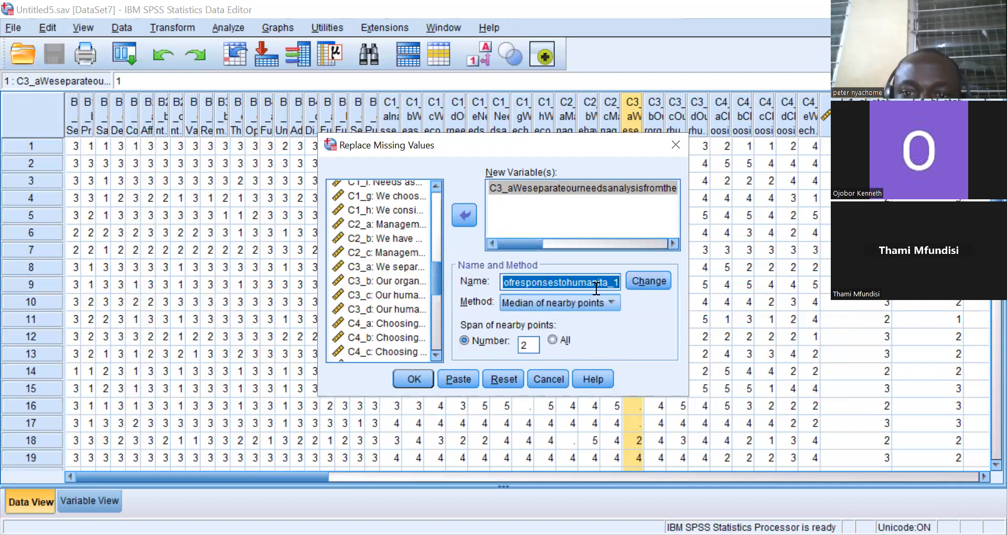
pyautogui.click(613, 284)
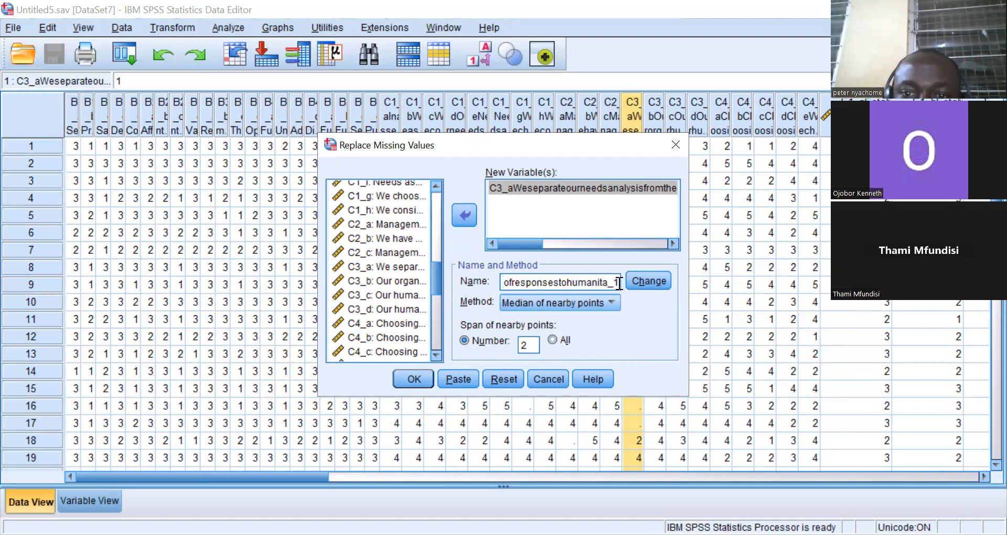
pyautogui.click(641, 279)
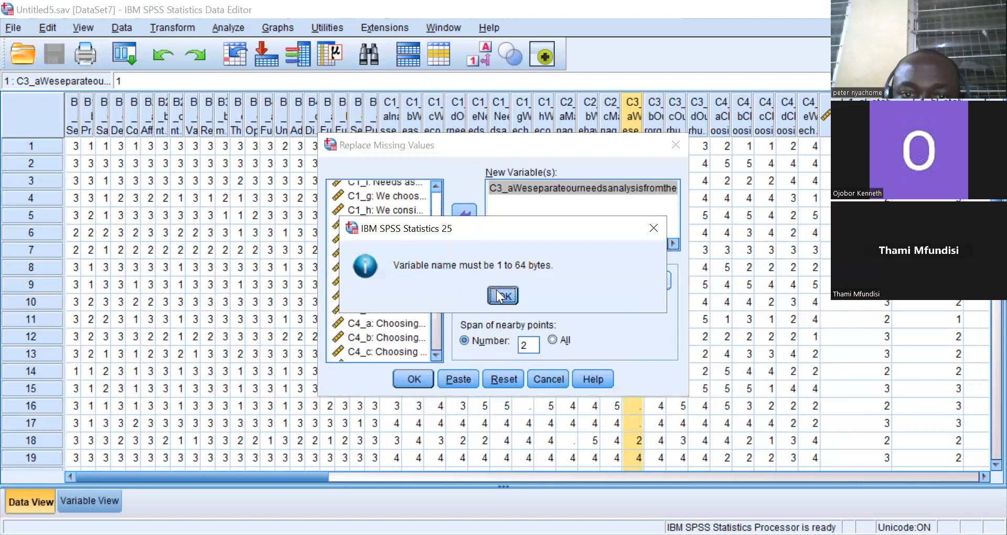
pyautogui.click(496, 290)
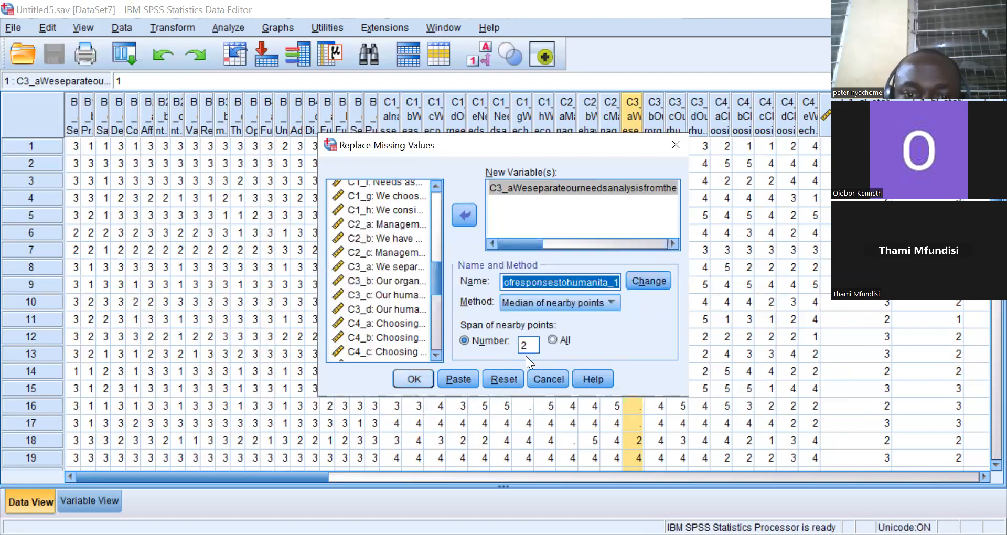
pyautogui.press('Return')
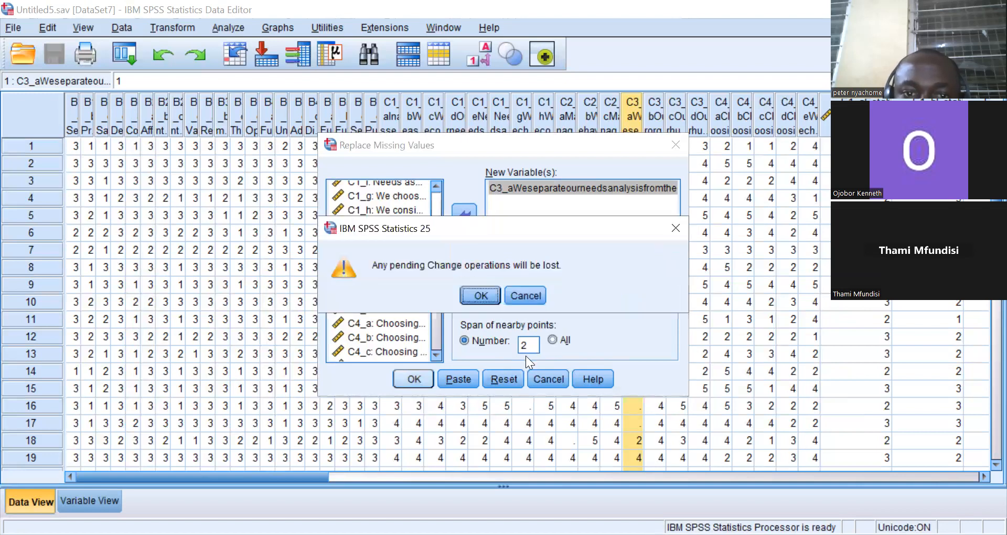
pyautogui.click(479, 296)
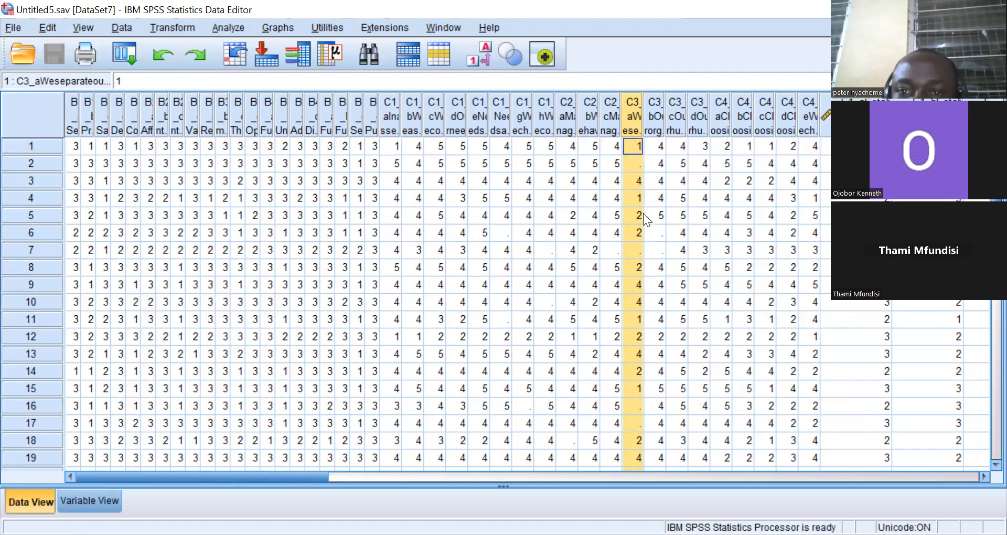
pyautogui.rightClick(638, 245)
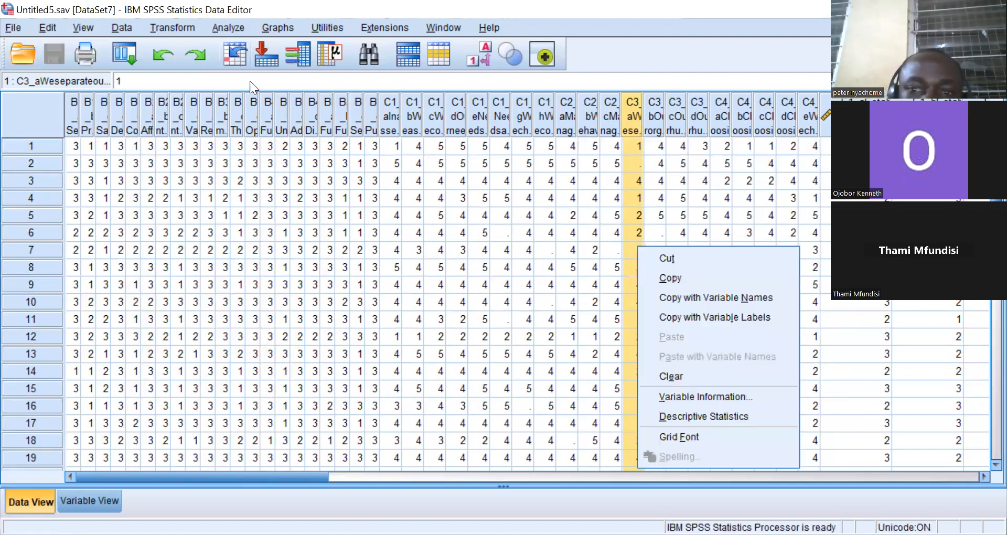
pyautogui.click(632, 179)
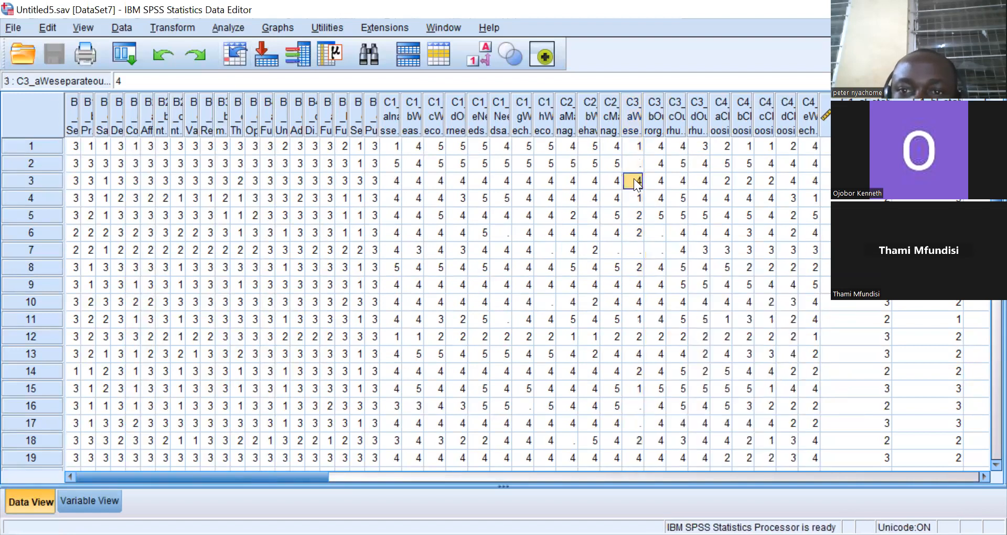
pyautogui.moveTo(630, 179); pyautogui.dragTo(573, 146)
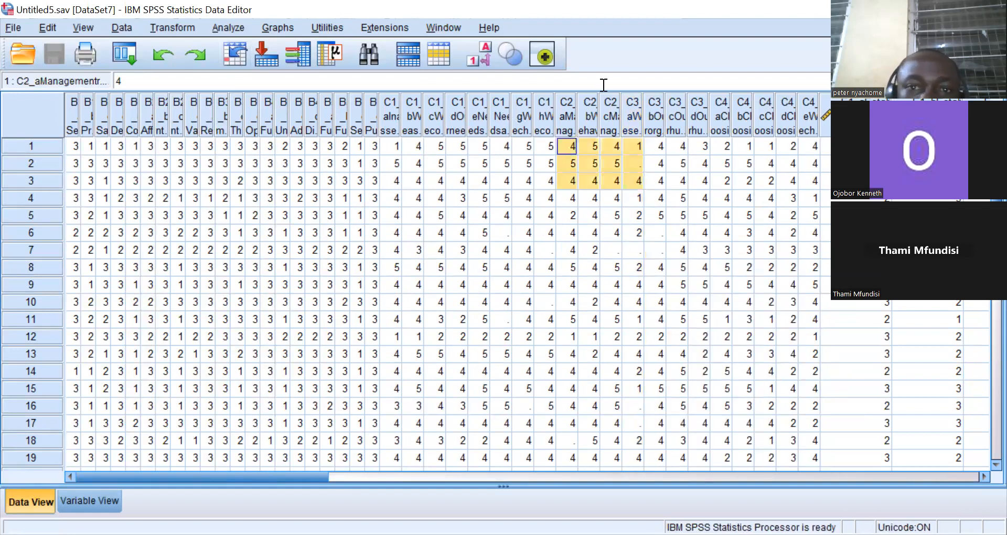
pyautogui.click(654, 116)
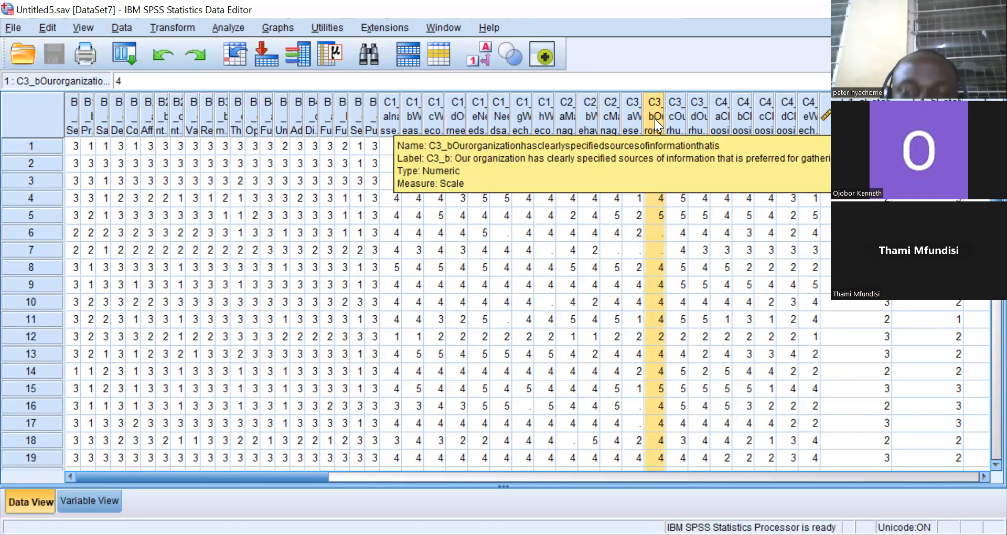
pyautogui.moveTo(655, 119); pyautogui.dragTo(650, 120)
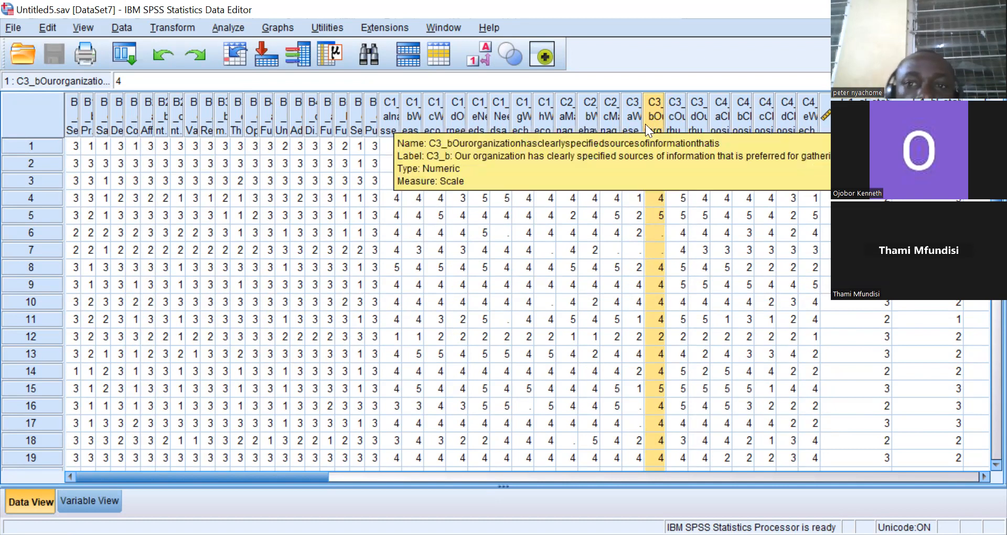
pyautogui.click(171, 29)
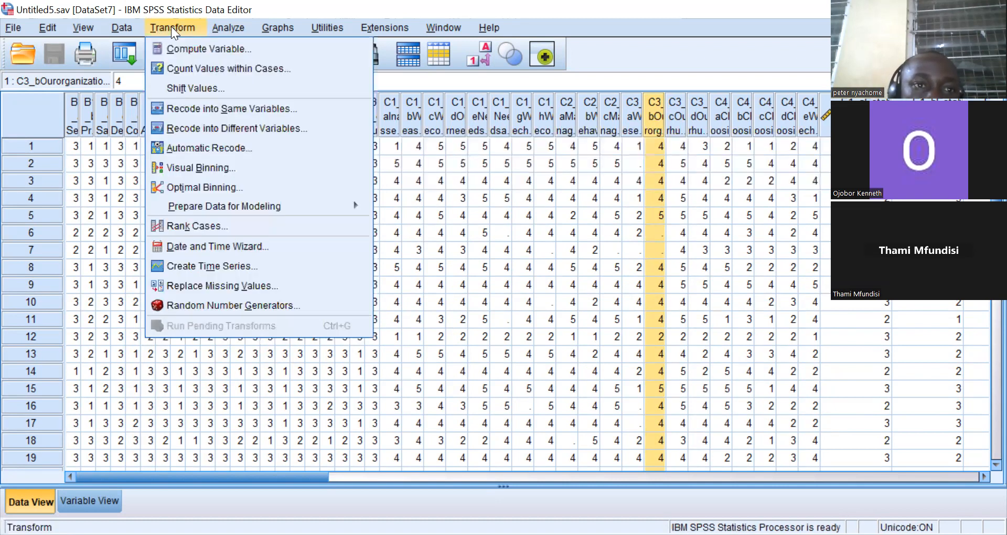
pyautogui.click(221, 287)
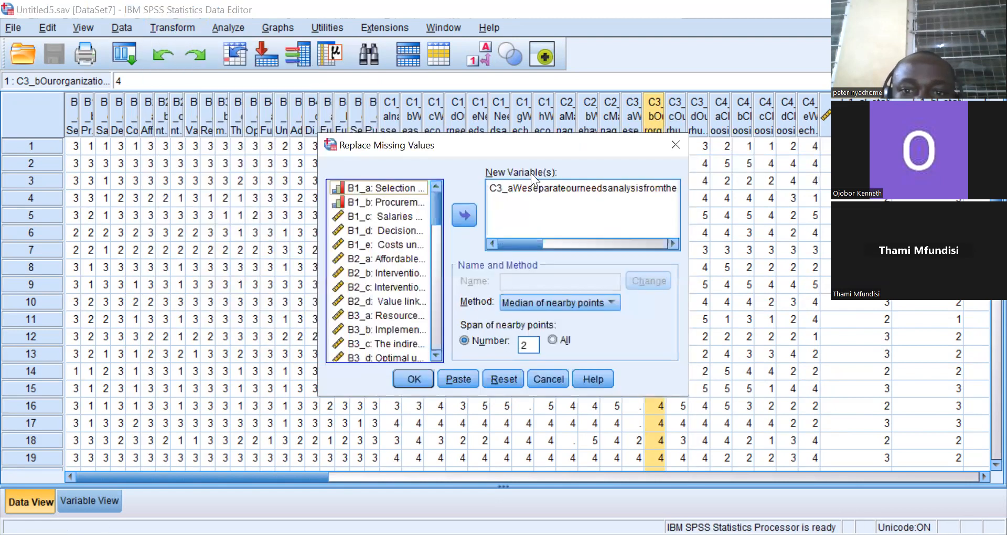
pyautogui.click(532, 187)
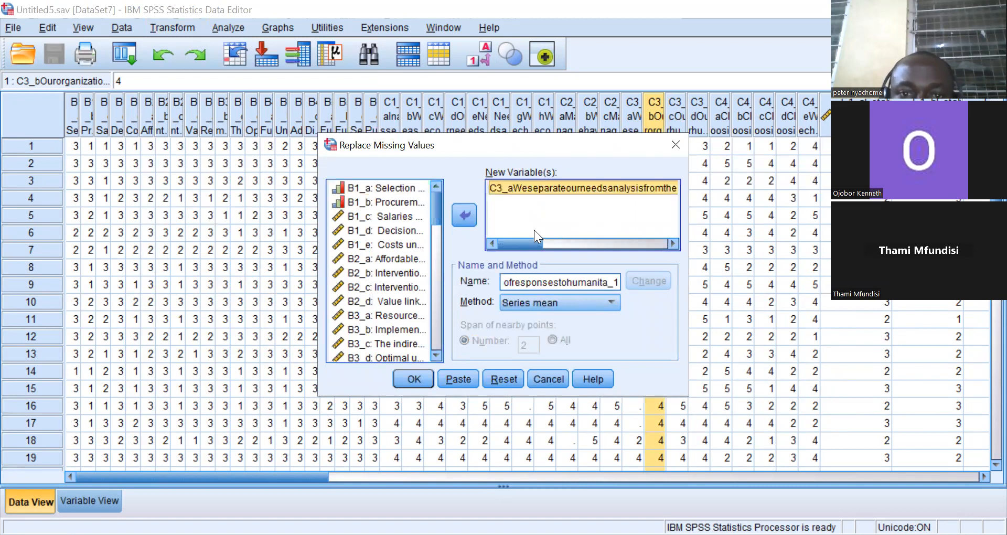
pyautogui.click(611, 303)
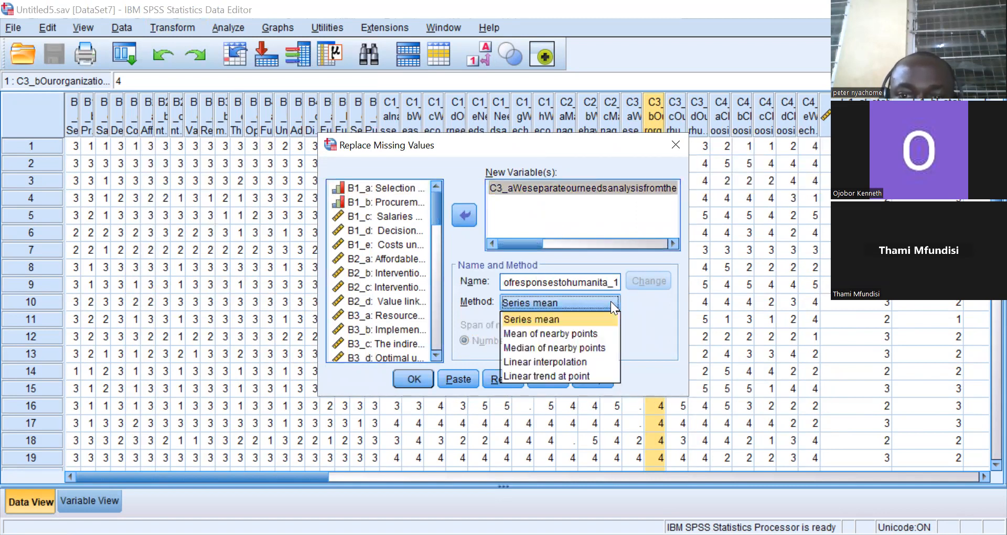
pyautogui.click(588, 347)
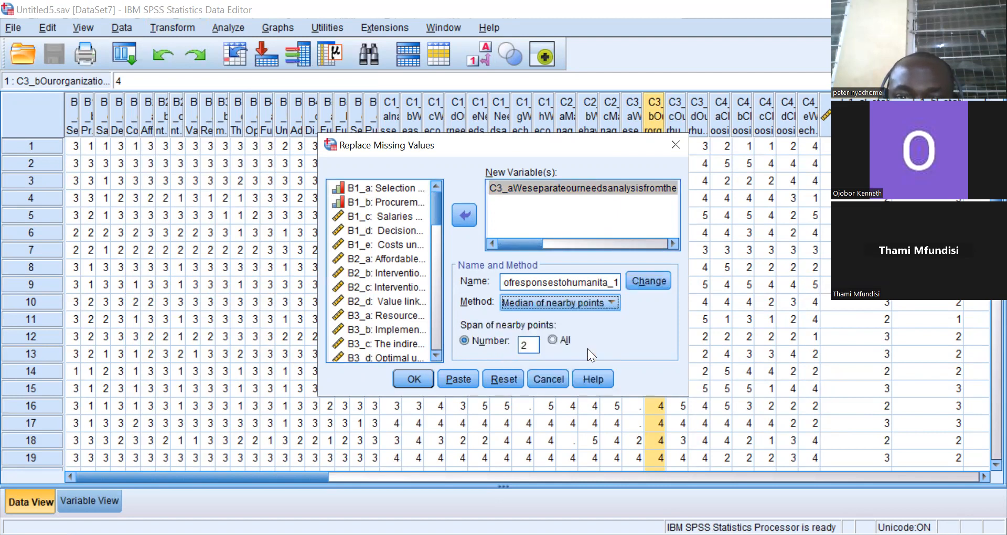
pyautogui.click(589, 193)
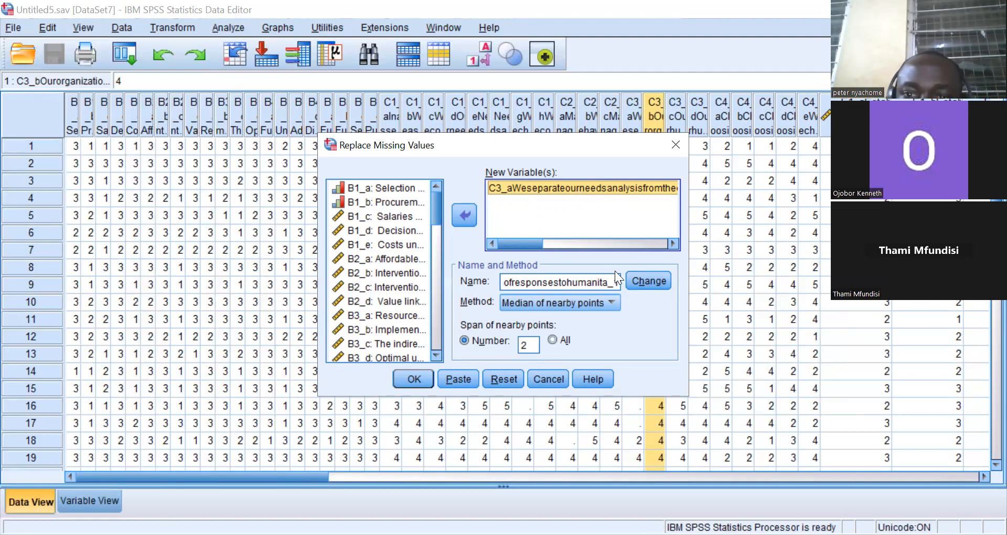
pyautogui.click(650, 280)
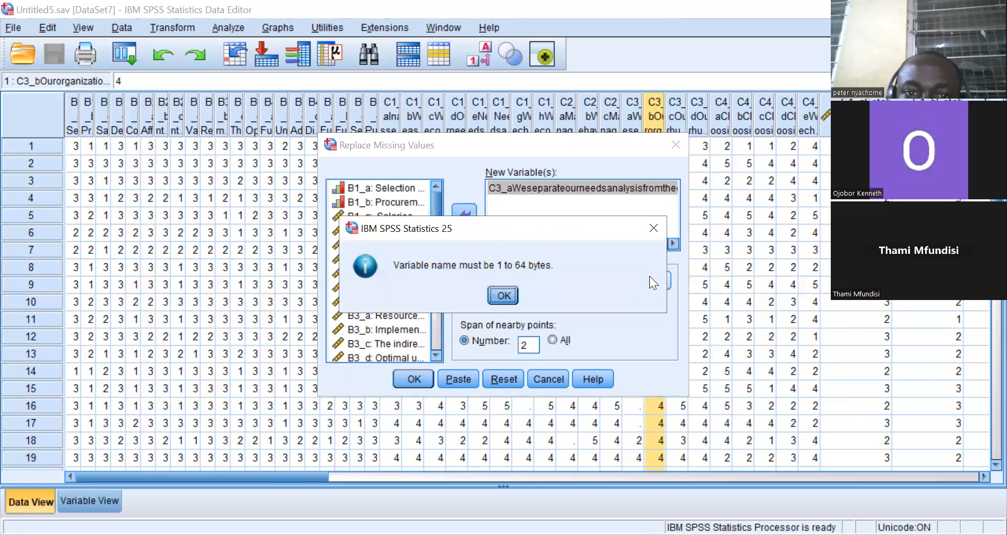
pyautogui.click(501, 296)
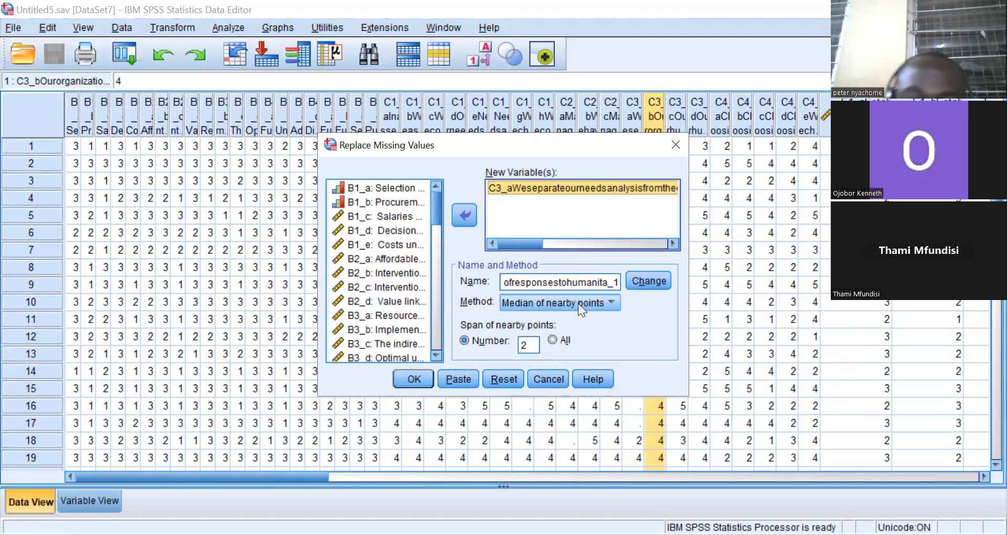
pyautogui.click(549, 379)
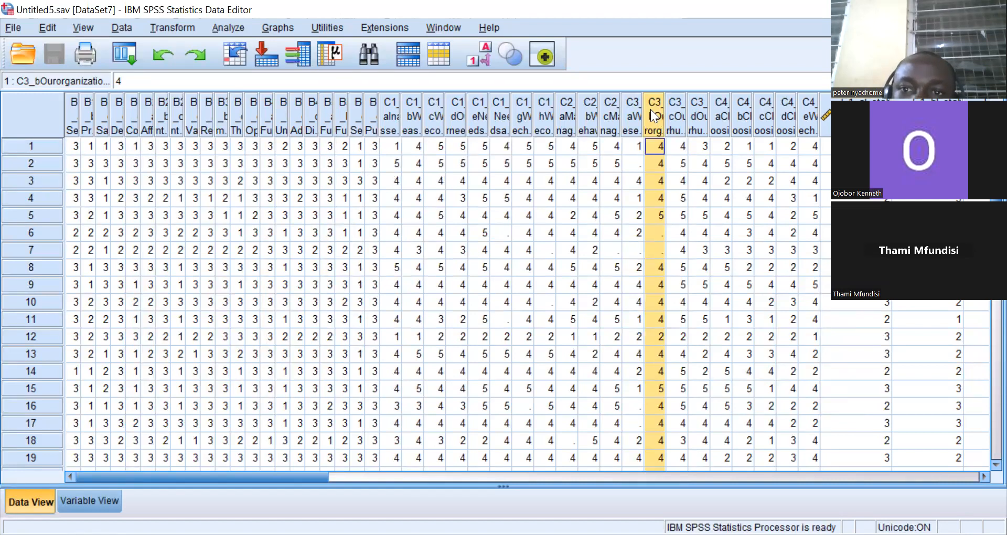
# Copy the C3_b column and paste it into the first empty column at the end of the dataset.
pyautogui.rightClick(650, 109)
pyautogui.click(684, 143)
pyautogui.moveTo(280, 477); pyautogui.dragTo(772, 502)
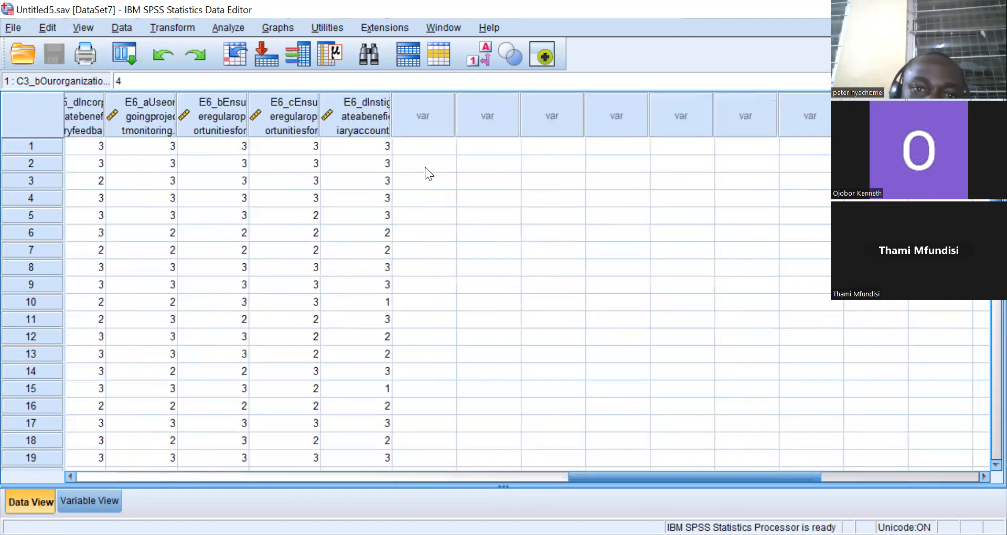
pyautogui.rightClick(418, 141)
pyautogui.click(415, 140)
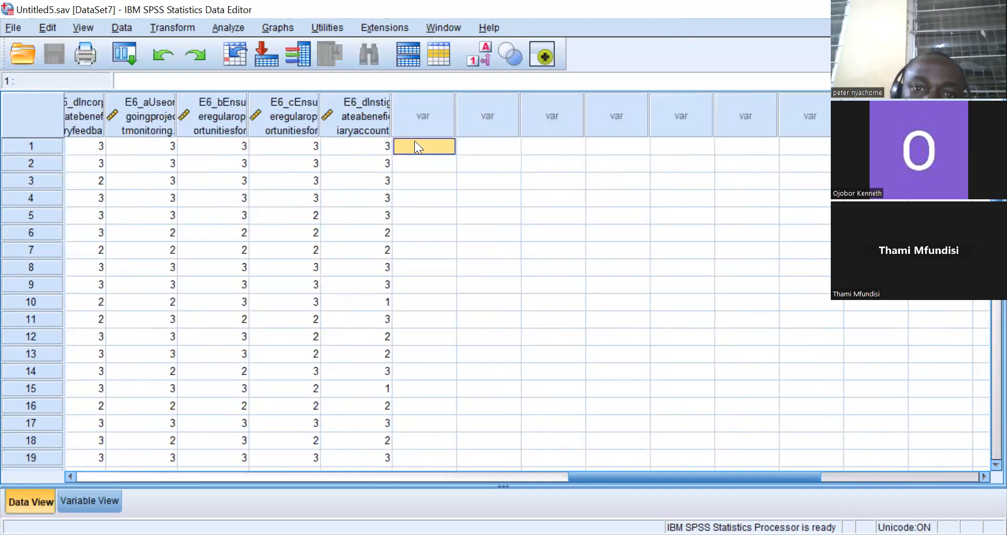
pyautogui.rightClick(415, 143)
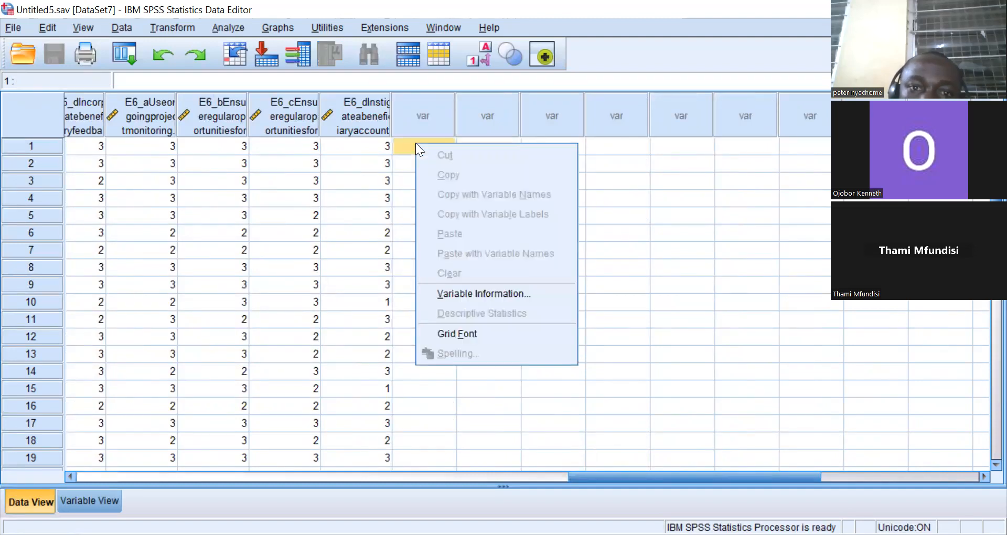
pyautogui.click(412, 116)
pyautogui.rightClick(413, 117)
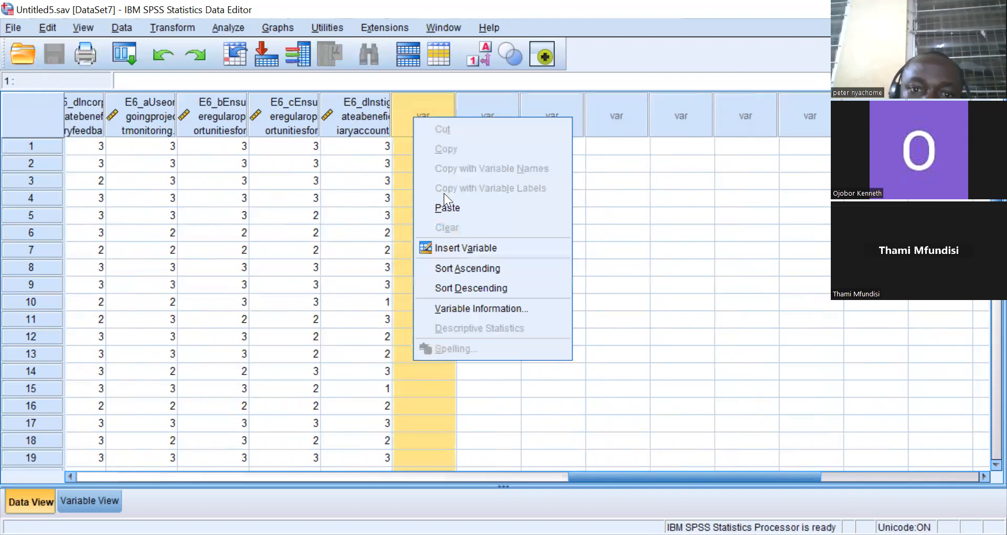
pyautogui.click(444, 209)
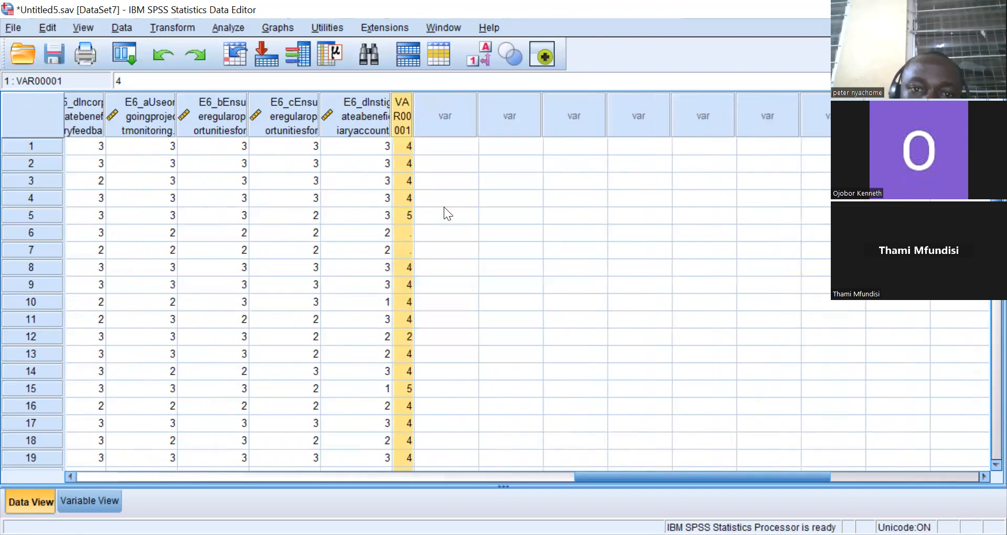
# Select the pasted column, open Replace Missing Values, and remove the earlier C3_a entry from the new variables list.
pyautogui.click(425, 117)
pyautogui.click(464, 151)
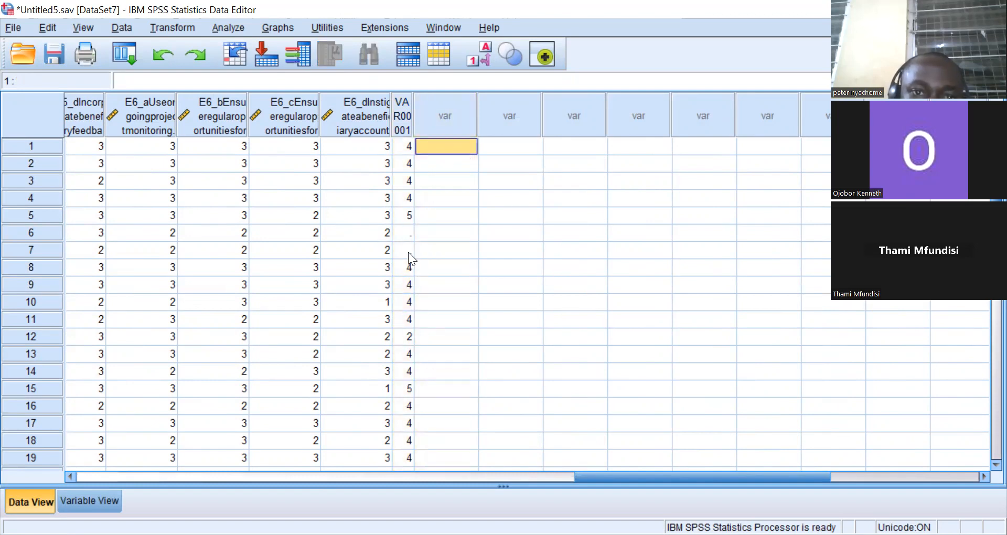
pyautogui.click(404, 111)
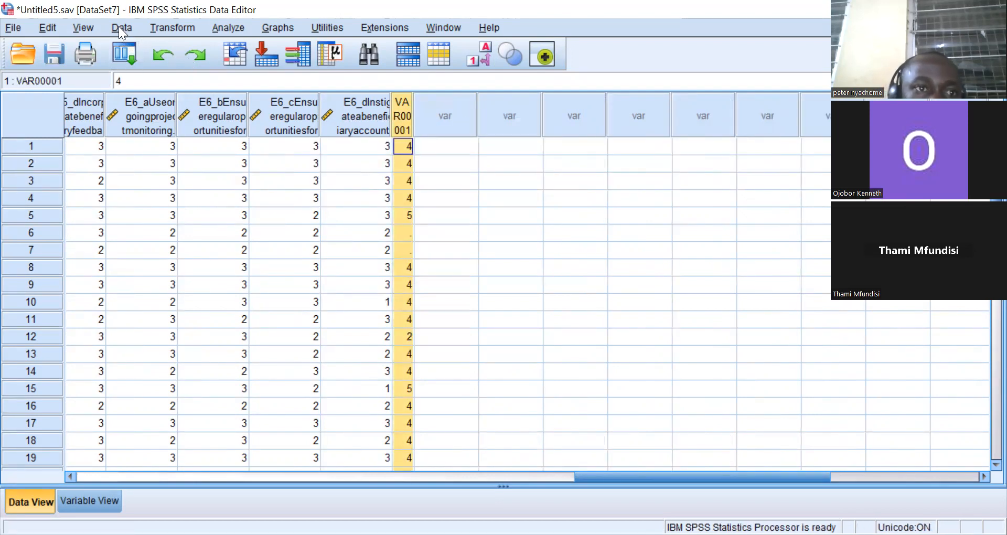
pyautogui.click(172, 20)
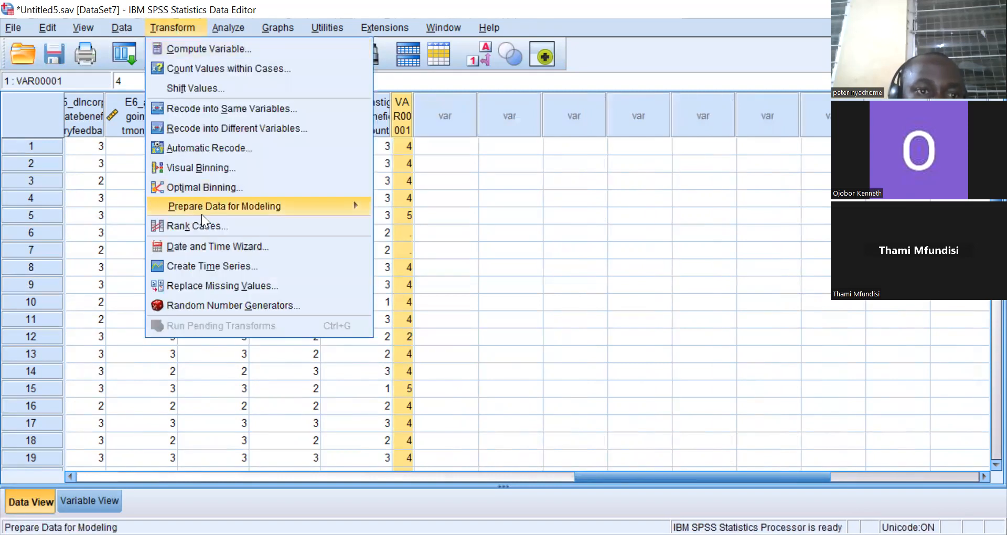
pyautogui.click(215, 284)
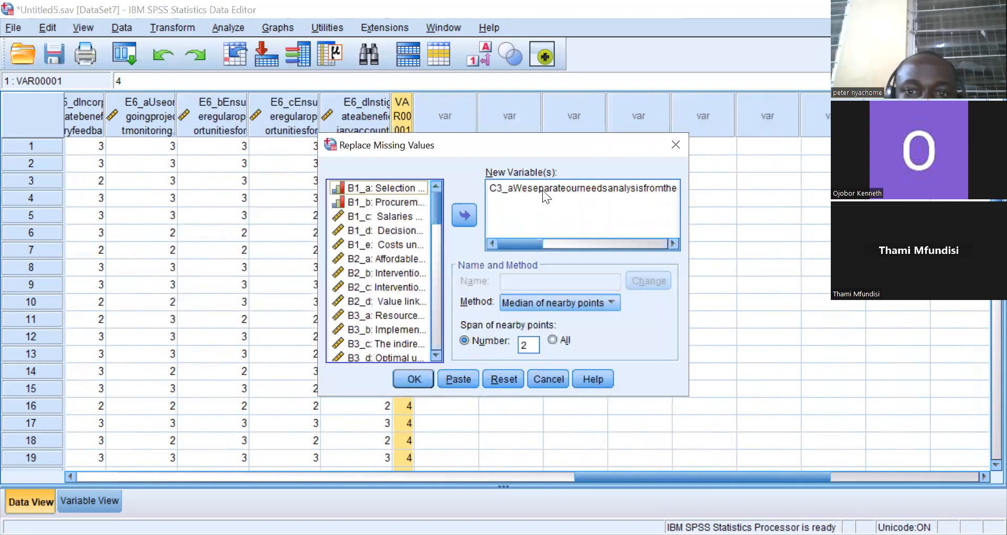
pyautogui.click(543, 189)
pyautogui.click(469, 214)
pyautogui.moveTo(440, 219); pyautogui.dragTo(446, 347)
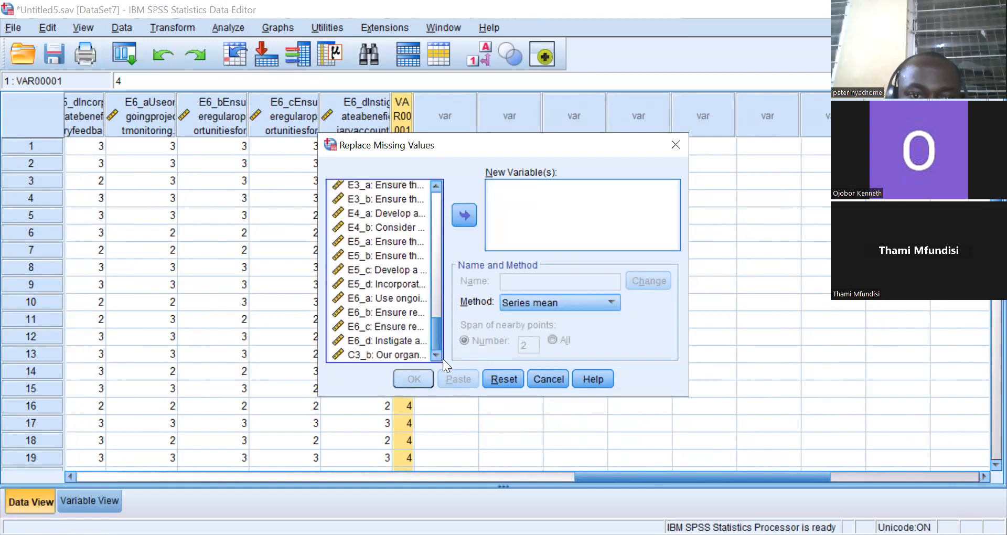
# Replace missing values in the copied C3_b column with a new variable using the median of nearby points, span 2.
pyautogui.click(393, 353)
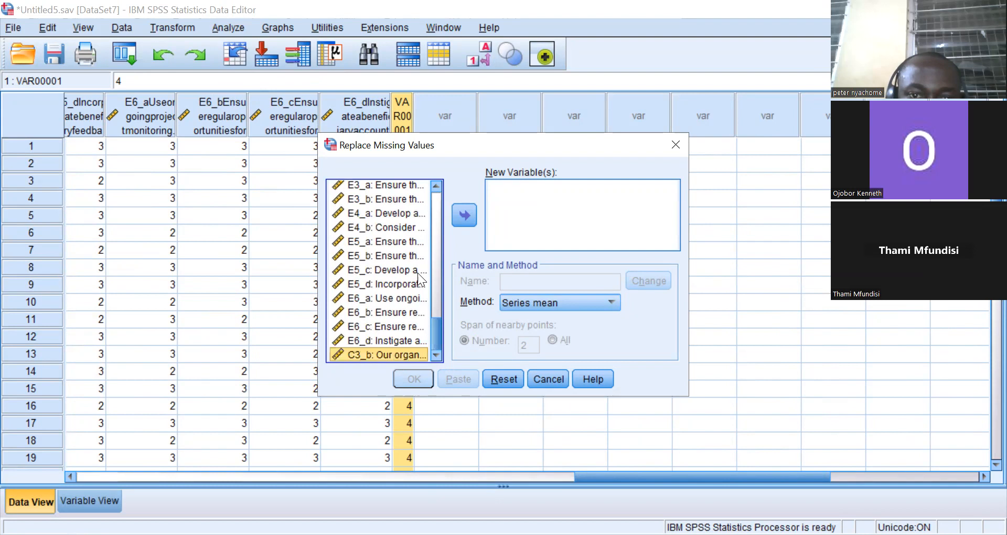
pyautogui.click(461, 213)
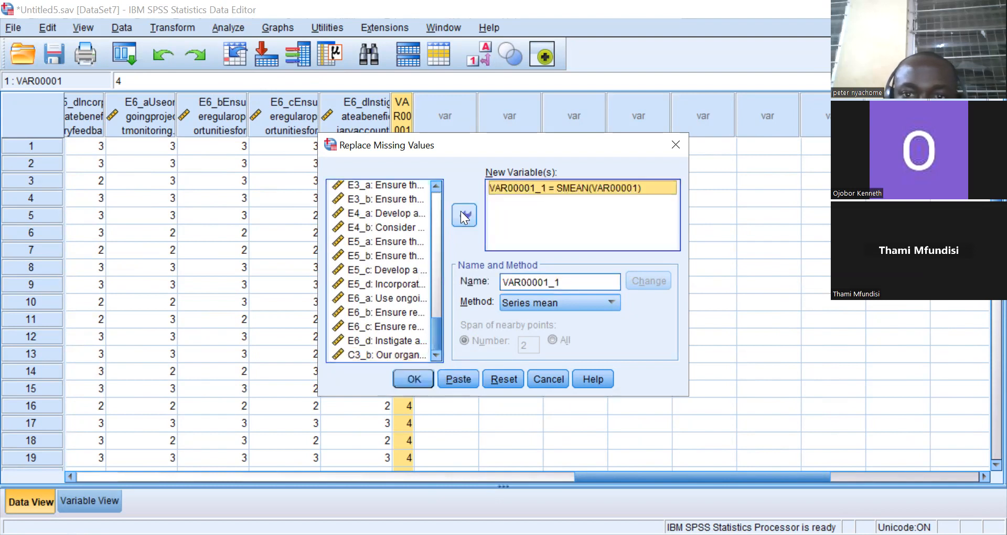
pyautogui.click(604, 305)
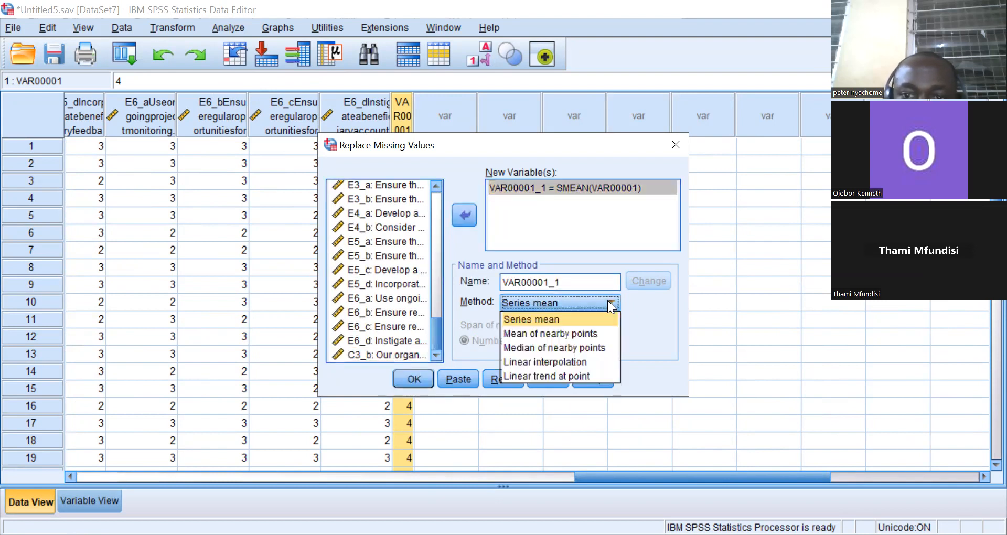
pyautogui.click(560, 348)
pyautogui.click(641, 282)
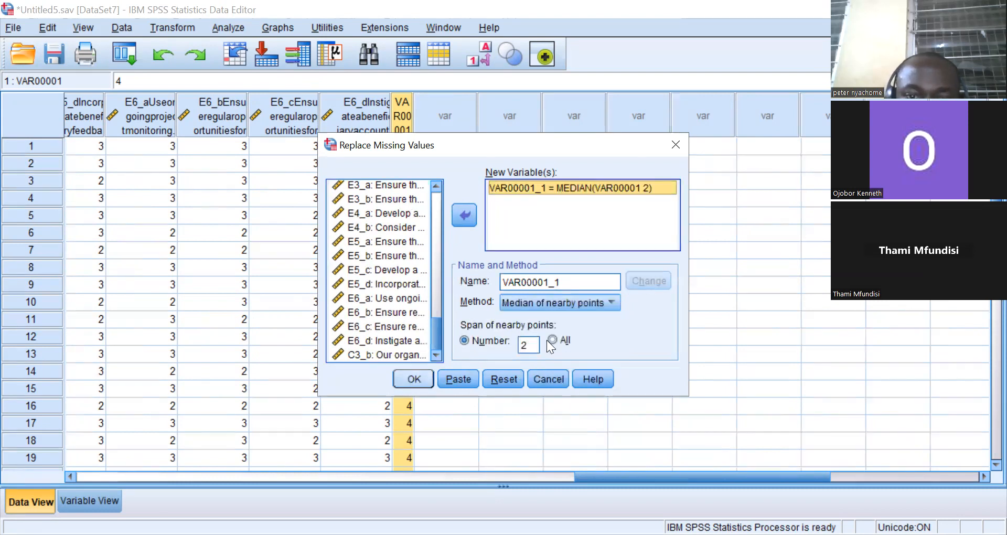
pyautogui.click(413, 379)
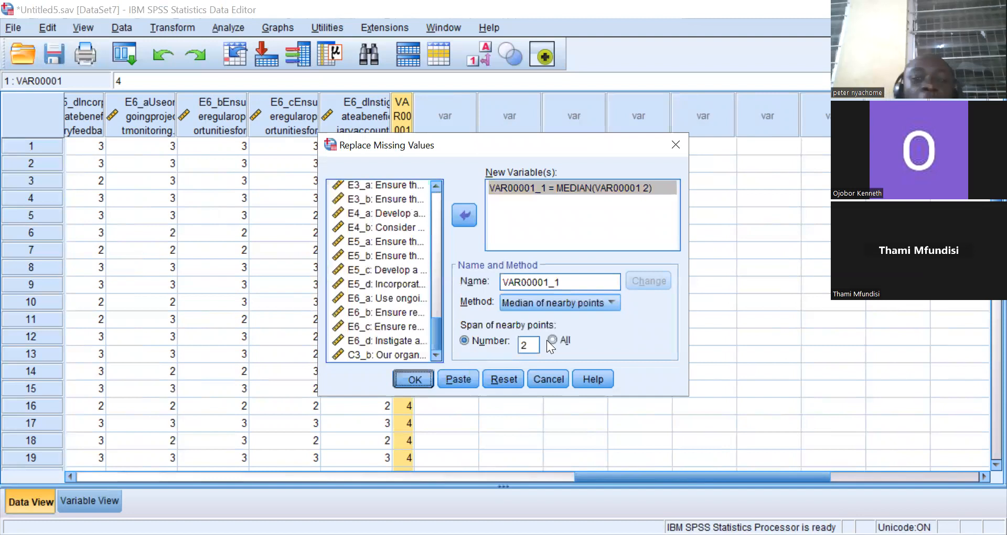